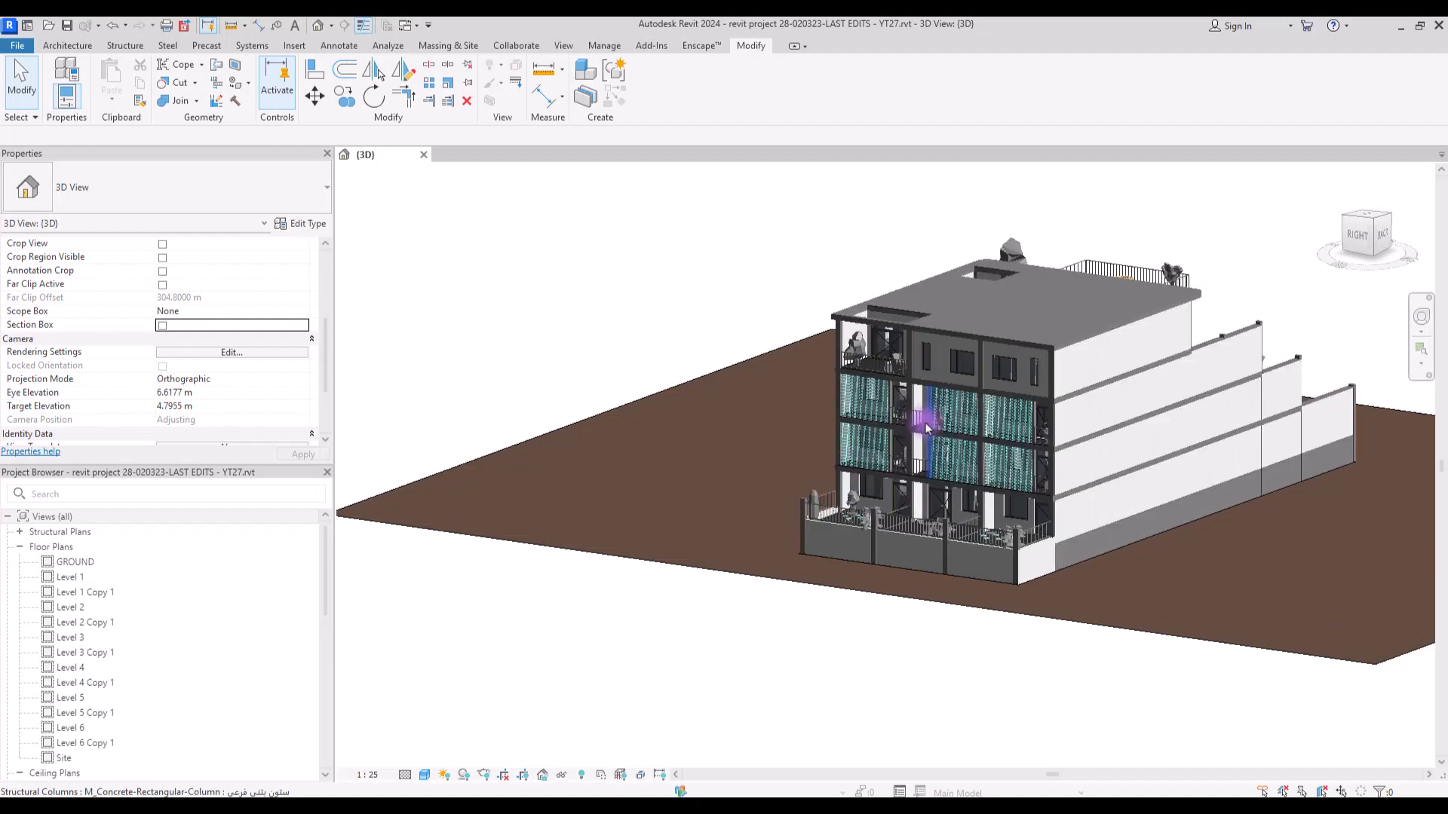
# - Delete the Interior Plant 06 and the table and chairs on the top-floor corner balcony of the front façade
pyautogui.scroll(6, 585, 480)
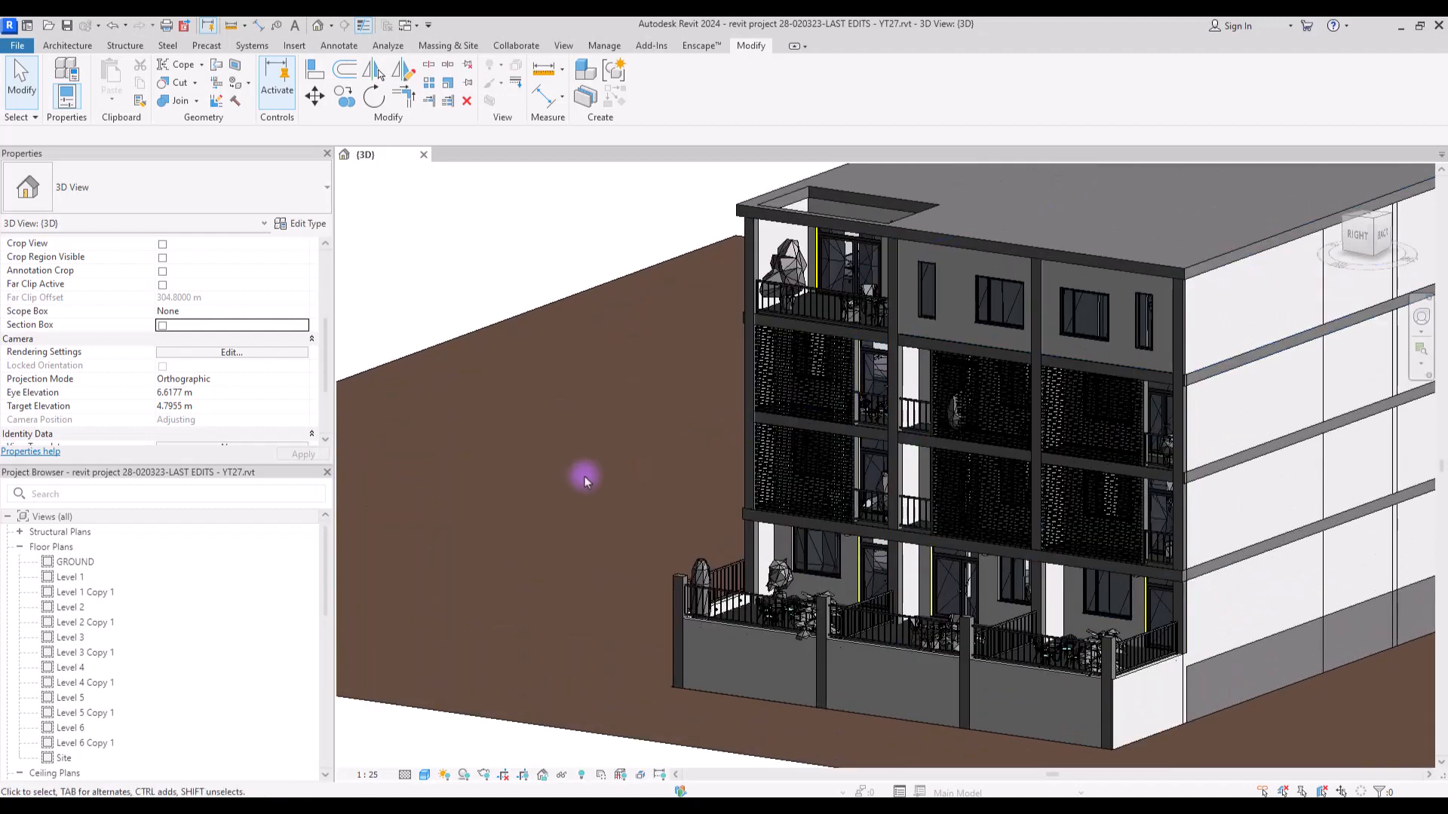
pyautogui.scroll(-5, 581, 480)
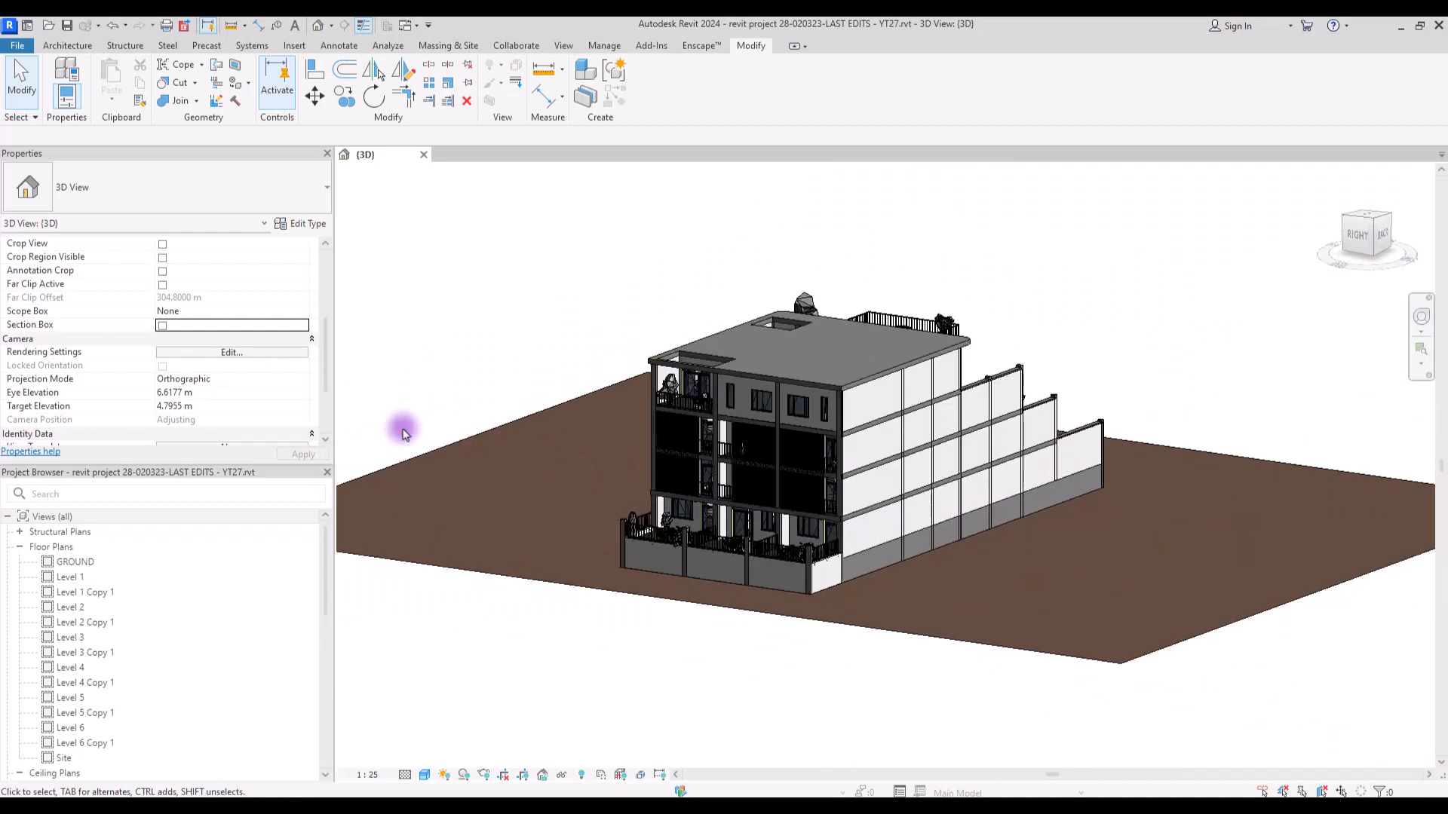
pyautogui.scroll(2, 404, 433)
pyautogui.scroll(4, 935, 649)
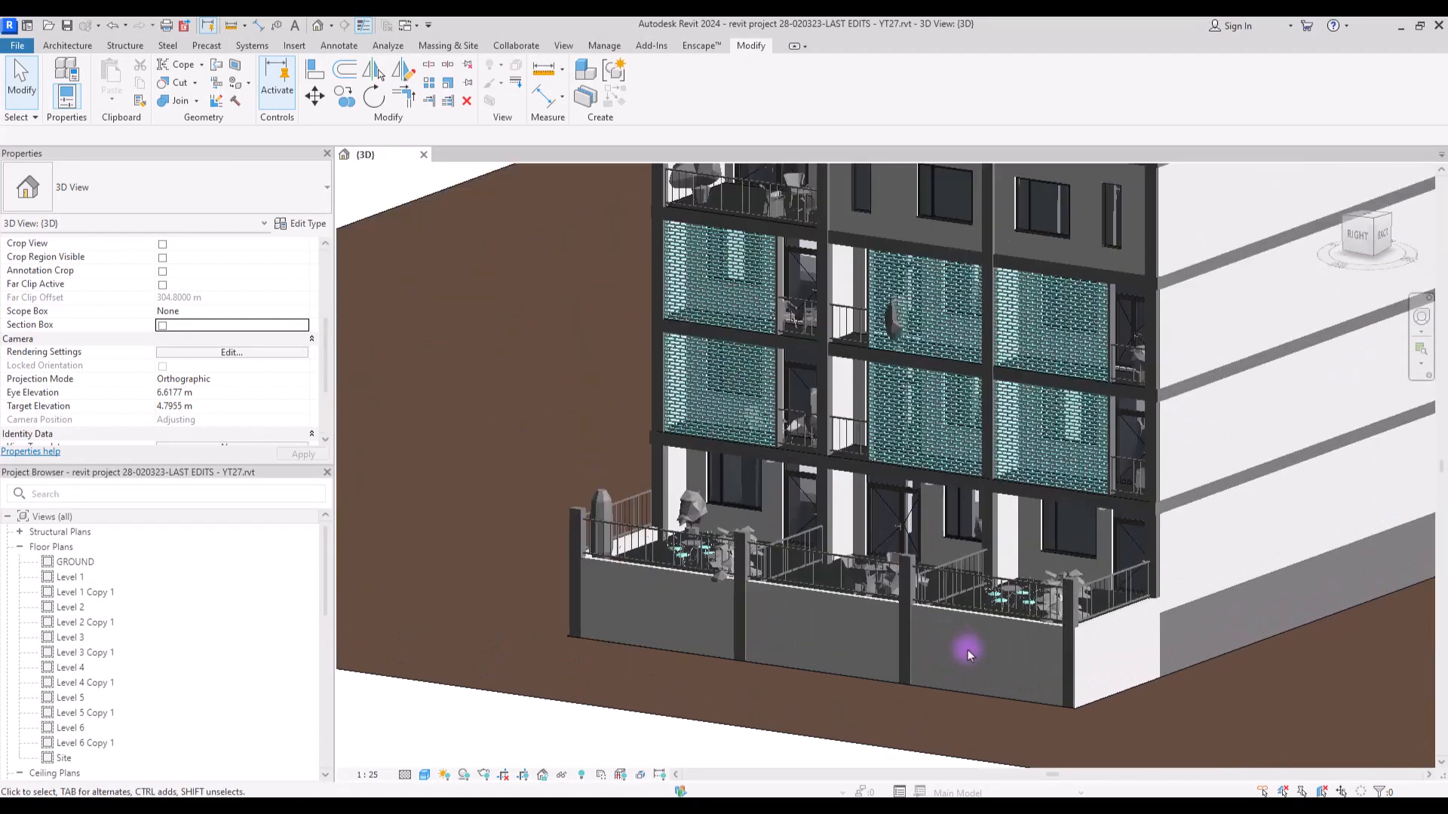
pyautogui.scroll(-2, 788, 545)
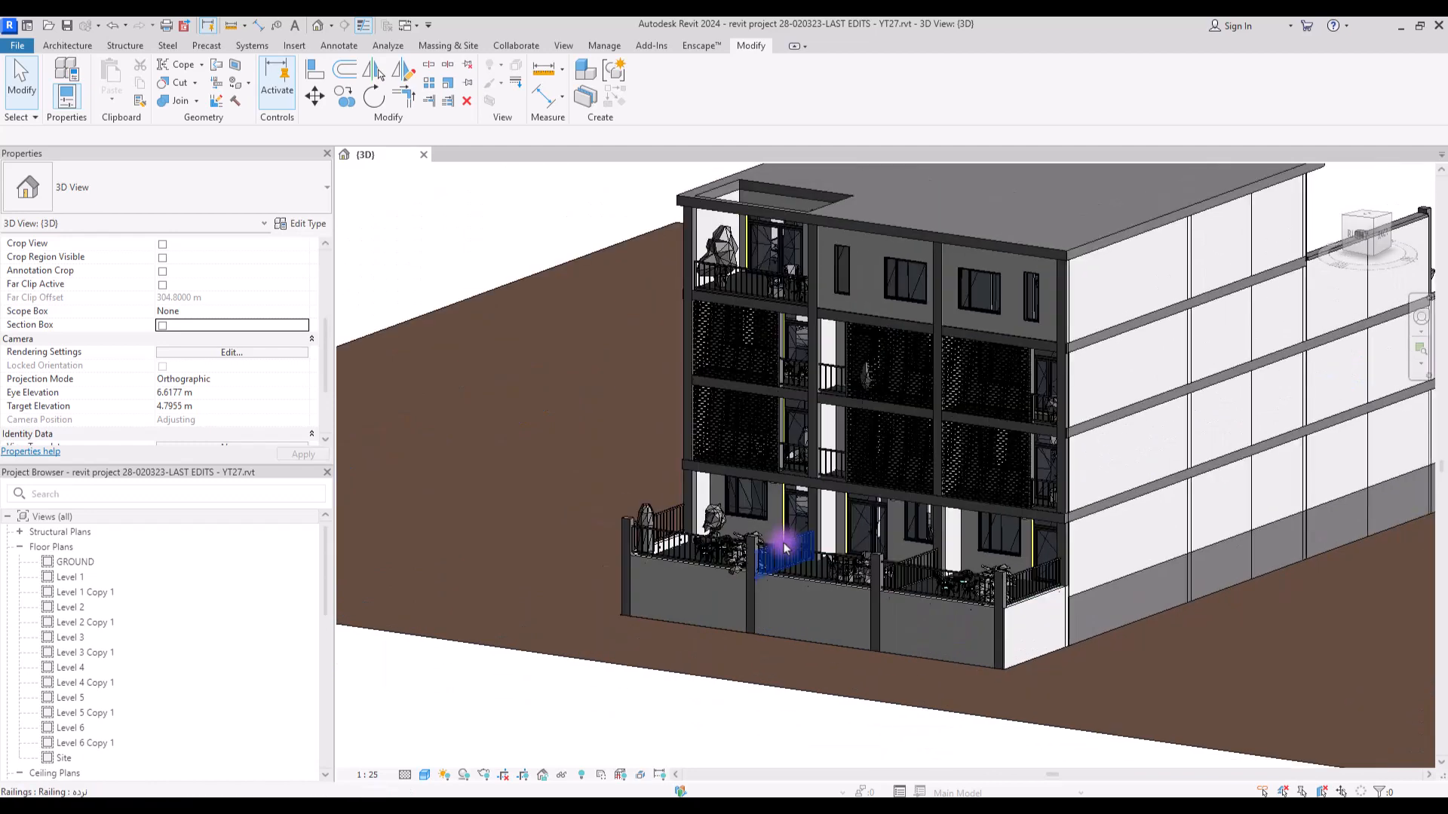
pyautogui.scroll(3, 717, 240)
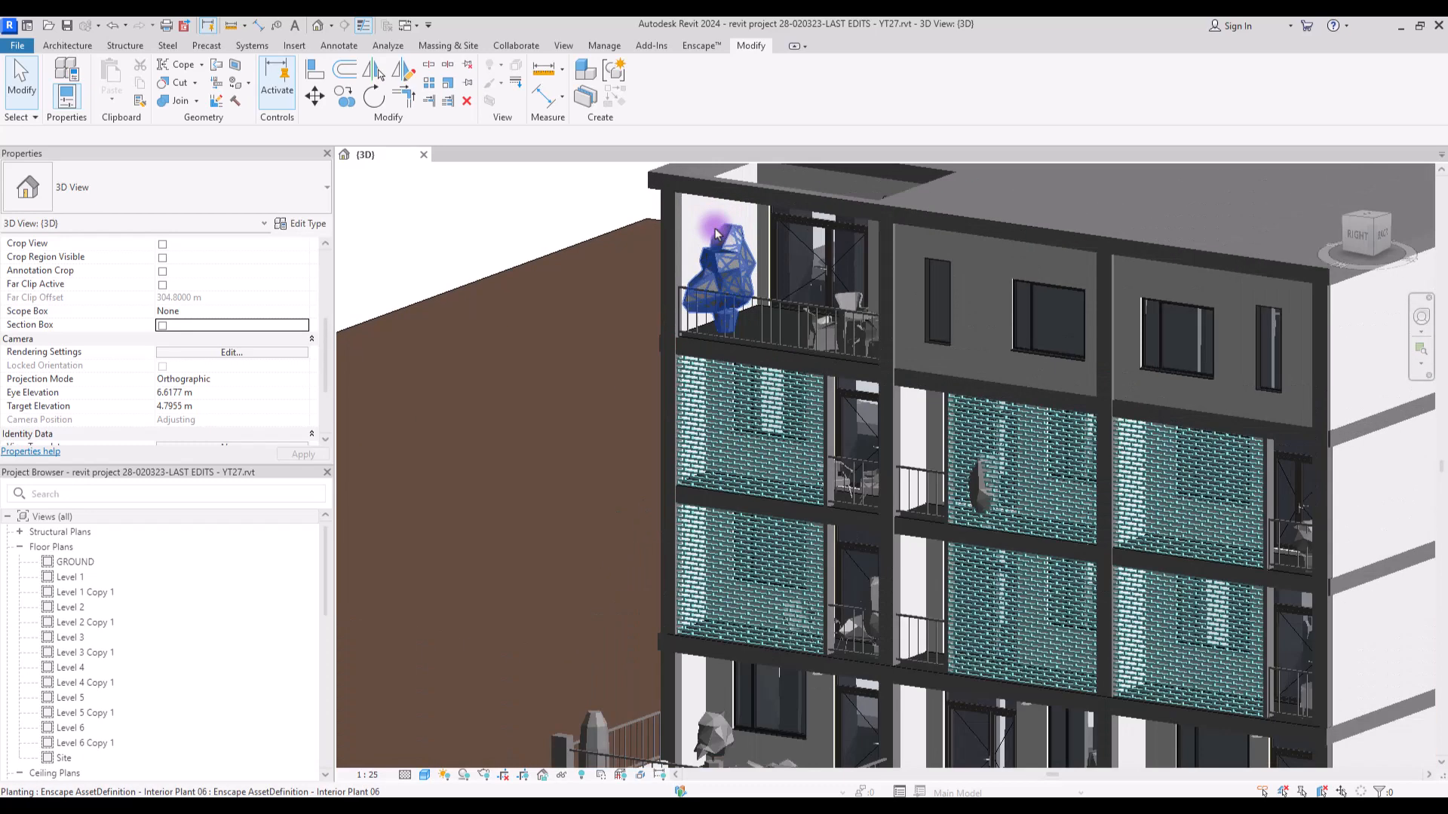
pyautogui.click(720, 247)
pyautogui.press('Delete')
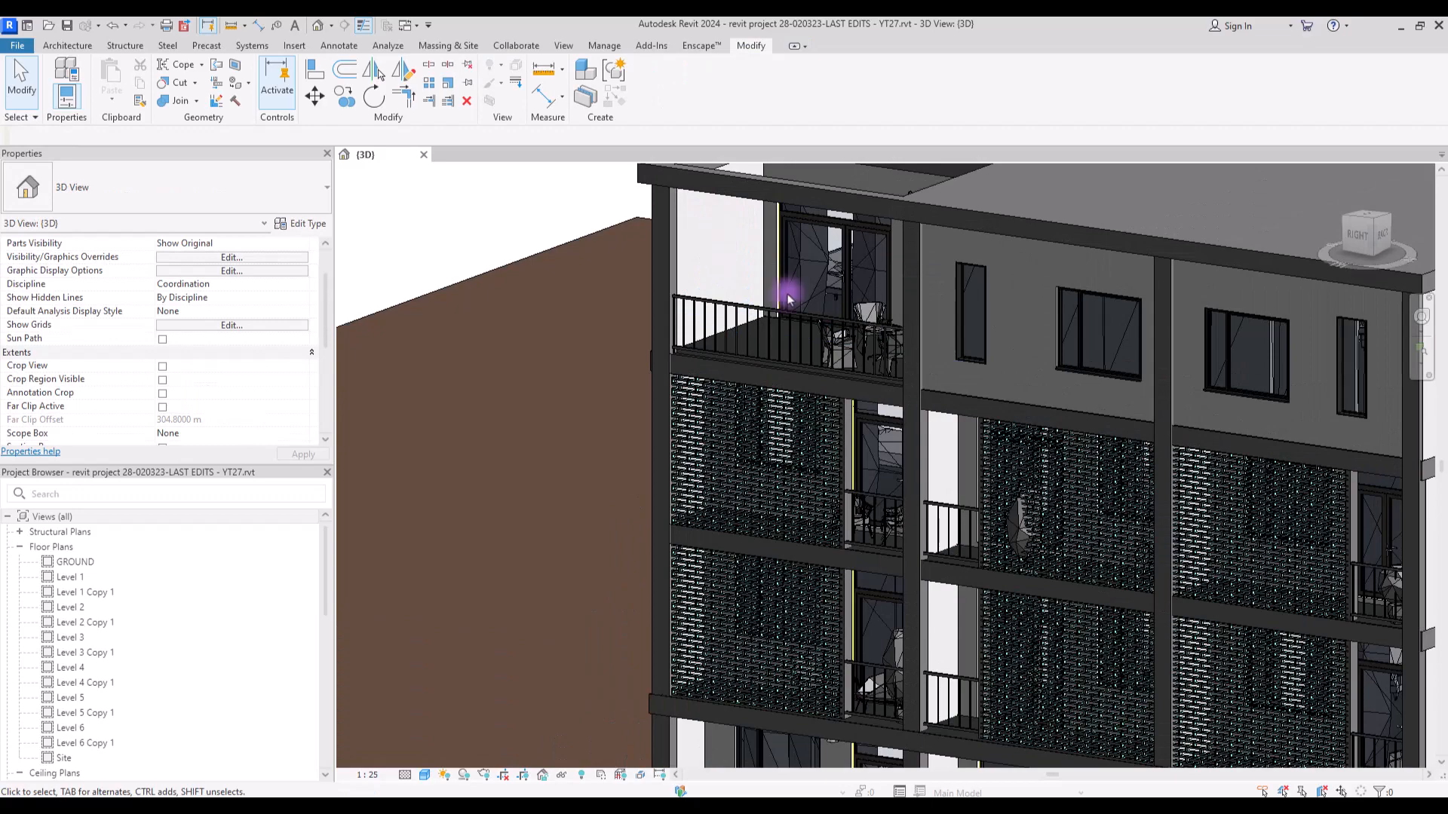
pyautogui.scroll(3, 868, 311)
pyautogui.click(866, 299)
pyautogui.press('Delete')
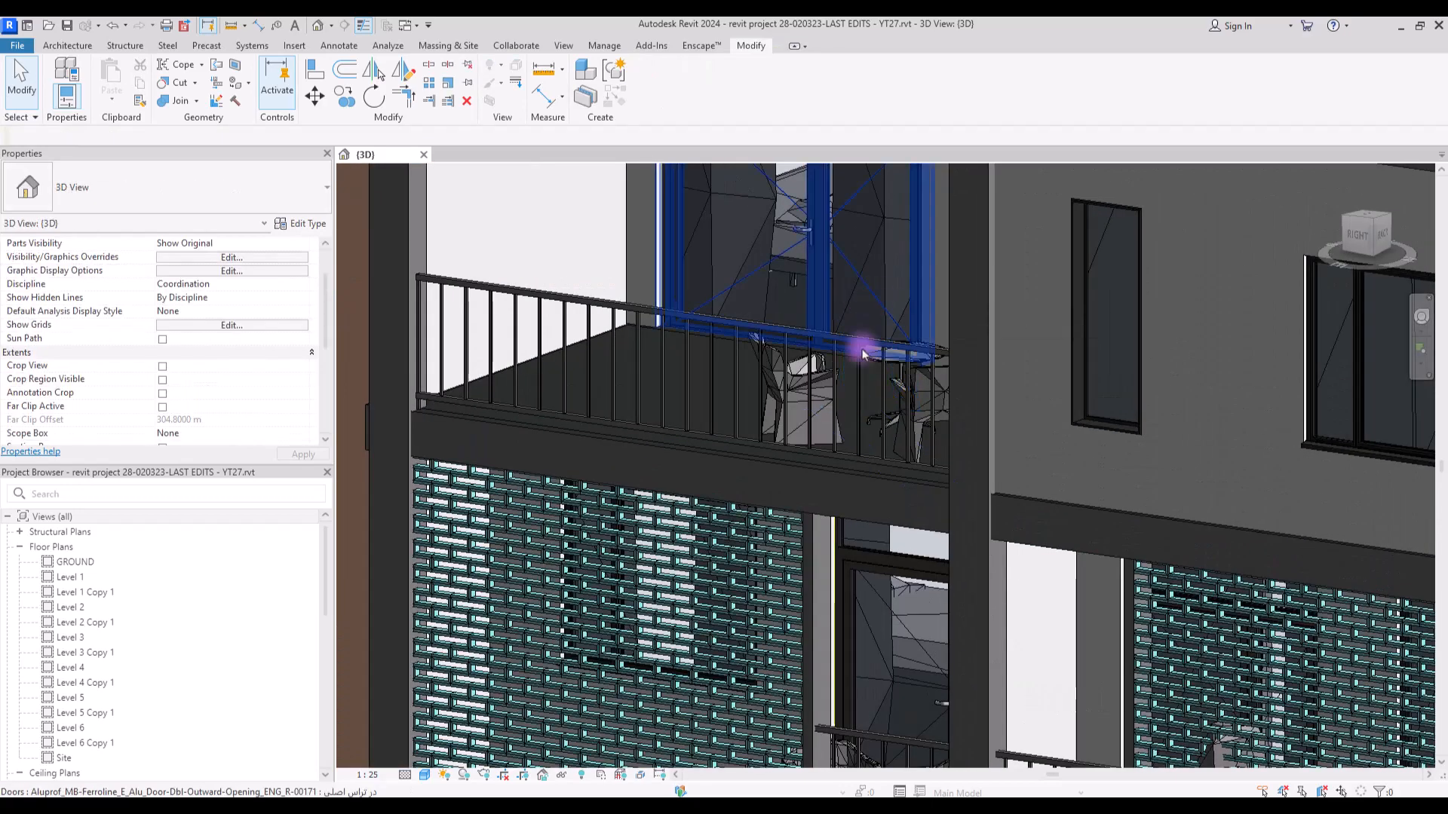
pyautogui.click(808, 371)
pyautogui.press('Delete')
# - Delete the plants, including Interior Plant 75 and Interior Plant 89, and the table among the chairs on the first ground-floor terrace
pyautogui.scroll(-3, 637, 504)
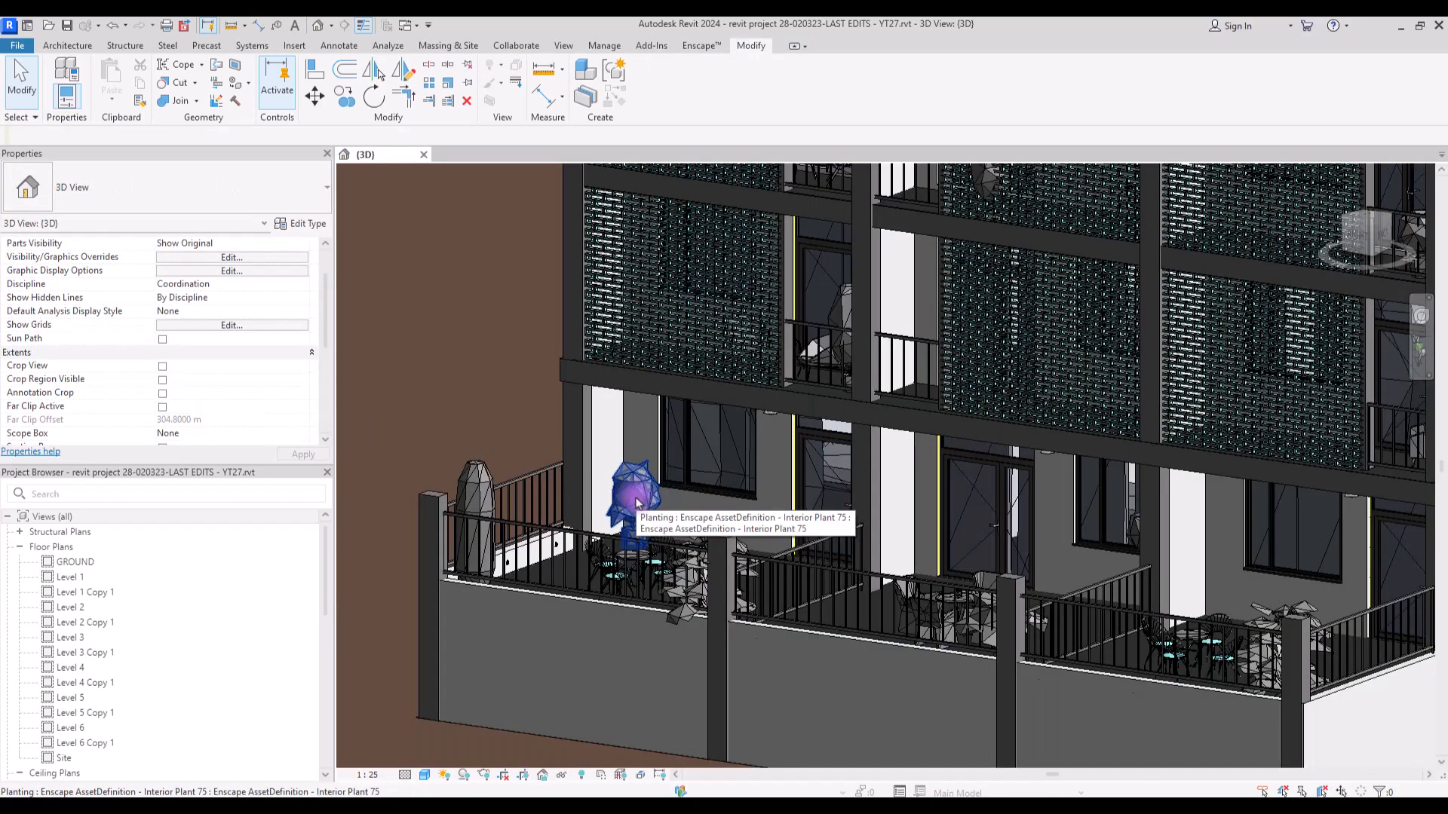
pyautogui.click(637, 504)
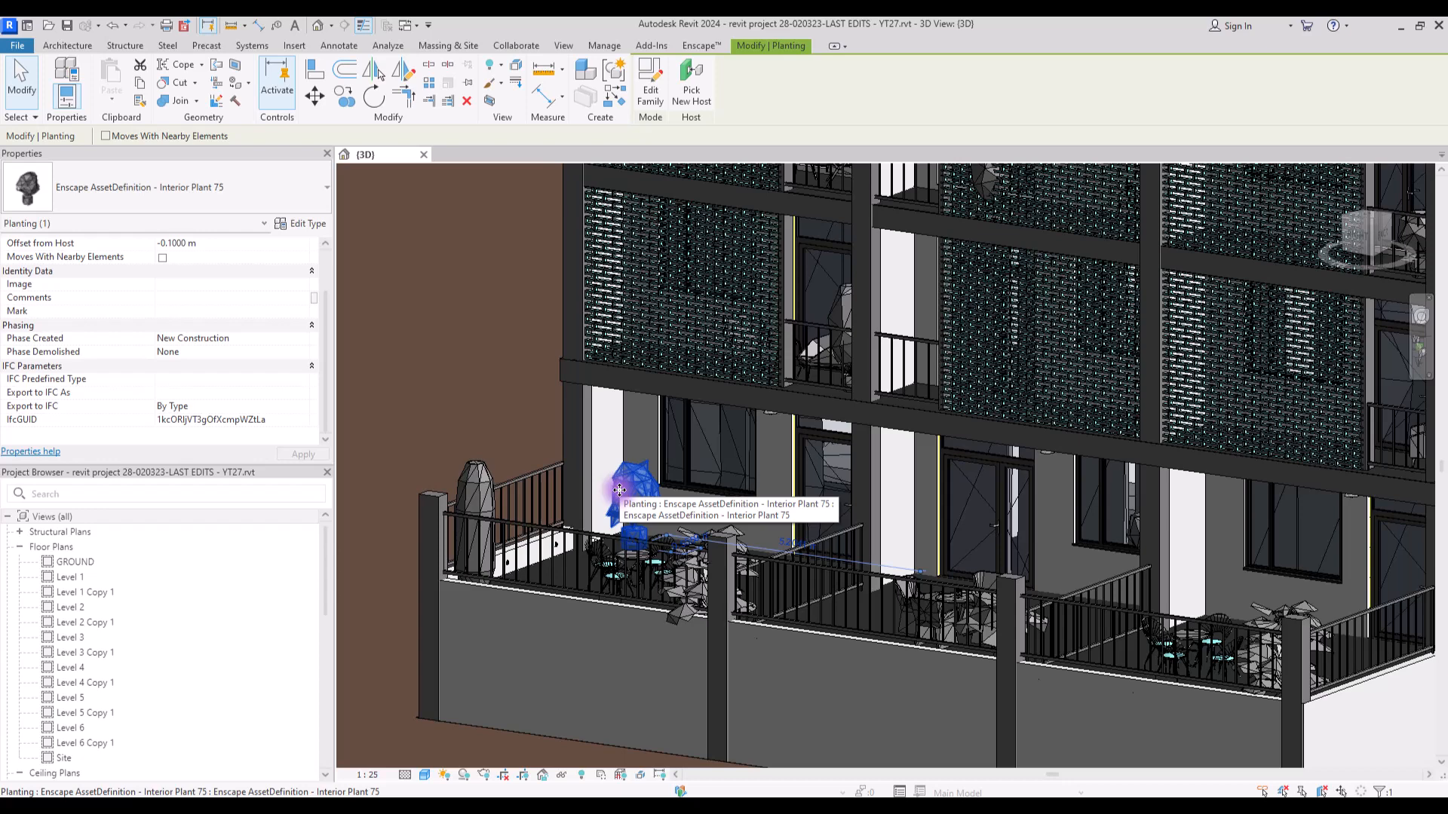
pyautogui.press('Delete')
pyautogui.click(463, 466)
pyautogui.press('Delete')
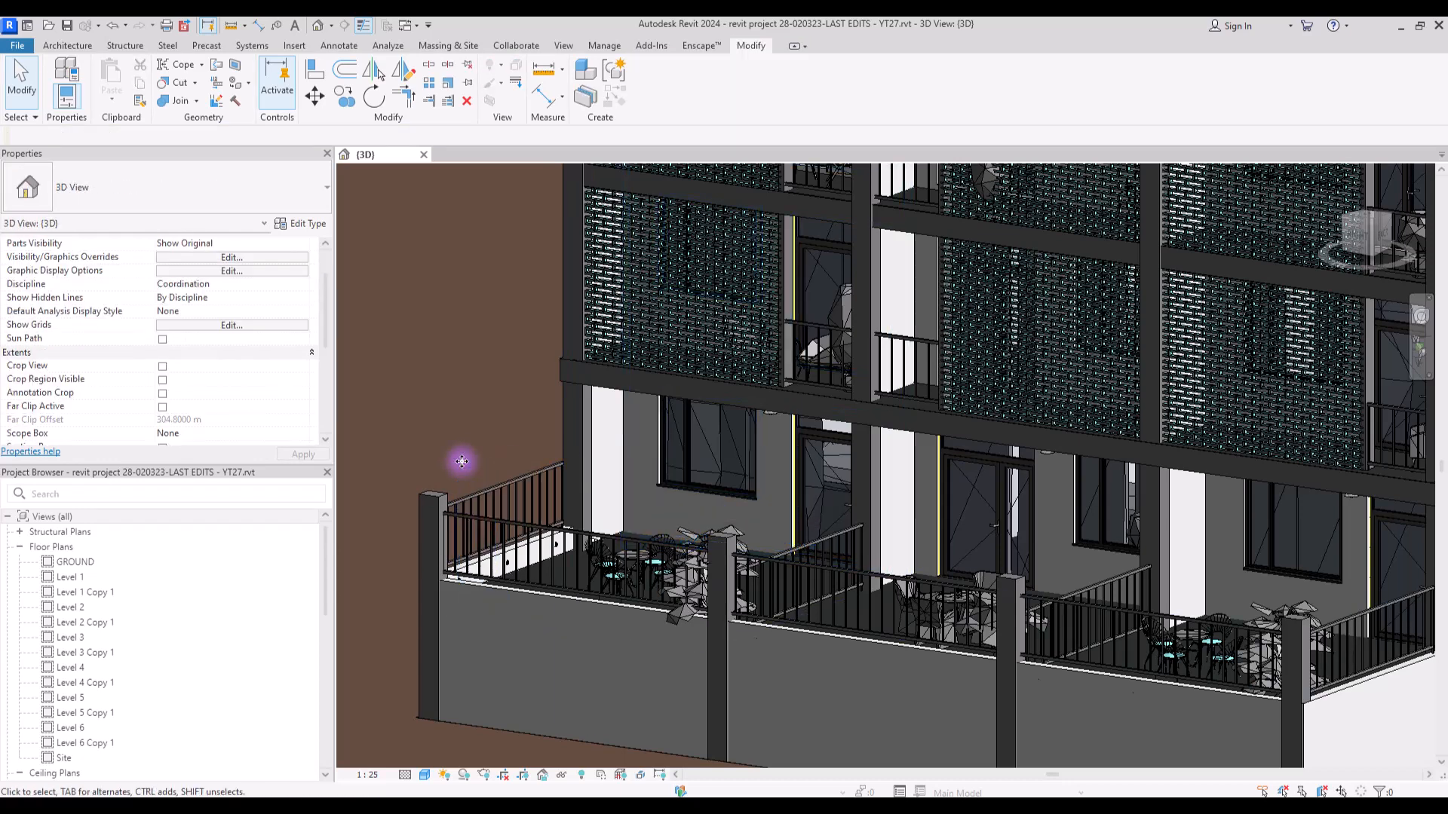
pyautogui.click(678, 622)
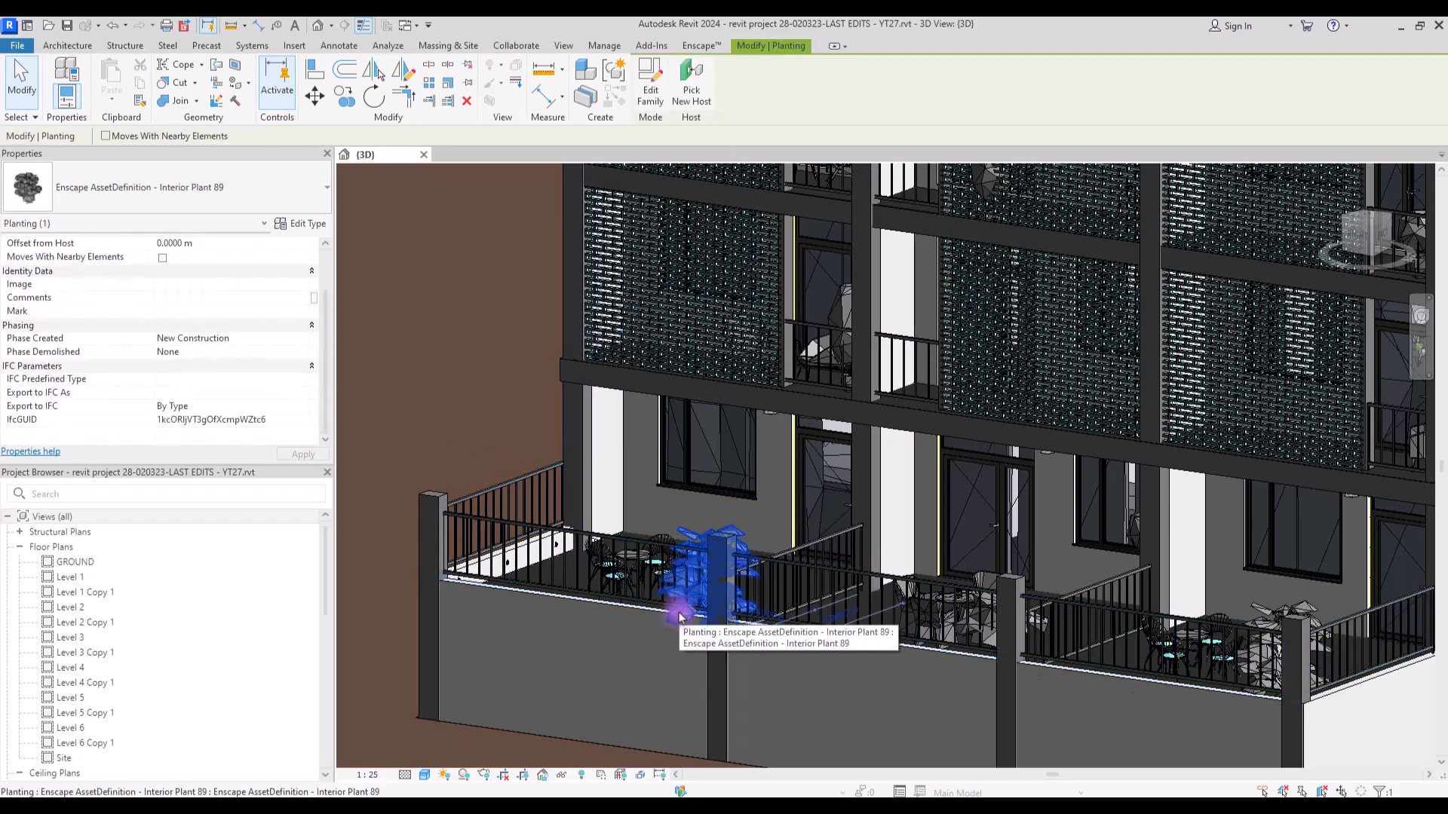
pyautogui.press('Delete')
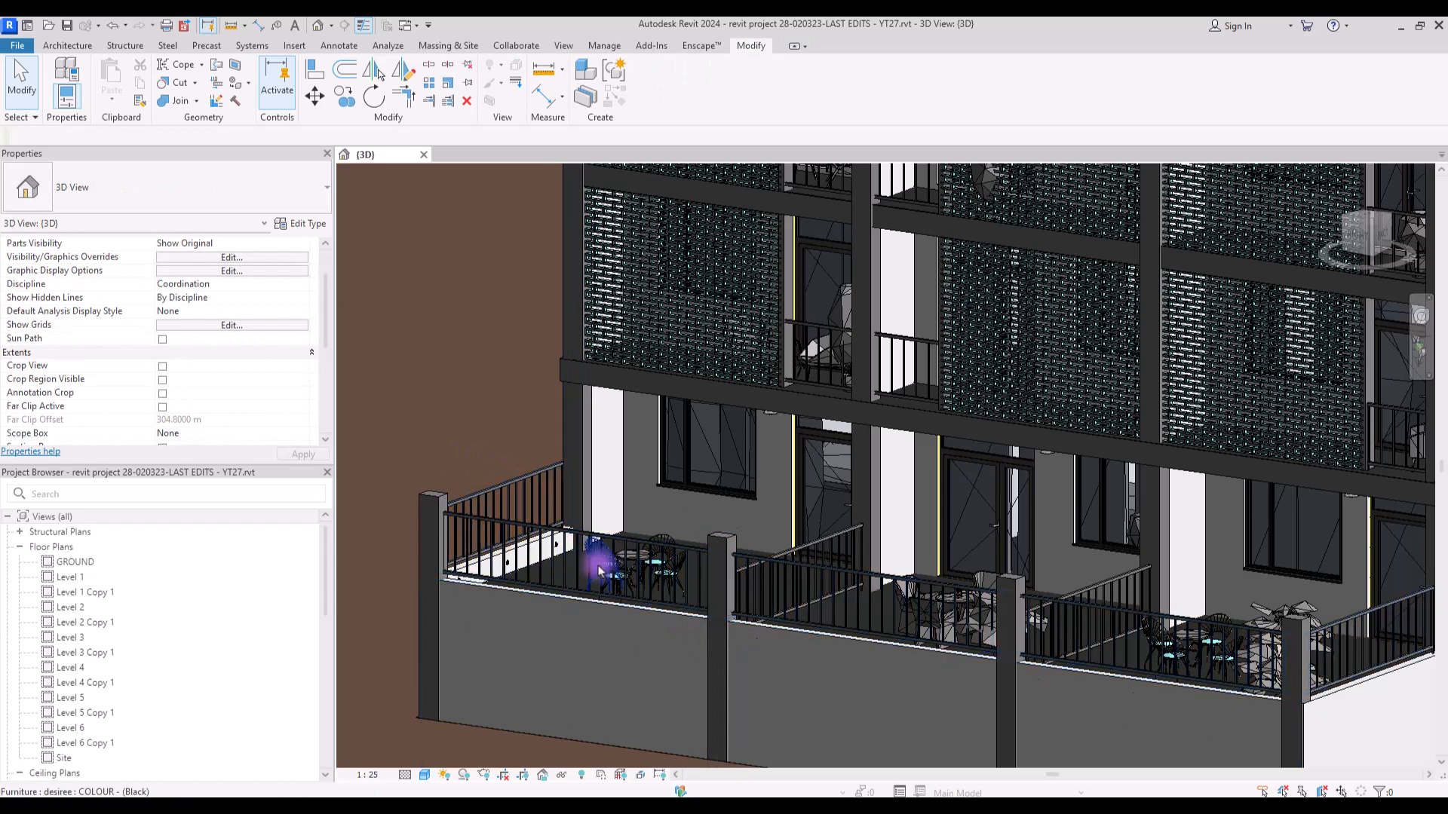
pyautogui.scroll(5, 653, 577)
pyautogui.click(727, 518)
pyautogui.press('Delete')
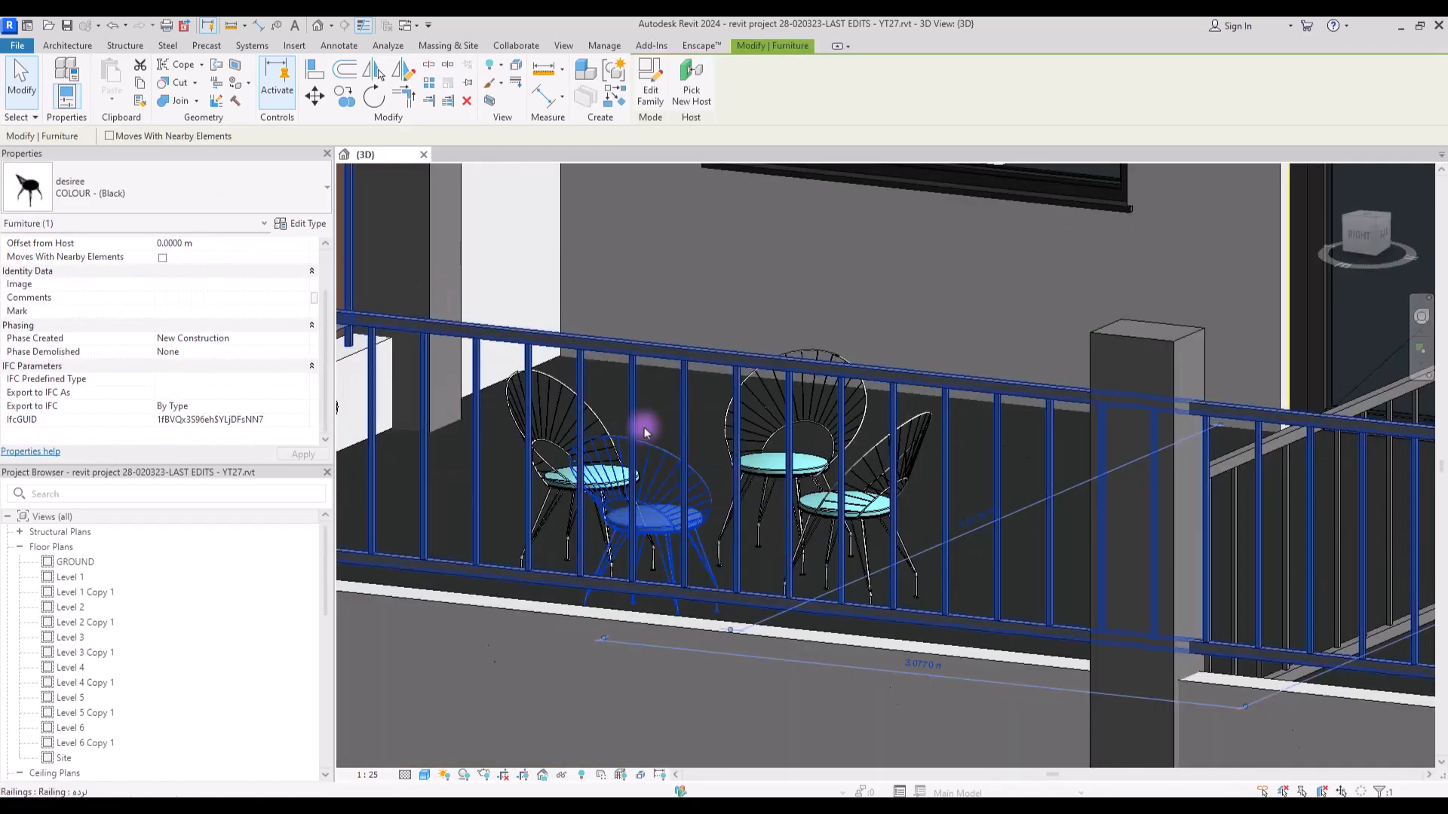
# - Check the type properties of a black desiree chair on the ground-floor terrace, then close them without changes
pyautogui.click(671, 246)
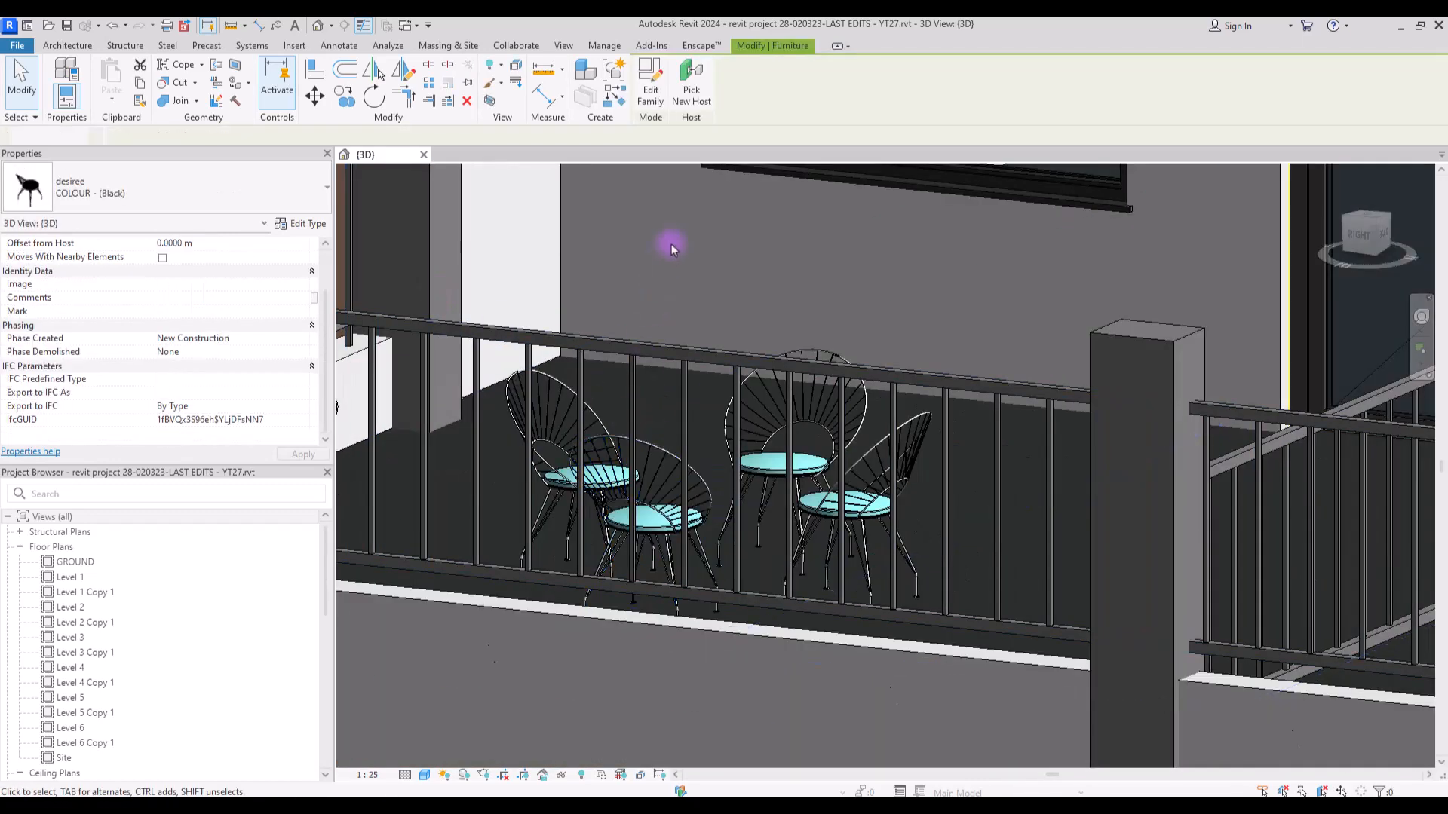
pyautogui.click(641, 471)
pyautogui.click(661, 469)
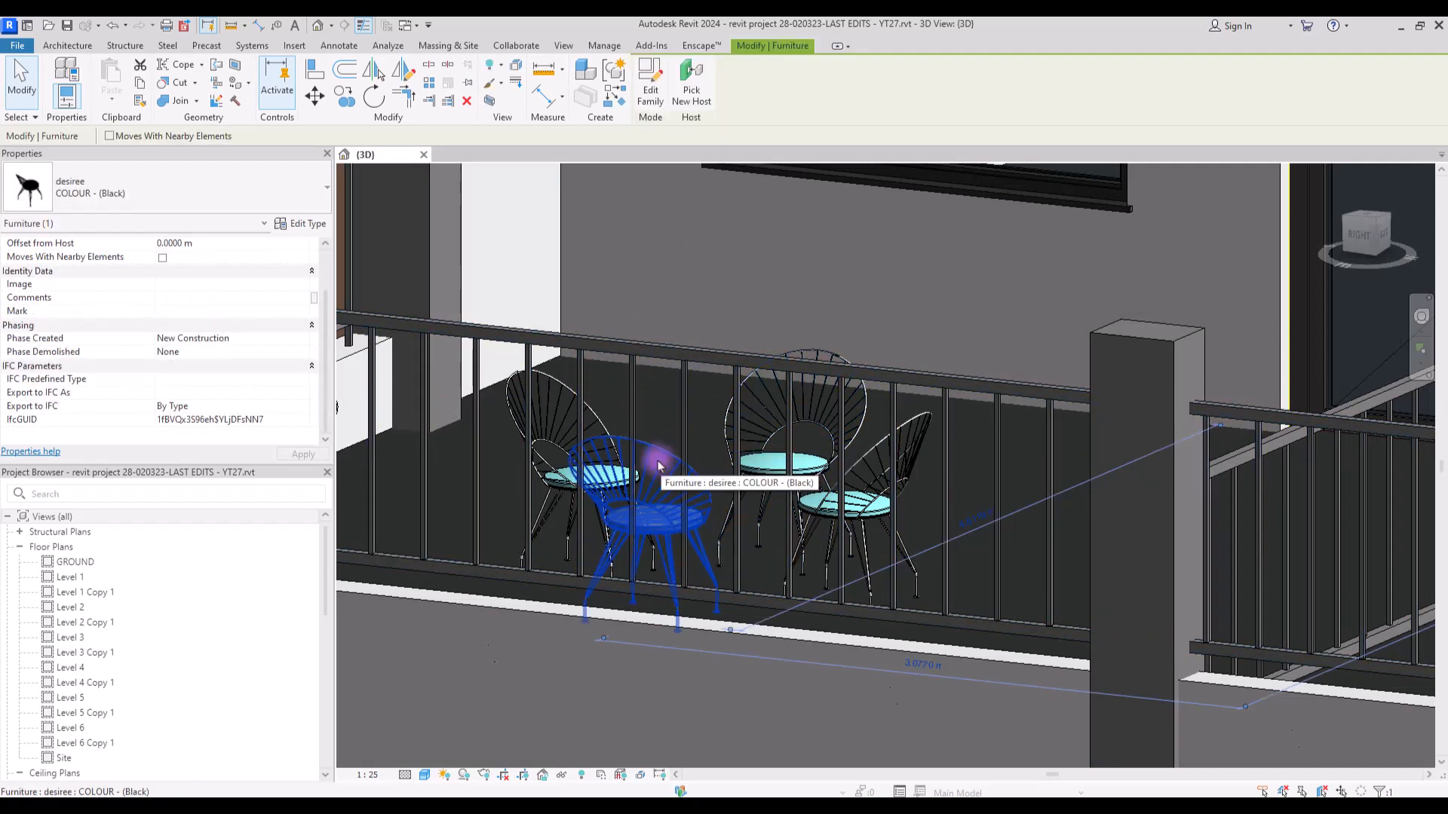
pyautogui.click(301, 223)
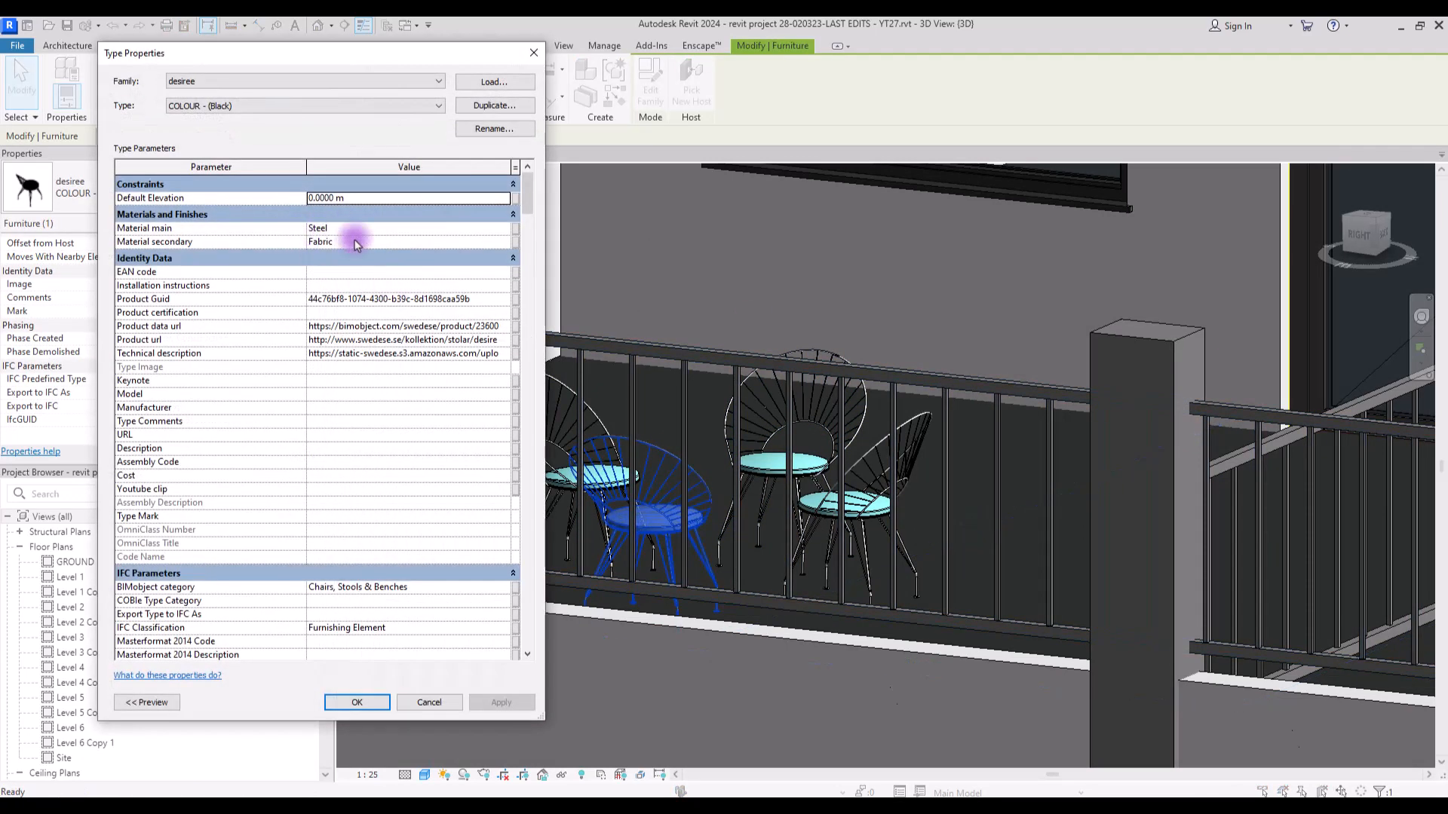
pyautogui.click(535, 52)
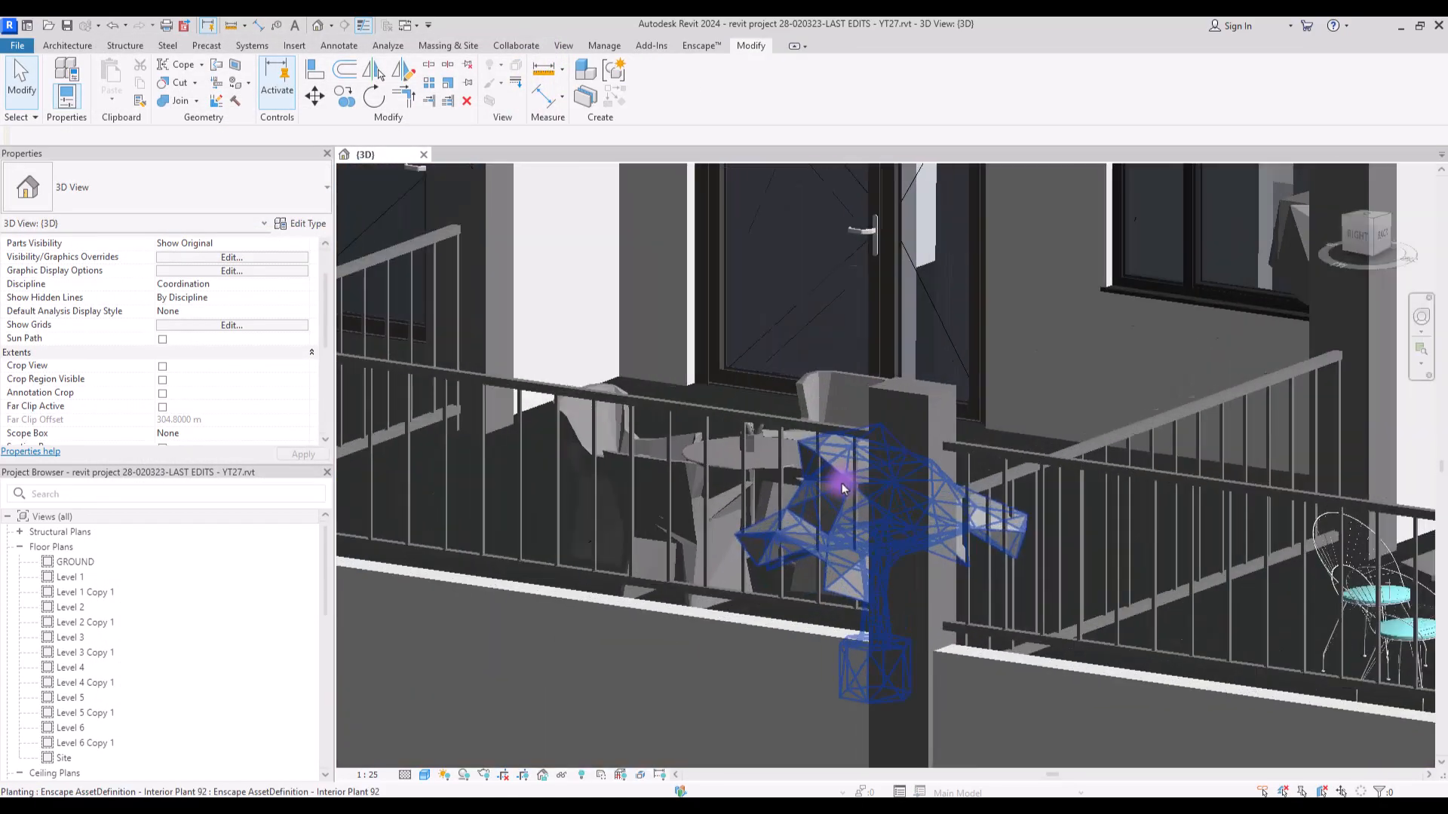
# - Delete the Interior Plant 92, the Lounge Armchair 03 and the other seat and table on the middle ground-floor terrace
pyautogui.click(841, 484)
pyautogui.press('Delete')
pyautogui.click(809, 398)
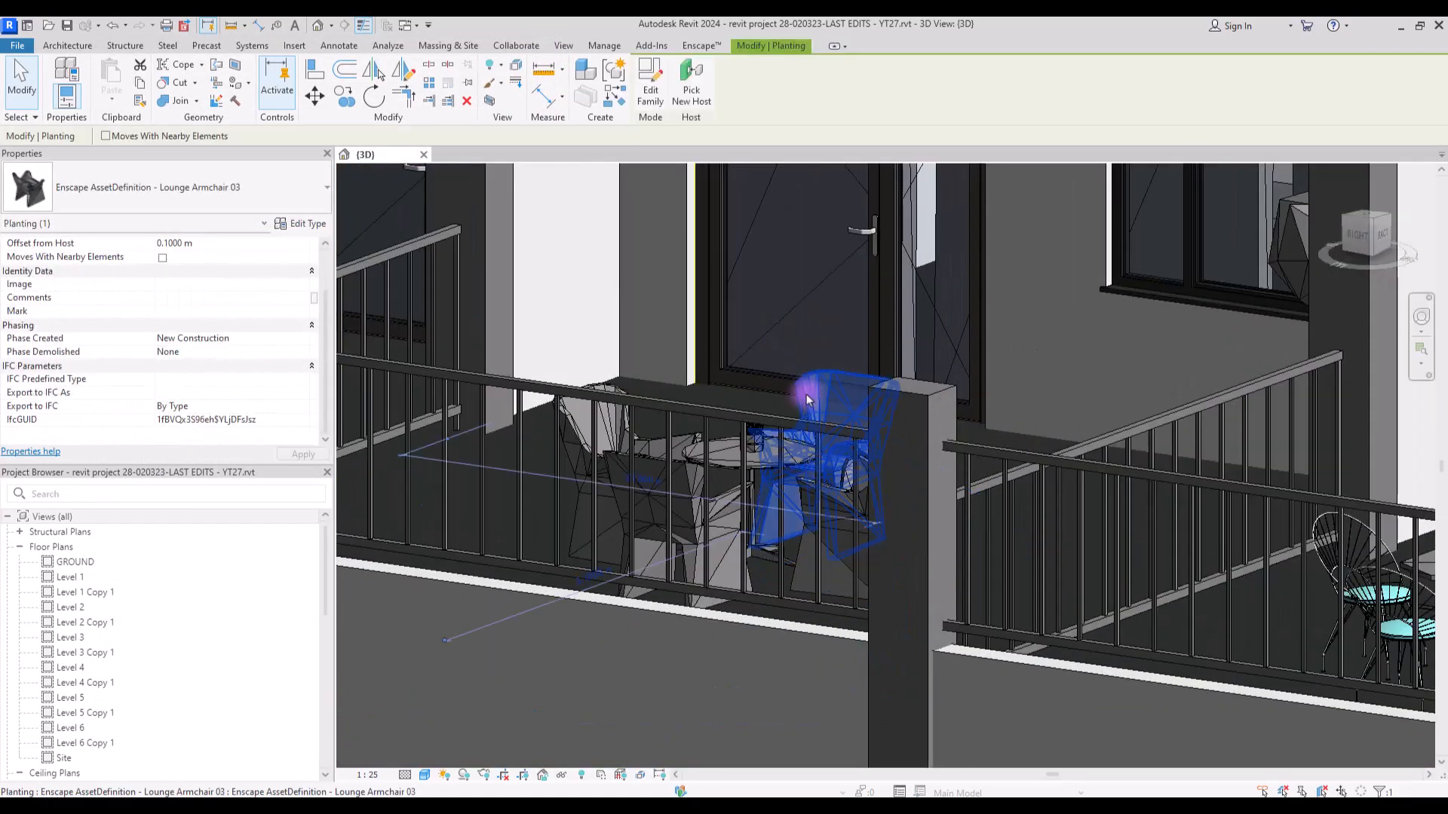
pyautogui.press('Delete')
pyautogui.click(730, 504)
pyautogui.press('Delete')
pyautogui.click(757, 444)
pyautogui.press('Delete')
# - Delete the furnishings on the corner balcony of the lower screened storey on the front façade
pyautogui.scroll(-3, 684, 445)
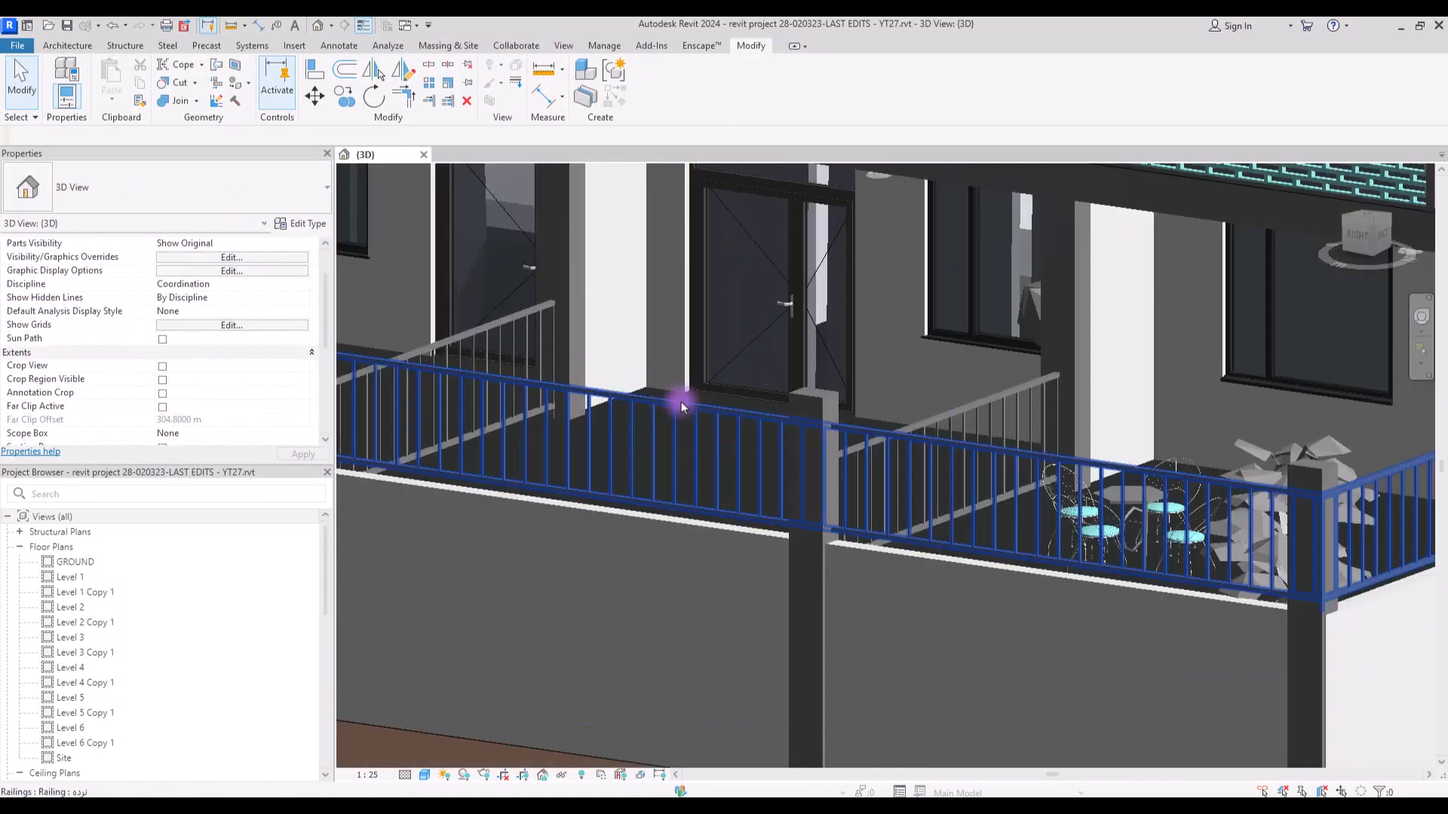
pyautogui.moveTo(1297, 460); pyautogui.dragTo(937, 368, button='middle')
pyautogui.scroll(-5, 937, 369)
pyautogui.scroll(1, 869, 185)
pyautogui.moveTo(871, 263); pyautogui.dragTo(874, 329, button='middle')
pyautogui.scroll(3, 1195, 395)
pyautogui.moveTo(1195, 395); pyautogui.dragTo(1079, 422, button='middle')
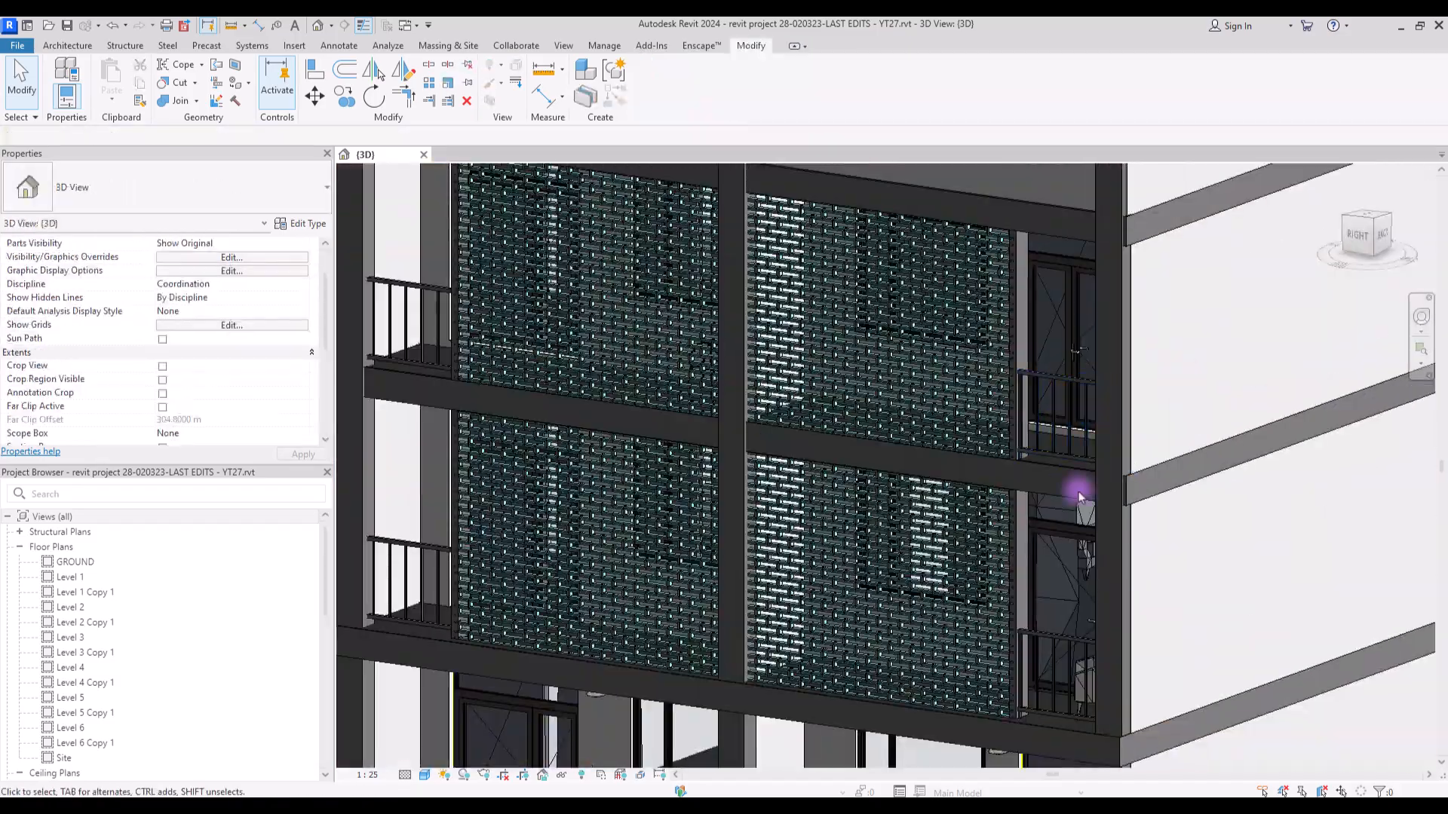
pyautogui.click(1052, 513)
pyautogui.press('Delete')
pyautogui.click(1048, 503)
pyautogui.press('Delete')
# - Delete the Lounge Armchair and the neighbouring furnishings on the front balconies beside the column between the screens
pyautogui.scroll(-3, 1052, 483)
pyautogui.scroll(5, 692, 474)
pyautogui.click(692, 475)
pyautogui.press('Delete')
pyautogui.click(649, 594)
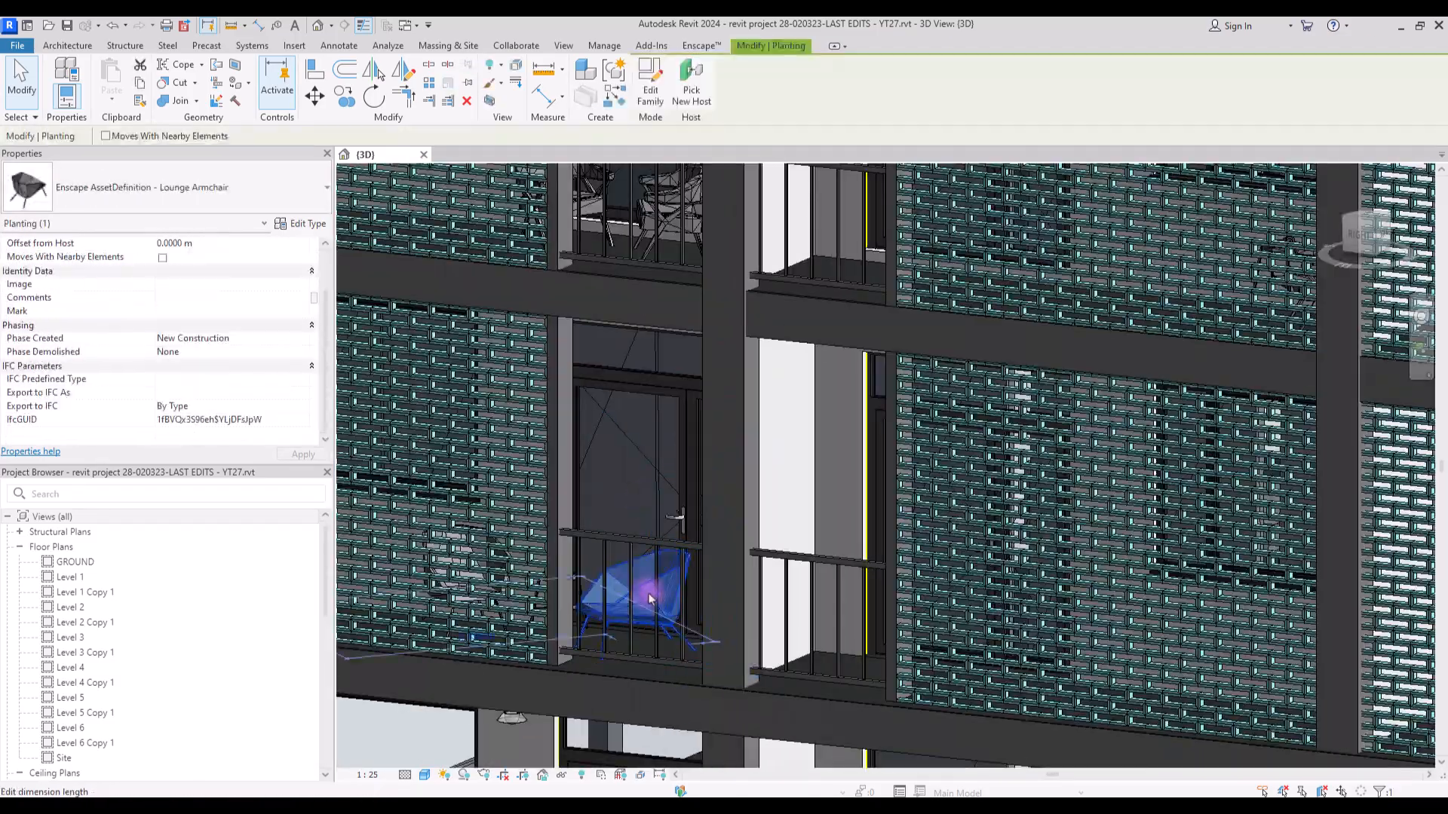
pyautogui.press('Delete')
pyautogui.click(759, 376)
pyautogui.press('Delete')
# - Delete the leftover Enscape furniture assets around the front façade's doors and balconies, including the Sofa 10 on the top floor
pyautogui.scroll(-5, 766, 401)
pyautogui.click(920, 356)
pyautogui.press('Delete')
pyautogui.scroll(-5, 920, 356)
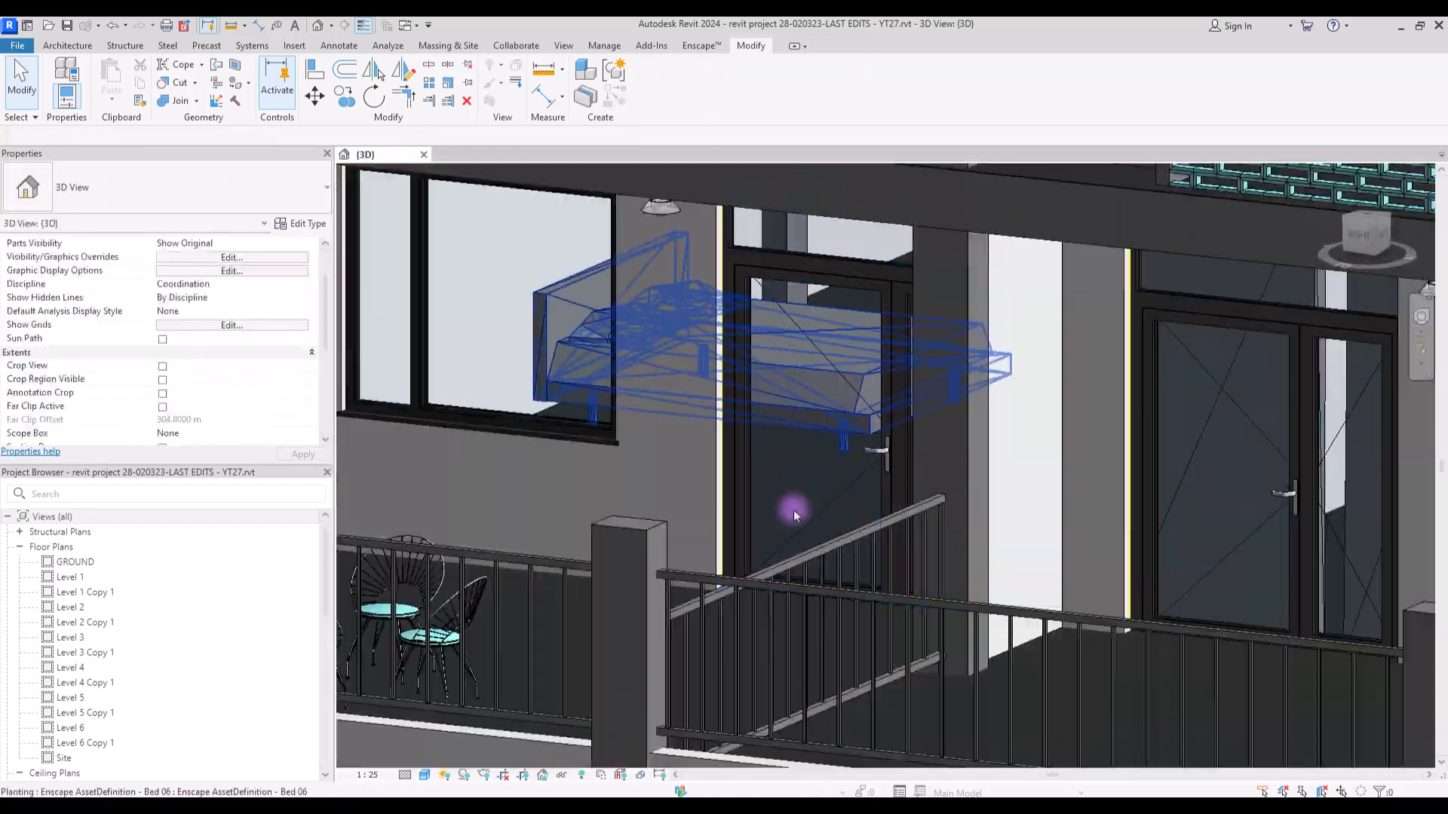
pyautogui.scroll(-5, 794, 510)
pyautogui.keyDown('shift'); pyautogui.moveTo(574, 422); pyautogui.dragTo(596, 377, button='middle'); pyautogui.keyUp('shift')
pyautogui.scroll(5, 795, 284)
pyautogui.click(804, 361)
pyautogui.press('Delete')
pyautogui.click(790, 364)
pyautogui.press('Delete')
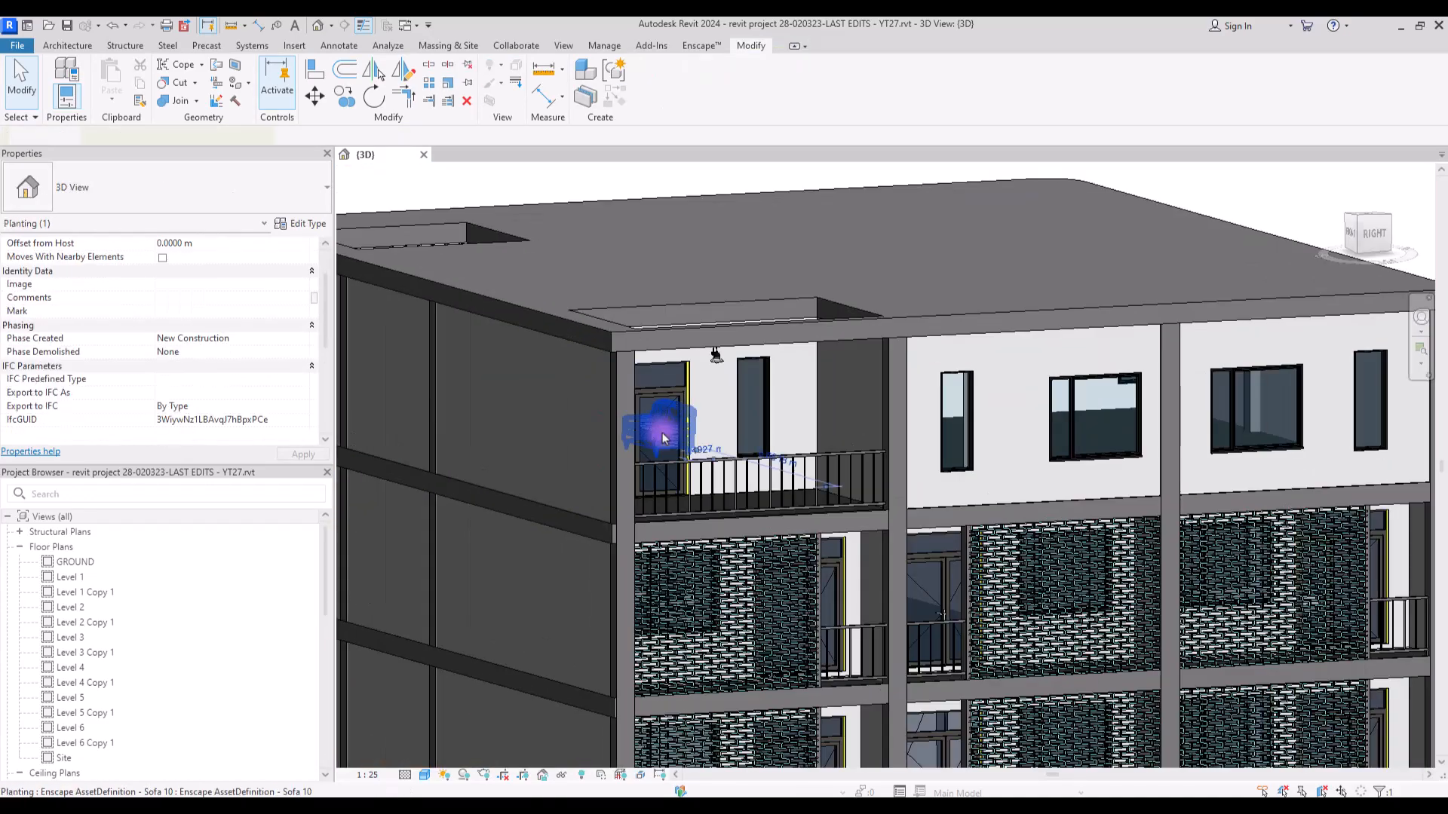
# - Select all plants and Enscape furniture on the rear terraces, balconies and planter, including Bench 14, and delete them together
pyautogui.keyDown('shift'); pyautogui.moveTo(714, 352); pyautogui.dragTo(875, 556, button='middle'); pyautogui.keyUp('shift')
pyautogui.click(1112, 264)
pyautogui.keyDown('ctrl'); pyautogui.click(767, 309); pyautogui.keyUp('ctrl')
pyautogui.keyDown('ctrl'); pyautogui.click(668, 349); pyautogui.keyUp('ctrl')
pyautogui.keyDown('ctrl'); pyautogui.click(576, 469); pyautogui.keyUp('ctrl')
pyautogui.keyDown('ctrl'); pyautogui.click(646, 485); pyautogui.keyUp('ctrl')
pyautogui.keyDown('ctrl'); pyautogui.click(596, 585); pyautogui.keyUp('ctrl')
pyautogui.keyDown('ctrl'); pyautogui.click(531, 634); pyautogui.keyUp('ctrl')
pyautogui.keyDown('ctrl'); pyautogui.click(455, 670); pyautogui.keyUp('ctrl')
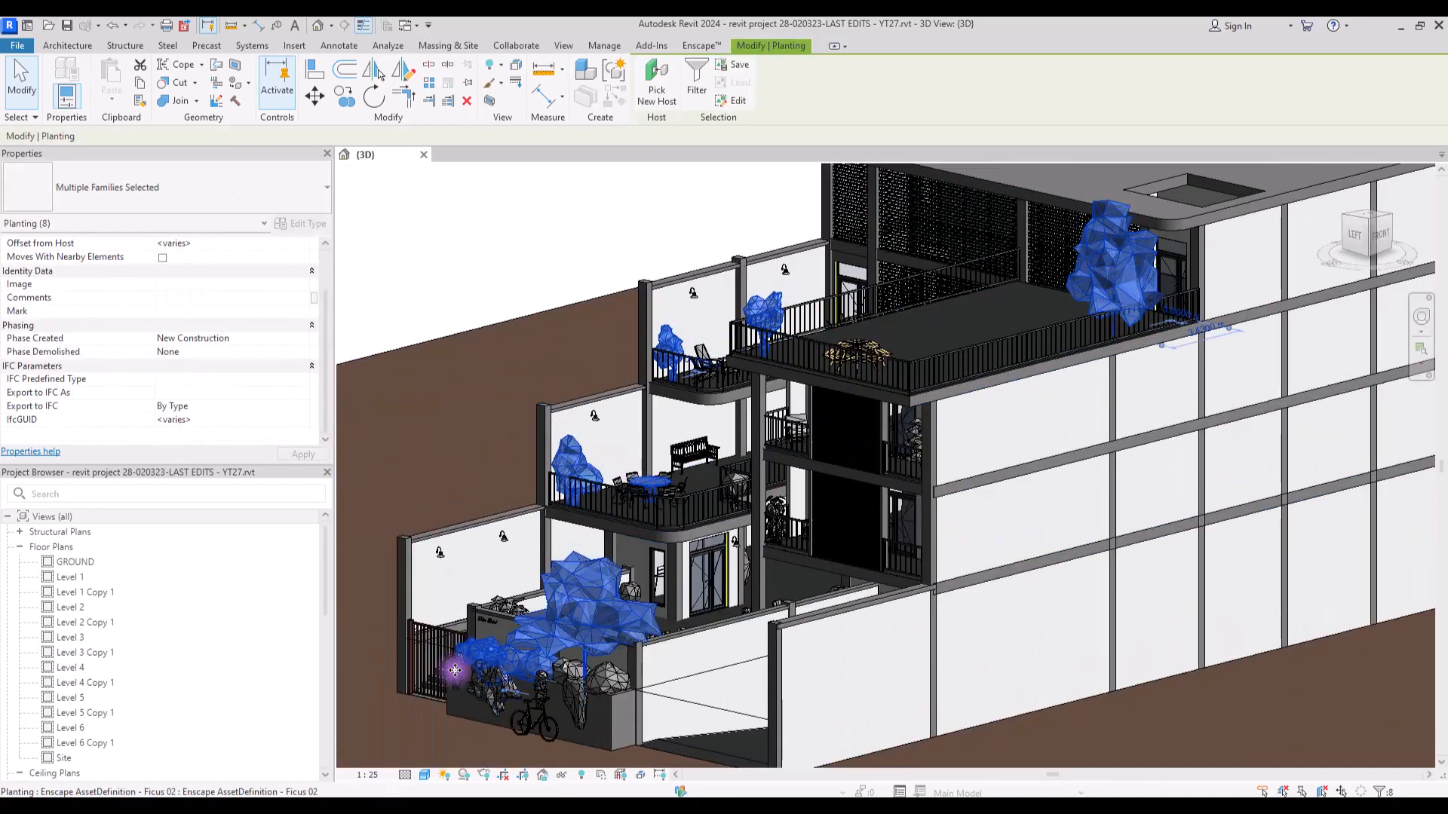
pyautogui.keyDown('ctrl'); pyautogui.click(563, 671); pyautogui.keyUp('ctrl')
pyautogui.keyDown('shift'); pyautogui.moveTo(536, 711); pyautogui.dragTo(513, 528, button='middle'); pyautogui.keyUp('shift')
pyautogui.scroll(5, 498, 422)
pyautogui.keyDown('ctrl'); pyautogui.click(488, 394); pyautogui.keyUp('ctrl')
pyautogui.scroll(-5, 488, 395)
pyautogui.keyDown('shift'); pyautogui.moveTo(528, 407); pyautogui.dragTo(679, 336, button='middle'); pyautogui.keyUp('shift')
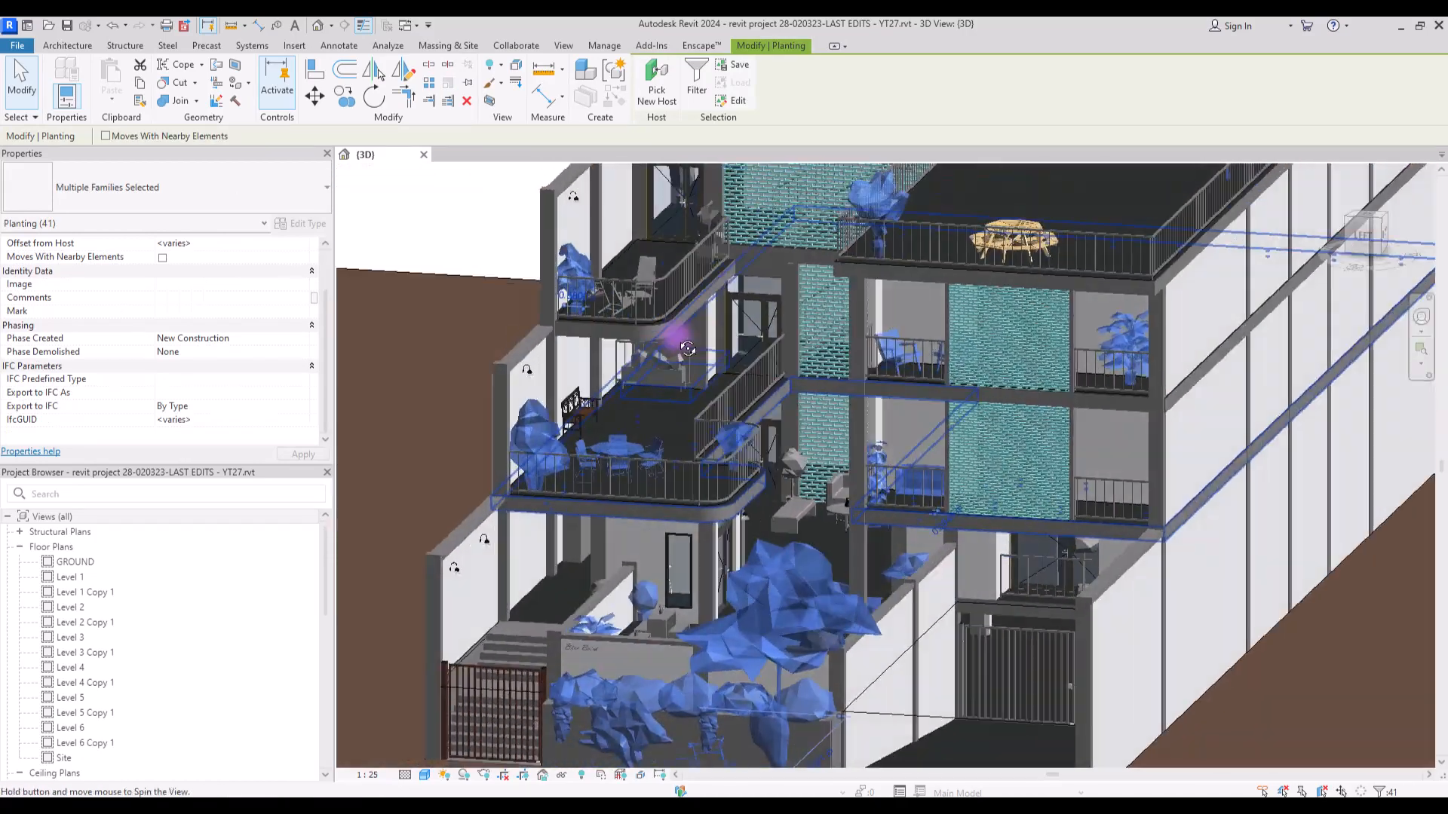
pyautogui.scroll(3, 648, 344)
pyautogui.keyDown('ctrl'); pyautogui.click(611, 233); pyautogui.keyUp('ctrl')
pyautogui.scroll(3, 890, 656)
pyautogui.keyDown('ctrl'); pyautogui.click(856, 422); pyautogui.keyUp('ctrl')
pyautogui.keyDown('ctrl'); pyautogui.click(1012, 494); pyautogui.keyUp('ctrl')
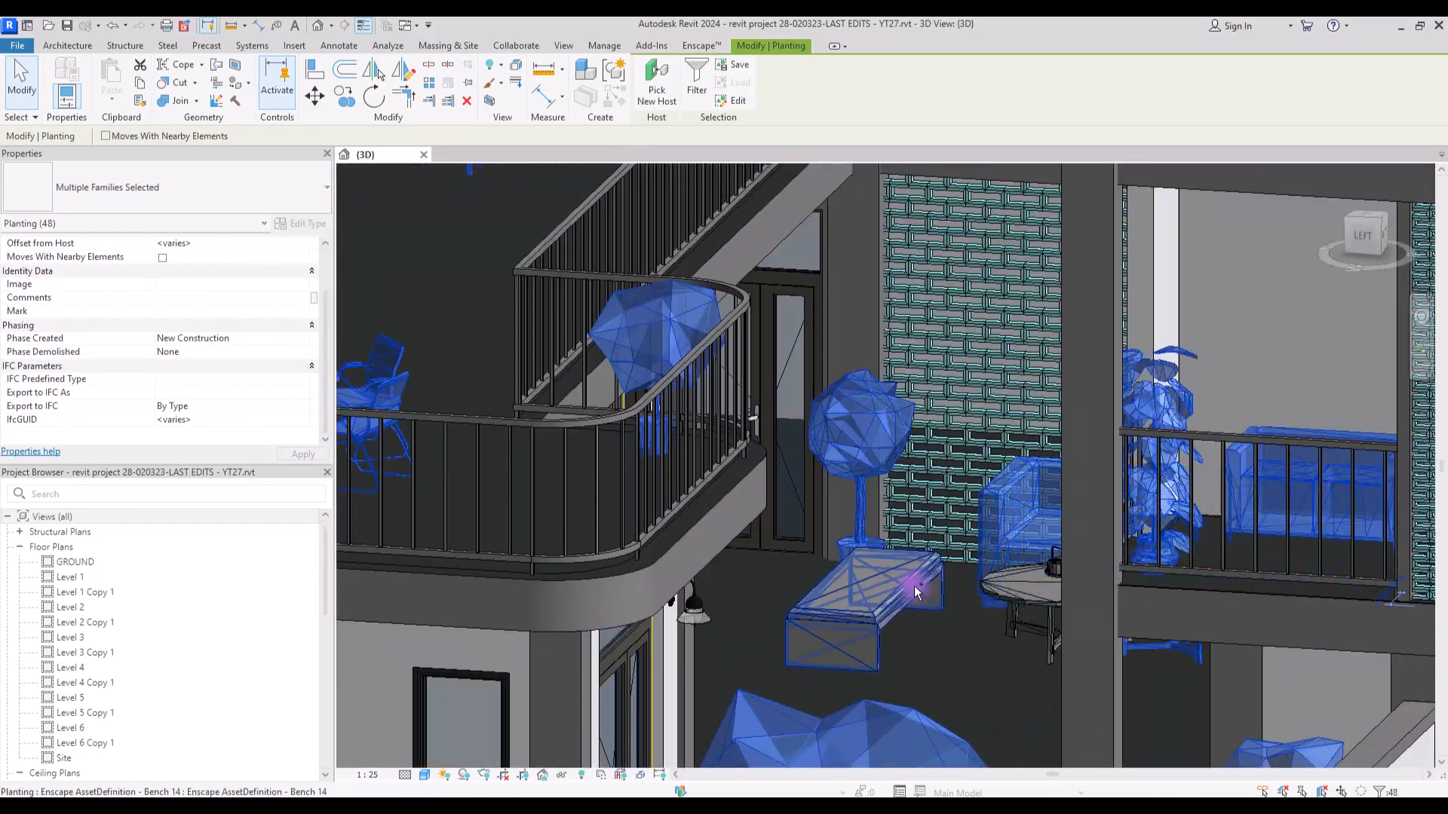
pyautogui.scroll(-4, 914, 588)
pyautogui.scroll(6, 746, 490)
pyautogui.press('Delete')
# - Place a Collection (7) Black Leather sofa on the Level 2 courtyard floor and move it against the perforated brick screen
pyautogui.scroll(-10, 753, 475)
pyautogui.keyDown('shift'); pyautogui.moveTo(769, 392); pyautogui.dragTo(811, 427, button='middle'); pyautogui.keyUp('shift')
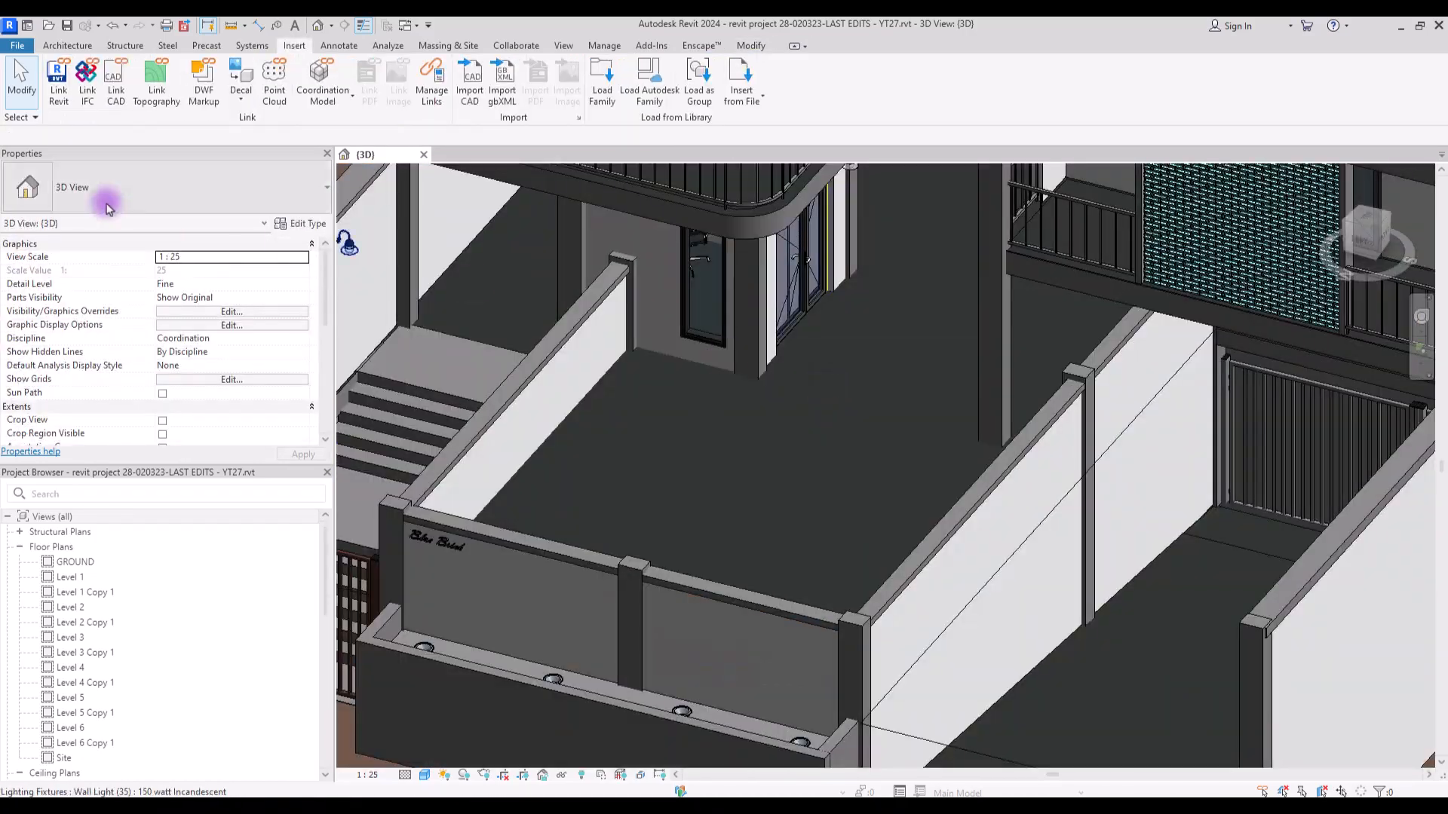
pyautogui.click(62, 47)
pyautogui.click(202, 135)
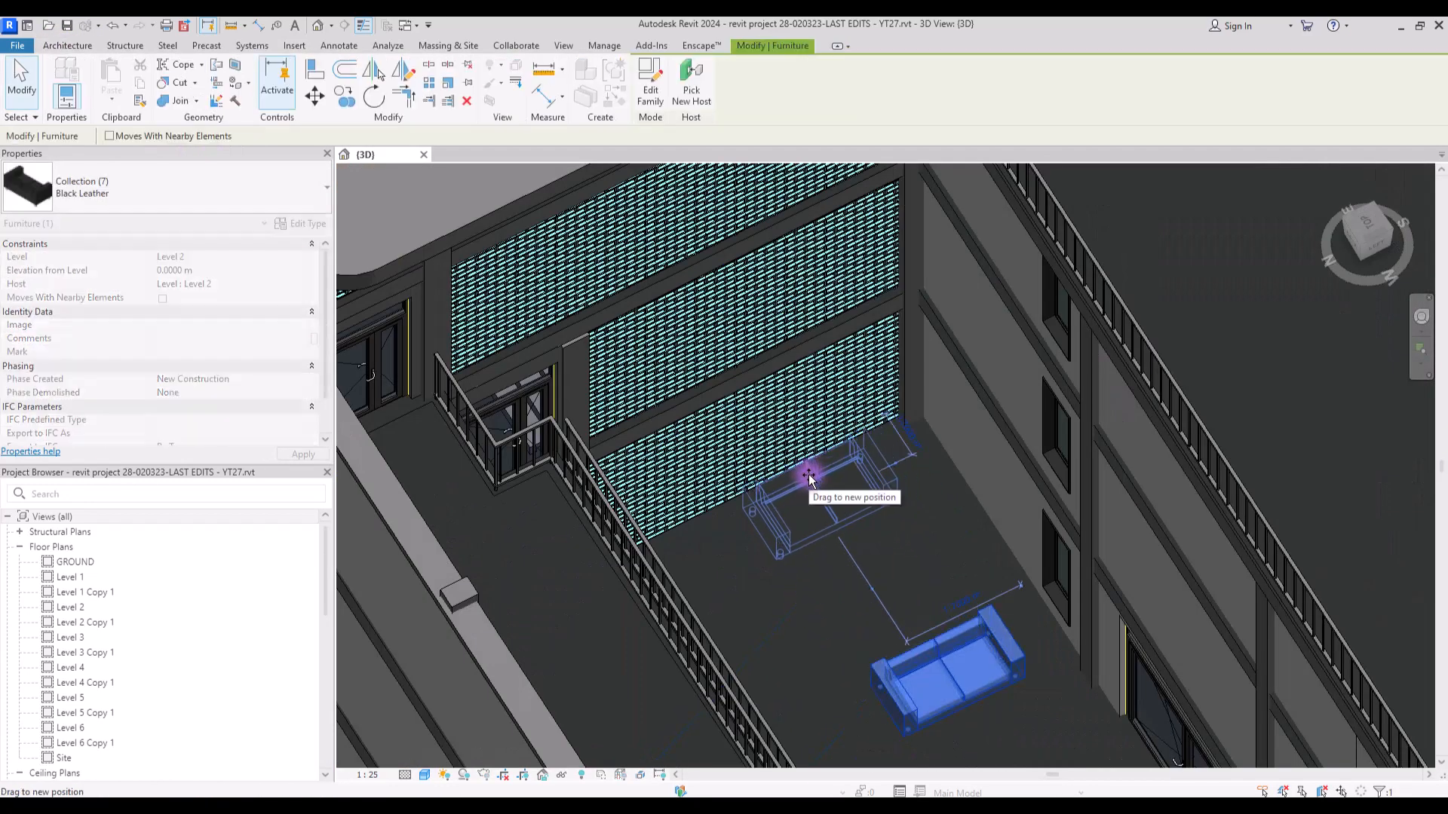
pyautogui.moveTo(809, 479); pyautogui.dragTo(810, 480)
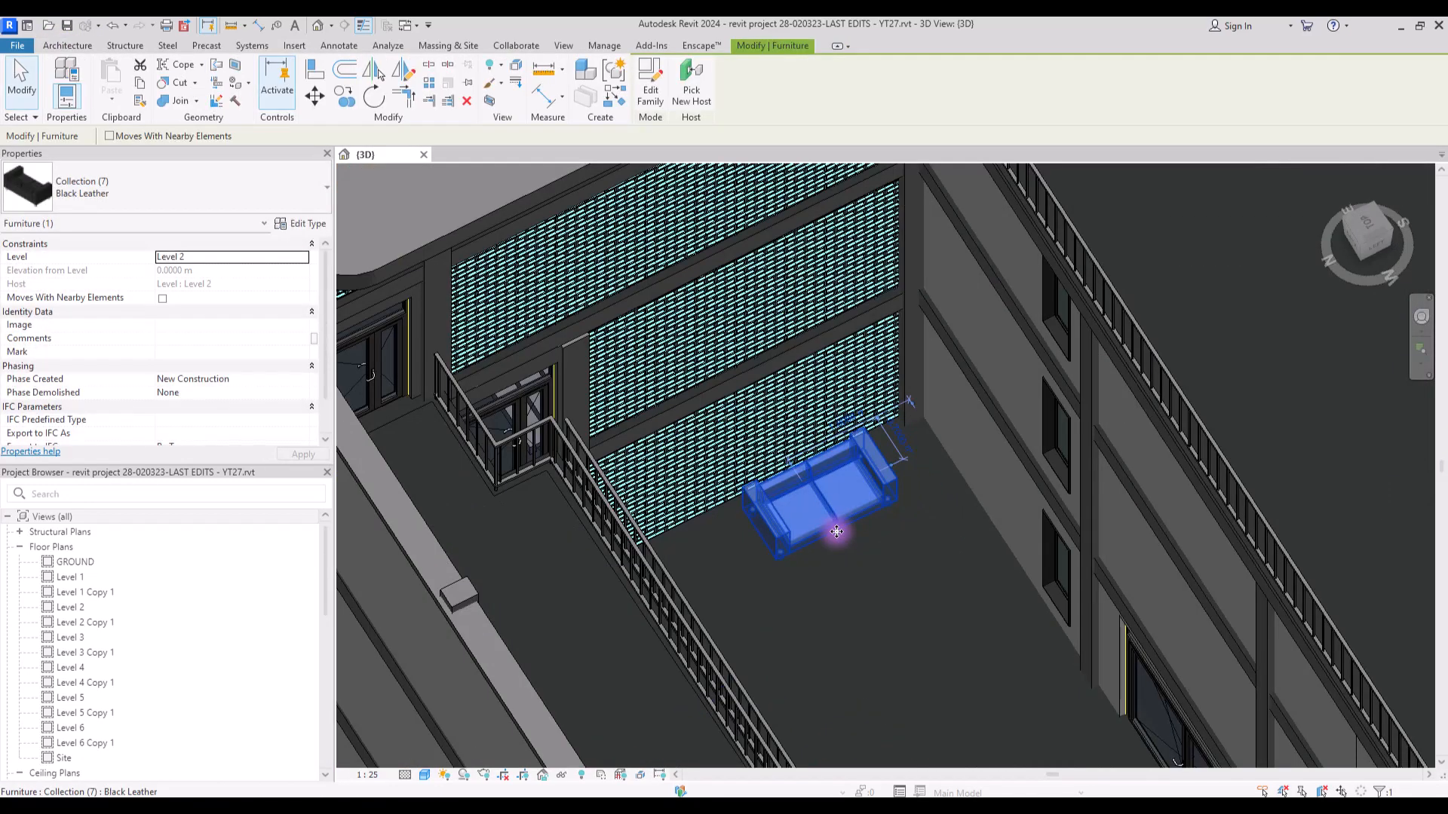
# - Add a rotated copy of the sofa along the adjoining wall and place a round Collection (67) table in front of both sofas
pyautogui.click(843, 477)
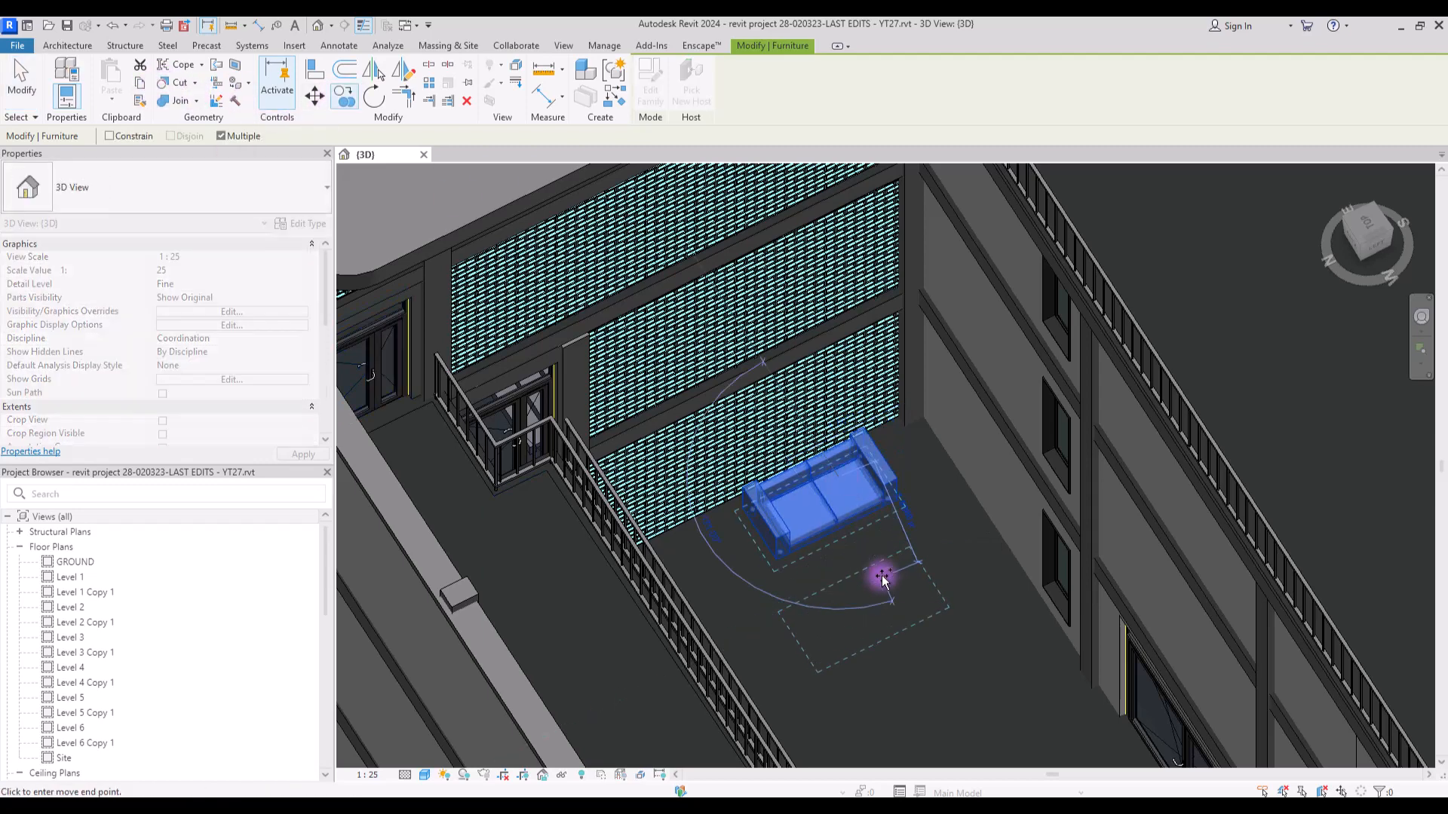
pyautogui.click(892, 579)
pyautogui.press('space')
pyautogui.press('space')
pyautogui.press('space')
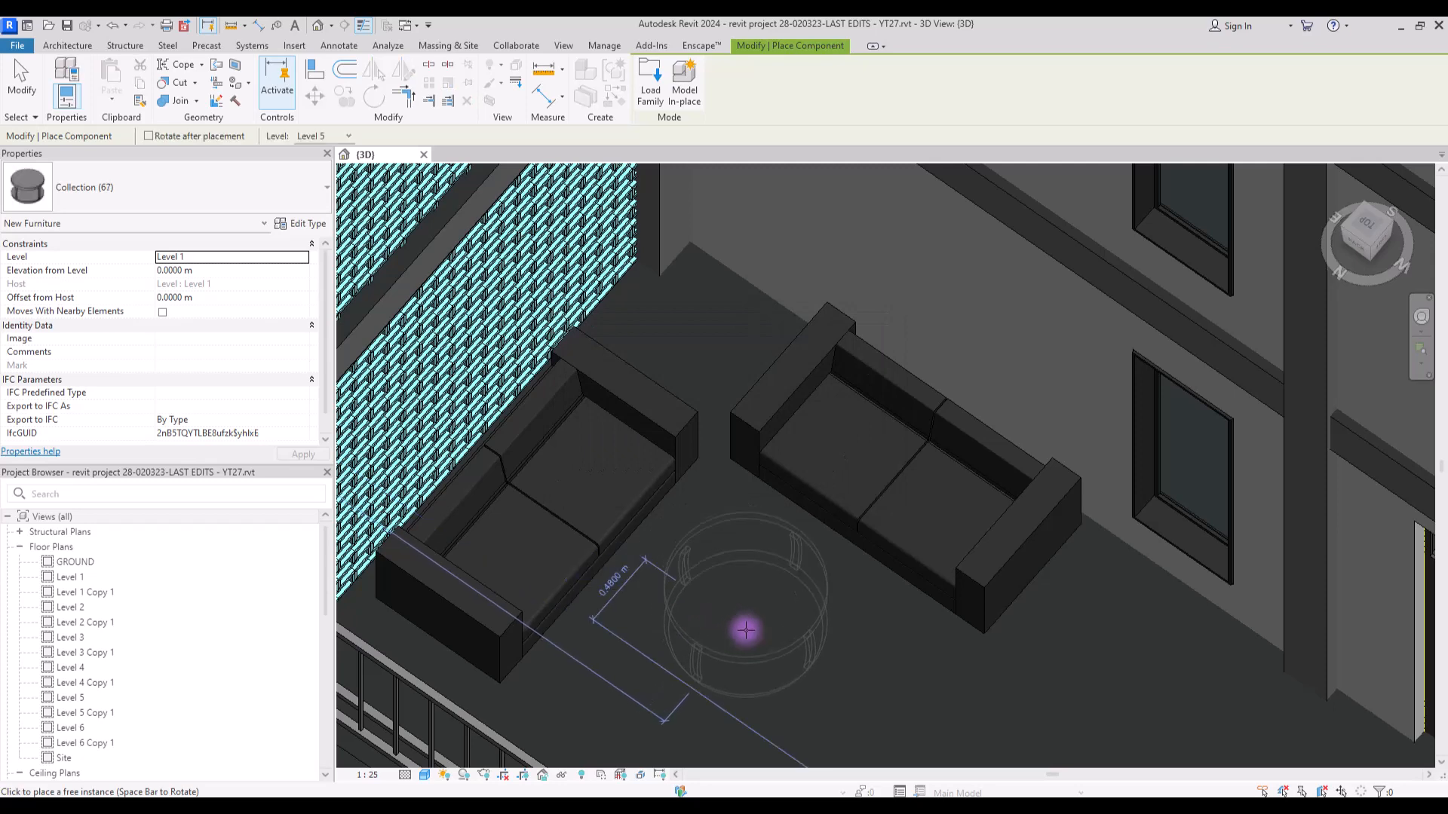
pyautogui.click(746, 631)
pyautogui.press('Escape')
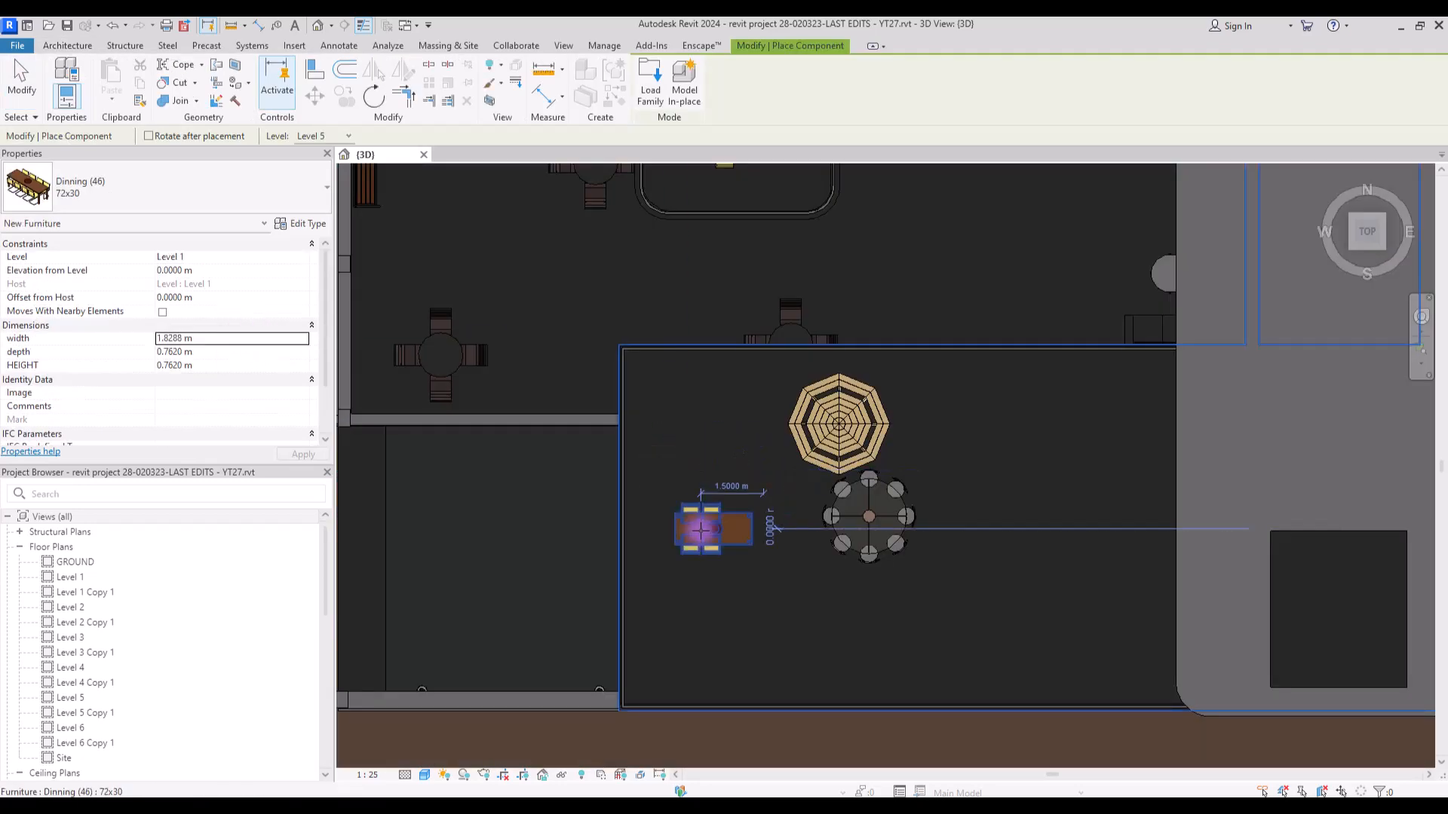
# - Place a Dinning (46) 72x30 table on the Level 5 terrace with a width of 1.2 m and rotate it 90 degrees
pyautogui.click(700, 531)
pyautogui.press('Escape')
pyautogui.scroll(6, 690, 532)
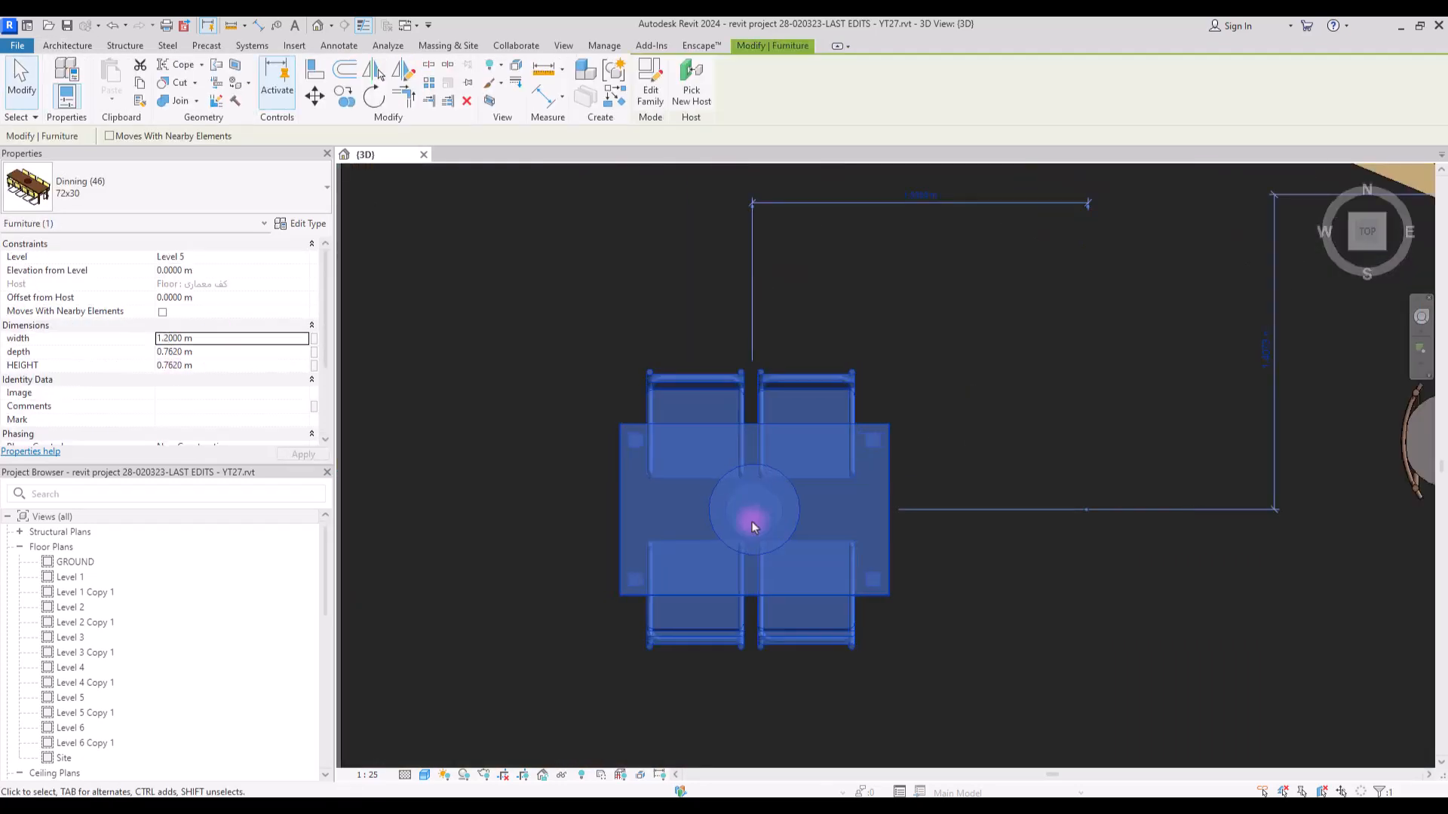
pyautogui.click(374, 97)
pyautogui.click(644, 227)
pyautogui.click(422, 514)
# - Copy the dining table end to end three times to form one straight row
pyautogui.click(344, 97)
pyautogui.click(647, 535)
pyautogui.click(647, 264)
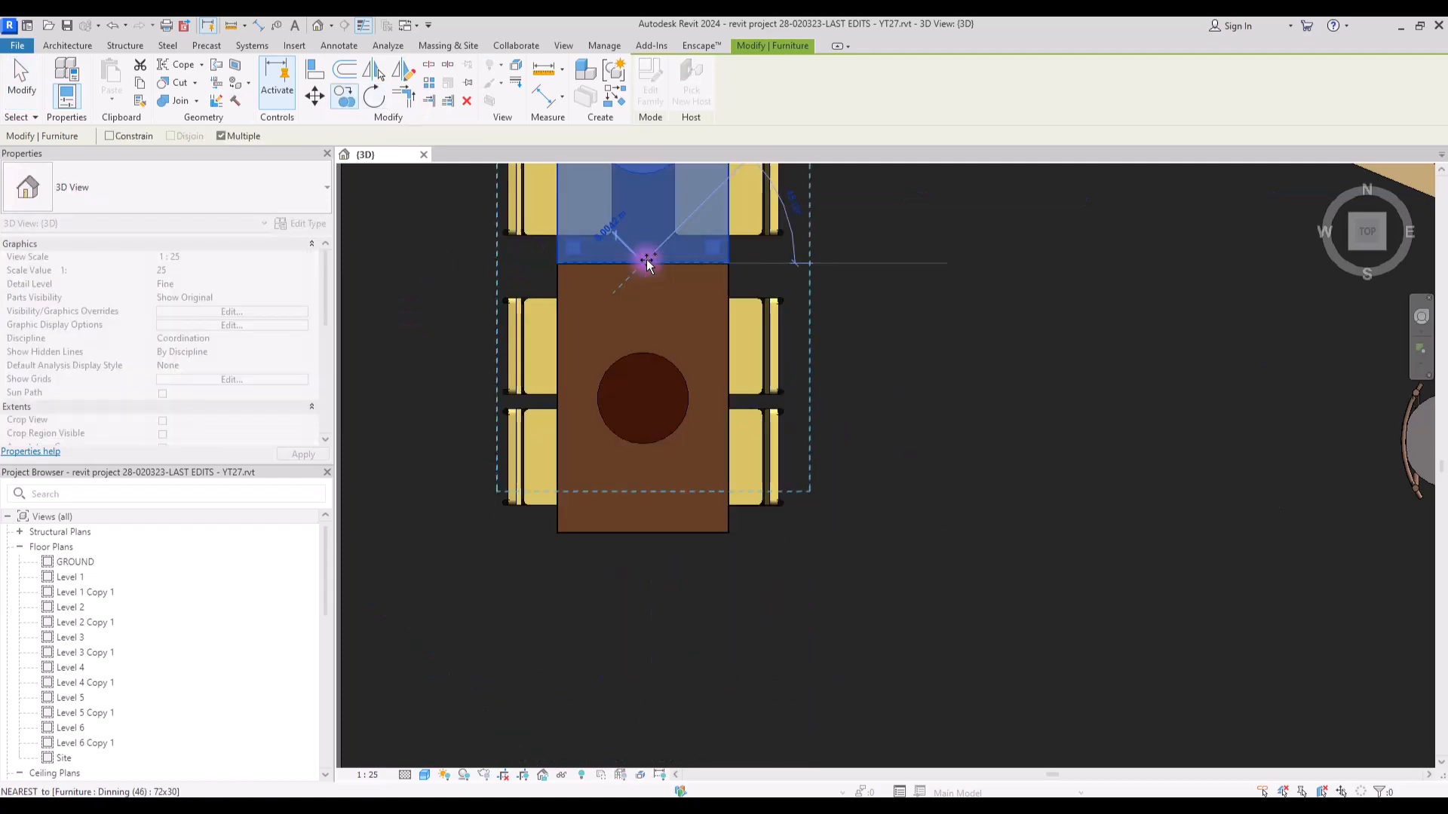
pyautogui.moveTo(646, 265); pyautogui.dragTo(631, 637, button='middle')
pyautogui.click(630, 362)
pyautogui.moveTo(630, 362); pyautogui.dragTo(649, 766, button='middle')
pyautogui.click(649, 501)
pyautogui.press('Escape')
# - Copy the end dining table once more, end to end, to extend the straight row to five tables
pyautogui.scroll(-6, 655, 365)
pyautogui.keyDown('ctrl'); pyautogui.moveTo(694, 422); pyautogui.dragTo(650, 537); pyautogui.keyUp('ctrl')
pyautogui.moveTo(700, 531); pyautogui.dragTo(709, 416, button='middle')
pyautogui.moveTo(689, 349); pyautogui.dragTo(696, 413)
pyautogui.click(688, 482)
pyautogui.click(353, 99)
pyautogui.click(669, 403)
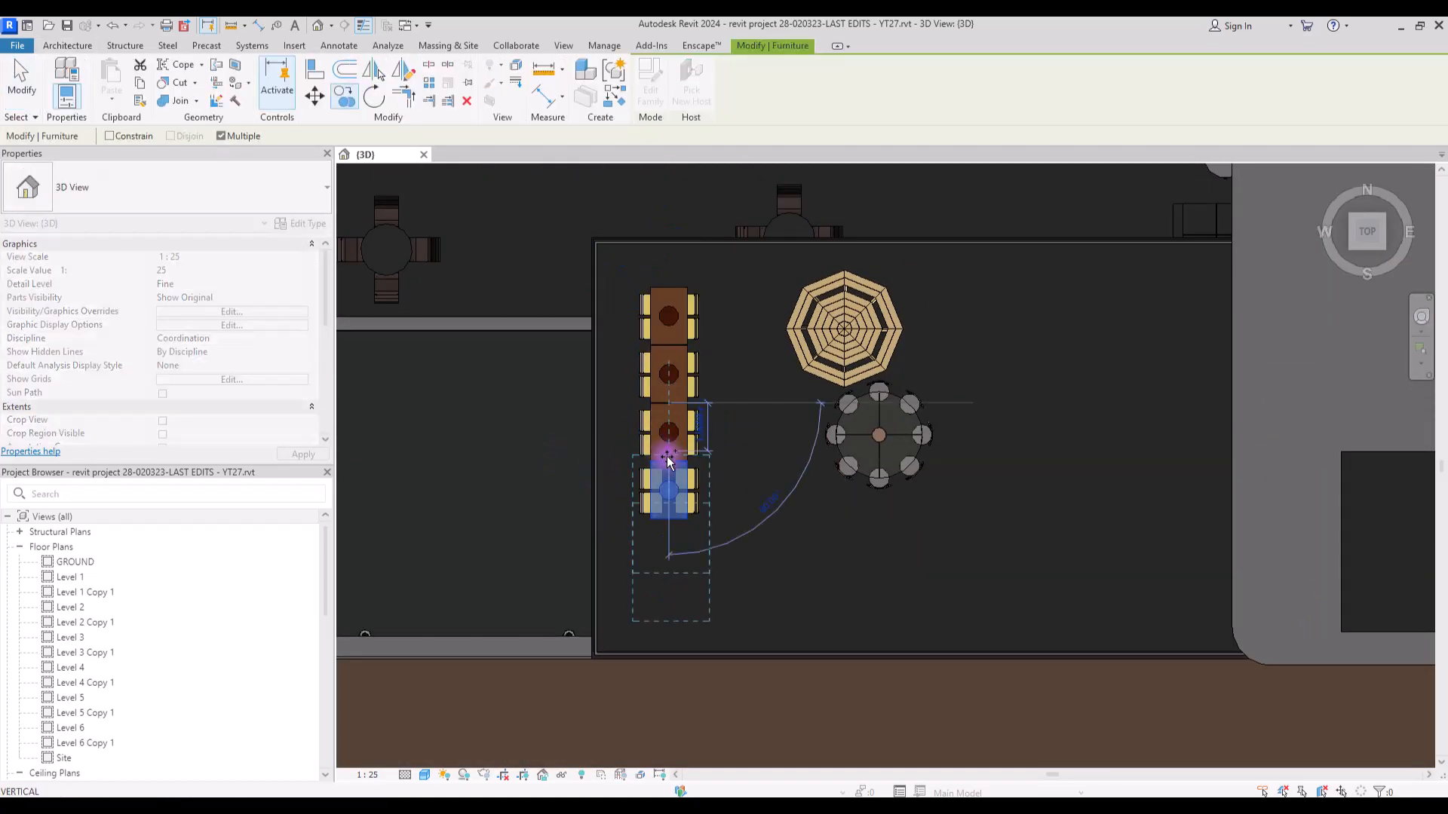
pyautogui.click(669, 461)
pyautogui.press('Escape')
# - Set the offset from host of the Furniture (912) four-chair table set in the courtyard to 6.5 m
pyautogui.scroll(5, 670, 530)
pyautogui.scroll(-6, 662, 500)
pyautogui.keyDown('shift'); pyautogui.moveTo(762, 494); pyautogui.dragTo(875, 362, button='middle'); pyautogui.keyUp('shift')
pyautogui.click(959, 281)
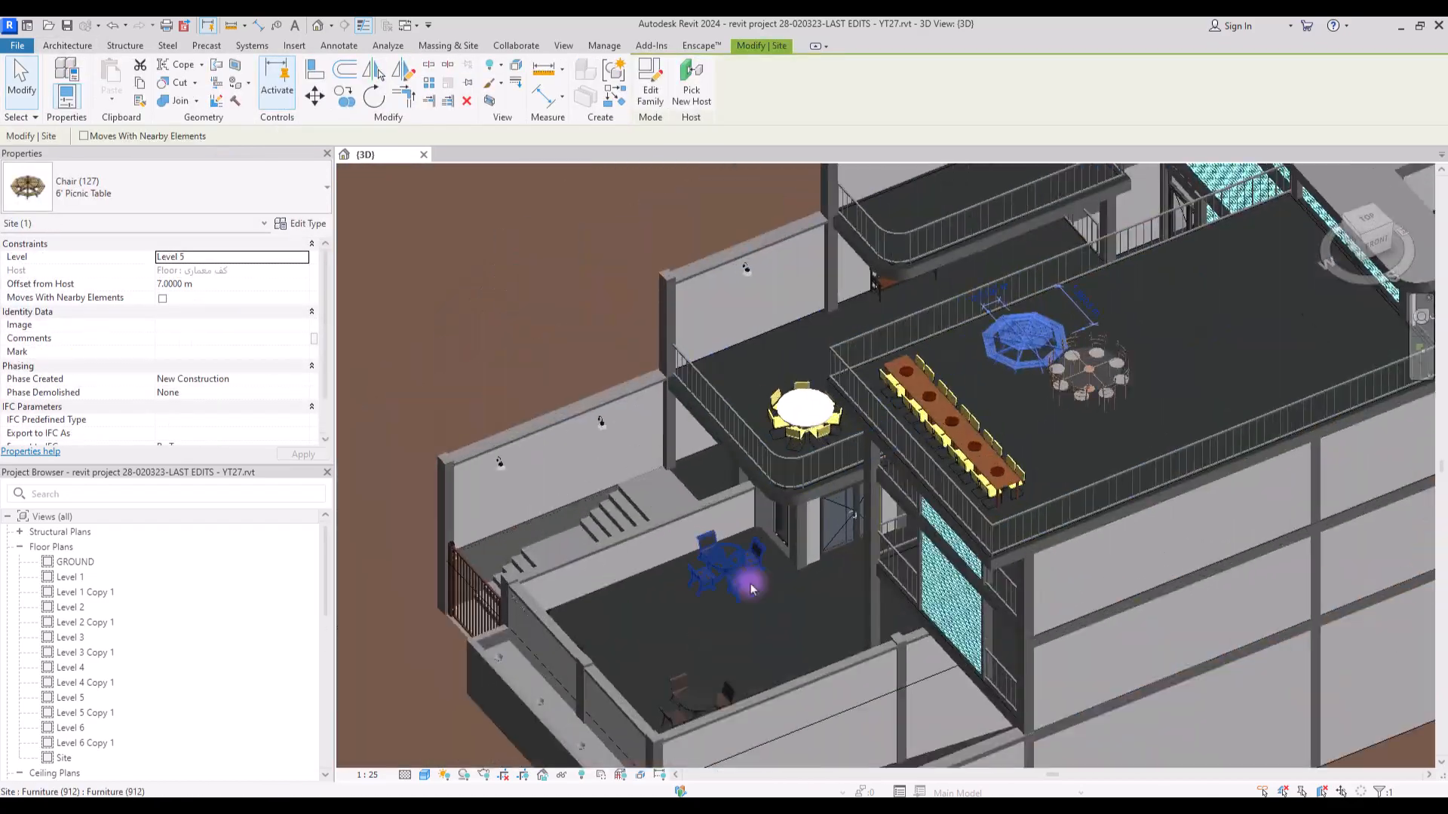
pyautogui.click(751, 582)
pyautogui.keyDown('shift'); pyautogui.moveTo(751, 582); pyautogui.dragTo(799, 362, button='middle'); pyautogui.keyUp('shift')
pyautogui.click(302, 272)
pyautogui.click(302, 271)
pyautogui.keyDown('shift'); pyautogui.moveTo(769, 483); pyautogui.dragTo(742, 544, button='middle'); pyautogui.keyUp('shift')
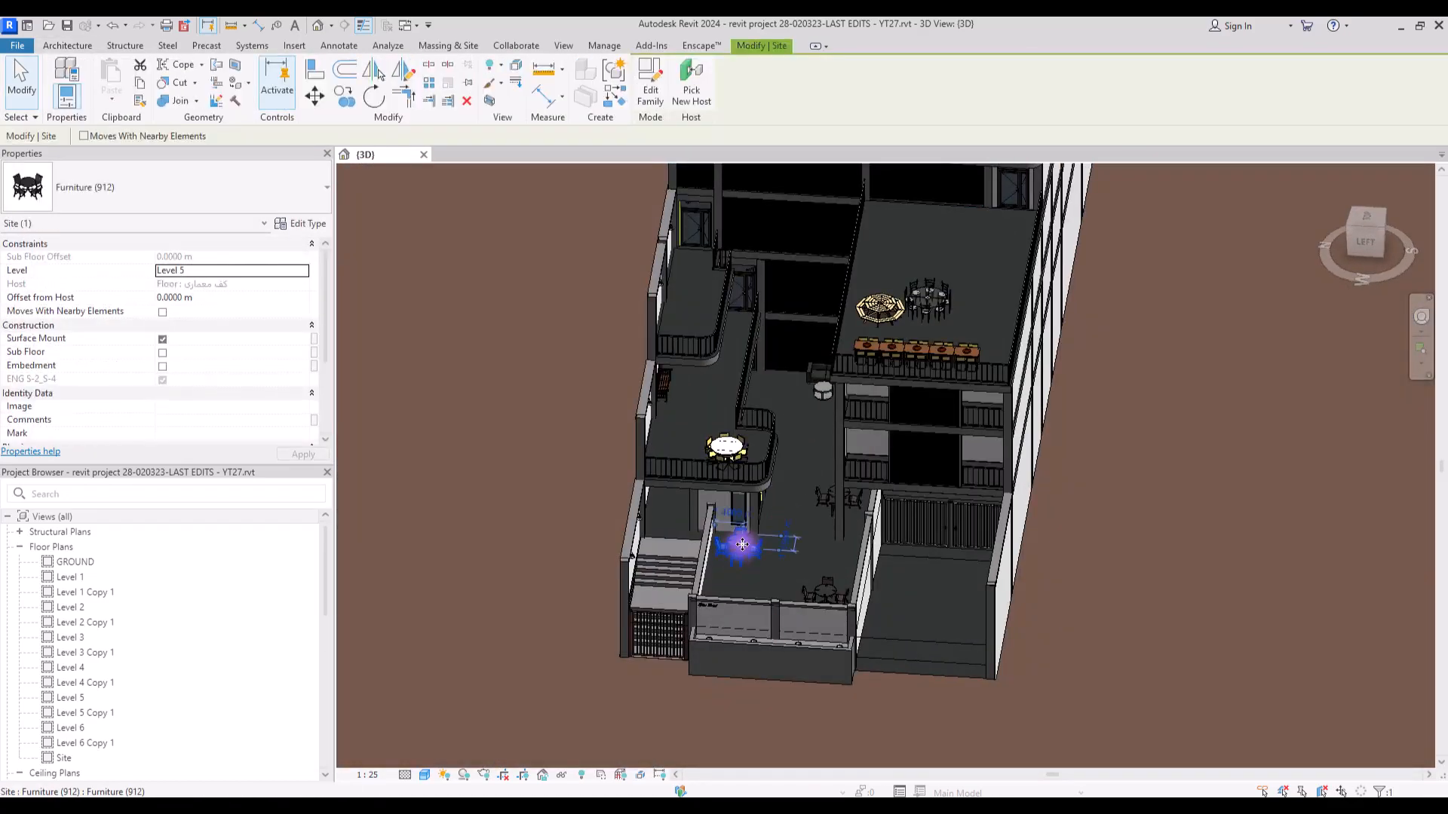
pyautogui.write('6.5')
pyautogui.press('Return')
# - Raise the four-chair table set to the upper floor line and move it in plan onto the narrow curved balcony
pyautogui.click(1366, 241)
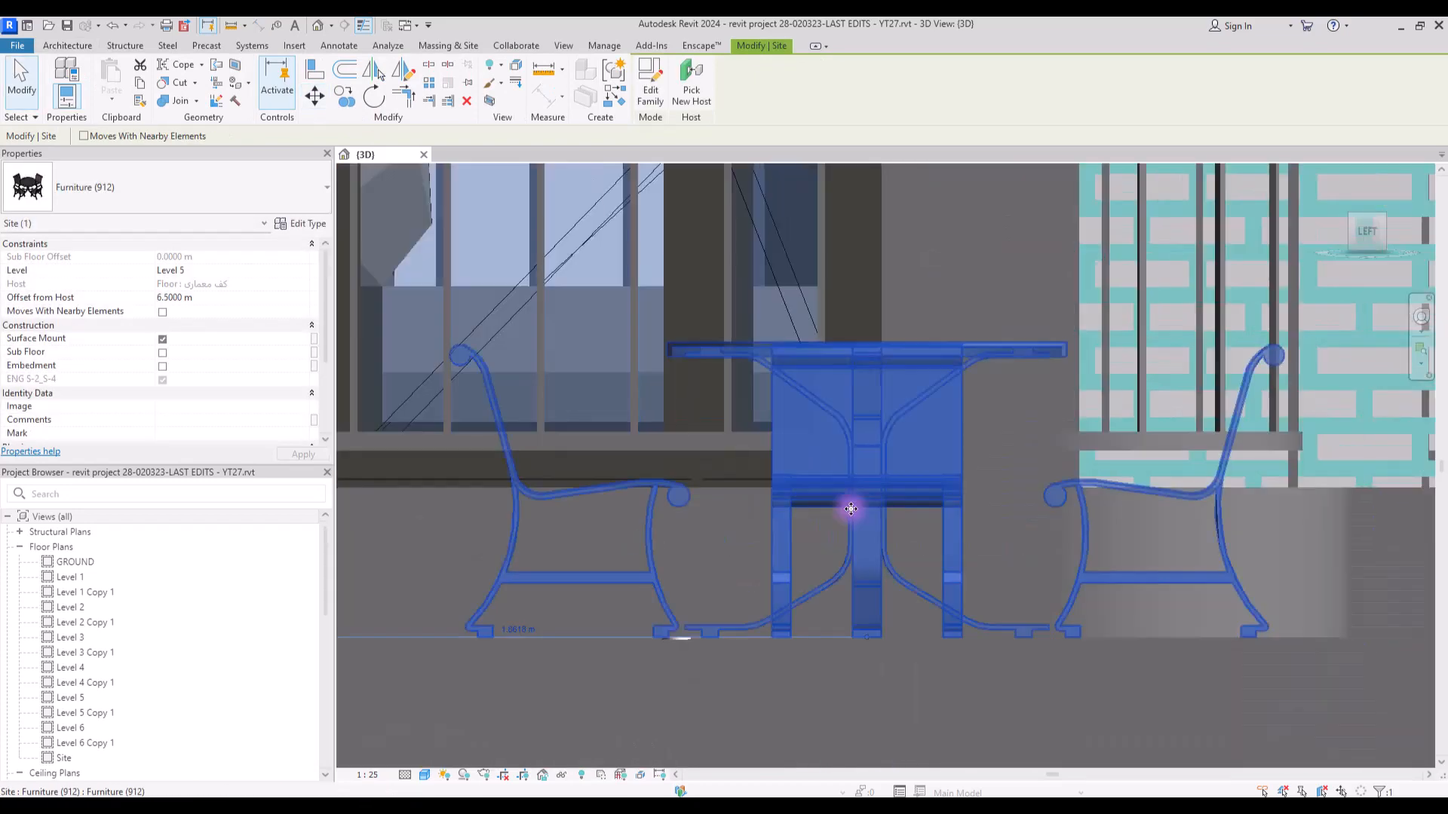
pyautogui.moveTo(851, 509); pyautogui.dragTo(783, 314)
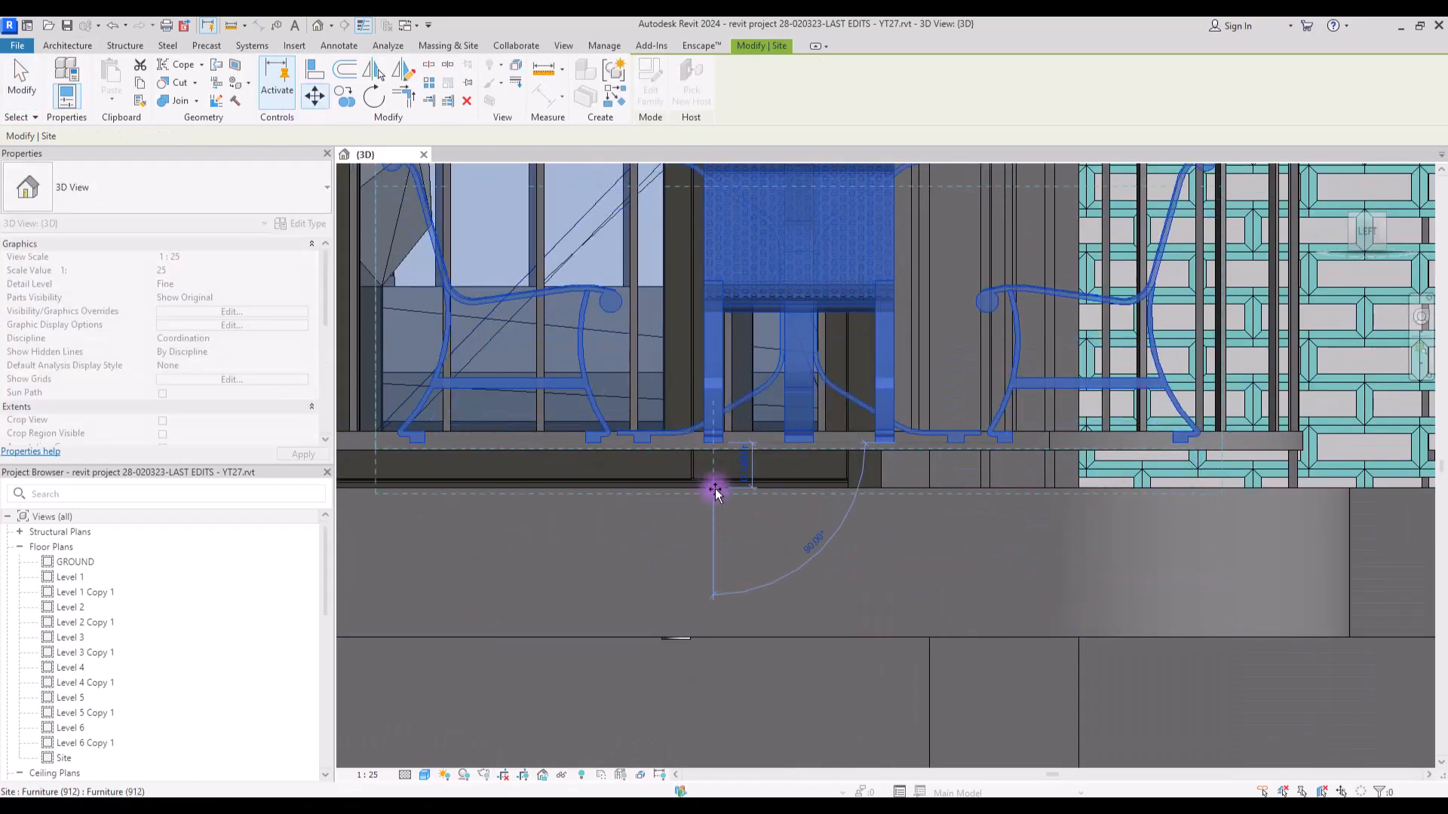
pyautogui.click(715, 492)
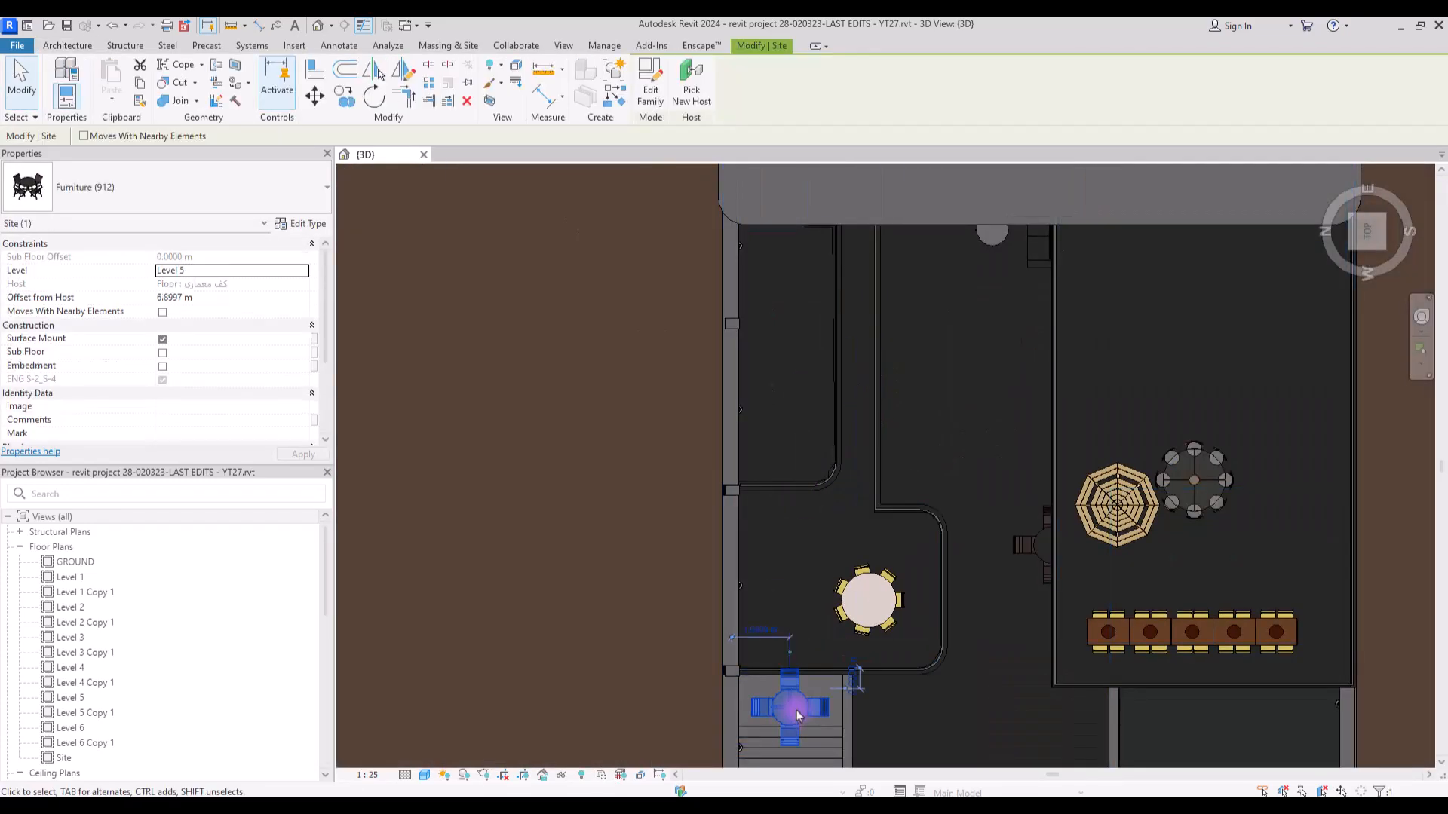
pyautogui.moveTo(798, 714); pyautogui.dragTo(789, 450)
pyautogui.click(581, 453)
# - Move the Chair (127) picnic table over the courtyard, assign it to Level 2 and set its offset from host to -3.5 m
pyautogui.scroll(-3, 582, 453)
pyautogui.moveTo(860, 624); pyautogui.dragTo(849, 496, button='middle')
pyautogui.click(875, 348)
pyautogui.moveTo(875, 348); pyautogui.dragTo(844, 551)
pyautogui.click(231, 256)
pyautogui.click(192, 310)
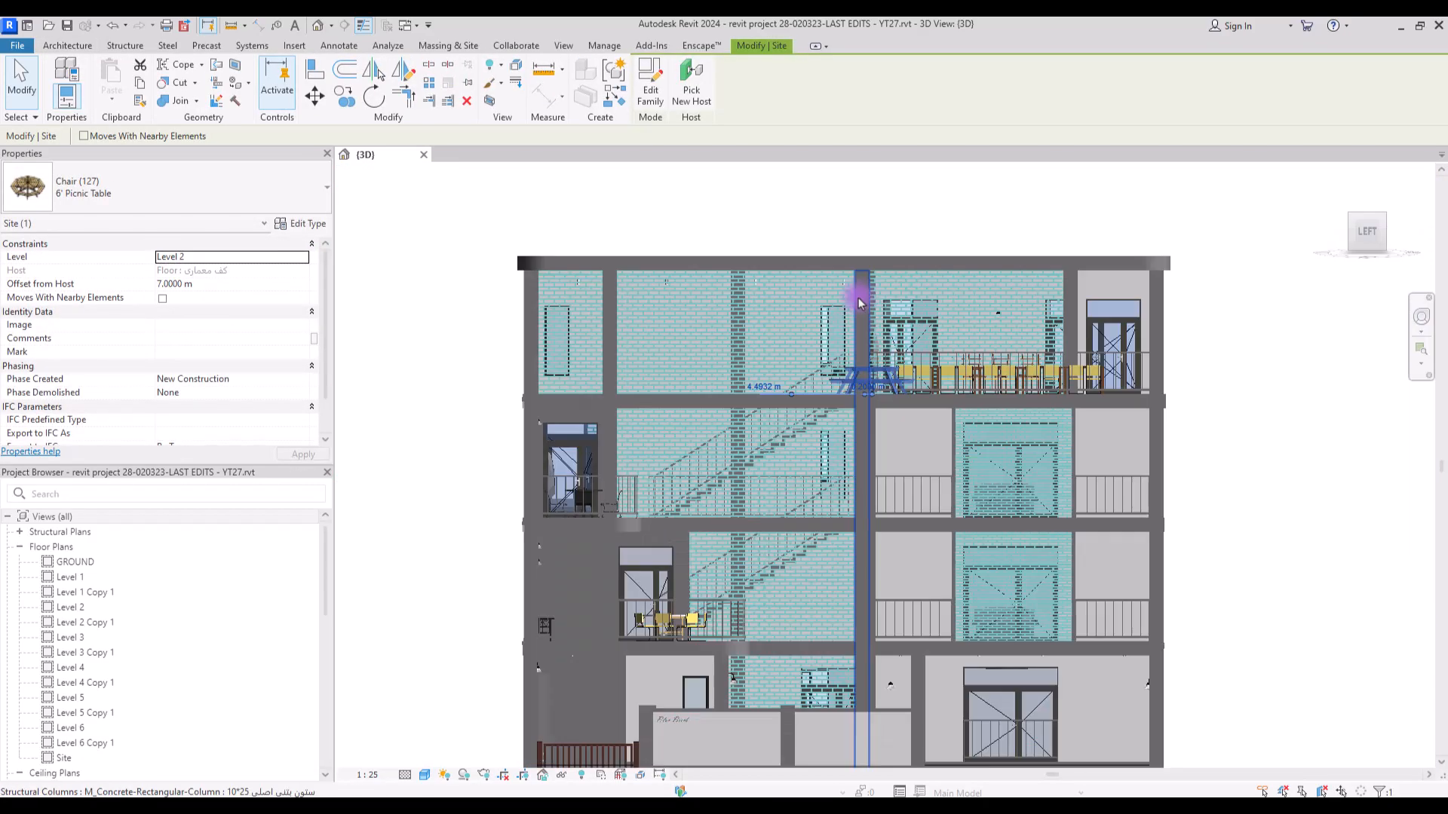
pyautogui.scroll(3, 912, 204)
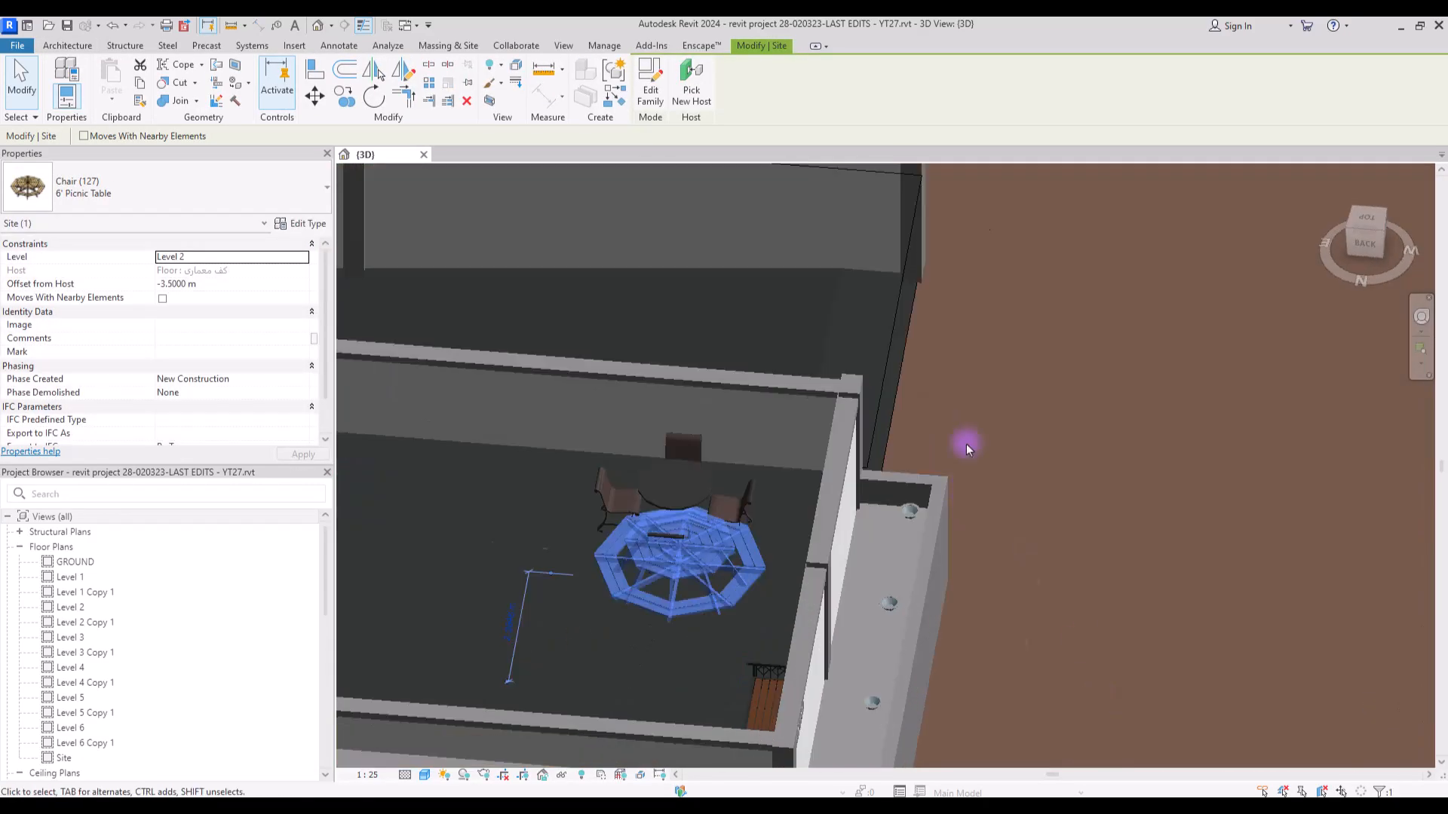
# - Try placing two copies of the picnic table along the stair side of the courtyard
pyautogui.press('c')
pyautogui.press('o')
pyautogui.click(892, 623)
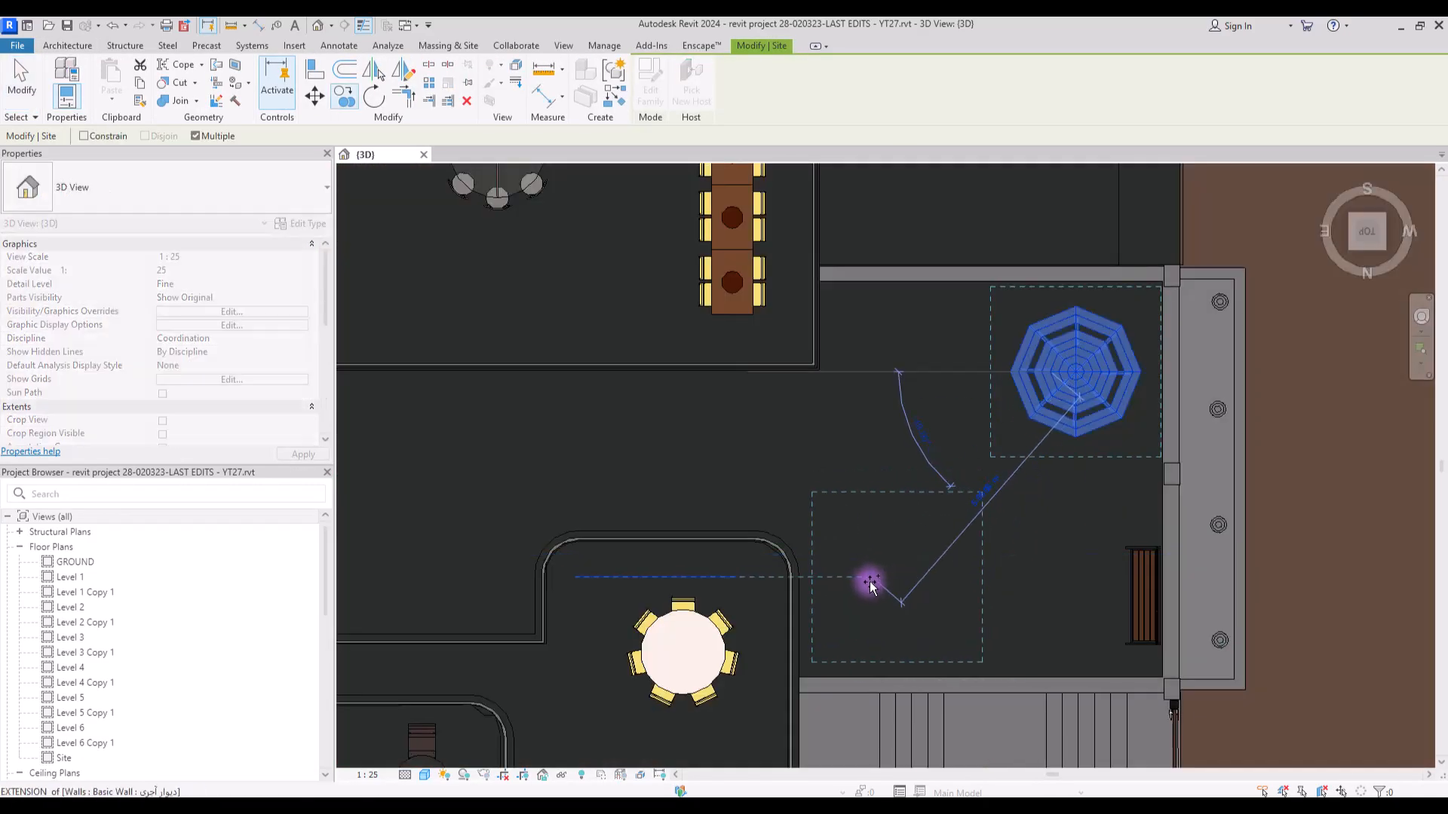
pyautogui.press('Escape')
pyautogui.scroll(3, 980, 592)
pyautogui.press('c')
pyautogui.press('o')
pyautogui.click(865, 585)
pyautogui.click(1027, 586)
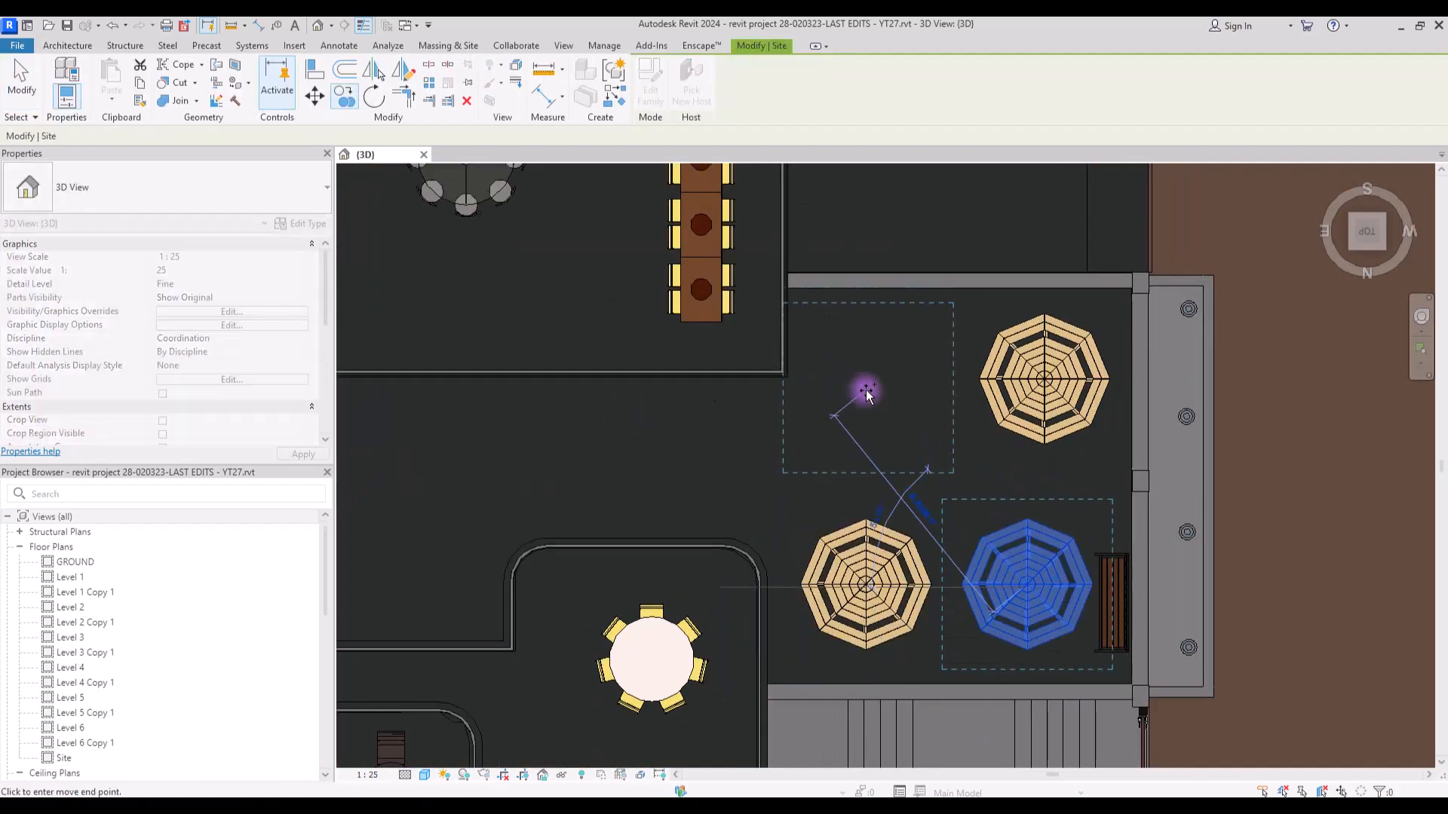
pyautogui.press('Escape')
# - Delete the two picnic table copies on the stair side of the courtyard
pyautogui.click(1051, 341)
pyautogui.click(1027, 585)
pyautogui.keyDown('ctrl'); pyautogui.click(866, 586); pyautogui.keyUp('ctrl')
pyautogui.press('Delete')
# - Copy the picnic table horizontally toward the building to form a pair along the courtyard wall
pyautogui.click(1005, 338)
pyautogui.press('c')
pyautogui.press('o')
pyautogui.click(1036, 372)
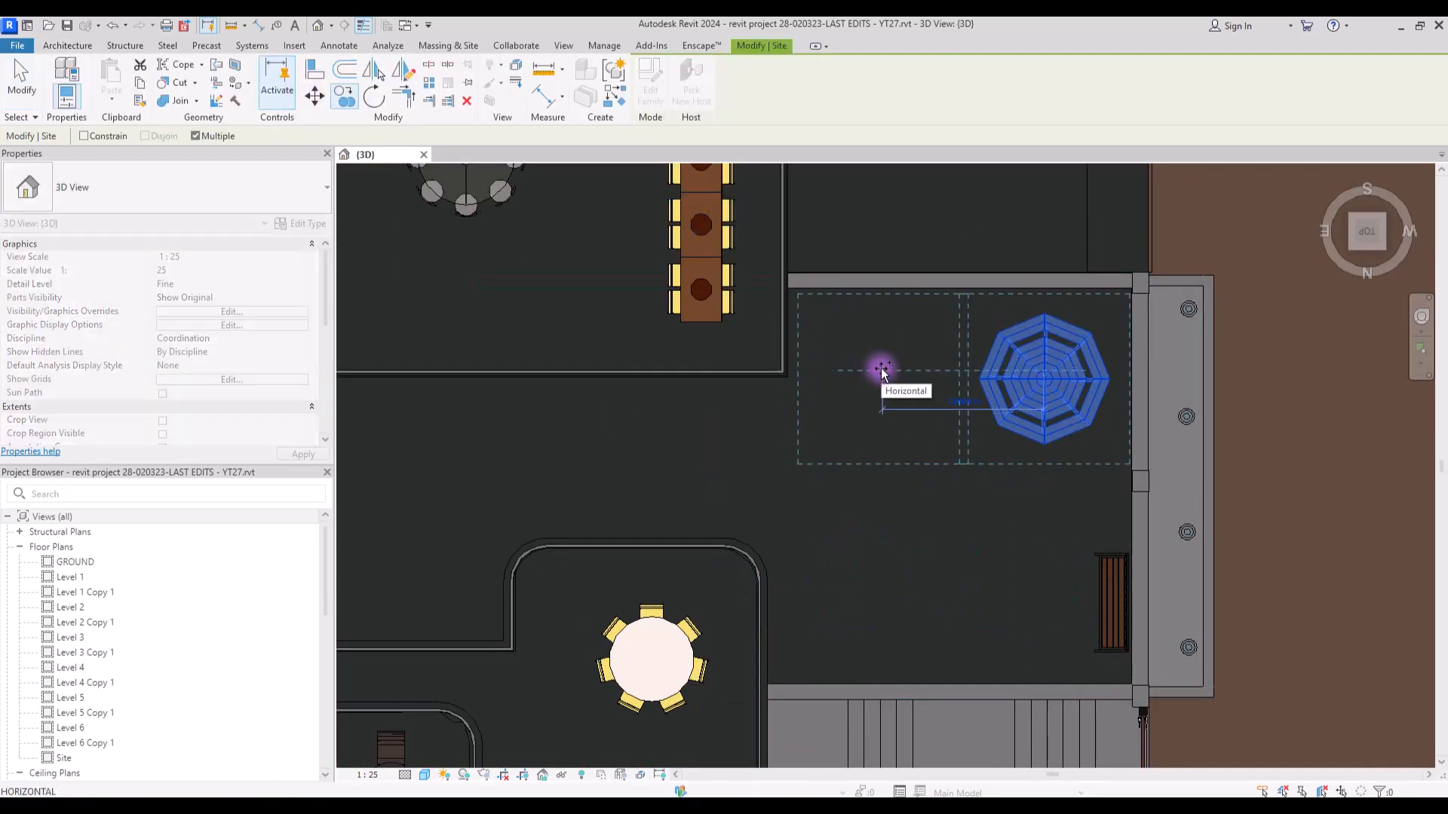
pyautogui.click(882, 371)
pyautogui.press('Escape')
# - Mirror both picnic tables across a horizontal drawn axis and shift the mirrored pair slightly toward the originals
pyautogui.keyDown('ctrl'); pyautogui.click(1044, 377); pyautogui.keyUp('ctrl')
pyautogui.click(403, 70)
pyautogui.click(989, 499)
pyautogui.click(805, 498)
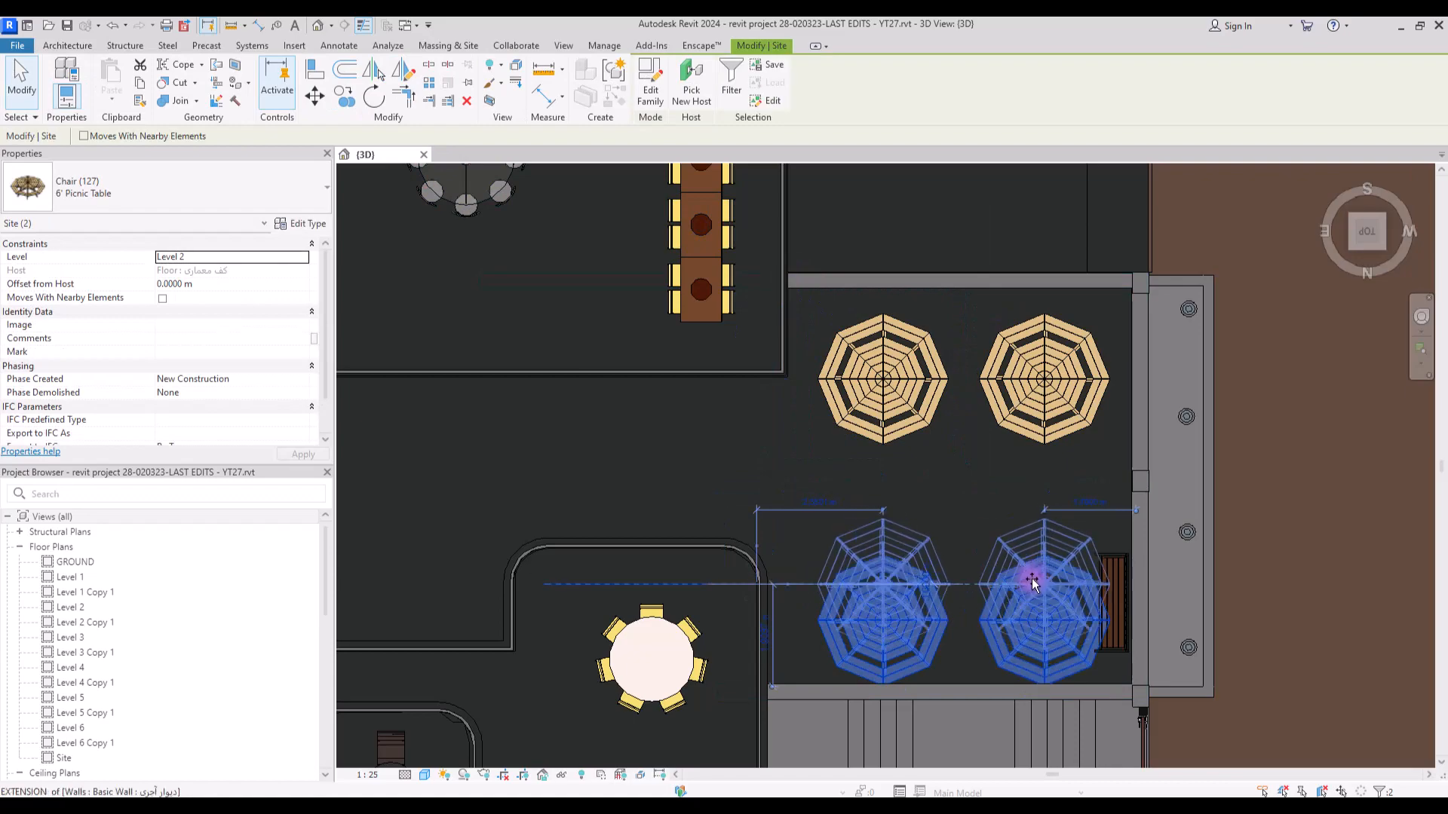
pyautogui.moveTo(1031, 580); pyautogui.dragTo(1028, 585)
pyautogui.press('Escape')
# - Move the two picnic tables on the building side slightly farther from the street-side pair
pyautogui.click(901, 377)
pyautogui.keyDown('ctrl'); pyautogui.click(916, 569); pyautogui.keyUp('ctrl')
pyautogui.moveTo(915, 569); pyautogui.dragTo(900, 569)
pyautogui.click(1324, 548)
# - Delete the round white table with yellow chairs from the large curved balcony
pyautogui.keyDown('shift'); pyautogui.moveTo(1323, 548); pyautogui.dragTo(860, 224, button='middle'); pyautogui.keyUp('shift')
pyautogui.scroll(3, 890, 377)
pyautogui.moveTo(912, 526); pyautogui.dragTo(763, 591, button='middle')
pyautogui.click(728, 641)
pyautogui.press('Delete')
# - Rehost the Dinning (41) 1800 mm dia table set onto the large curved balcony's floor
pyautogui.click(1237, 227)
pyautogui.keyDown('shift'); pyautogui.moveTo(1131, 490); pyautogui.dragTo(980, 483, button='middle'); pyautogui.keyUp('shift')
pyautogui.click(691, 83)
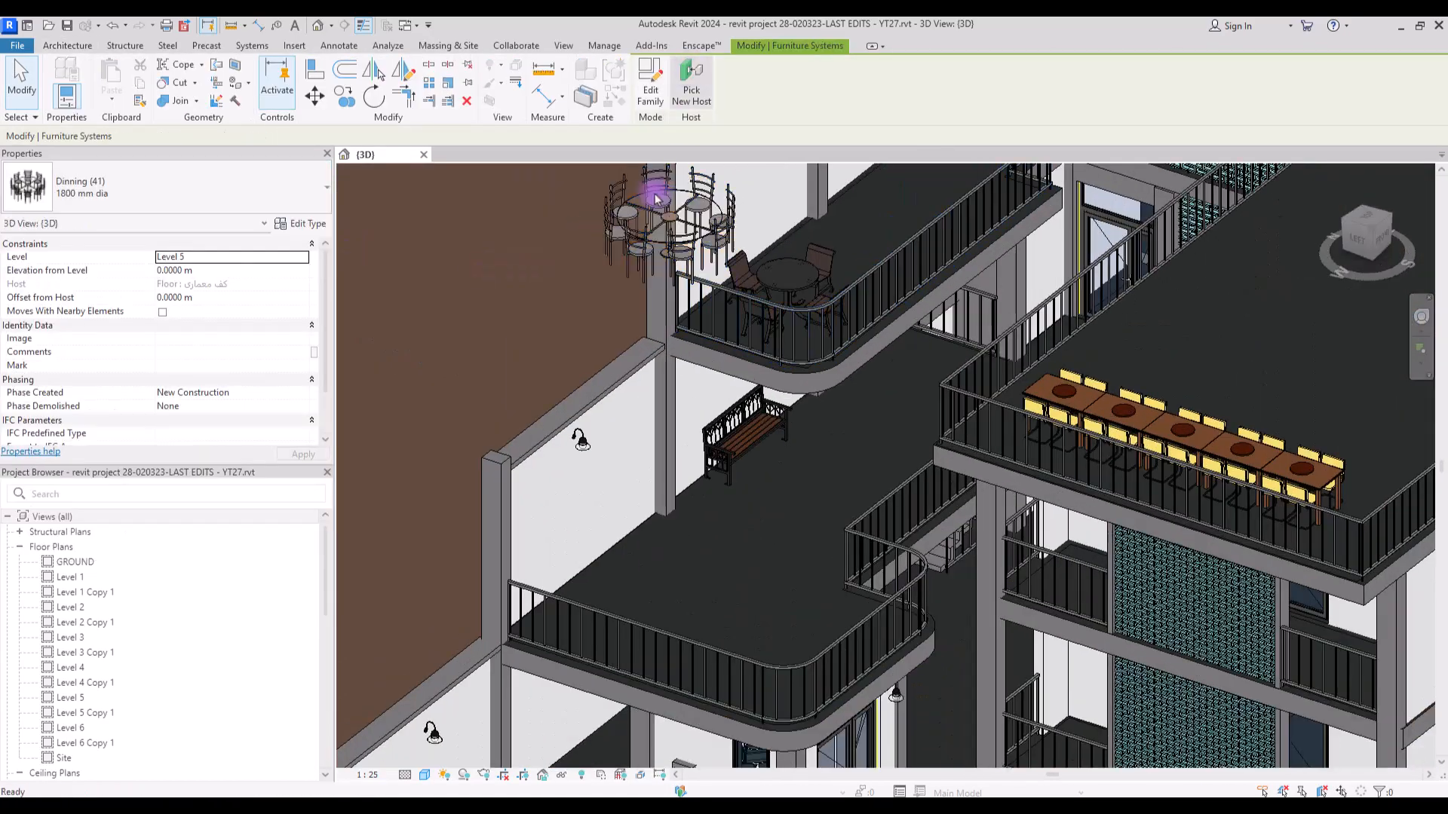
pyautogui.click(673, 613)
# - Position the round 1800 mm dining set near the middle of the large curved balcony in plan
pyautogui.click(1366, 215)
pyautogui.scroll(-3, 799, 375)
pyautogui.moveTo(1056, 286); pyautogui.dragTo(837, 504, button='middle')
pyautogui.moveTo(929, 449); pyautogui.dragTo(1020, 479)
pyautogui.click(861, 395)
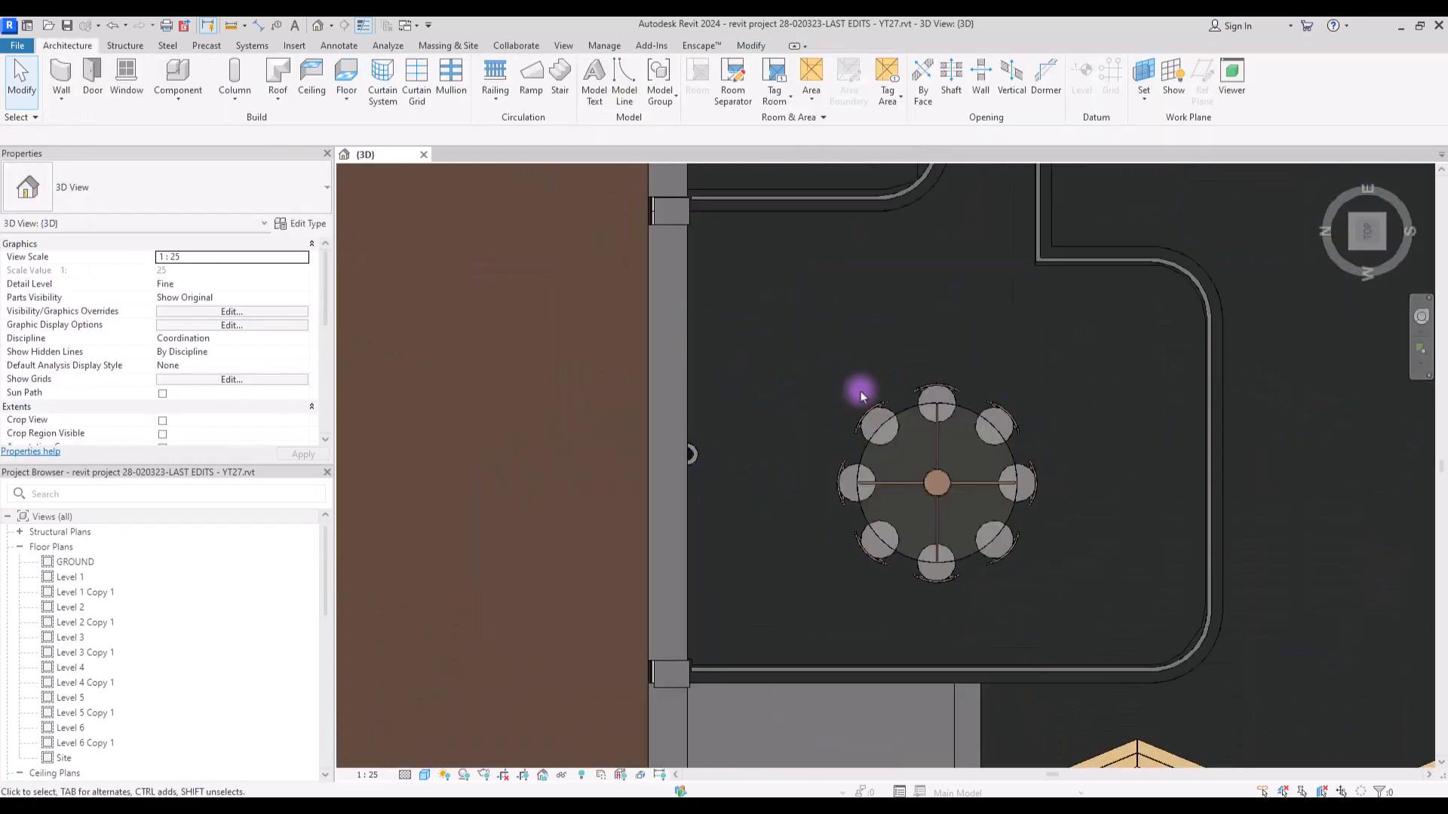
# - Select all five dining tables in the terrace row and shift them toward the terrace's centre line
pyautogui.keyDown('shift'); pyautogui.moveTo(860, 396); pyautogui.dragTo(947, 485, button='middle'); pyautogui.keyUp('shift')
pyautogui.scroll(3, 961, 302)
pyautogui.click(1080, 494)
pyautogui.keyDown('ctrl'); pyautogui.click(1034, 508); pyautogui.keyUp('ctrl')
pyautogui.click(1363, 220)
pyautogui.keyDown('ctrl'); pyautogui.click(733, 486); pyautogui.keyUp('ctrl')
pyautogui.keyDown('ctrl'); pyautogui.click(649, 487); pyautogui.keyUp('ctrl')
pyautogui.keyDown('ctrl'); pyautogui.click(565, 486); pyautogui.keyUp('ctrl')
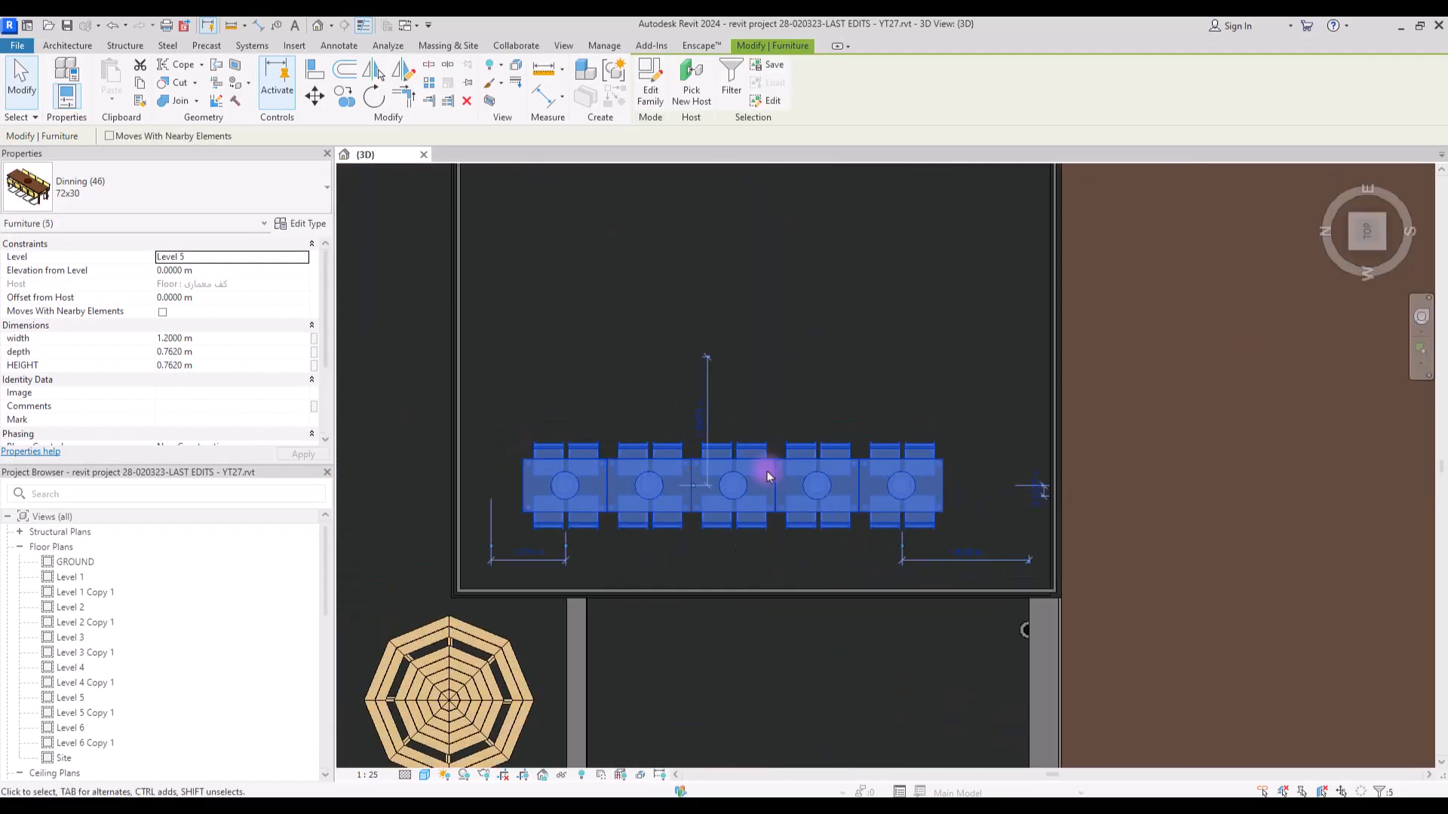
pyautogui.moveTo(767, 475); pyautogui.dragTo(800, 442)
# - Copy the five-table row three times across the terrace to form four parallel rows
pyautogui.click(347, 97)
pyautogui.scroll(-5, 756, 543)
pyautogui.click(769, 512)
pyautogui.scroll(2, 769, 427)
pyautogui.click(746, 421)
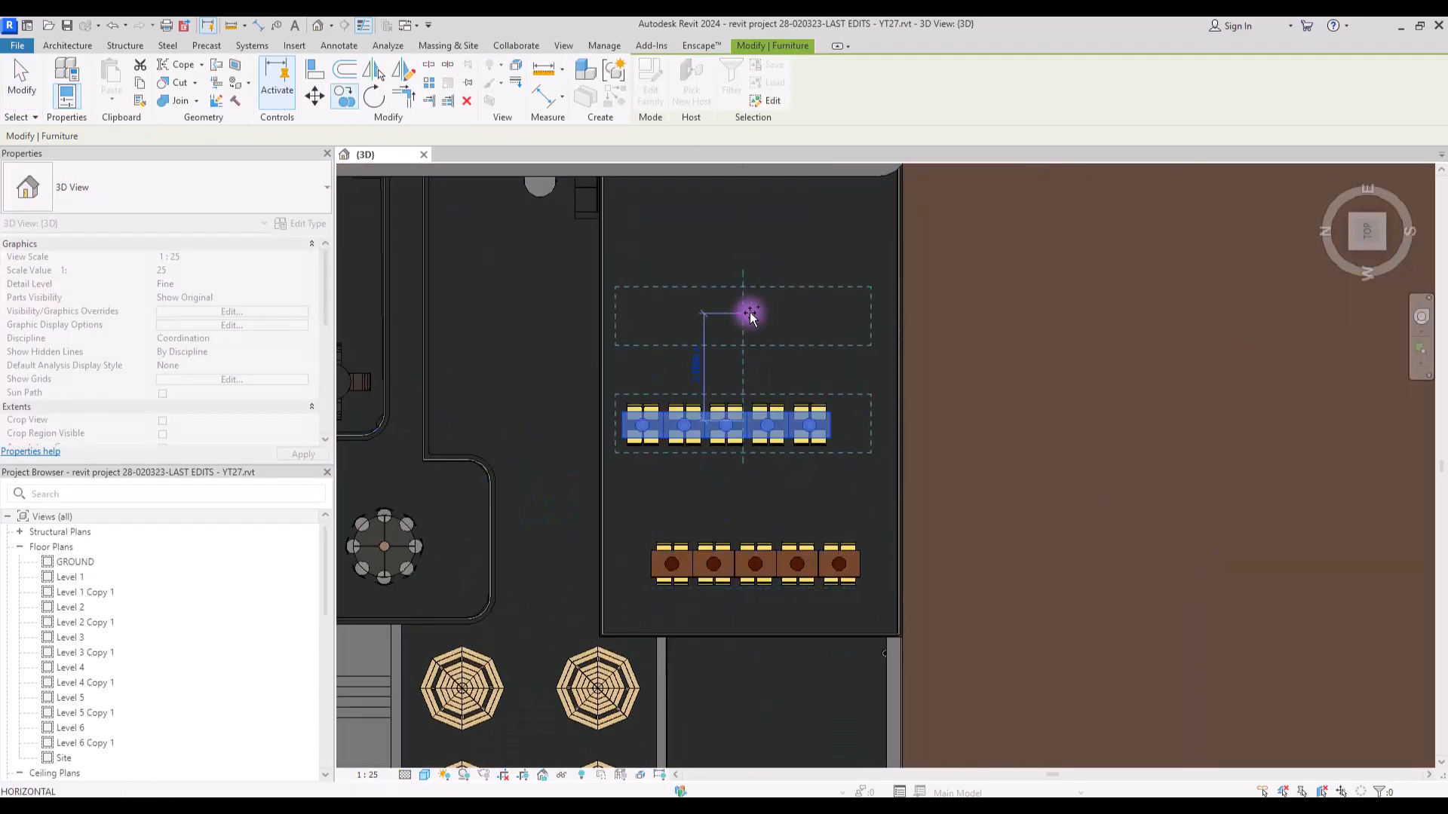
pyautogui.click(750, 313)
pyautogui.click(746, 219)
pyautogui.press('Escape')
pyautogui.press('Escape')
# - Move the front row of dining tables slightly closer to the terrace's front railing
pyautogui.click(706, 567)
pyautogui.scroll(3, 726, 589)
pyautogui.keyDown('ctrl'); pyautogui.click(873, 554); pyautogui.keyUp('ctrl')
pyautogui.moveTo(802, 510); pyautogui.dragTo(794, 543)
pyautogui.click(935, 486)
# - Move the two end tables of the second row away from the others toward the outer side railing
pyautogui.scroll(-3, 957, 513)
pyautogui.click(914, 422)
pyautogui.scroll(-2, 904, 498)
pyautogui.moveTo(956, 469); pyautogui.dragTo(876, 446)
pyautogui.scroll(3, 935, 476)
pyautogui.click(856, 345)
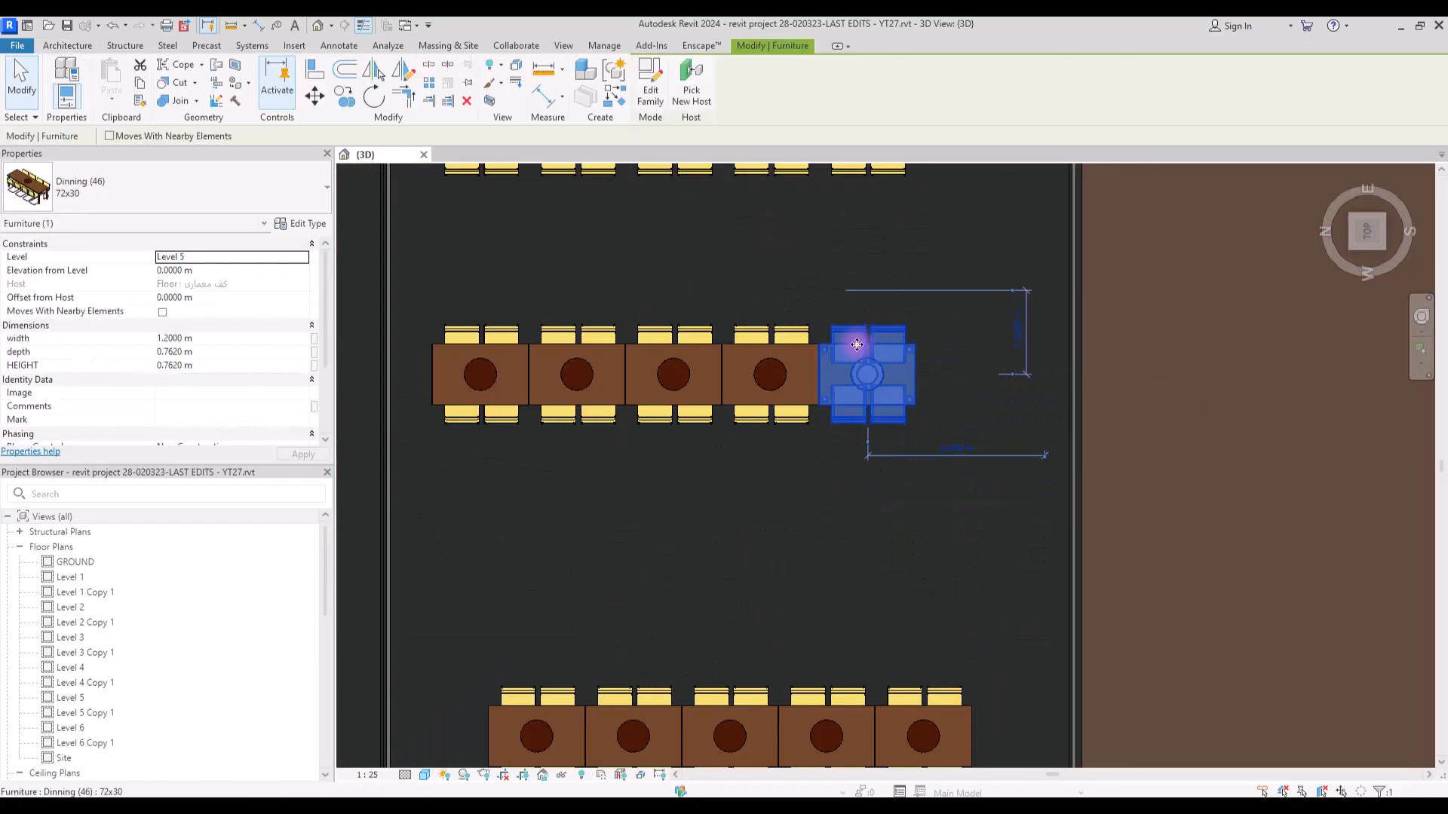
pyautogui.keyDown('ctrl'); pyautogui.click(785, 349); pyautogui.keyUp('ctrl')
pyautogui.moveTo(784, 352); pyautogui.dragTo(905, 466)
pyautogui.click(905, 562)
# - Delete the middle table of the second row to leave two separate pairs
pyautogui.scroll(-4, 903, 561)
pyautogui.scroll(3, 792, 377)
pyautogui.click(796, 471)
pyautogui.press('Delete')
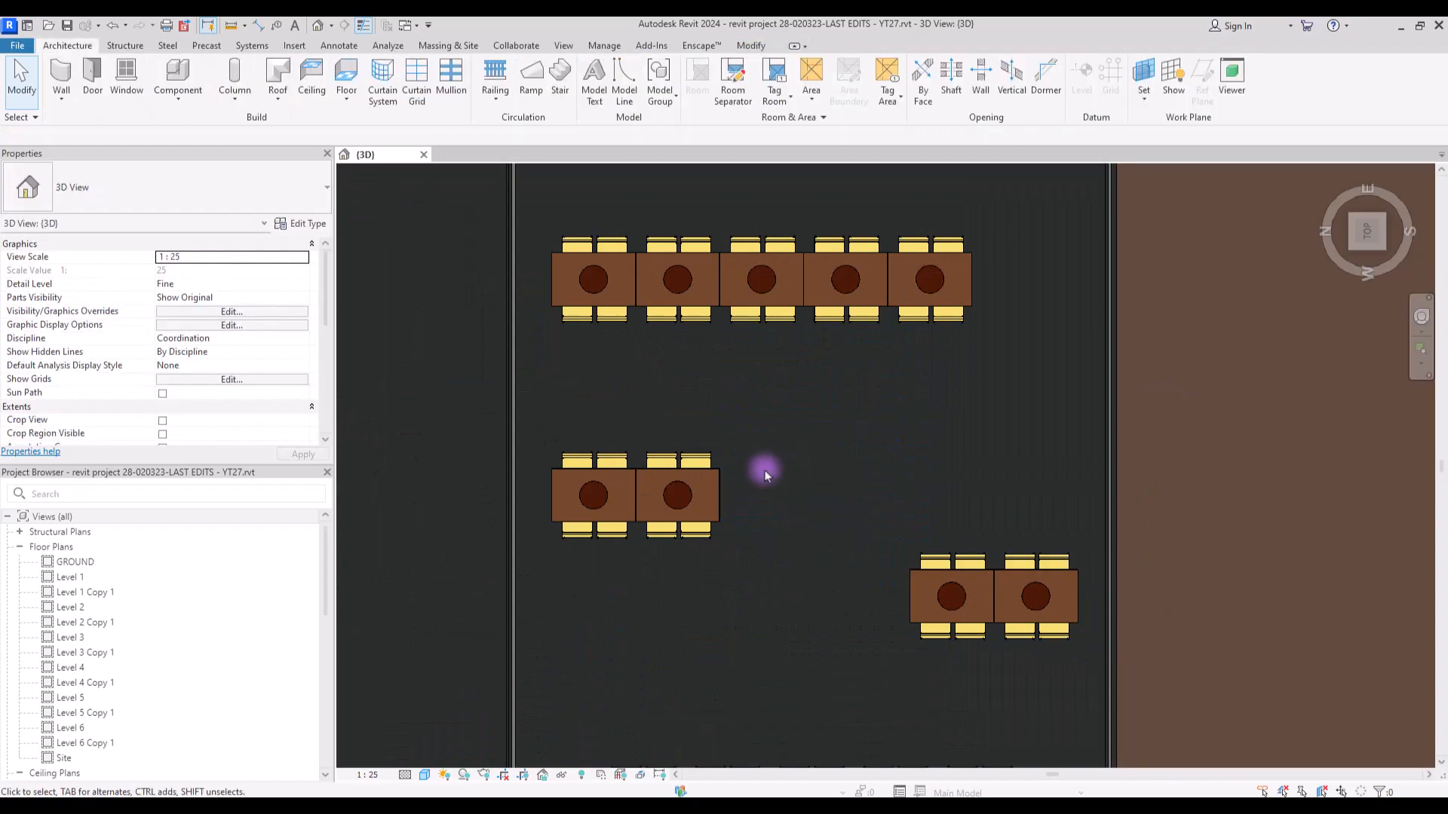
# - Move the remaining inner pair of second-row tables closer to the front row
pyautogui.click(679, 482)
pyautogui.keyDown('ctrl'); pyautogui.click(604, 482); pyautogui.keyUp('ctrl')
pyautogui.scroll(-3, 701, 520)
pyautogui.scroll(1, 711, 527)
pyautogui.moveTo(637, 395); pyautogui.dragTo(644, 469)
pyautogui.click(749, 571)
# - Select all five tables of the third row and move them toward the front and the terrace's centre line
pyautogui.scroll(-3, 748, 573)
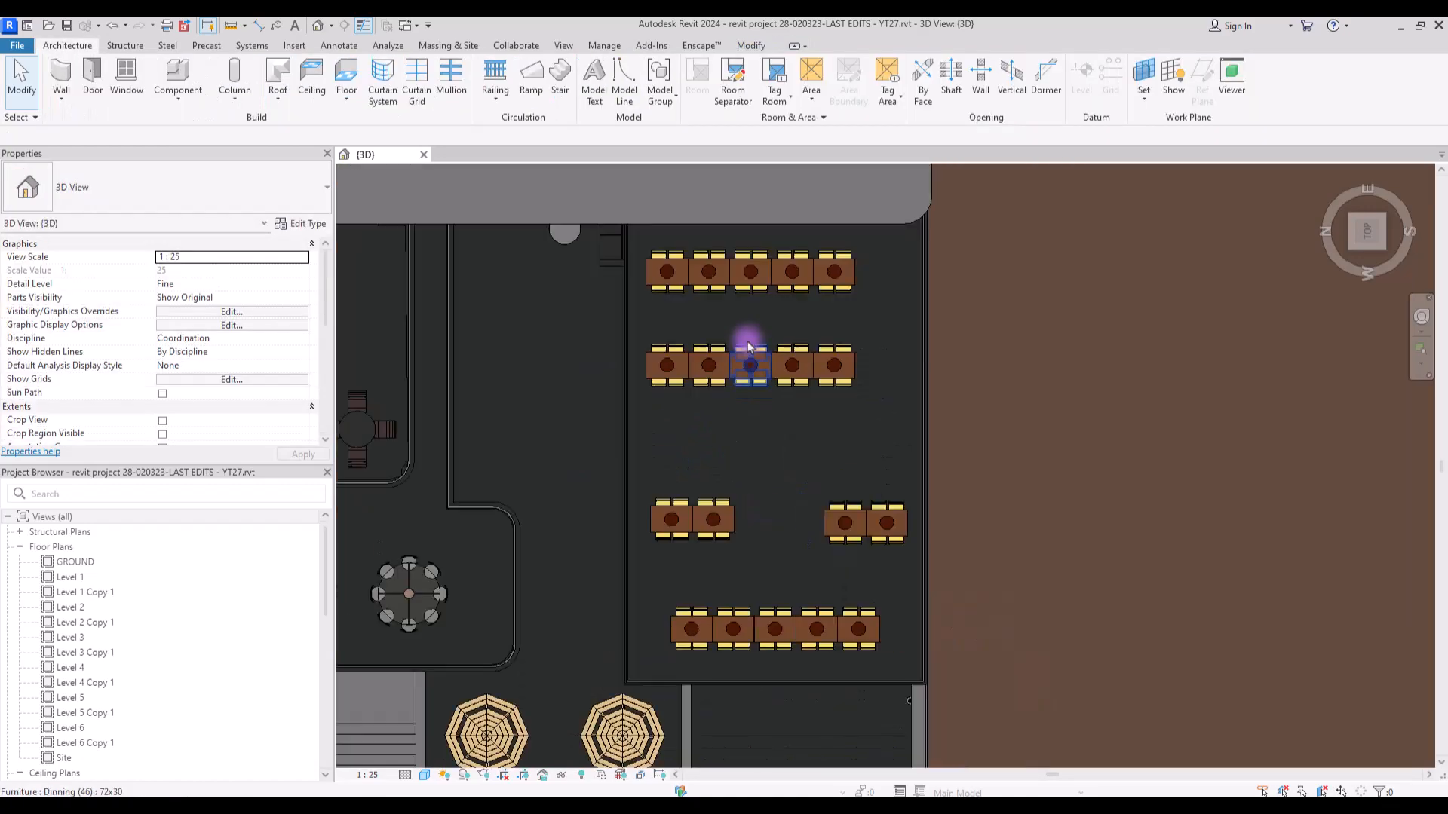
pyautogui.click(667, 351)
pyautogui.keyDown('ctrl'); pyautogui.click(709, 351); pyautogui.keyUp('ctrl')
pyautogui.keyDown('ctrl'); pyautogui.click(750, 352); pyautogui.keyUp('ctrl')
pyautogui.keyDown('ctrl'); pyautogui.click(792, 352); pyautogui.keyUp('ctrl')
pyautogui.keyDown('ctrl'); pyautogui.click(834, 353); pyautogui.keyUp('ctrl')
pyautogui.scroll(3, 811, 411)
pyautogui.moveTo(777, 366); pyautogui.dragTo(830, 433)
pyautogui.click(739, 641)
pyautogui.scroll(-3, 724, 664)
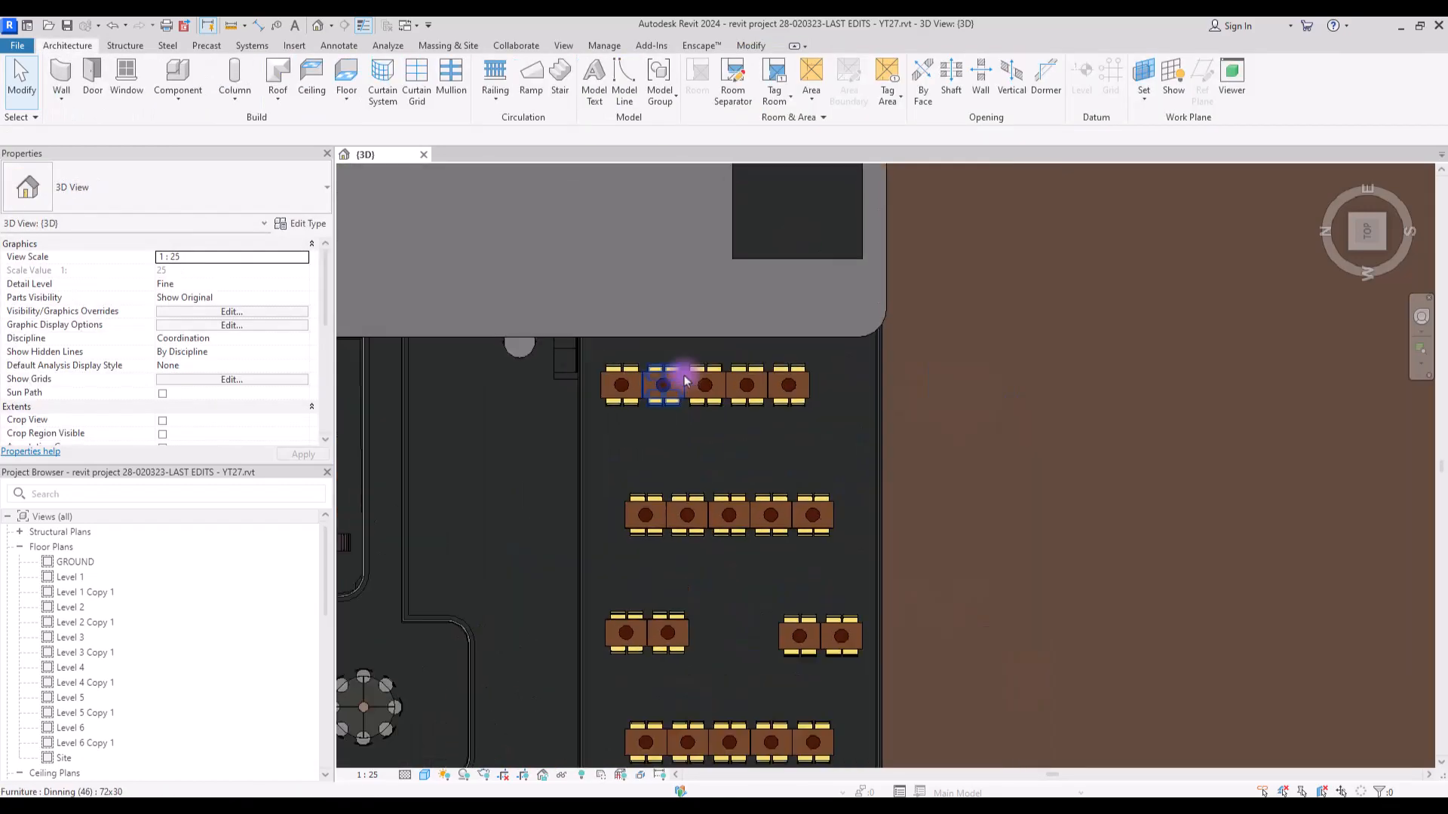
# - Examine the arrangement of the dining table rows on the terrace in 3D
pyautogui.click(624, 385)
pyautogui.scroll(-1, 867, 377)
pyautogui.keyDown('shift'); pyautogui.moveTo(867, 370); pyautogui.dragTo(950, 189, button='middle'); pyautogui.keyUp('shift')
pyautogui.scroll(4, 839, 471)
pyautogui.click(723, 396)
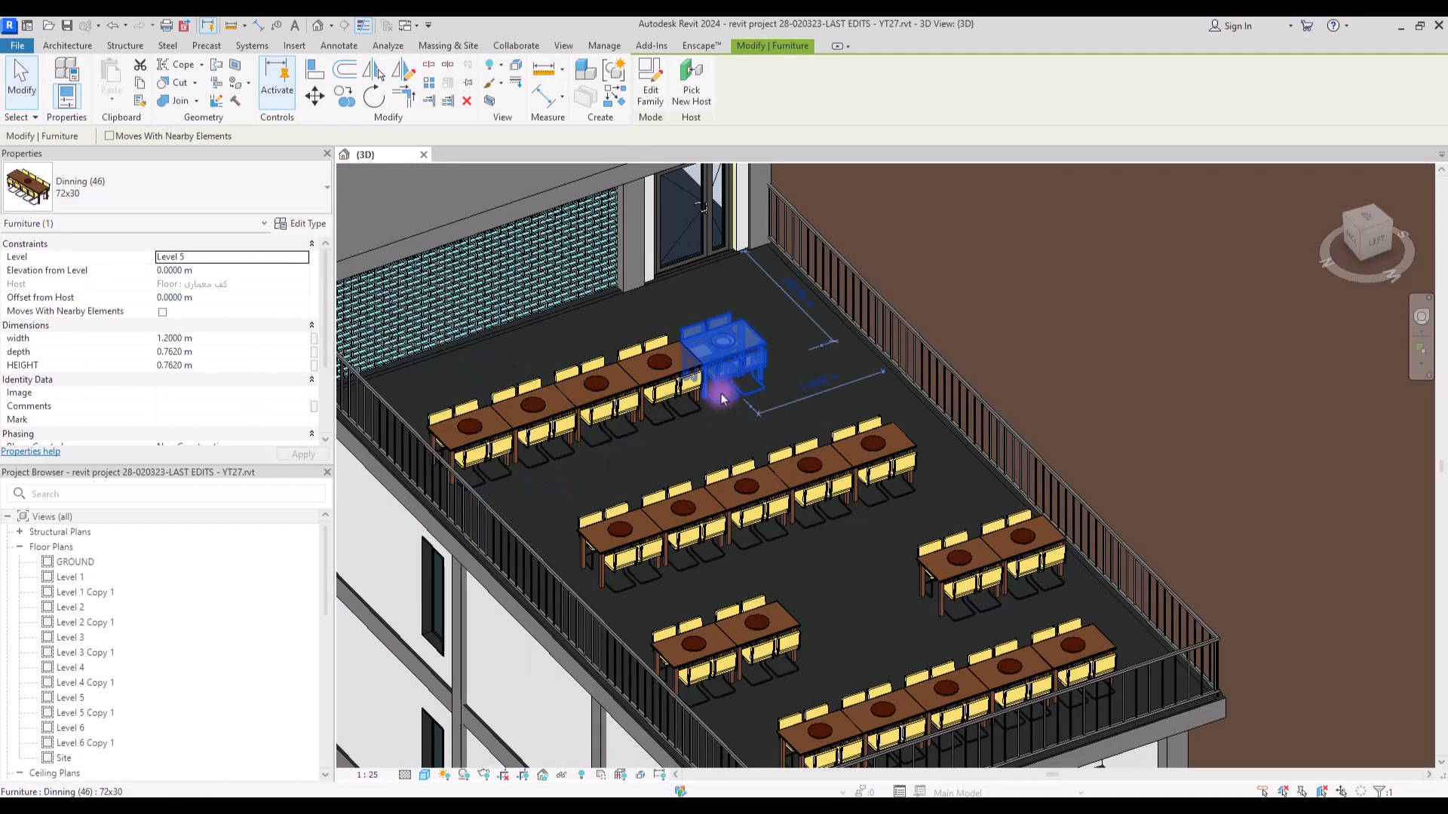
pyautogui.click(735, 422)
pyautogui.scroll(-3, 724, 414)
pyautogui.scroll(2, 776, 343)
# - Rotate the outer end table of the back row 90 degrees and move it beside the side railing
pyautogui.click(678, 407)
pyautogui.click(1366, 218)
pyautogui.scroll(3, 809, 445)
pyautogui.moveTo(803, 439); pyautogui.dragTo(950, 447, button='middle')
pyautogui.click(373, 99)
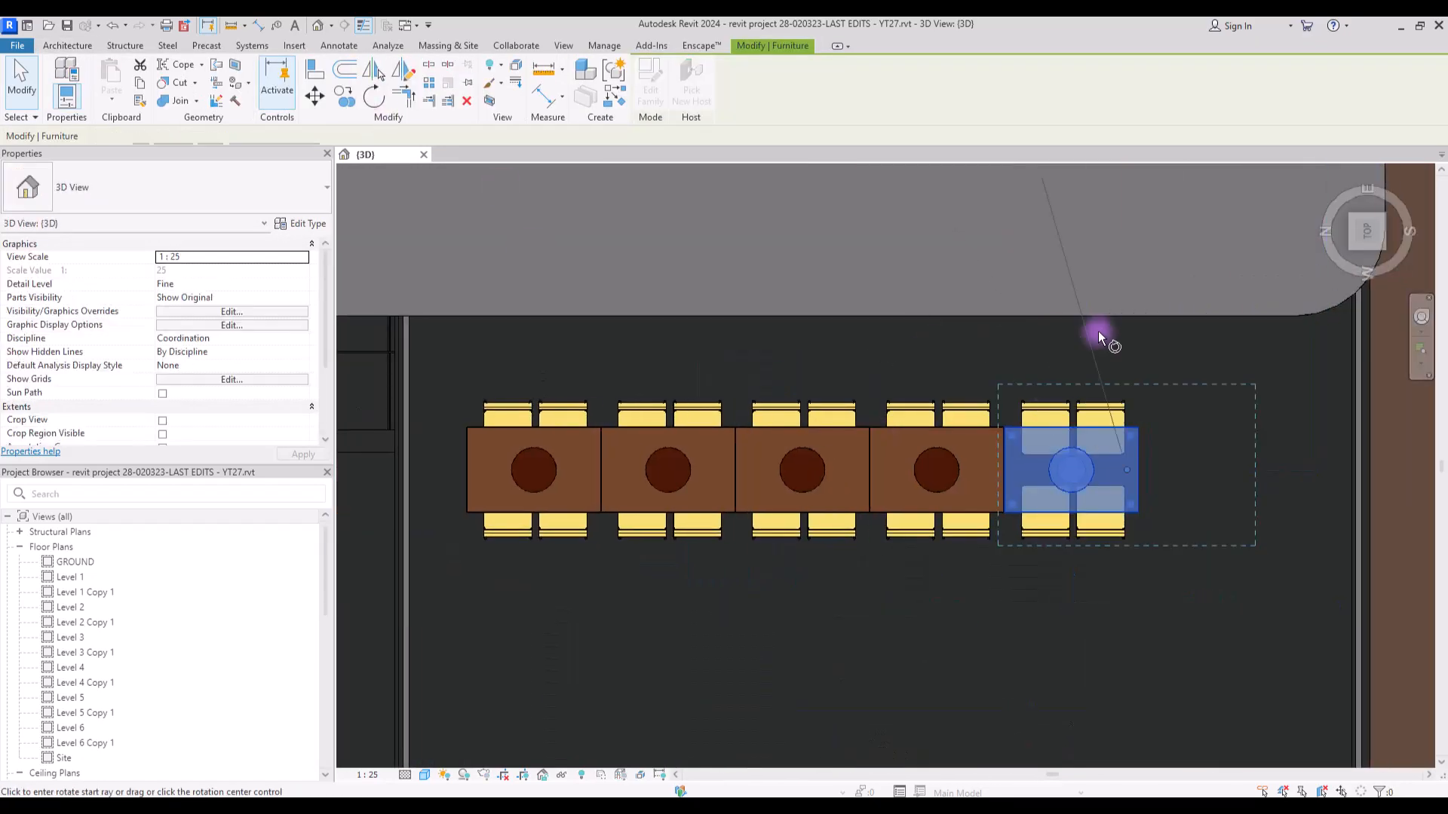
pyautogui.click(1123, 320)
pyautogui.click(902, 470)
pyautogui.scroll(-4, 898, 469)
pyautogui.scroll(2, 1024, 602)
pyautogui.moveTo(1046, 441); pyautogui.dragTo(1119, 468)
# - Delete the four remaining joined tables of the back row, keeping only the rotated table beside the side railing
pyautogui.click(905, 399)
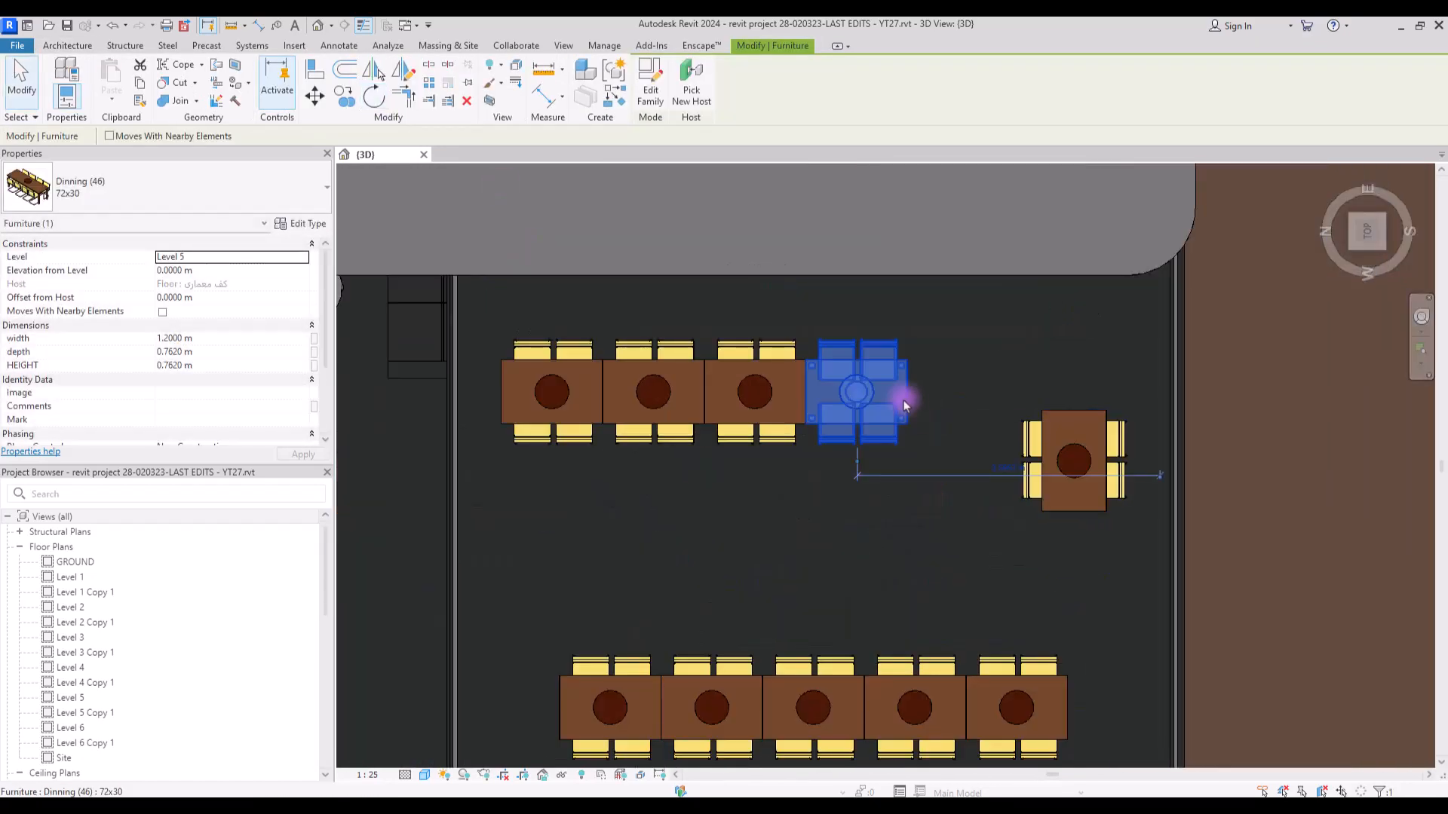
pyautogui.press('Delete')
pyautogui.click(803, 397)
pyautogui.press('Delete')
pyautogui.click(601, 395)
# - Copy the rotated dining table twice across the back of the terrace, one near the opposite side and one in the middle
pyautogui.click(1070, 464)
pyautogui.keyDown('shift'); pyautogui.moveTo(1067, 467); pyautogui.dragTo(1061, 284, button='middle'); pyautogui.keyUp('shift')
pyautogui.press('c')
pyautogui.press('o')
pyautogui.click(1064, 466)
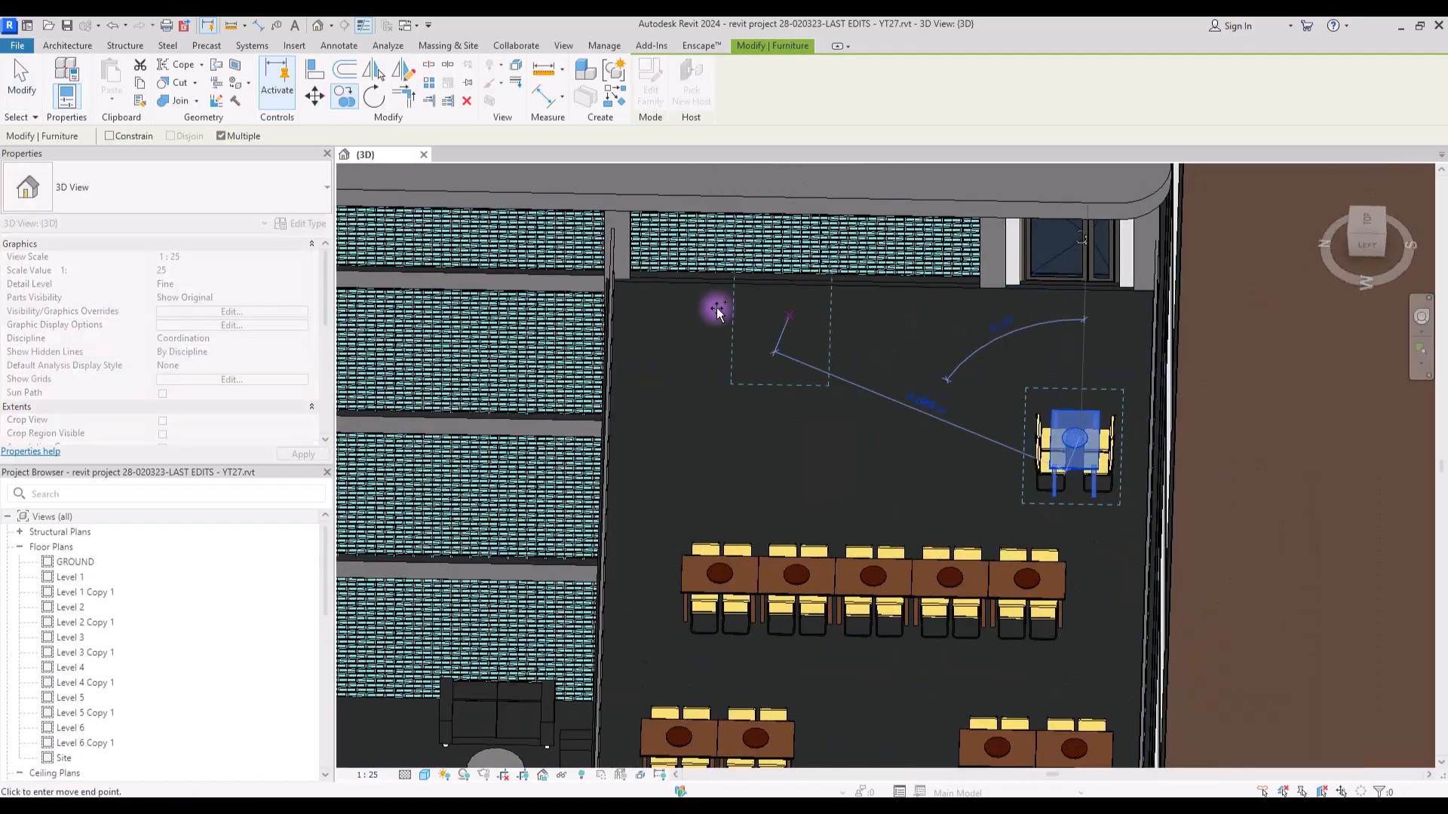
pyautogui.click(685, 430)
pyautogui.click(877, 432)
# - Select all three rotated tables in plan and copy them toward the building to form a second row behind them
pyautogui.click(1367, 219)
pyautogui.click(649, 449)
pyautogui.keyDown('ctrl'); pyautogui.click(872, 448); pyautogui.keyUp('ctrl')
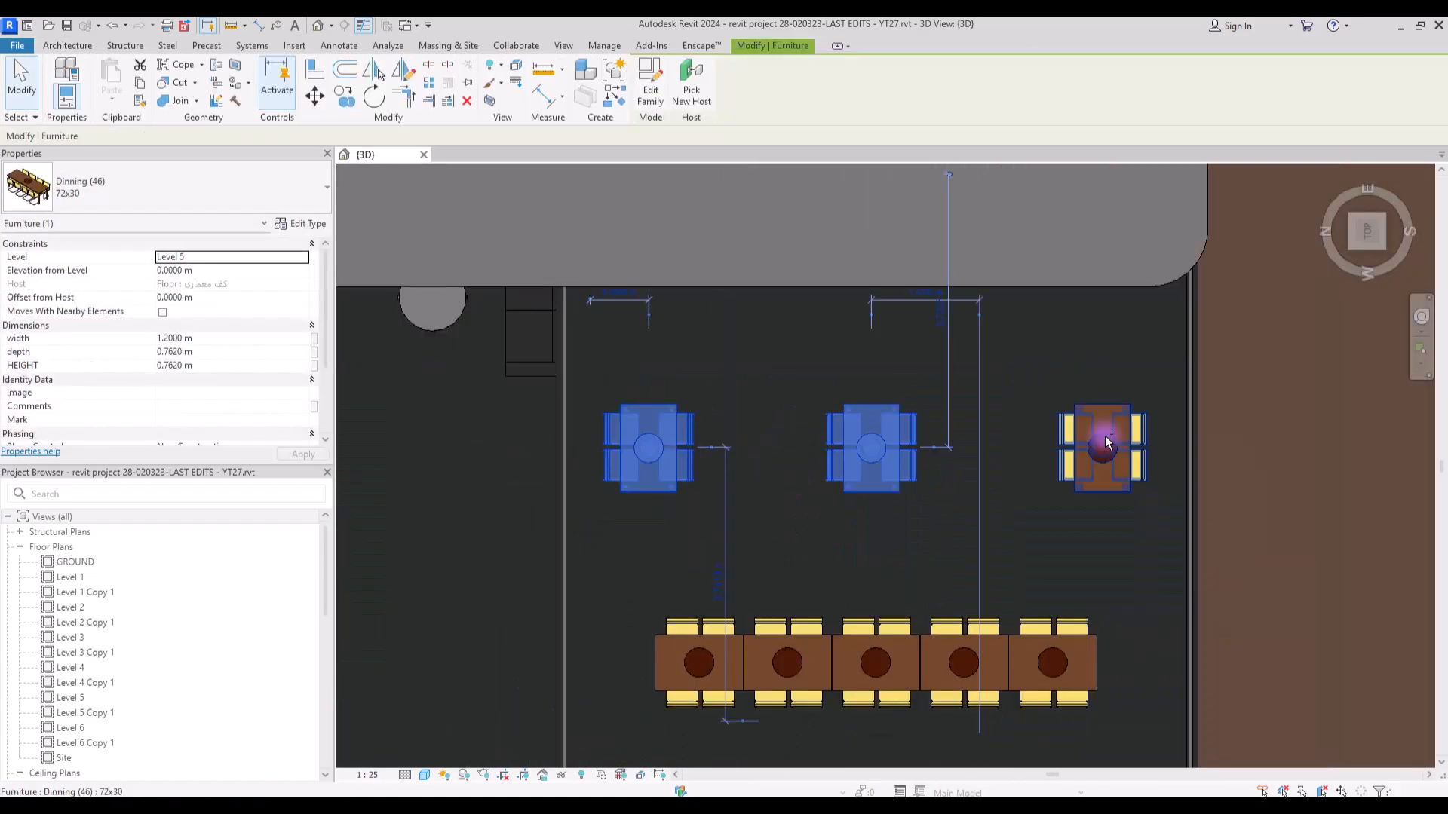
pyautogui.keyDown('ctrl'); pyautogui.click(1105, 444); pyautogui.keyUp('ctrl')
pyautogui.press('c')
pyautogui.press('o')
pyautogui.click(642, 448)
pyautogui.click(643, 308)
pyautogui.press('Escape')
# - Examine the whole building in 3D, including the furnished courtyard, balconies, terrace and roof
pyautogui.scroll(-3, 795, 547)
pyautogui.keyDown('shift'); pyautogui.moveTo(795, 547); pyautogui.dragTo(800, 628, button='middle'); pyautogui.keyUp('shift')
pyautogui.press('Escape')
pyautogui.scroll(-3, 793, 482)
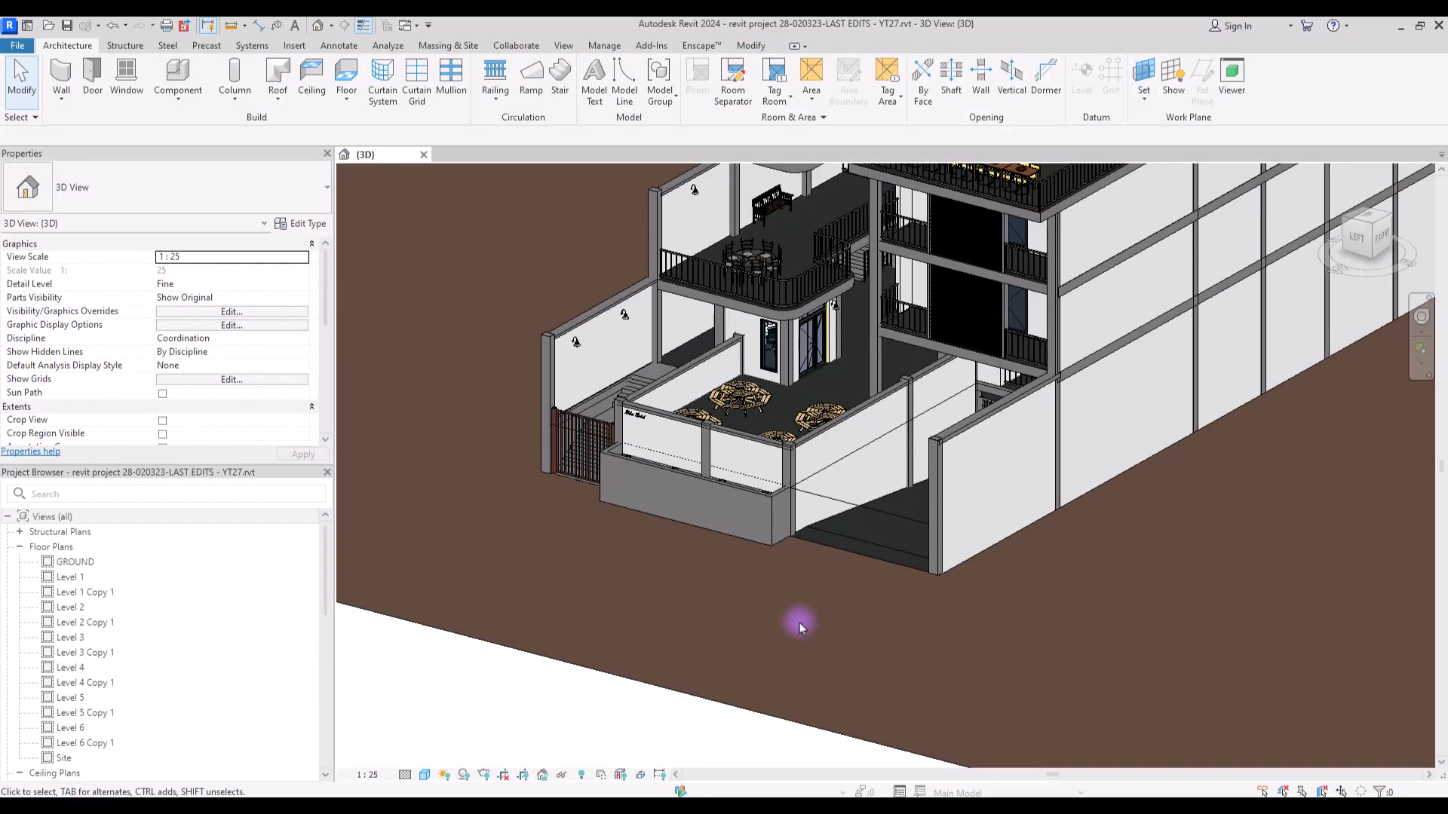
pyautogui.scroll(-4, 800, 622)
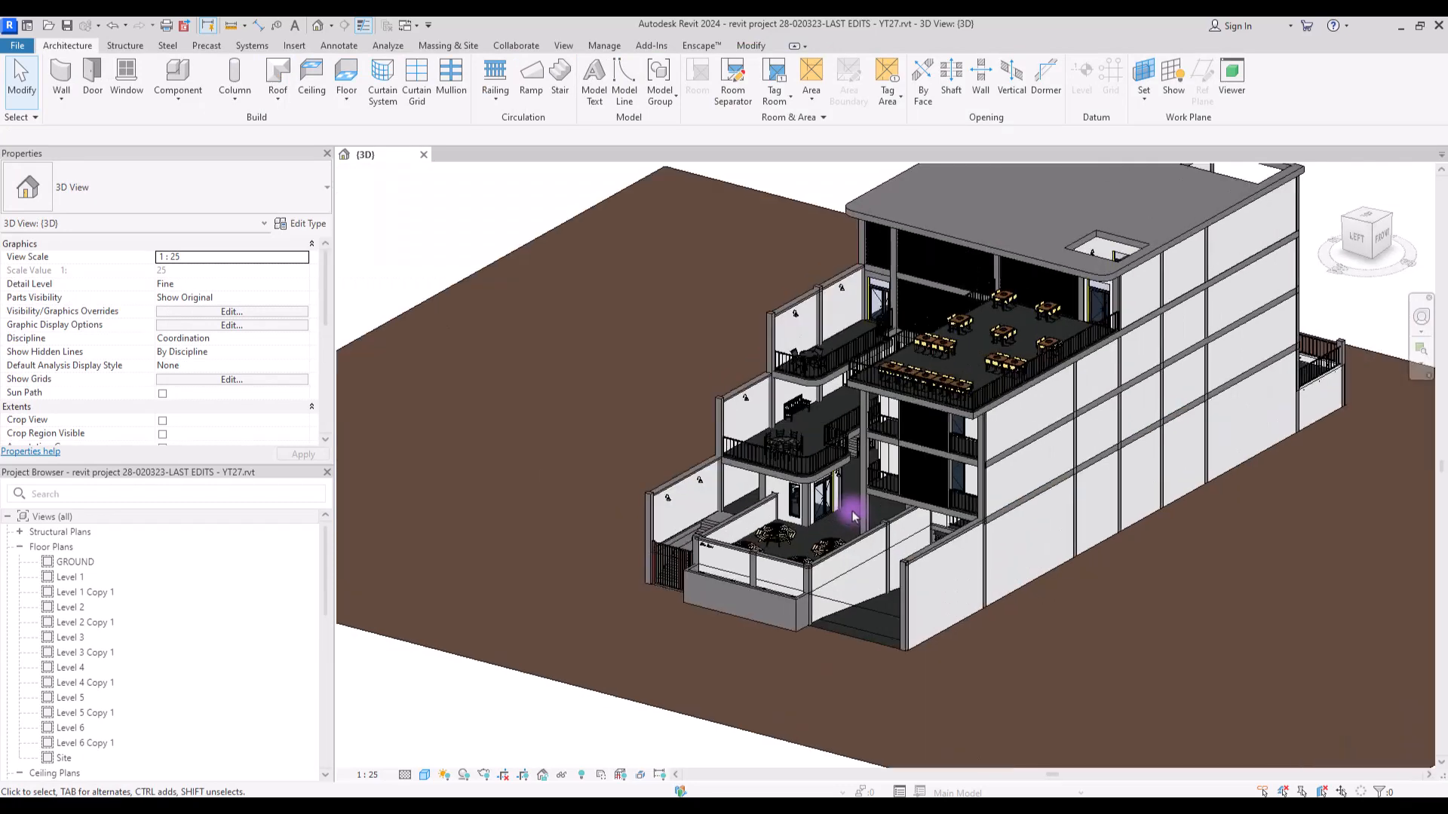
pyautogui.scroll(2, 852, 515)
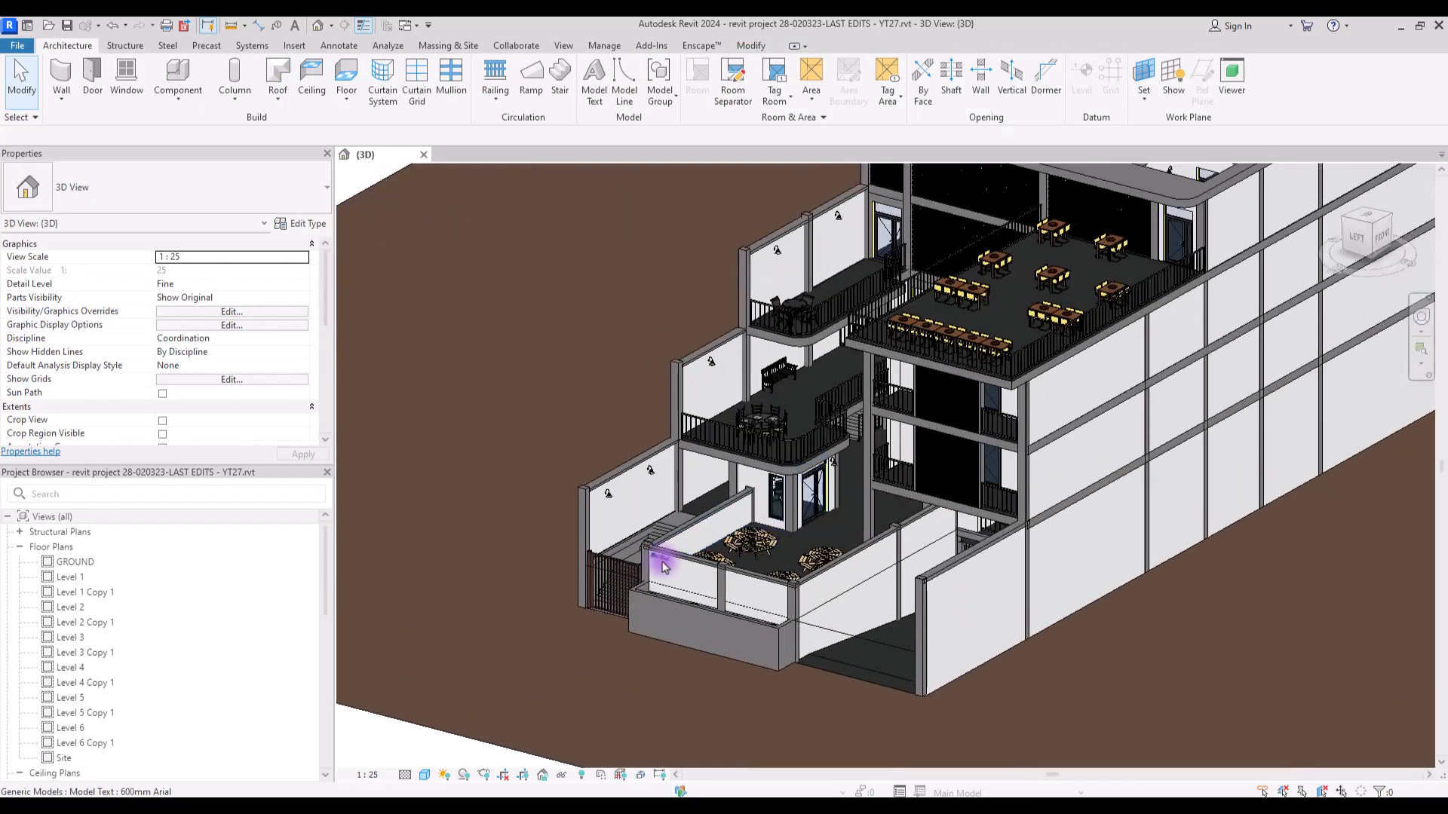
pyautogui.scroll(-3, 666, 575)
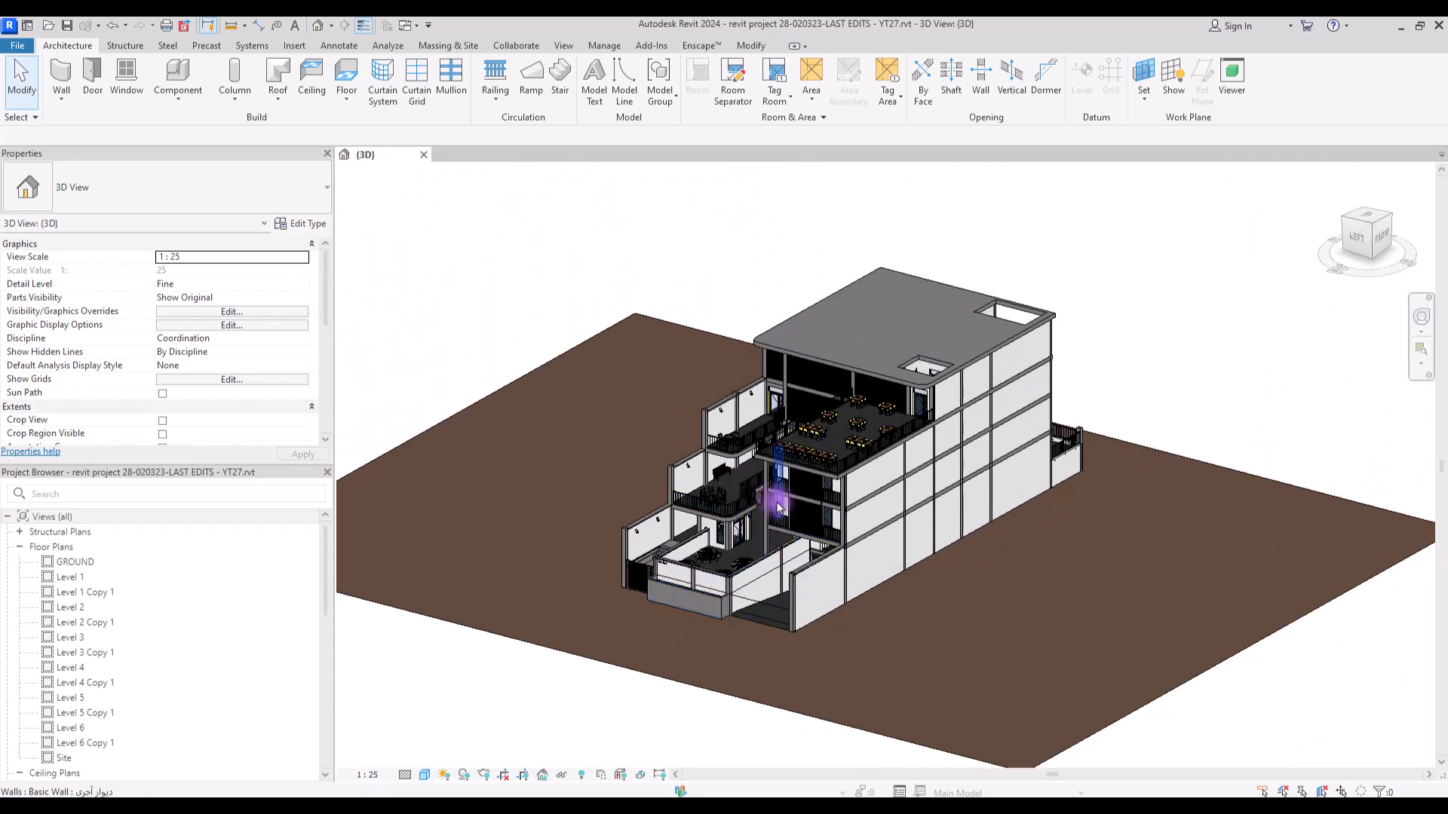
pyautogui.scroll(1, 779, 506)
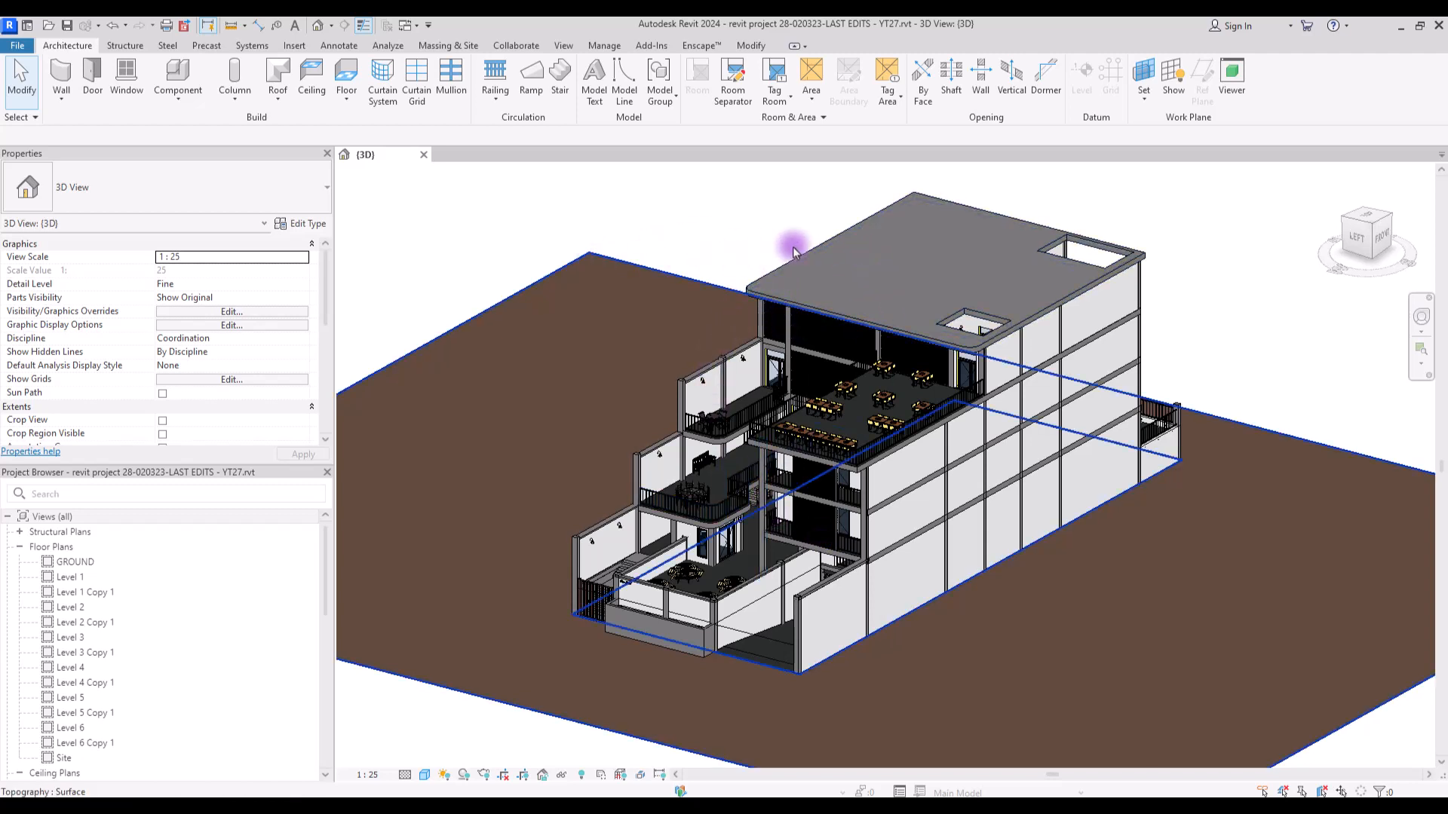
pyautogui.click(848, 229)
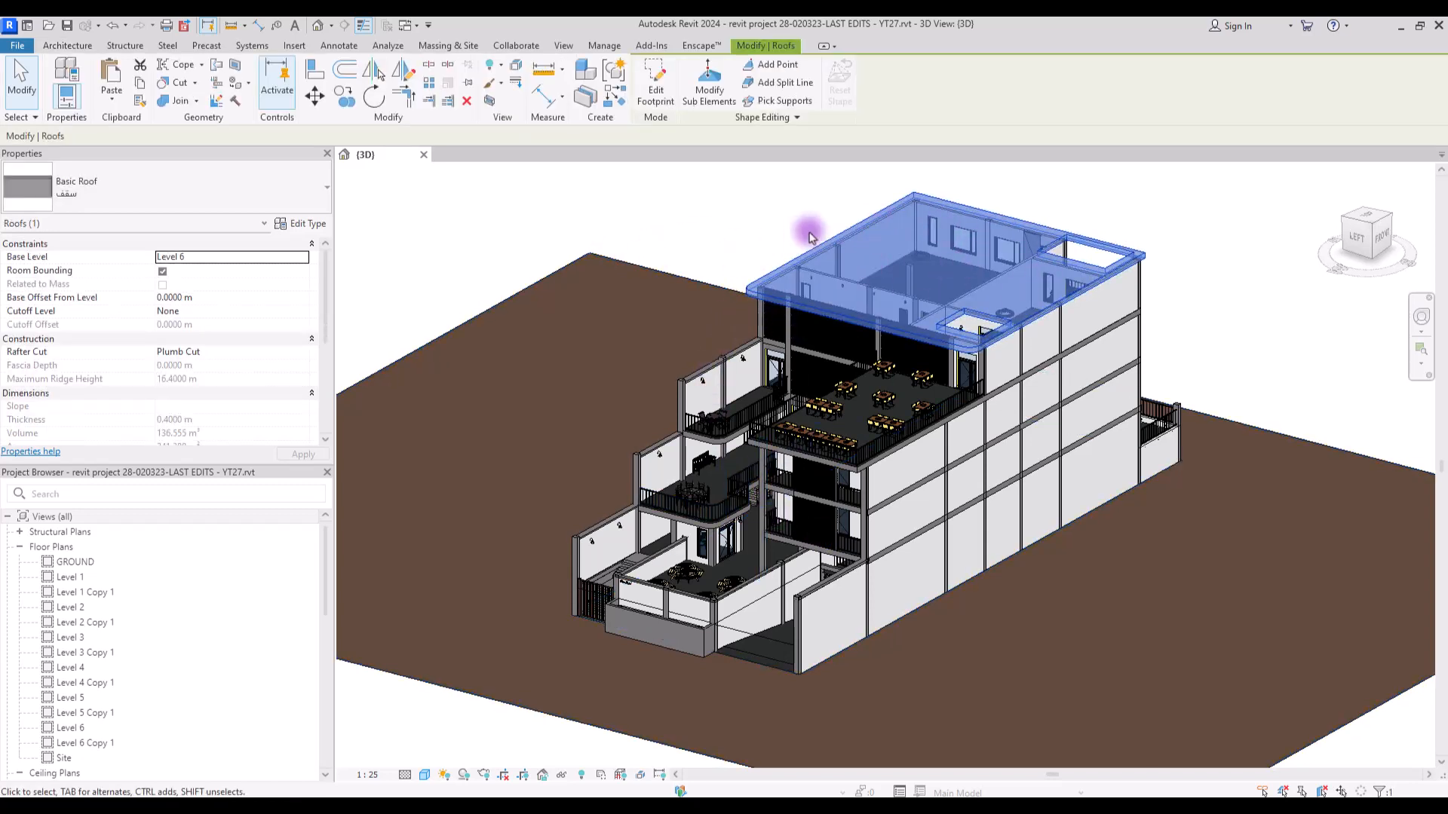
pyautogui.click(822, 222)
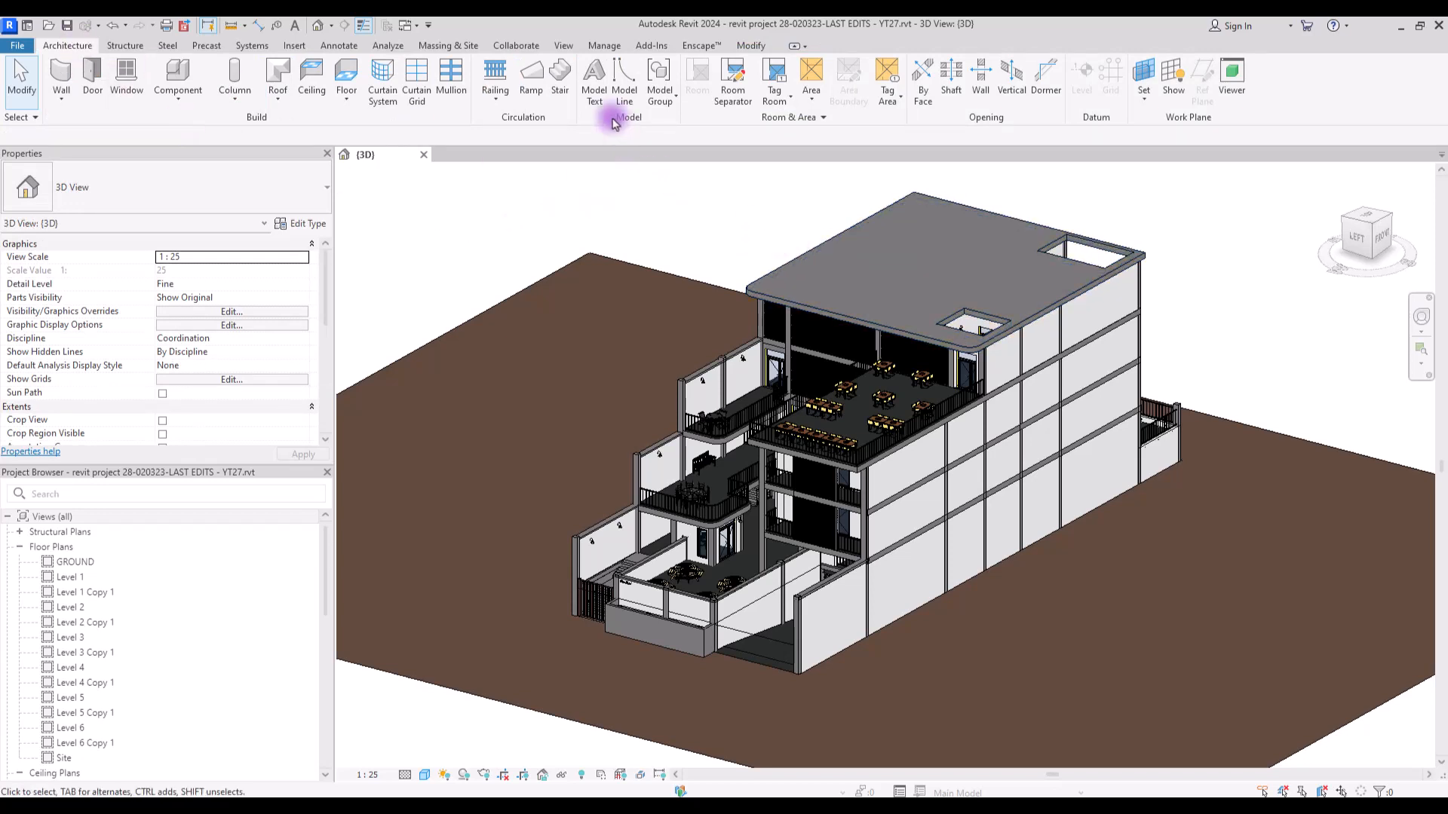
# - Create a new project material and name it 0 Wood for Maquette
pyautogui.click(604, 47)
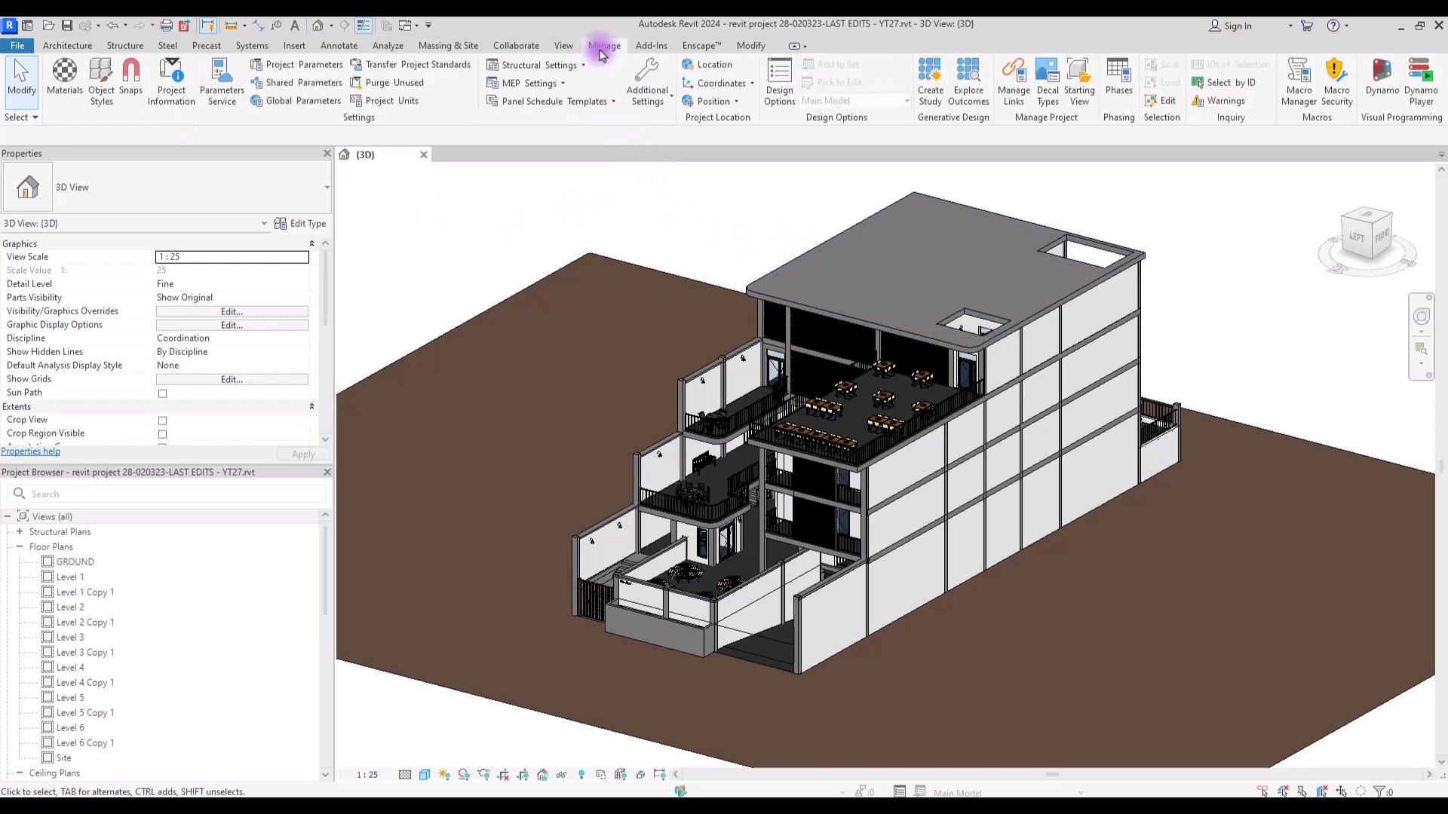
pyautogui.click(79, 83)
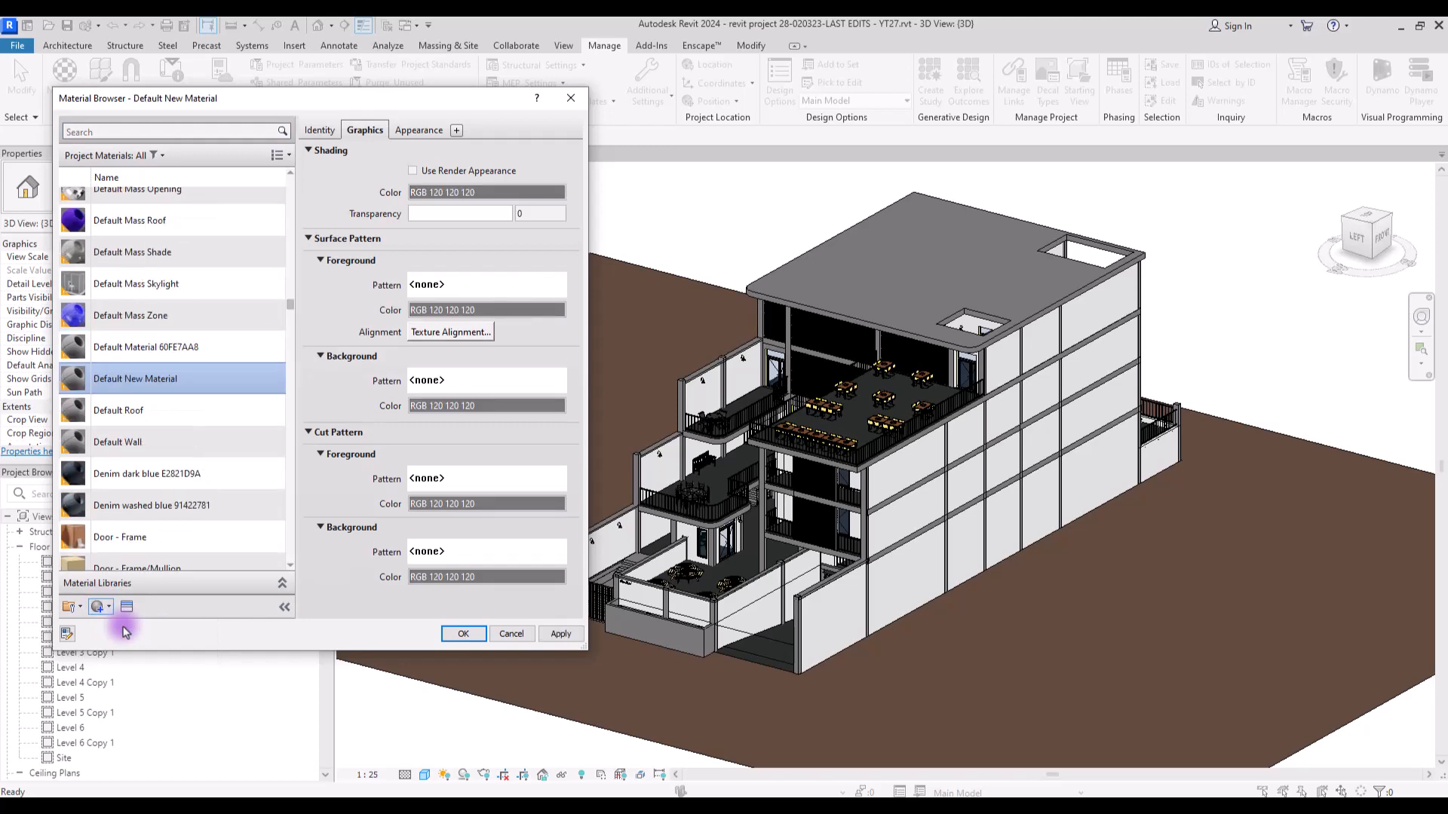
pyautogui.rightClick(153, 371)
pyautogui.click(187, 432)
pyautogui.write('W')
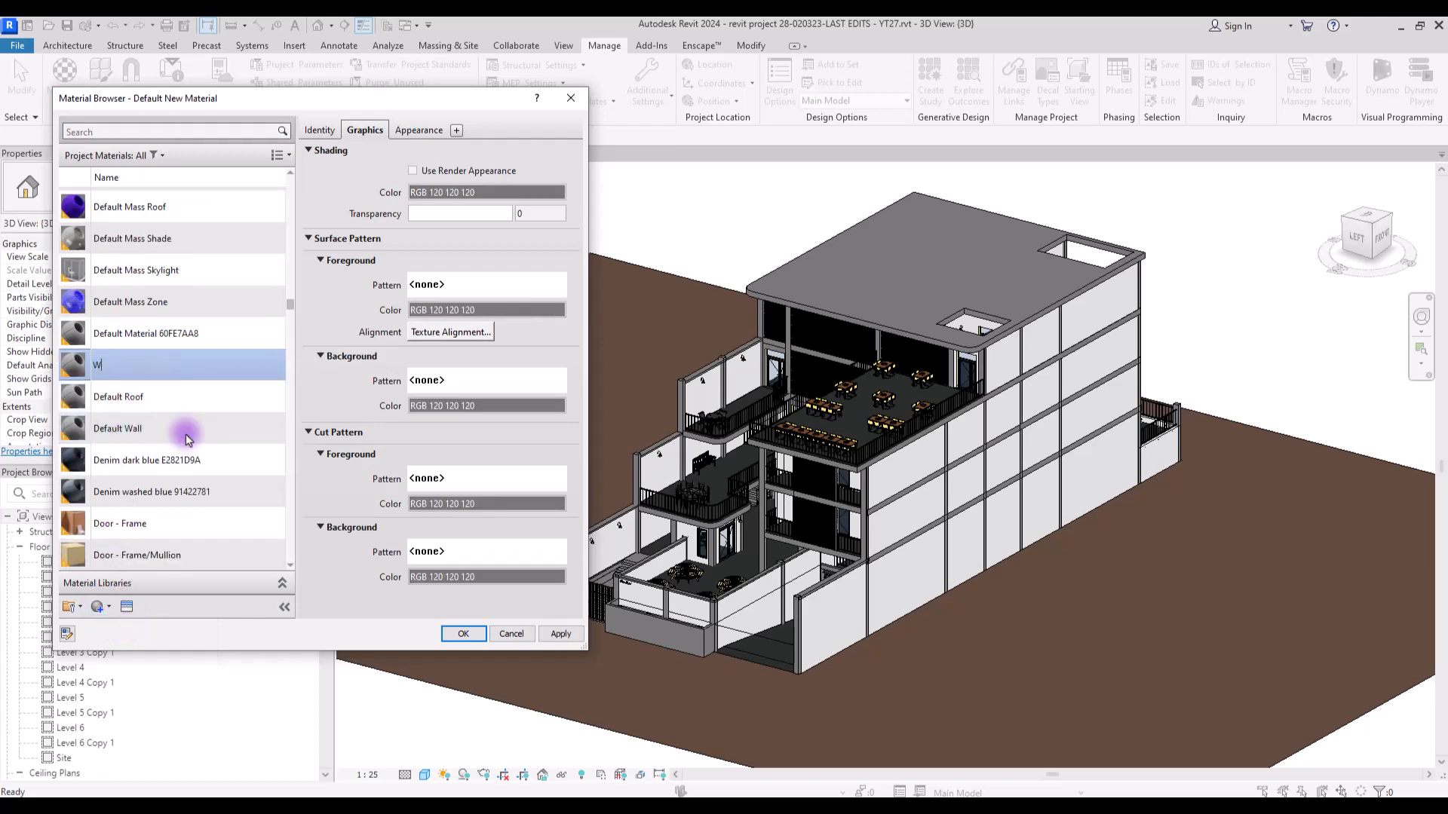
pyautogui.write('ood for Maquette')
pyautogui.press('Return')
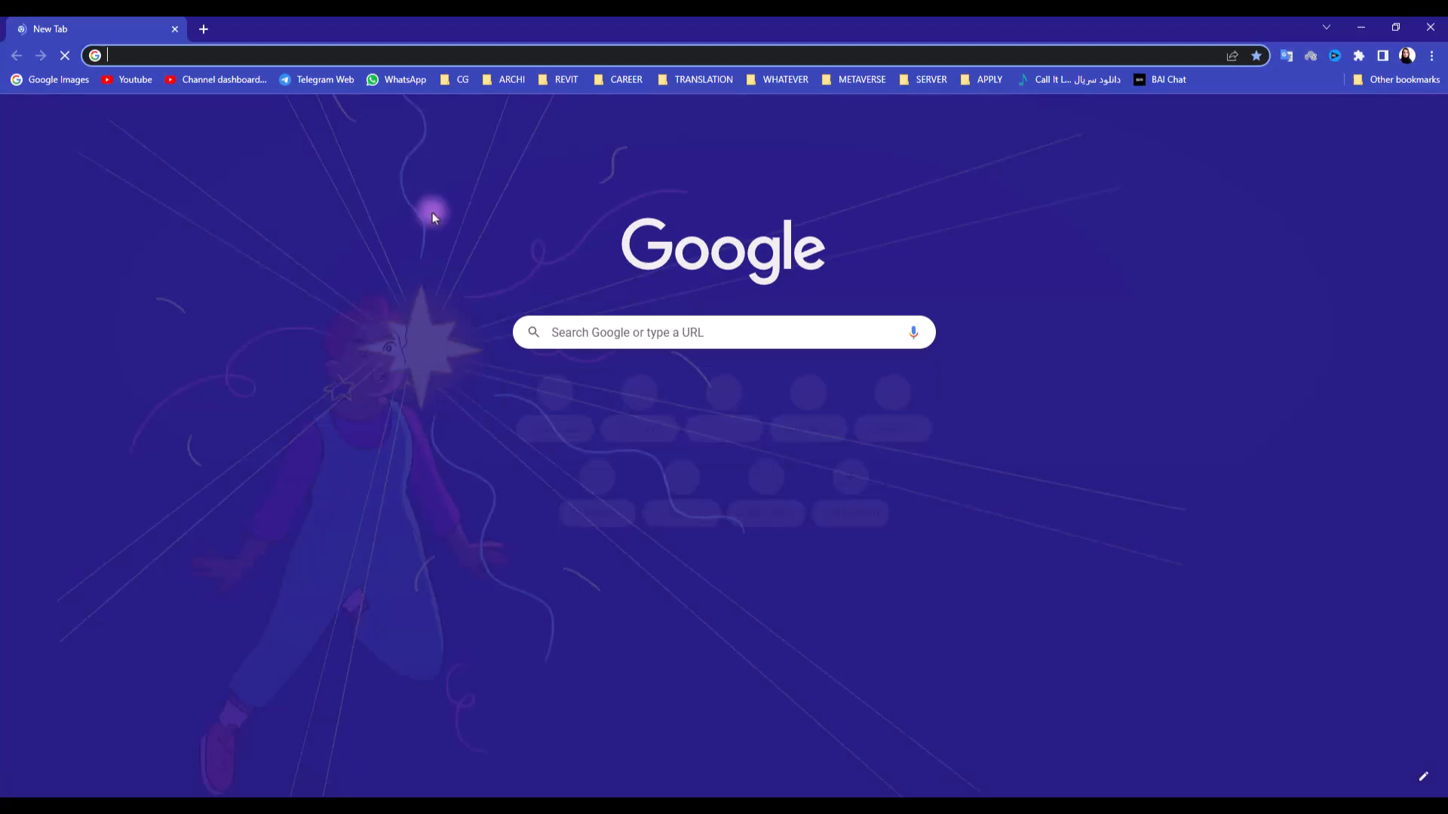
# - Switch to the web browser, go to ambientcg.com and open its Wood material category
pyautogui.click(267, 56)
pyautogui.write('ambie')
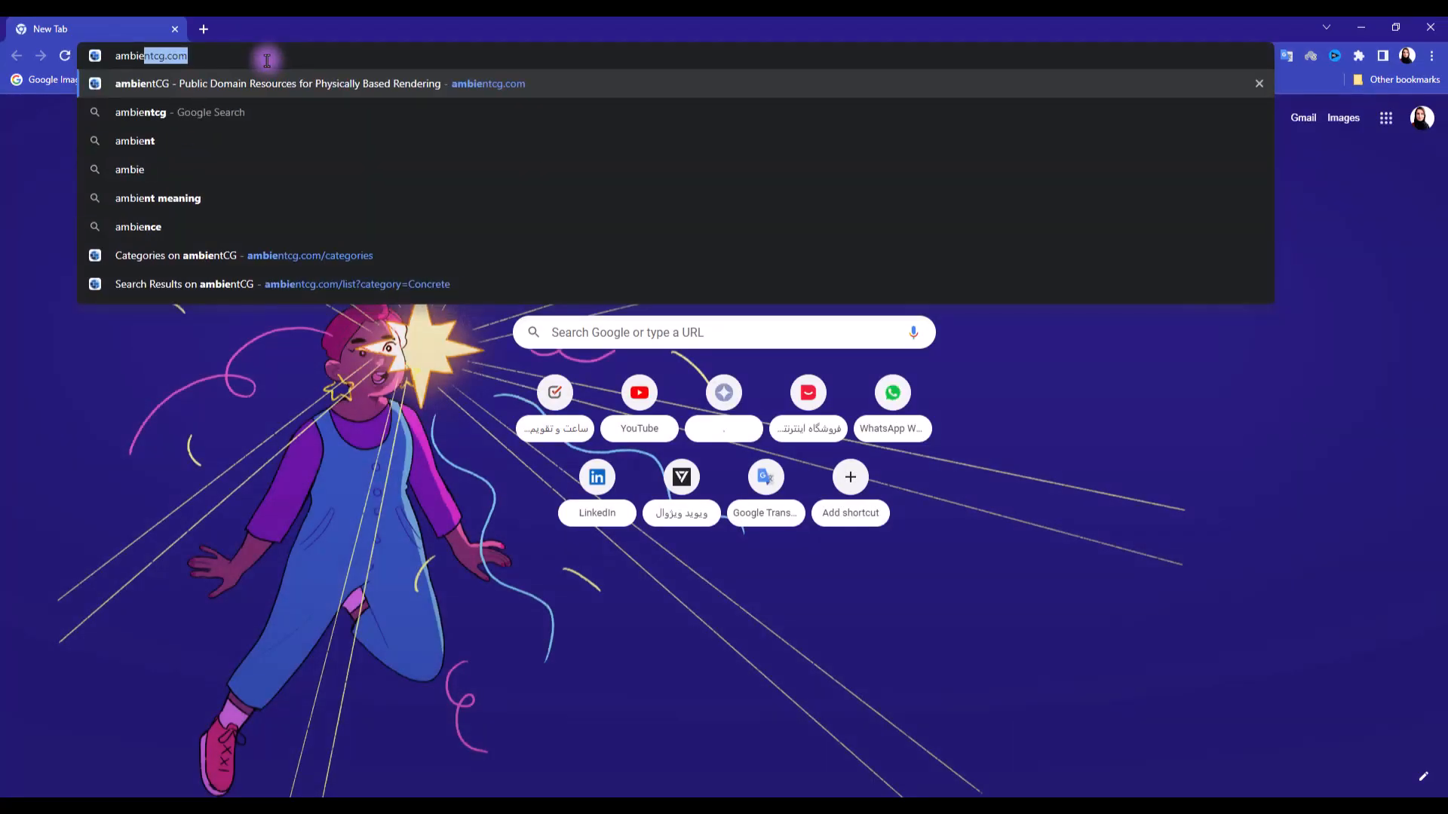
pyautogui.write('ntcg.com')
pyautogui.press('Return')
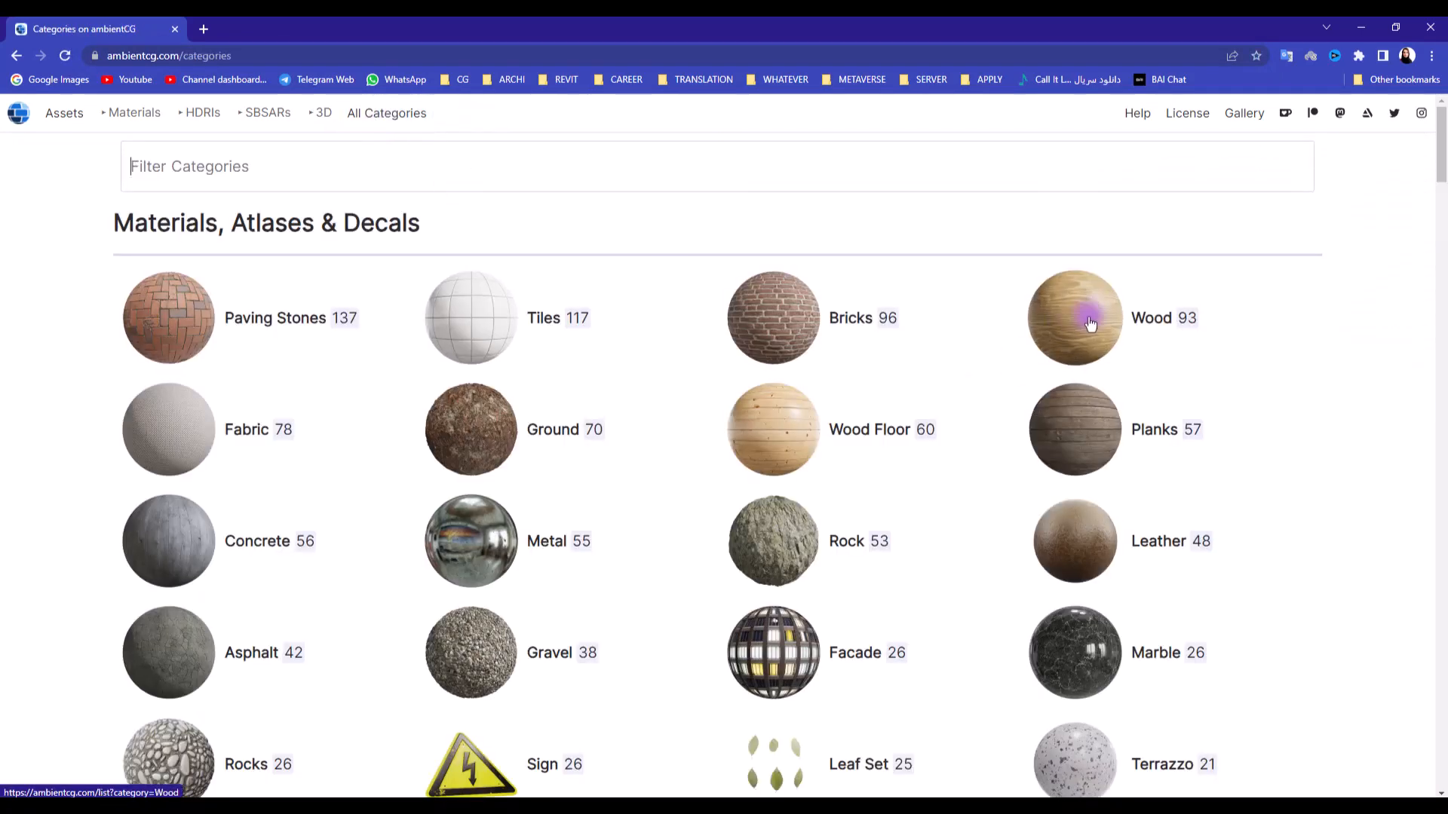
pyautogui.click(1091, 324)
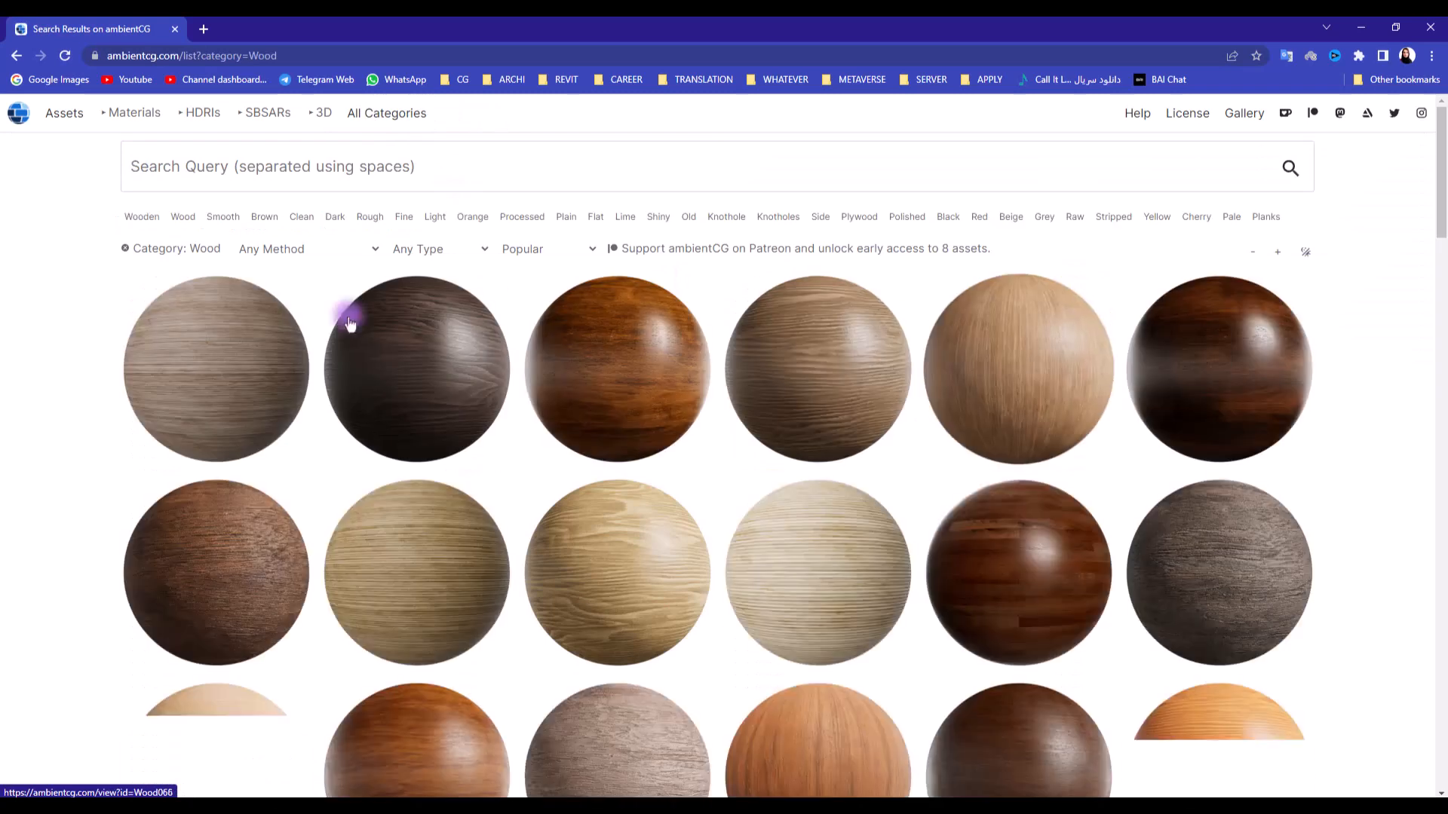
# - Look through the wood materials in the category for a suitable texture
pyautogui.scroll(-7, 105, 358)
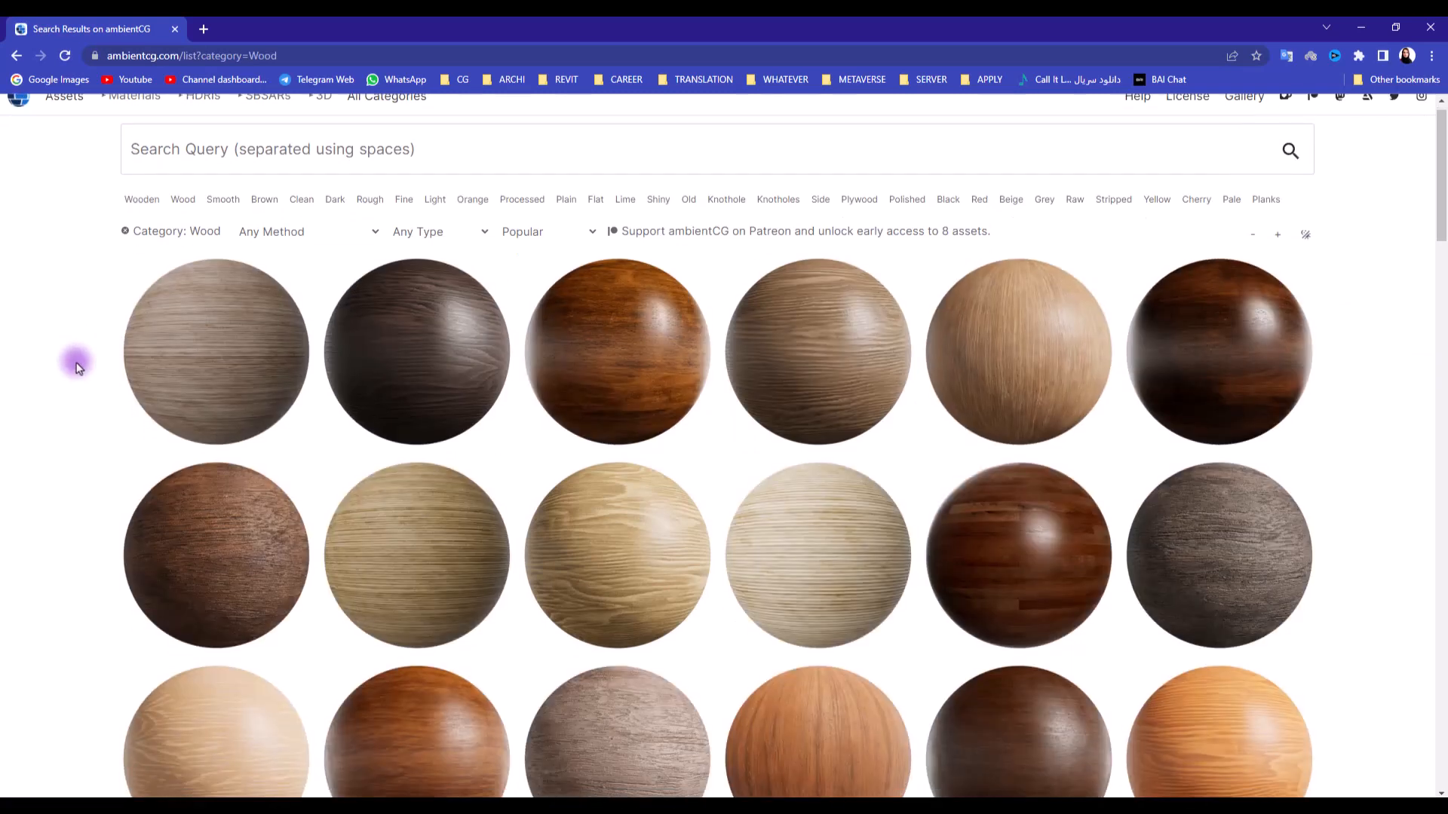
pyautogui.scroll(-1, 77, 367)
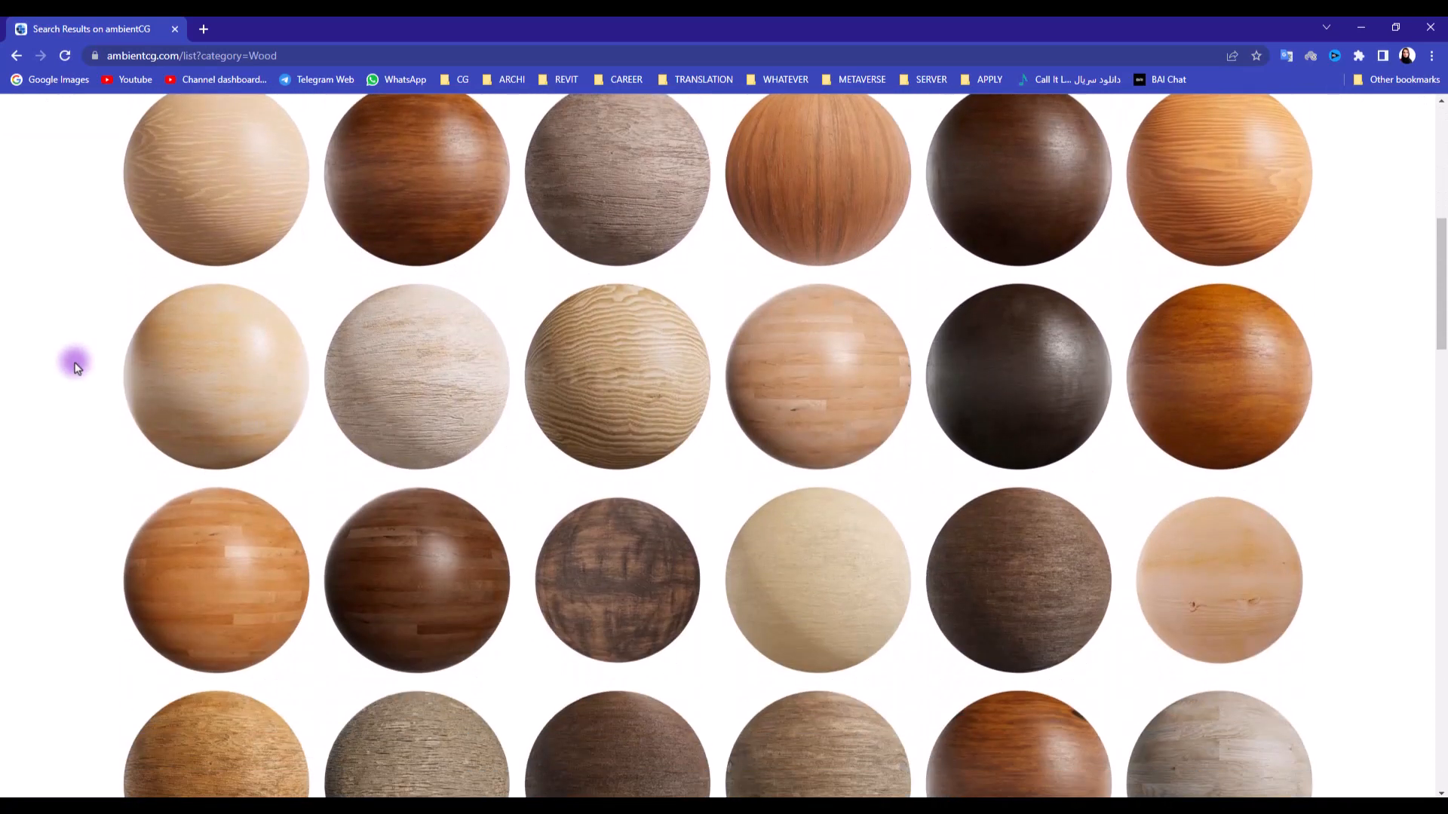
pyautogui.scroll(-4, 76, 367)
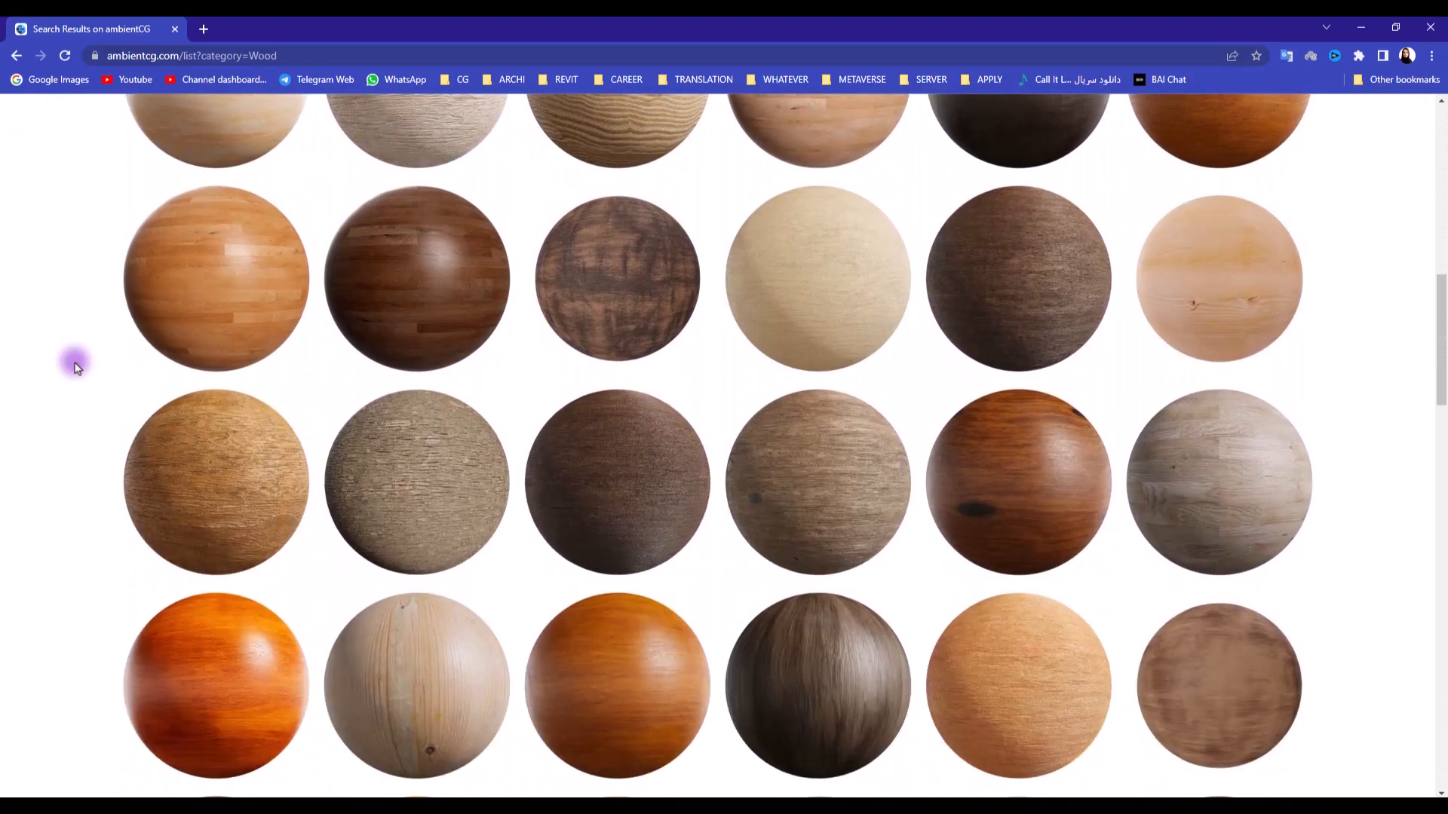
pyautogui.scroll(10, 97, 291)
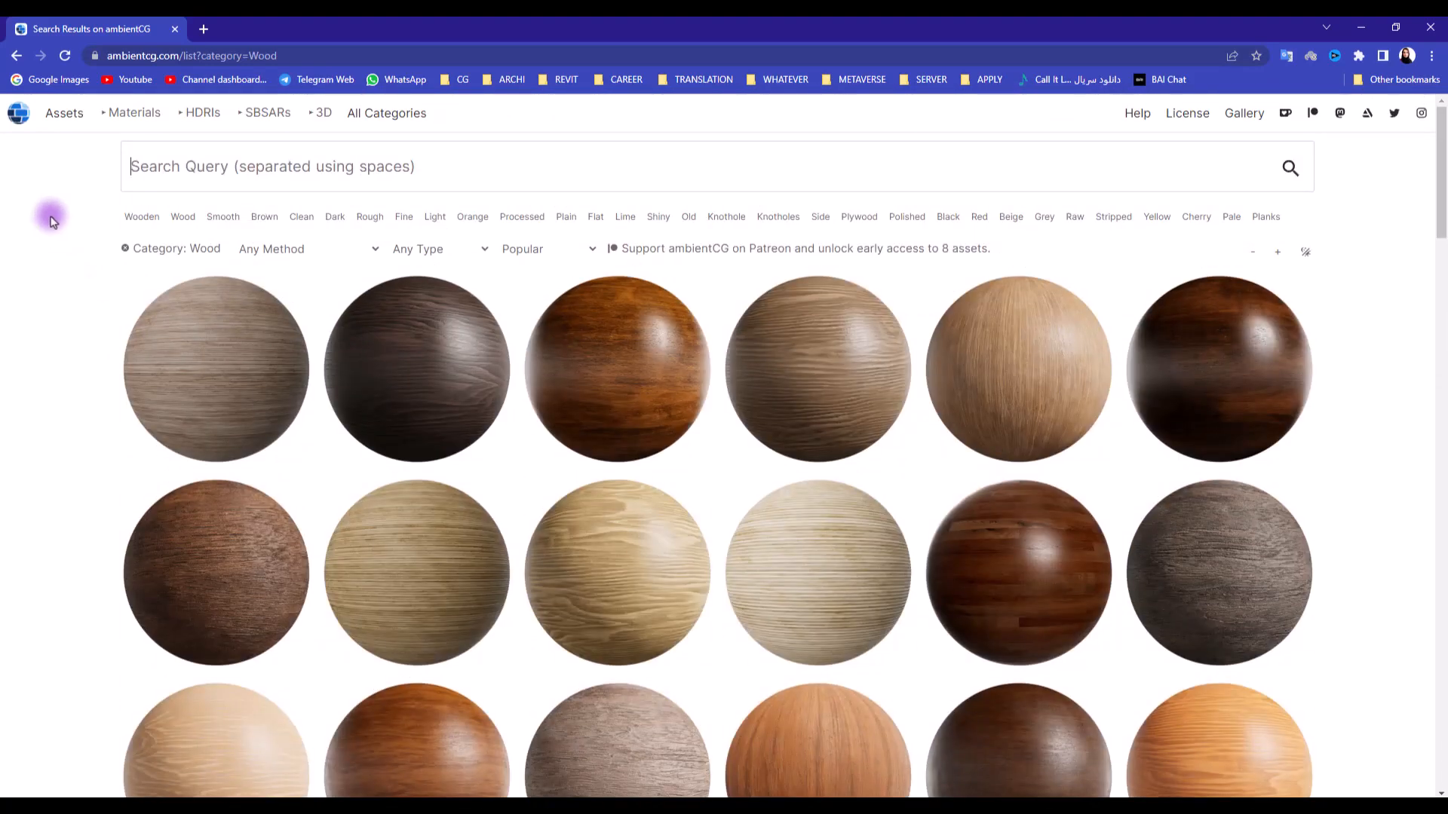
pyautogui.scroll(-5, 53, 220)
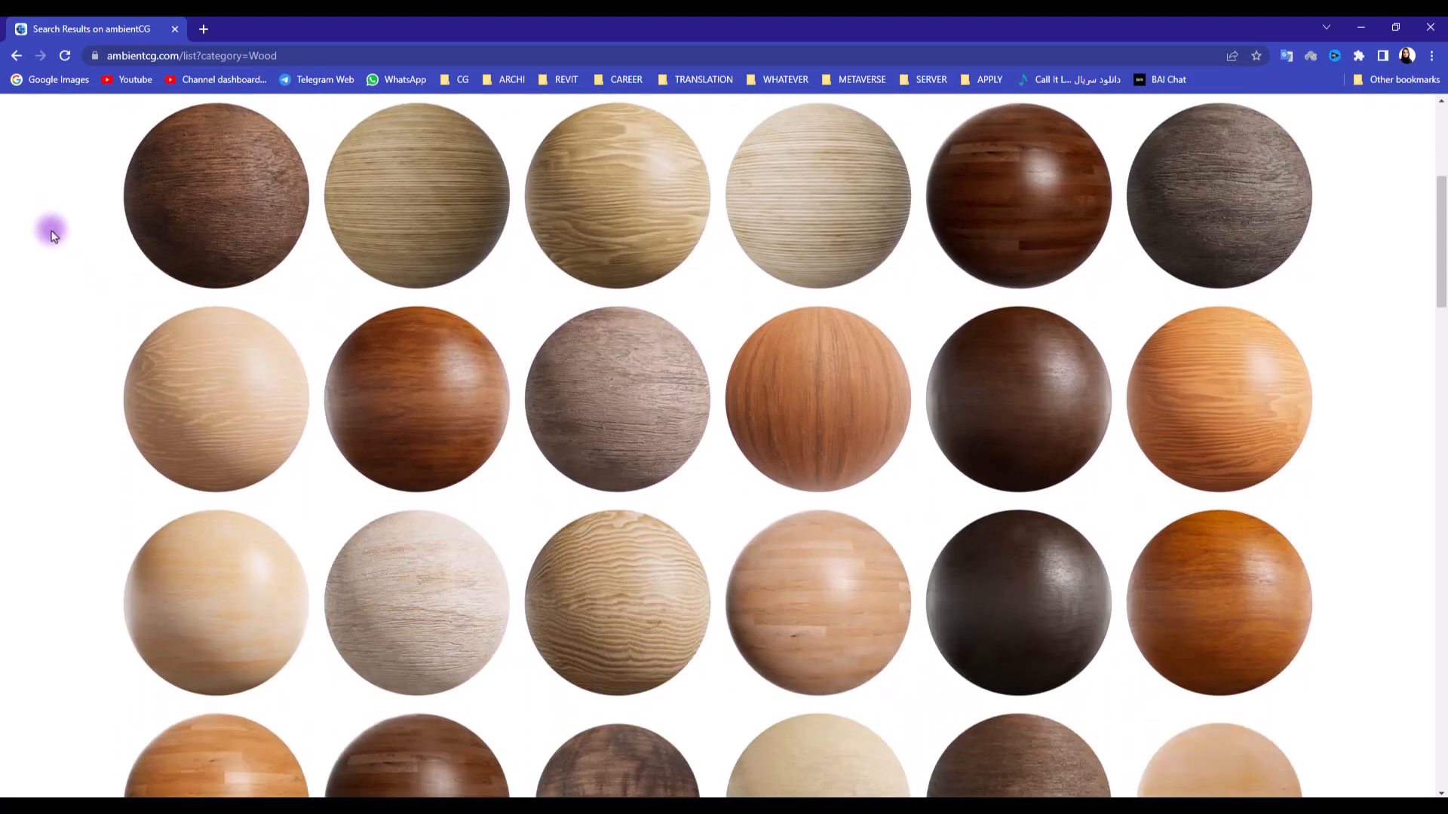
pyautogui.scroll(-4, 52, 229)
pyautogui.scroll(-5, 1377, 397)
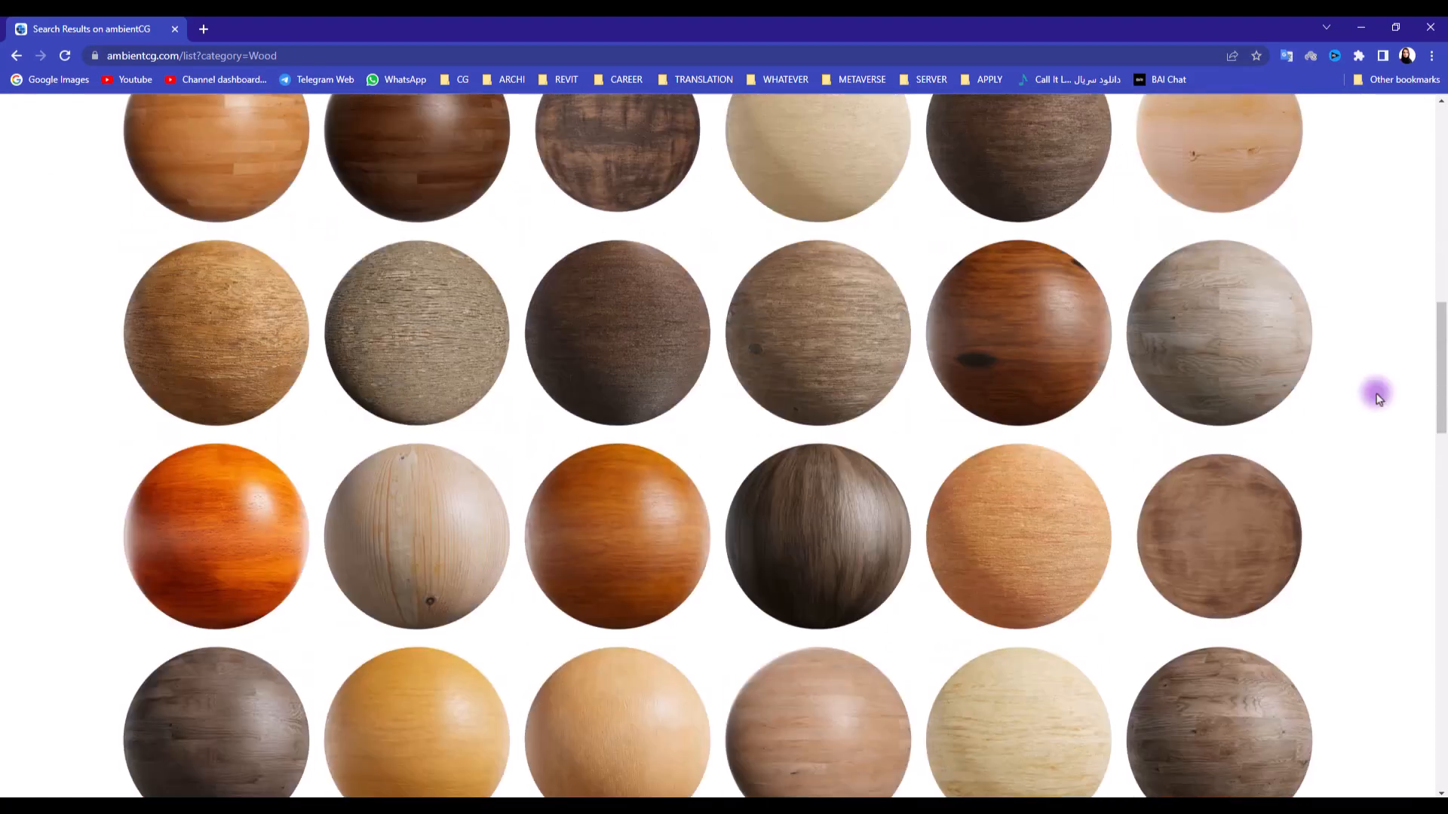
pyautogui.scroll(10, 1377, 398)
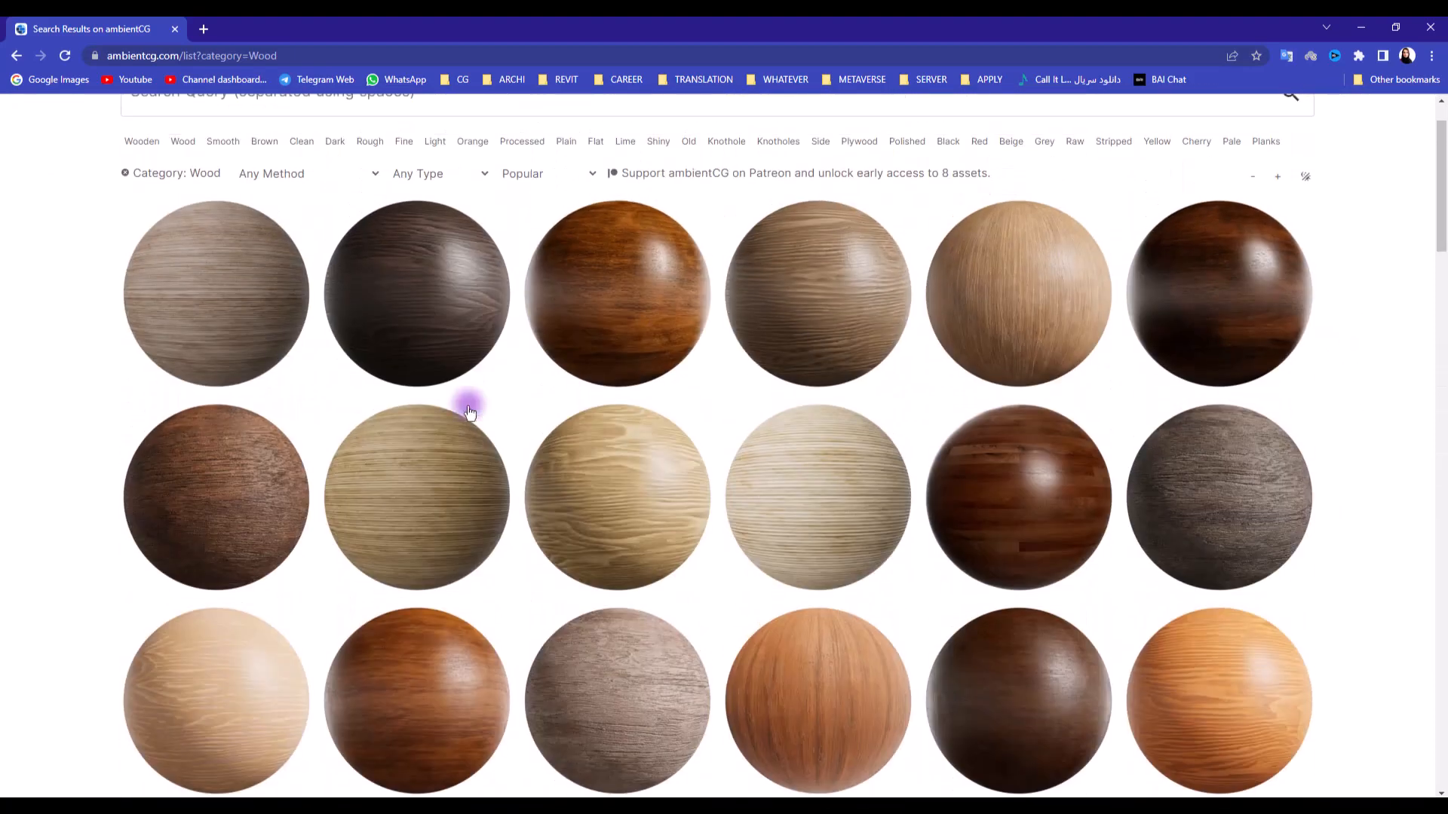
# - Open the Wood089 material in a new tab and download its 2K JPG texture set
pyautogui.rightClick(204, 296)
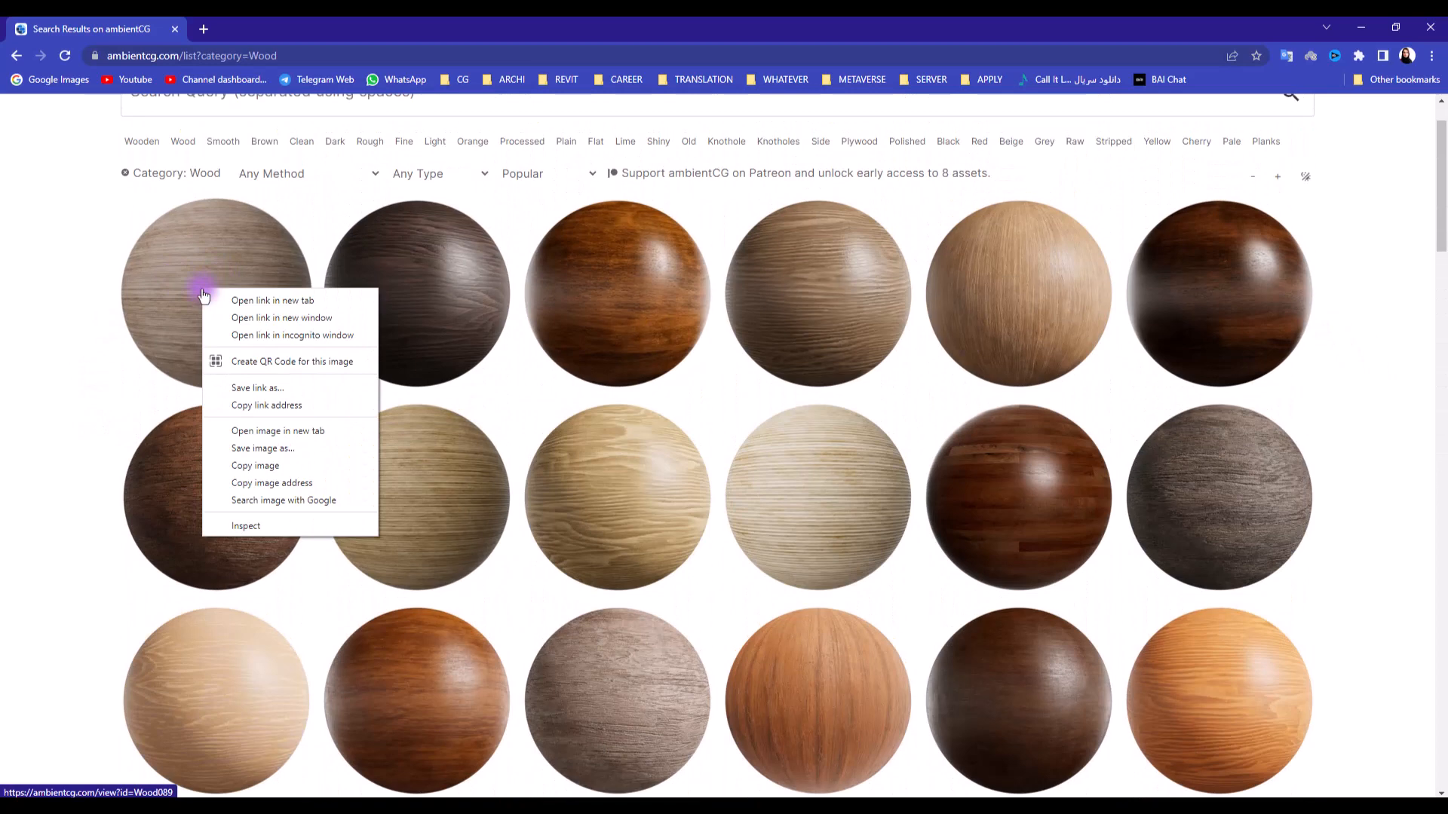
pyautogui.click(241, 298)
pyautogui.hotkey('ctrl', 'Tab')
pyautogui.click(1063, 260)
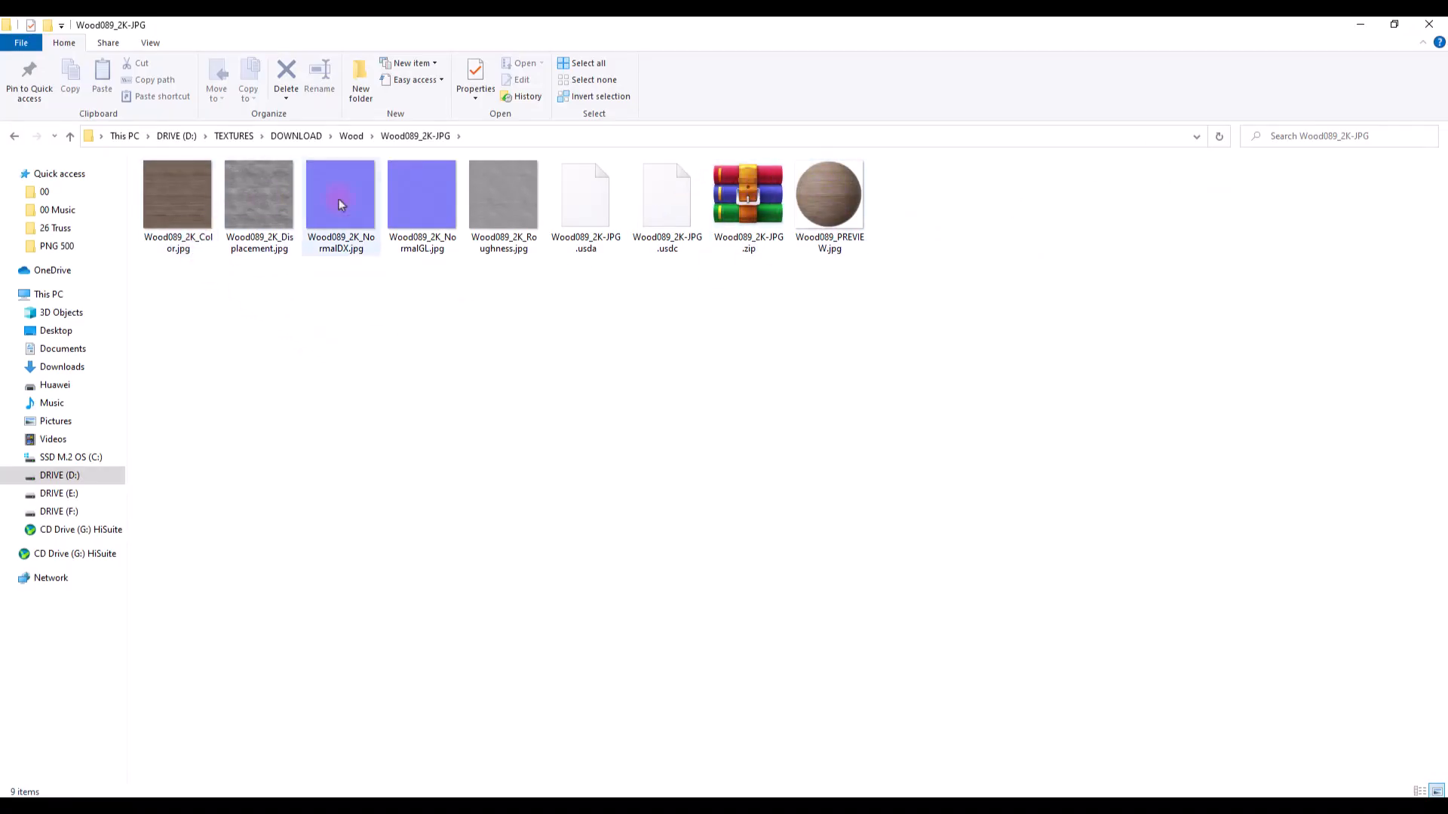
# - Examine the texture maps in the Wood089_2K-JPG folder and check the image dimensions in the properties of Wood089_2K_Color.jpg
pyautogui.click(185, 198)
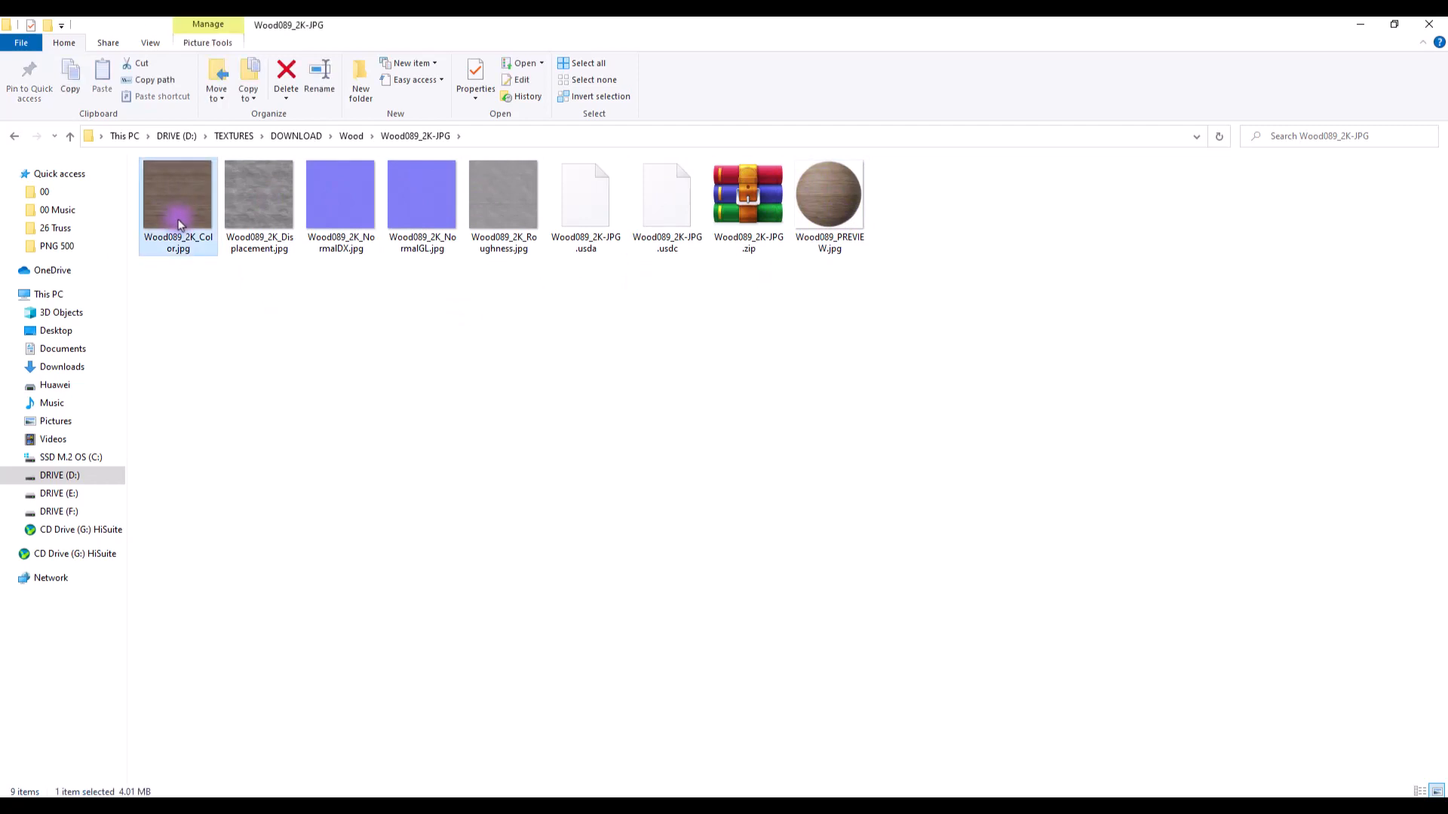
pyautogui.click(269, 221)
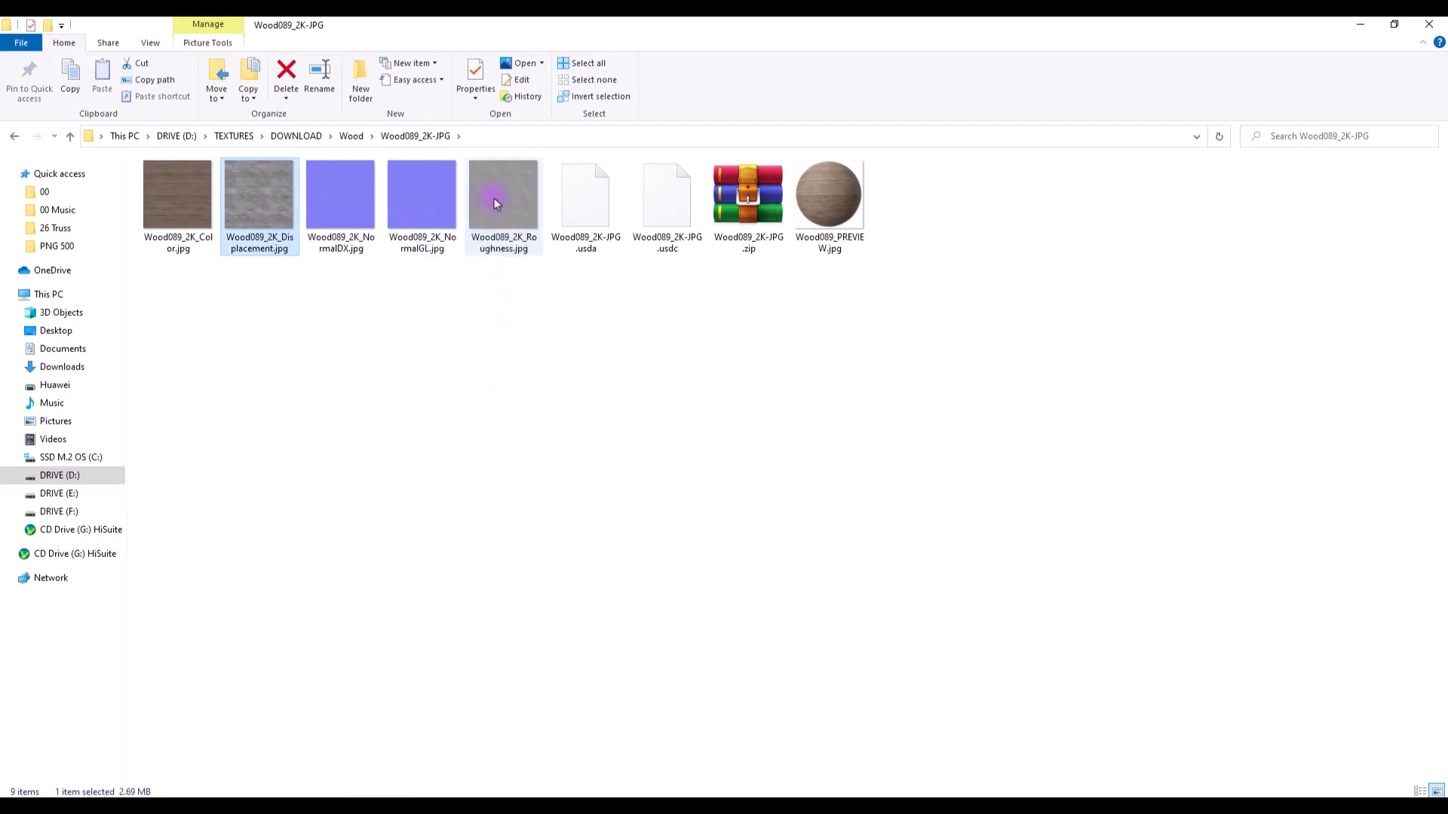
pyautogui.rightClick(188, 222)
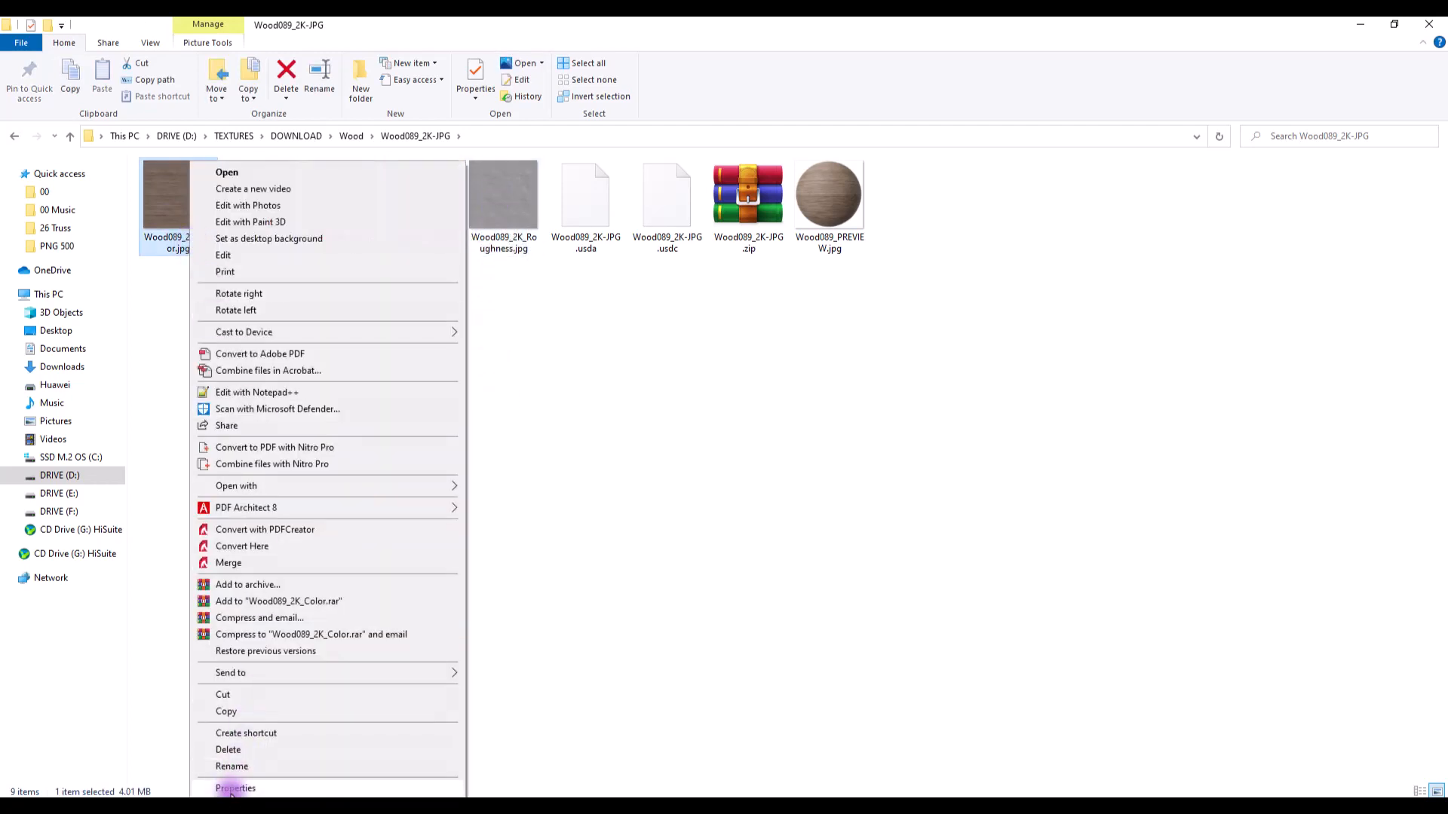
pyautogui.click(234, 789)
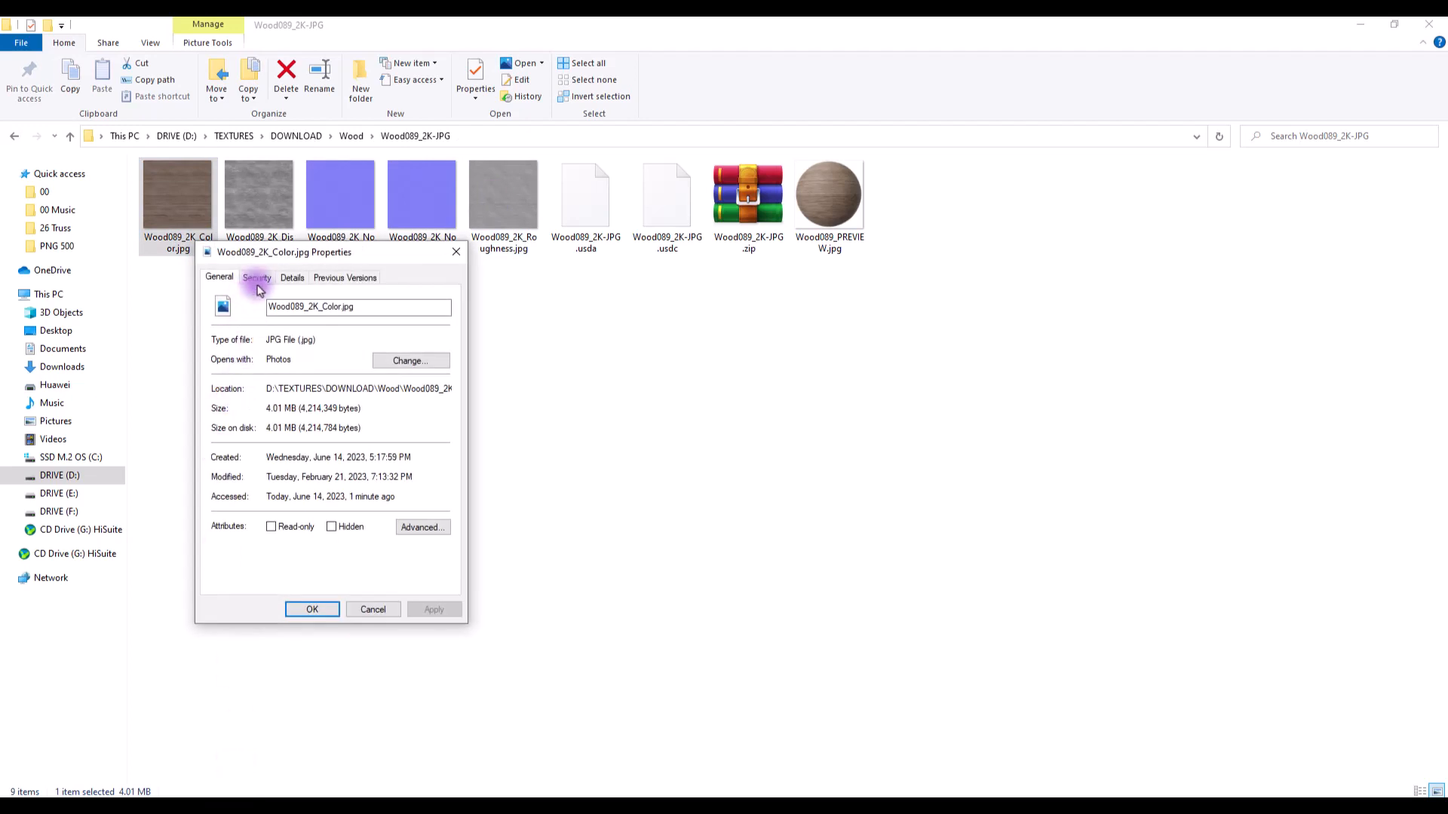
pyautogui.click(288, 281)
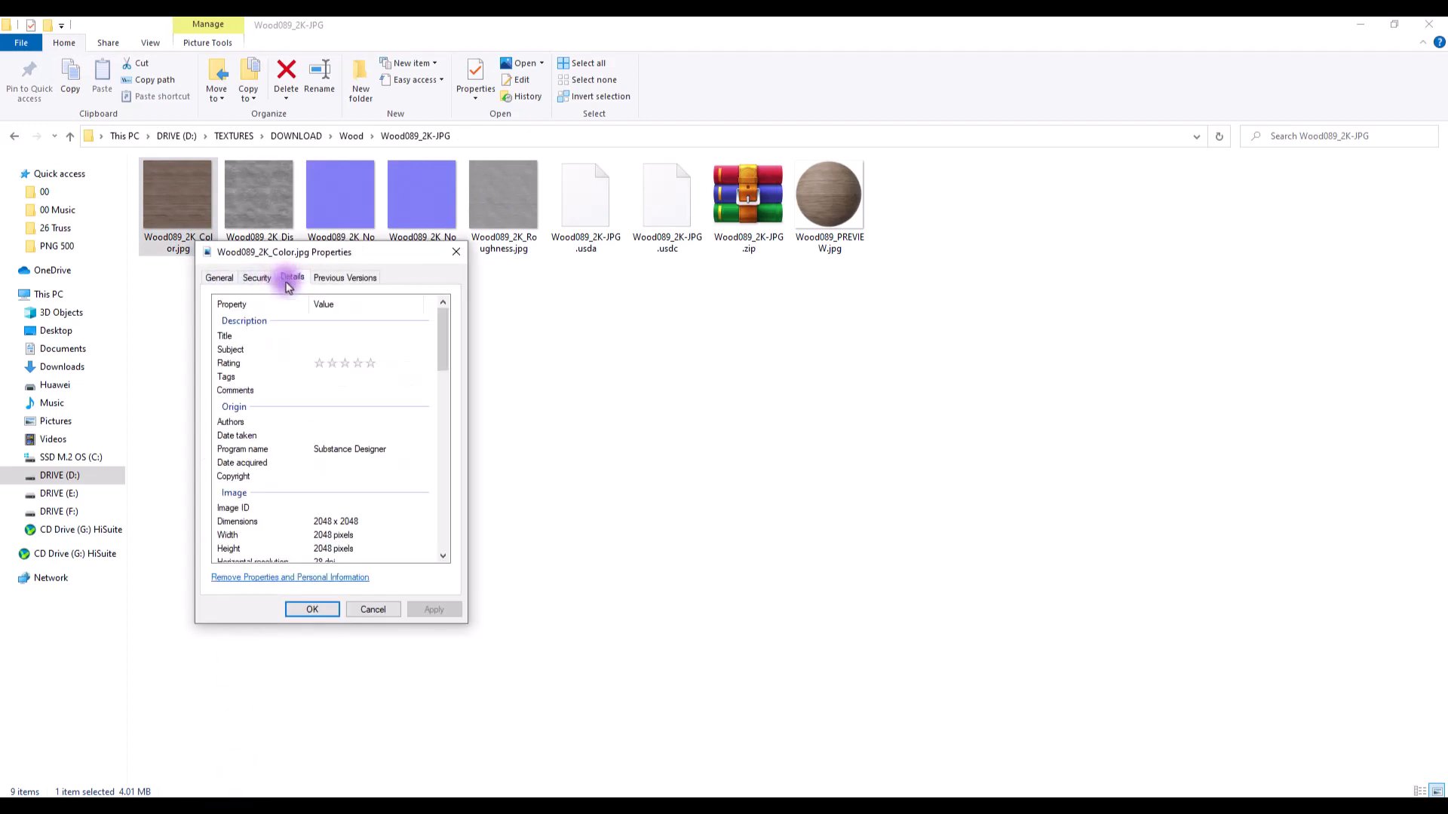
pyautogui.scroll(-1, 364, 388)
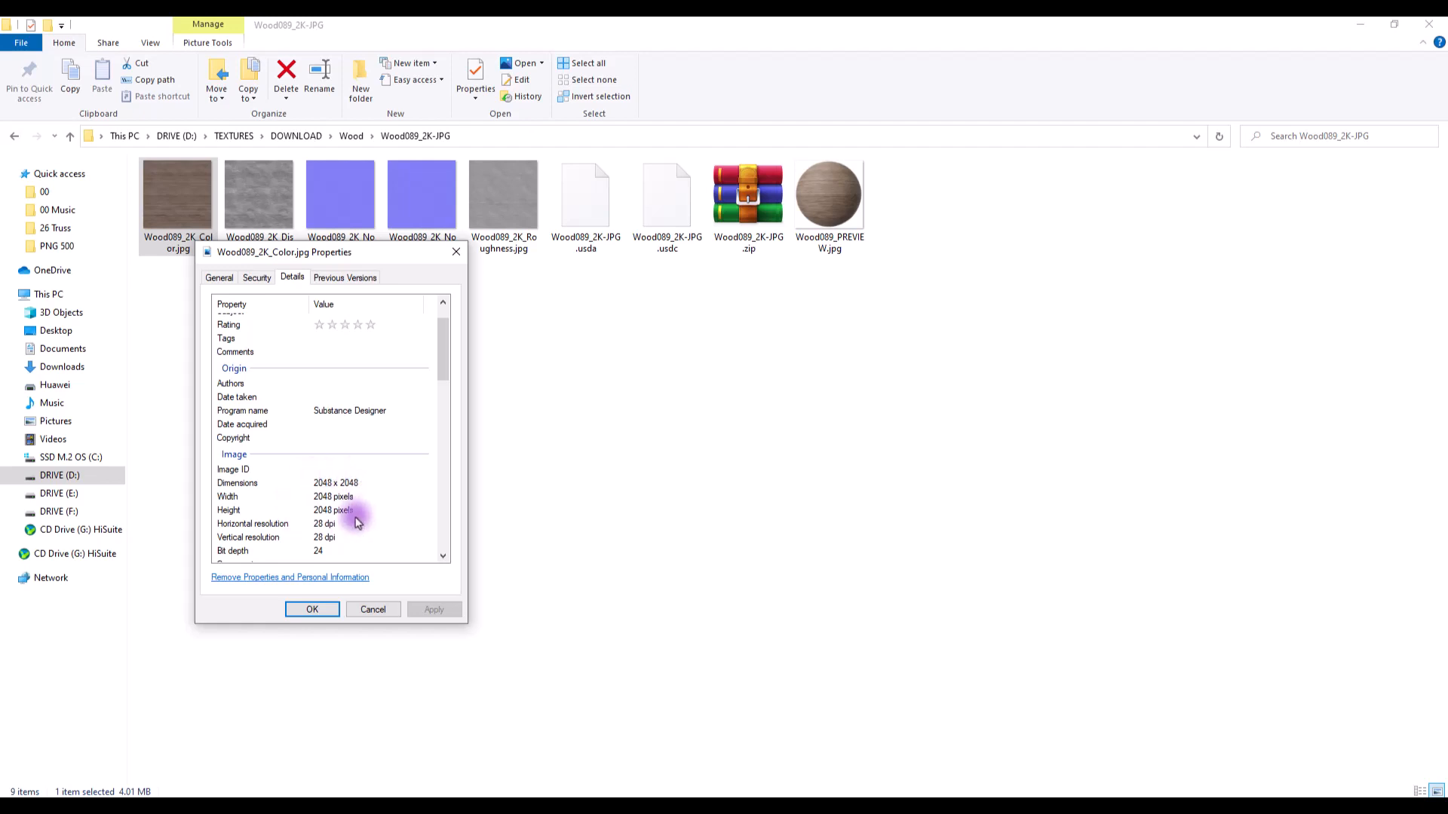
pyautogui.click(456, 252)
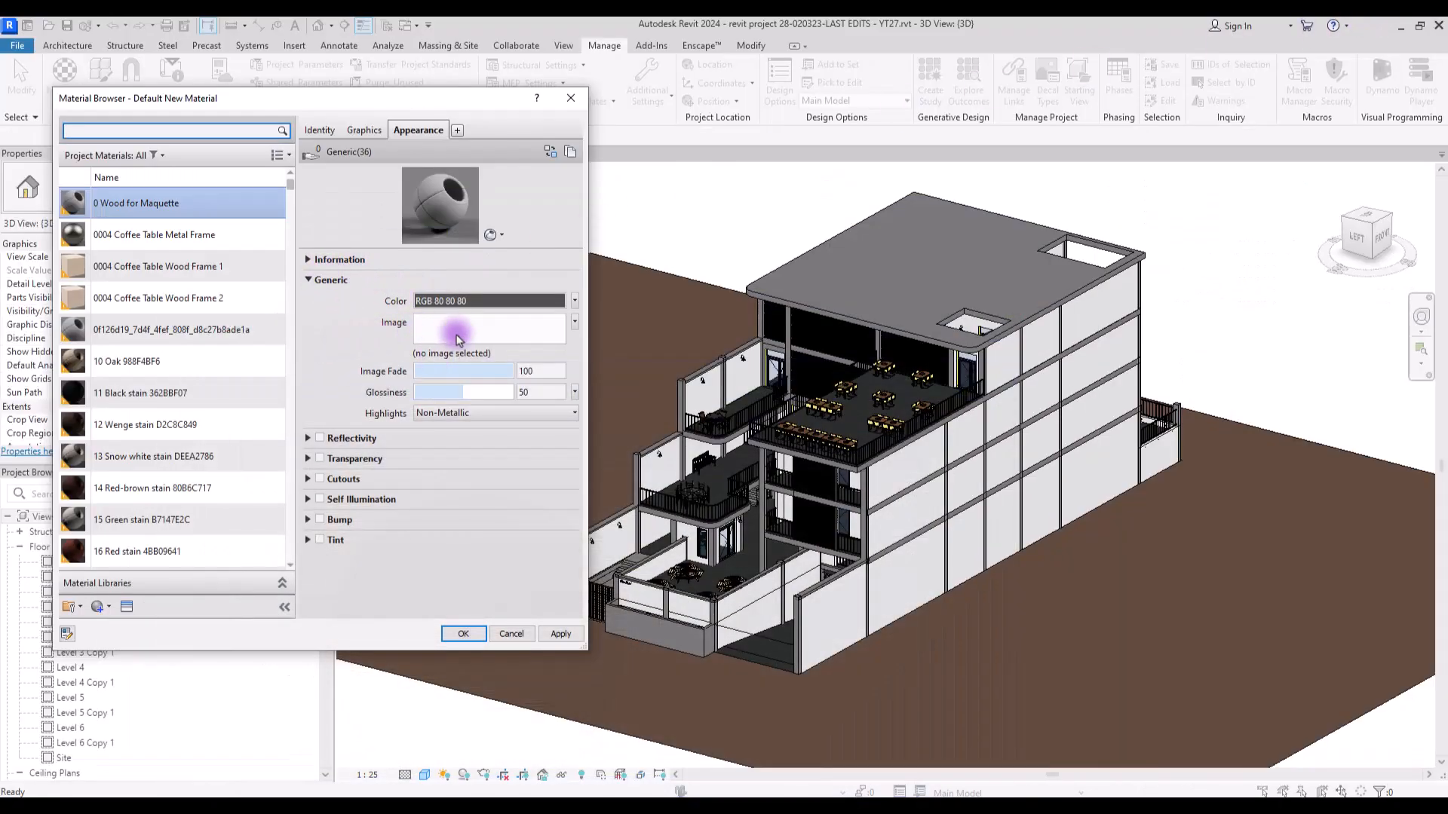
# - Back in Revit, assign Wood089_2K_Color.jpg as the generic appearance image of the 0 Wood for Maquette material
pyautogui.click(462, 331)
pyautogui.rightClick(391, 309)
pyautogui.moveTo(430, 322)
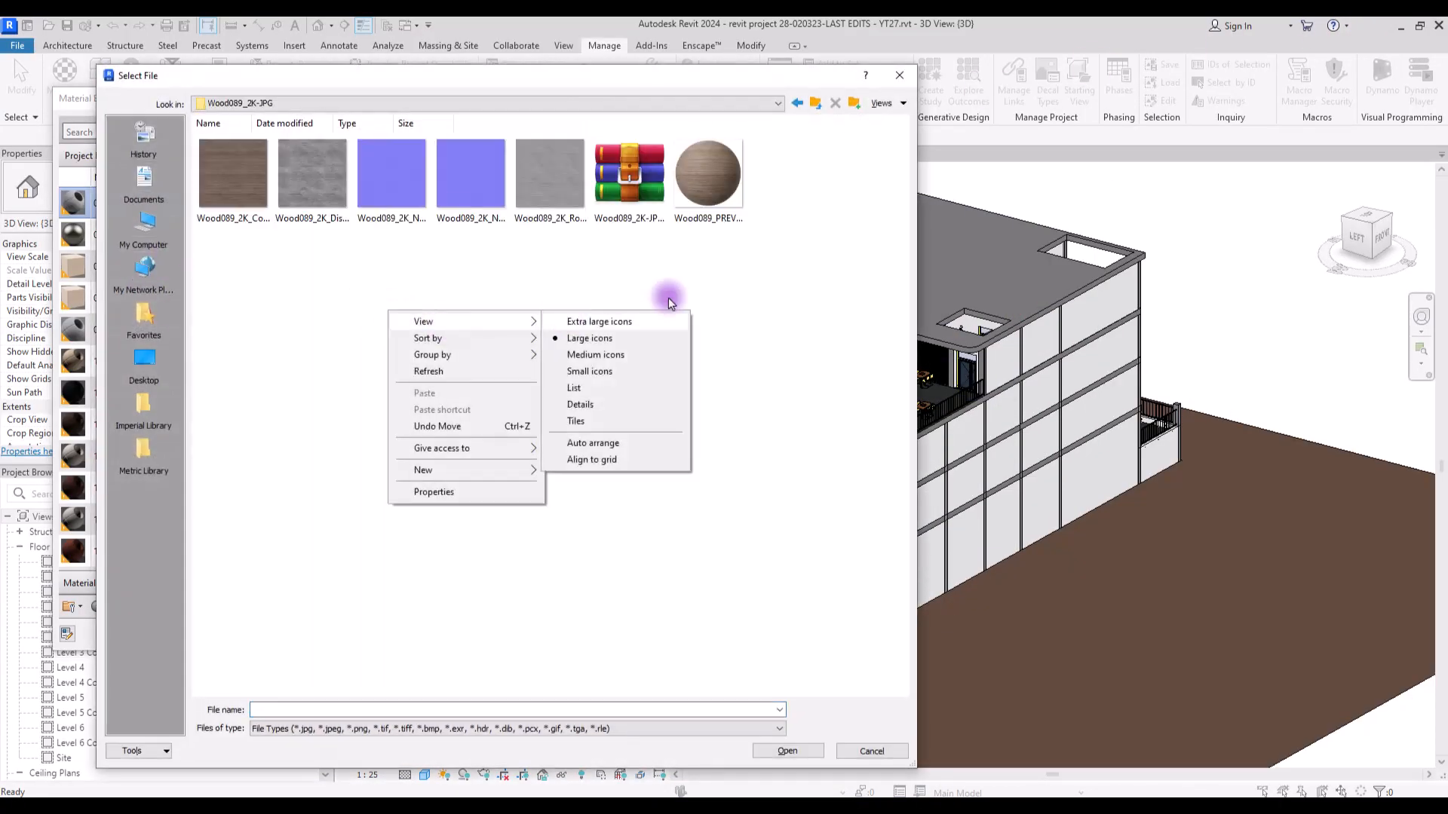
pyautogui.click(641, 322)
pyautogui.doubleClick(310, 236)
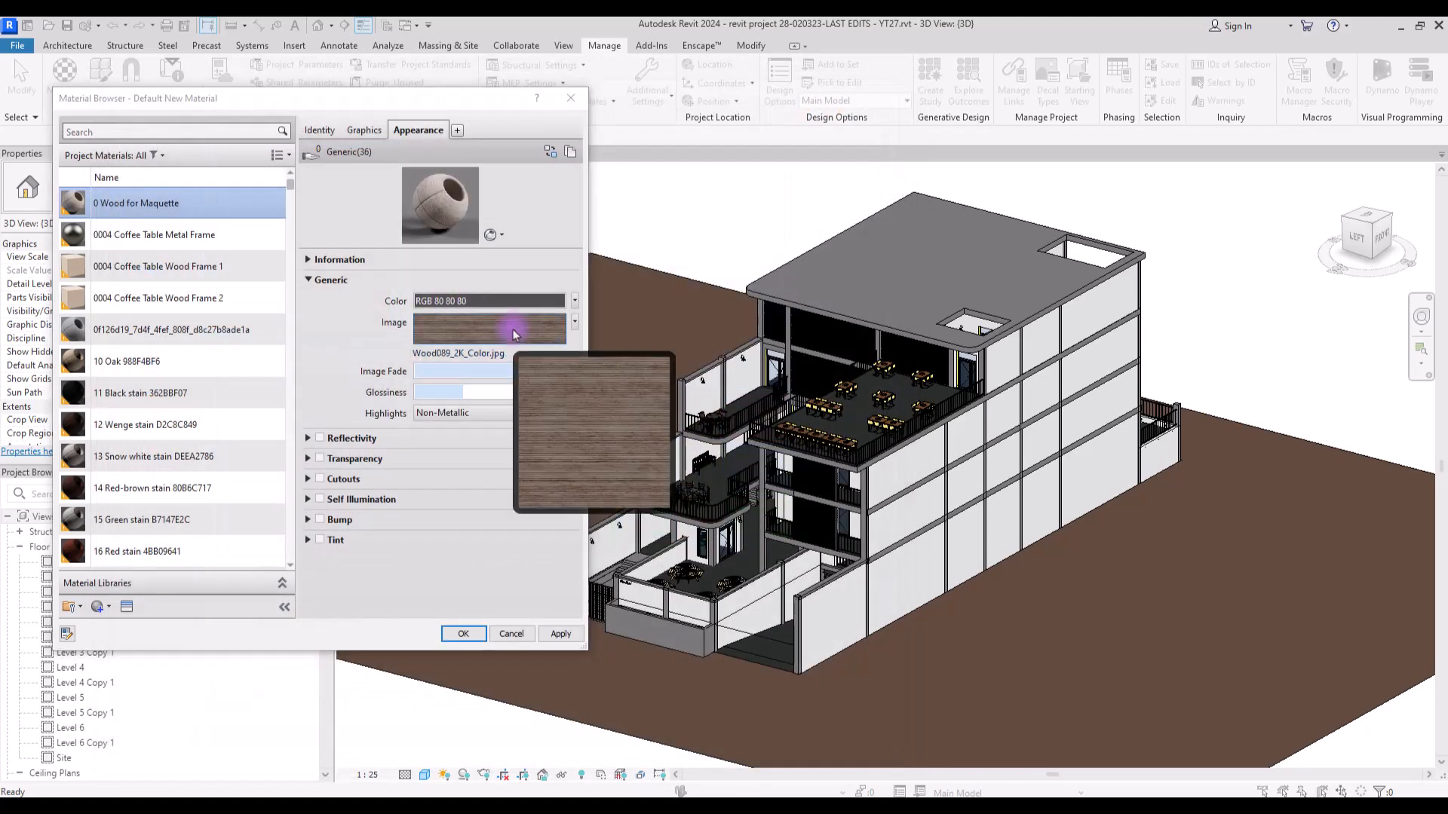
# - Set the sample size of the Wood089_2K_Color.jpg texture to 1.00 m and save the 0 Wood for Maquette material
pyautogui.click(513, 330)
pyautogui.click(232, 544)
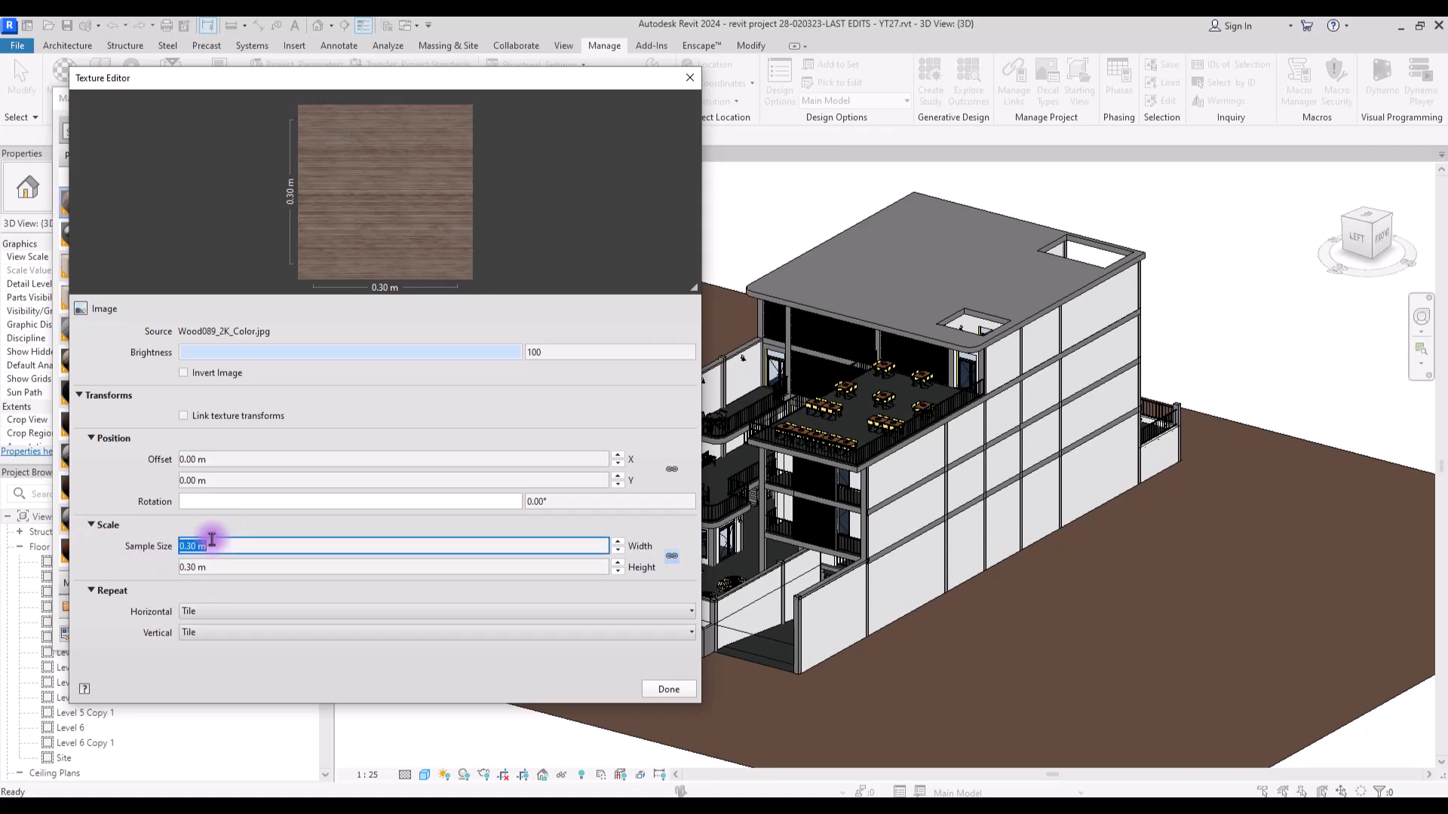
pyautogui.click(136, 549)
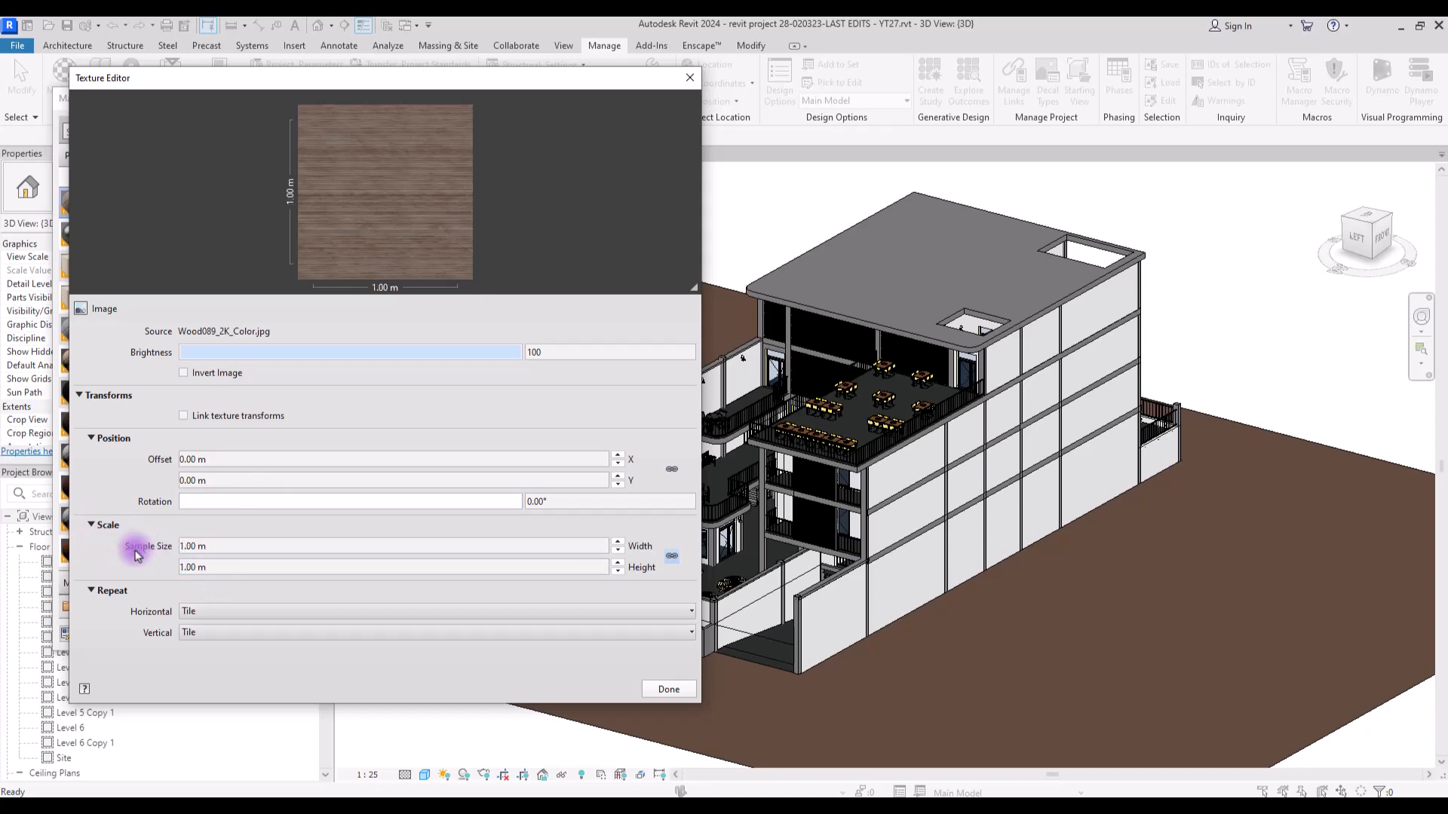
pyautogui.click(677, 684)
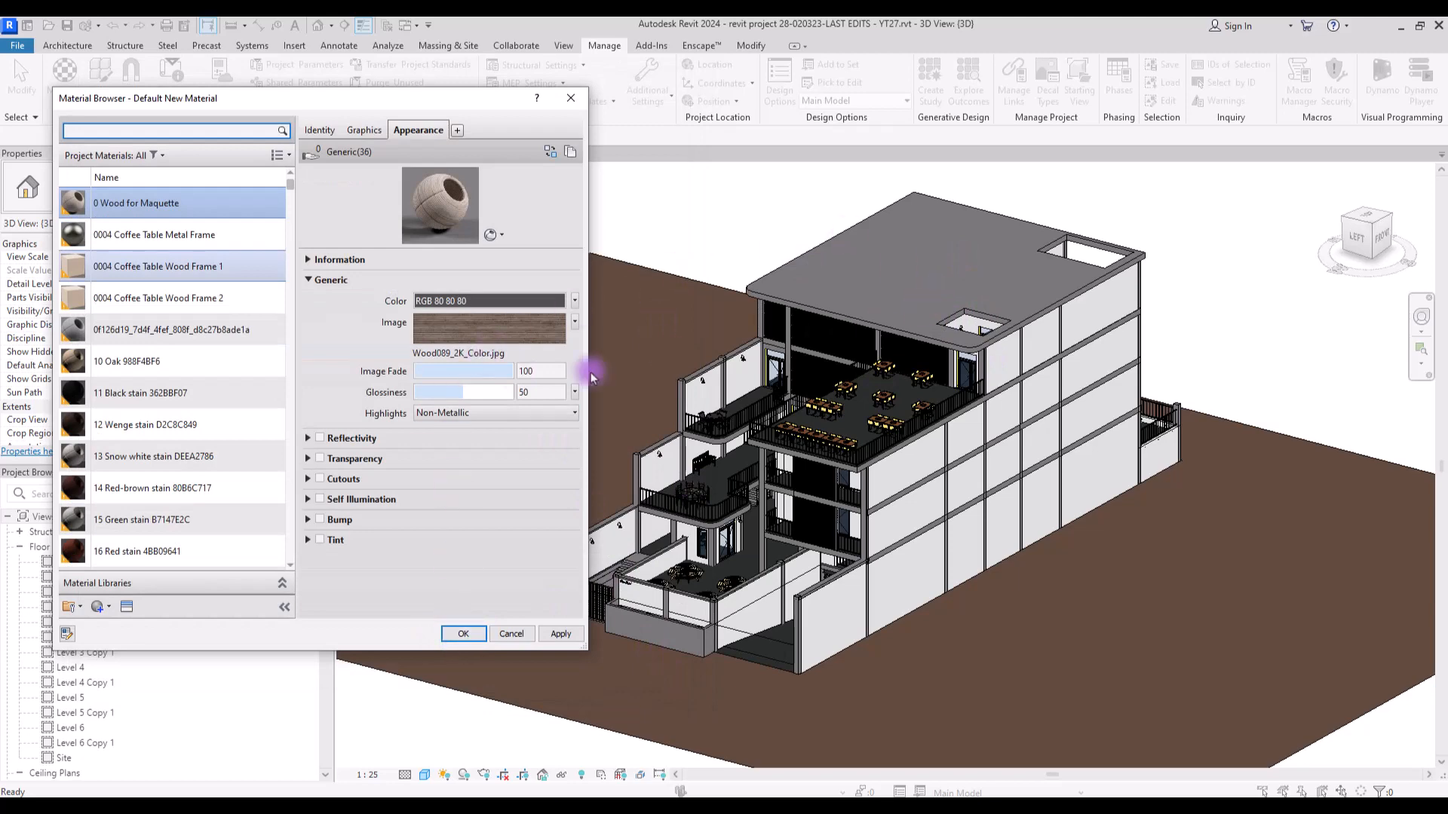
pyautogui.click(463, 633)
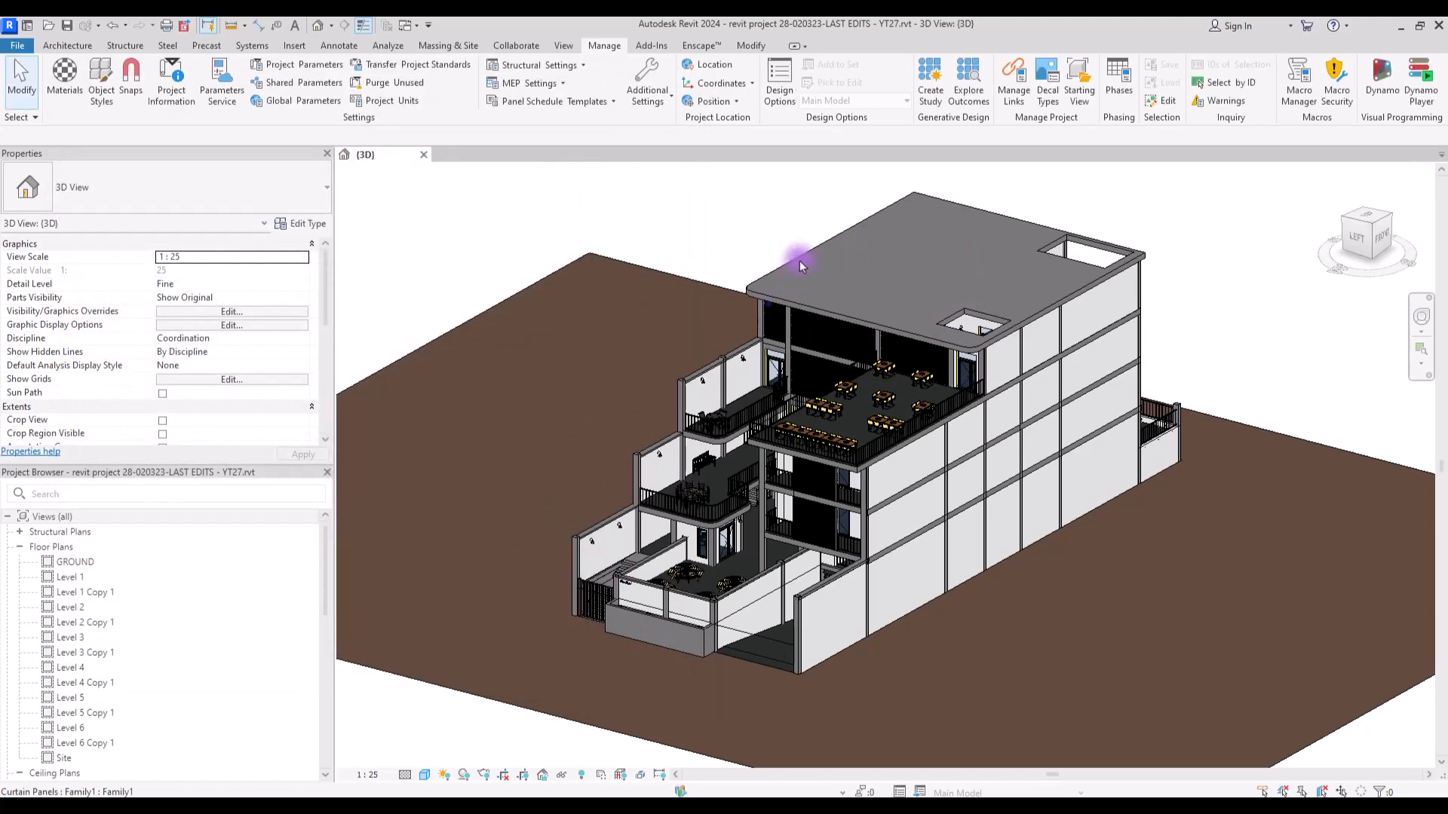
# - Assign the 0 Wood for Maquette material to the Finish 1 layer in the building's roof type structure
pyautogui.click(805, 253)
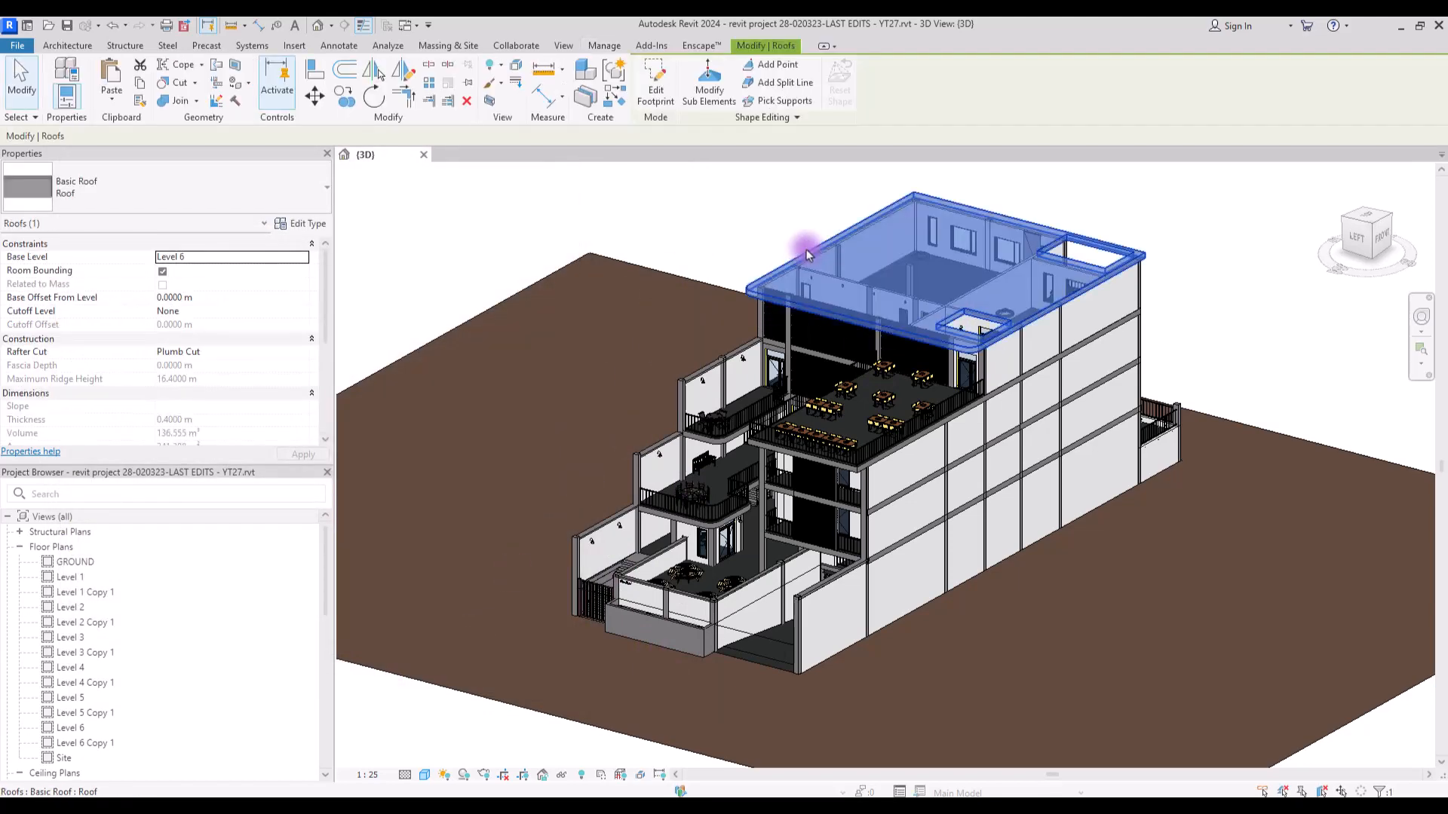
pyautogui.click(301, 224)
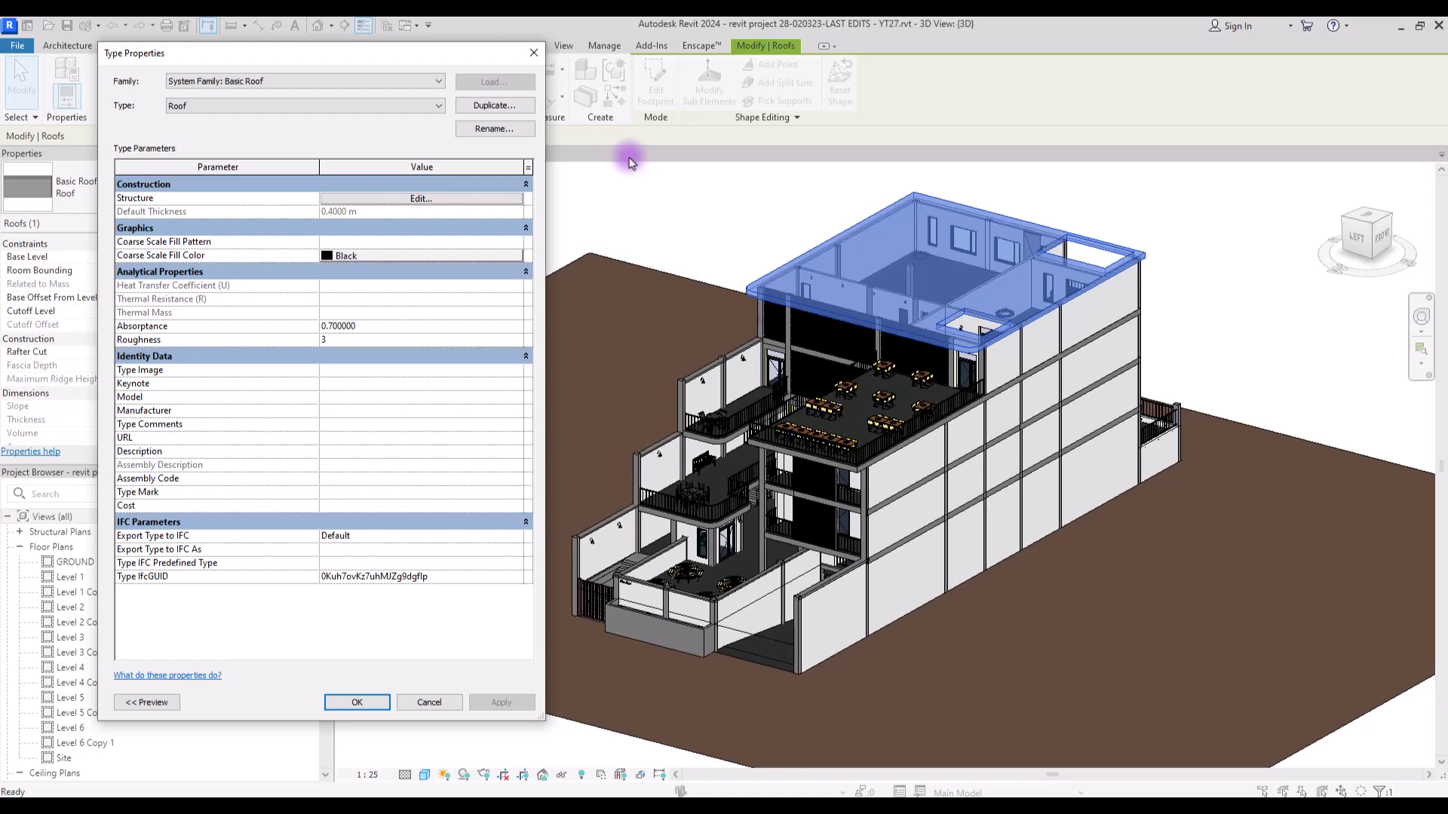
pyautogui.click(367, 198)
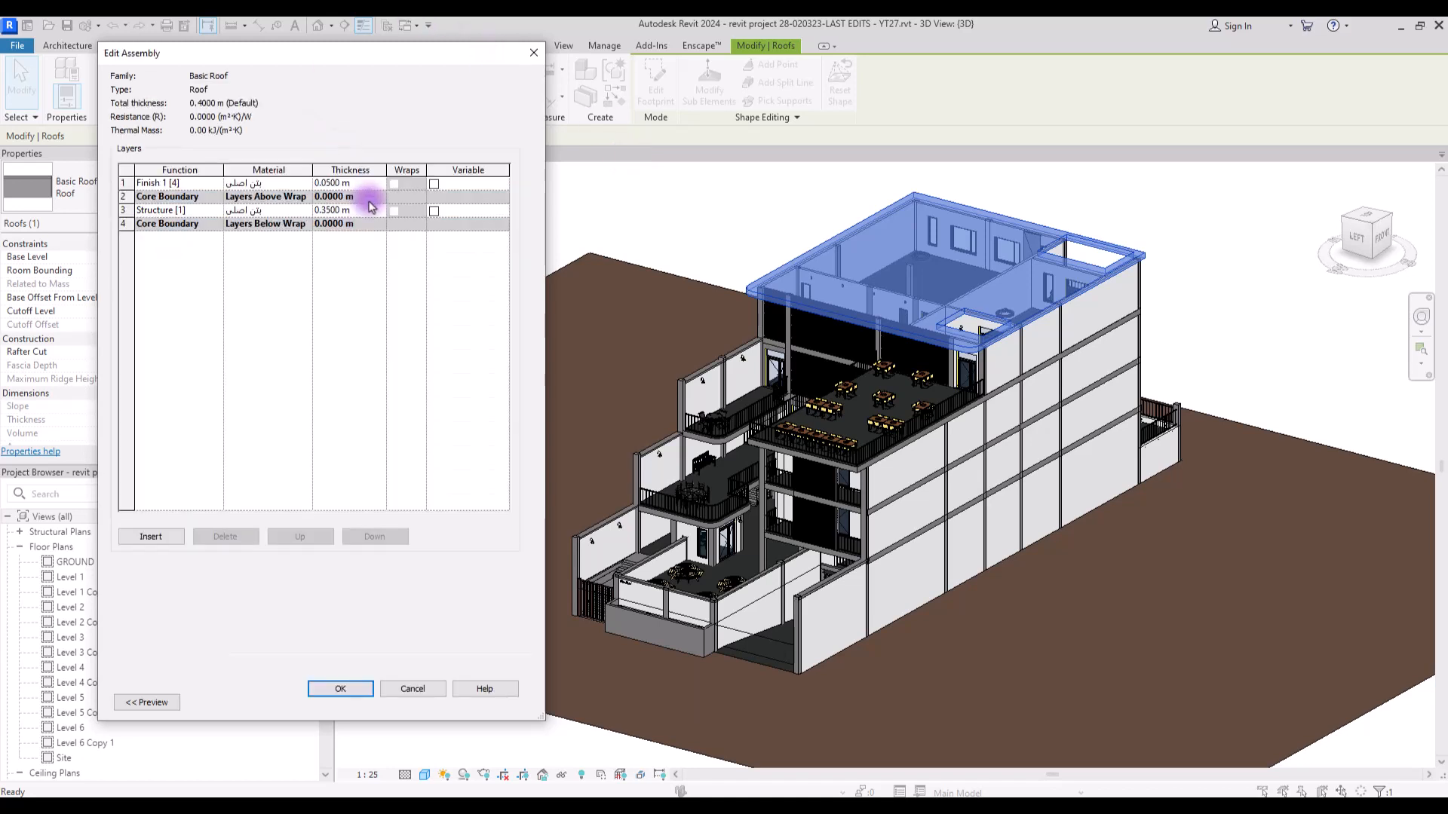
pyautogui.click(308, 186)
pyautogui.click(106, 266)
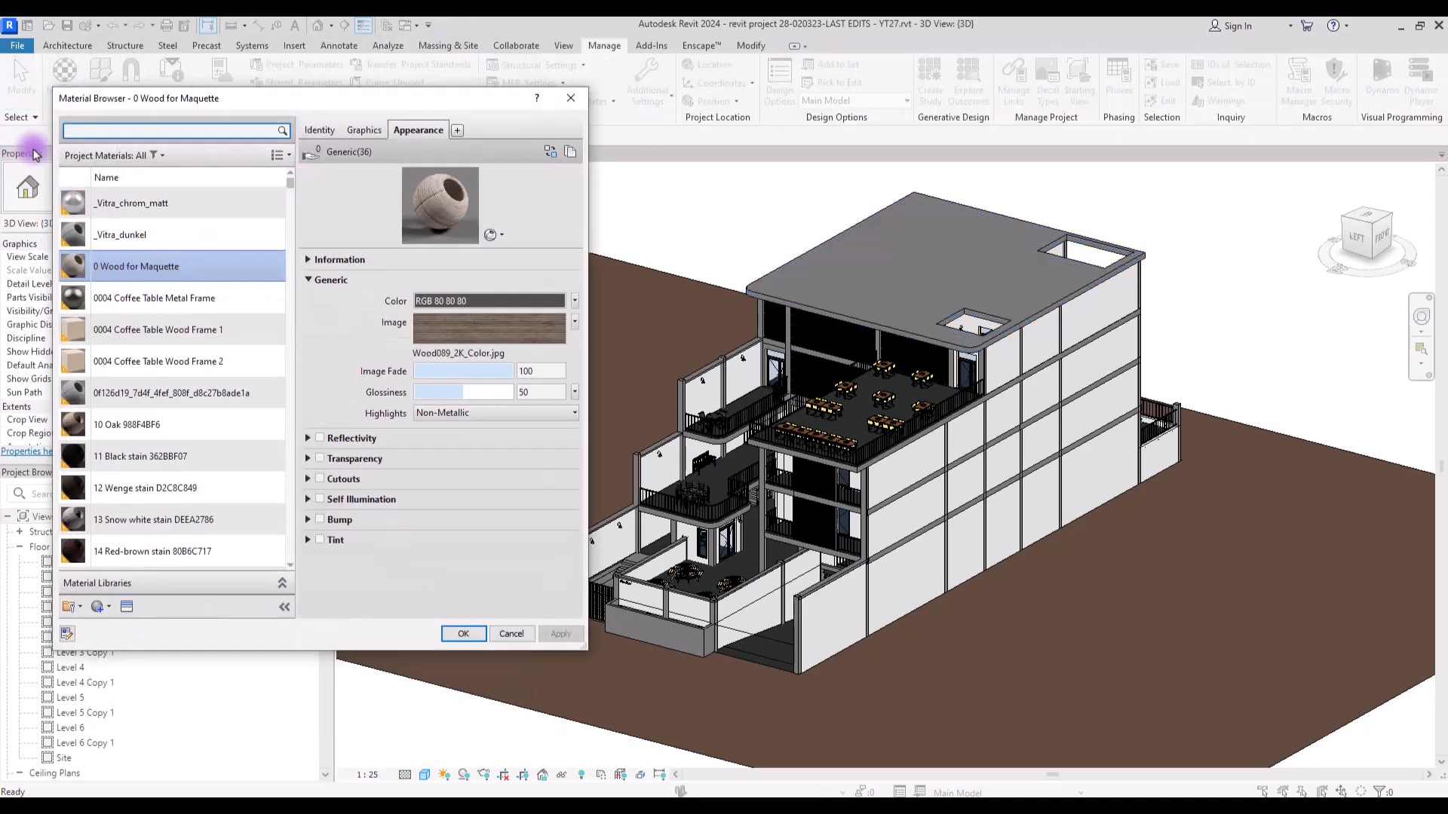
# - Try using the render appearance for the shading colour of the 0 Wood for Maquette material
pyautogui.click(363, 131)
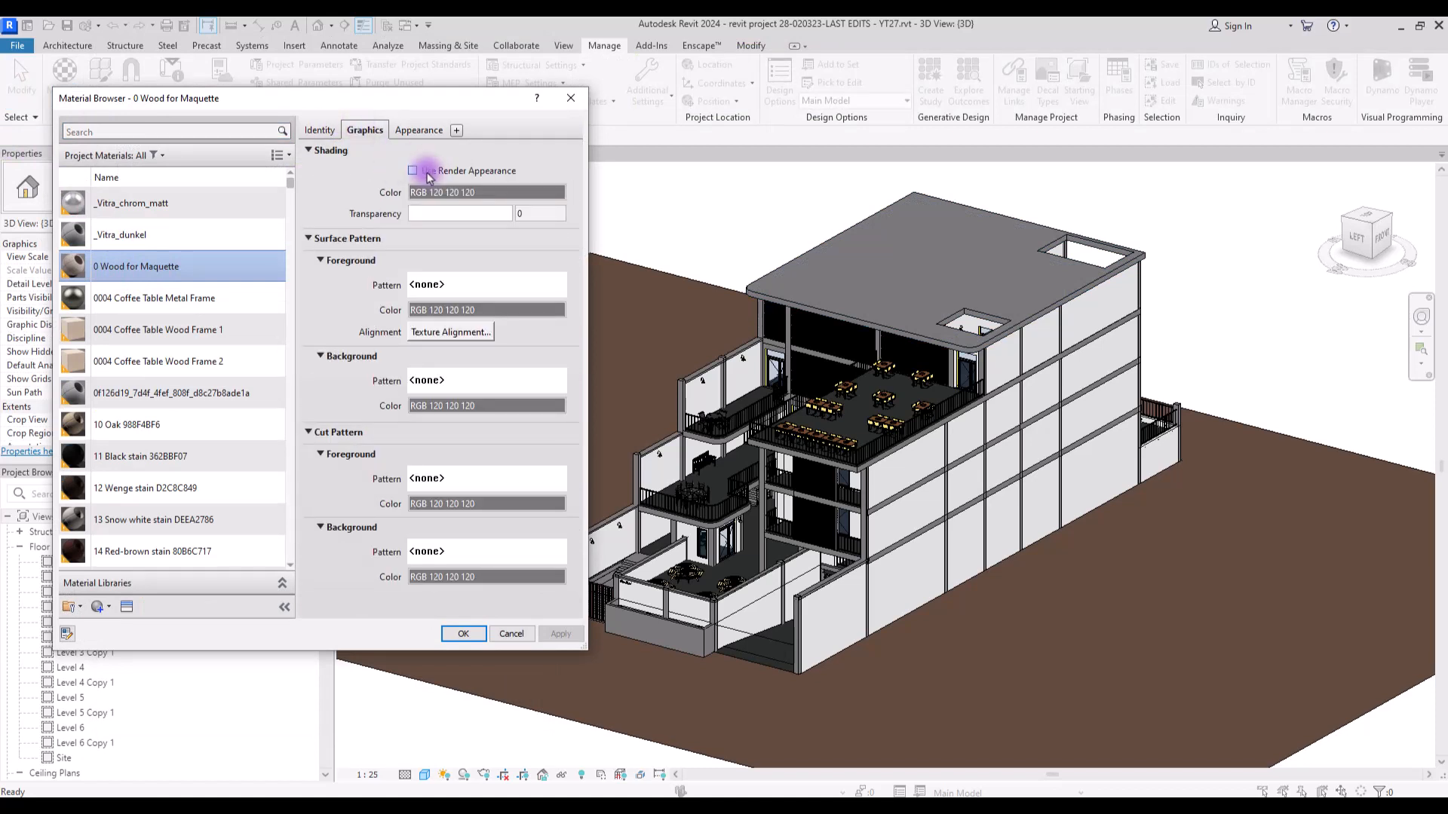
pyautogui.click(434, 173)
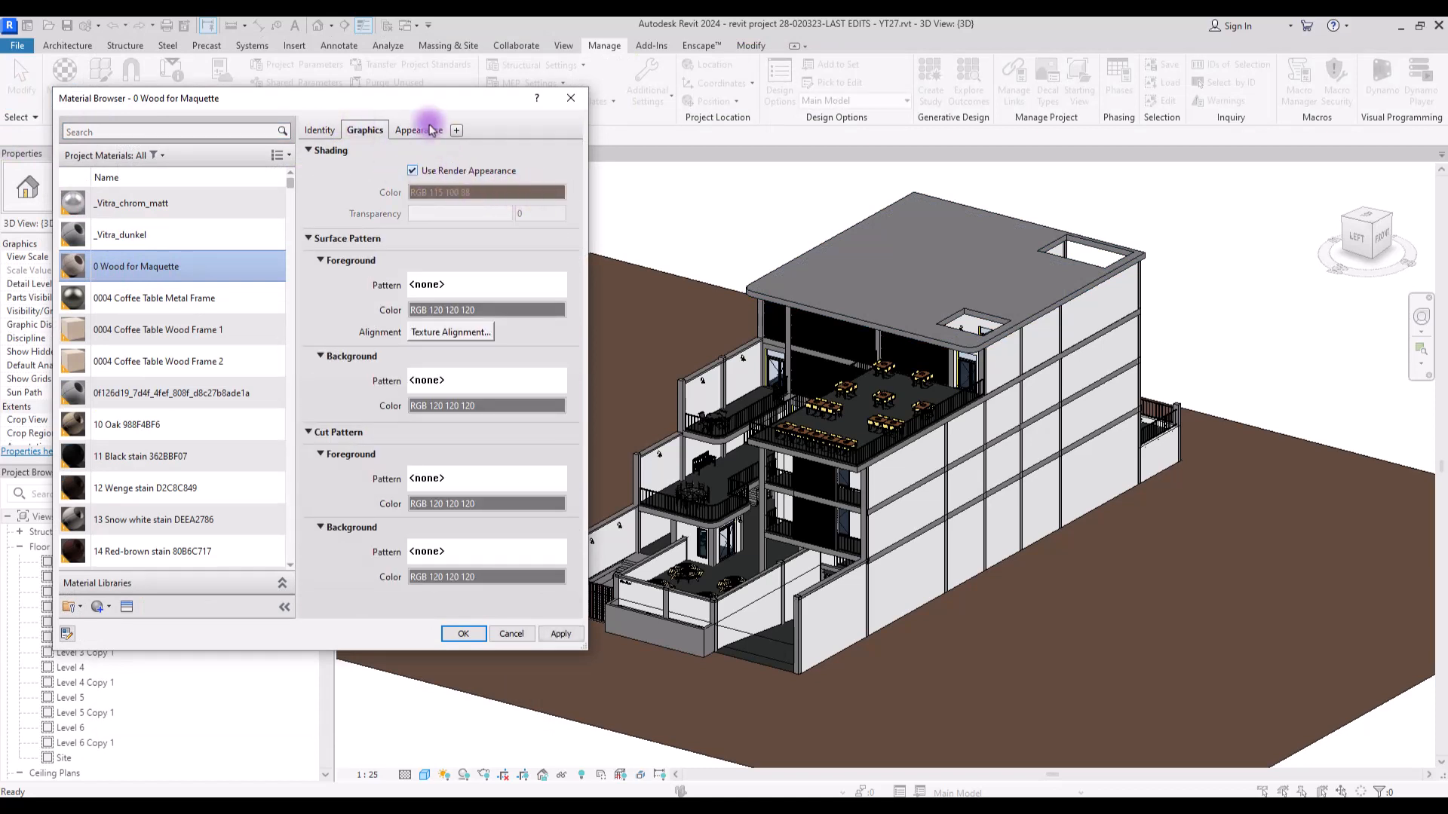
pyautogui.click(419, 130)
pyautogui.click(365, 129)
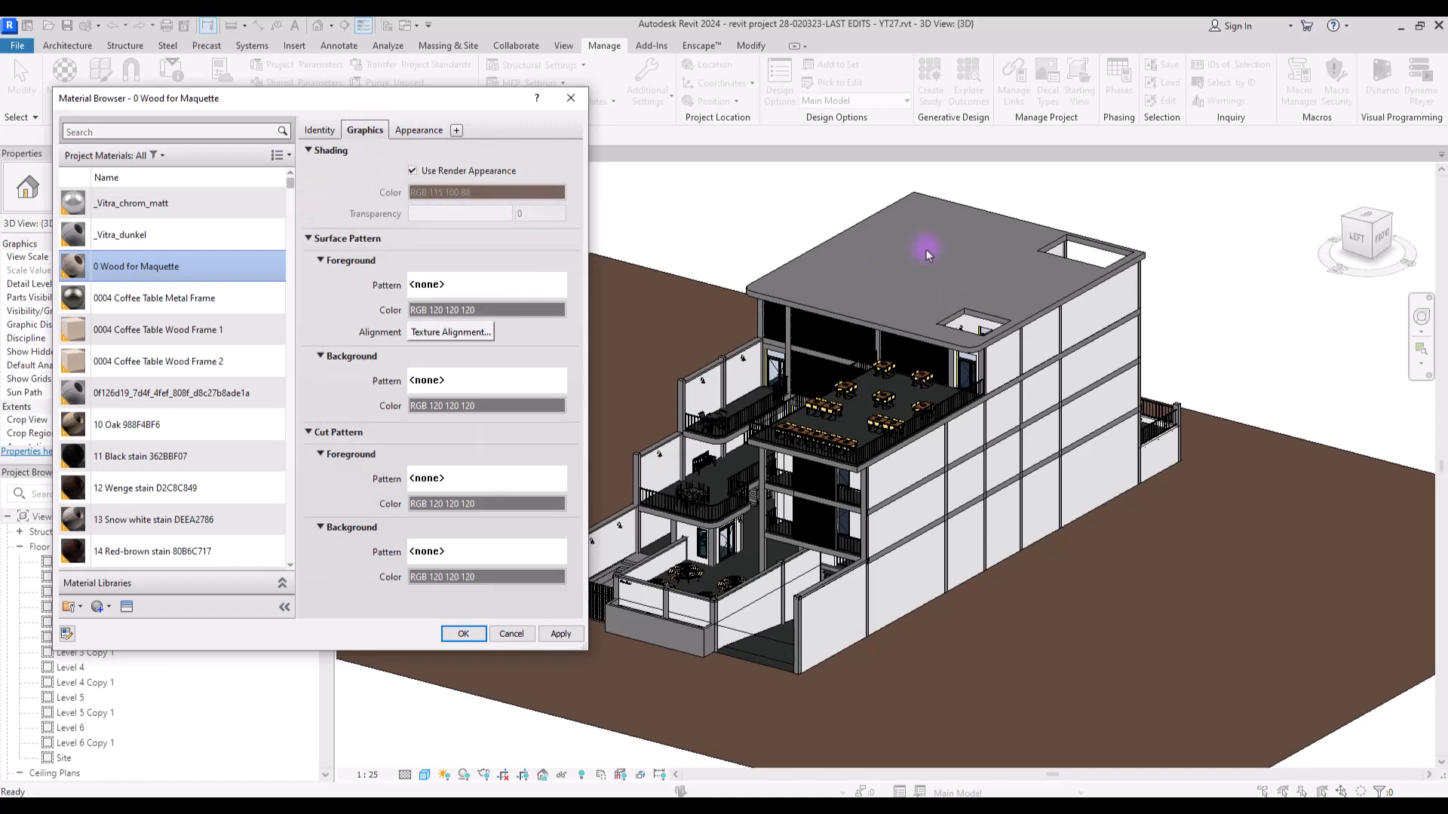
# - Turn off the render appearance for 0 Wood for Maquette shading and set its shading colour to orange RGB 255-128-64
pyautogui.click(414, 170)
pyautogui.click(494, 192)
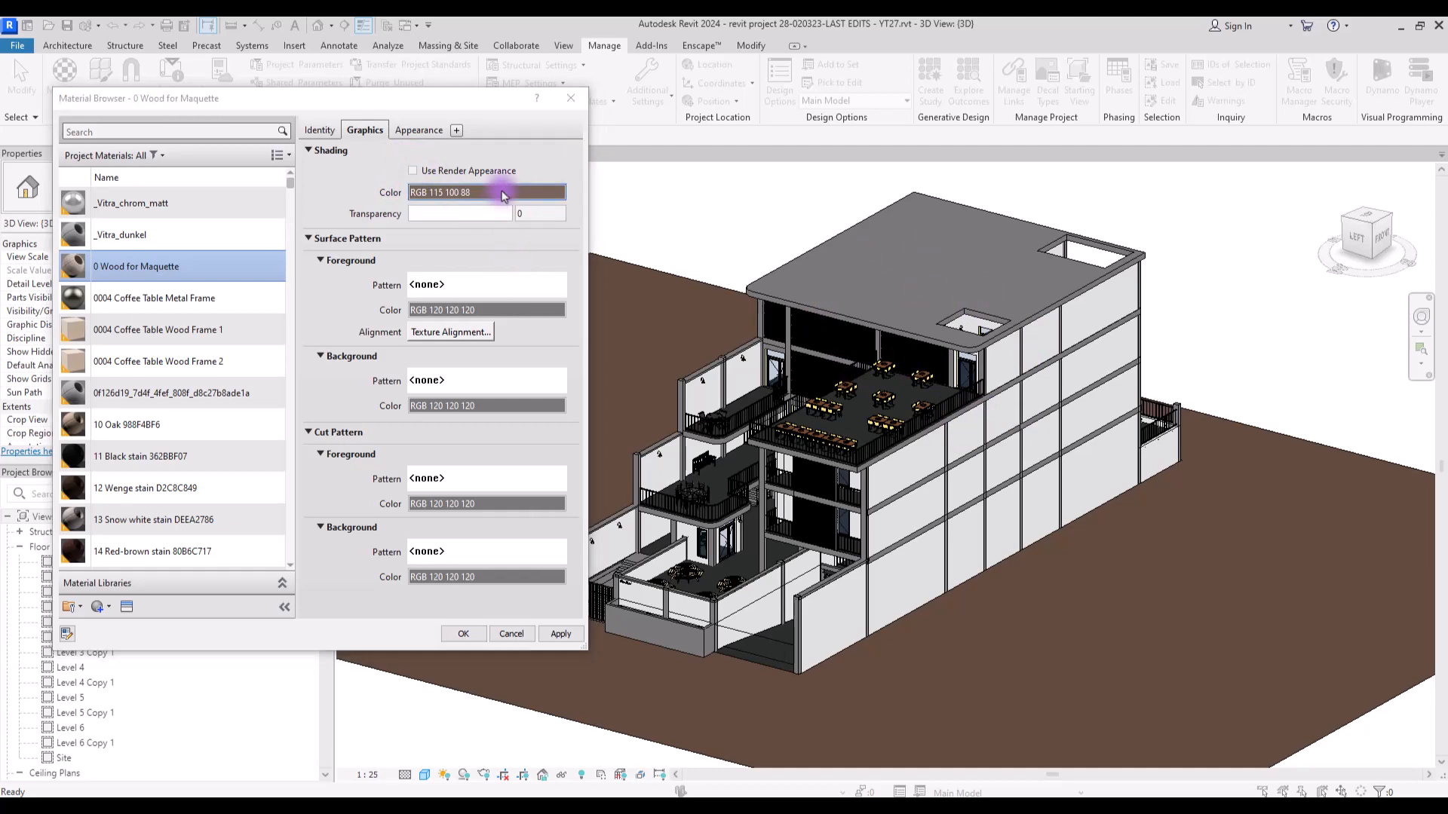
pyautogui.click(183, 300)
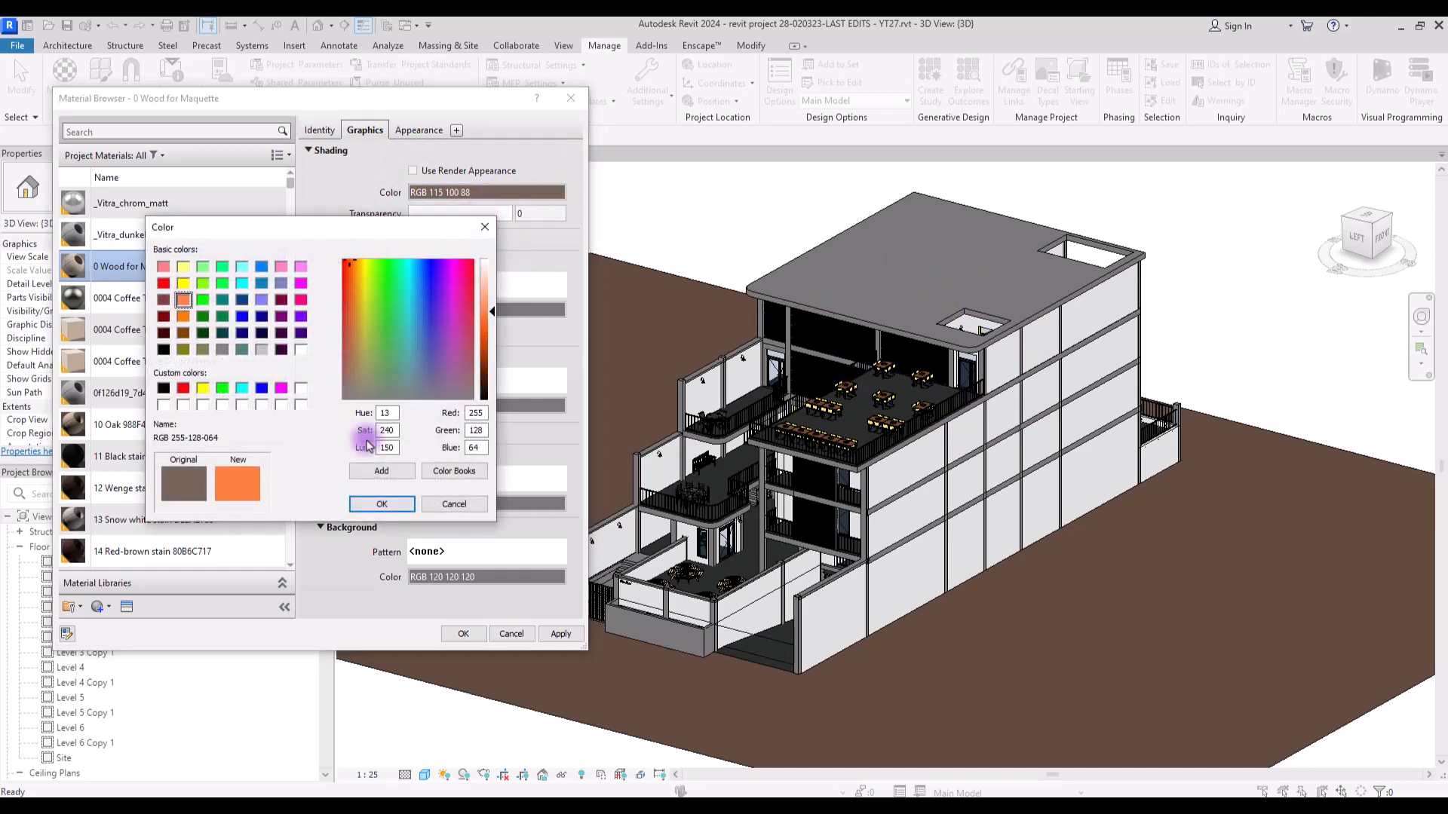
pyautogui.click(383, 503)
pyautogui.click(560, 635)
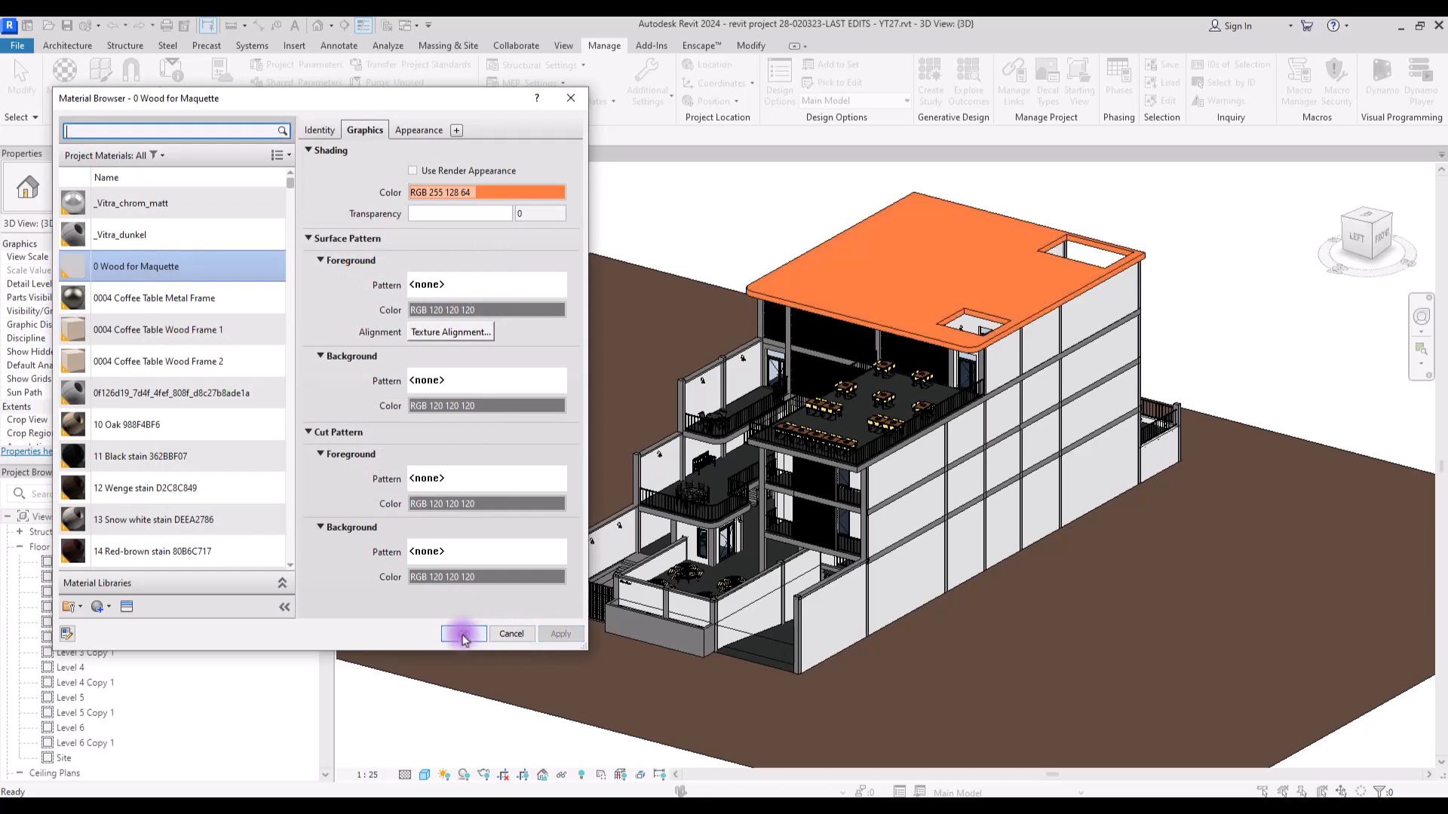
pyautogui.click(463, 633)
# - Switch the 3D view to the Realistic visual style and examine the wood texture on the roof up close
pyautogui.click(425, 775)
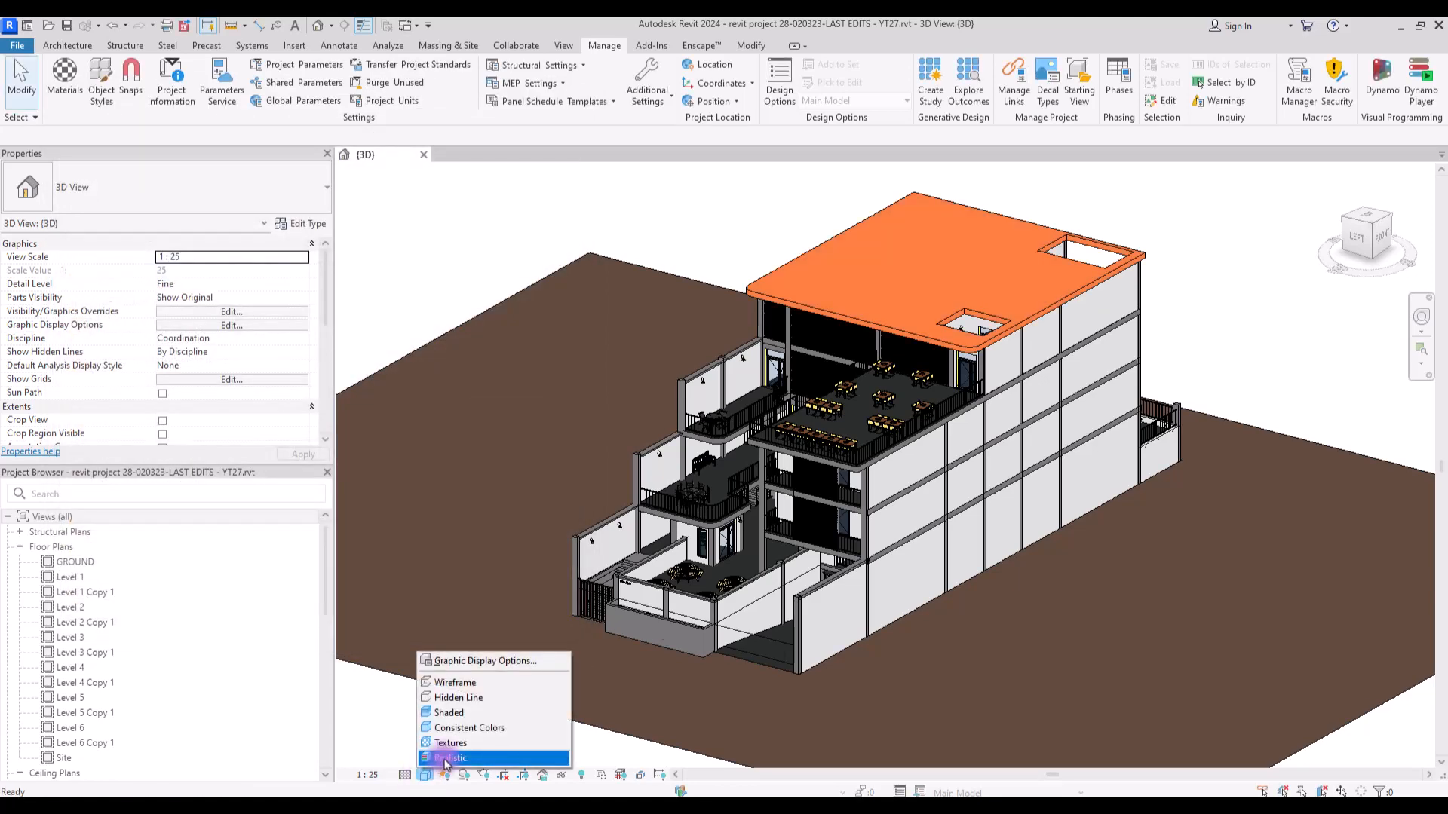
pyautogui.click(446, 760)
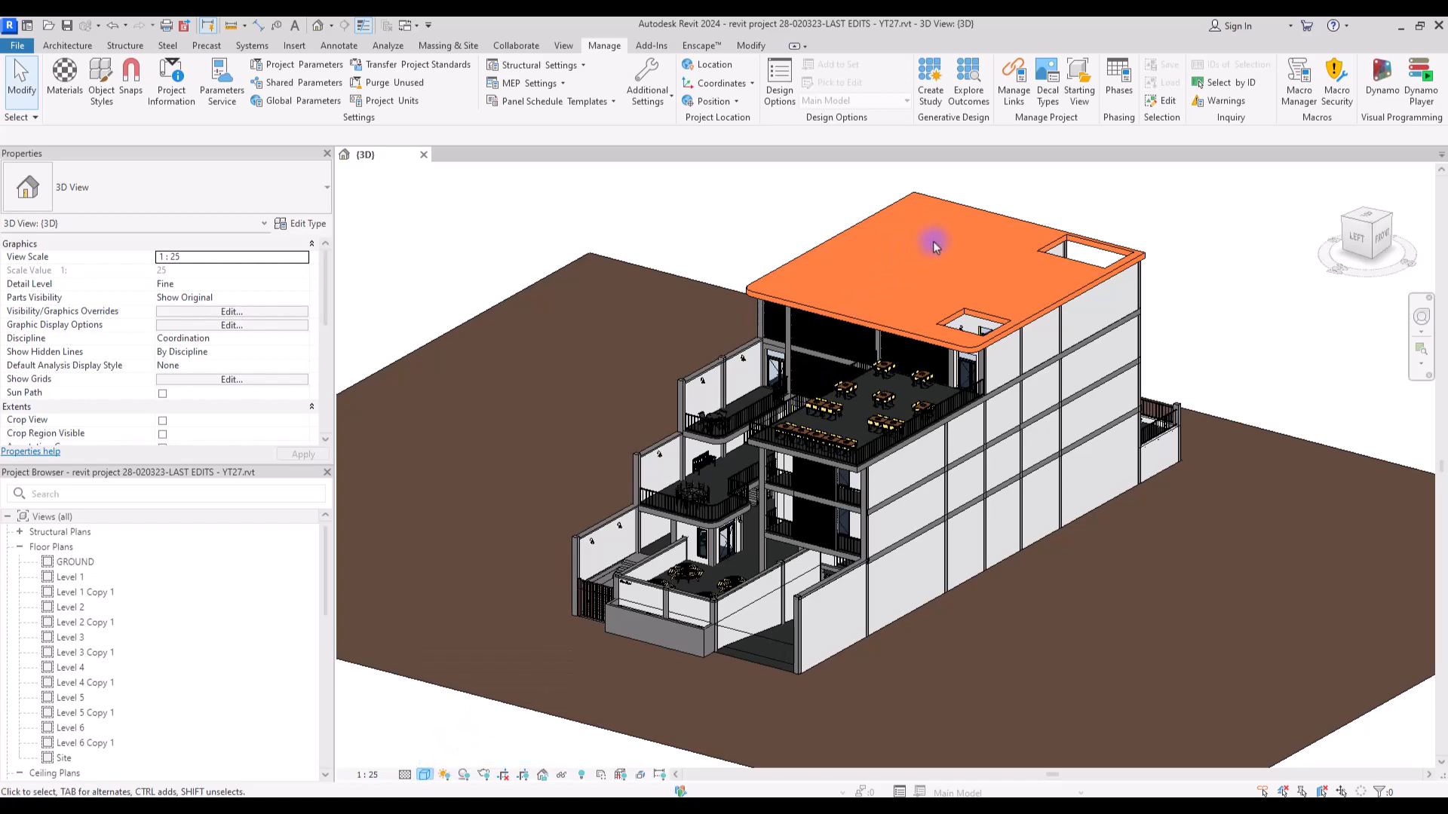
pyautogui.scroll(8, 934, 247)
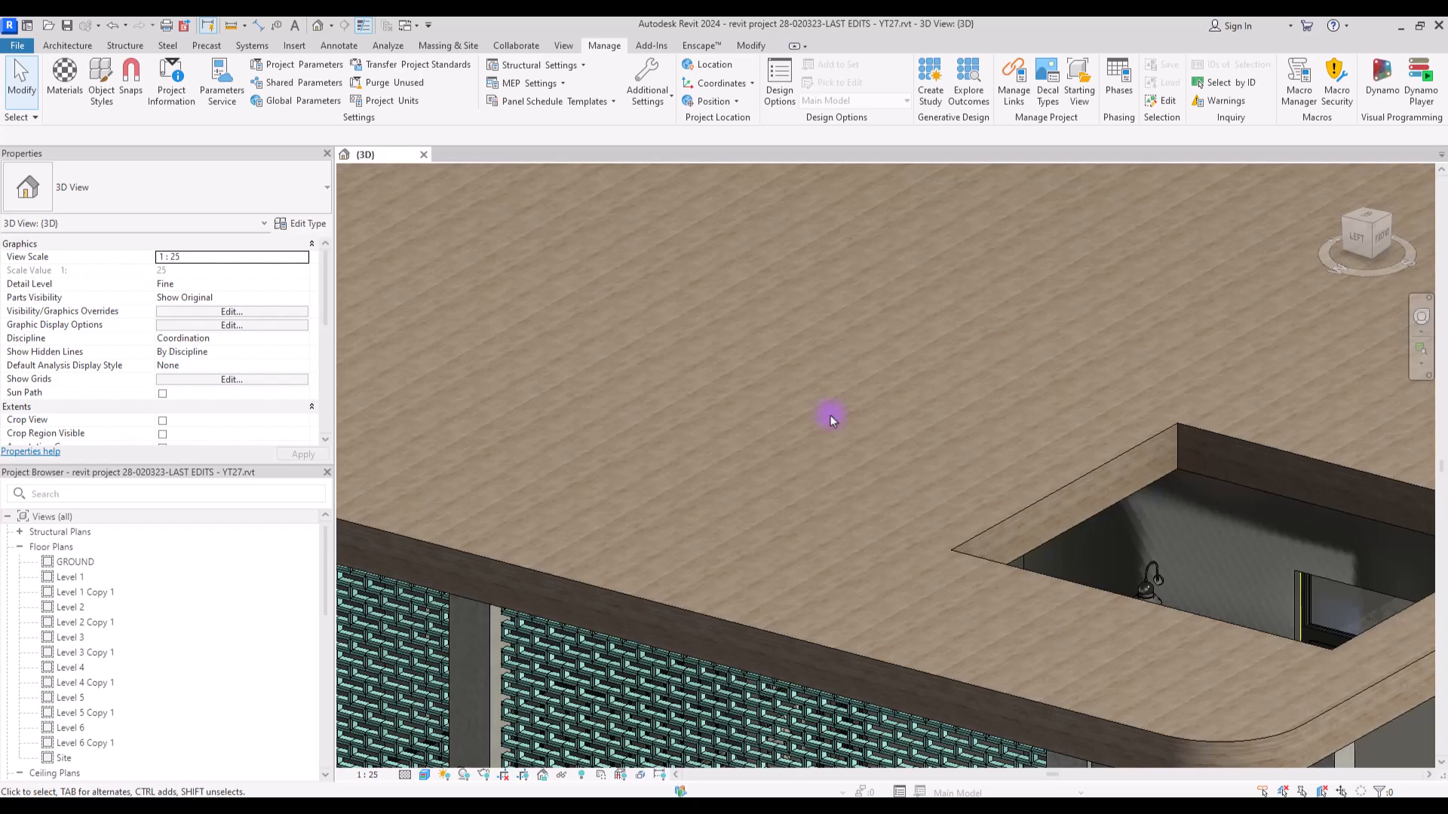
pyautogui.scroll(-8, 830, 420)
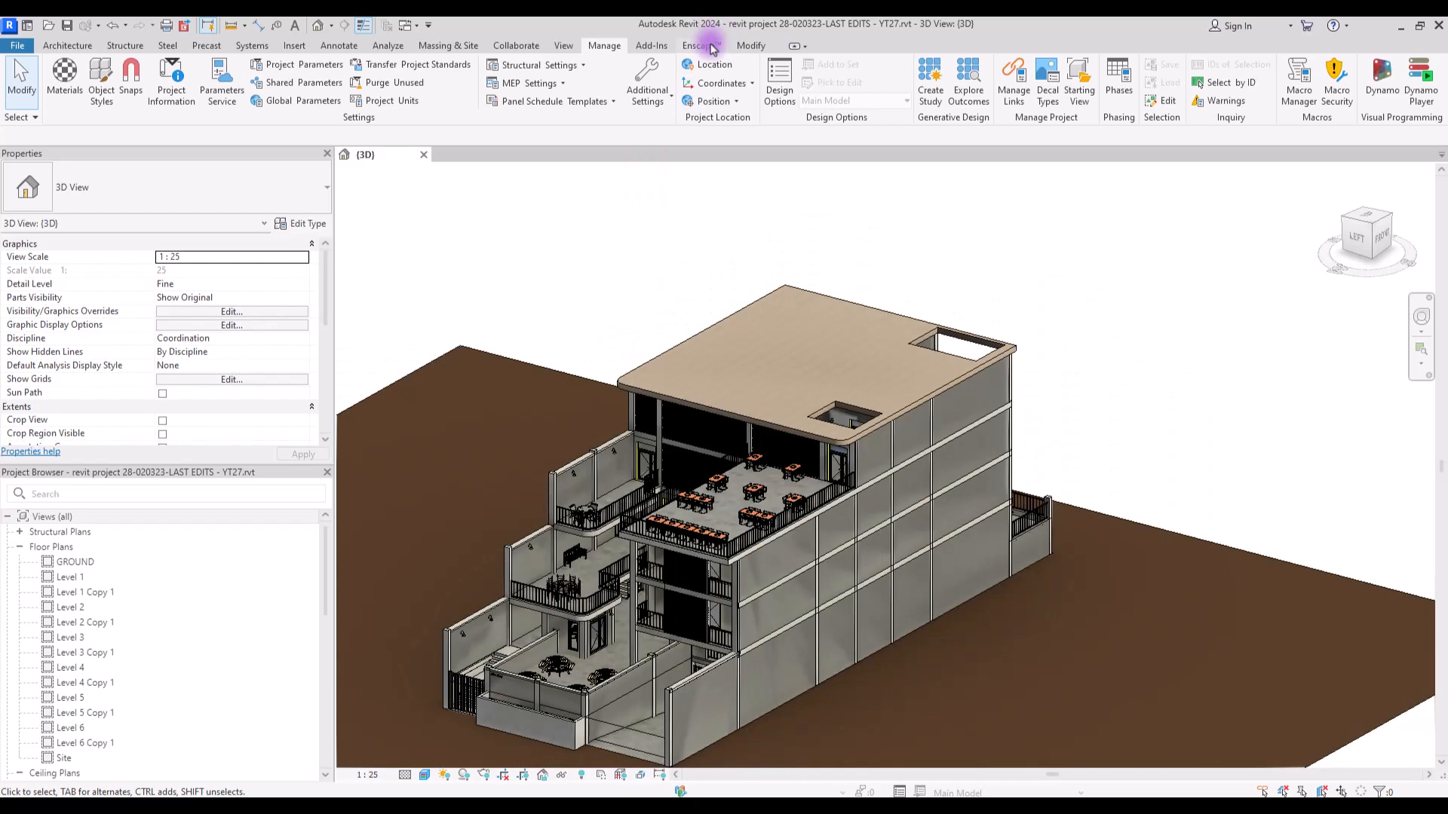
# - Start Enscape with a close view of the roof and set the Revit 3D view's visual style to Consistent Colors
pyautogui.click(701, 45)
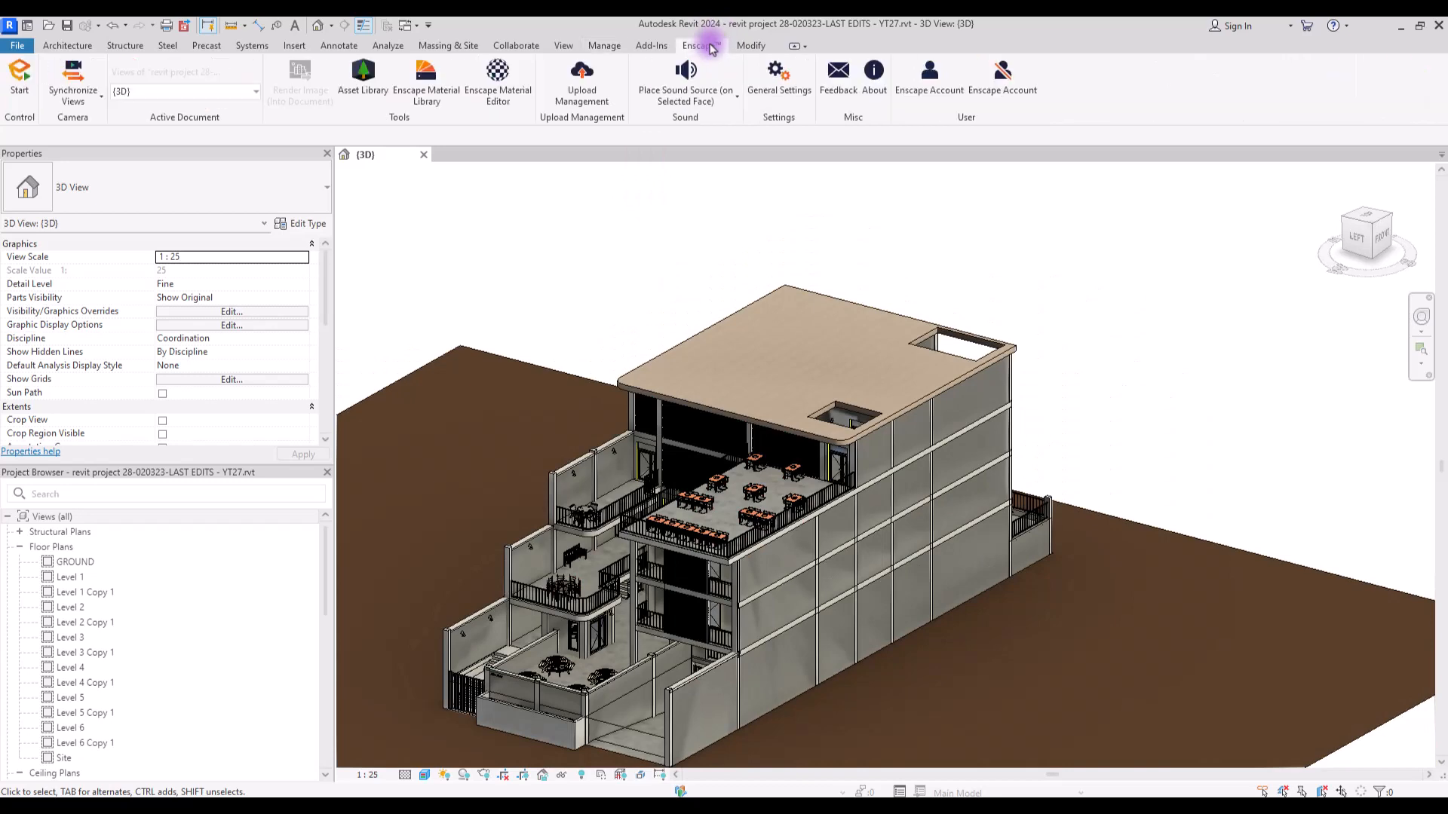
pyautogui.click(16, 77)
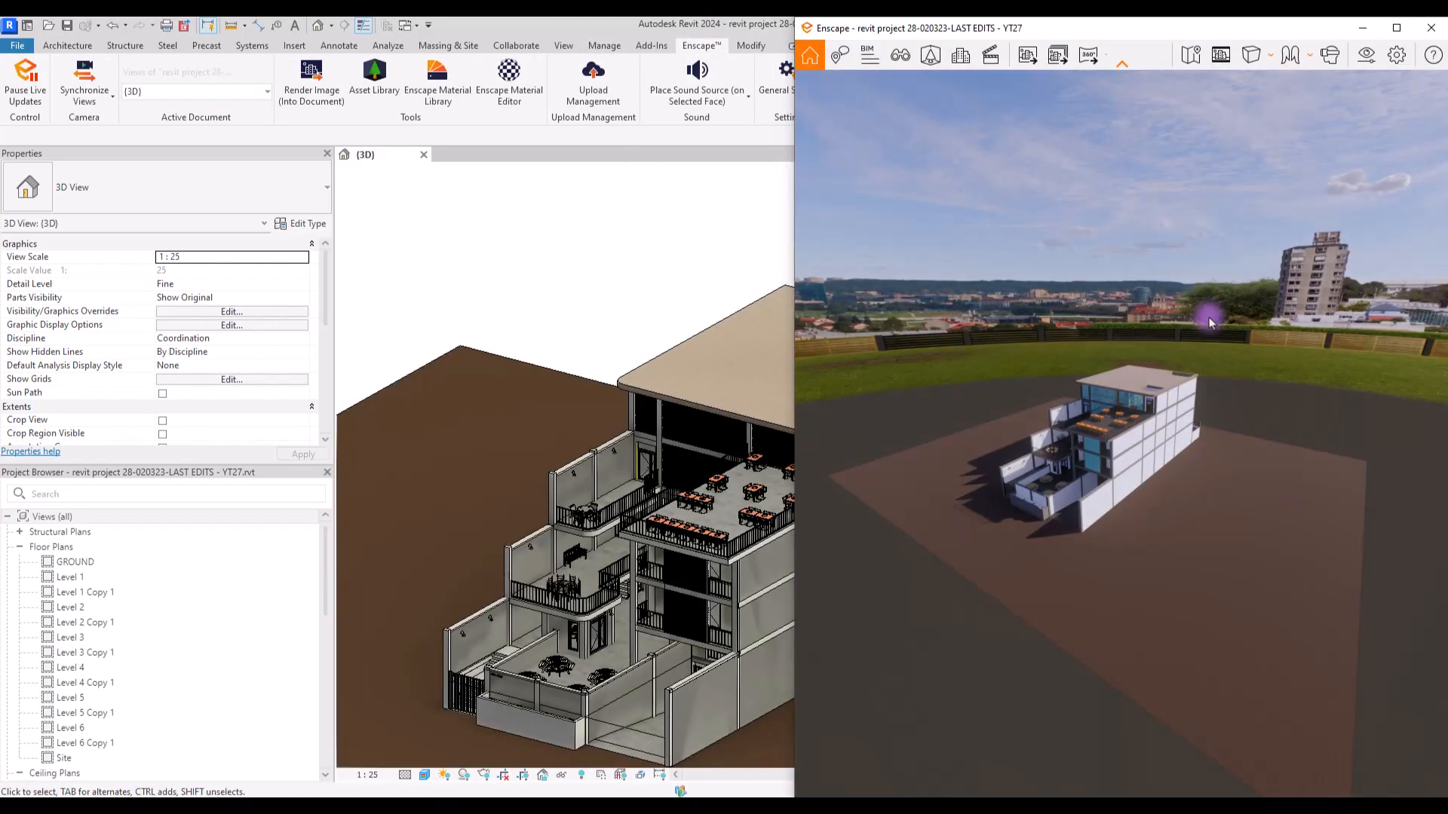
pyautogui.scroll(5, 1096, 506)
pyautogui.moveTo(1096, 507); pyautogui.dragTo(1039, 525)
pyautogui.click(428, 756)
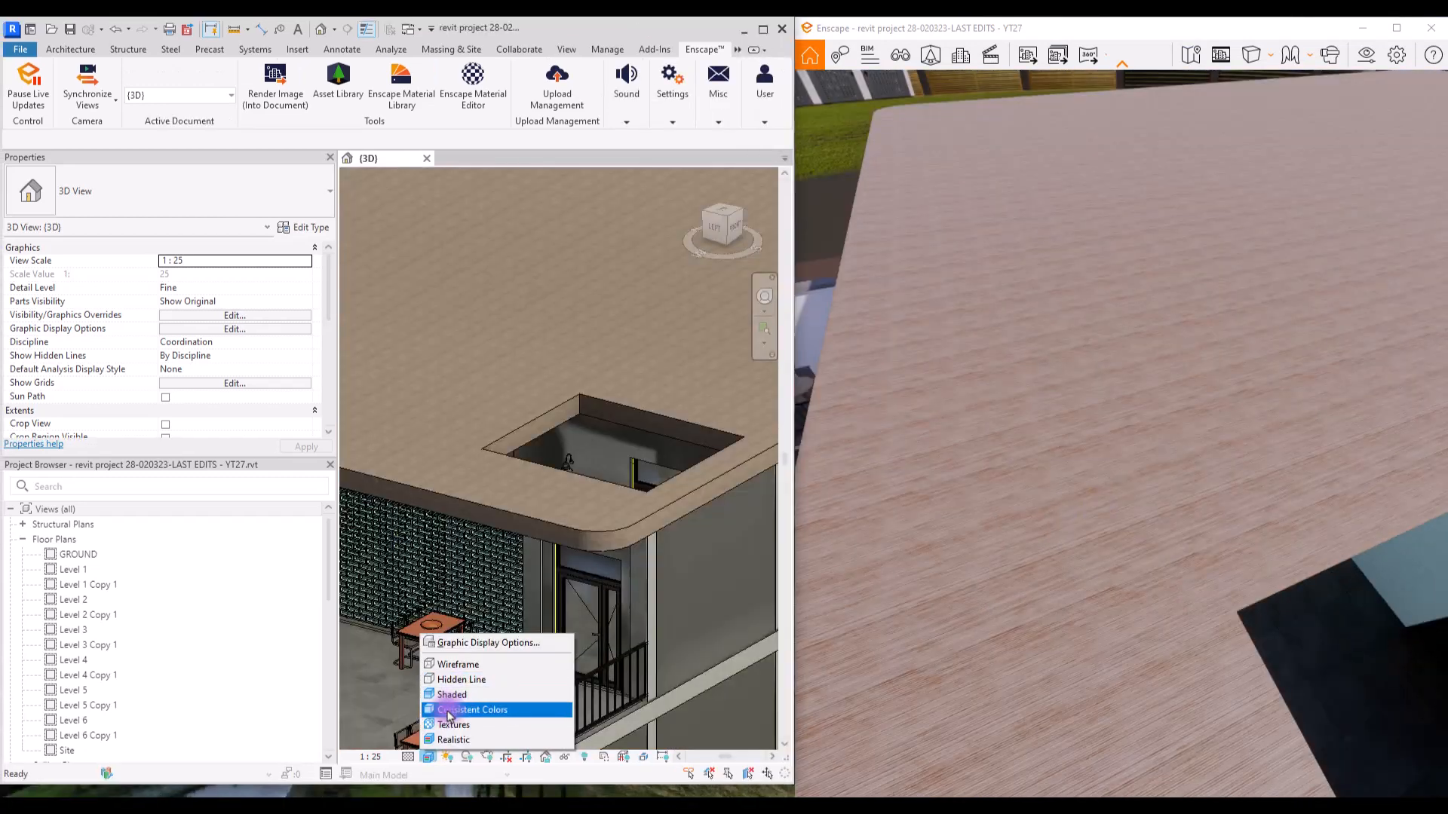
pyautogui.click(449, 713)
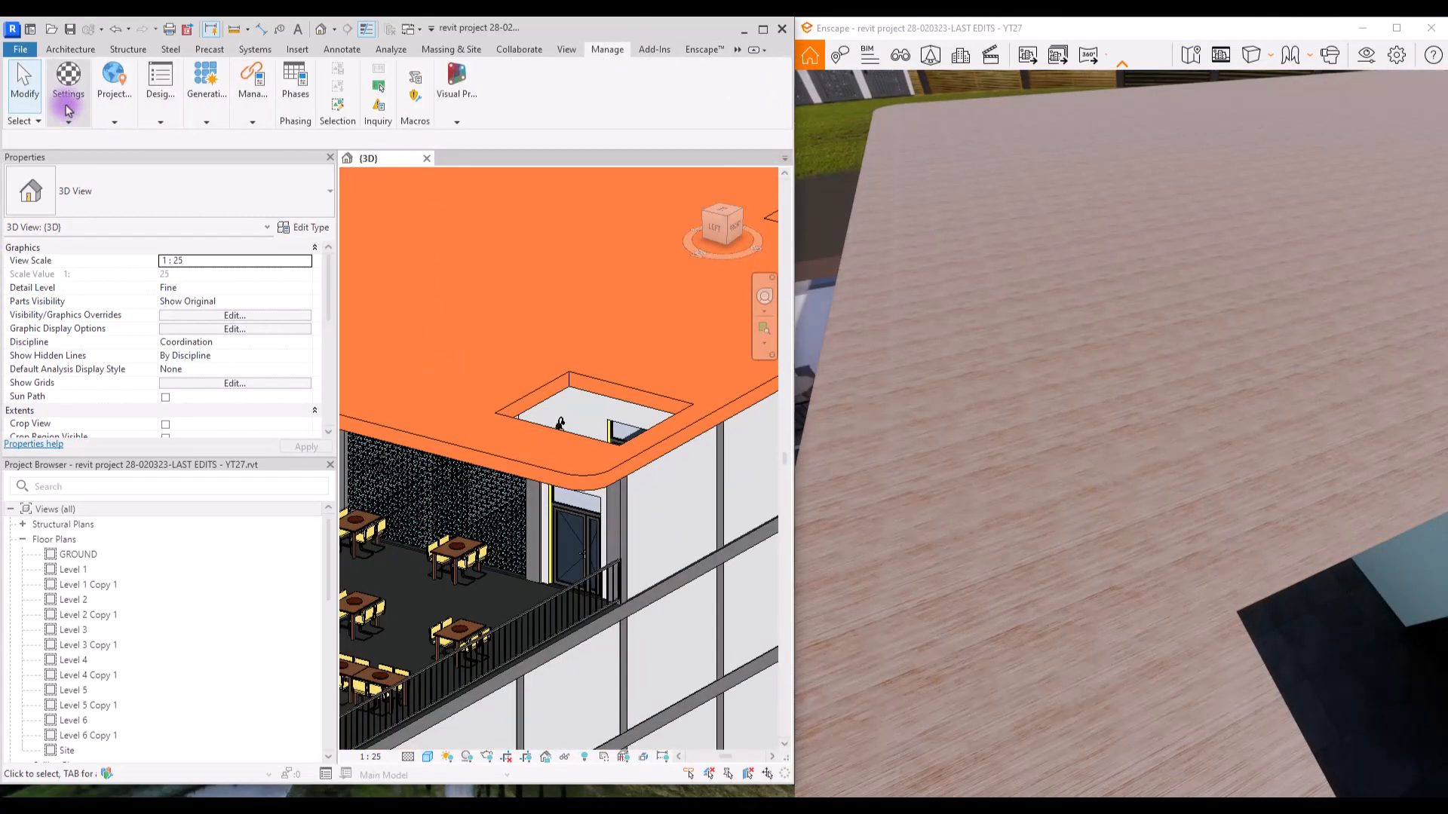
# - Set the sample size of the 0 Wood for Maquette appearance image to 5 m and check the roof texture in Enscape
pyautogui.click(67, 115)
pyautogui.click(67, 149)
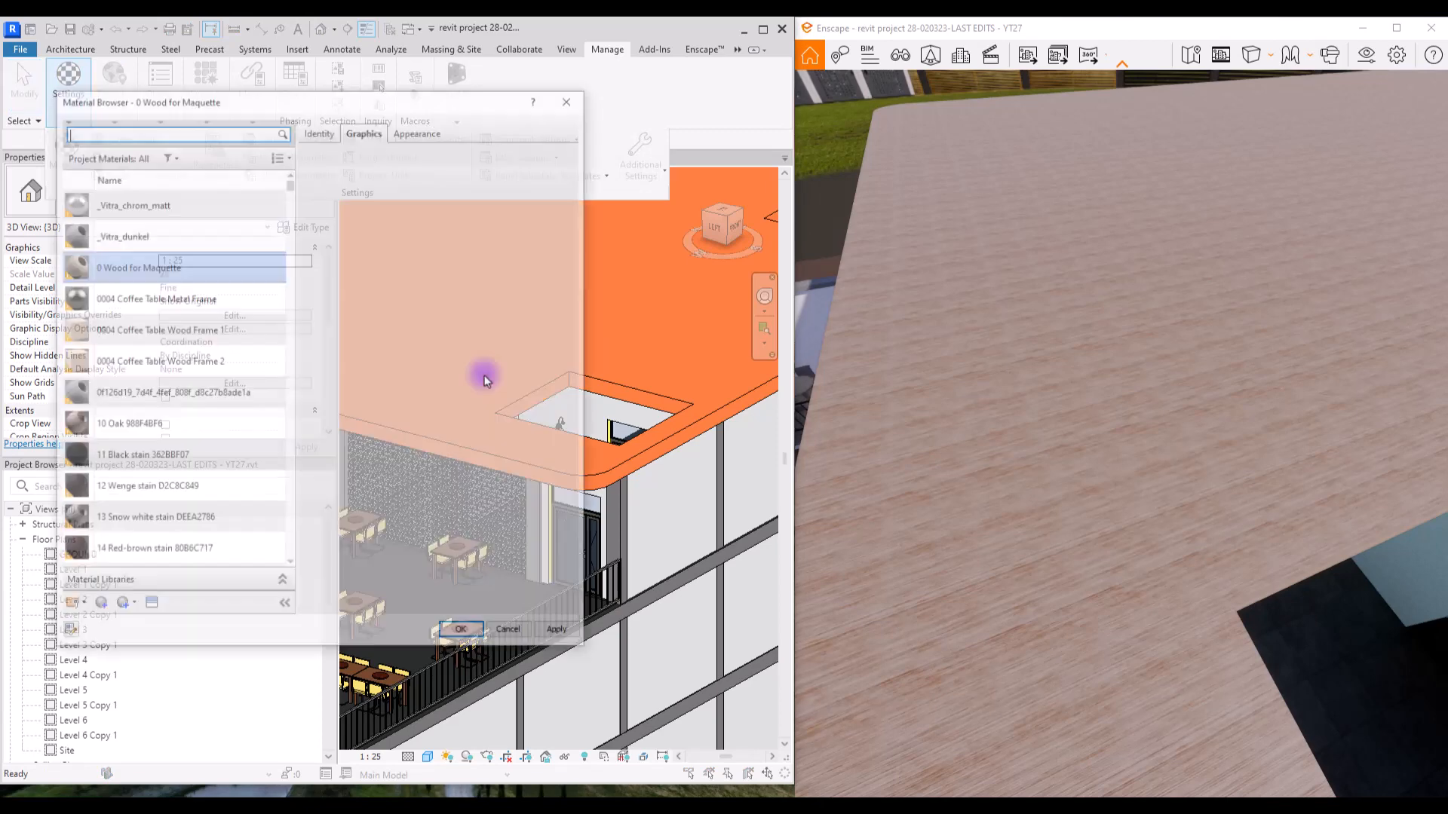
pyautogui.moveTo(411, 99); pyautogui.dragTo(432, 96)
pyautogui.click(438, 127)
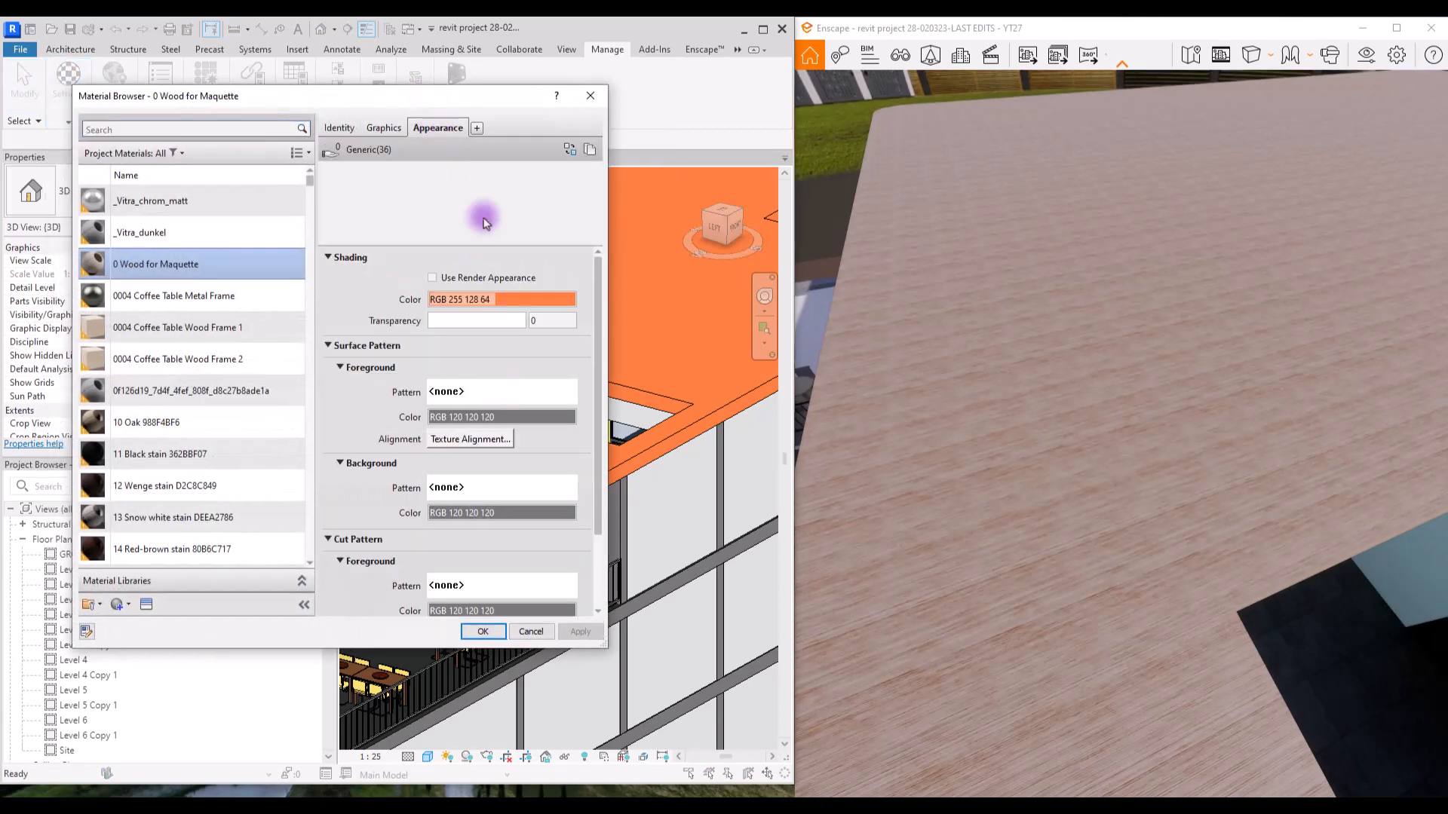
pyautogui.click(518, 332)
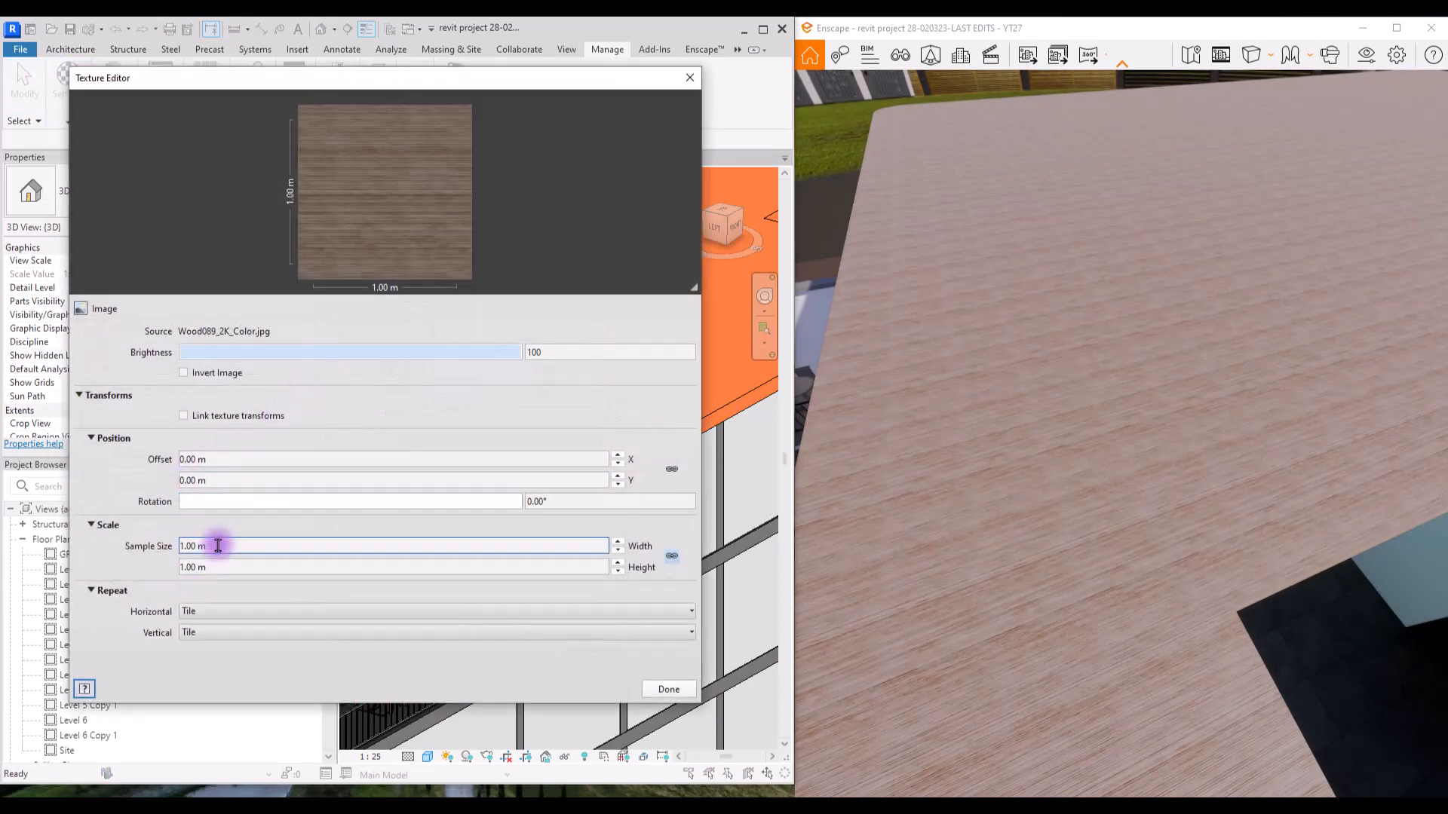
pyautogui.tripleClick(217, 546)
pyautogui.write('5')
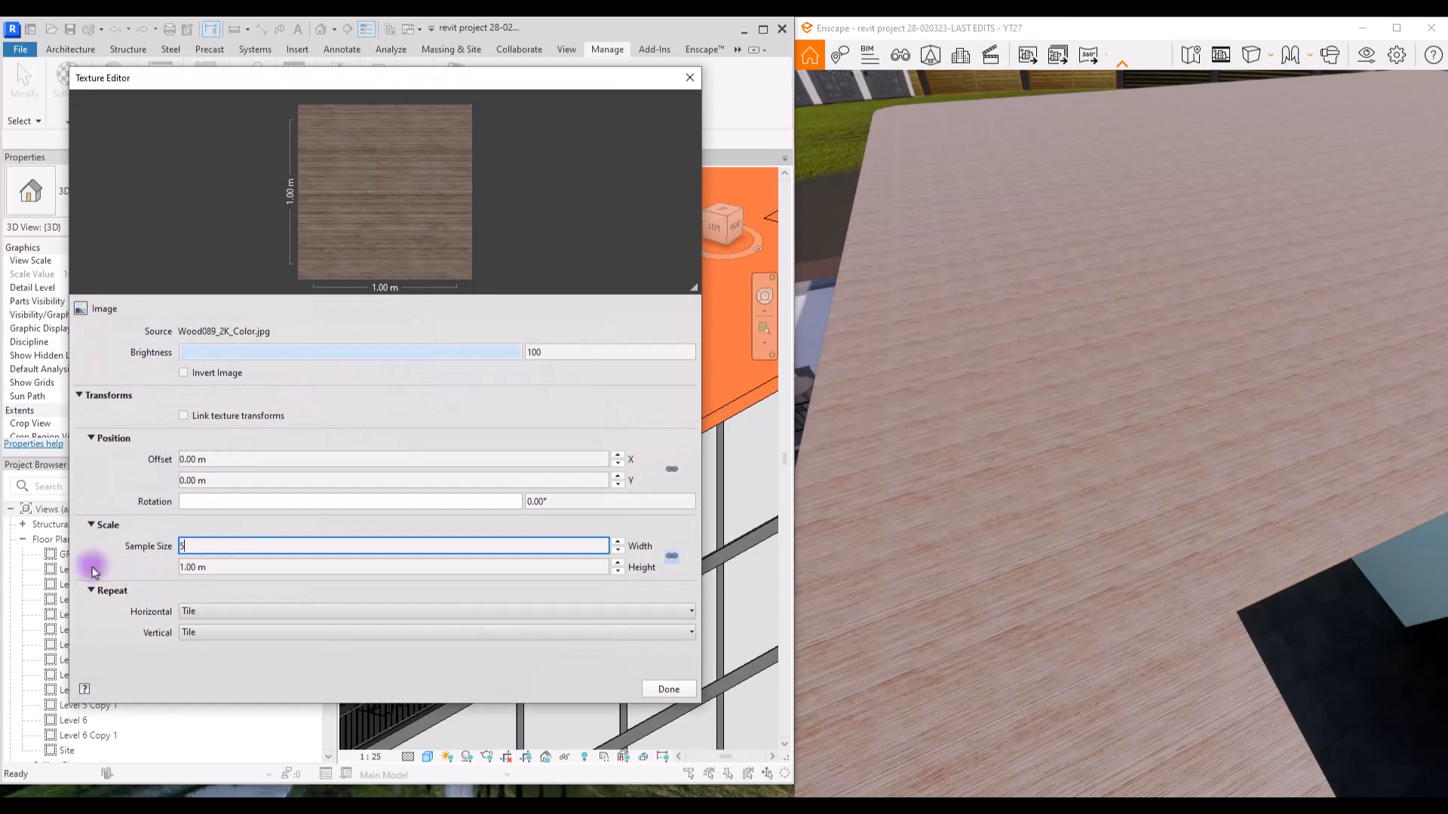
pyautogui.press('Tab')
pyautogui.click(669, 689)
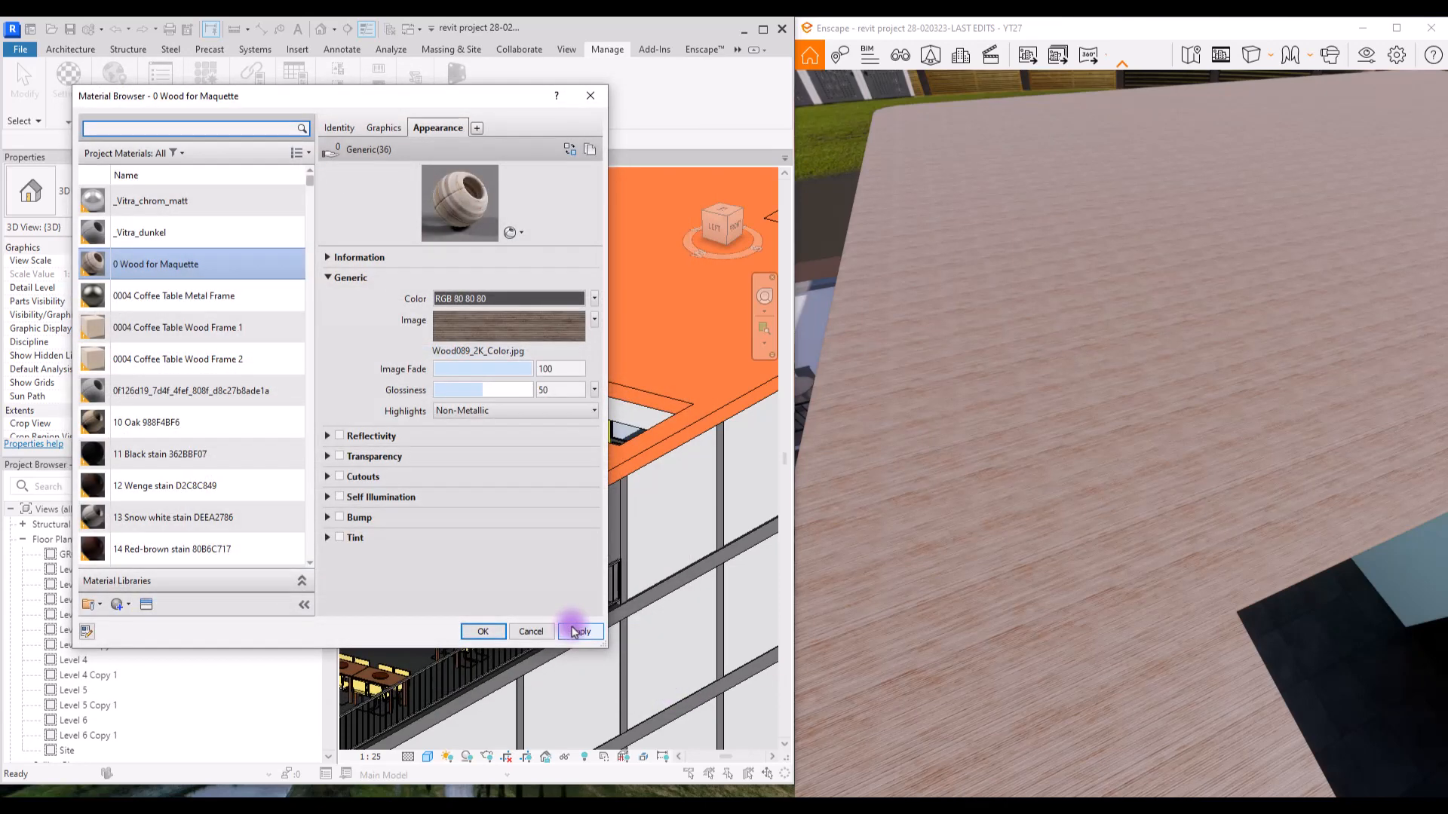
pyautogui.click(571, 628)
pyautogui.moveTo(1021, 445); pyautogui.dragTo(1025, 271)
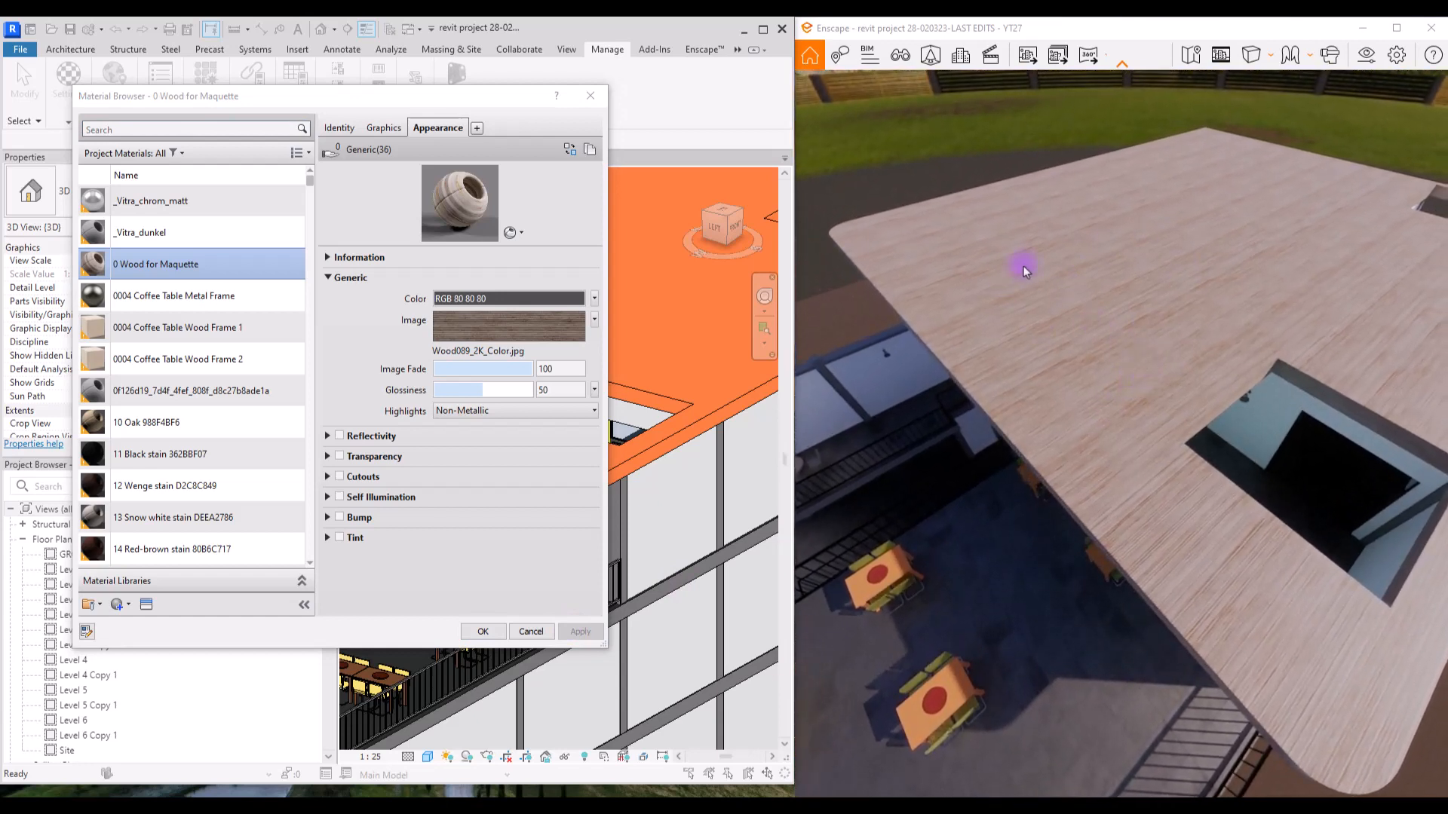
pyautogui.moveTo(1140, 342); pyautogui.dragTo(1017, 250)
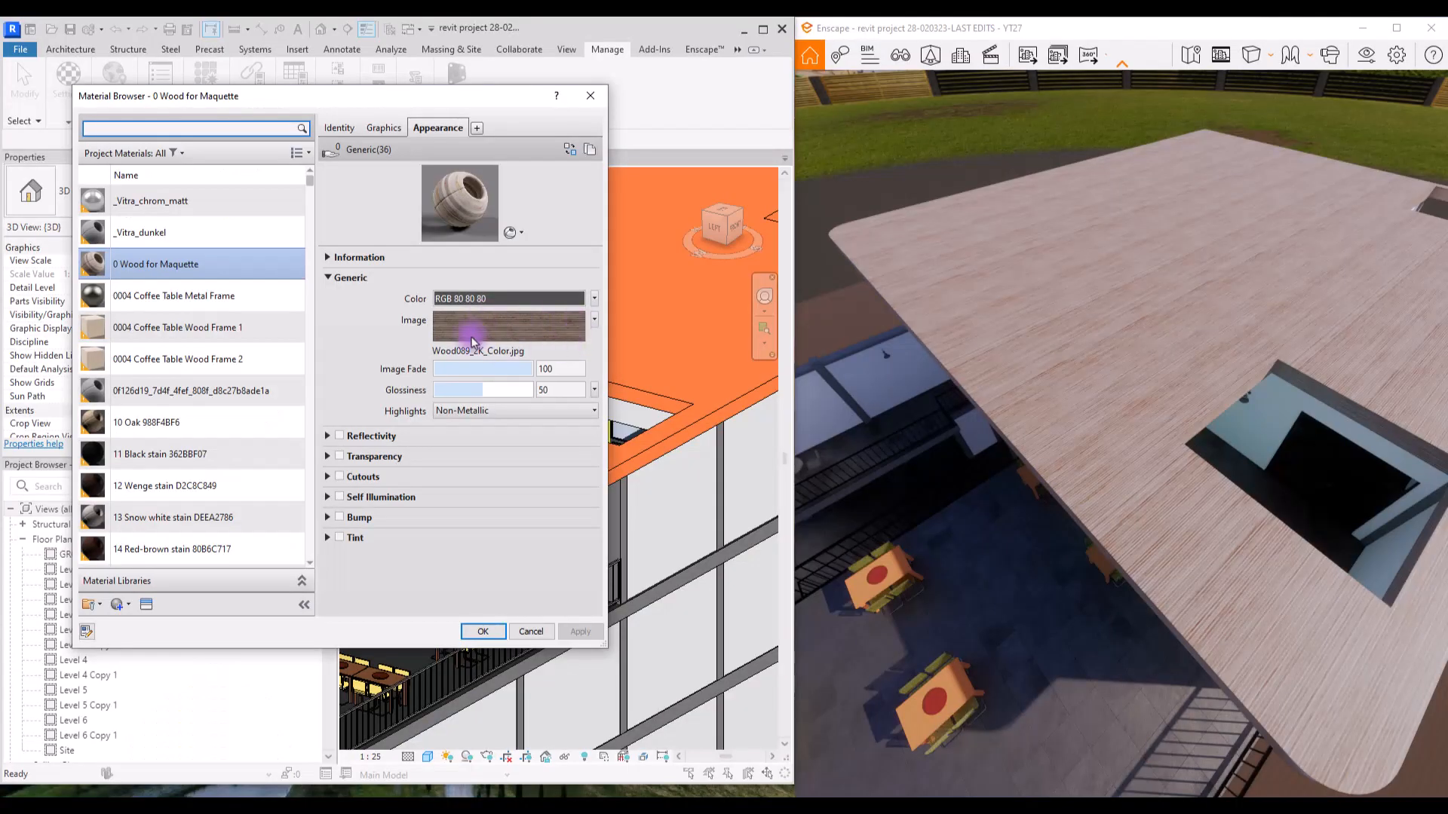
# - Replace the appearance image of 0 Wood for Maquette with Wood058_4K_Color.png and check the roof in Enscape
pyautogui.click(490, 332)
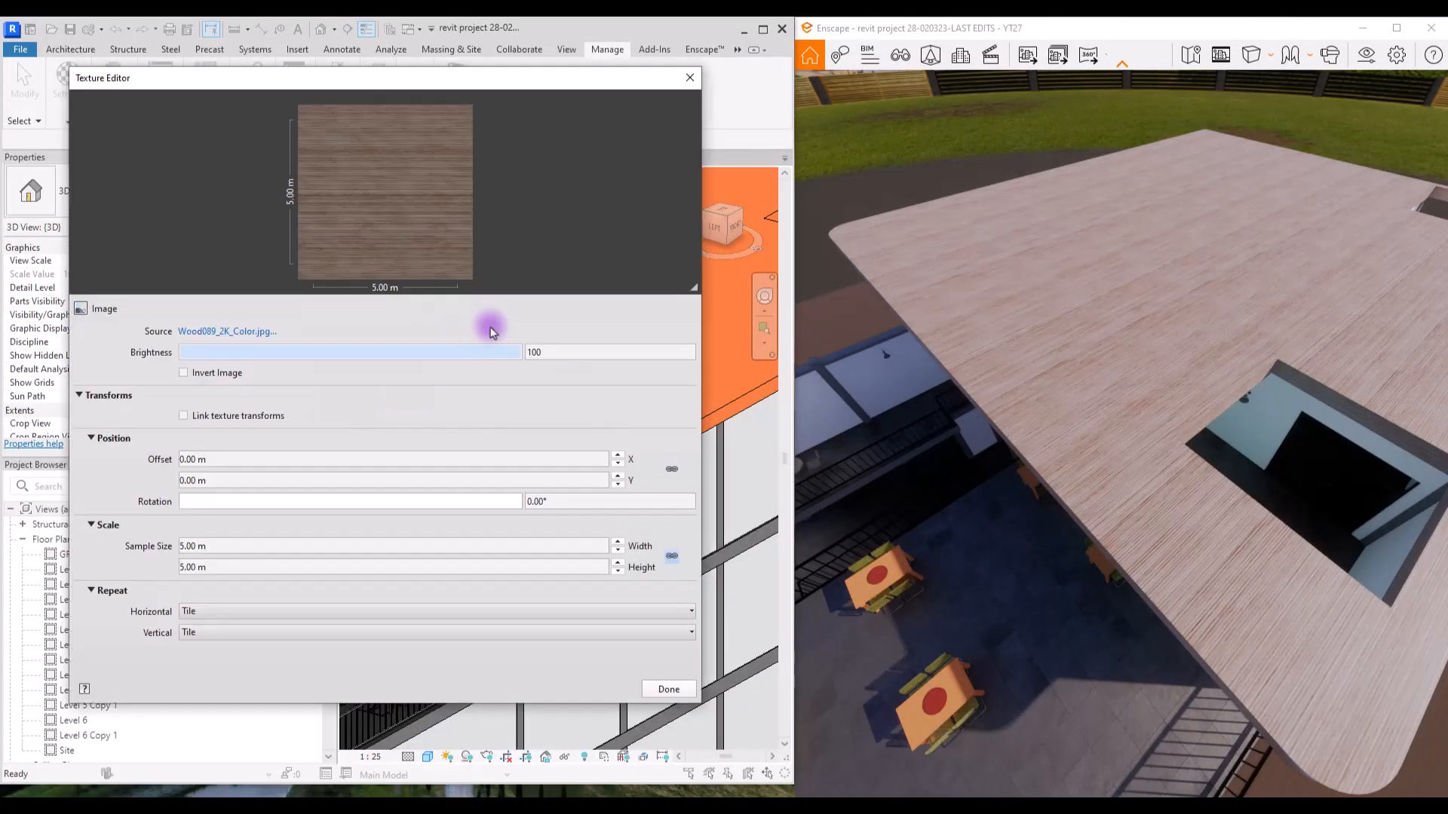
pyautogui.click(219, 339)
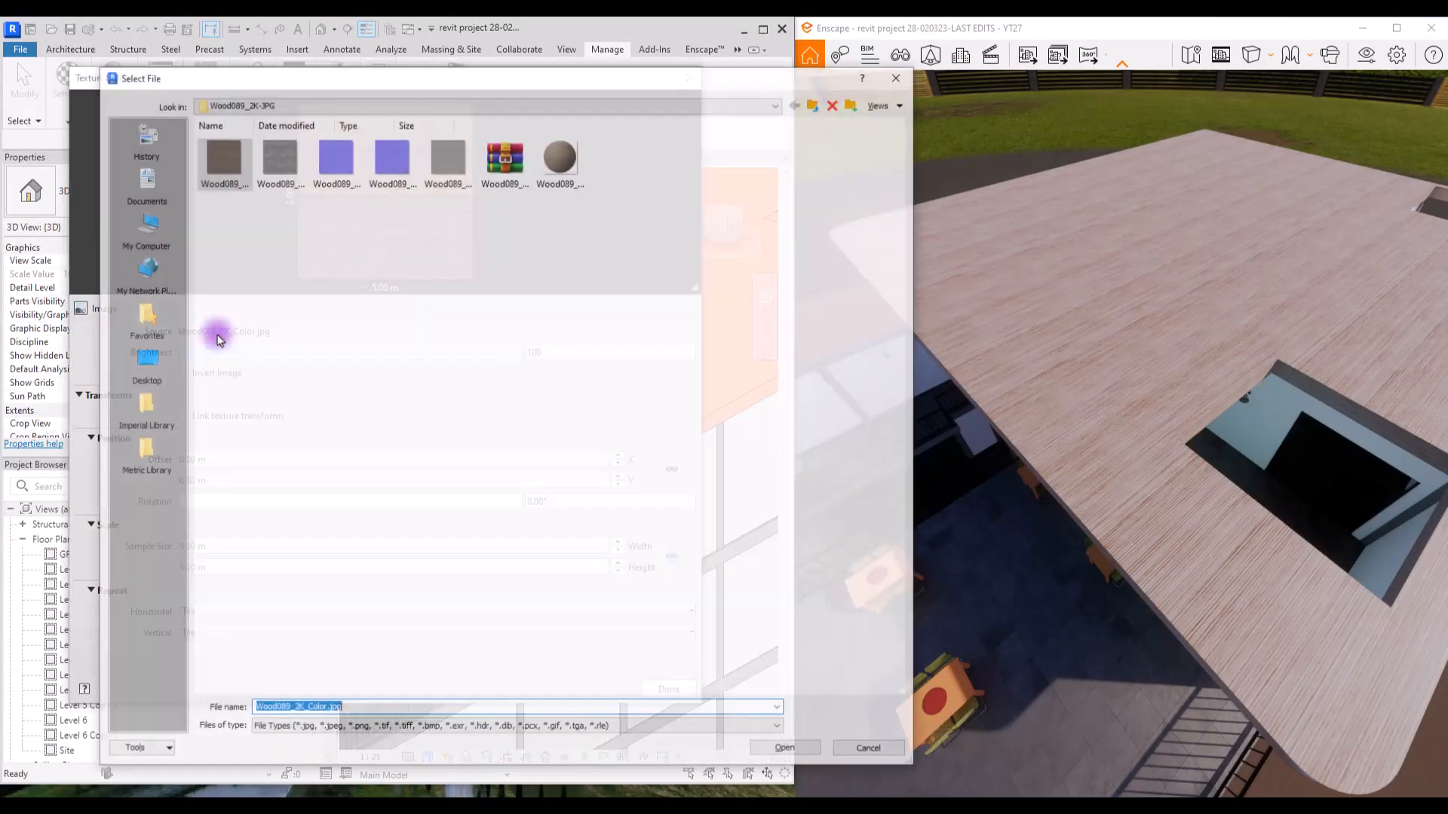
pyautogui.doubleClick(293, 216)
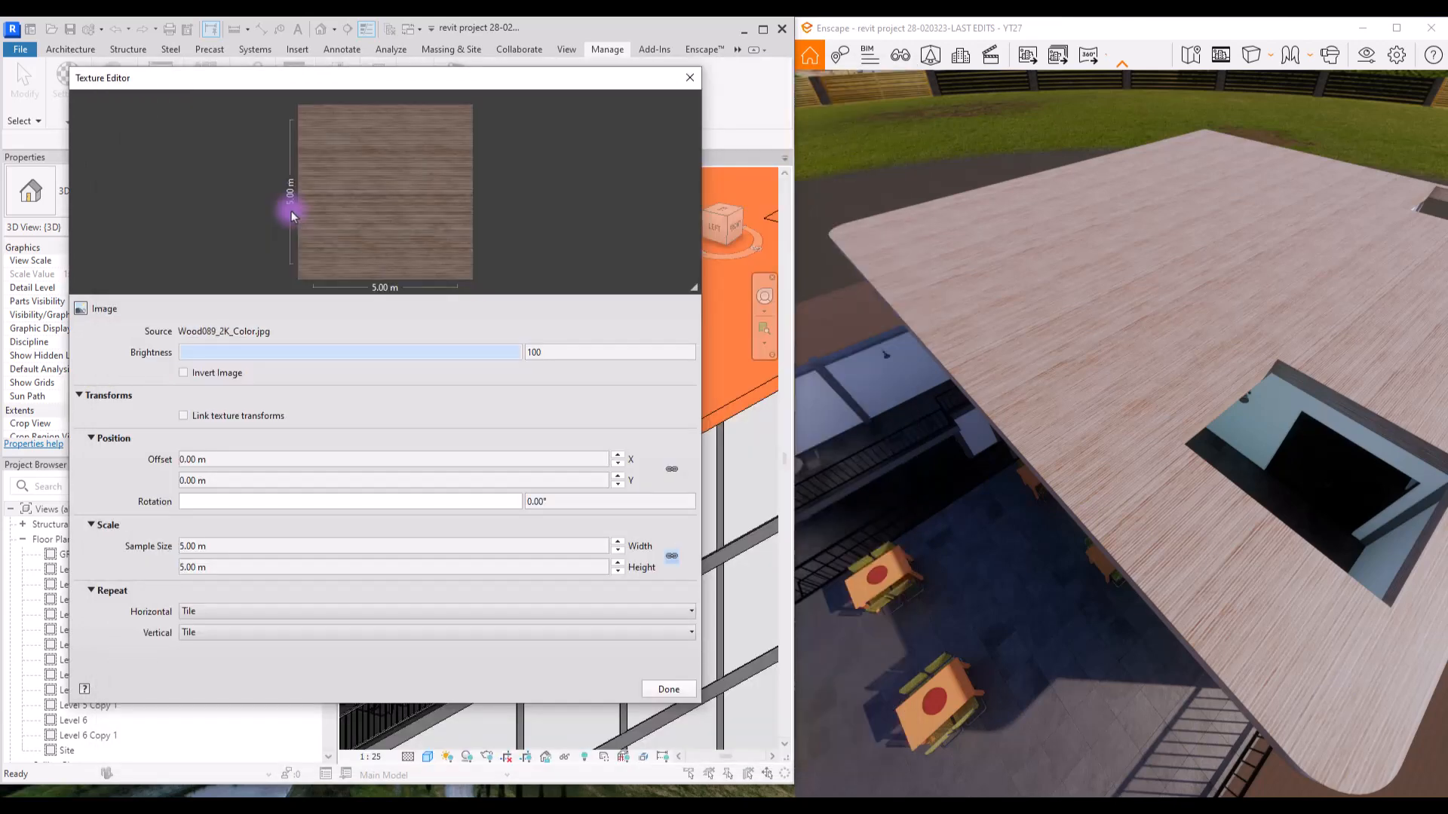
pyautogui.click(669, 689)
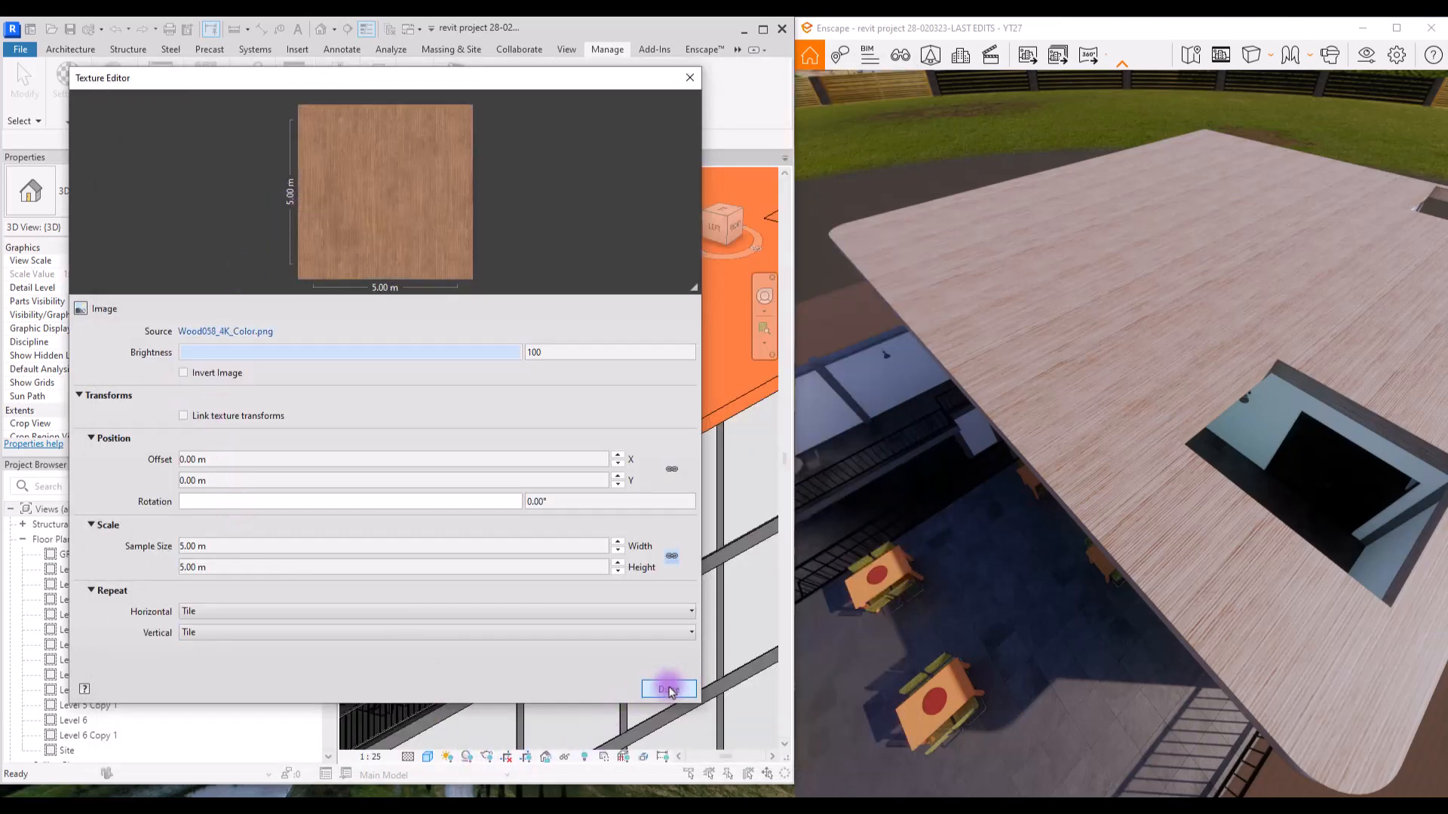
pyautogui.click(588, 633)
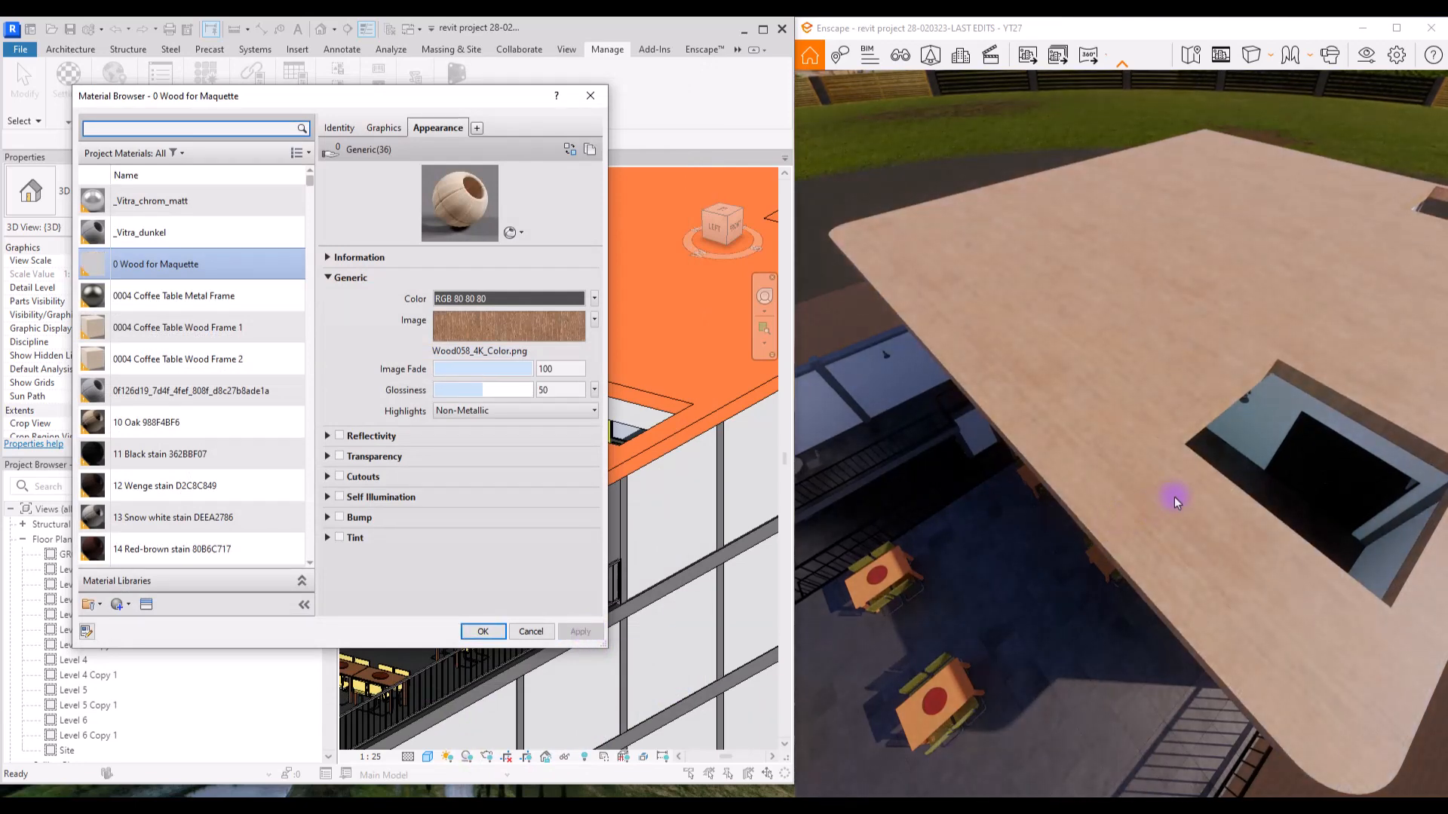
pyautogui.moveTo(1177, 501); pyautogui.dragTo(1128, 423)
# - Set the brightness of the Wood058_4K_Color.png appearance image to 92 and apply the material change
pyautogui.click(508, 319)
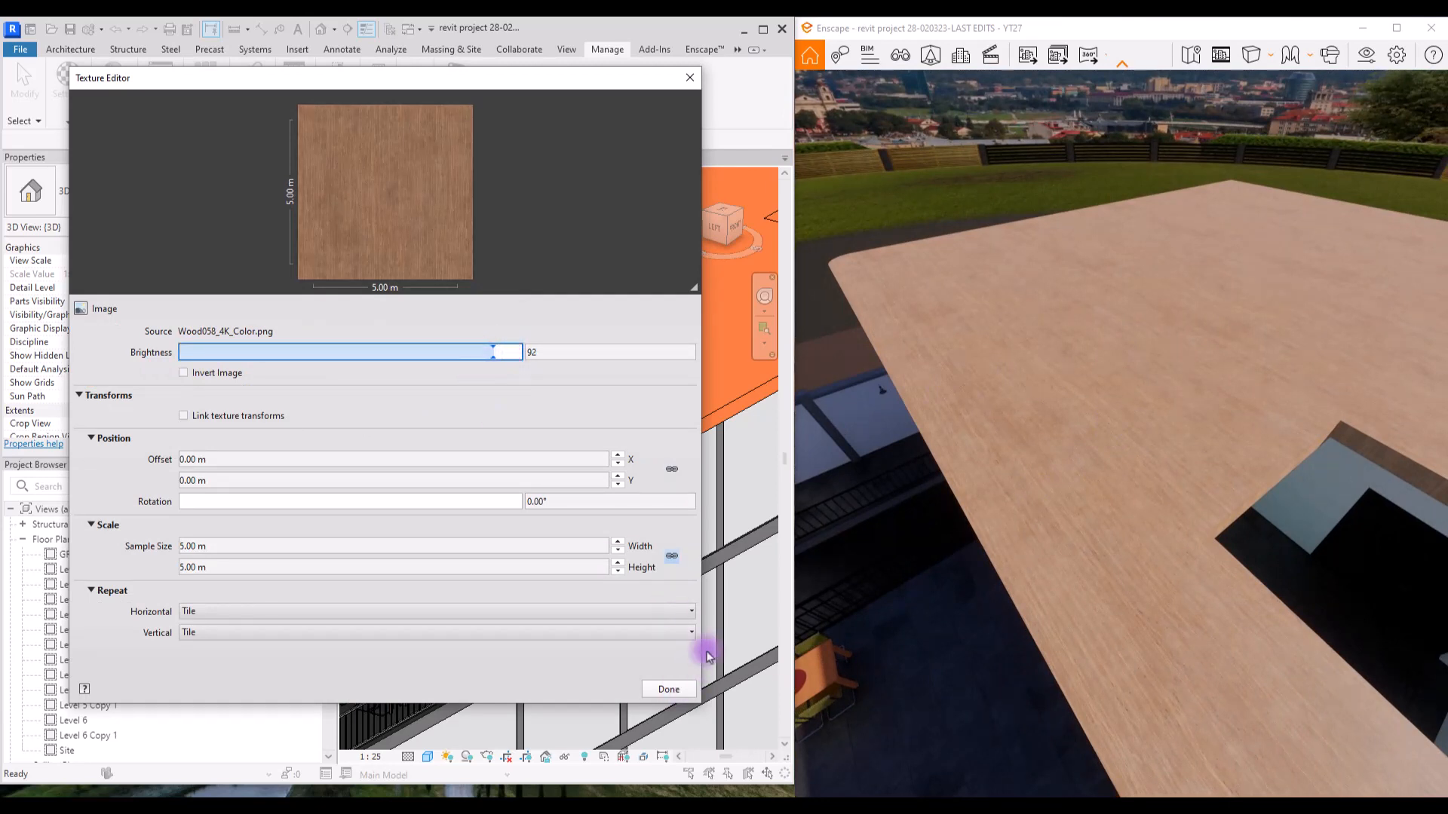
pyautogui.click(668, 689)
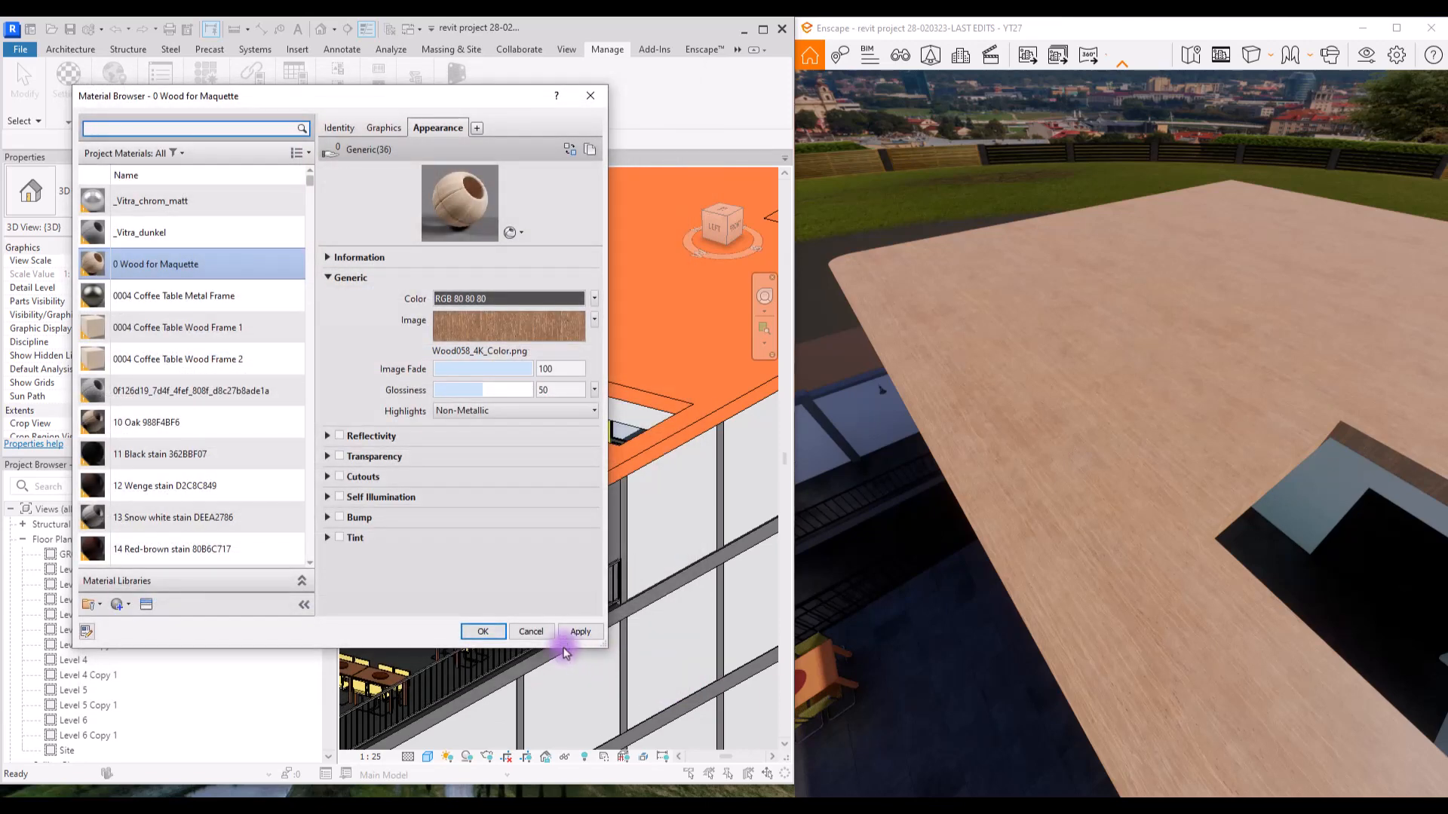
pyautogui.click(579, 632)
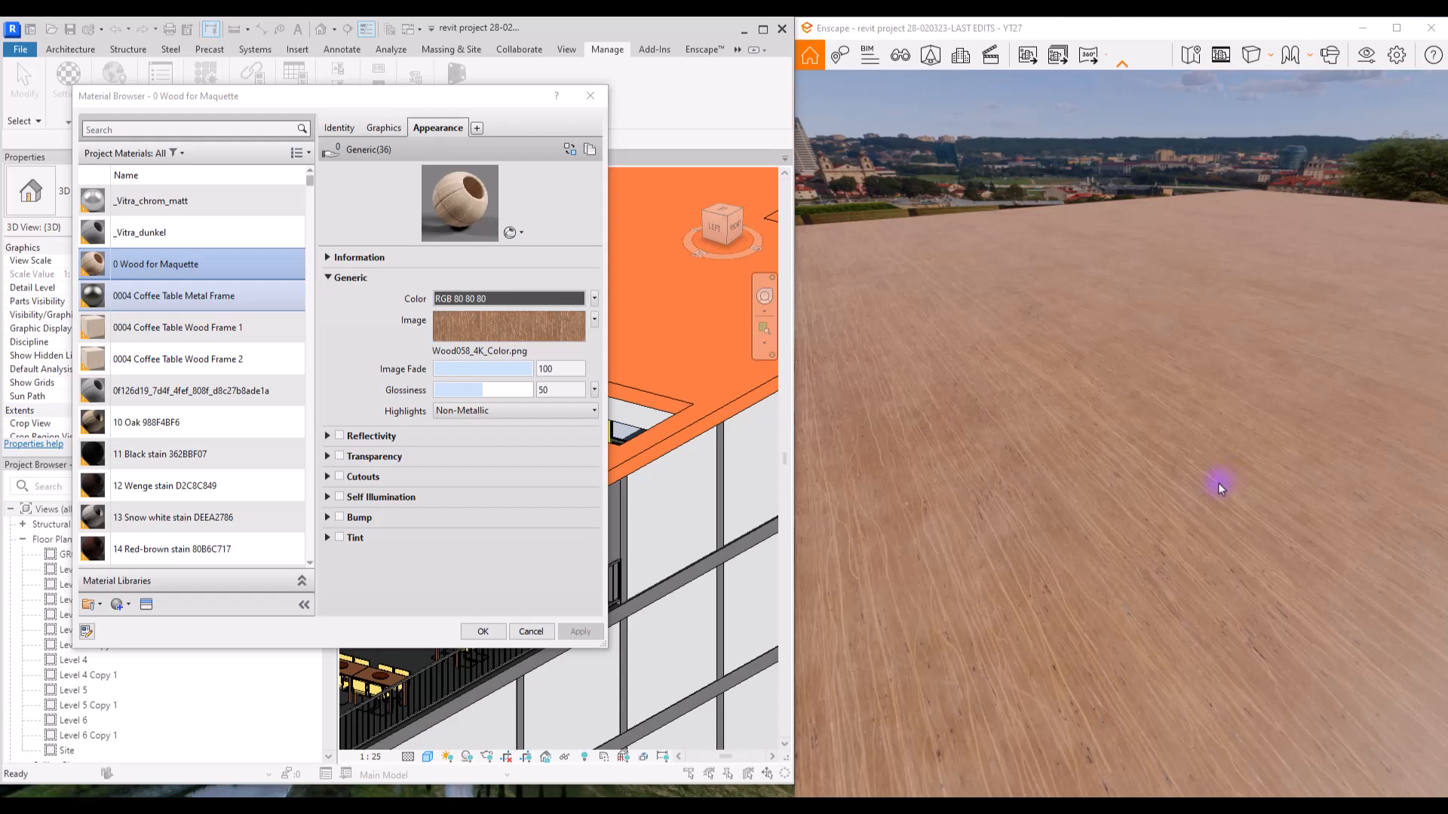
# - Enable reflectivity on 0 Wood for Maquette with Wood058_4K_Roughness.png as the direct image and check the roof's reflections in Enscape
pyautogui.click(340, 437)
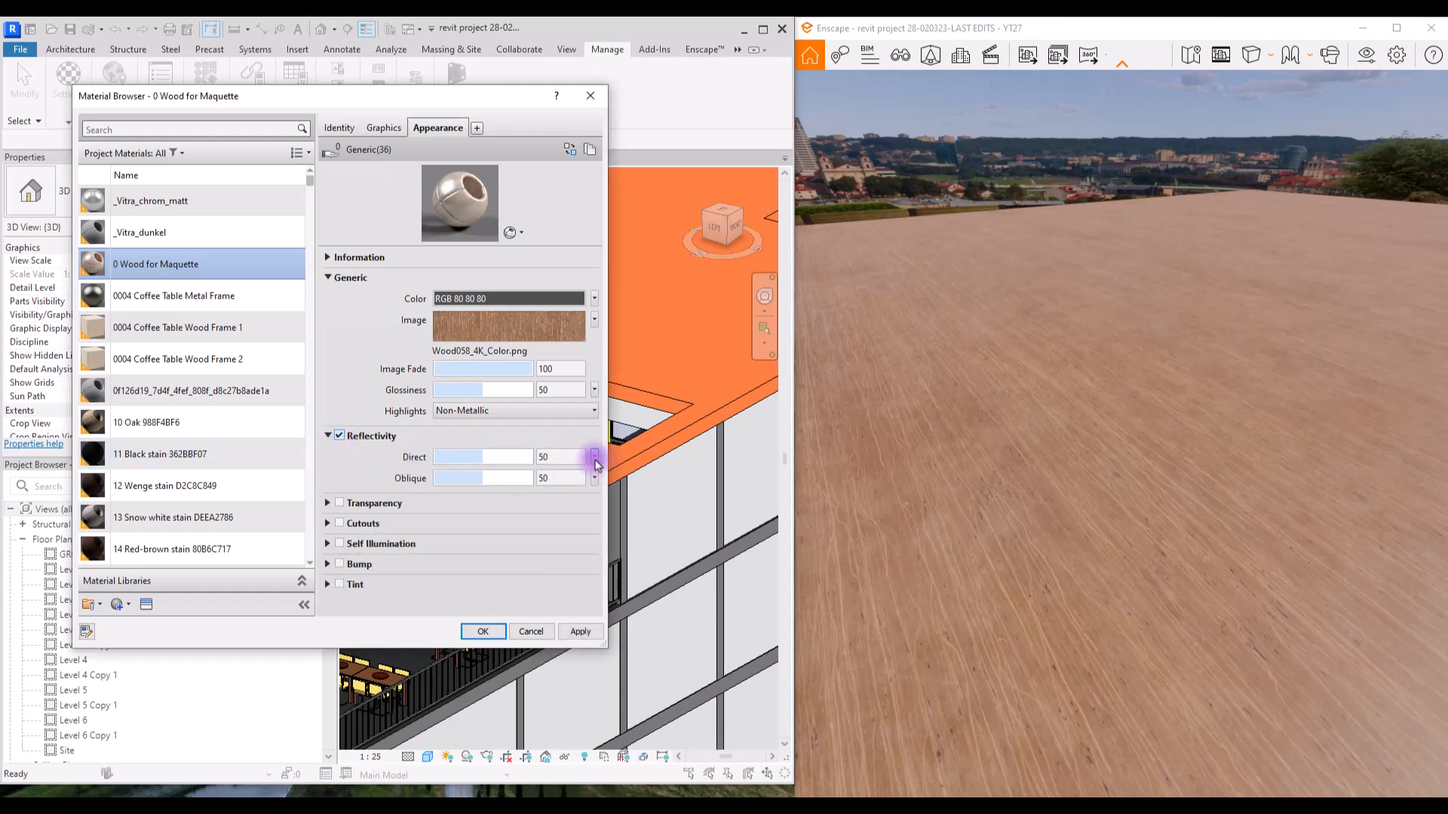
pyautogui.click(595, 457)
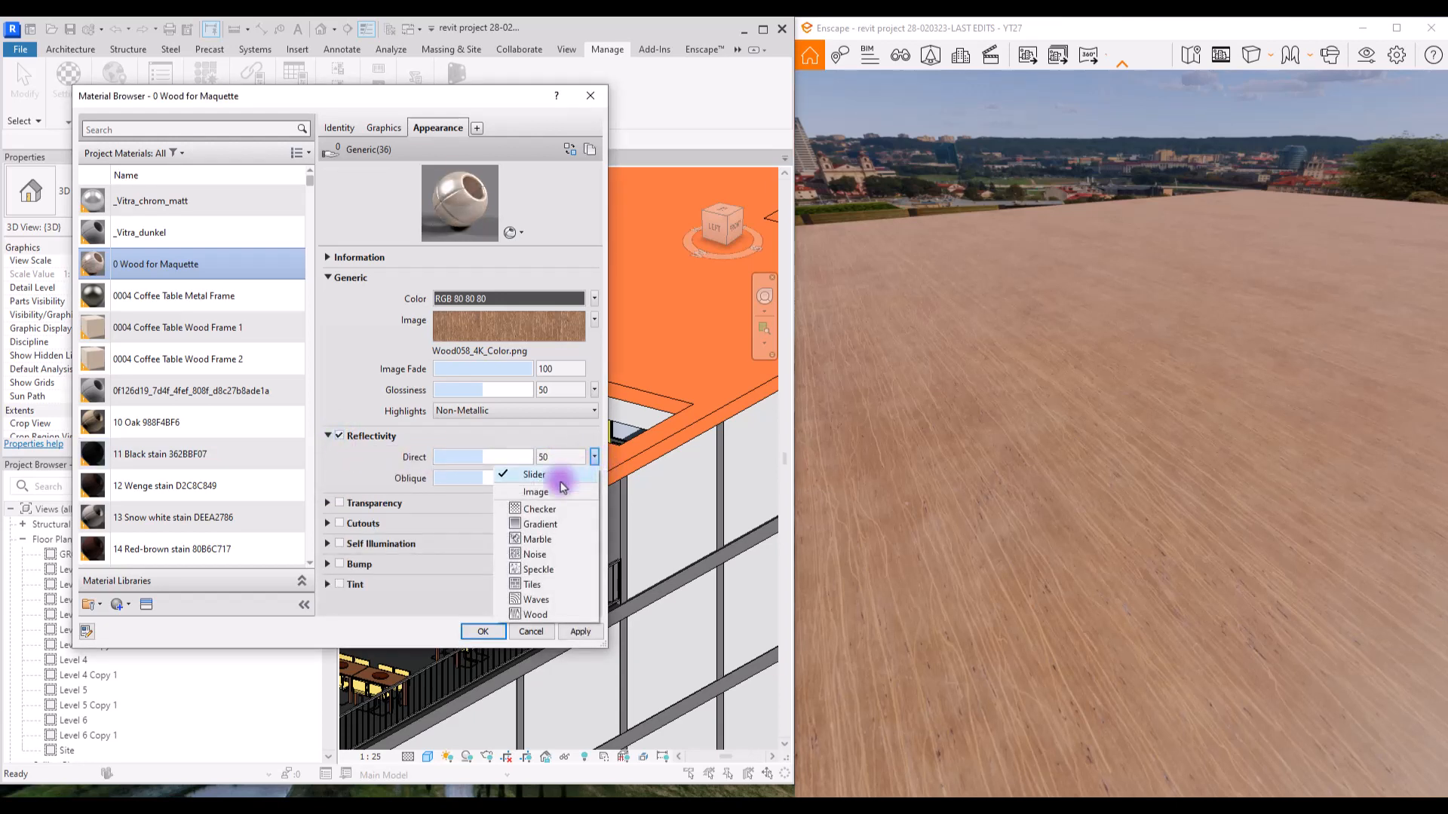
pyautogui.click(536, 492)
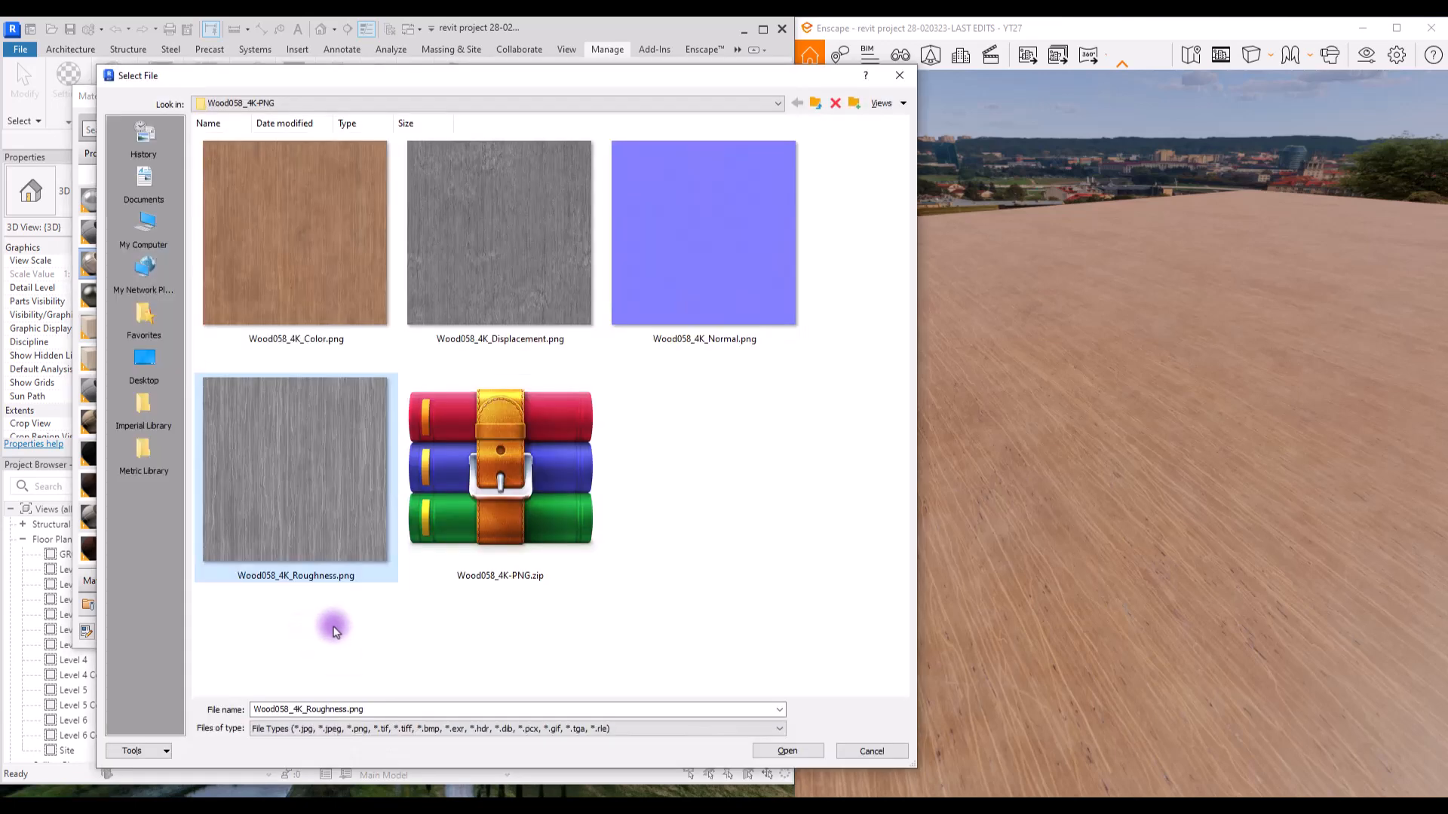
pyautogui.doubleClick(294, 452)
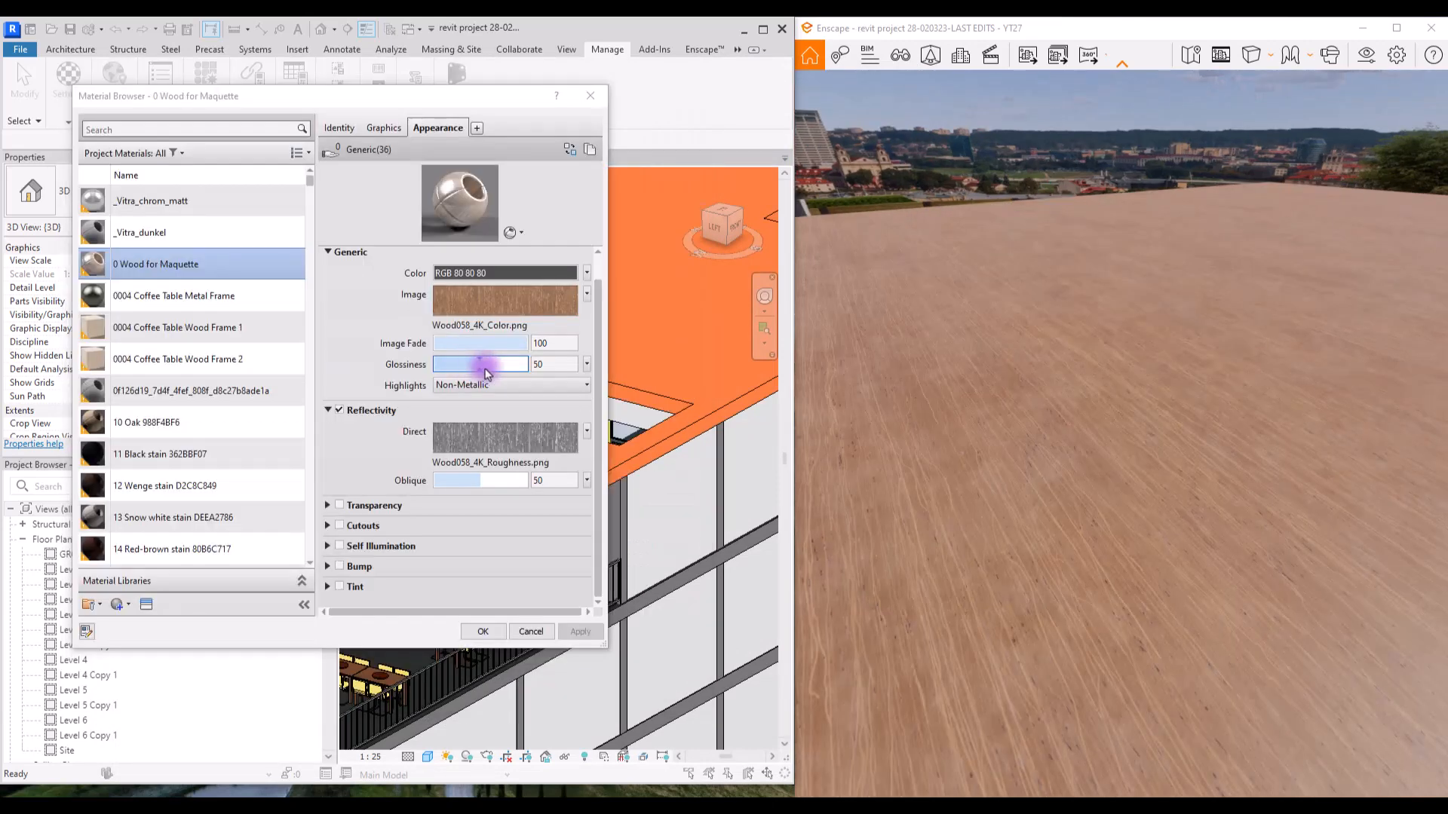
pyautogui.moveTo(1273, 542); pyautogui.dragTo(1012, 664, button='right')
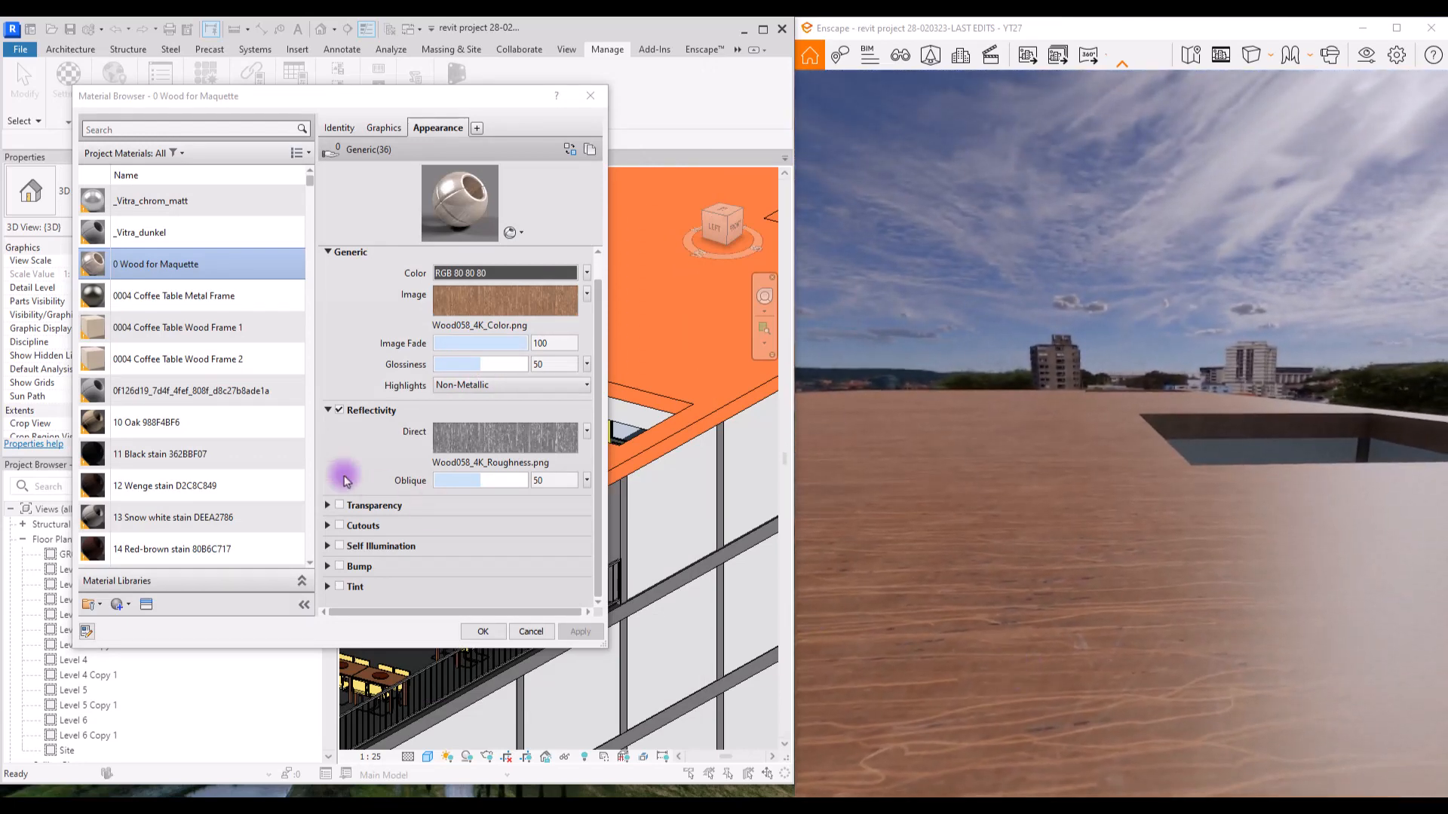
# - Raise the glossiness of 0 Wood for Maquette to 62 and apply it
pyautogui.click(483, 374)
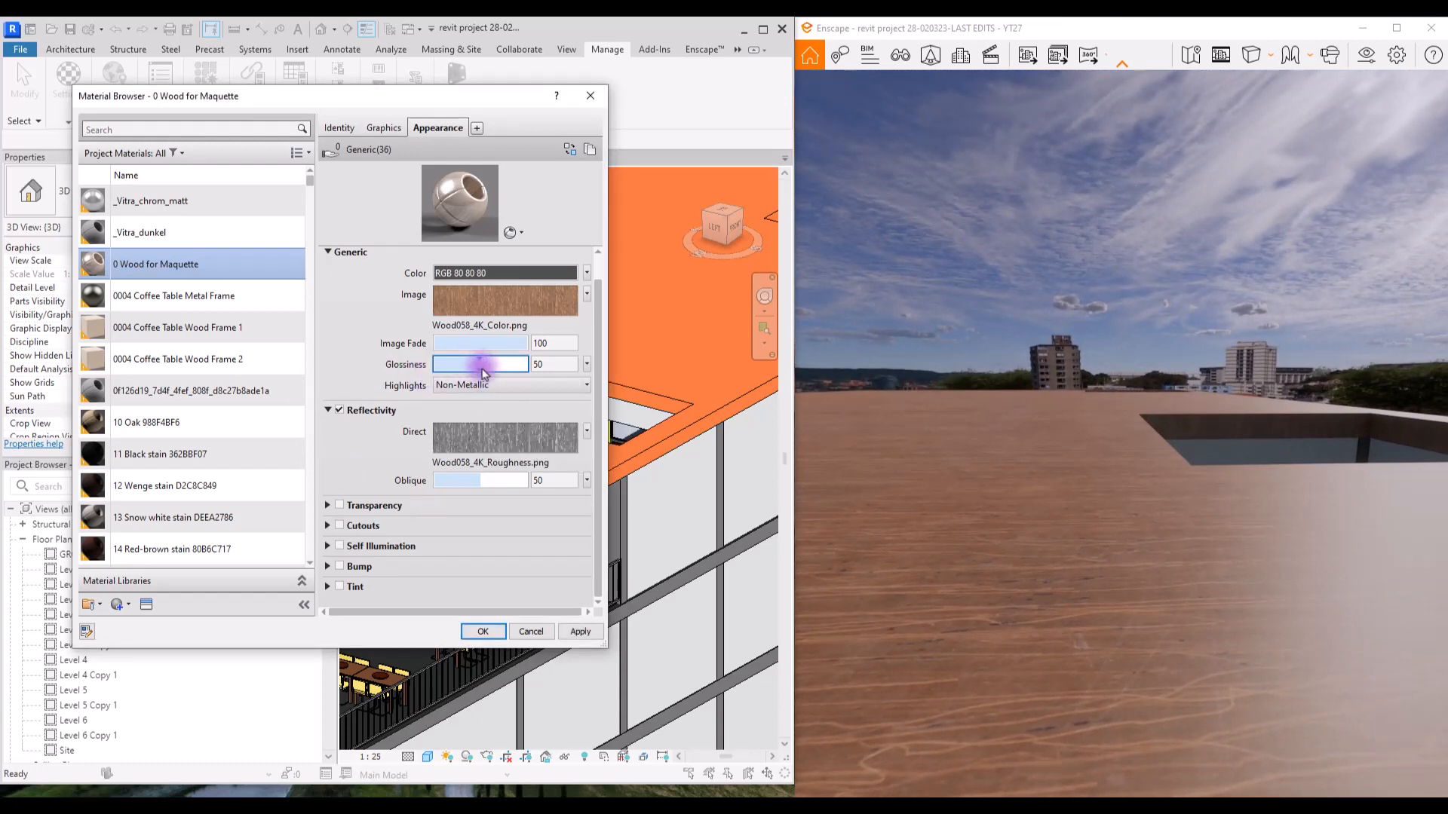
pyautogui.moveTo(483, 371); pyautogui.dragTo(491, 368)
pyautogui.click(582, 633)
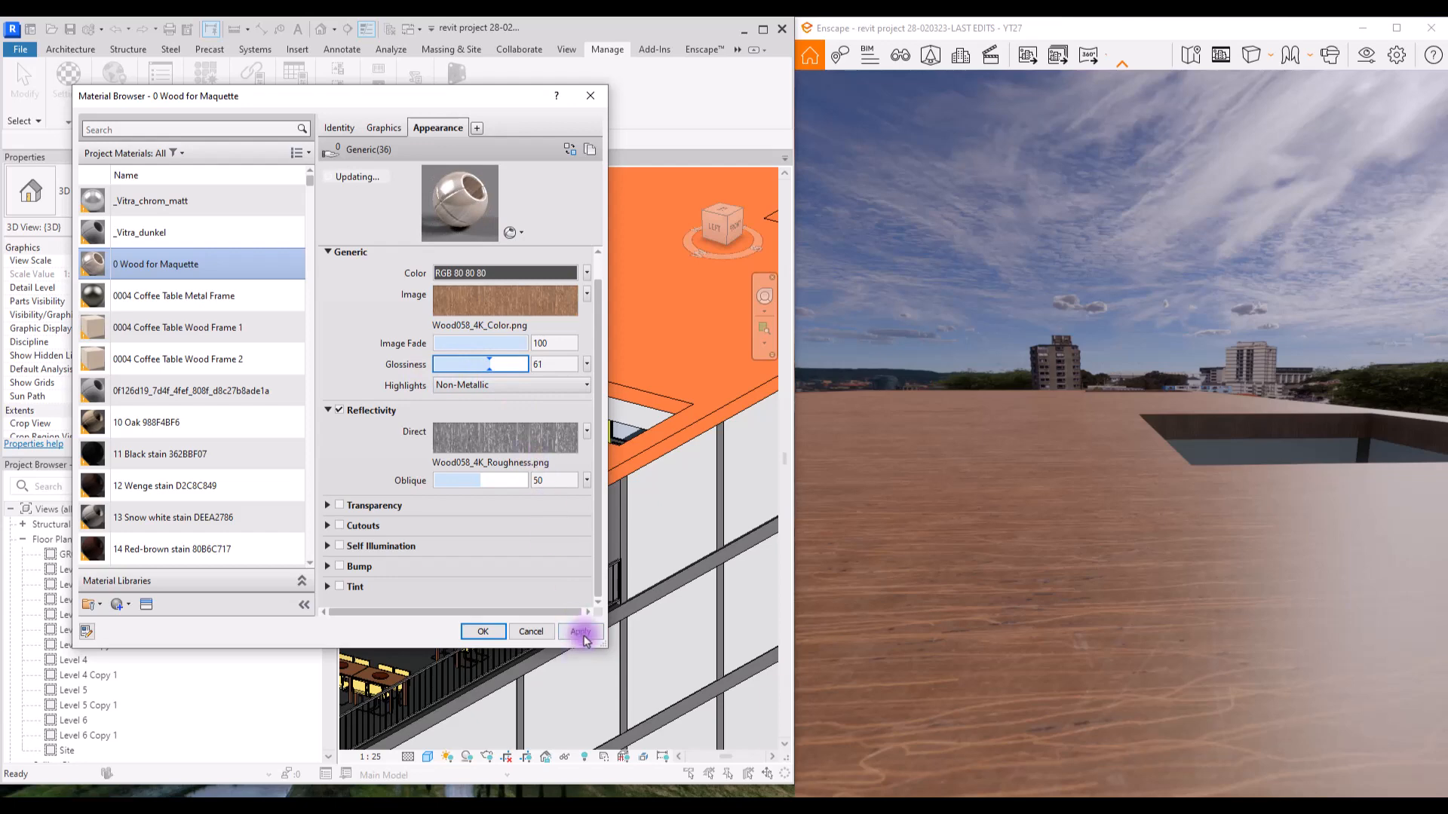
# - Try Wood058_4K_Roughness.png as the glossiness image with a 5 m sample size and examine the roof in Enscape
pyautogui.click(543, 434)
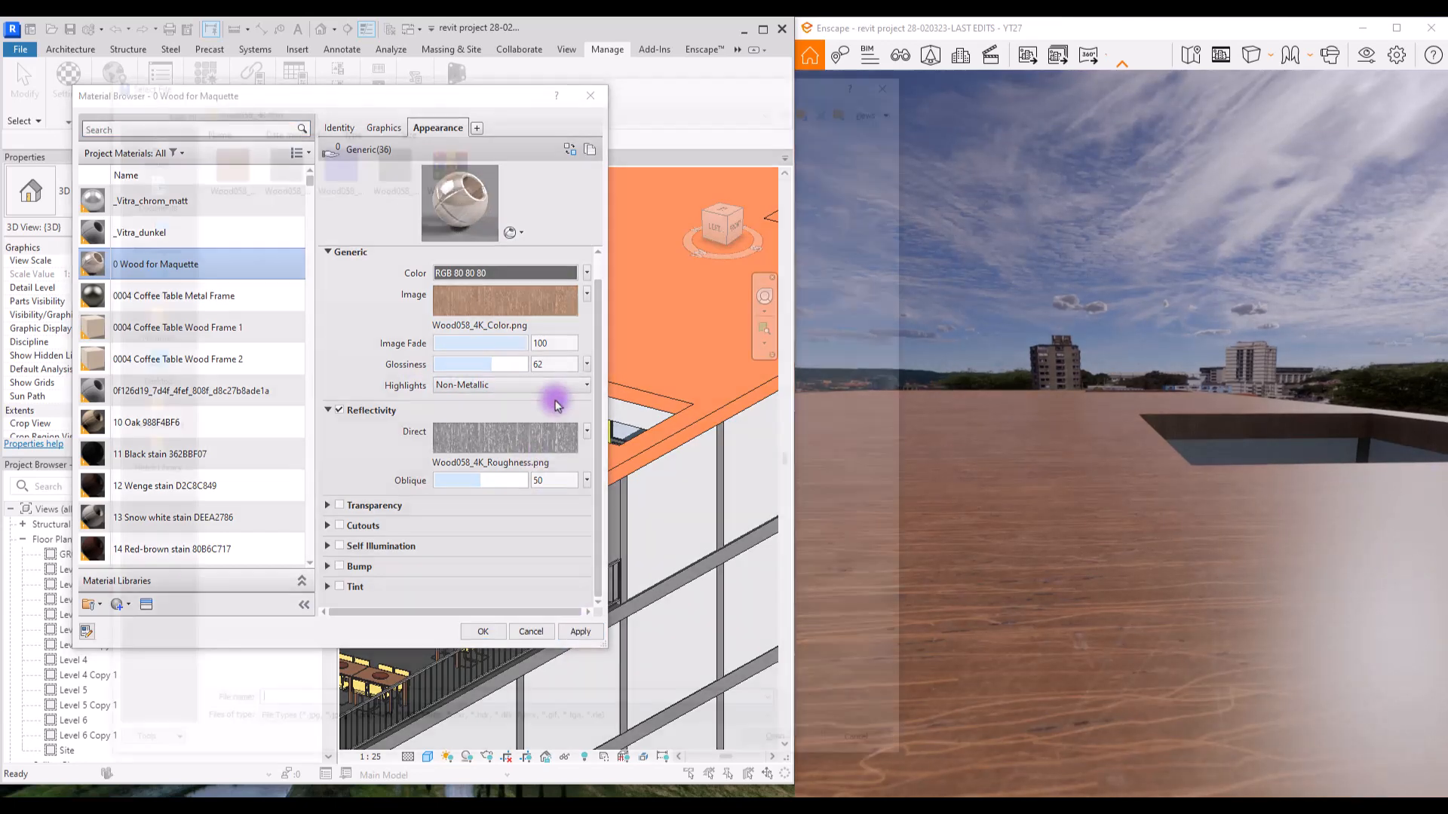
pyautogui.click(391, 156)
pyautogui.click(800, 750)
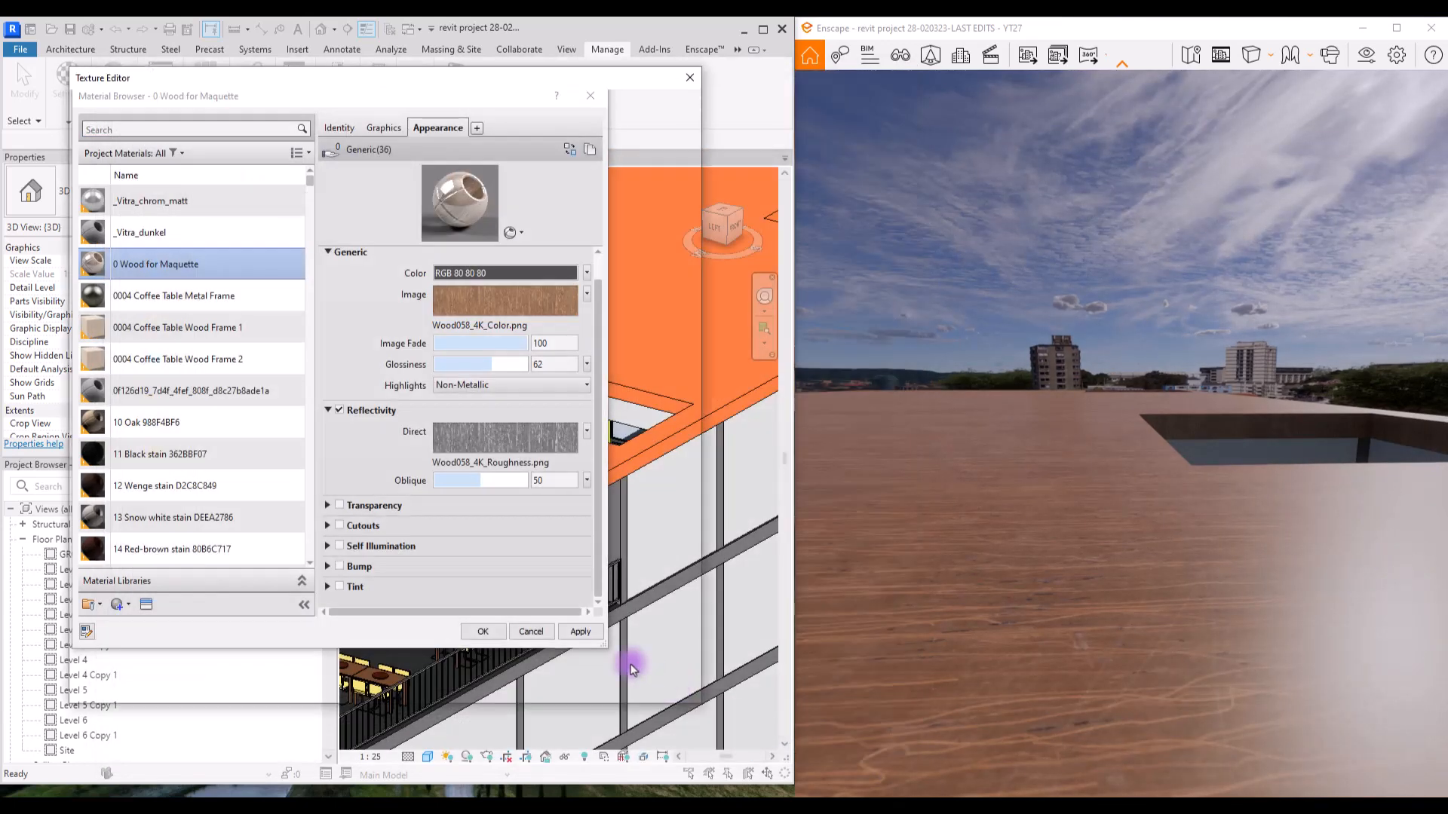
pyautogui.click(273, 547)
pyautogui.write('5')
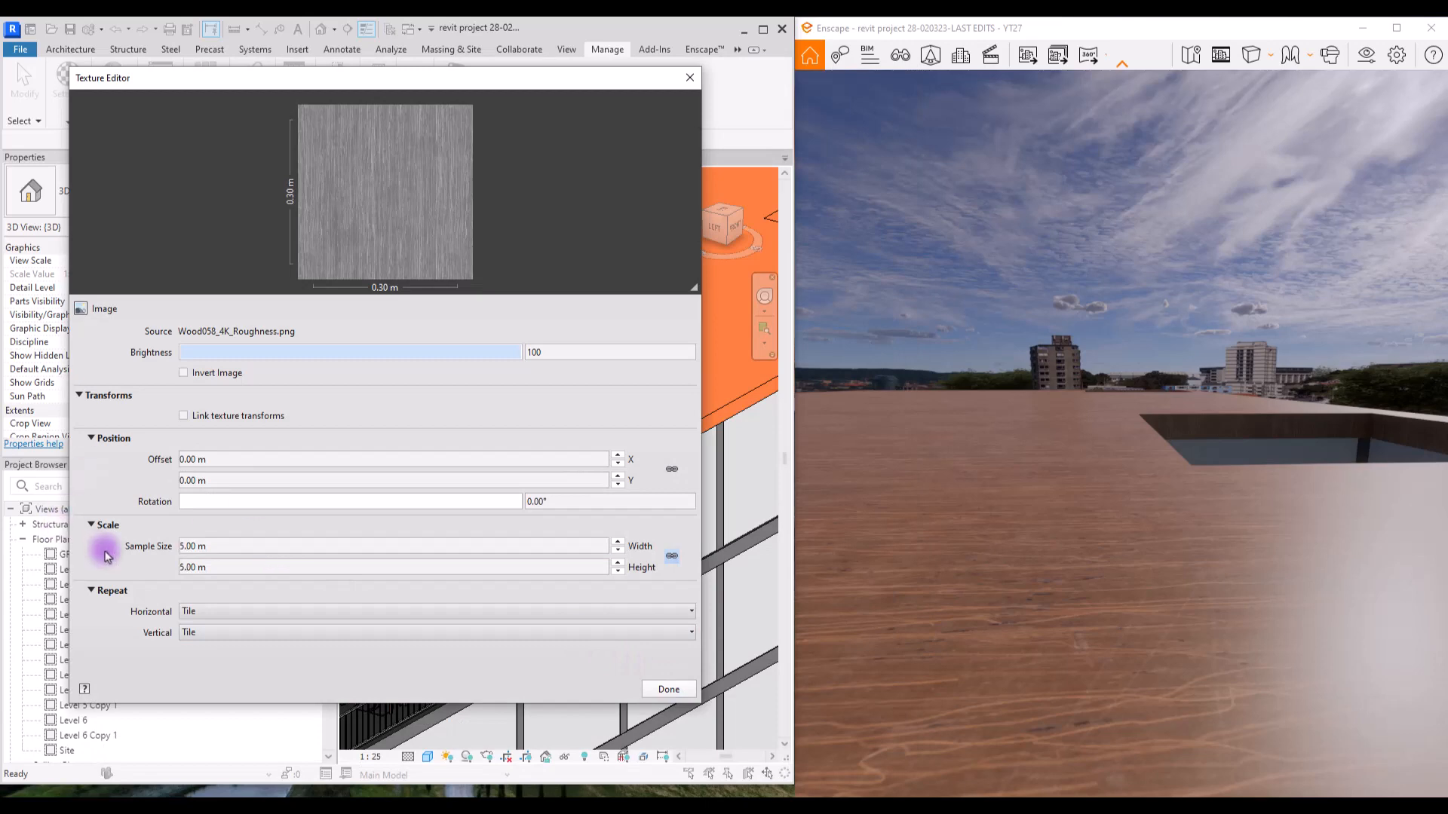
pyautogui.click(669, 689)
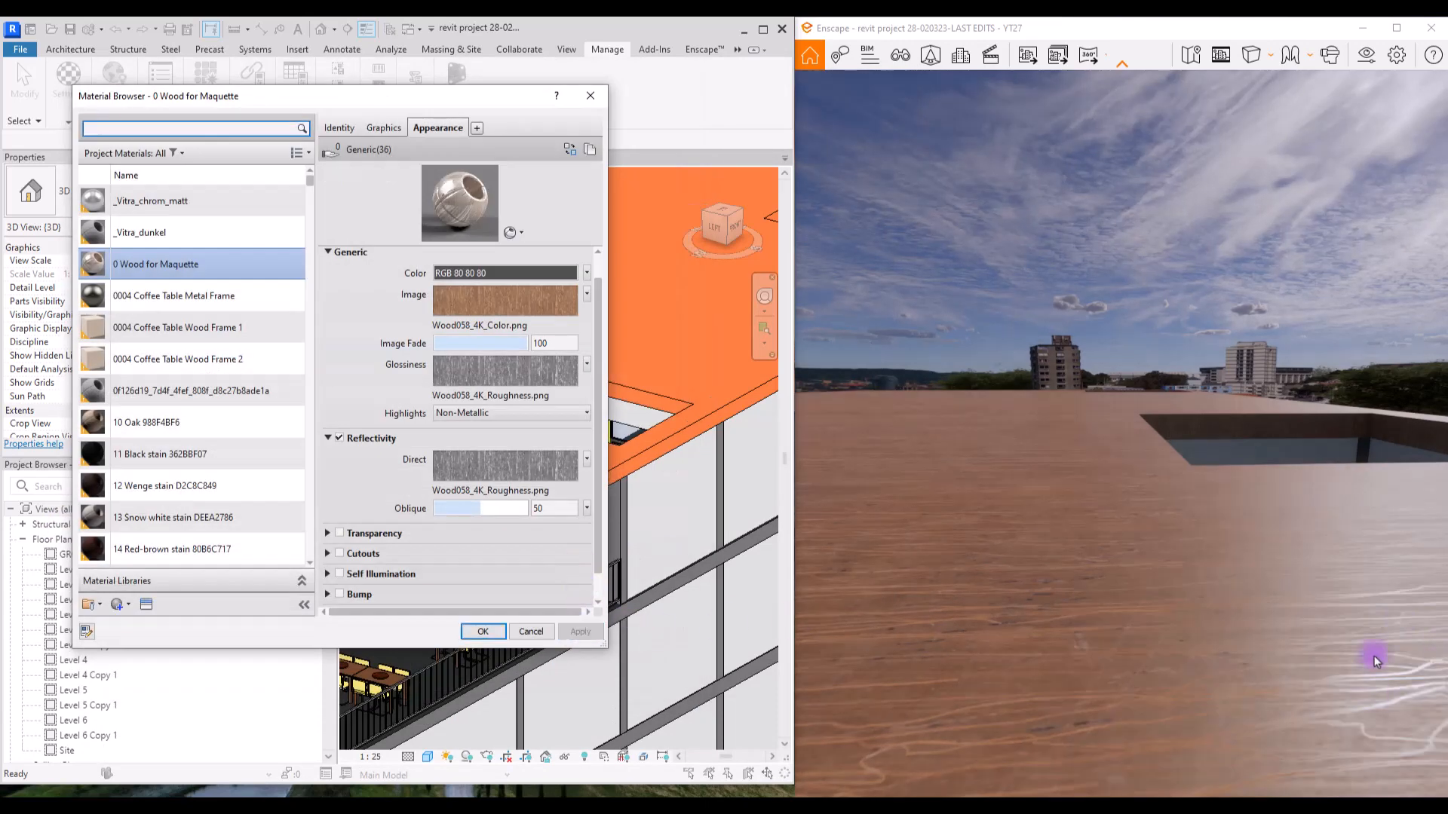
pyautogui.moveTo(1373, 656); pyautogui.dragTo(1074, 318)
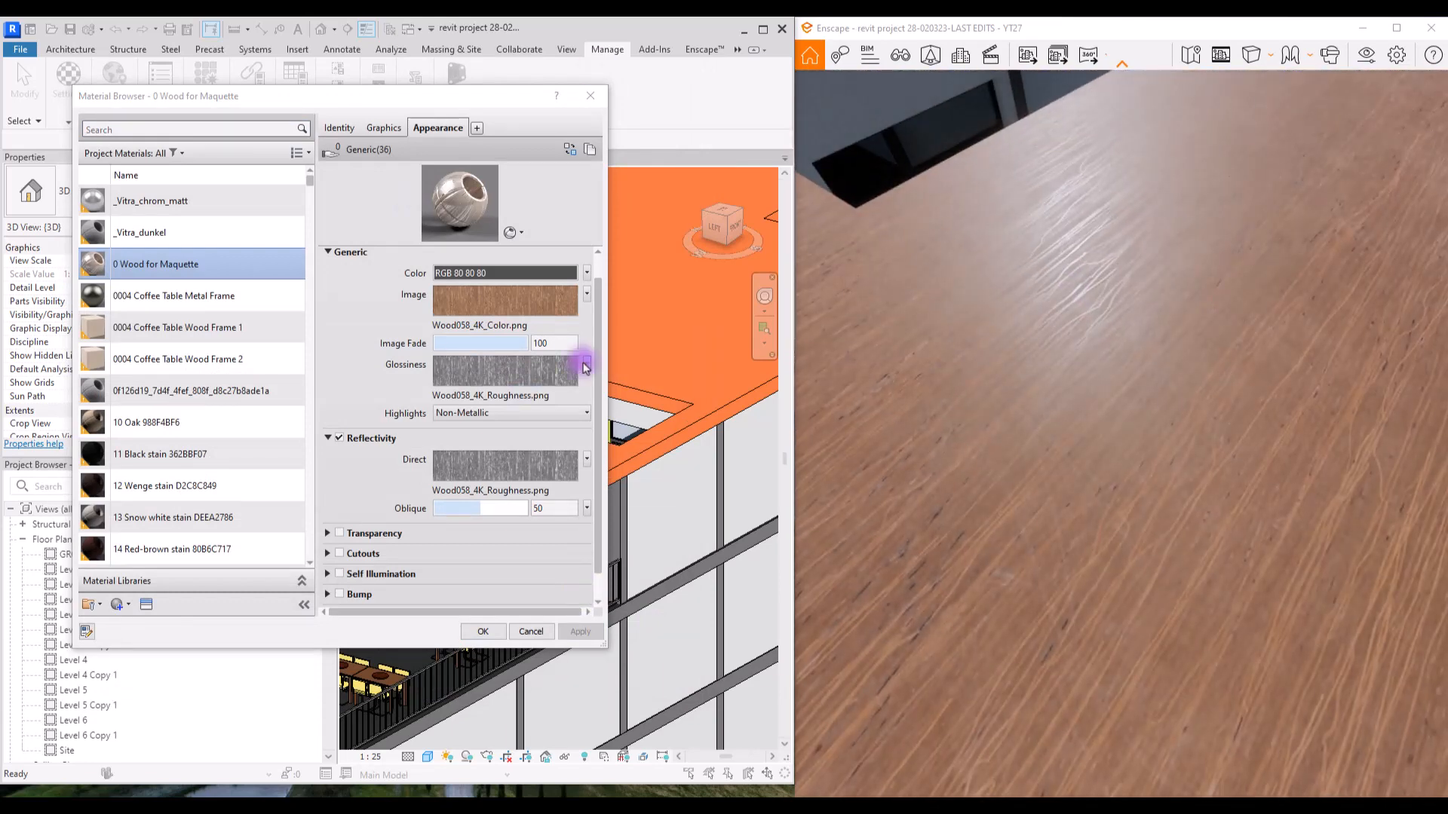
# - Switch the glossiness from the image back to a slider value and apply the change
pyautogui.click(586, 366)
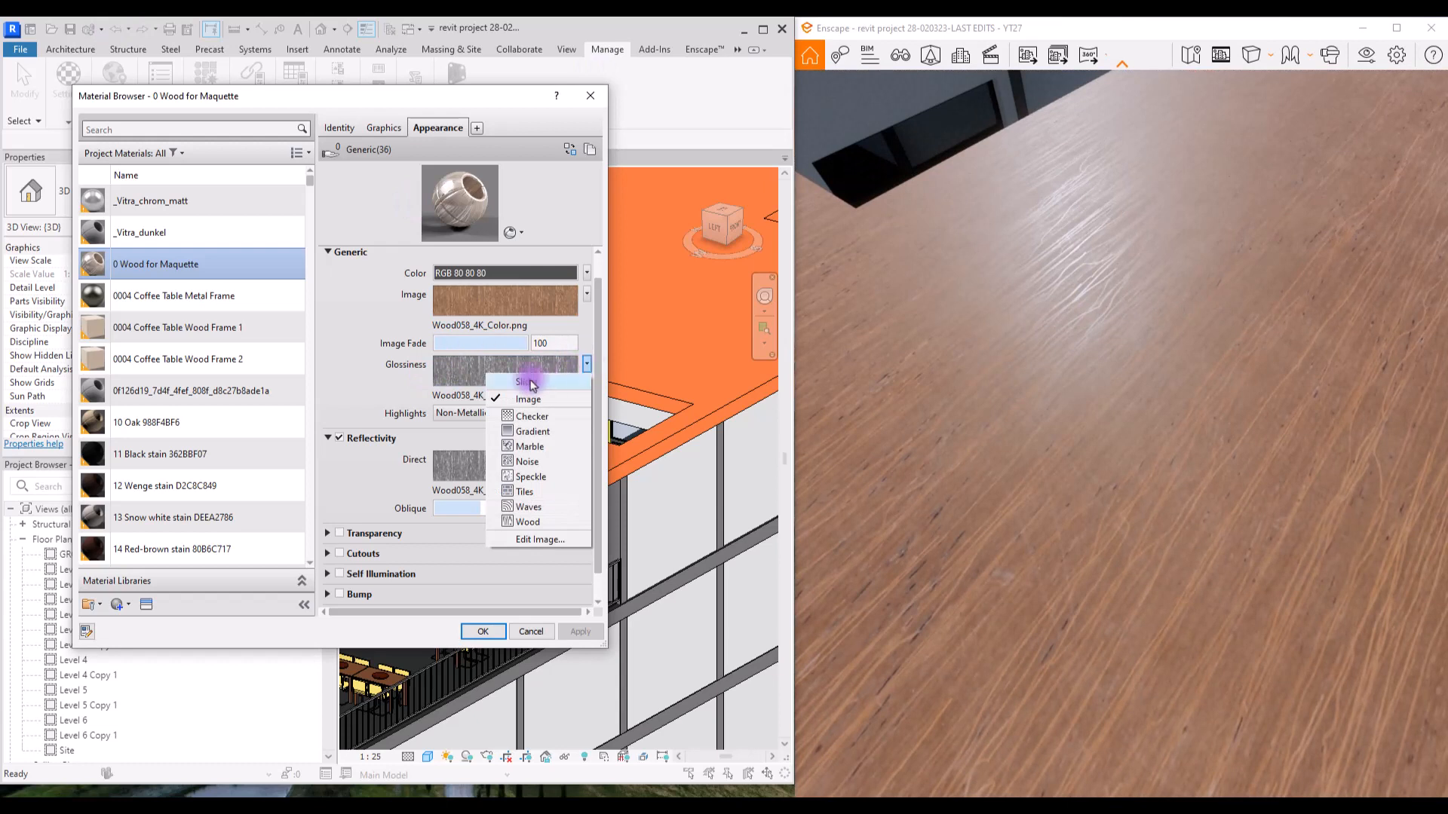
pyautogui.click(528, 382)
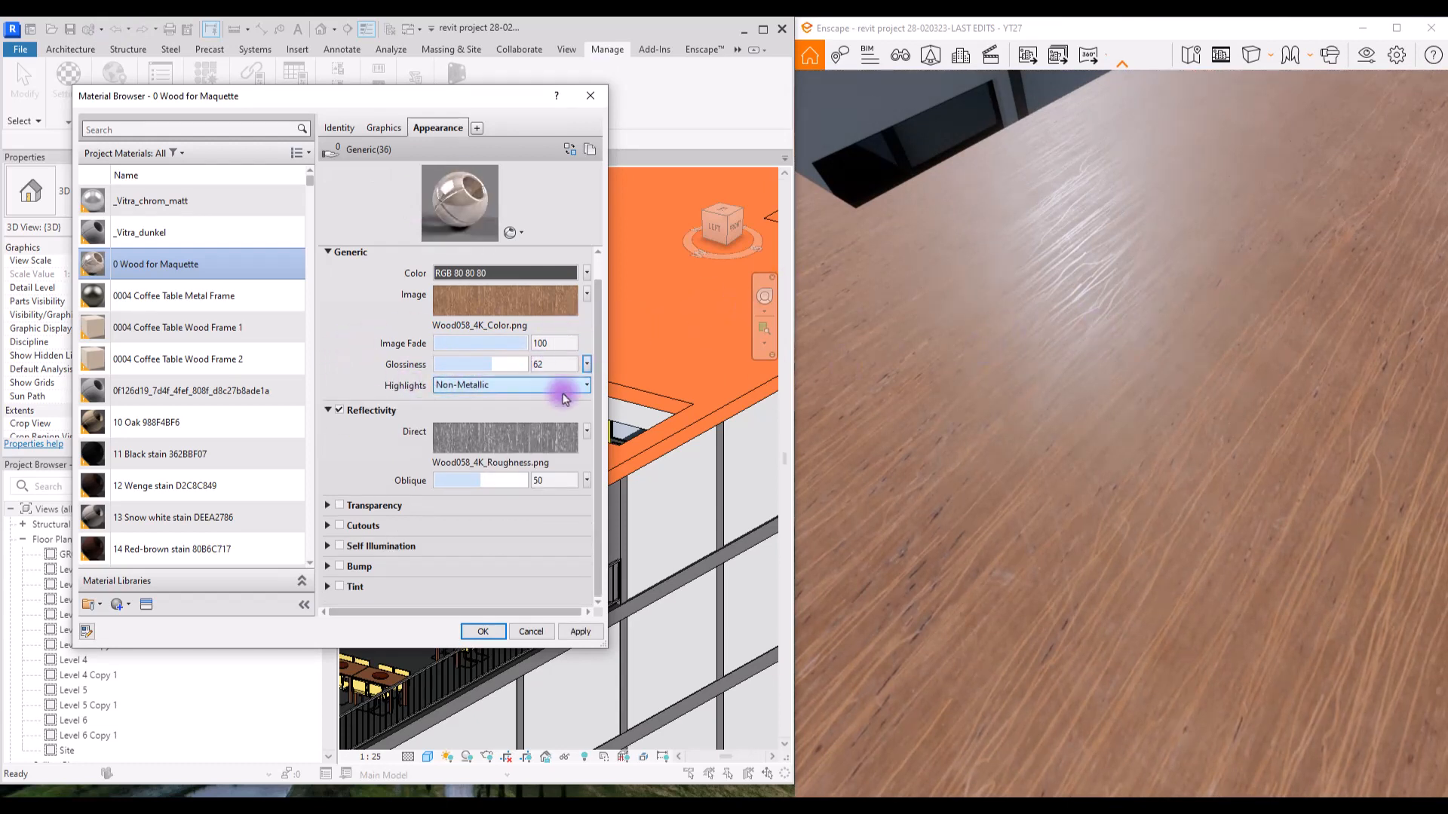
pyautogui.click(592, 630)
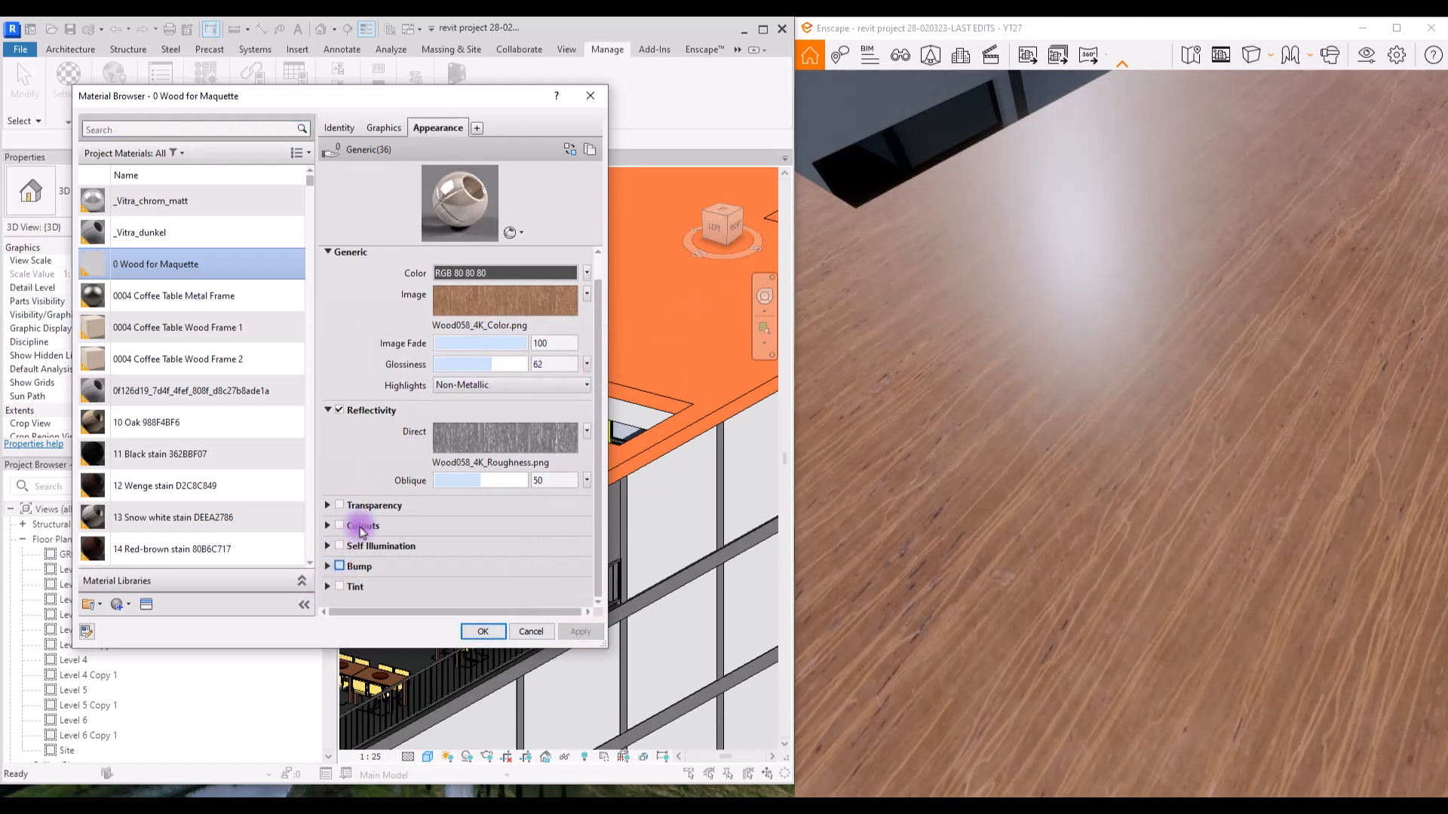
# - Enable bump on 0 Wood for Maquette and load Wood058_4K_Displacement.png as its image, showing the texture files as large icons
pyautogui.click(360, 528)
pyautogui.rightClick(298, 223)
pyautogui.moveTo(325, 230)
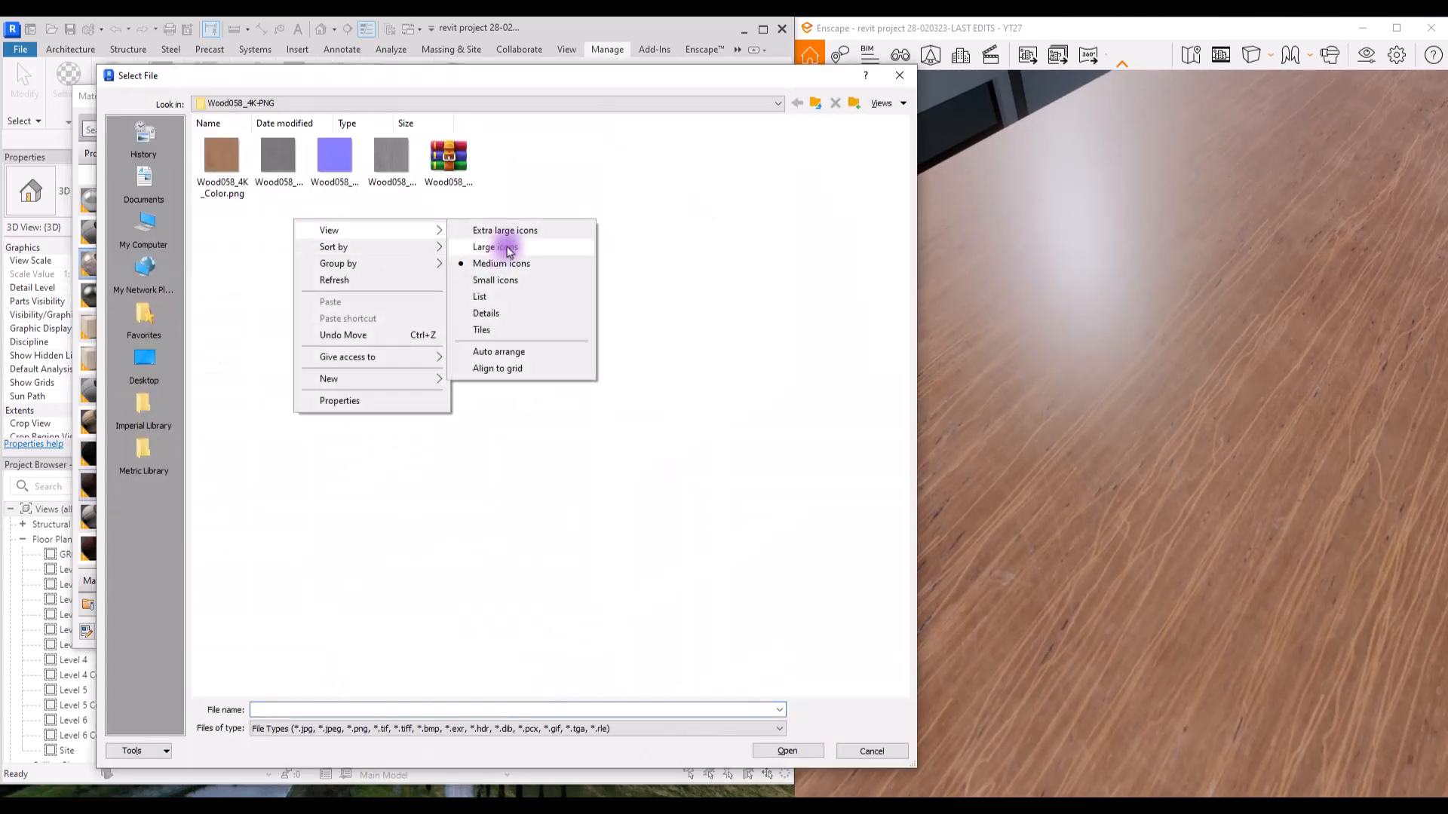
pyautogui.click(507, 247)
pyautogui.click(316, 181)
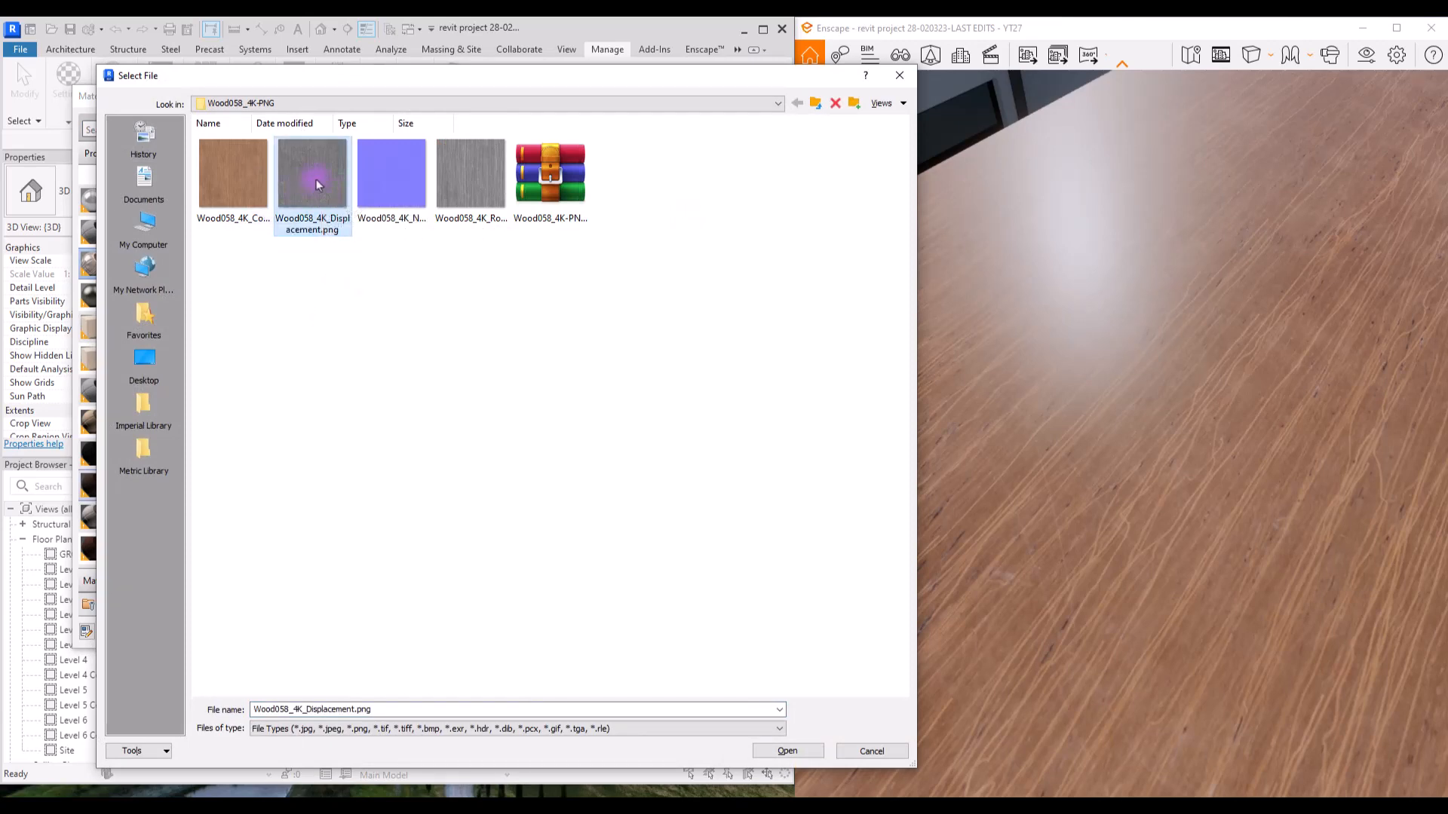
pyautogui.doubleClick(315, 181)
# - Set the sample size of the displacement bump image to 5 m and apply the material change
pyautogui.doubleClick(238, 546)
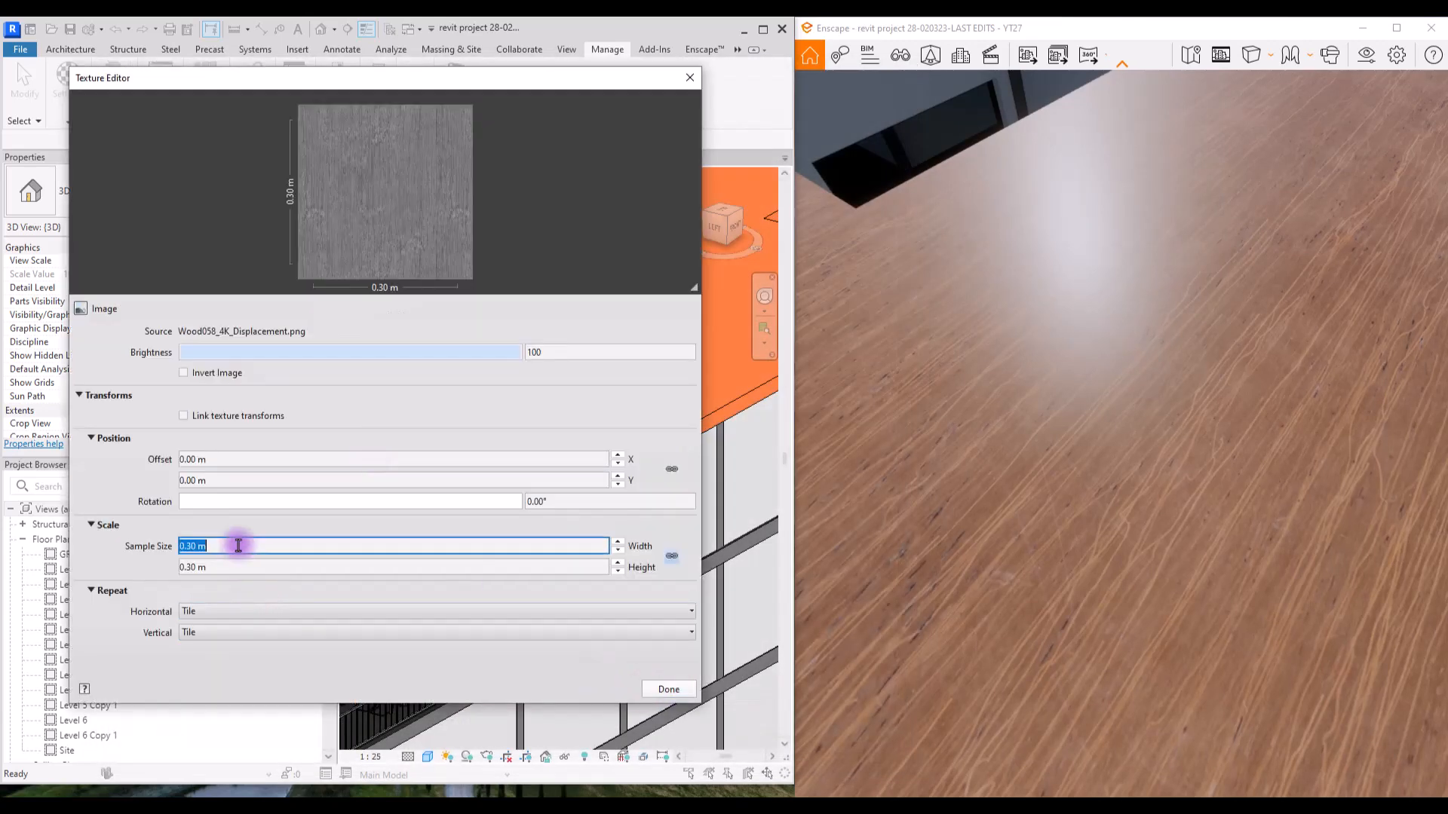
pyautogui.press('Tab')
pyautogui.click(139, 567)
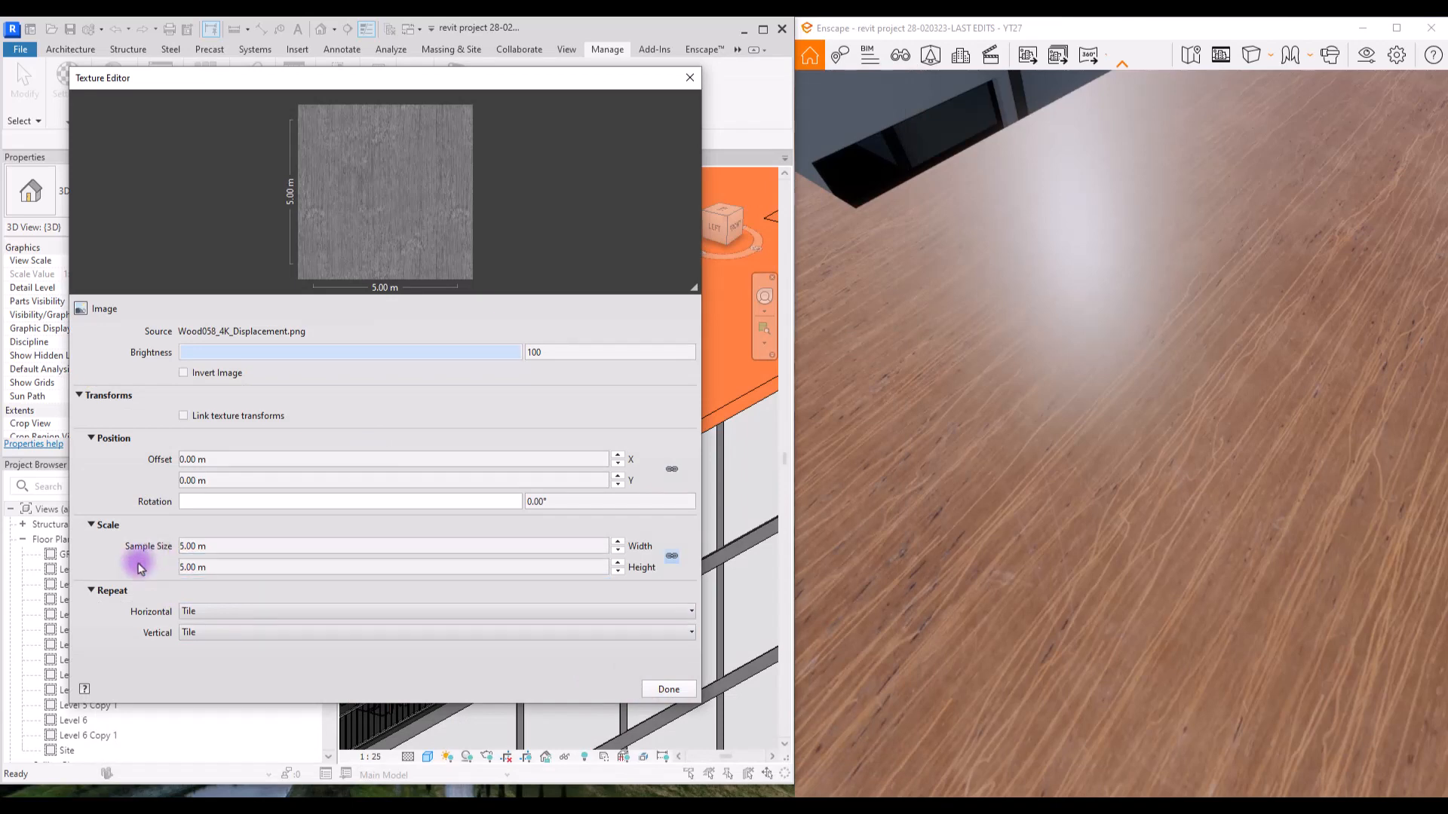
pyautogui.click(669, 689)
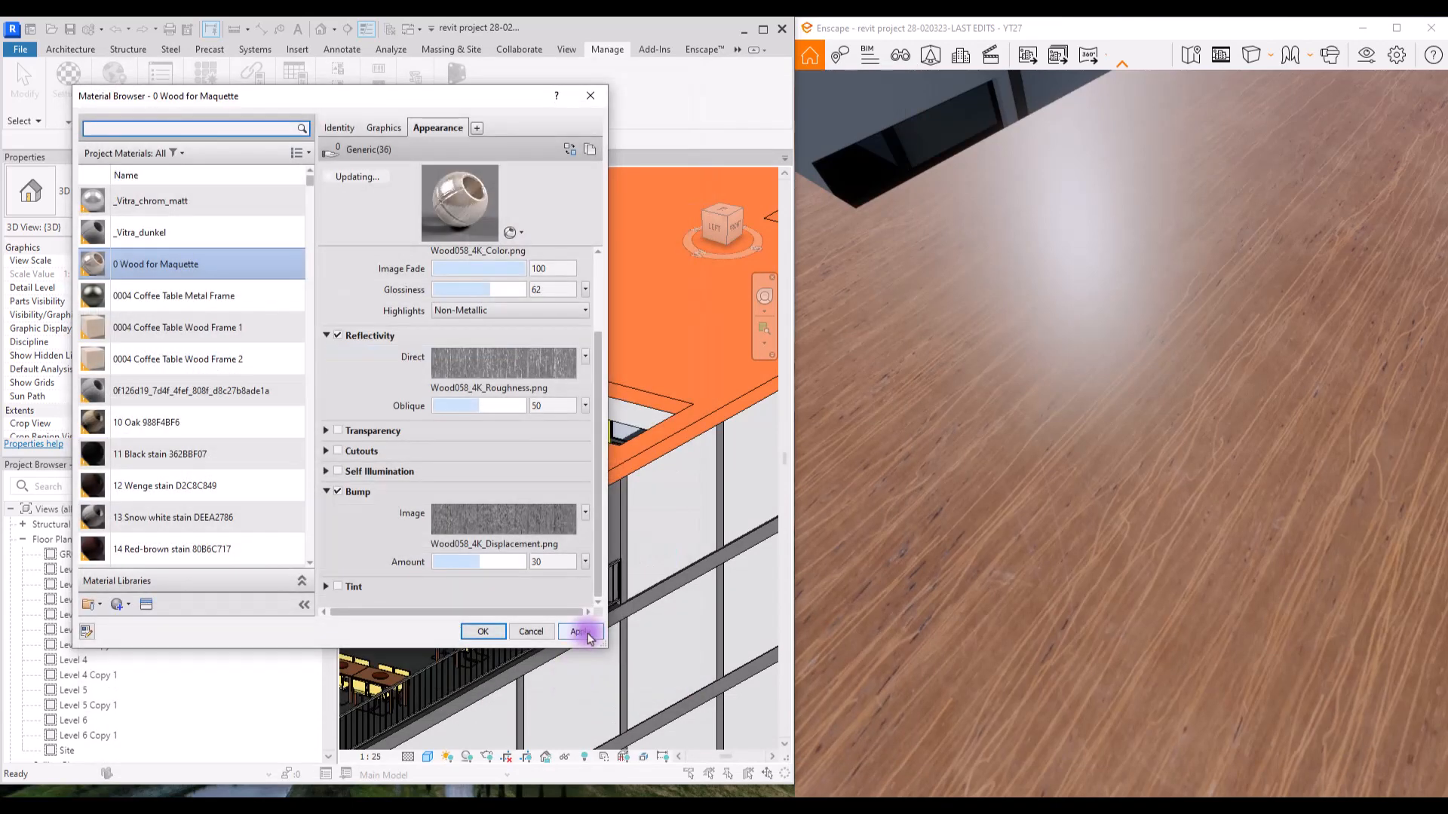
pyautogui.click(582, 632)
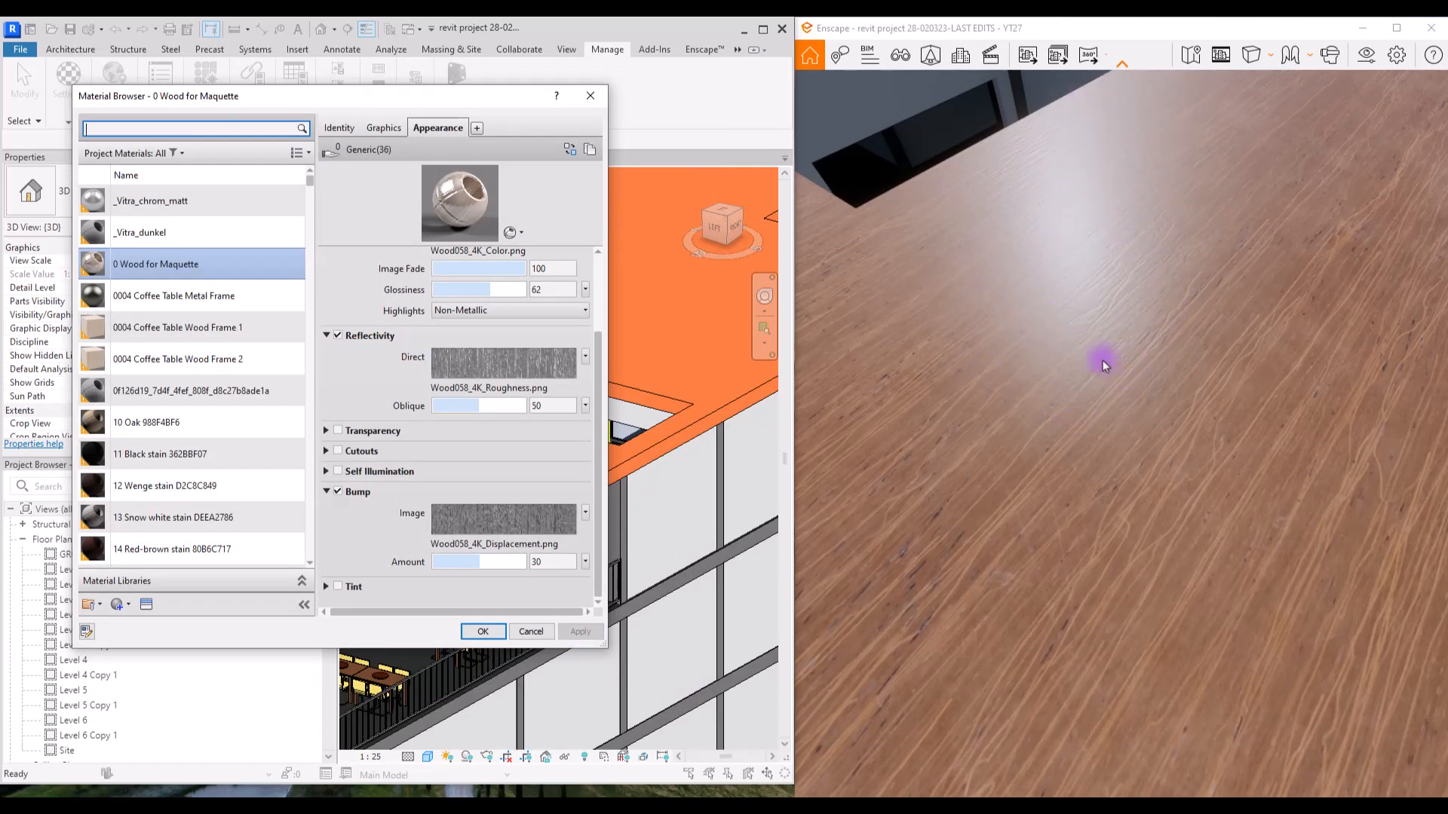
# - Set the bump amount to 100 and the glossiness to 50, applying the changes to see them on the roof
pyautogui.moveTo(1137, 463); pyautogui.dragTo(1137, 463, button='right')
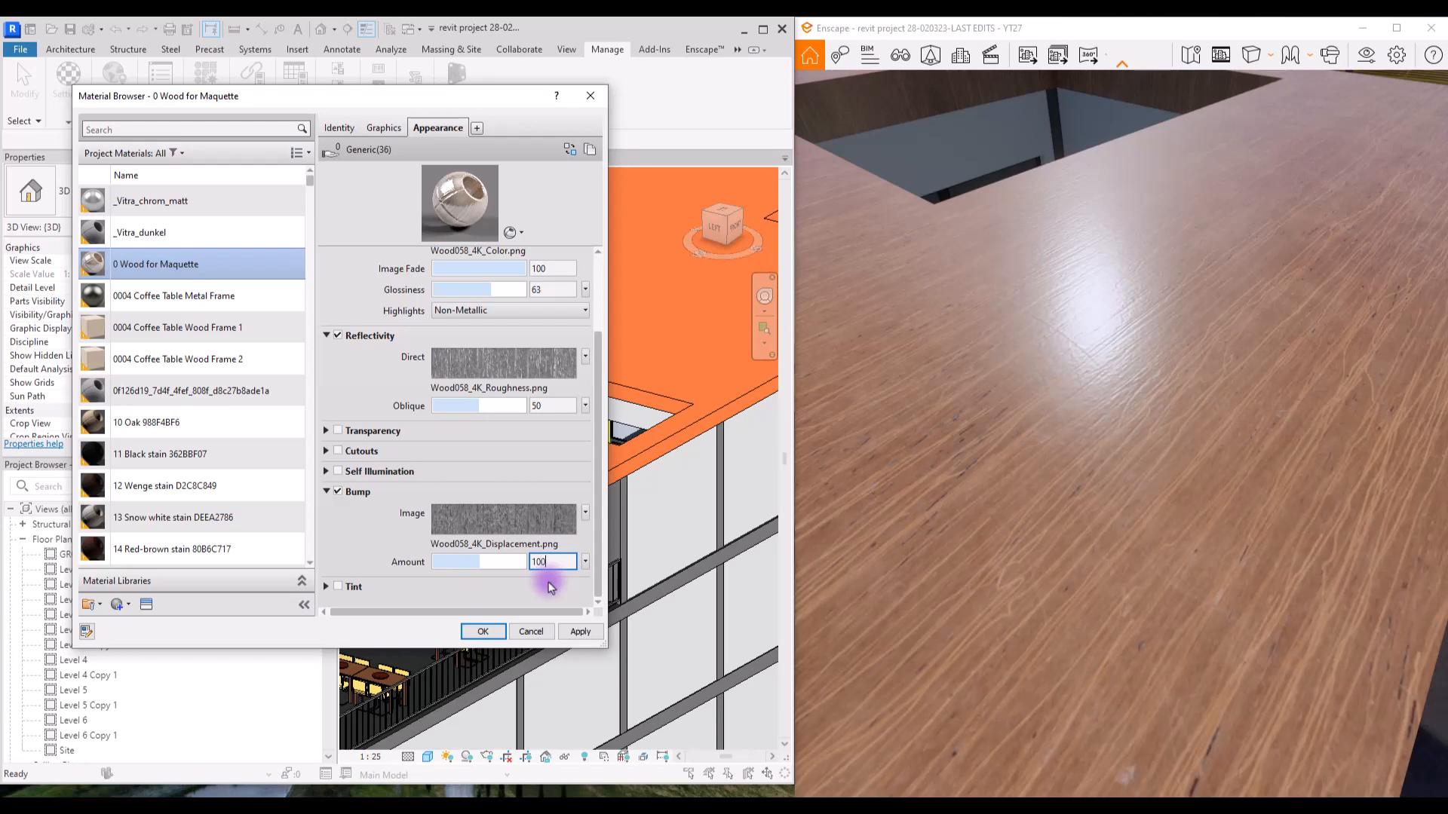
pyautogui.click(579, 631)
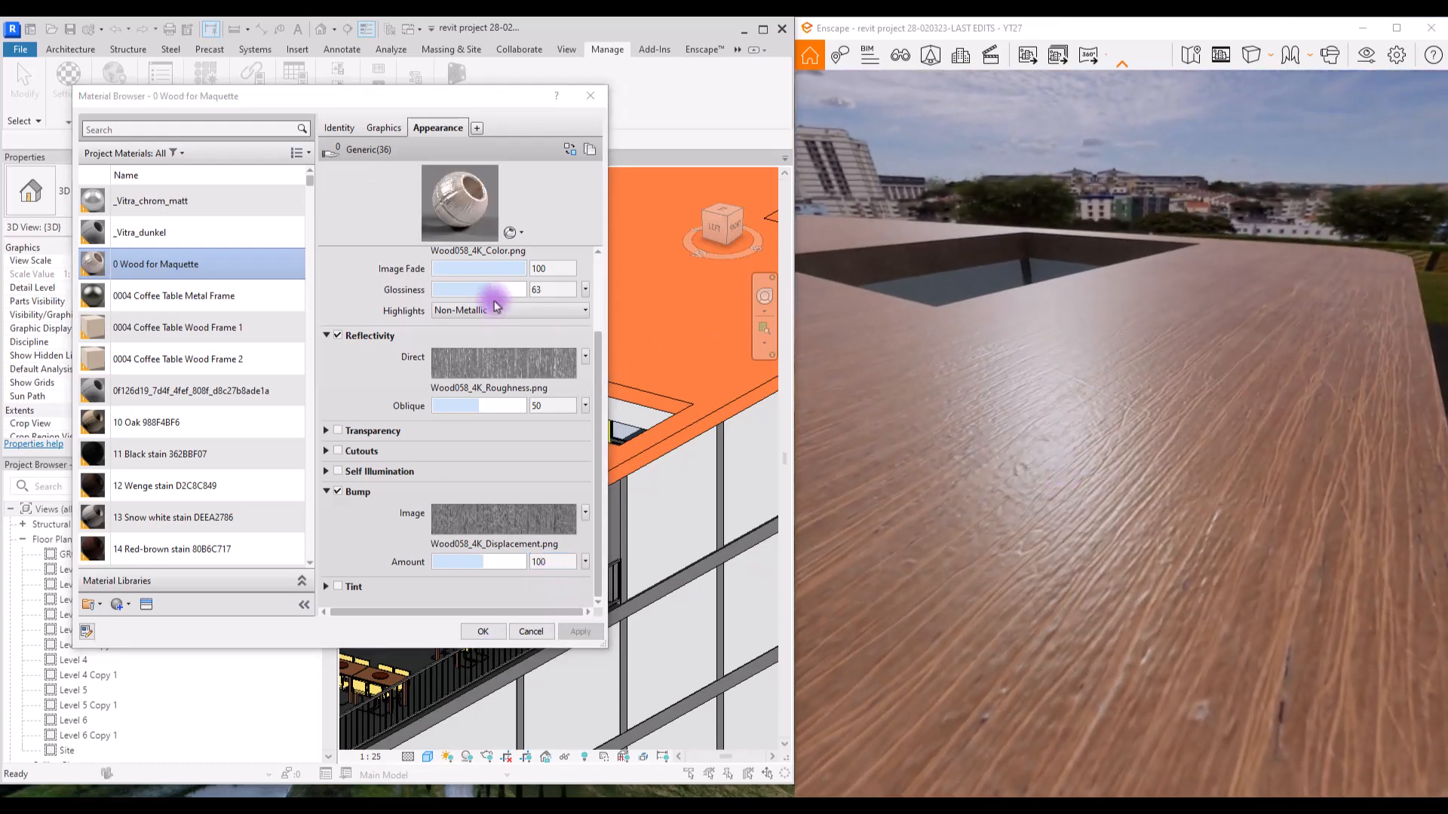
pyautogui.click(478, 289)
pyautogui.click(580, 631)
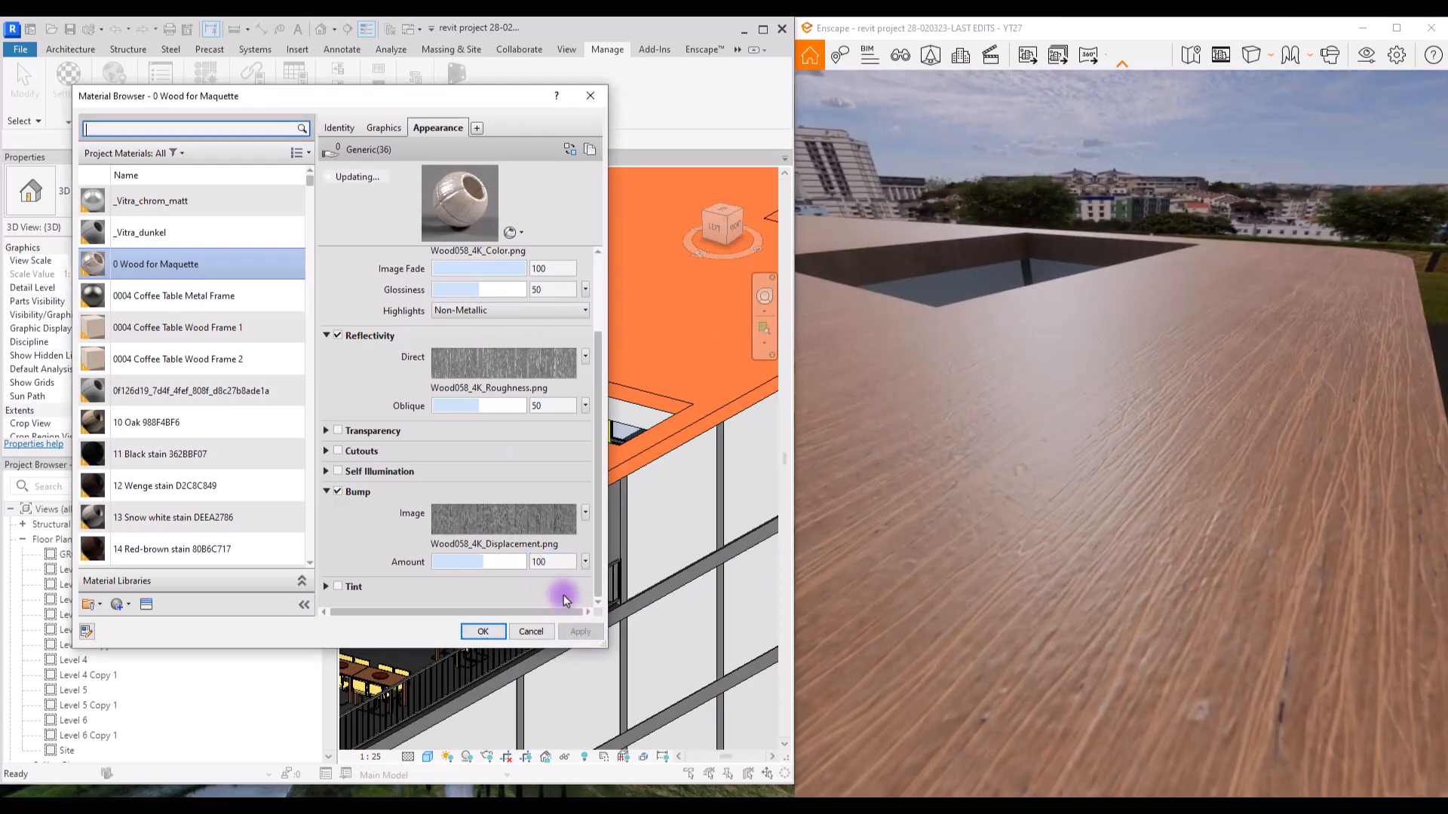
# - Raise the glossiness slider again, confirm the material settings and check the whole roof surface in Enscape
pyautogui.click(492, 289)
pyautogui.click(580, 631)
pyautogui.click(487, 633)
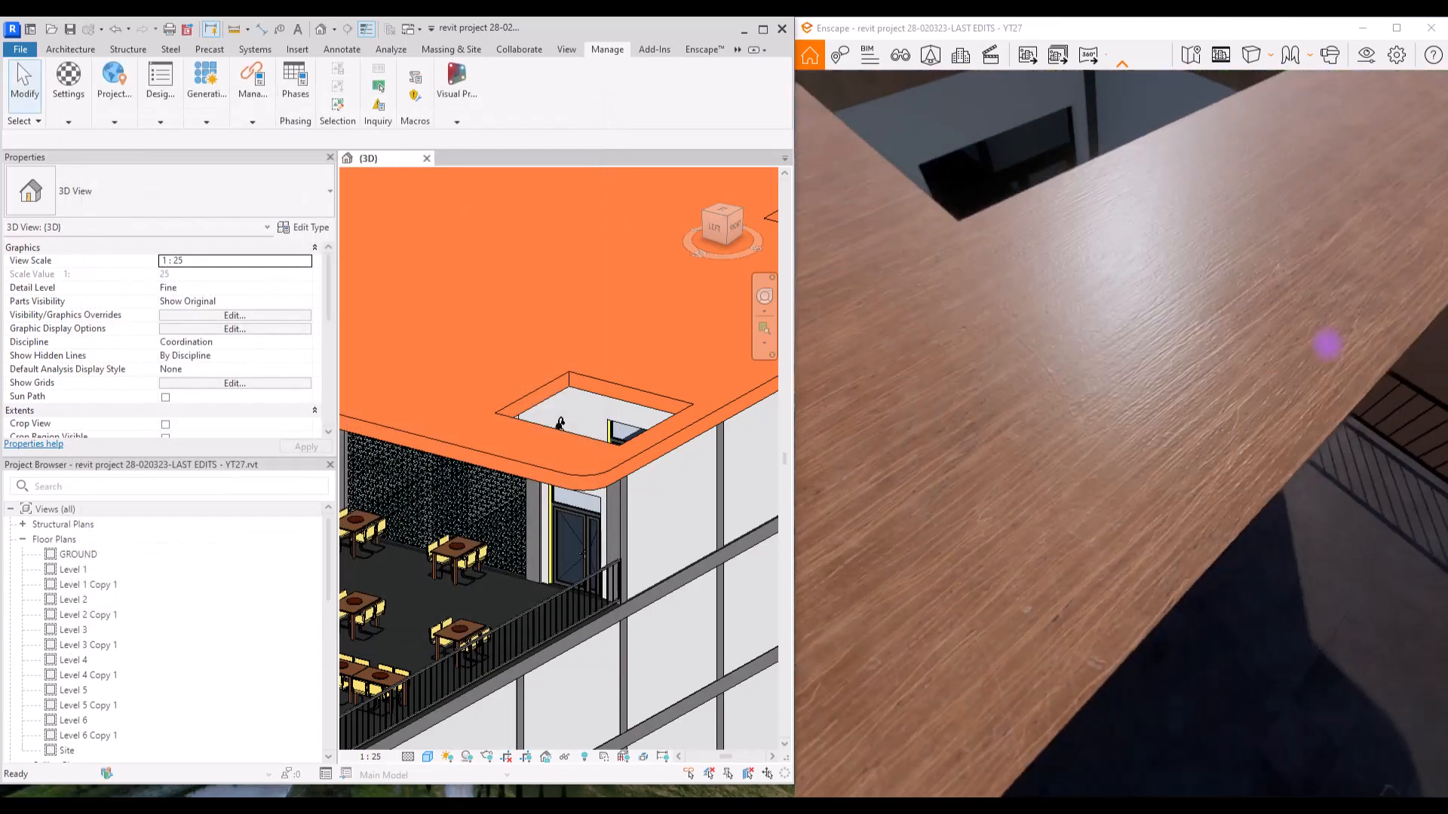
pyautogui.moveTo(1325, 342); pyautogui.dragTo(1212, 352, button='right')
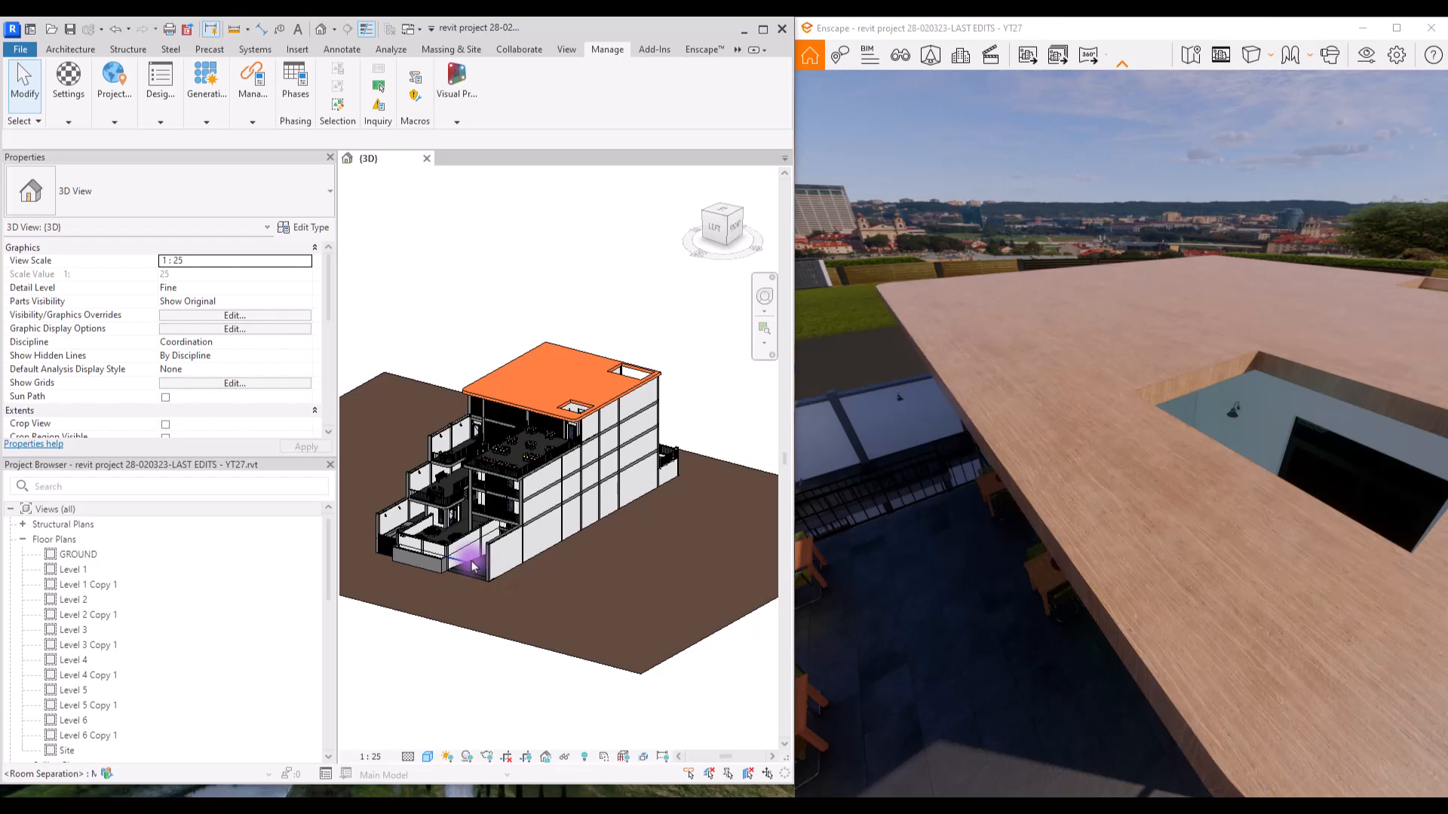
# - Set the structure layer material of the front side wall's Basic Wall type to 0 Wood for Maquette and confirm the type change
pyautogui.scroll(3, 373, 484)
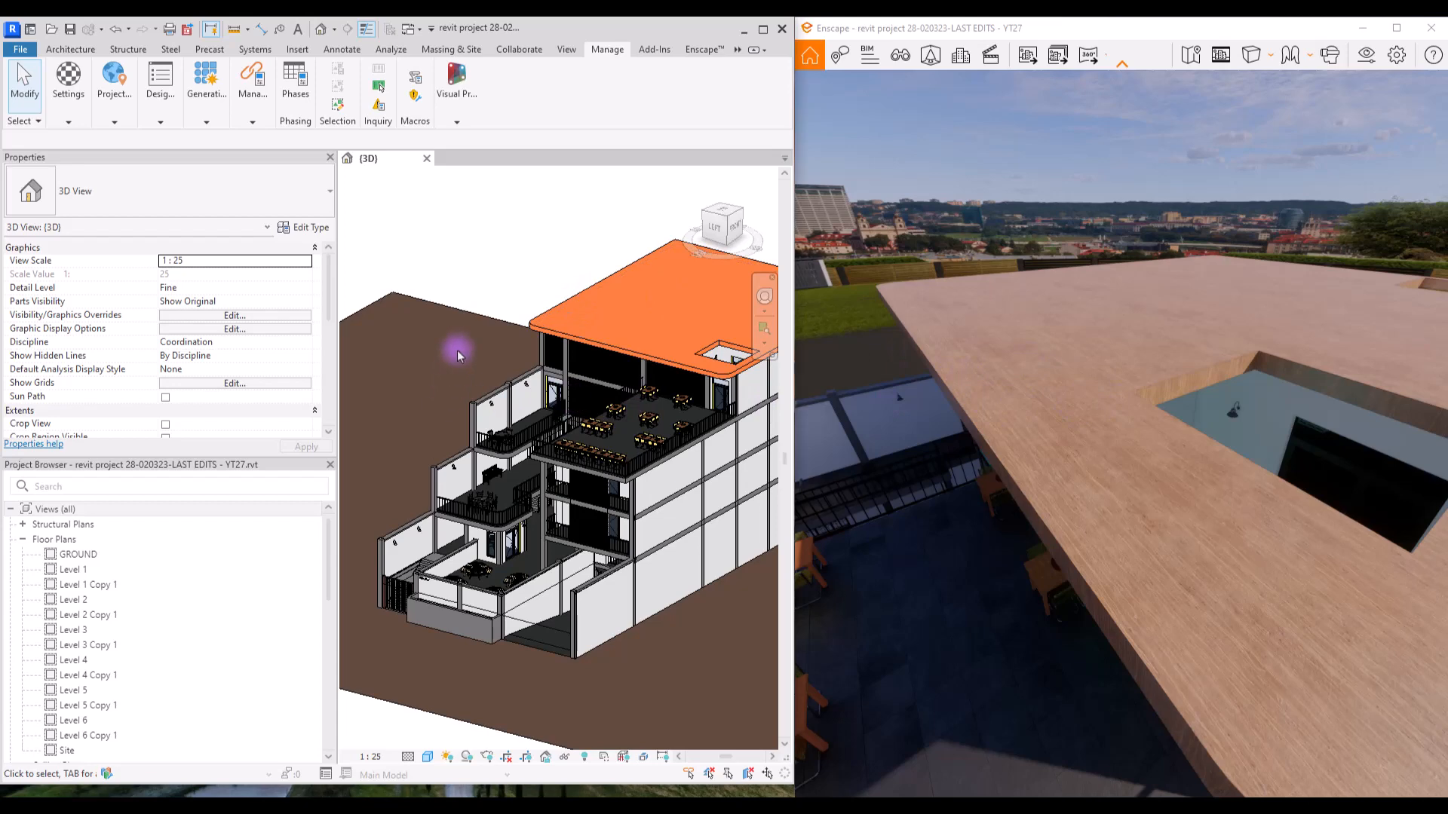
pyautogui.scroll(-2, 457, 355)
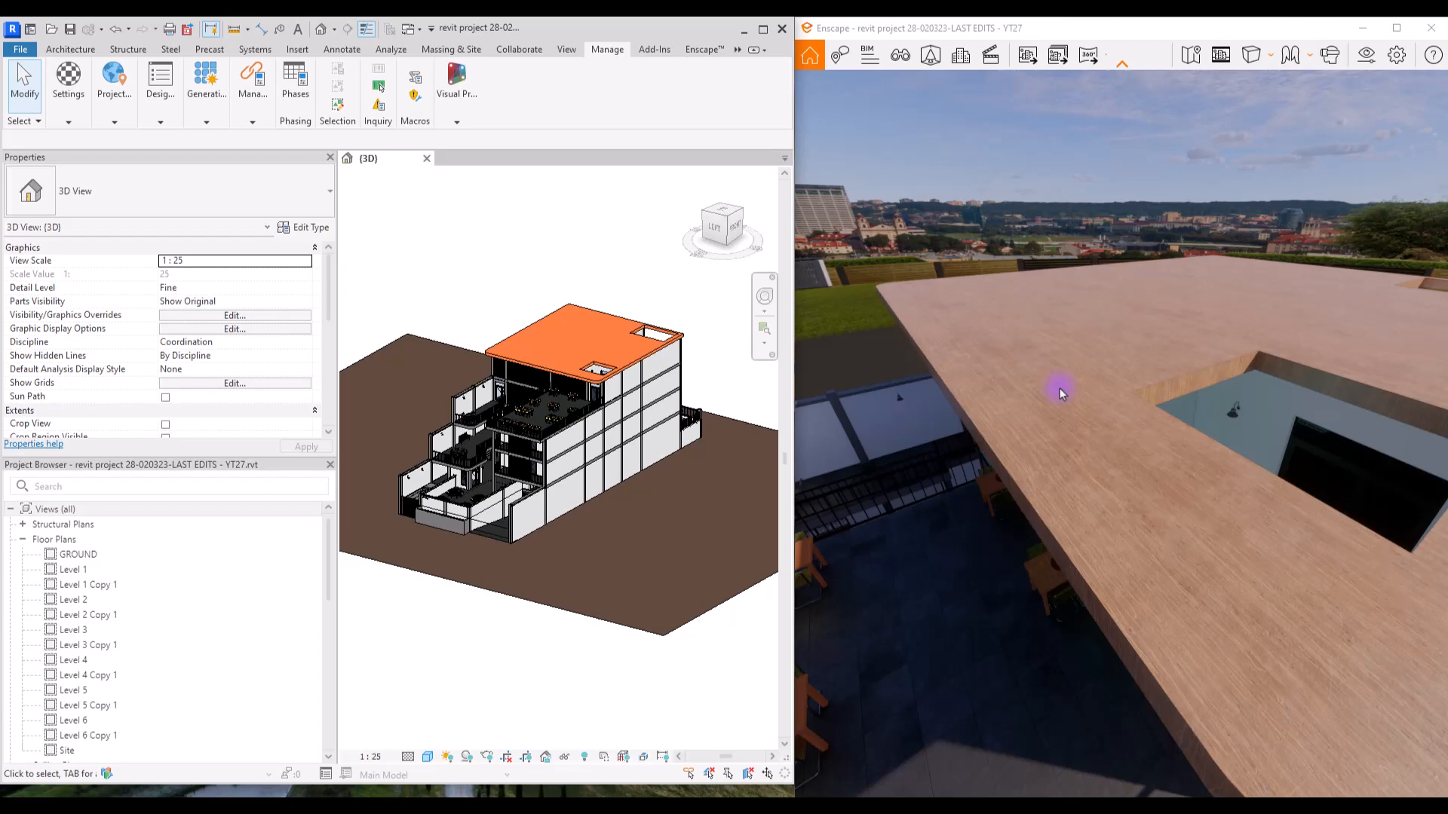
pyautogui.scroll(5, 630, 312)
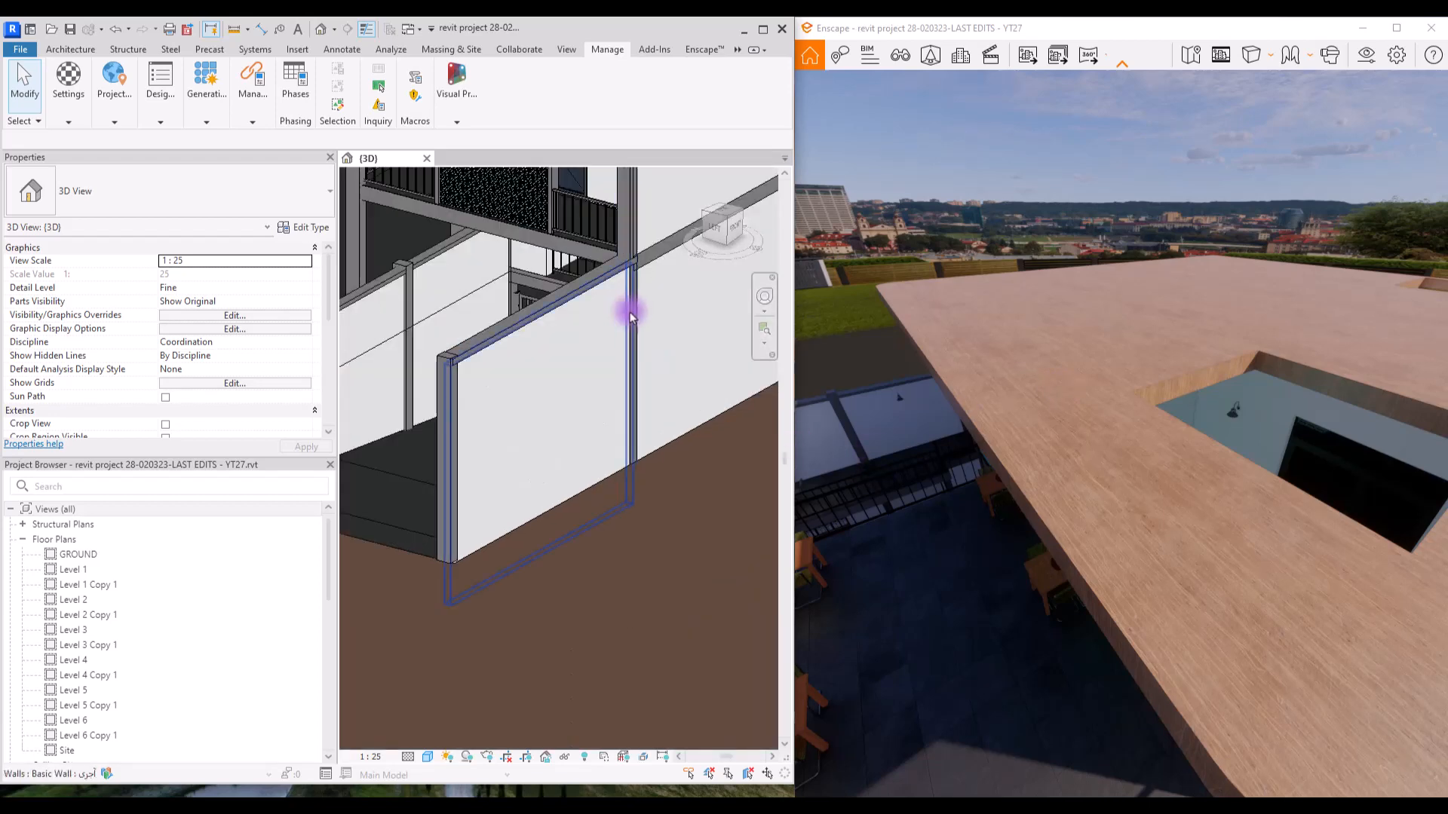
pyautogui.click(630, 313)
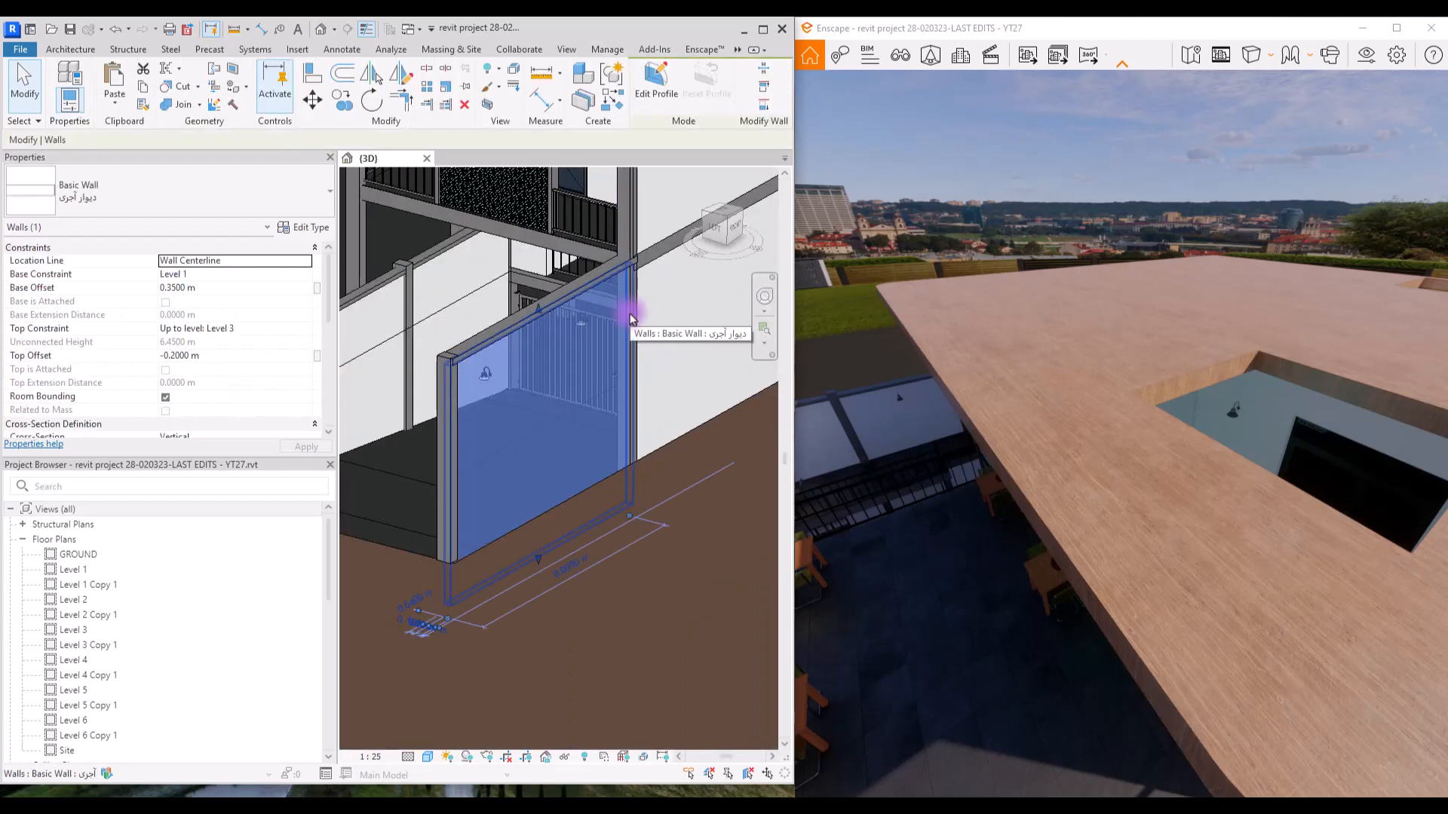
pyautogui.click(307, 233)
pyautogui.click(378, 201)
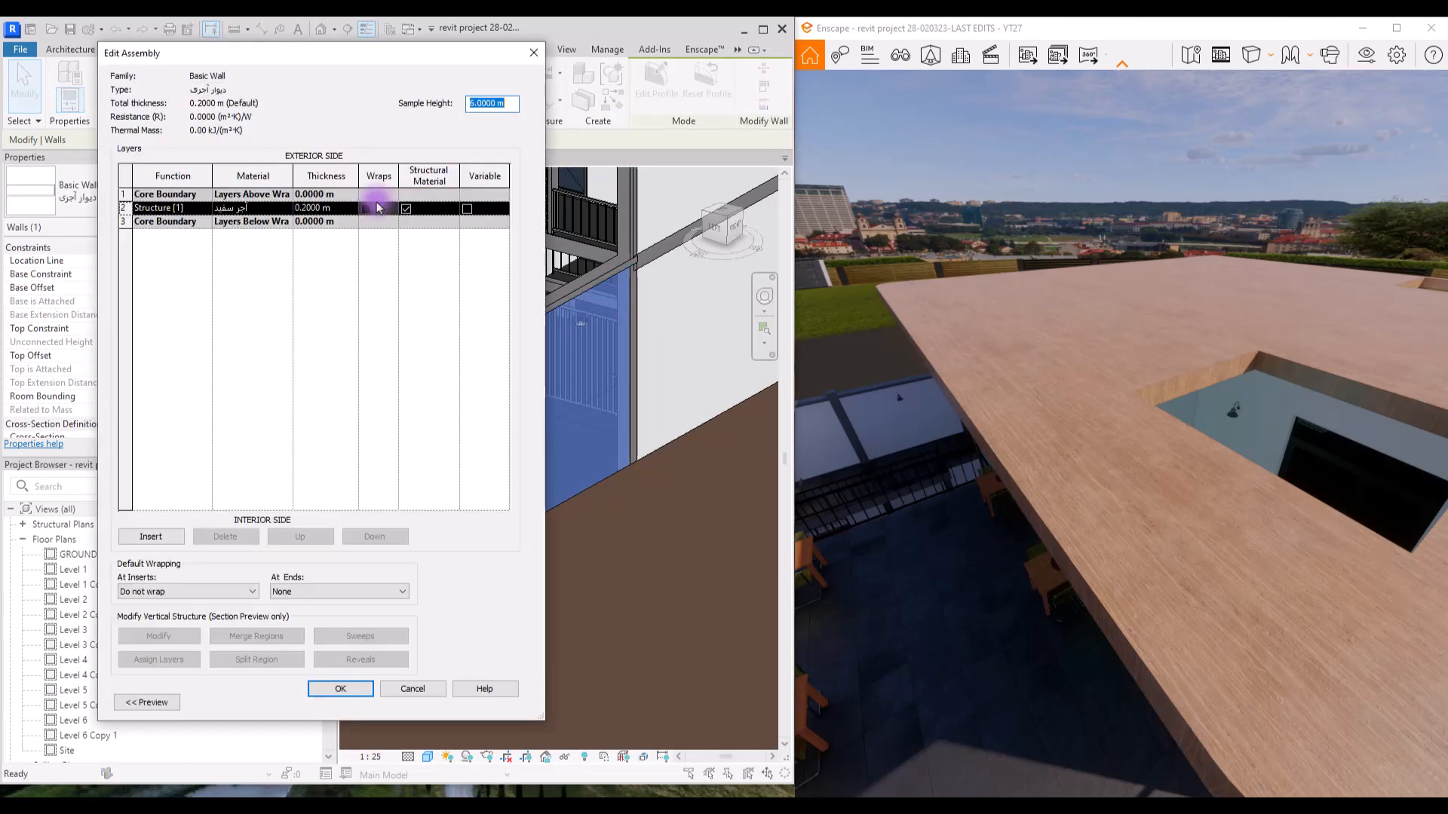
pyautogui.click(287, 213)
pyautogui.click(288, 209)
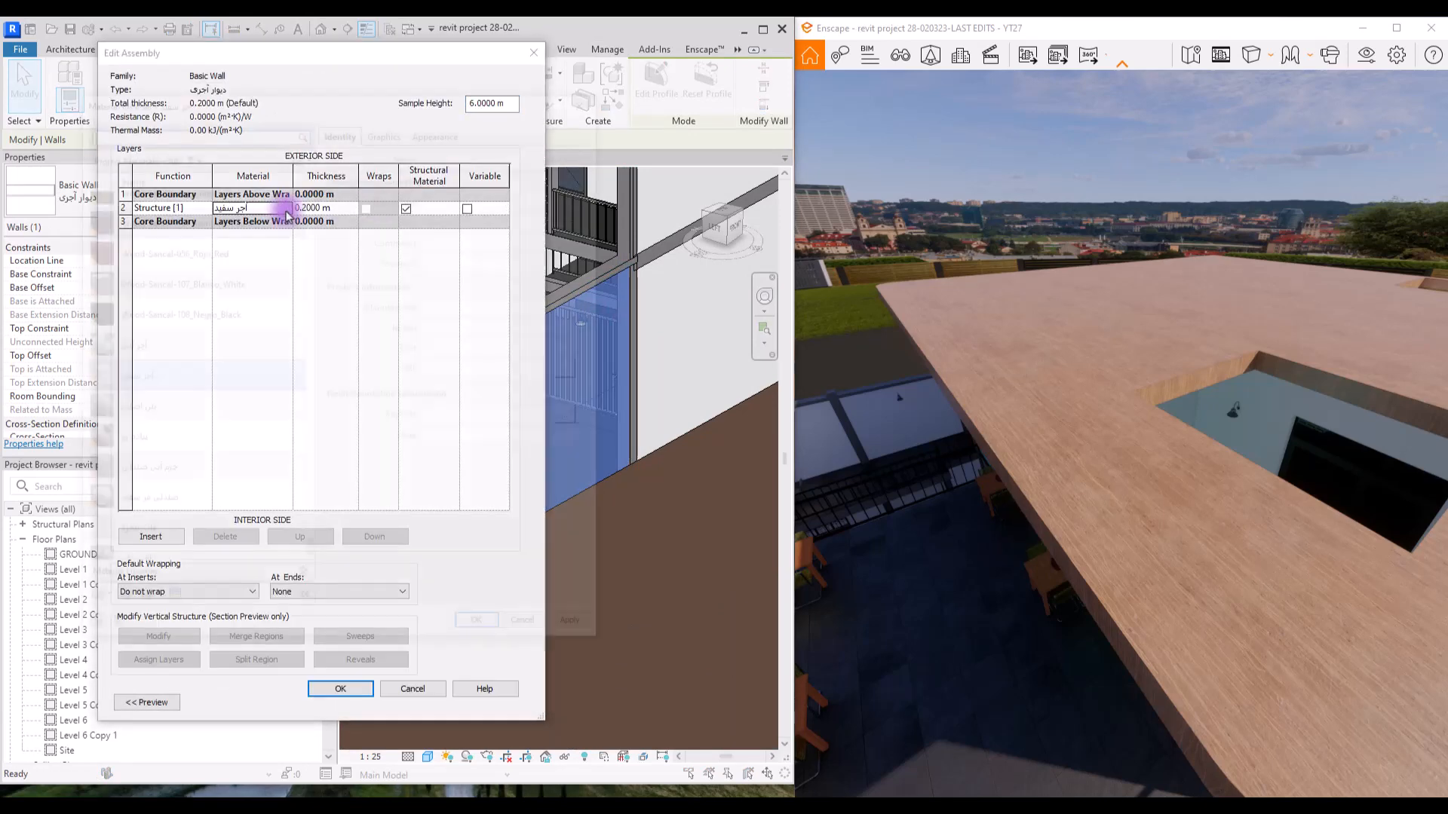
pyautogui.moveTo(315, 533); pyautogui.dragTo(264, 181)
pyautogui.click(242, 264)
pyautogui.click(482, 631)
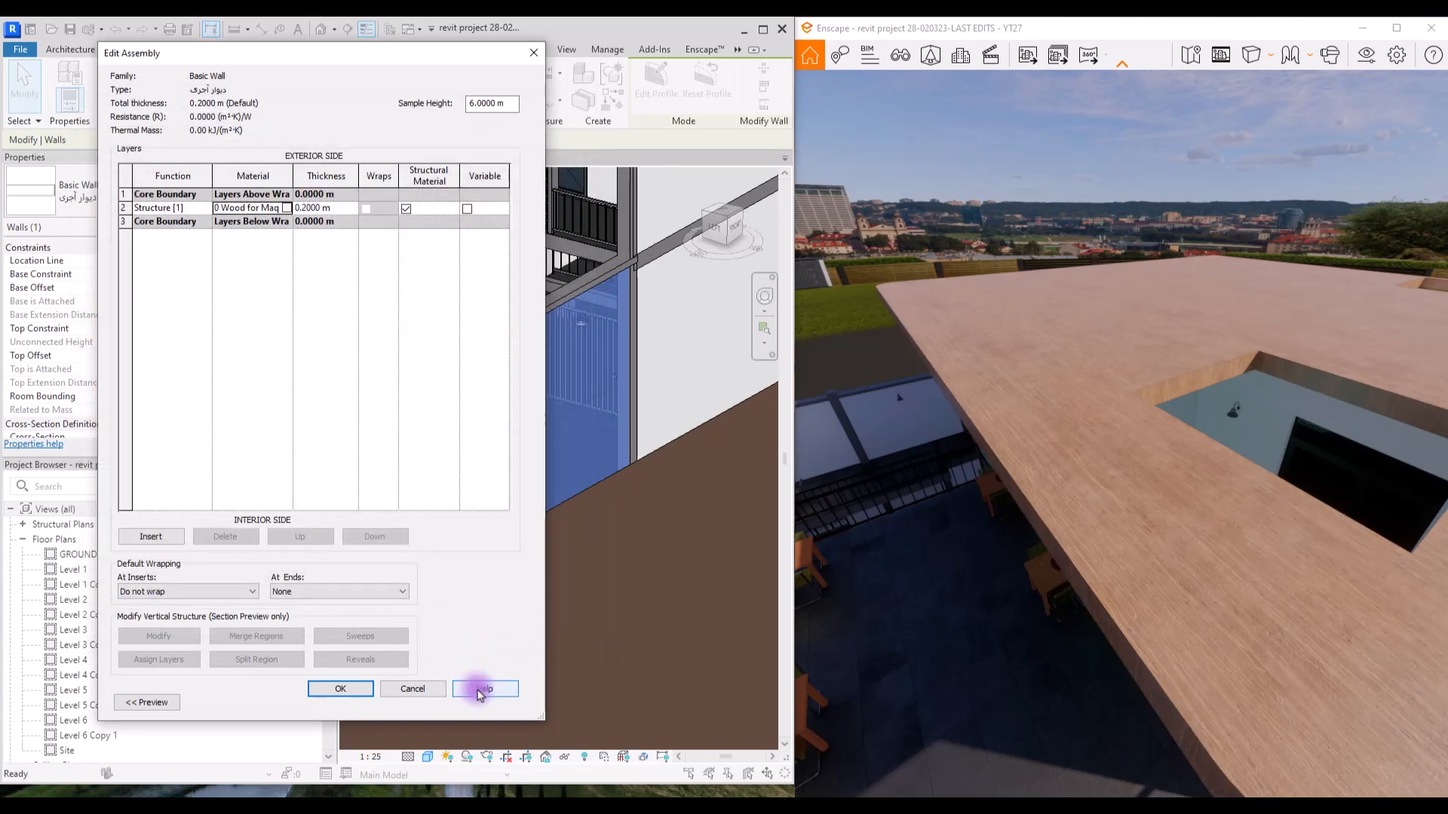
pyautogui.click(340, 689)
pyautogui.click(517, 703)
pyautogui.click(679, 672)
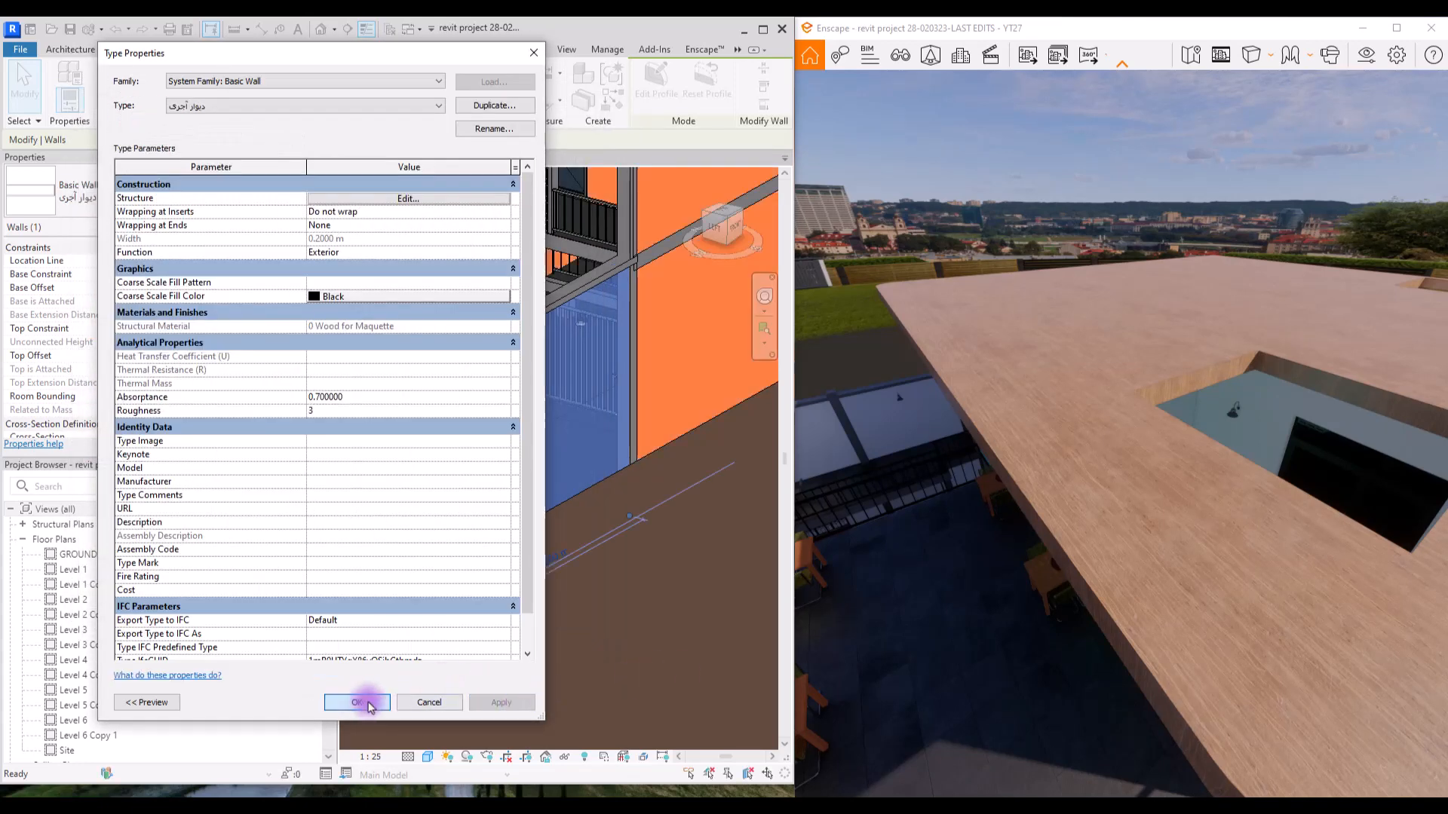
pyautogui.click(365, 703)
# - Deselect the wall and pause Enscape's live updates
pyautogui.click(649, 281)
pyautogui.click(707, 50)
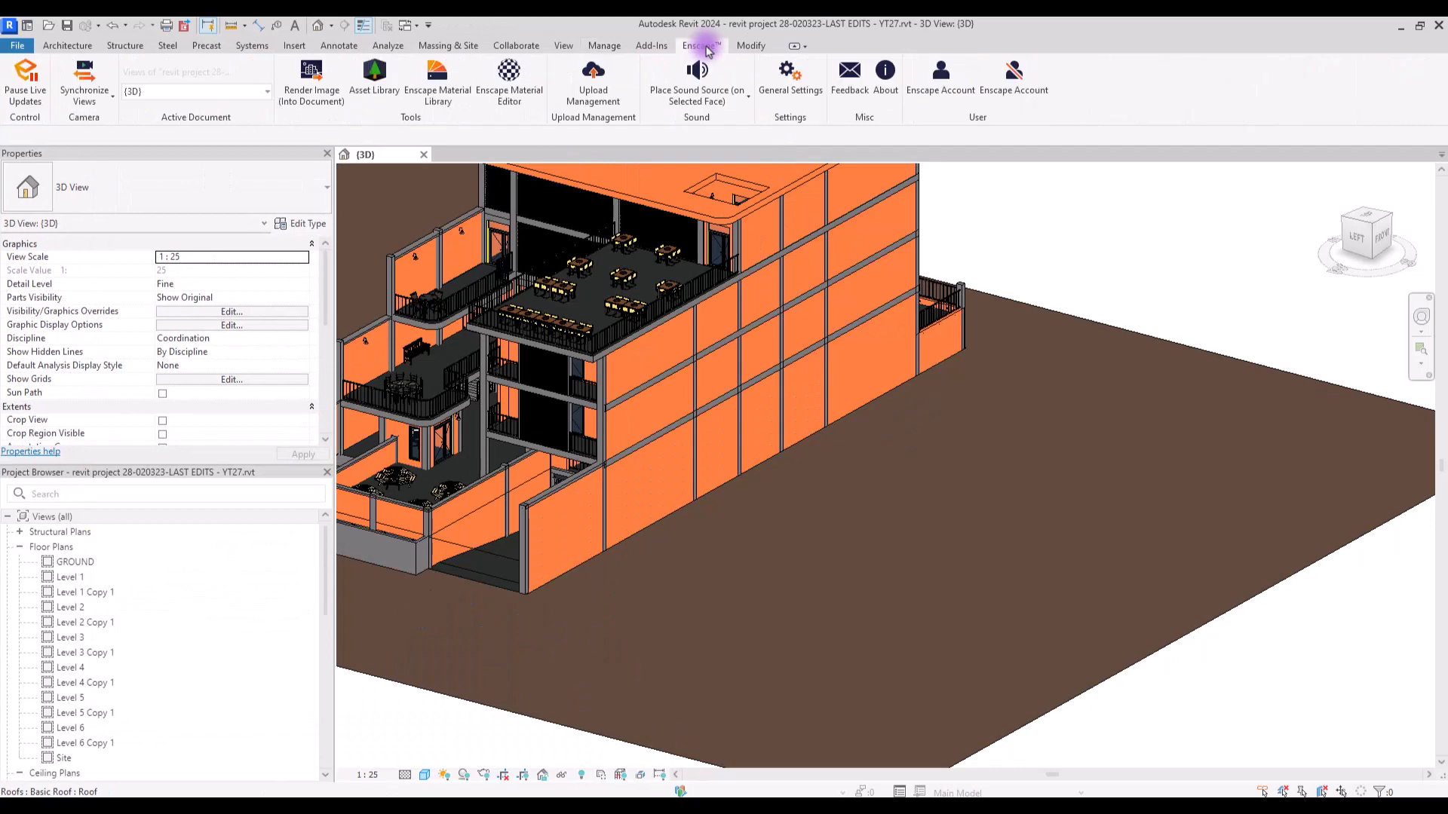
pyautogui.click(23, 103)
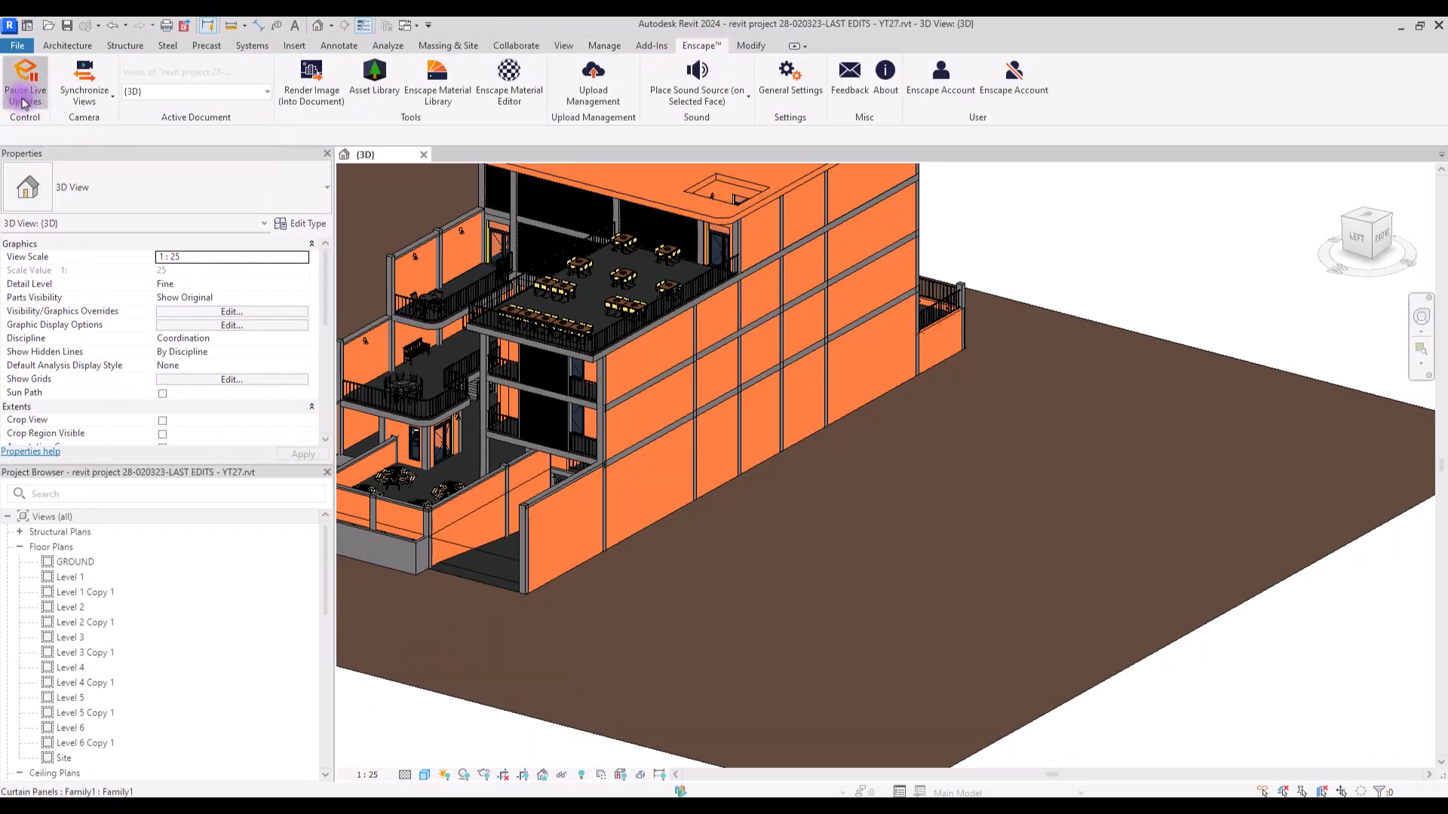
# - Browse the project materials for the terrace wall cap extrusion, examining the appearance settings of بتن اصلی and آجر آبی
pyautogui.scroll(-5, 910, 370)
pyautogui.scroll(6, 754, 324)
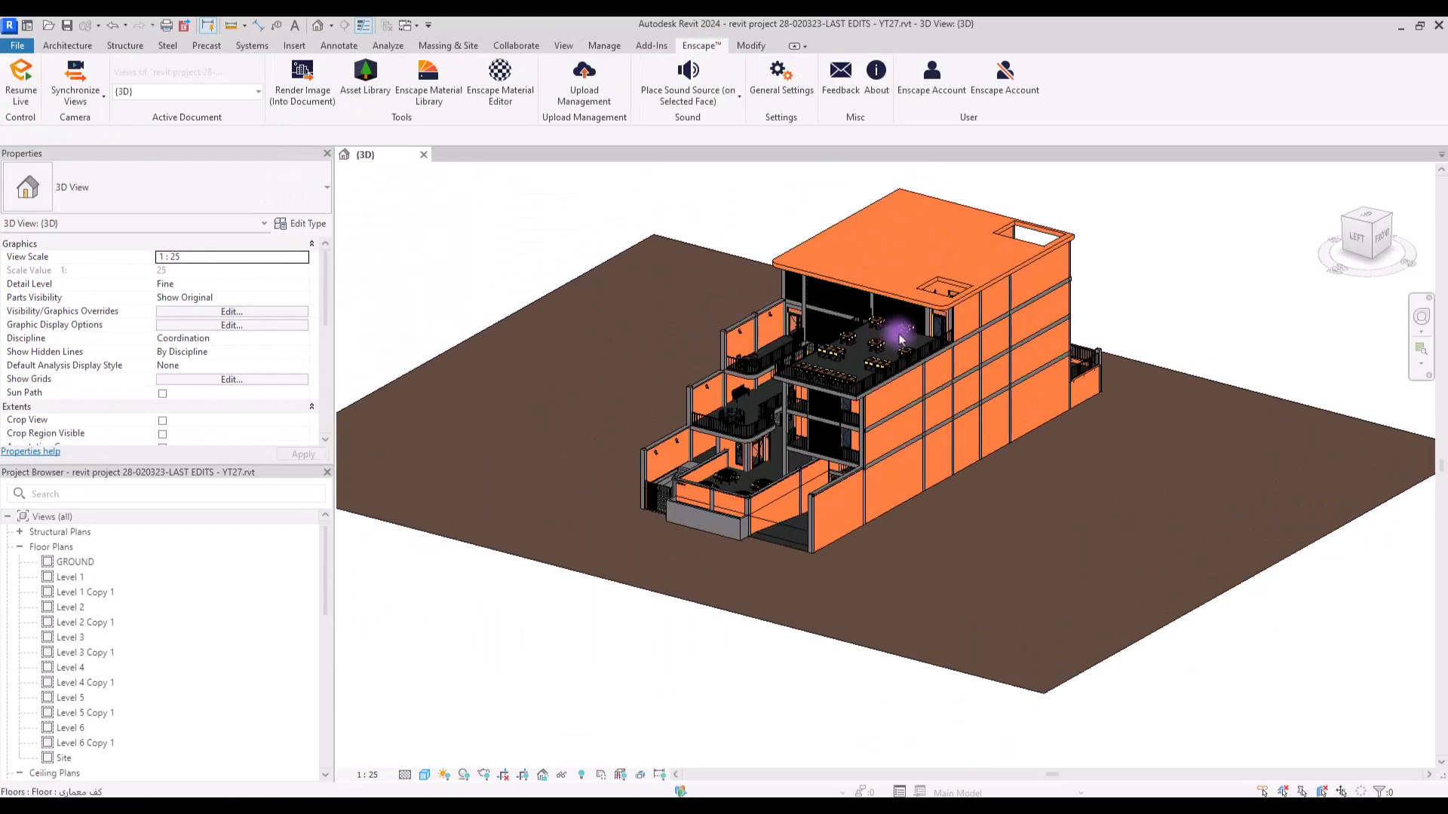
pyautogui.click(751, 313)
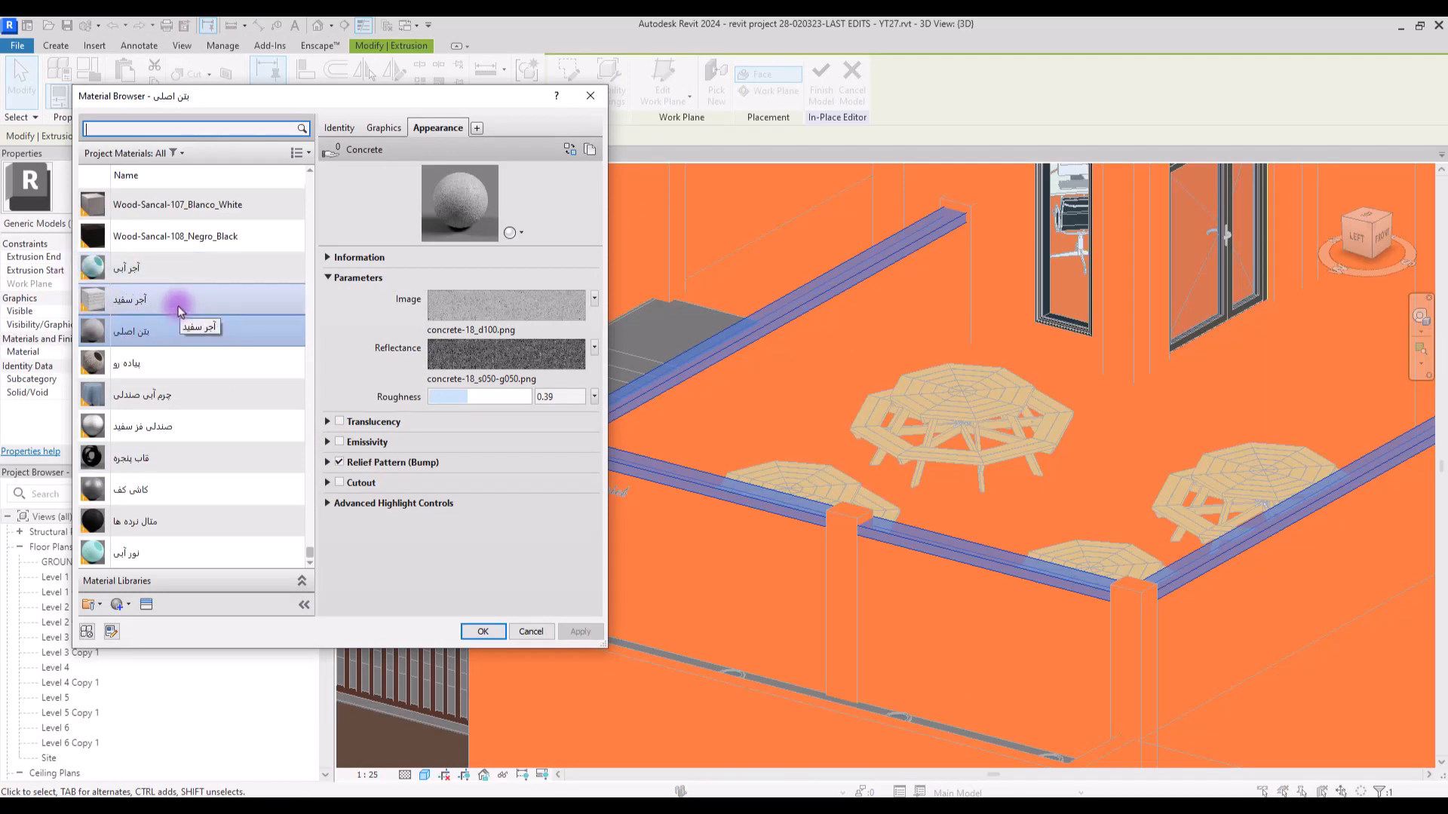
pyautogui.click(257, 324)
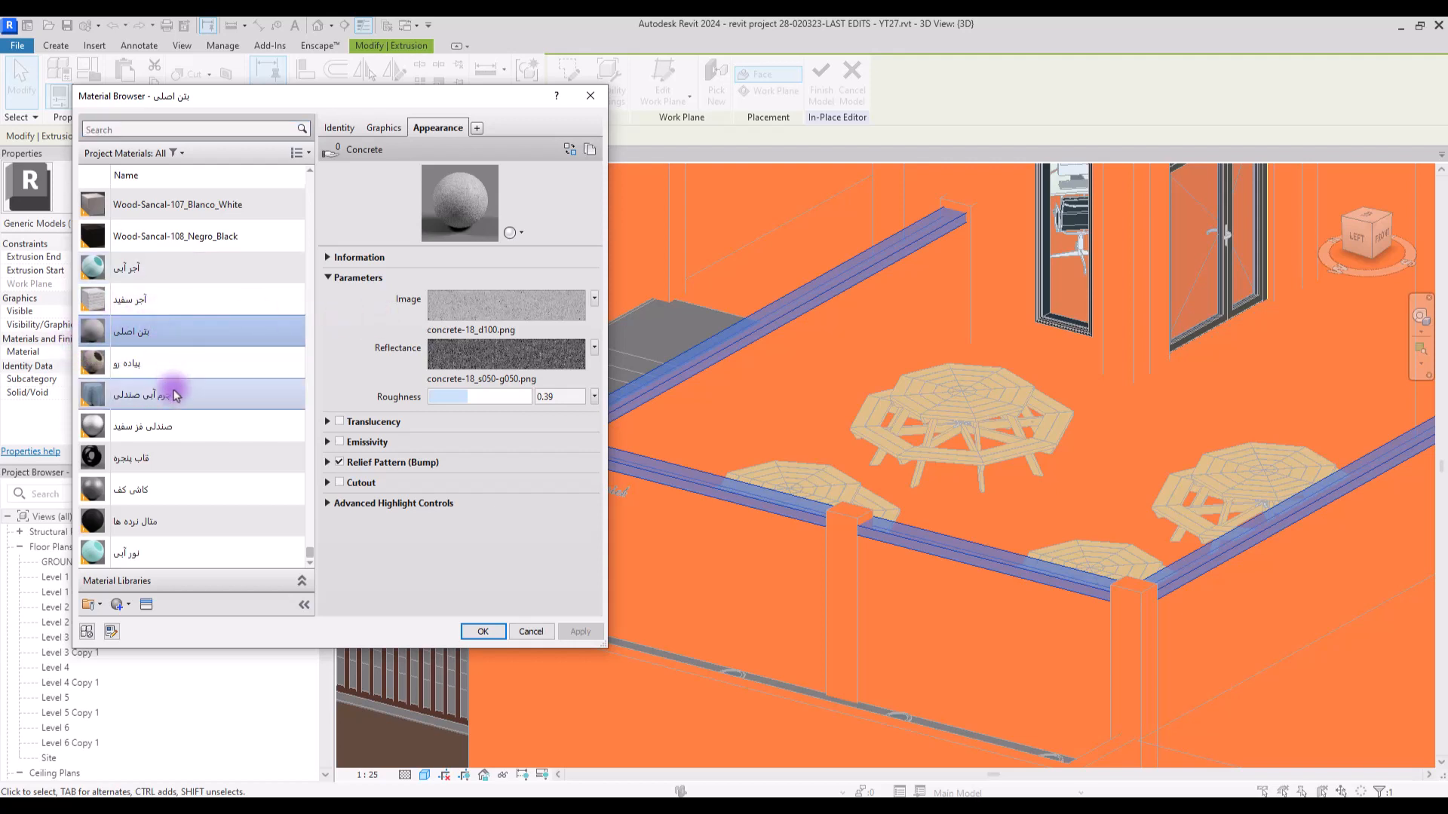
pyautogui.click(173, 270)
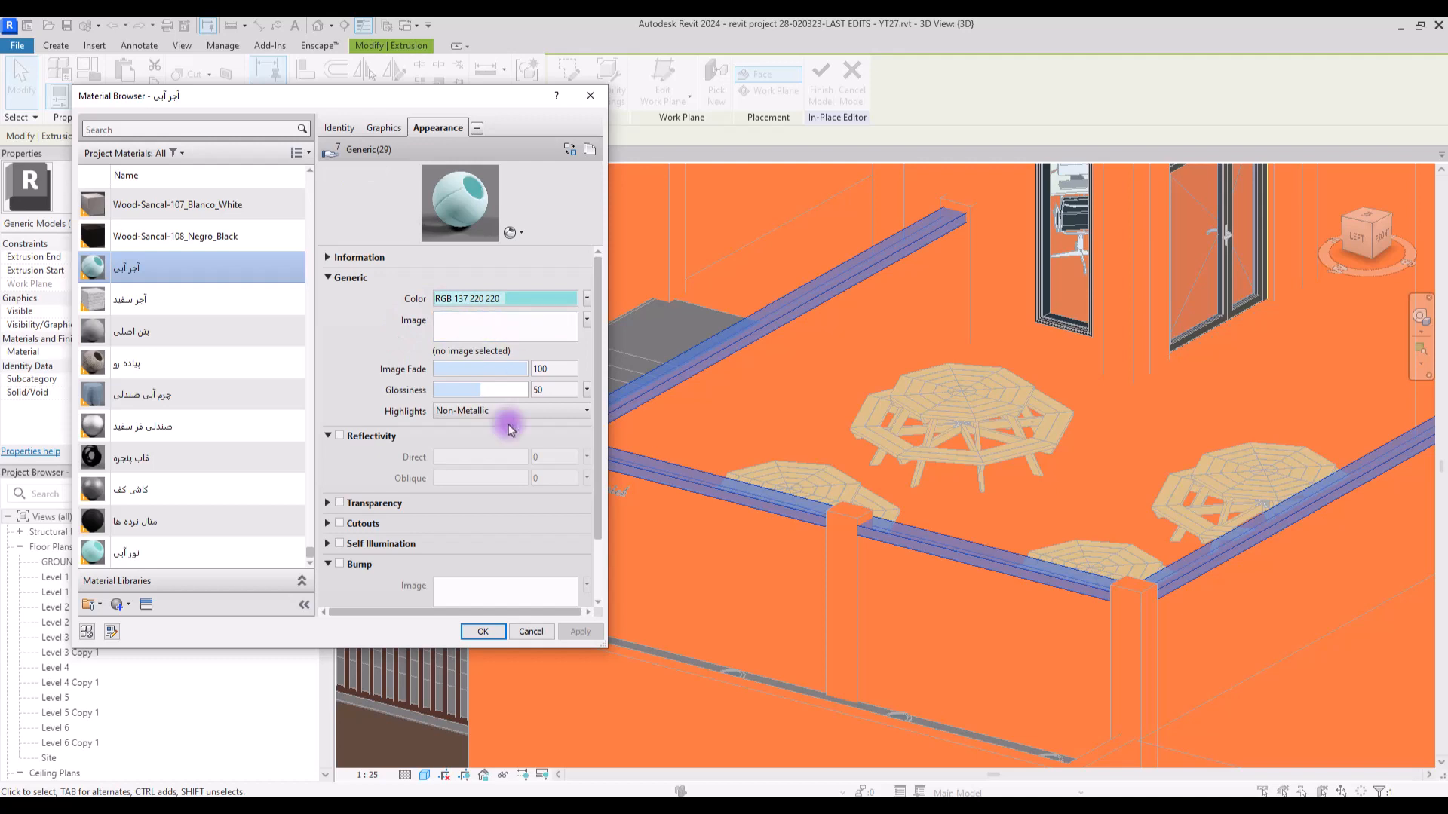
pyautogui.scroll(-2, 411, 387)
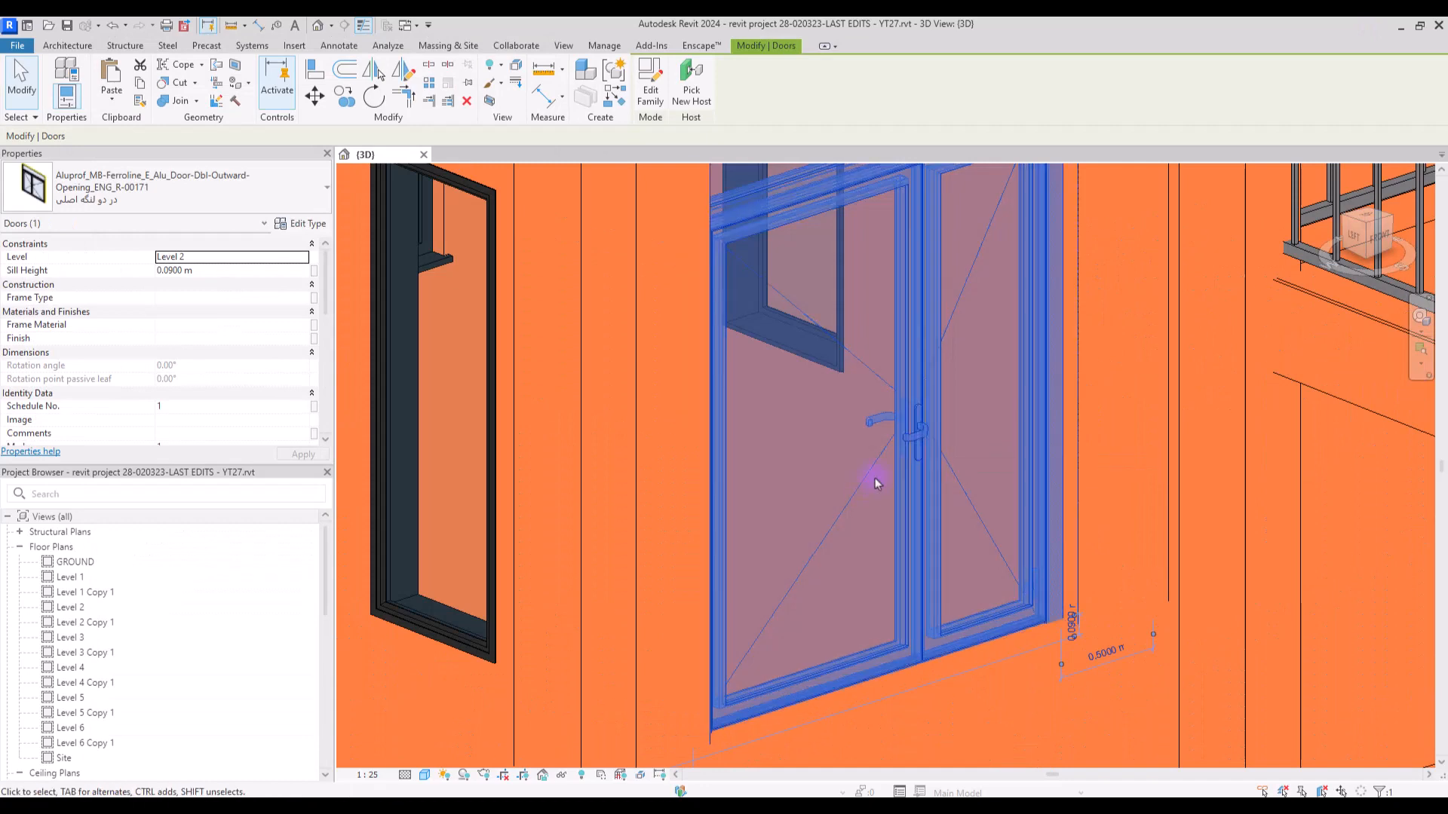
# - Set the frame and backfilling materials of the Level 2 double door's type to 0 Wood for Maquette
pyautogui.click(307, 225)
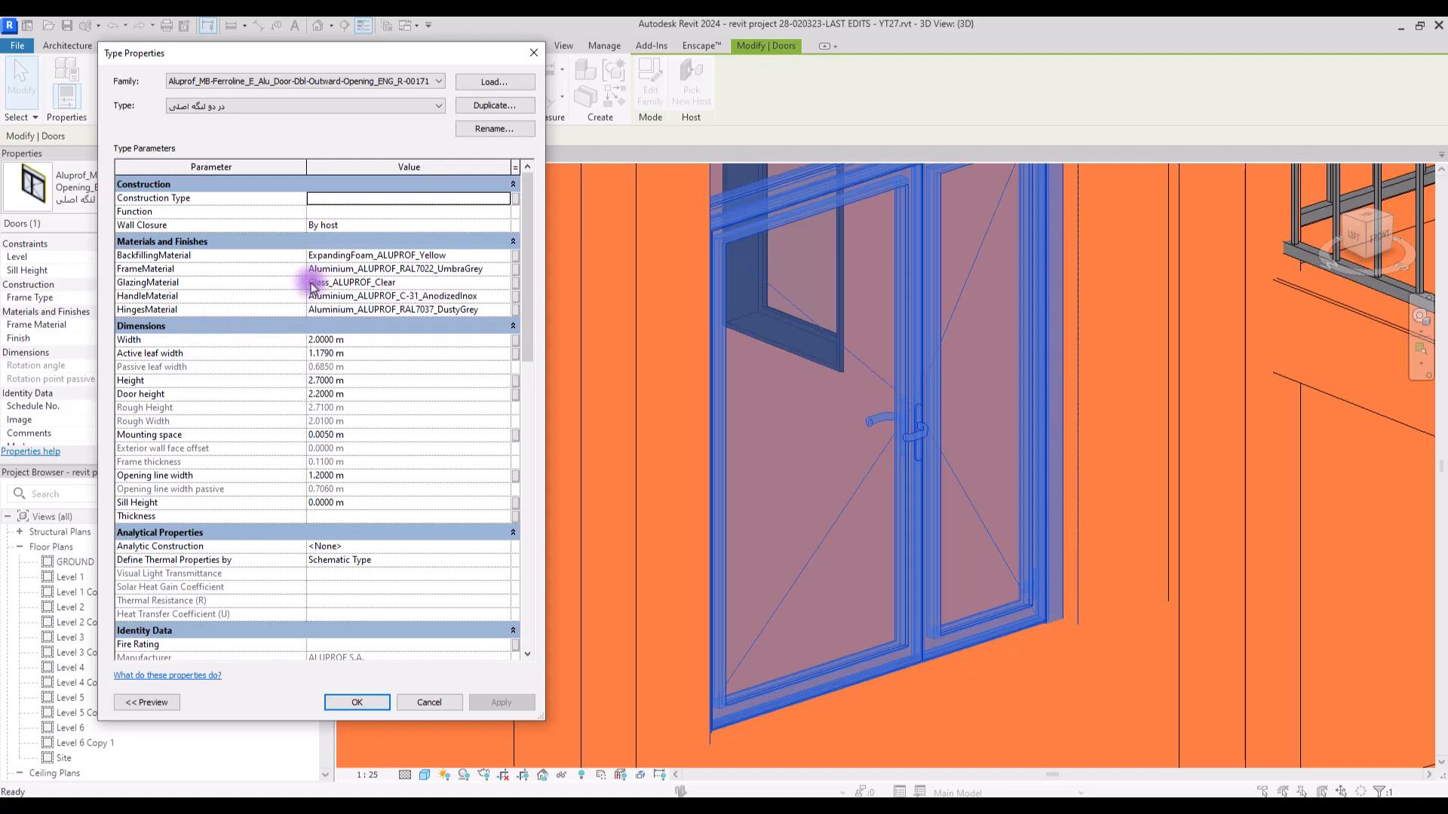
pyautogui.click(482, 270)
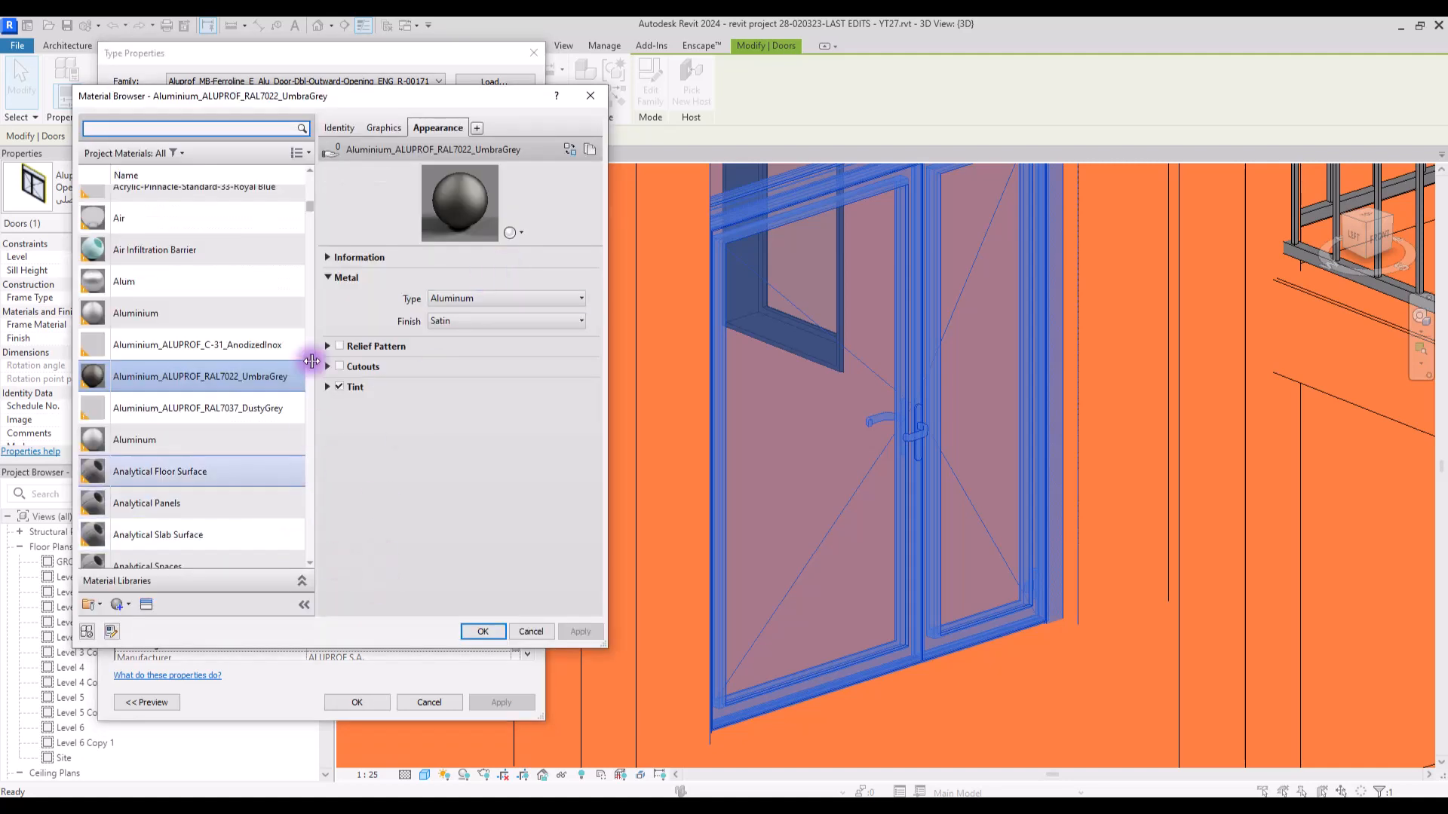
pyautogui.moveTo(309, 211); pyautogui.dragTo(315, 169)
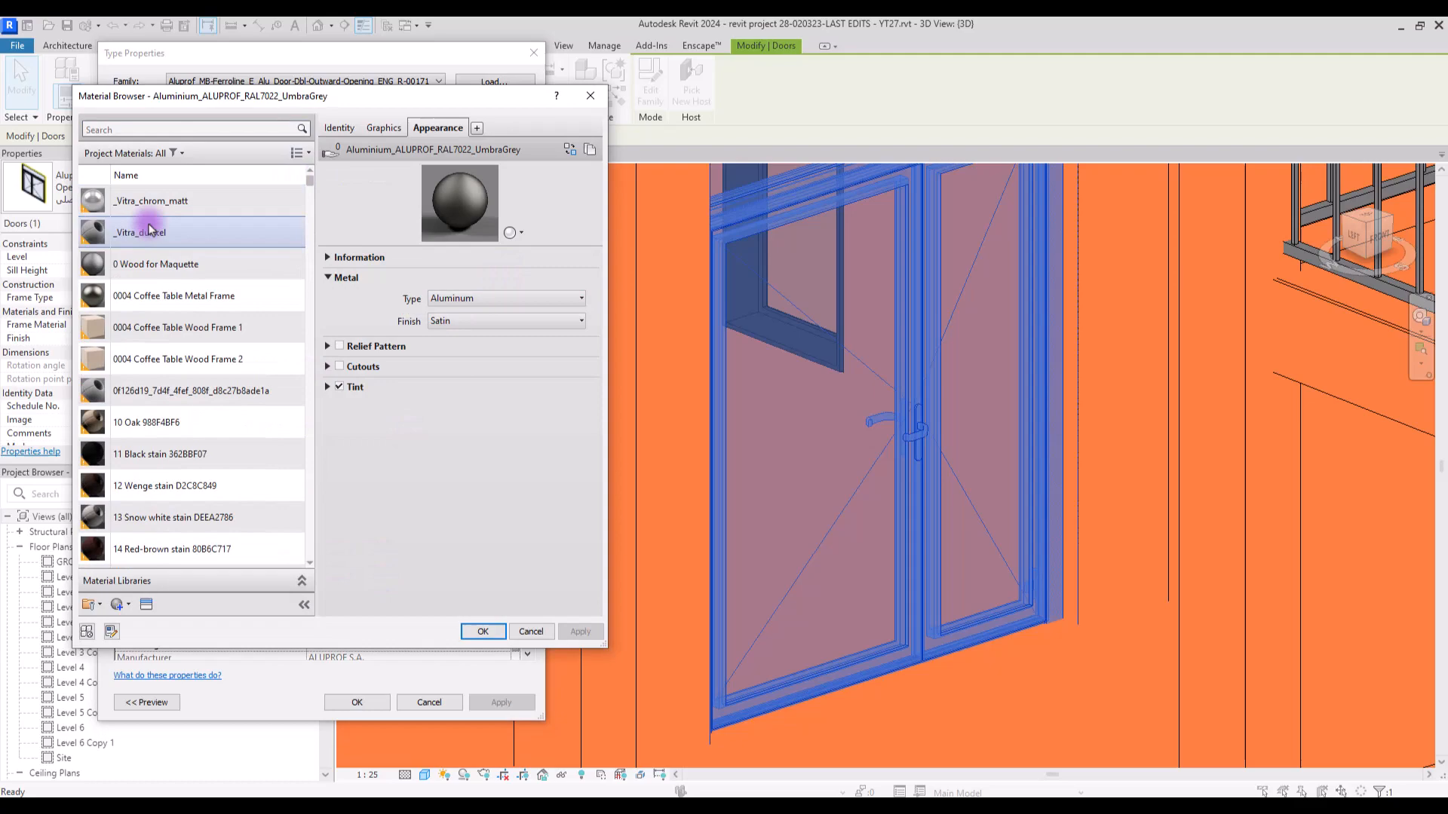
pyautogui.doubleClick(136, 269)
pyautogui.click(299, 257)
pyautogui.click(506, 256)
pyautogui.click(150, 265)
pyautogui.click(483, 632)
# - Set the double door type's handle and hinges materials to 0 Wood for Maquette and confirm the type changes
pyautogui.click(449, 297)
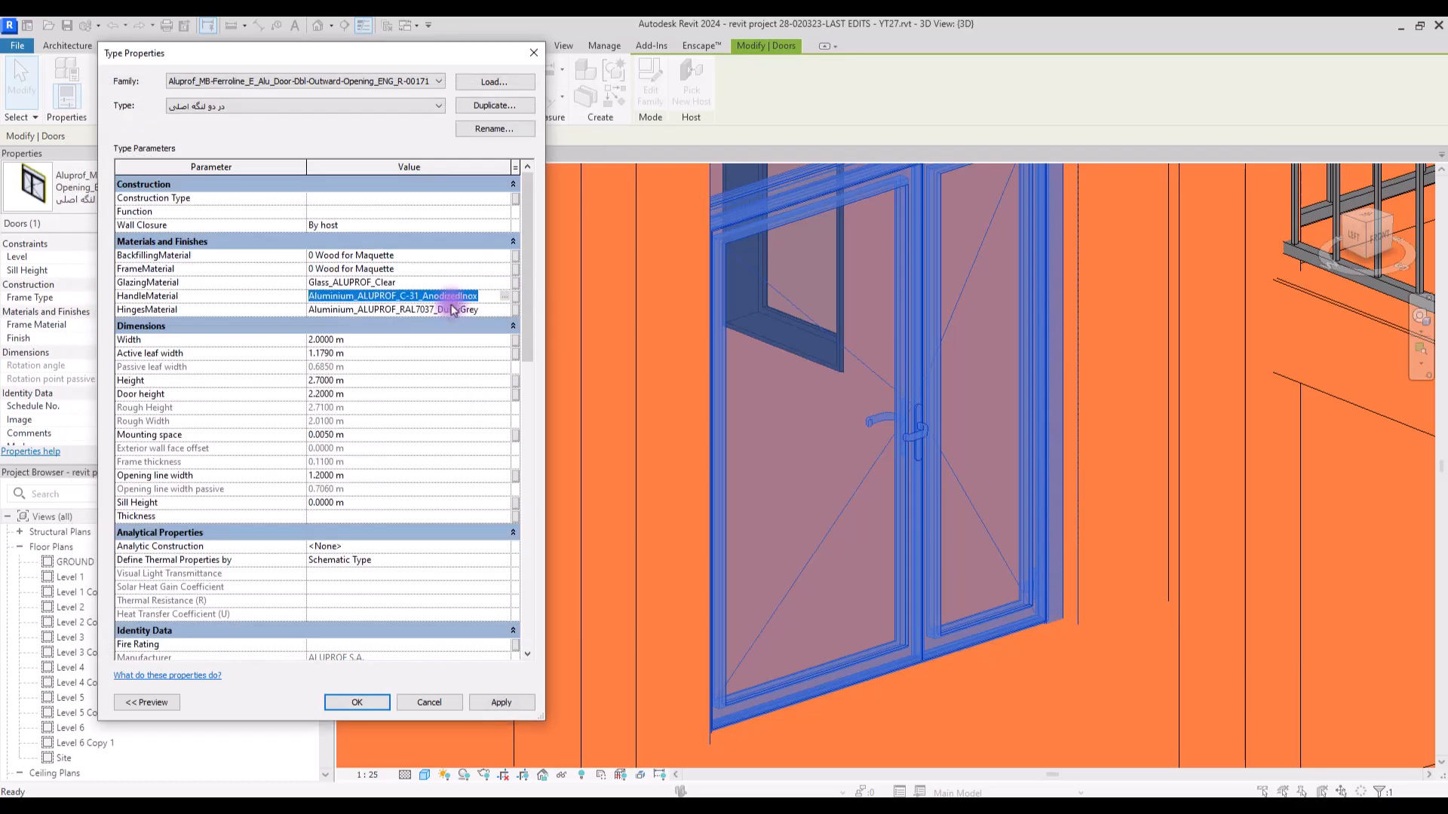
pyautogui.click(506, 296)
pyautogui.click(151, 265)
pyautogui.moveTo(310, 207); pyautogui.dragTo(313, 170)
pyautogui.click(486, 631)
pyautogui.click(449, 310)
pyautogui.click(505, 311)
pyautogui.click(151, 265)
pyautogui.click(490, 630)
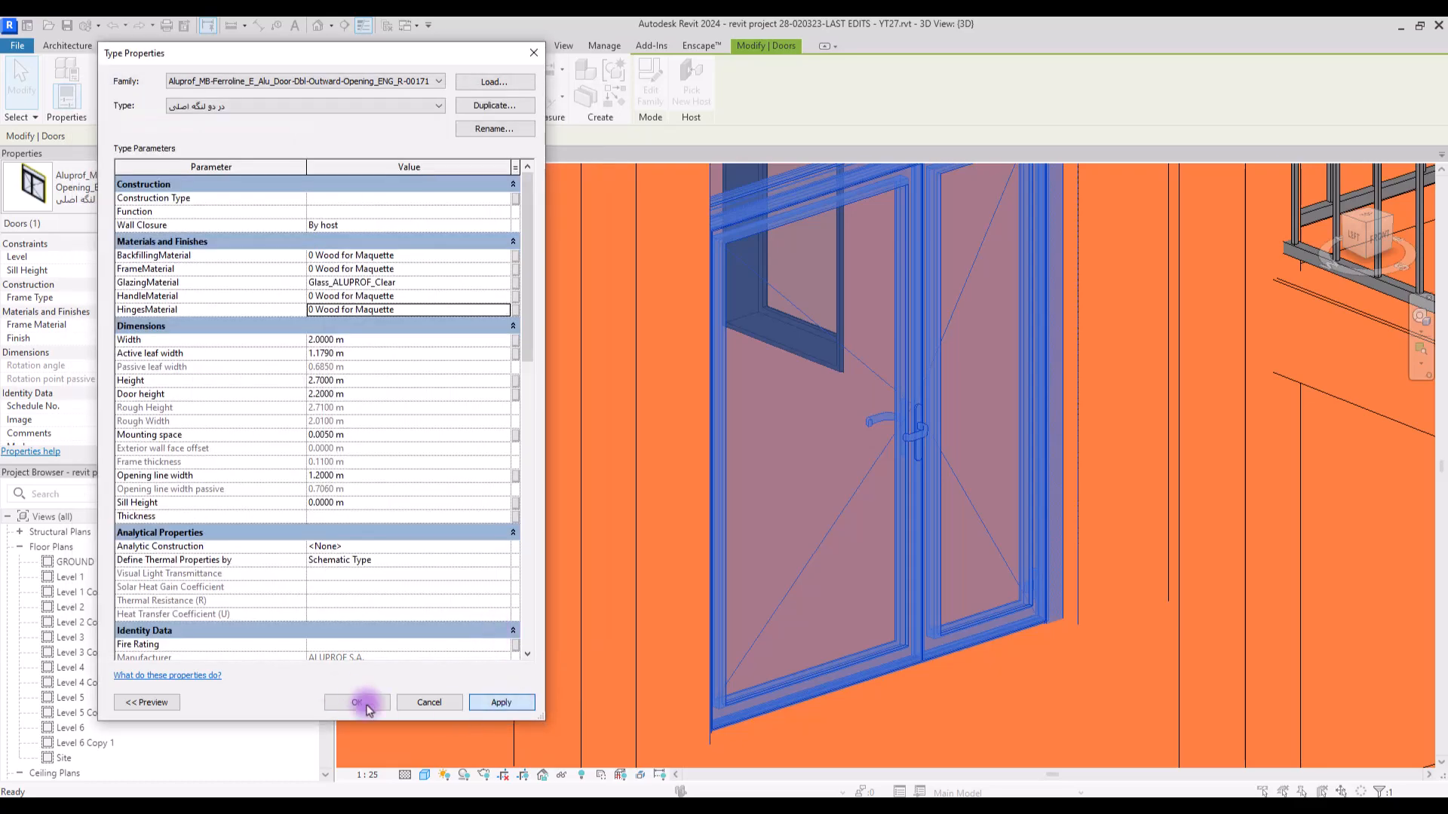
pyautogui.click(362, 702)
pyautogui.click(585, 419)
pyautogui.scroll(-3, 893, 581)
pyautogui.click(556, 423)
pyautogui.click(295, 226)
pyautogui.click(429, 703)
pyautogui.click(464, 466)
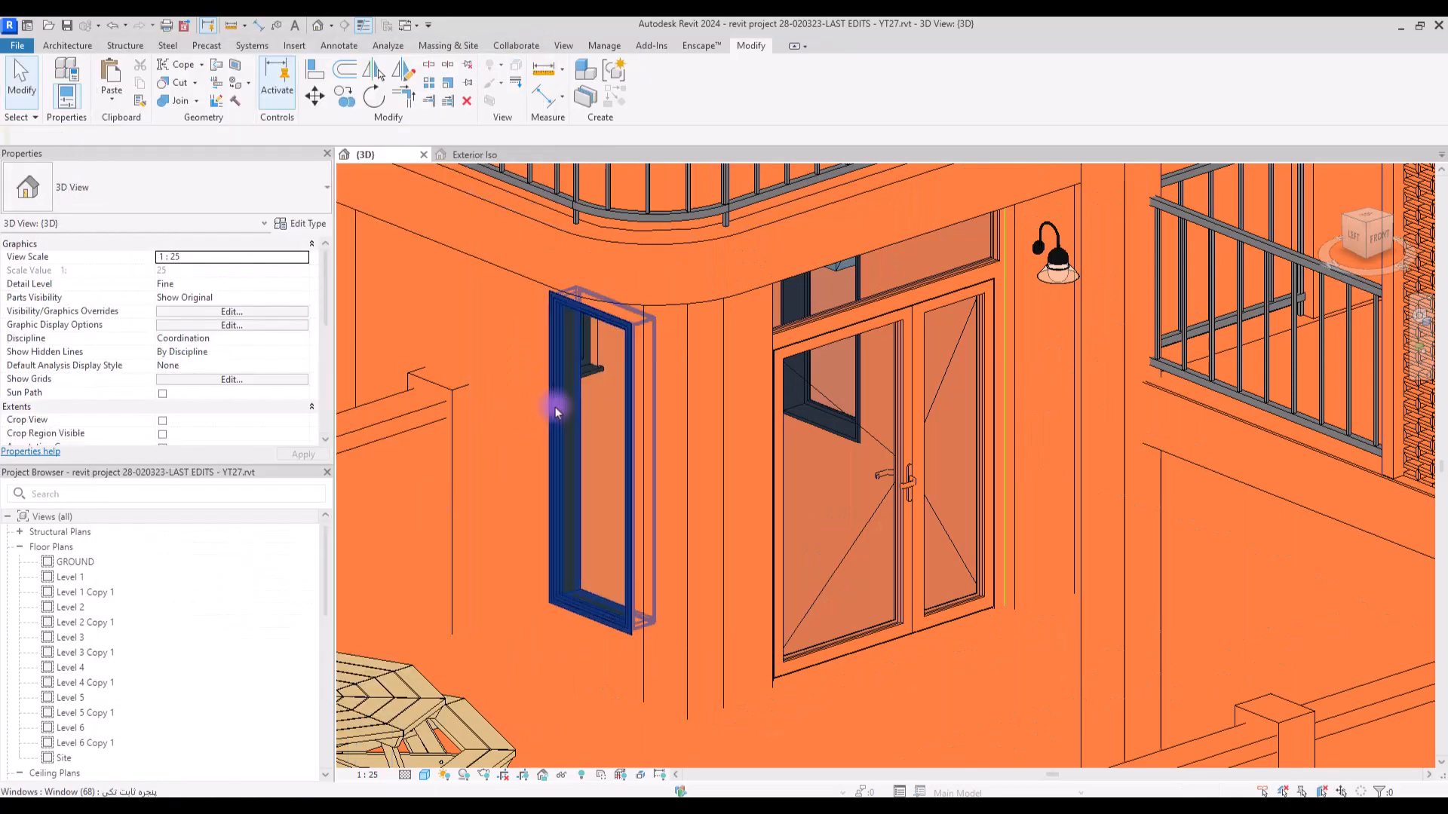
# - Assign 0 Wood for Maquette as the type material of the narrow fixed window beside the double door
pyautogui.click(556, 407)
pyautogui.click(300, 224)
pyautogui.click(505, 243)
pyautogui.click(483, 631)
pyautogui.click(357, 702)
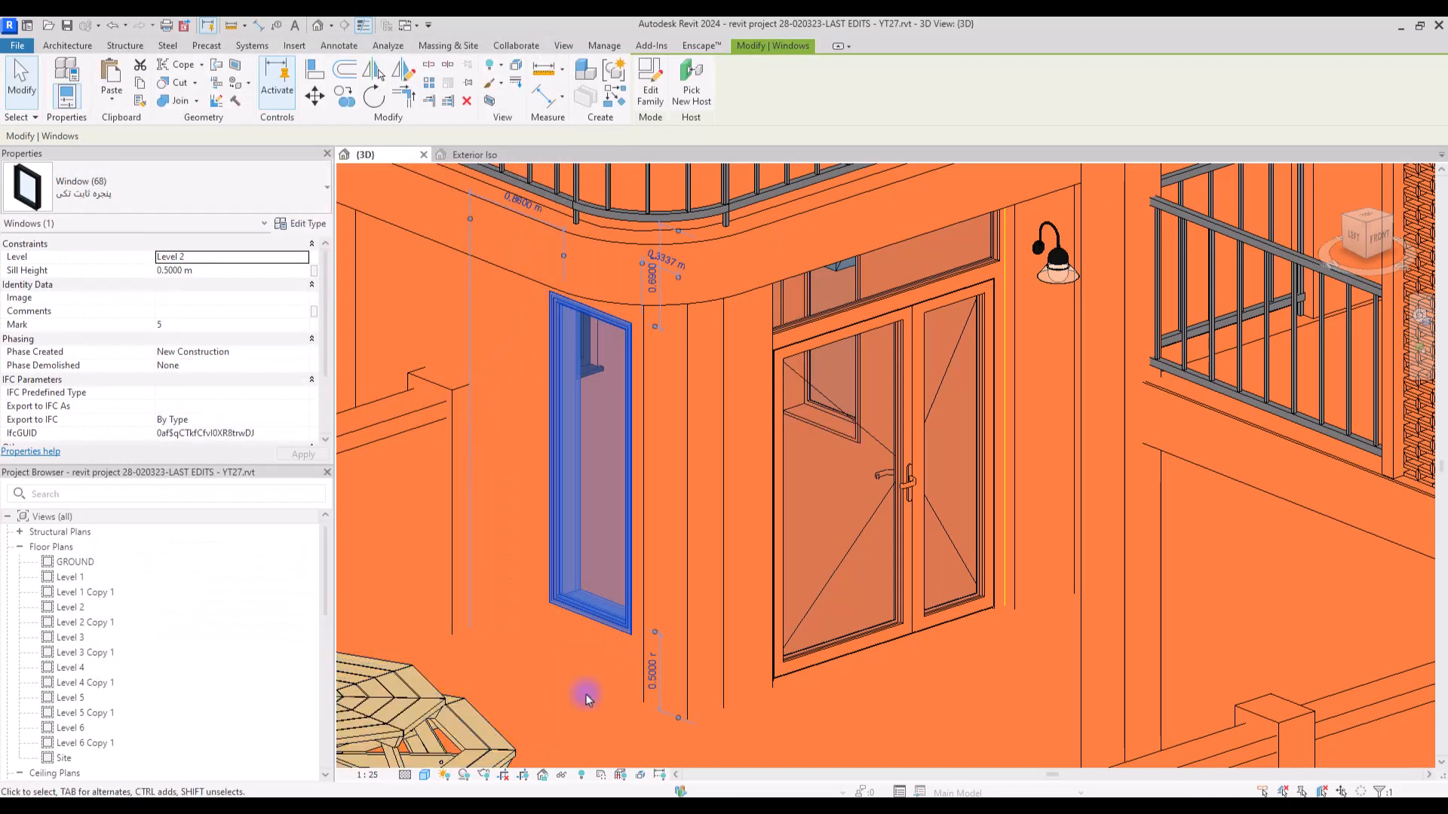
pyautogui.click(585, 695)
pyautogui.scroll(-4, 585, 663)
pyautogui.keyDown('shift'); pyautogui.moveTo(603, 596); pyautogui.dragTo(705, 542, button='middle'); pyautogui.keyUp('shift')
pyautogui.click(664, 294)
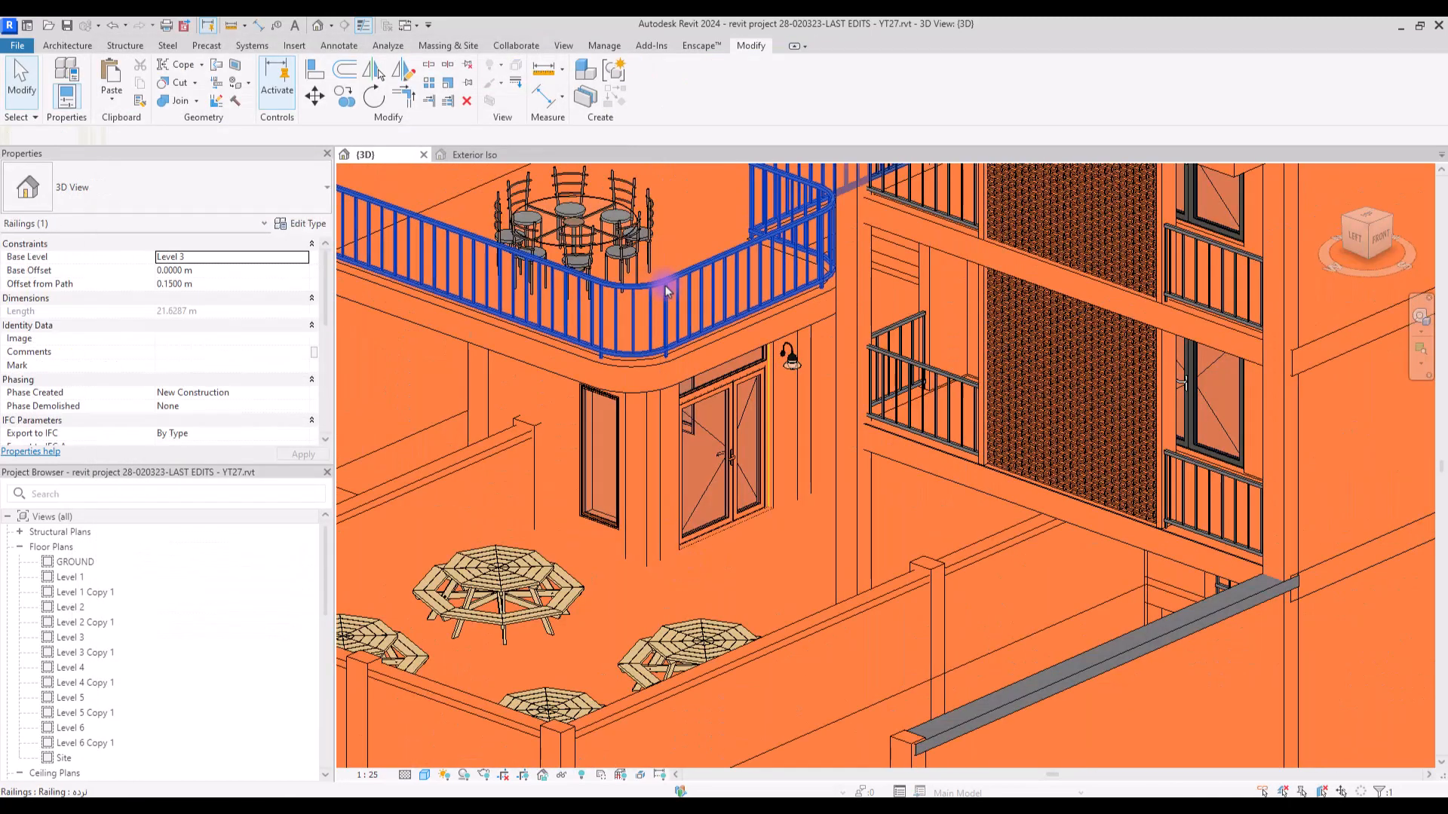
pyautogui.scroll(-3, 192, 400)
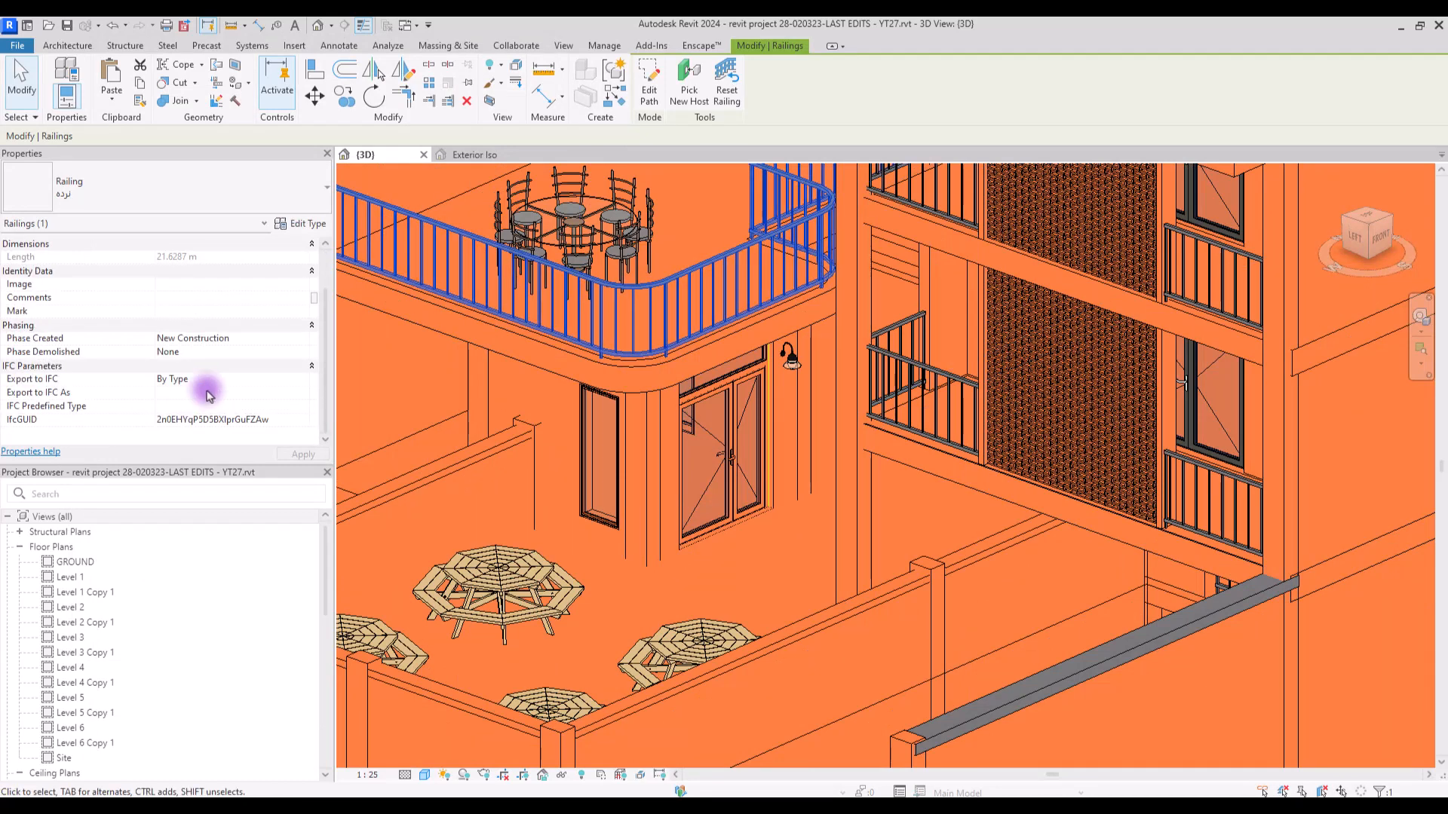
pyautogui.scroll(3, 200, 388)
pyautogui.press('Escape')
# - Set the material of New Rail(1) in the Level 3 terrace railing's non-continuous rail structure to 0 Wood for Maquette
pyautogui.scroll(4, 690, 247)
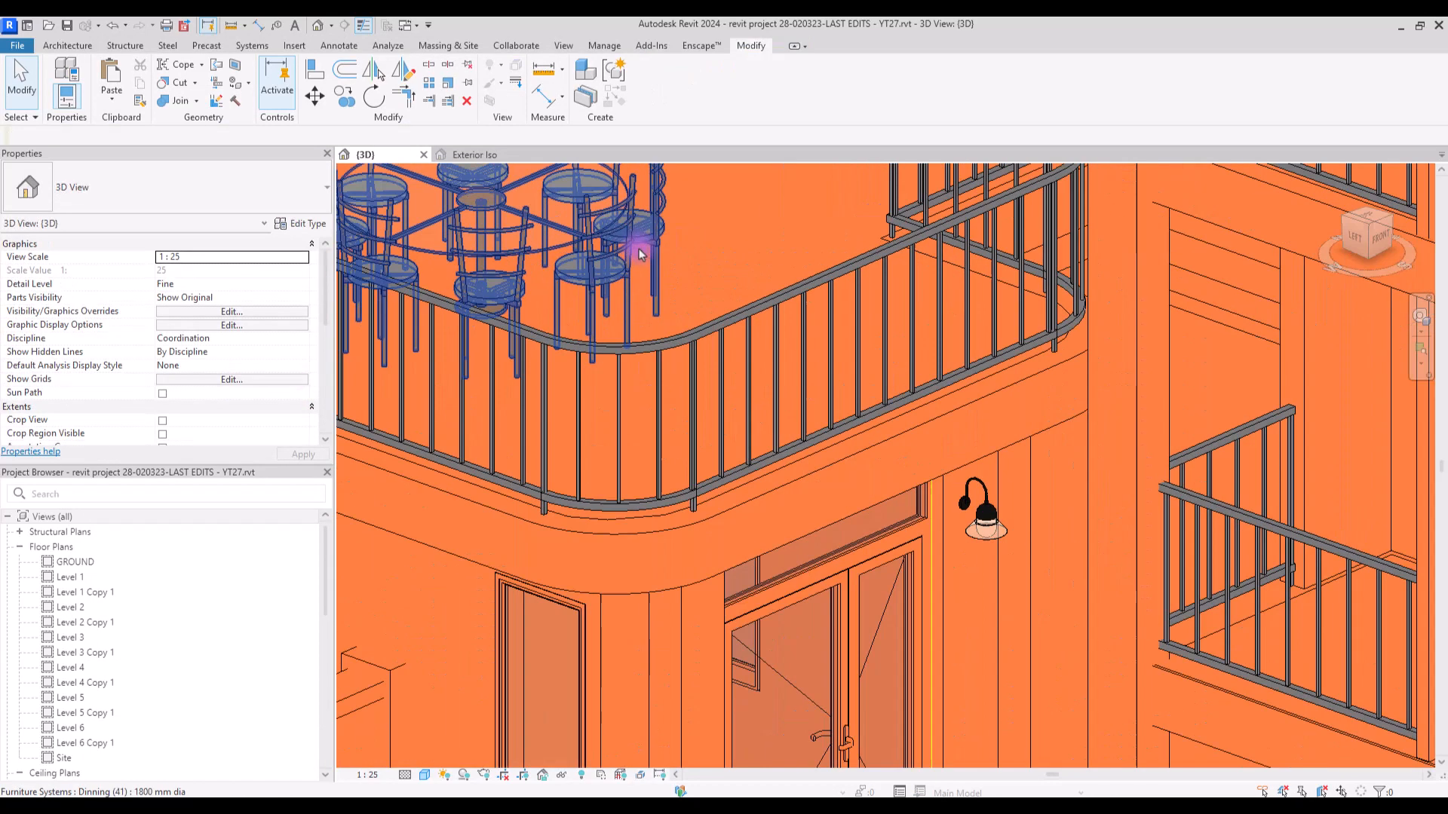
pyautogui.click(716, 329)
pyautogui.click(299, 223)
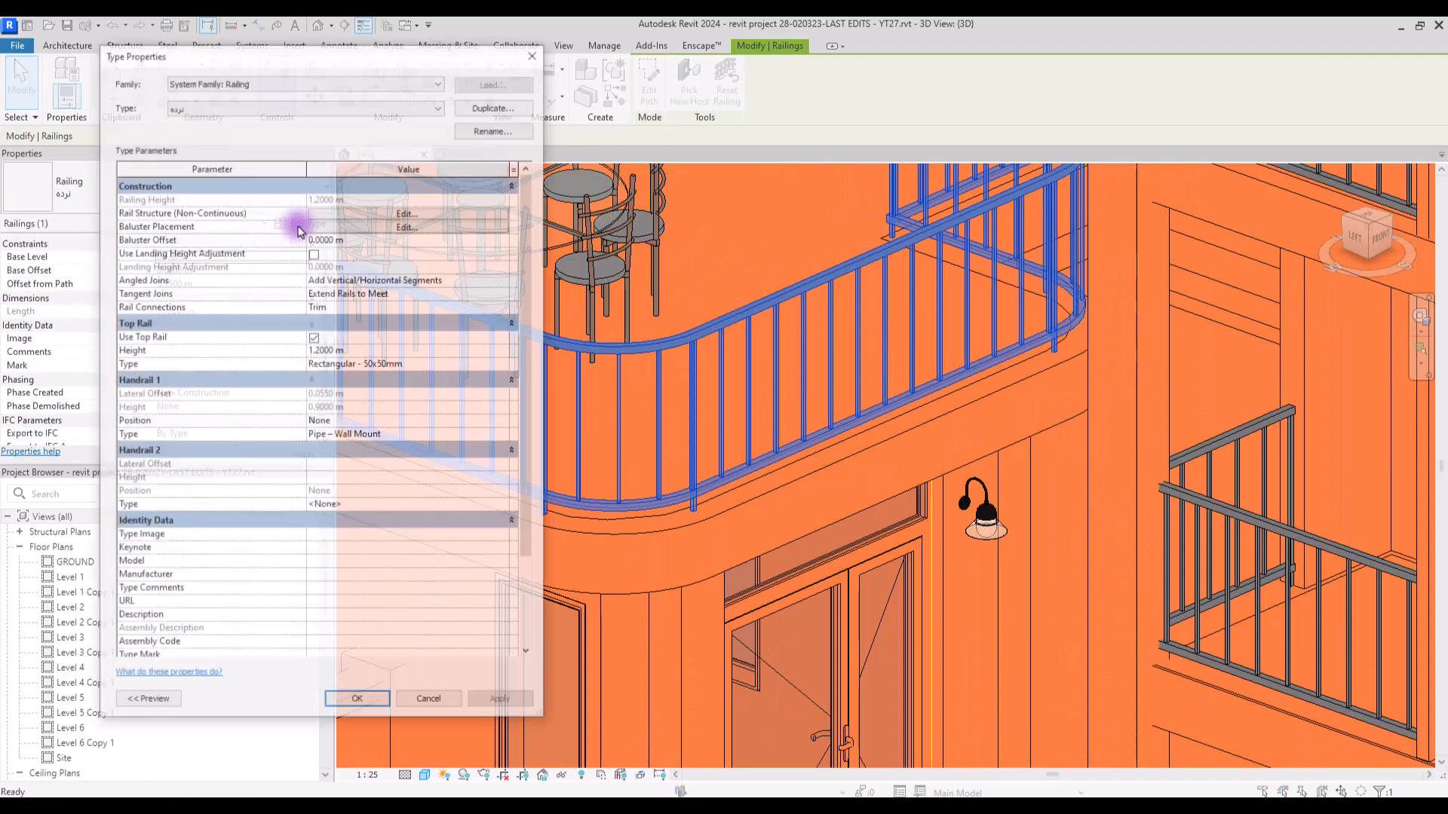
pyautogui.click(407, 213)
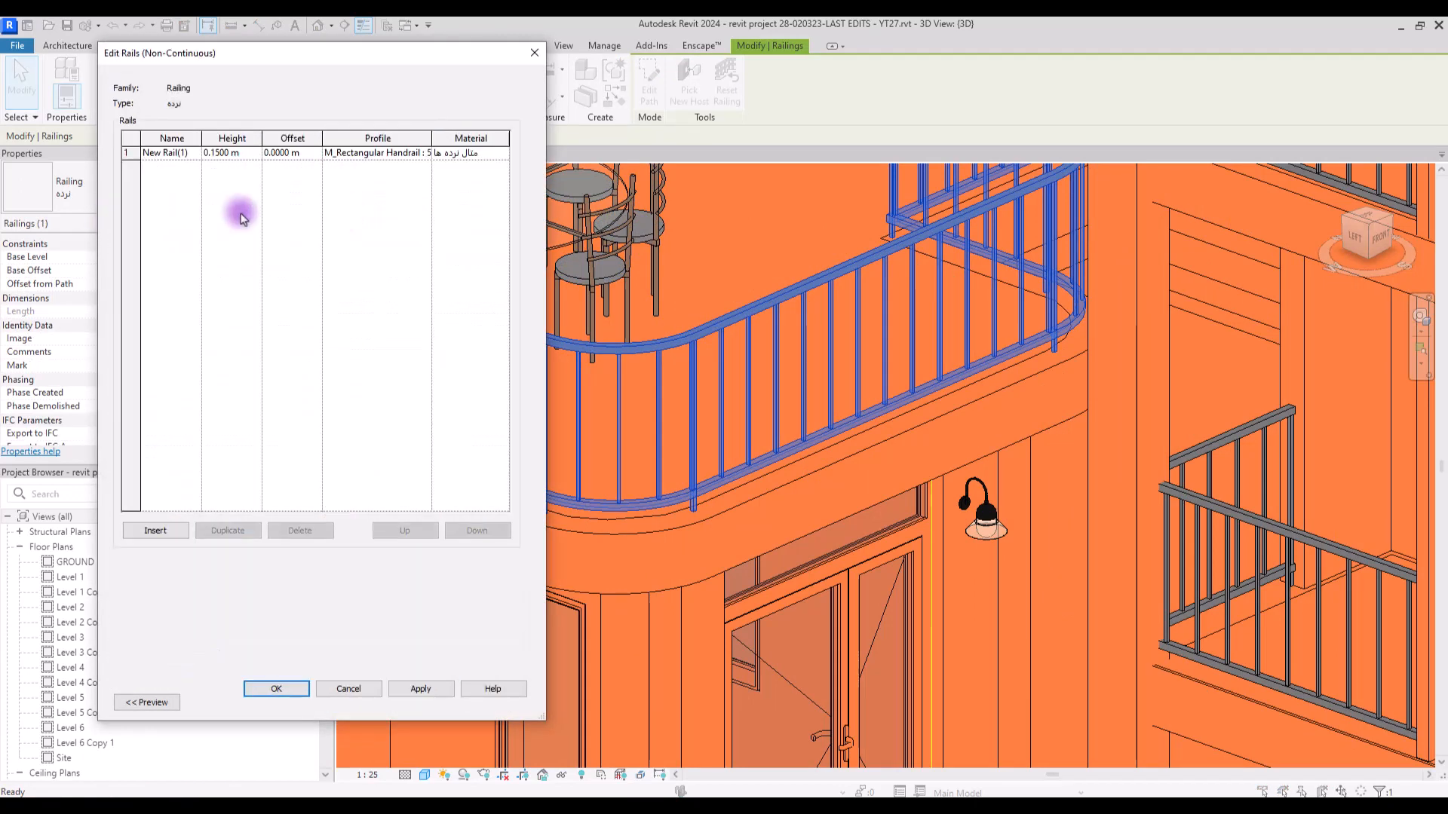
pyautogui.click(501, 161)
pyautogui.scroll(10, 314, 468)
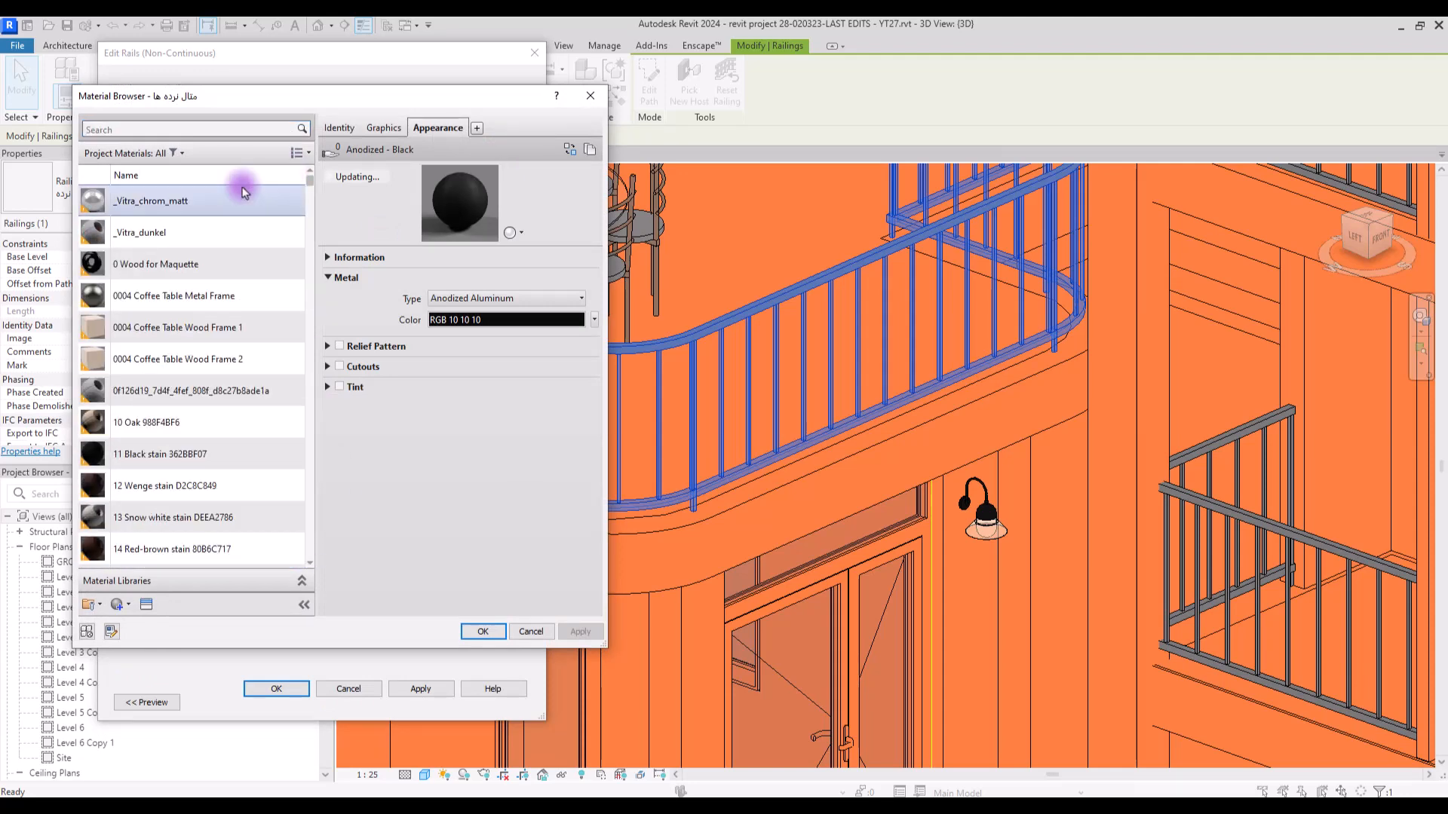
pyautogui.click(144, 267)
pyautogui.click(497, 632)
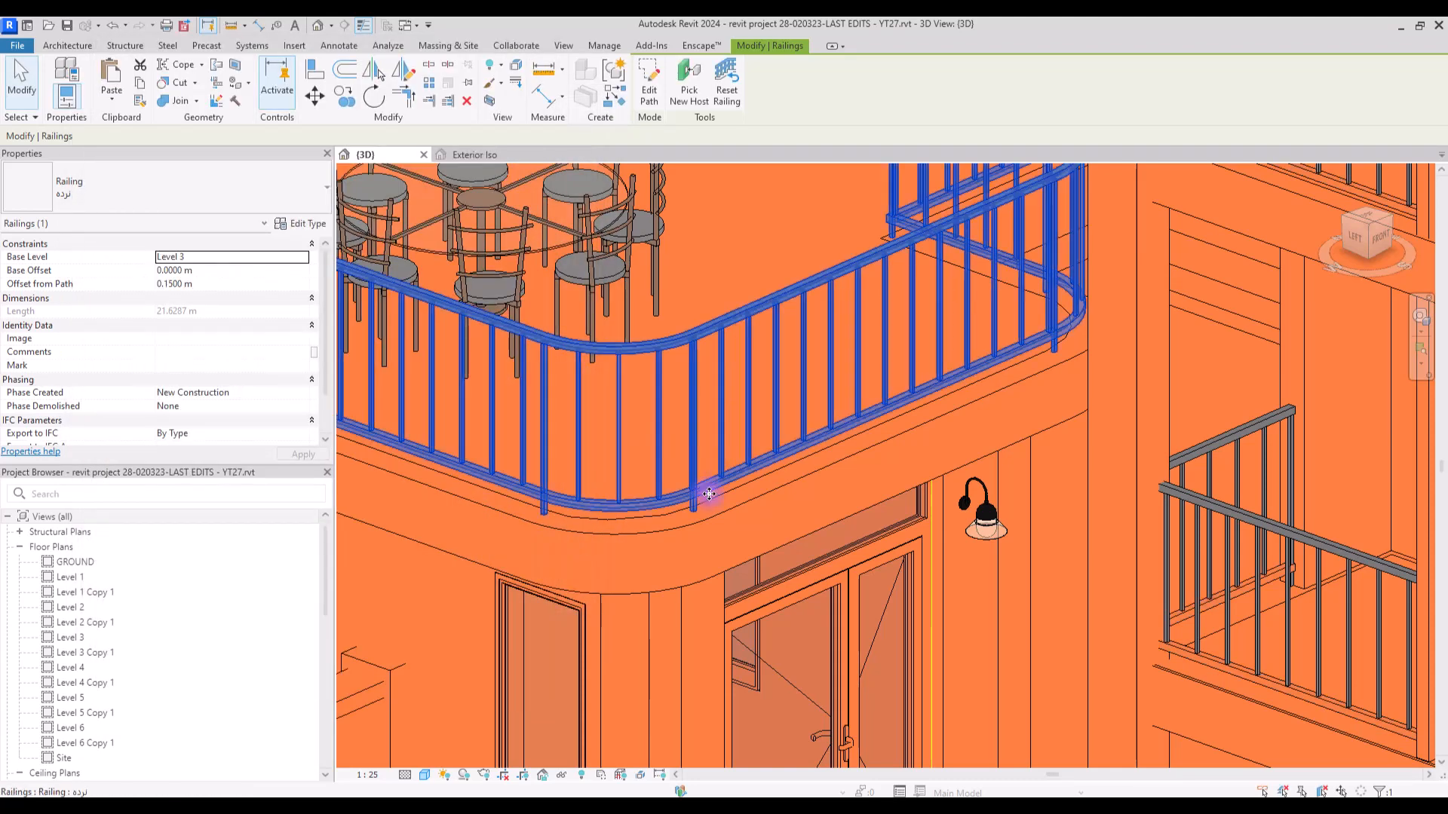
pyautogui.click(713, 543)
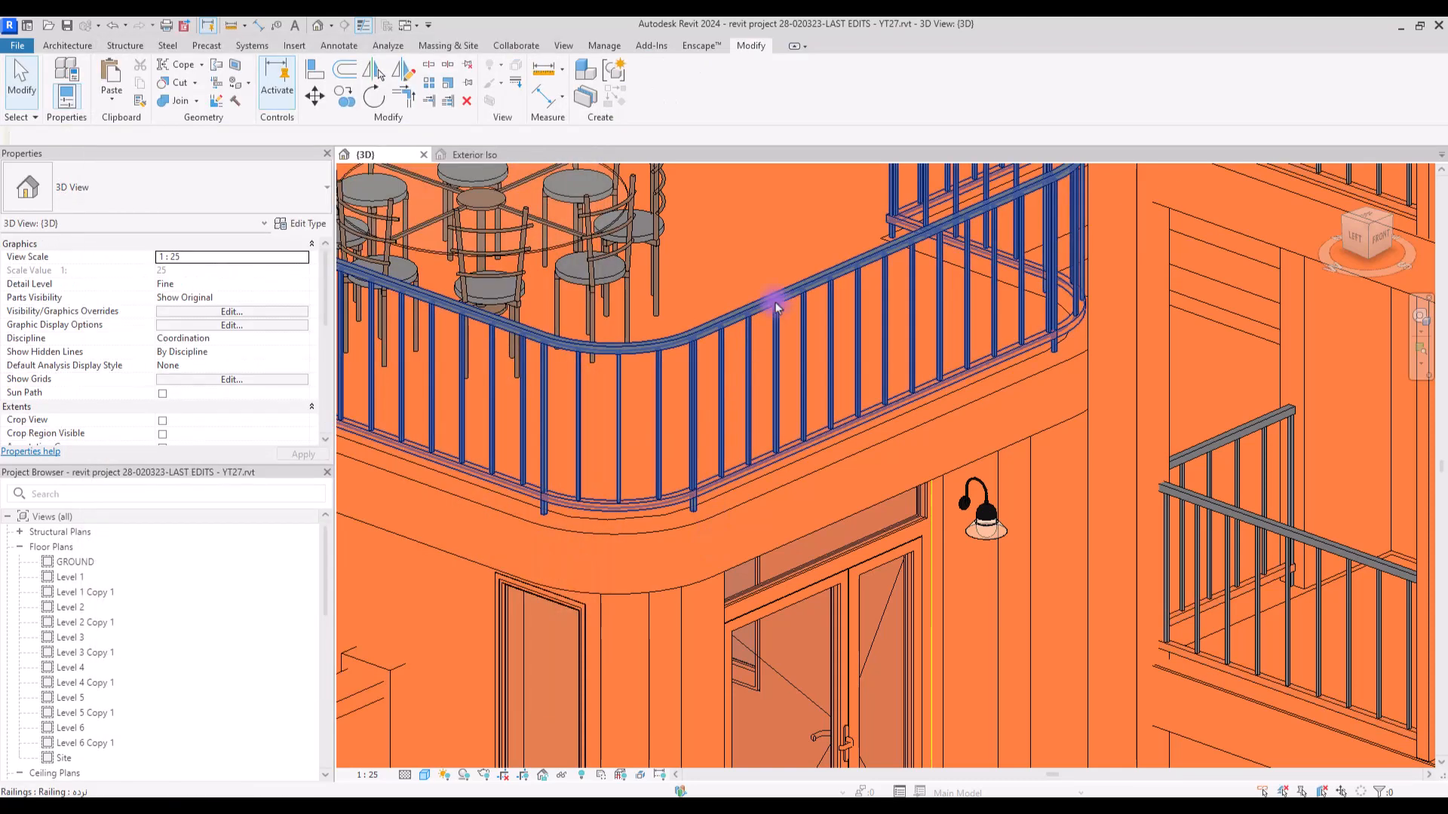
# - Set the material of the terrace railing's Rectangular - 50x50mm top rail type to 0 Wood for Maquette
pyautogui.click(777, 307)
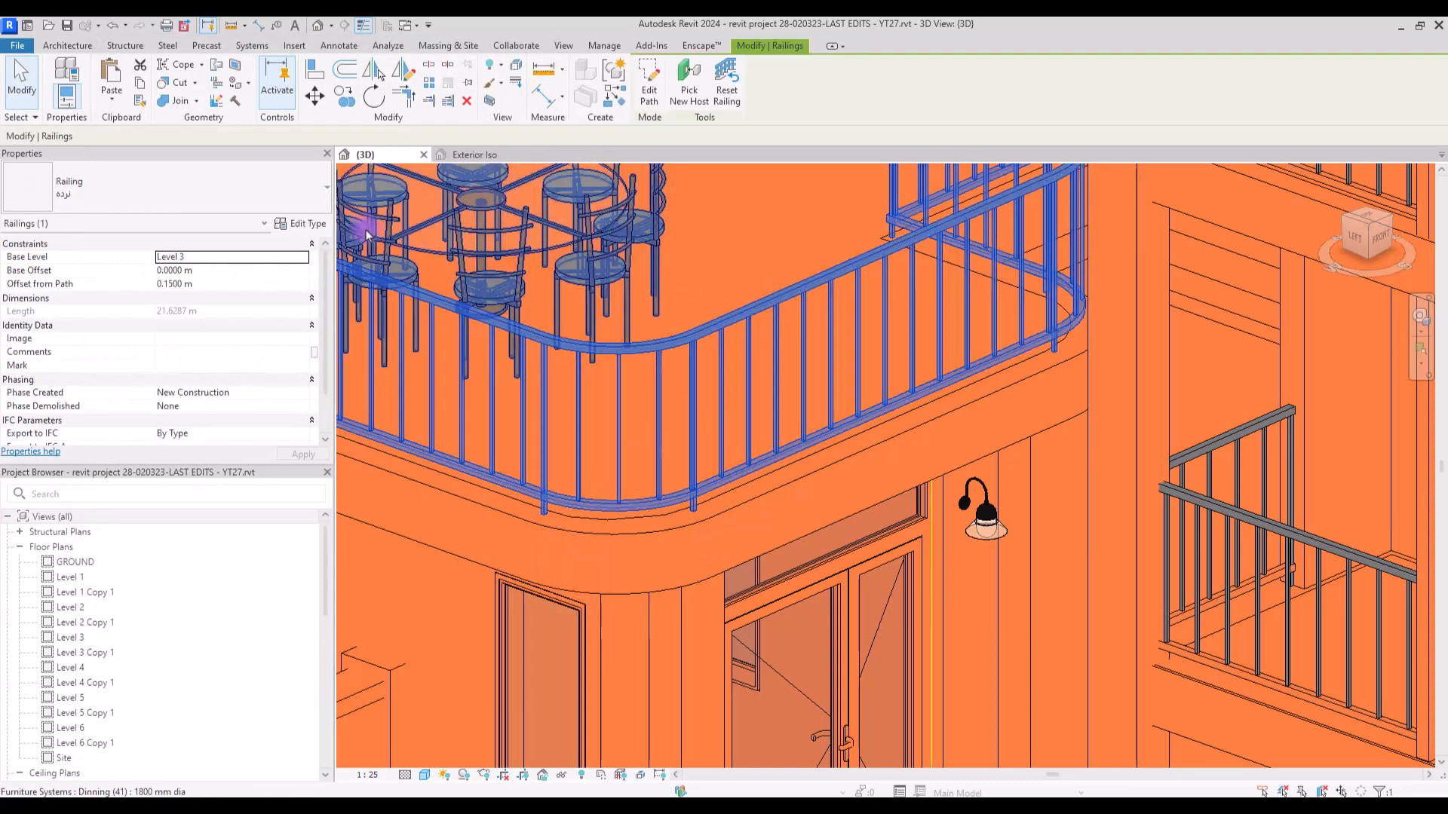
pyautogui.click(291, 221)
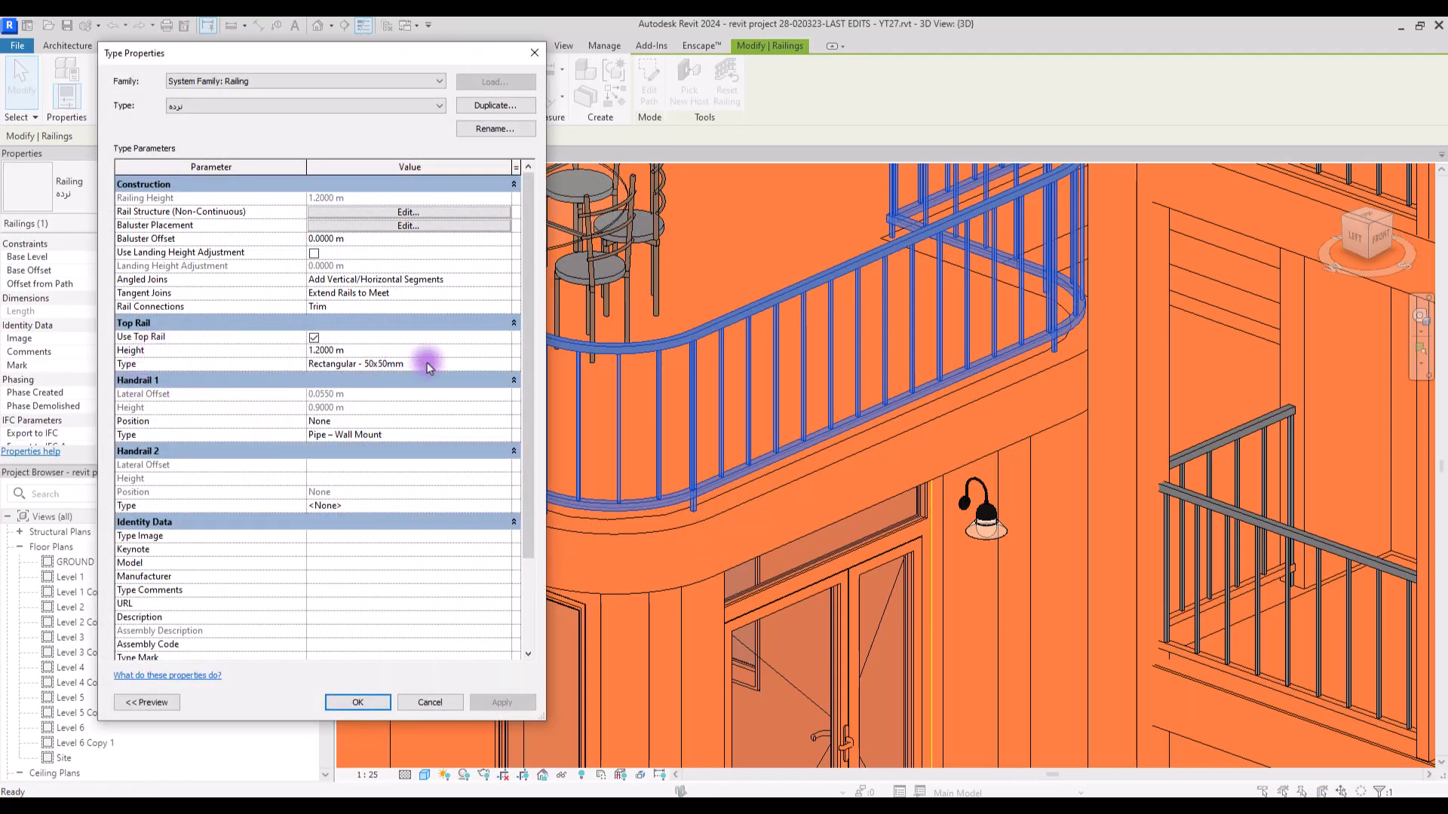
pyautogui.click(503, 365)
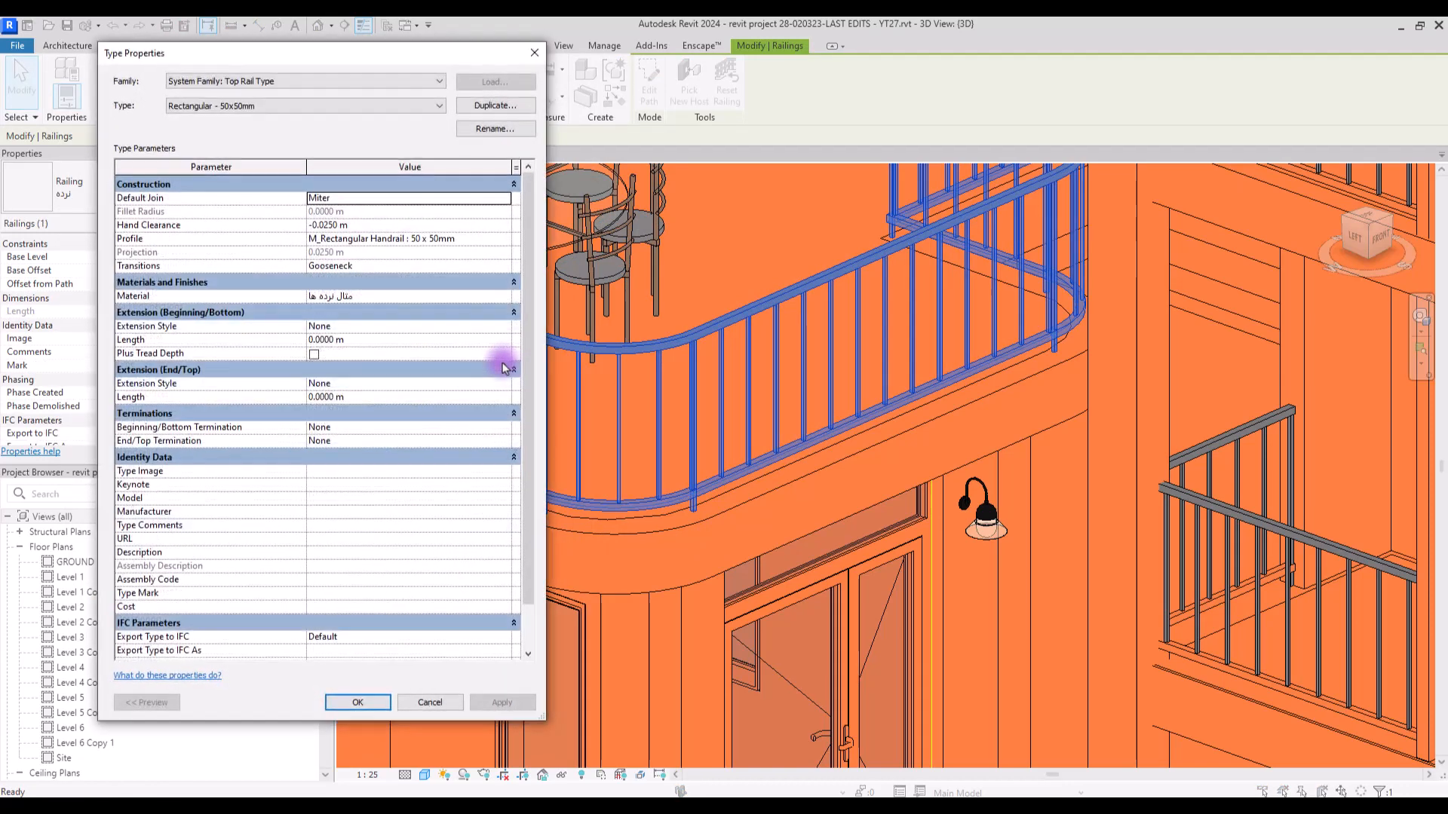
pyautogui.click(505, 295)
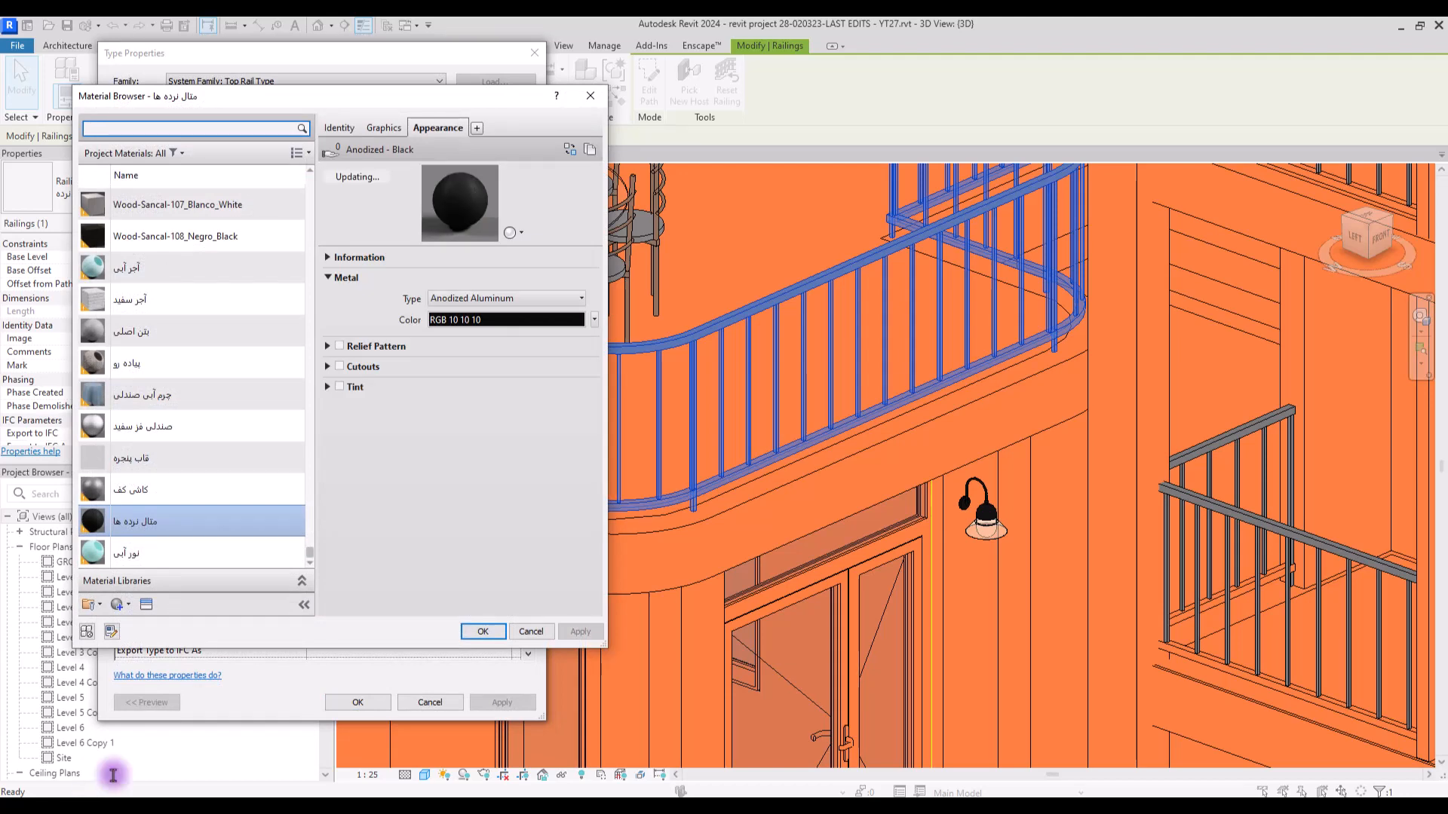
pyautogui.scroll(20, 309, 397)
pyautogui.click(143, 266)
pyautogui.click(483, 631)
pyautogui.click(358, 702)
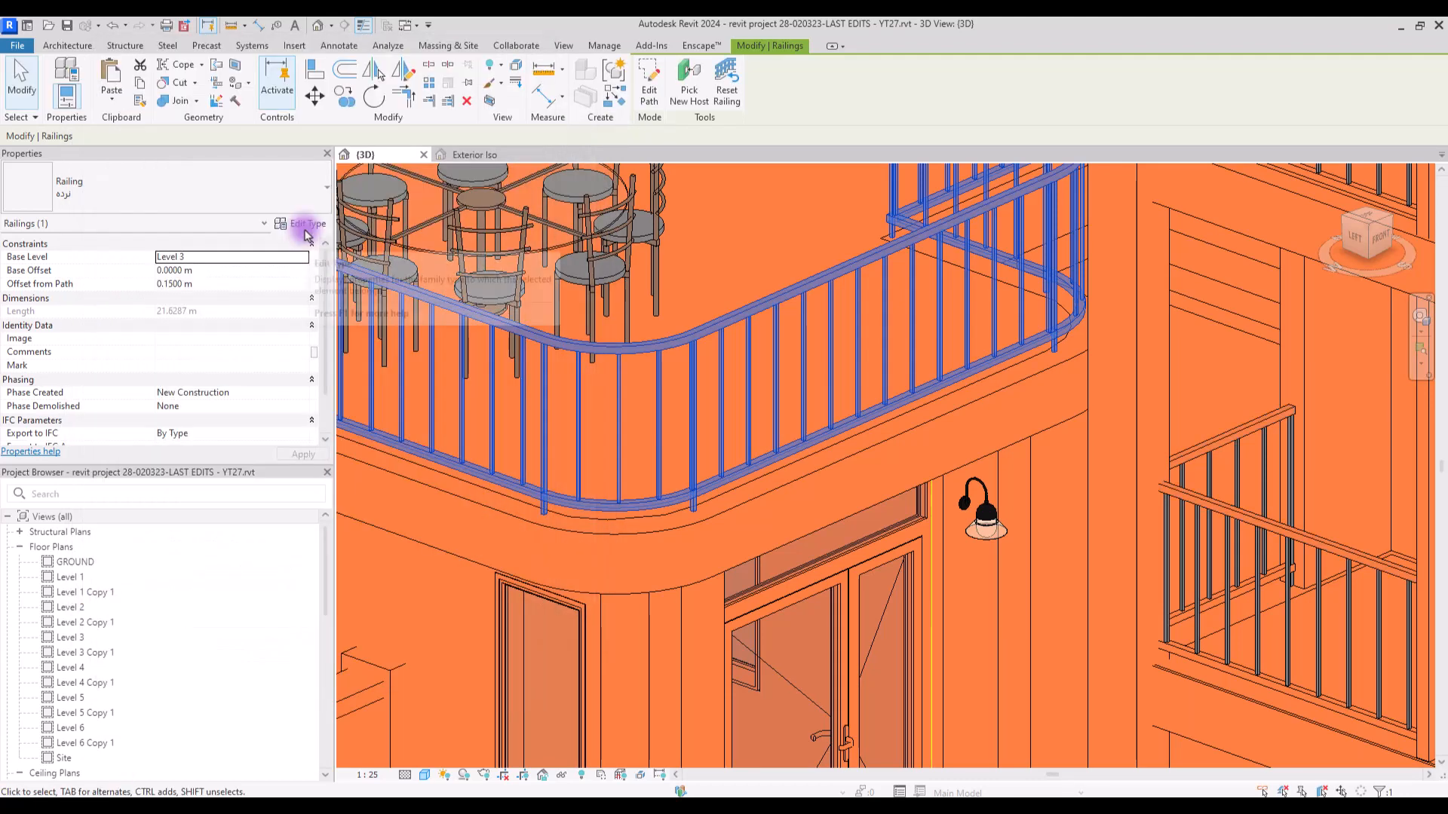
# - Check which baluster families the Level 3 terrace railing type uses in its baluster placement for the main pattern and posts
pyautogui.press('Escape')
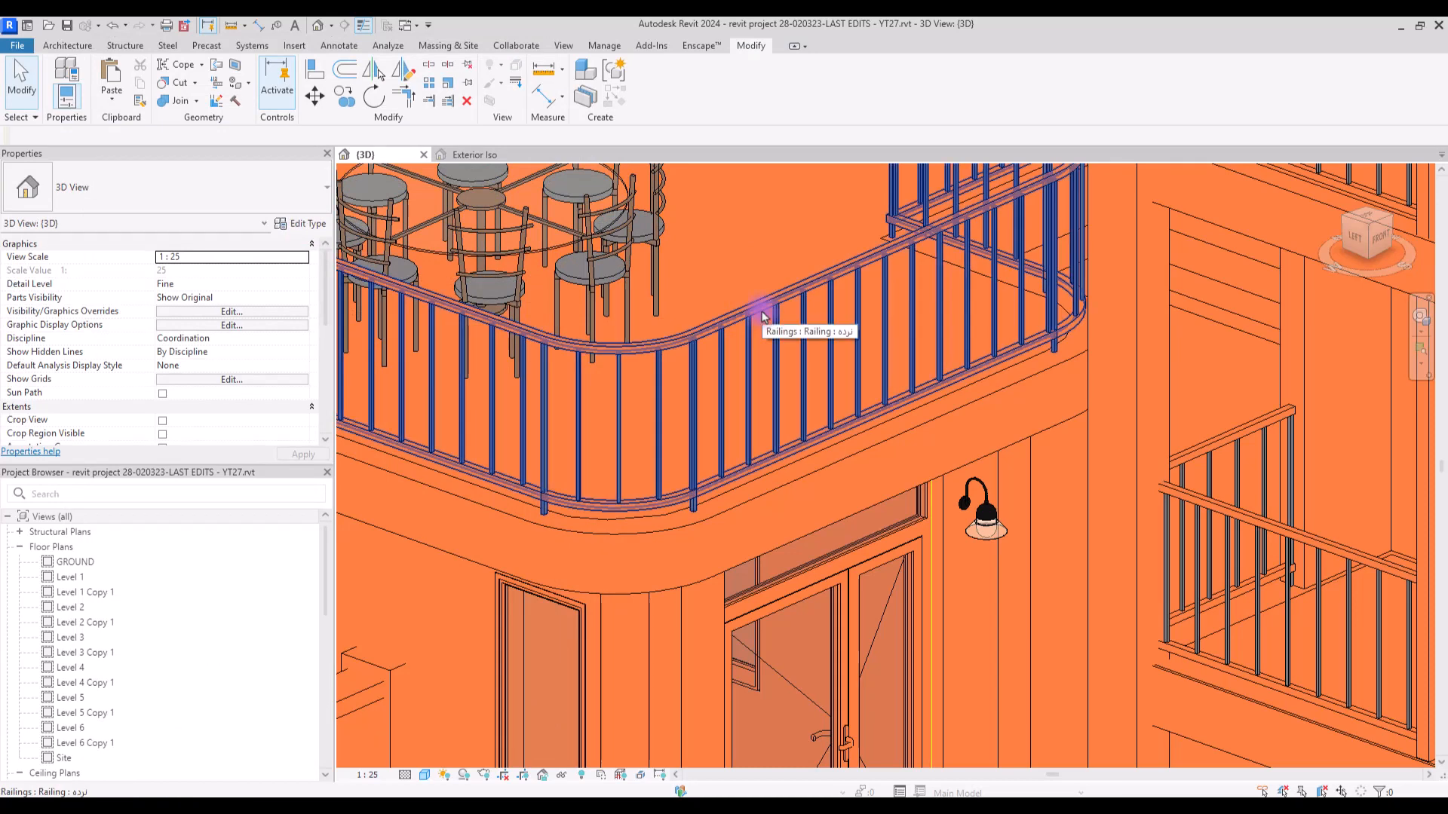
pyautogui.click(749, 366)
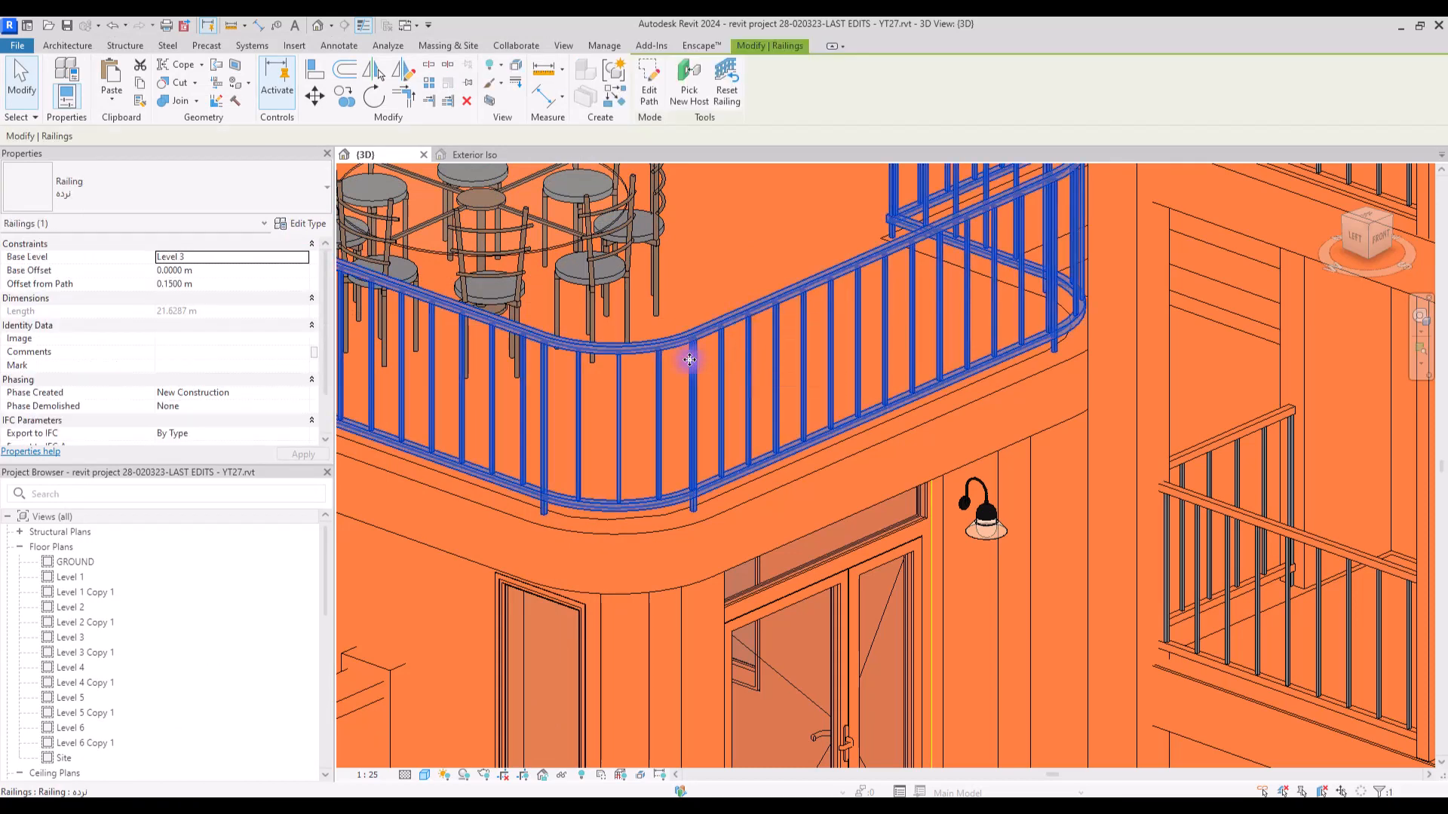
pyautogui.click(293, 226)
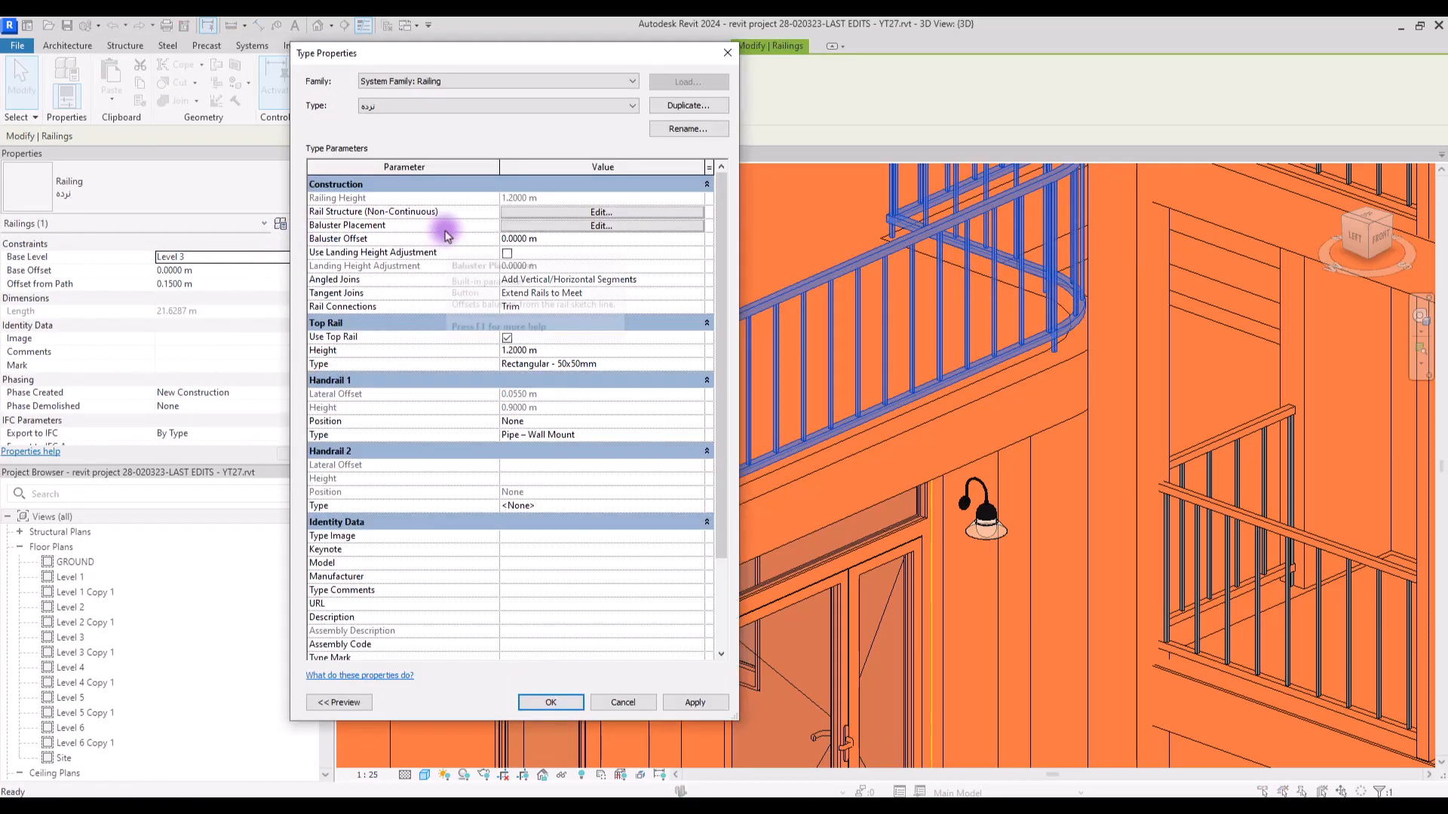
pyautogui.click(540, 226)
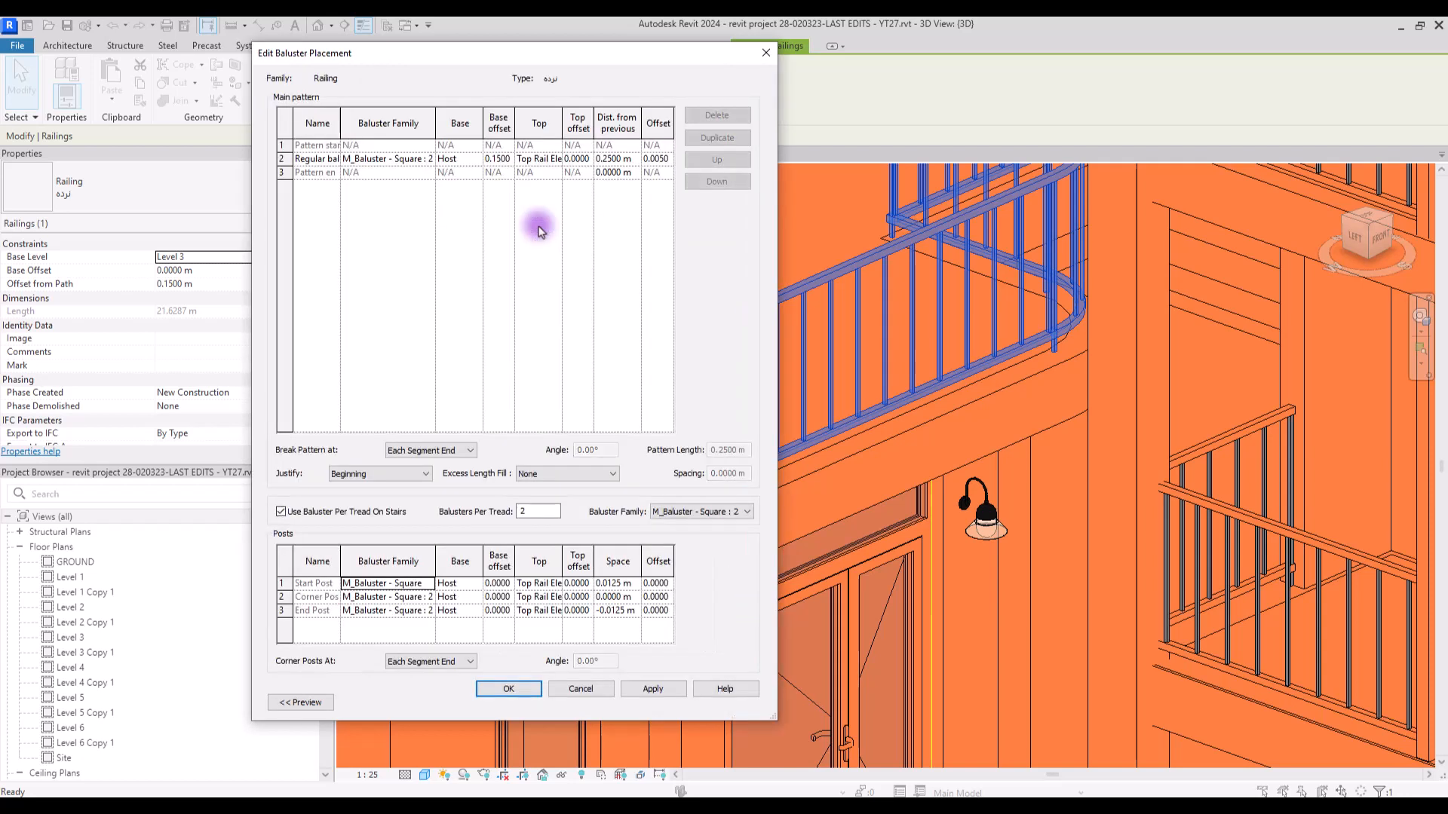
pyautogui.moveTo(778, 248); pyautogui.dragTo(1189, 265)
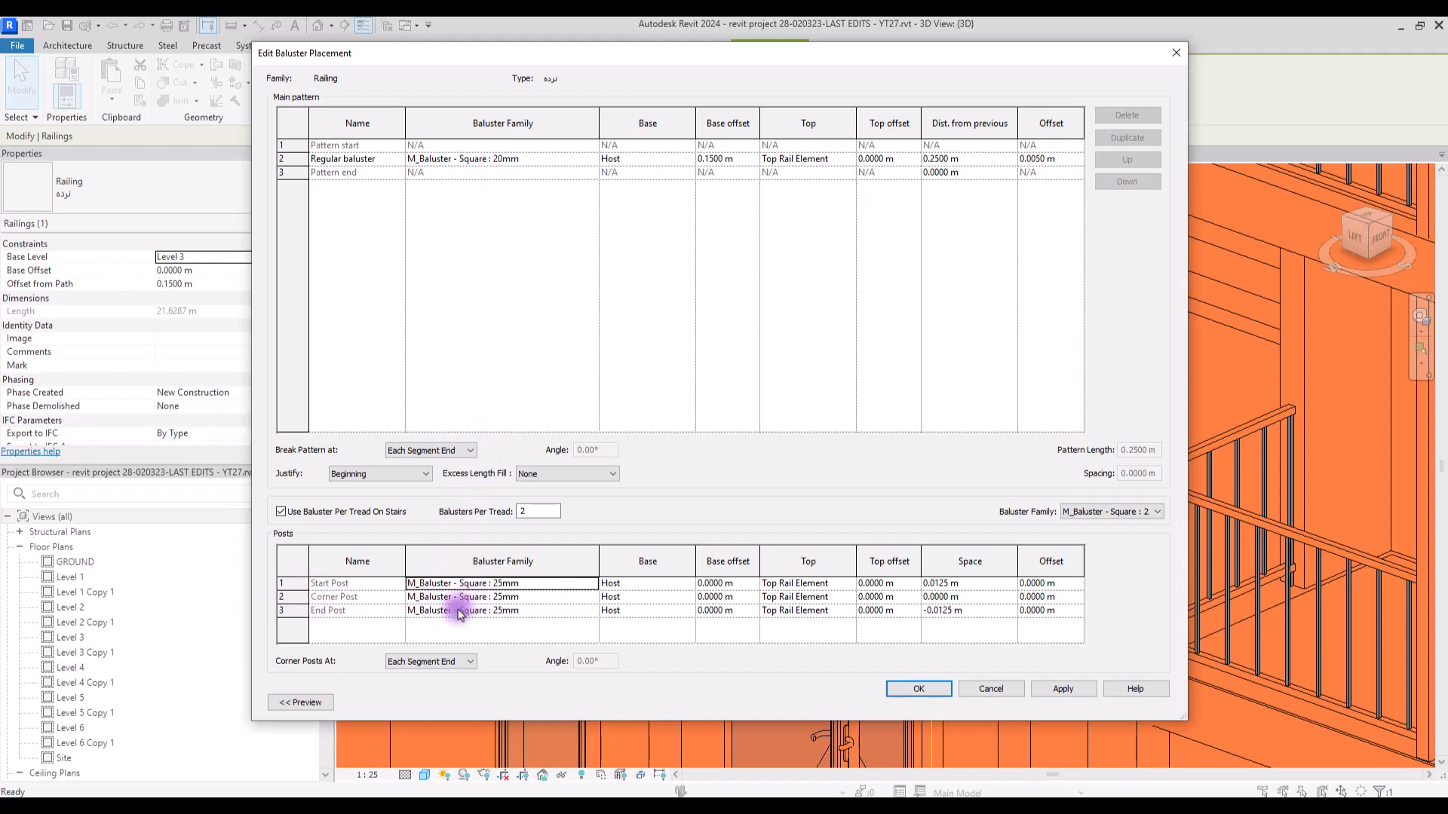
pyautogui.click(934, 692)
pyautogui.click(757, 703)
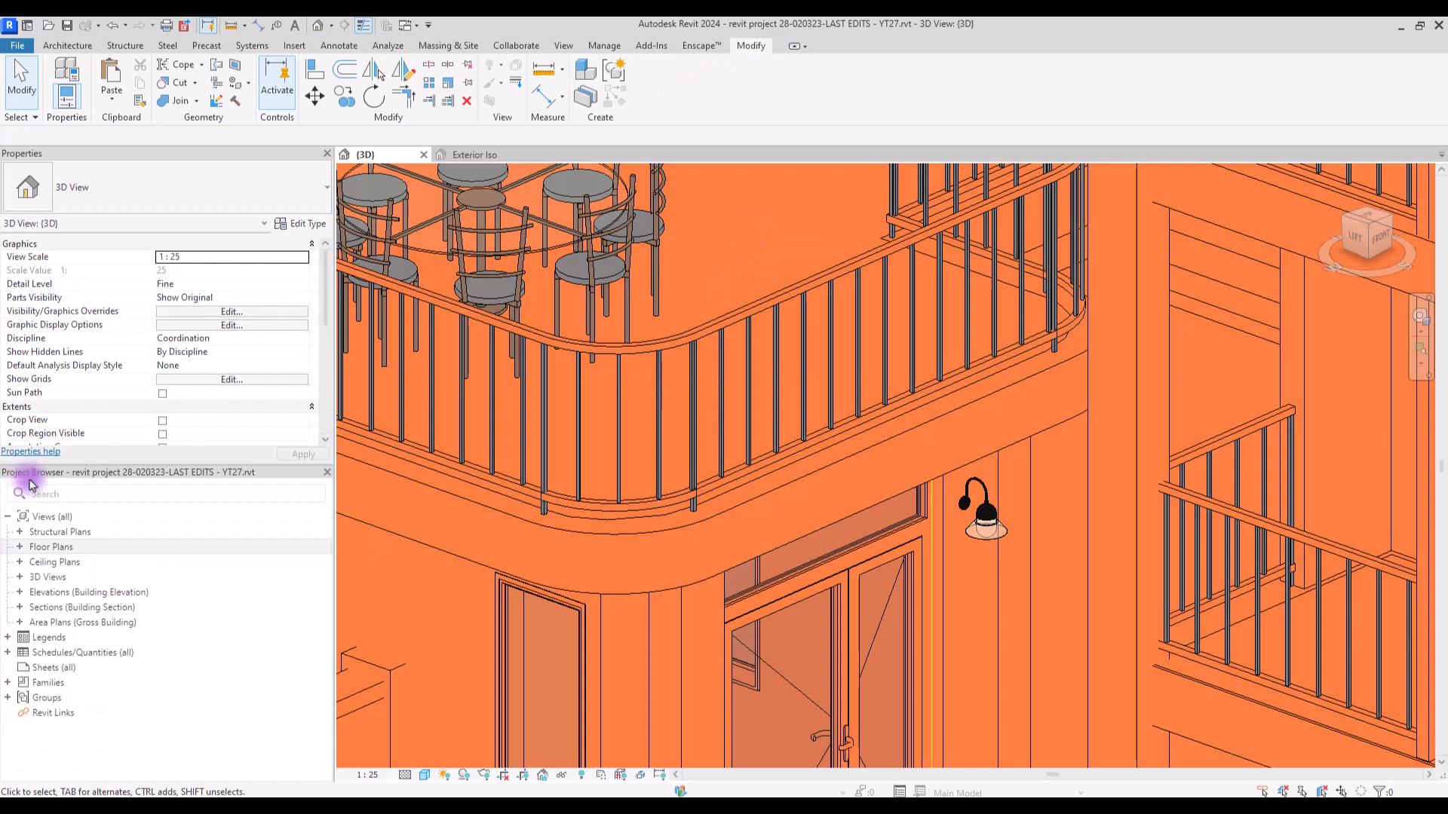
# - Locate the M_Baluster - Square family among the project's railing families and select its 20mm type
pyautogui.click(9, 684)
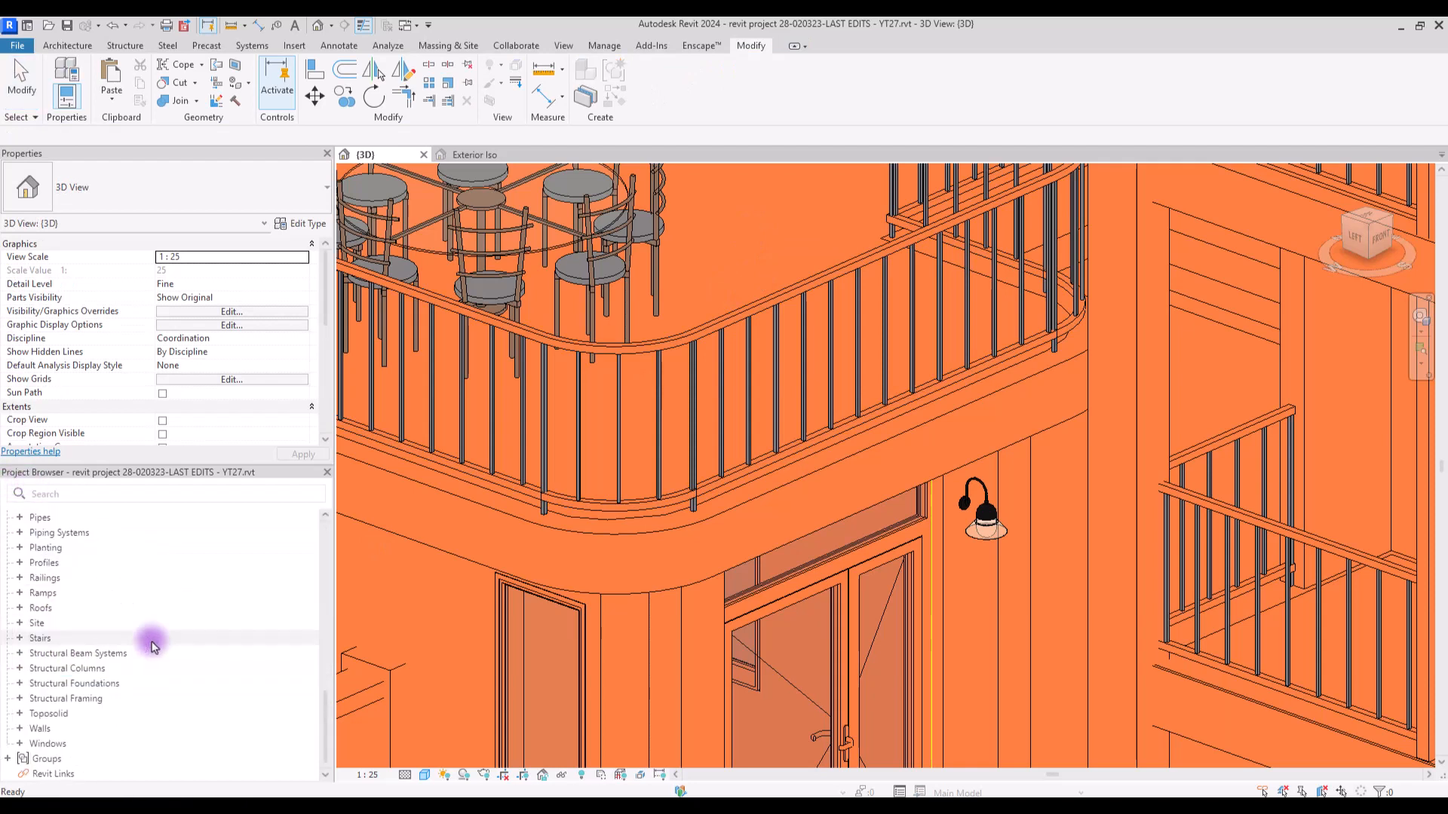
pyautogui.scroll(-5, 14, 664)
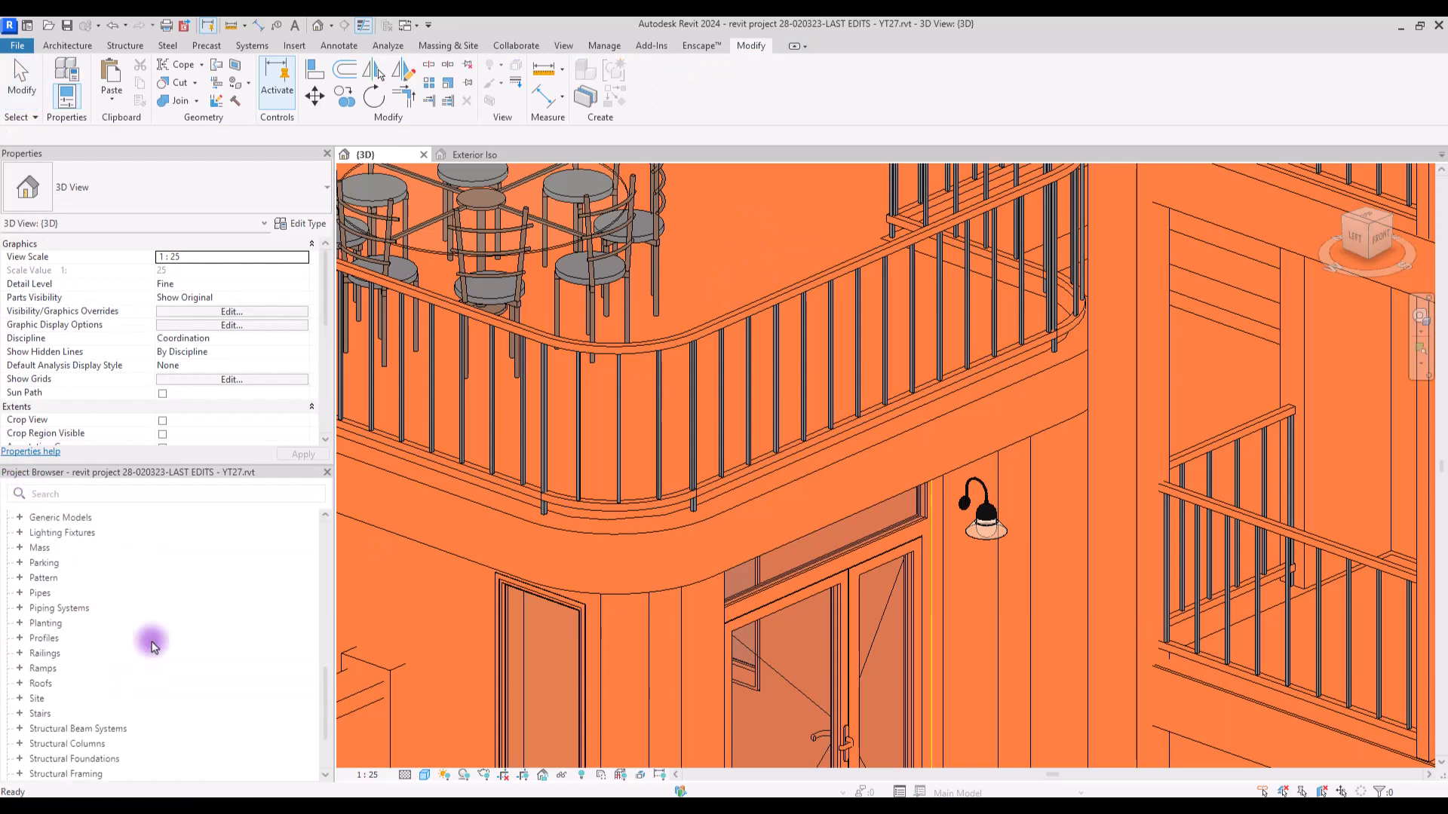
pyautogui.click(20, 658)
pyautogui.scroll(-4, 107, 659)
pyautogui.scroll(2, 106, 659)
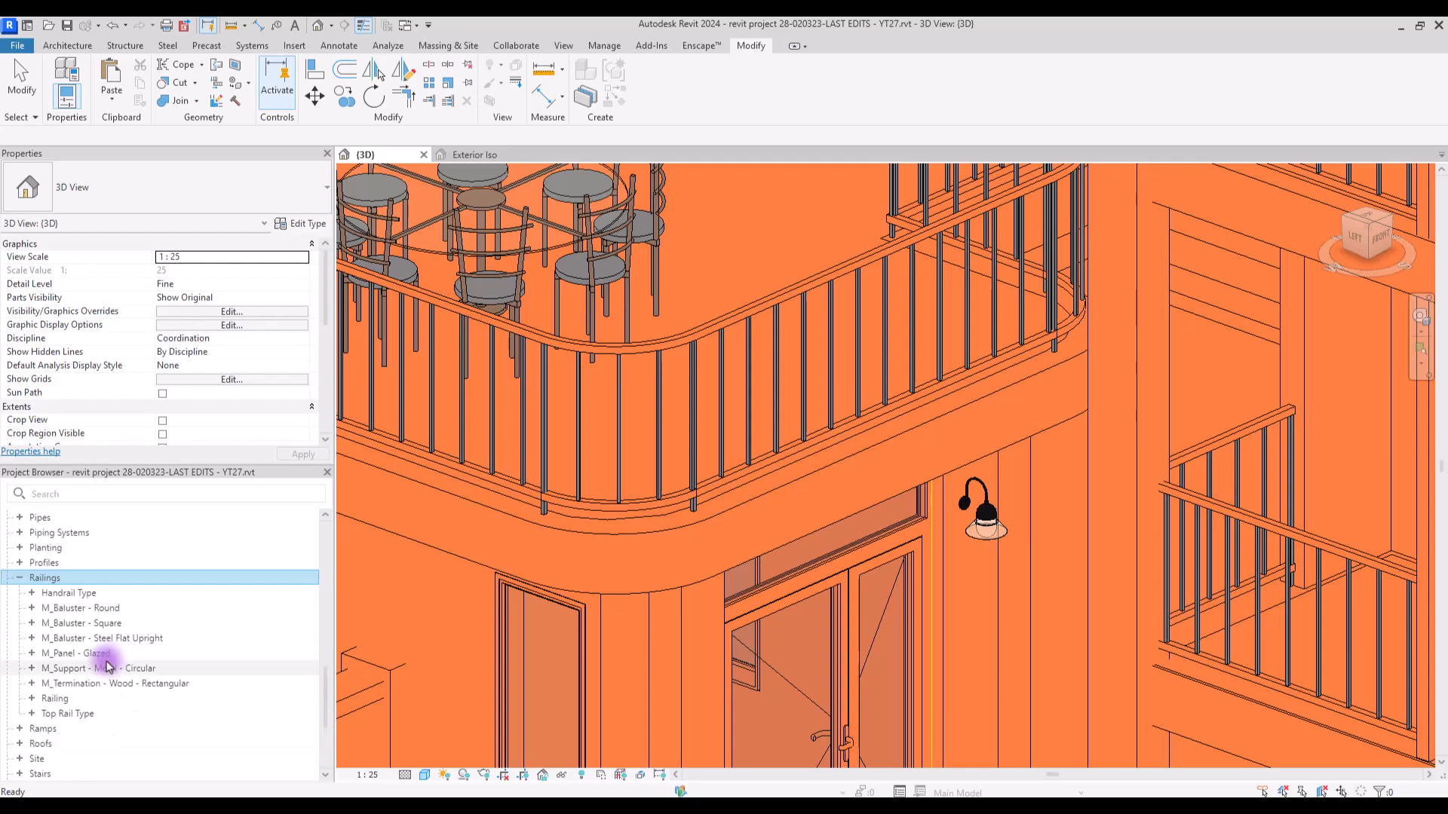
pyautogui.click(31, 624)
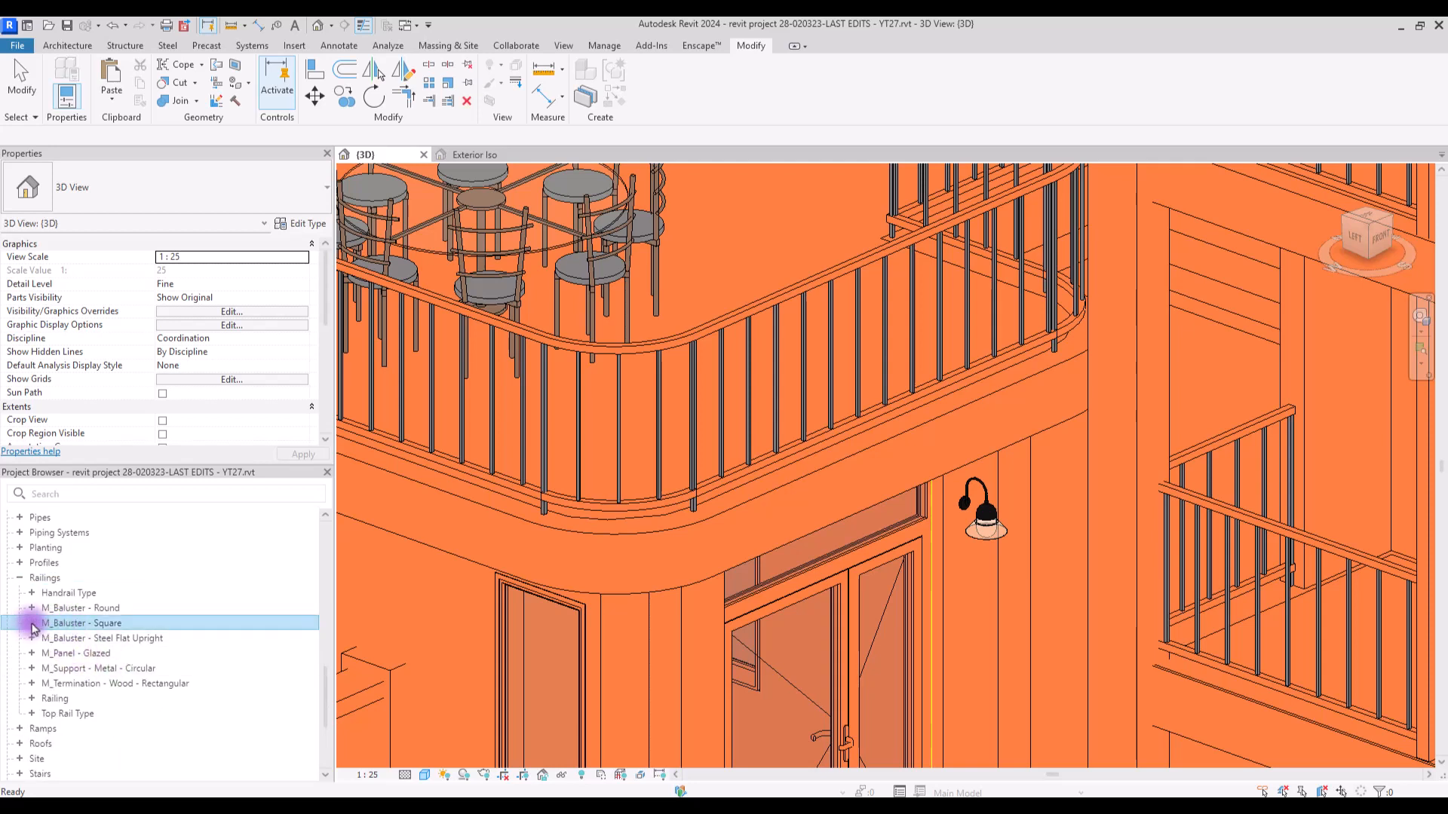
pyautogui.click(31, 623)
pyautogui.click(65, 638)
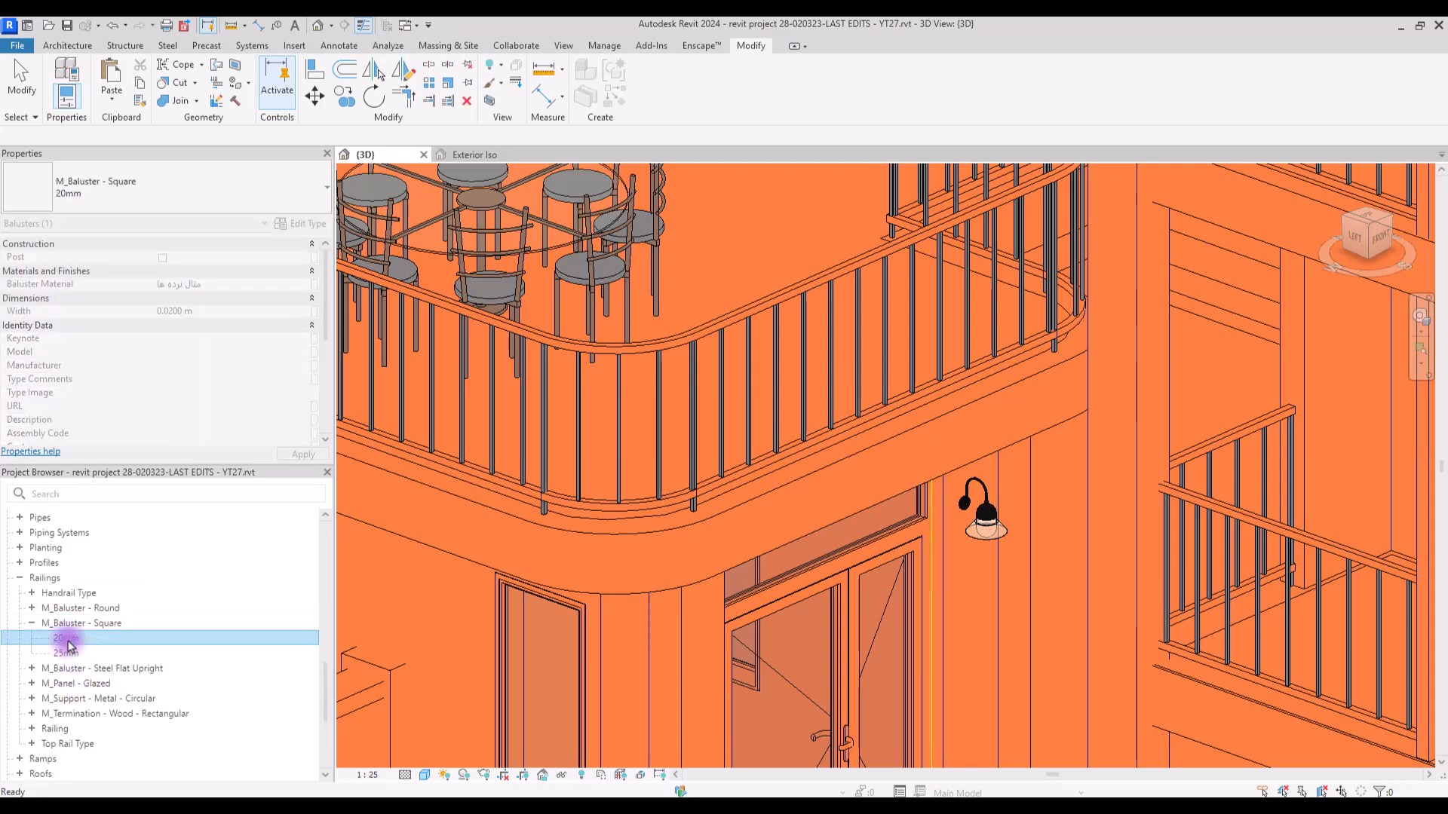
# - Set the Baluster Material of the 20mm and 25mm M_Baluster - Square types to 0 Wood for Maquette
pyautogui.rightClick(70, 646)
pyautogui.click(128, 569)
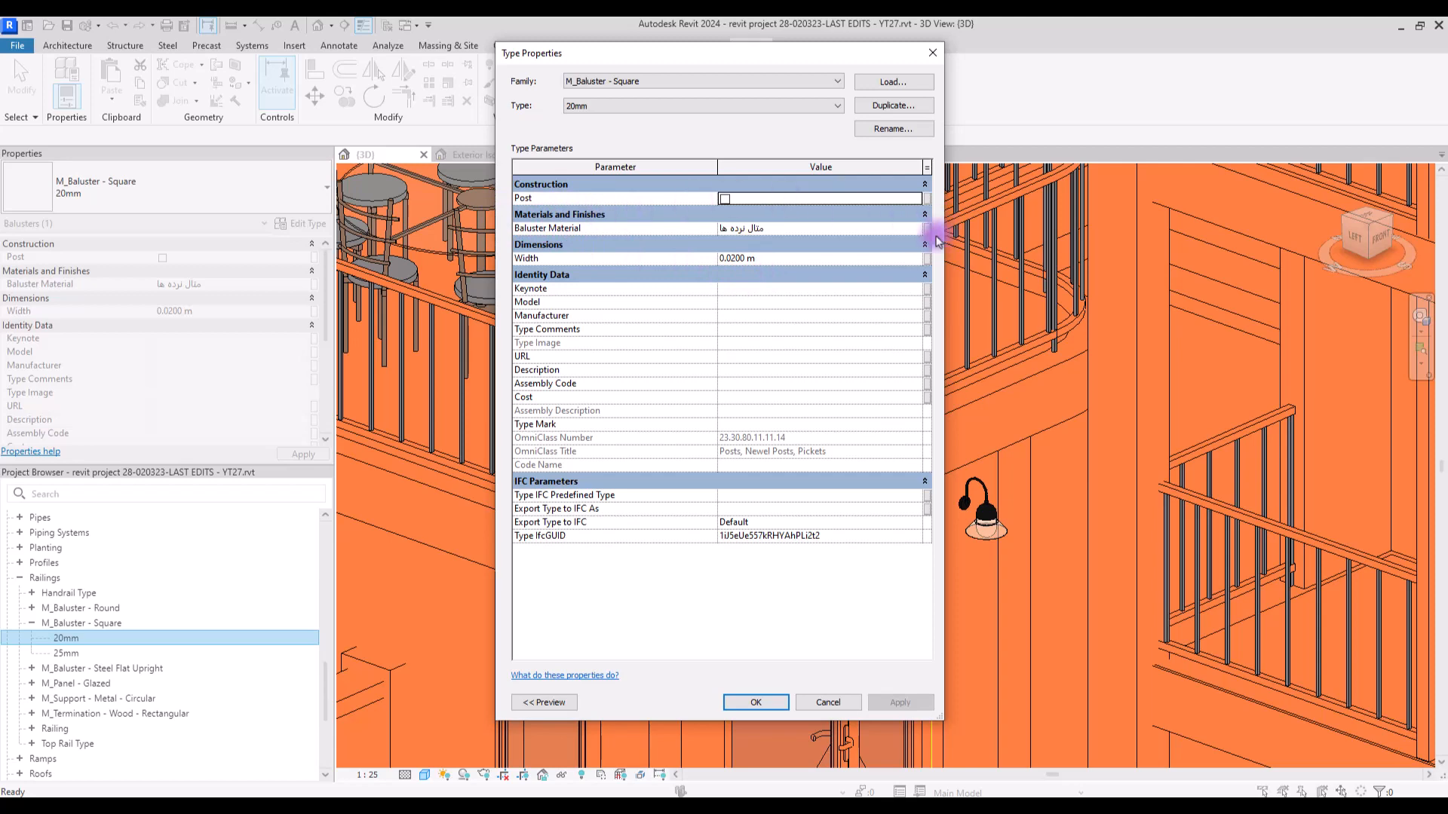
pyautogui.click(829, 228)
pyautogui.click(926, 228)
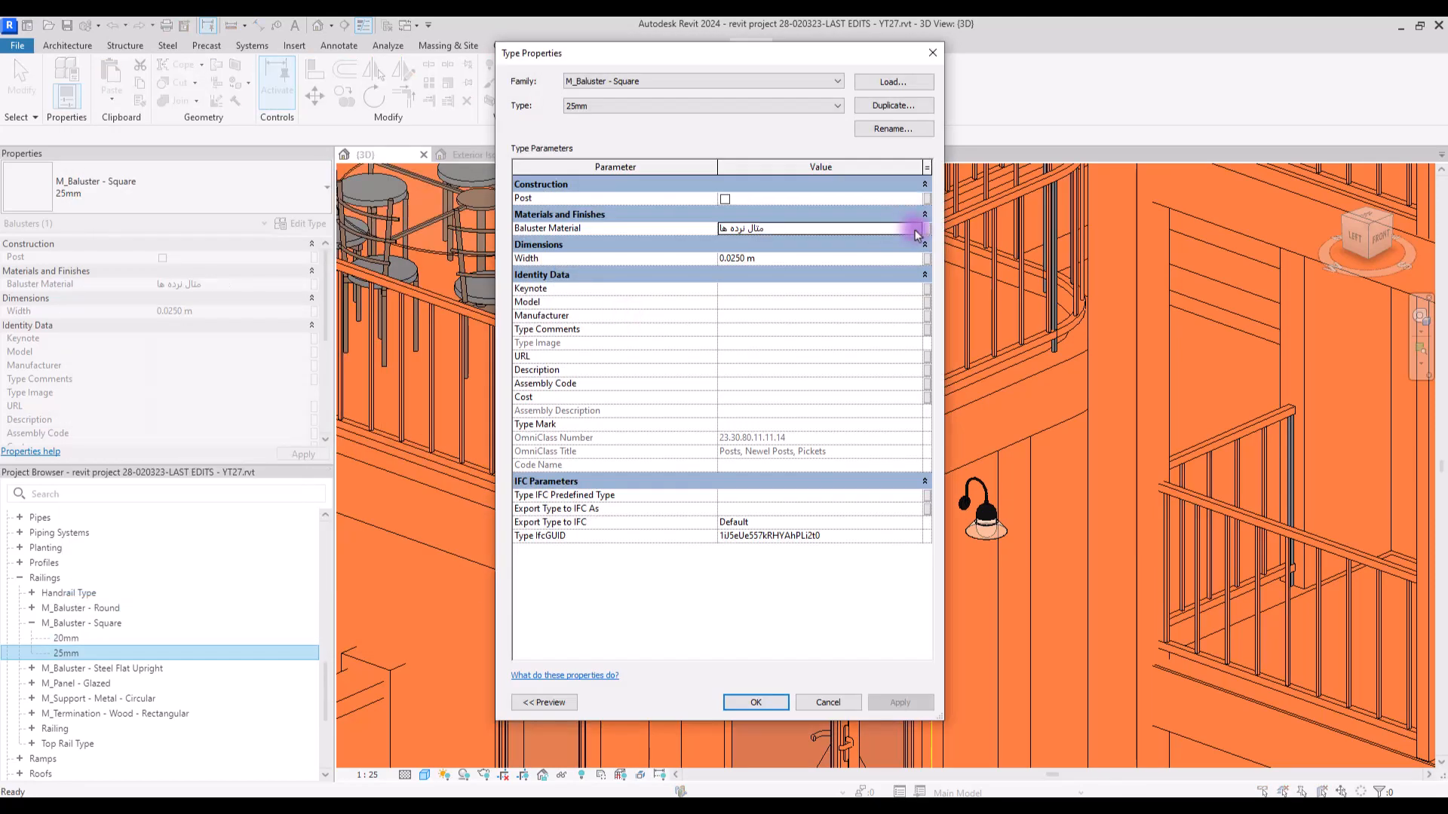
pyautogui.click(915, 233)
pyautogui.click(478, 624)
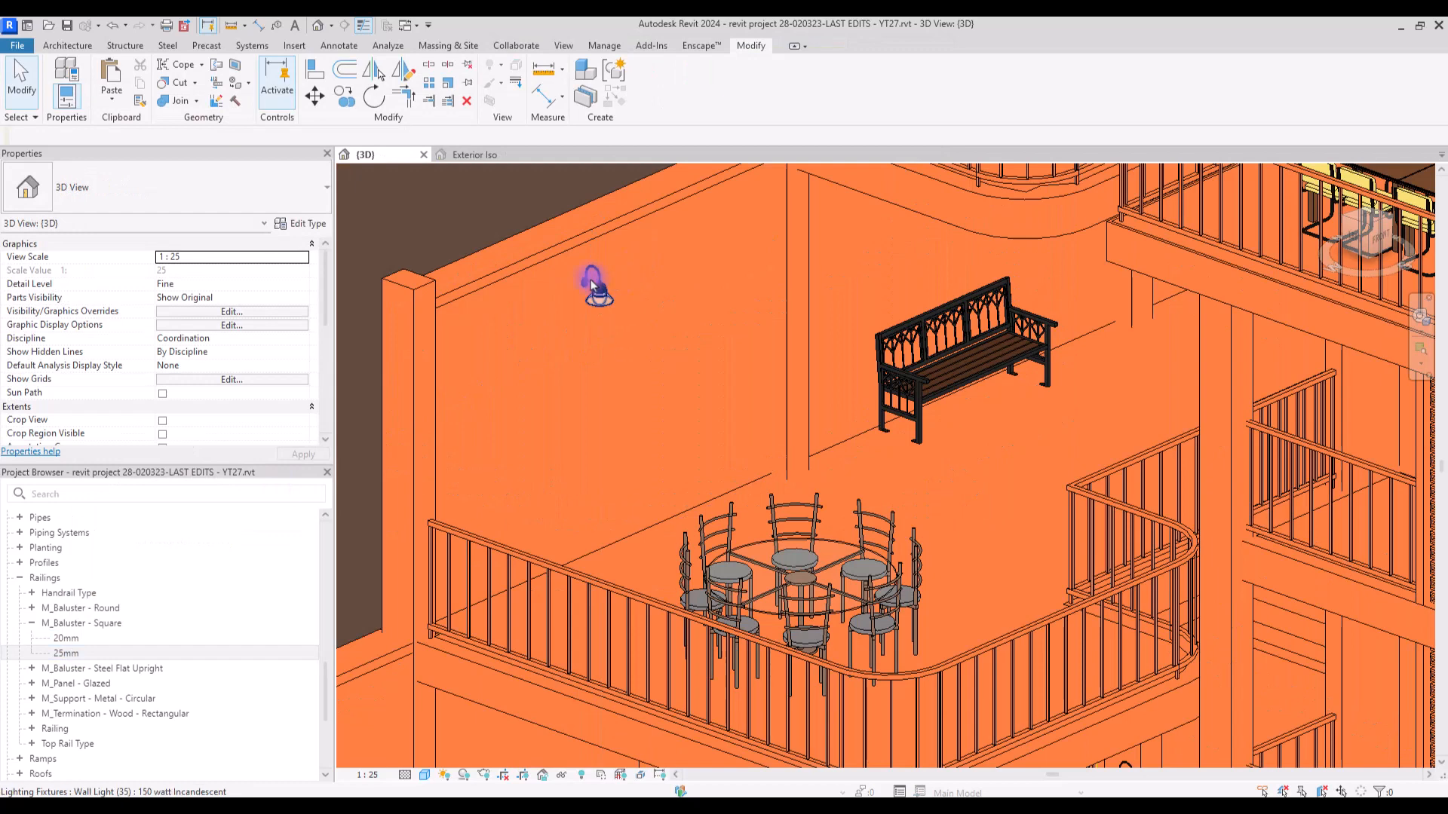
# - Set the Material Wall Mount of the terrace's Wall Light (35), 150 watt Incandescent type, to 0 Wood for Maquette
pyautogui.scroll(5, 592, 285)
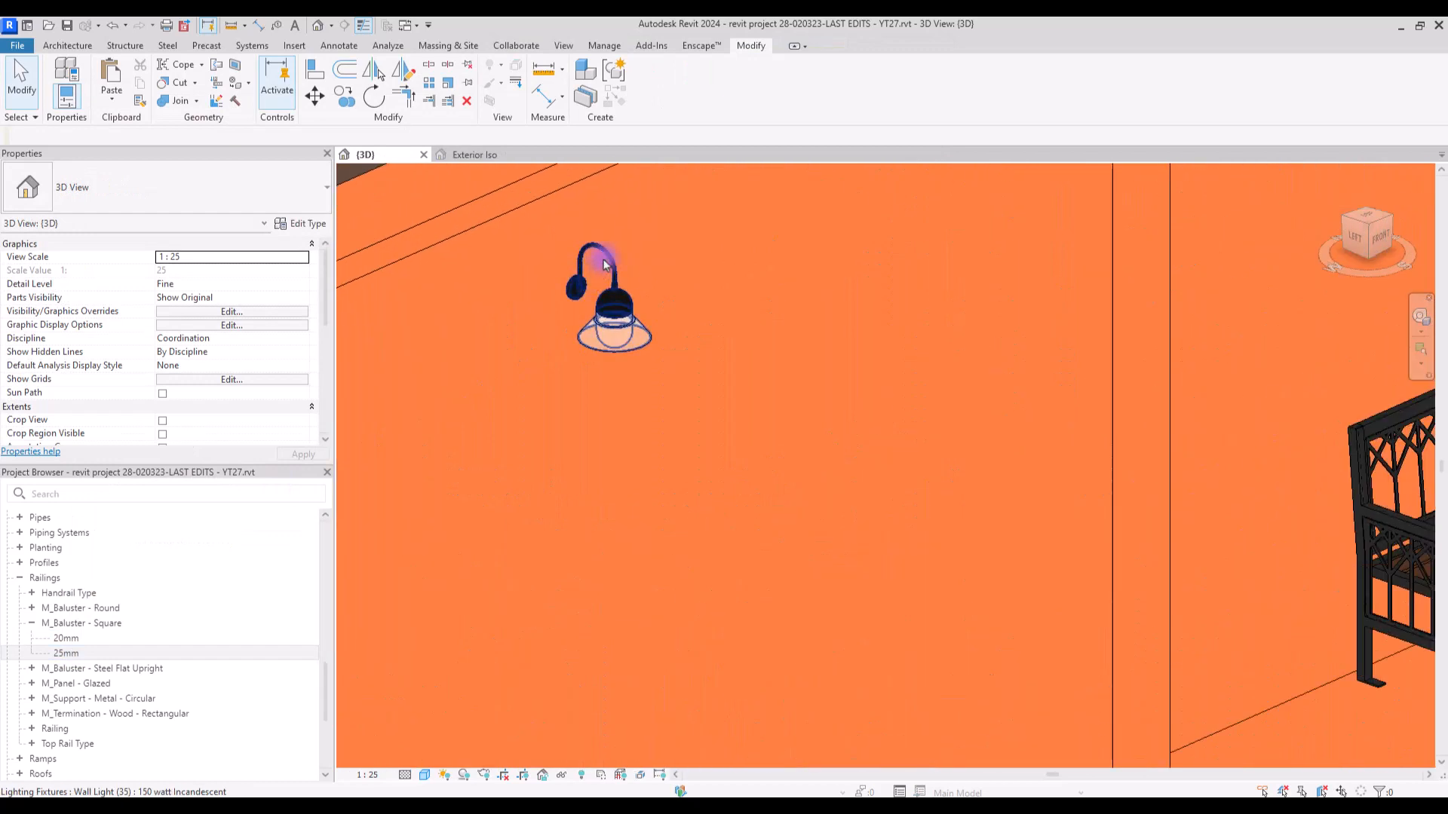
pyautogui.click(599, 306)
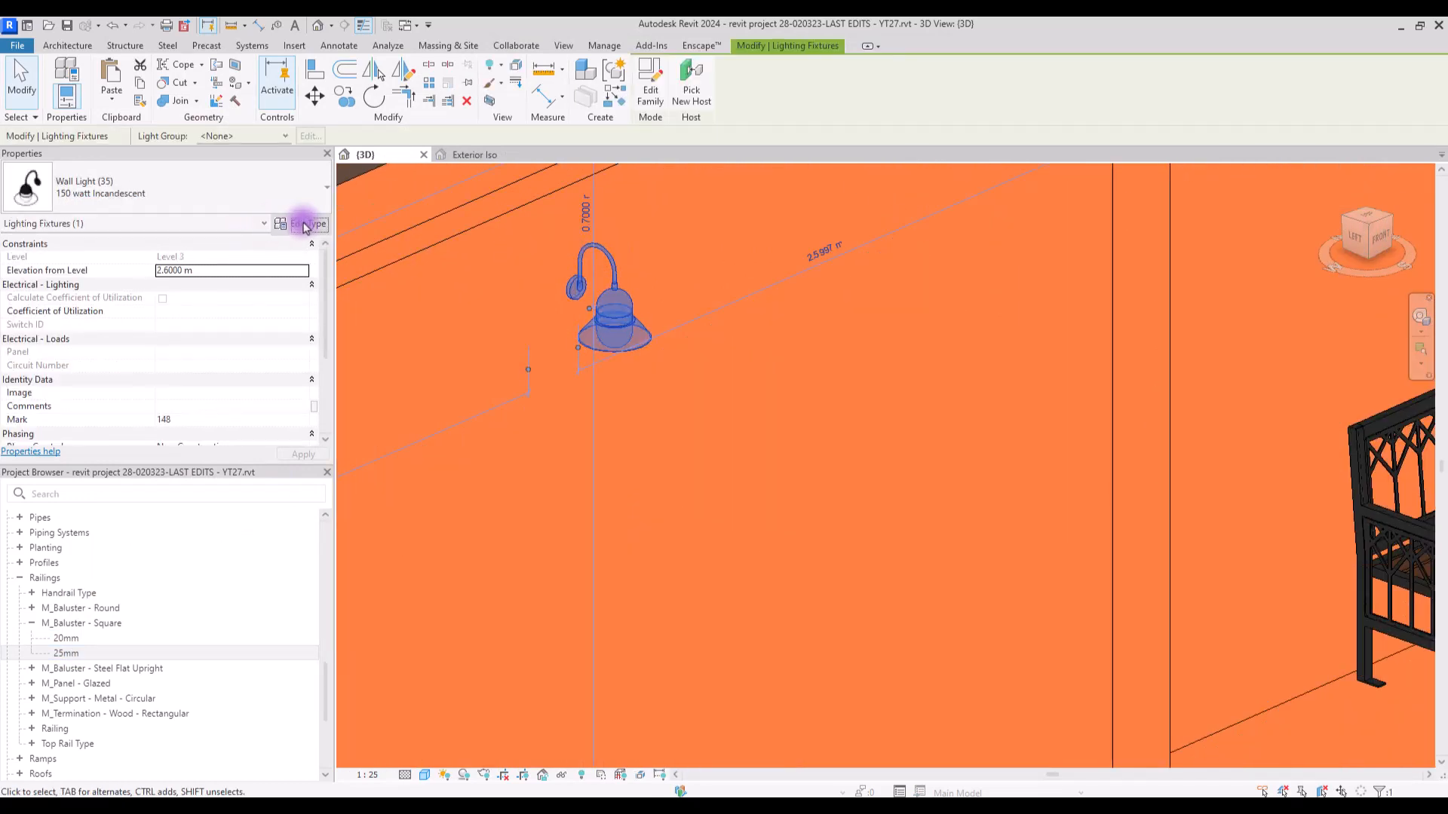
pyautogui.click(306, 224)
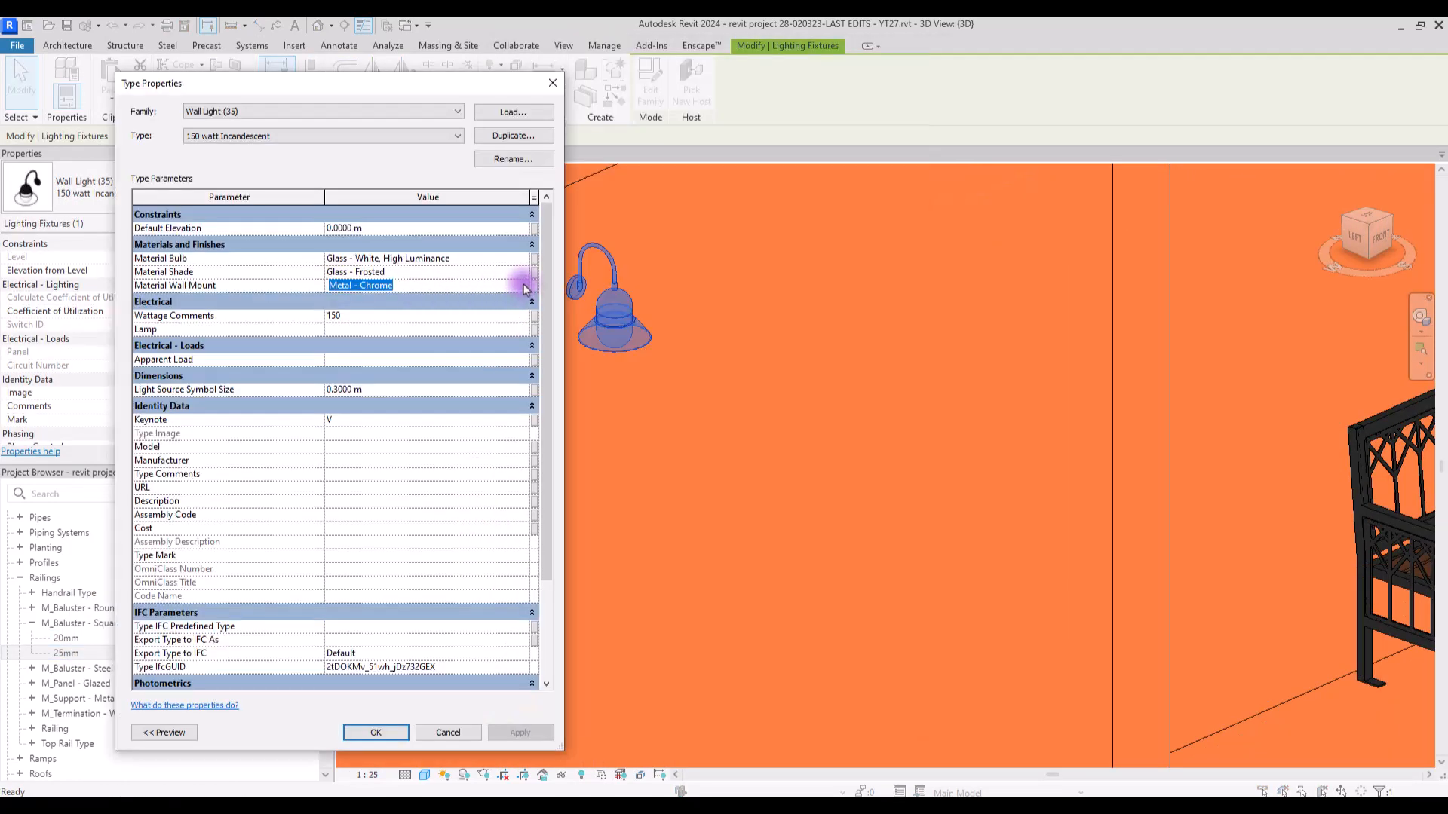
pyautogui.click(526, 286)
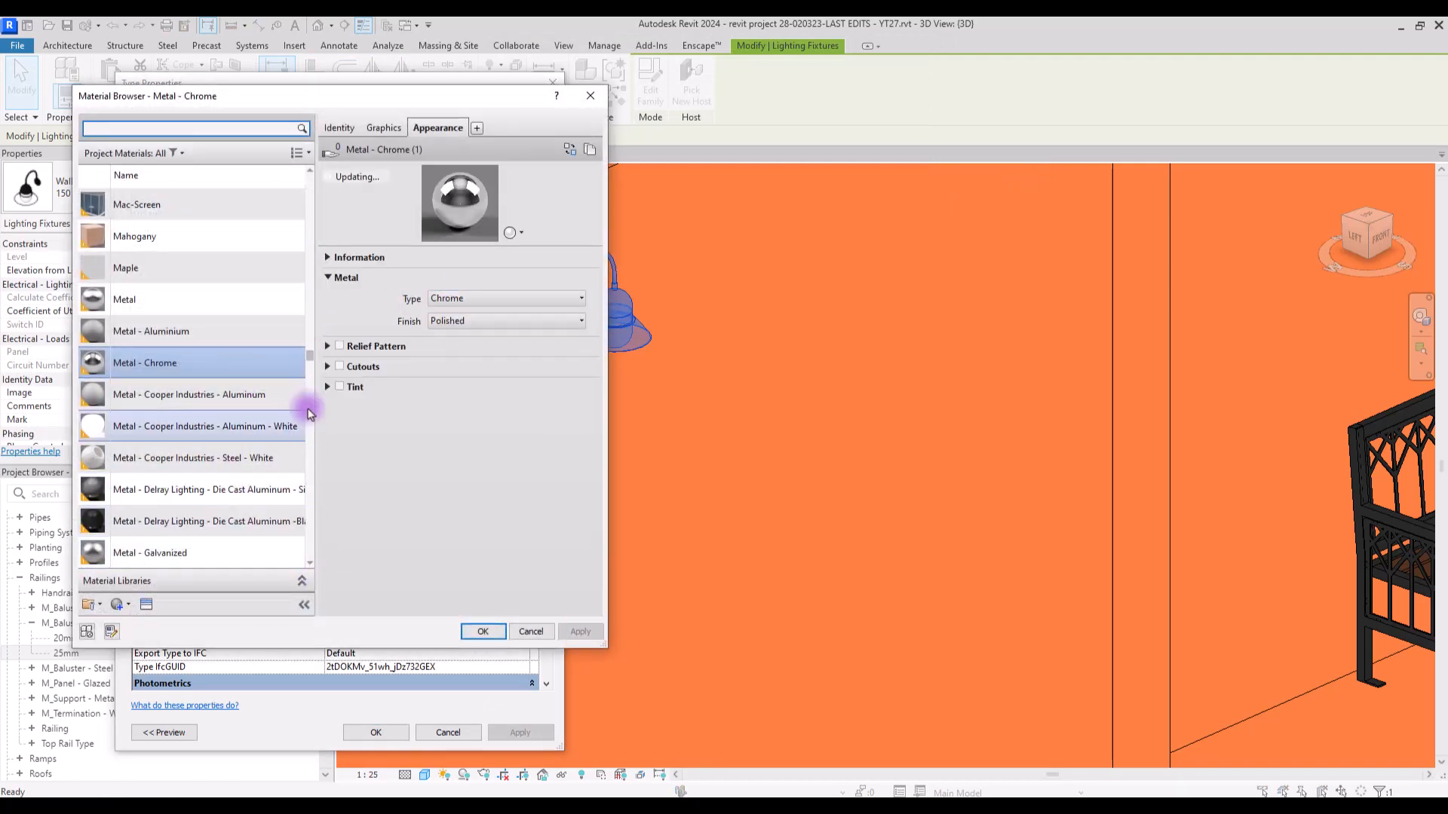
pyautogui.moveTo(308, 365); pyautogui.dragTo(301, 151)
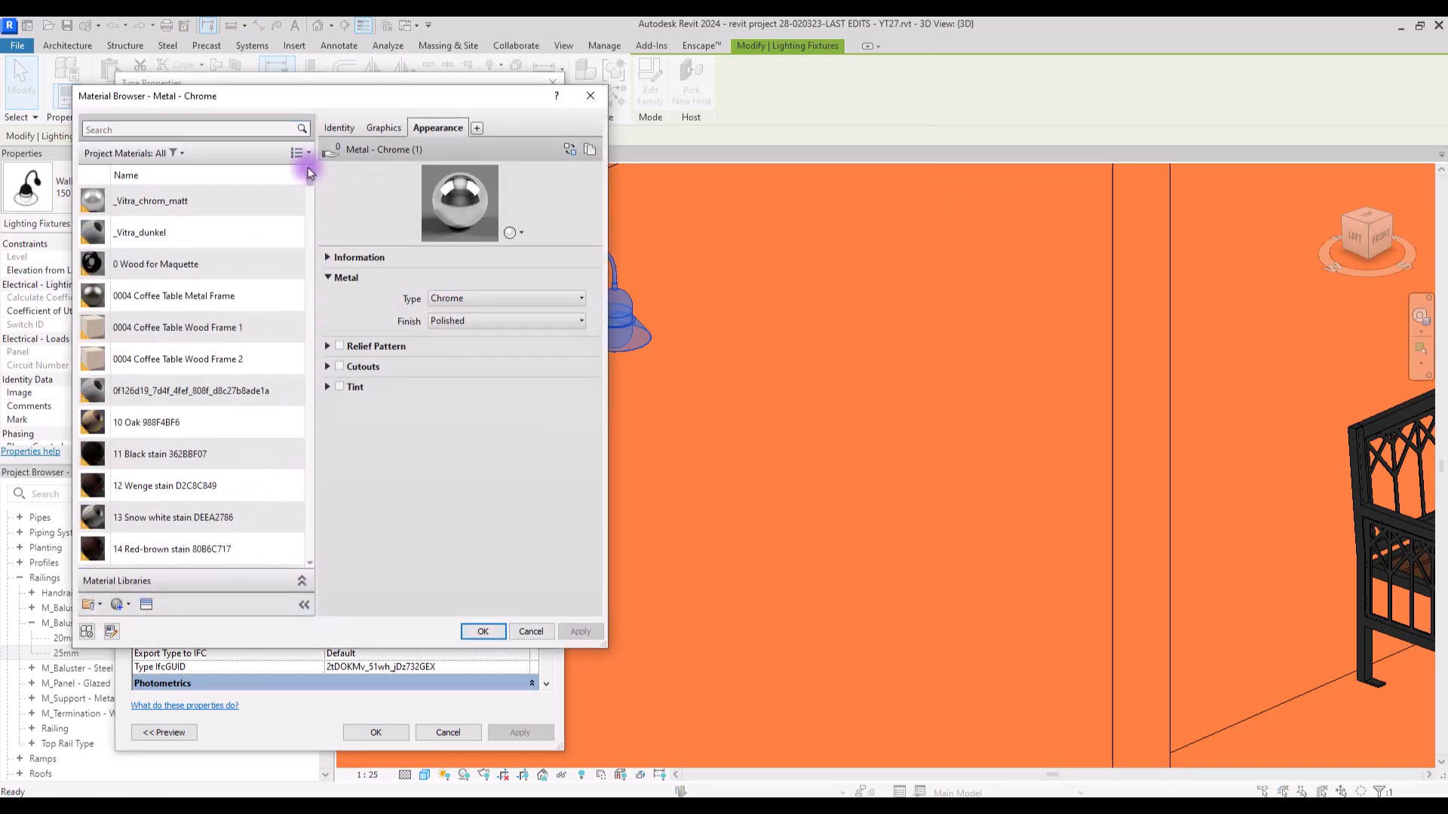
pyautogui.click(153, 264)
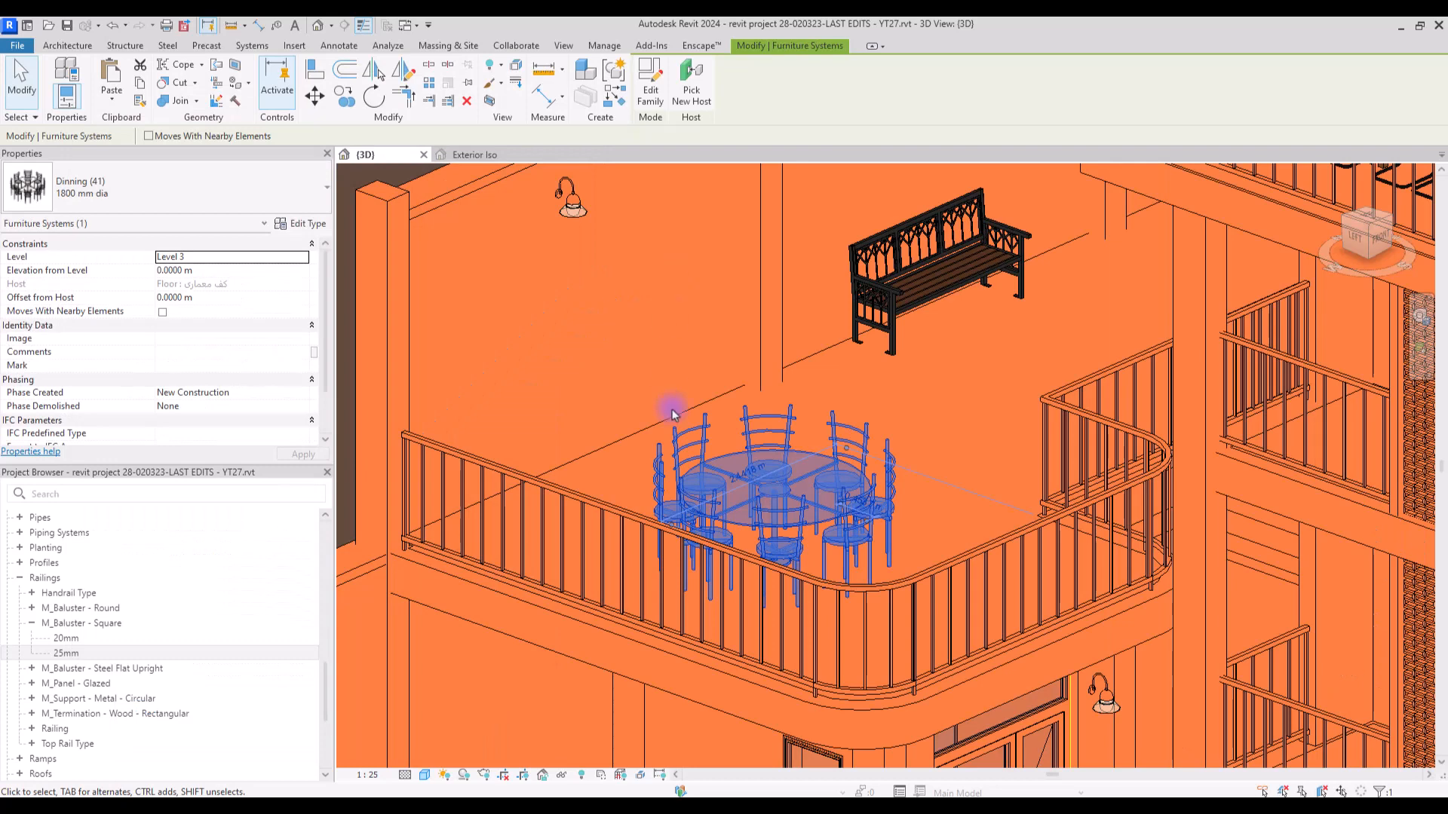
# - Open the Dinning (41) family for editing and associate the chair type's Chair Material with a new material type parameter named A
pyautogui.click(649, 75)
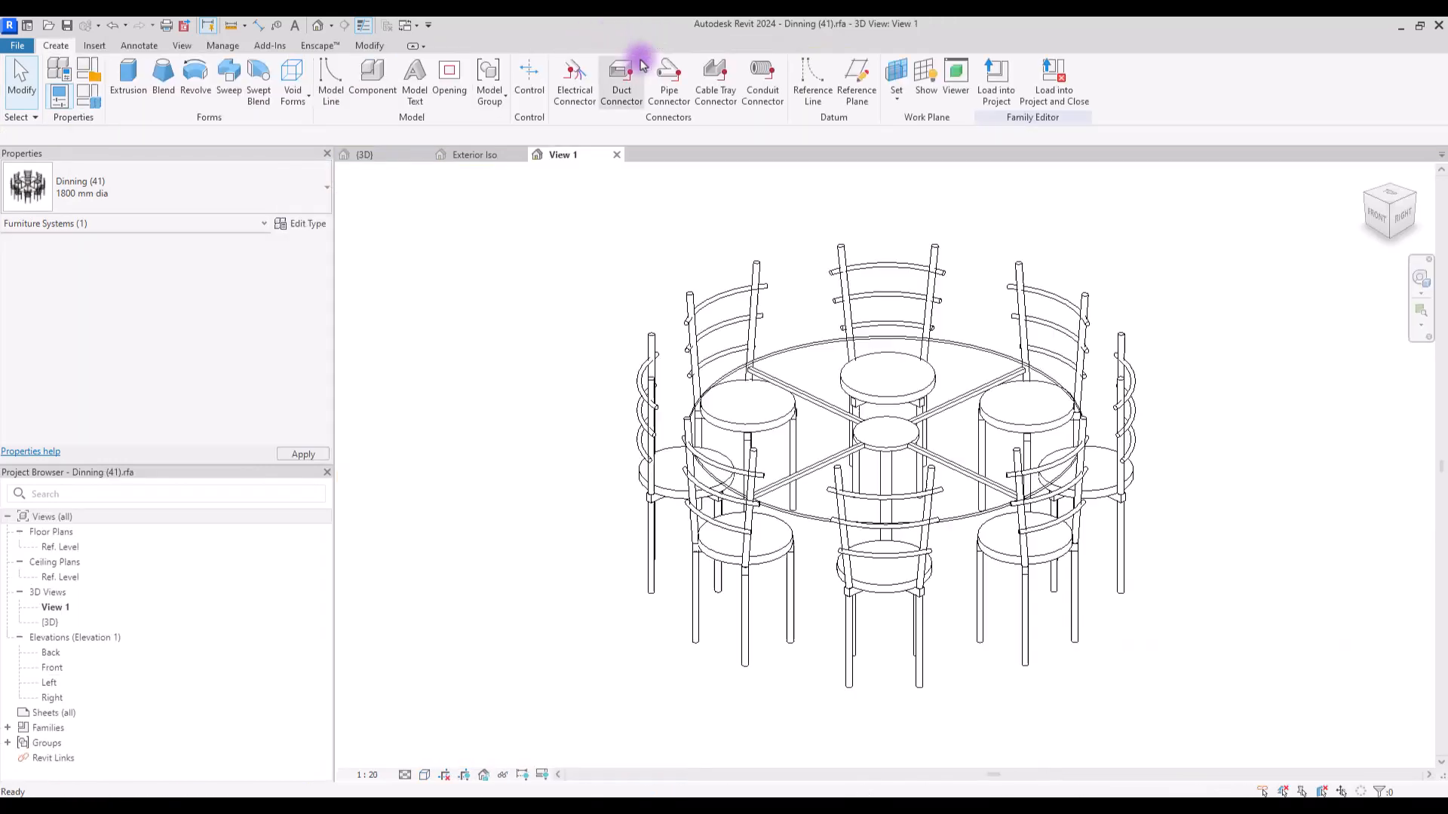
pyautogui.click(754, 284)
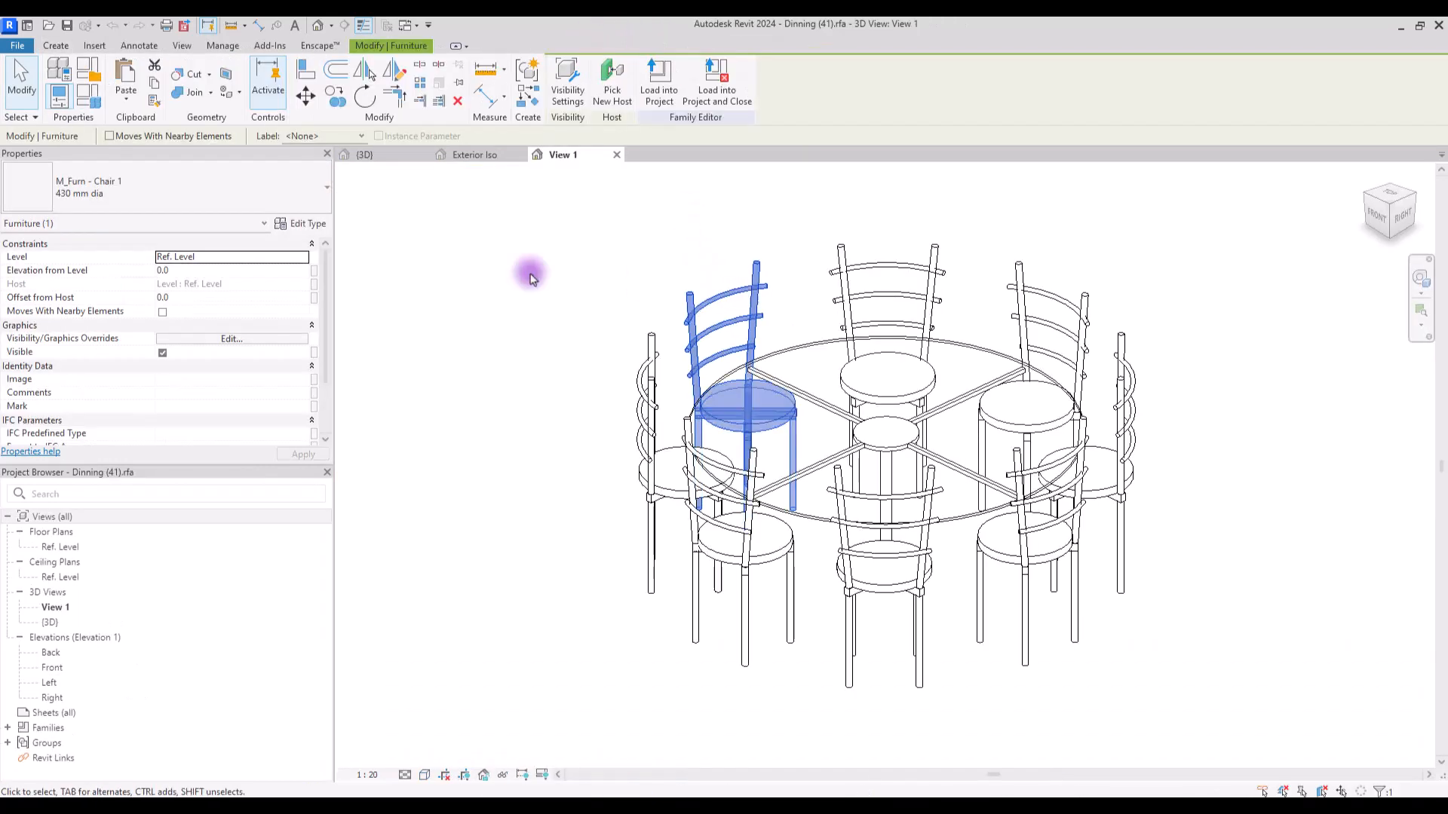
pyautogui.click(292, 226)
pyautogui.click(547, 536)
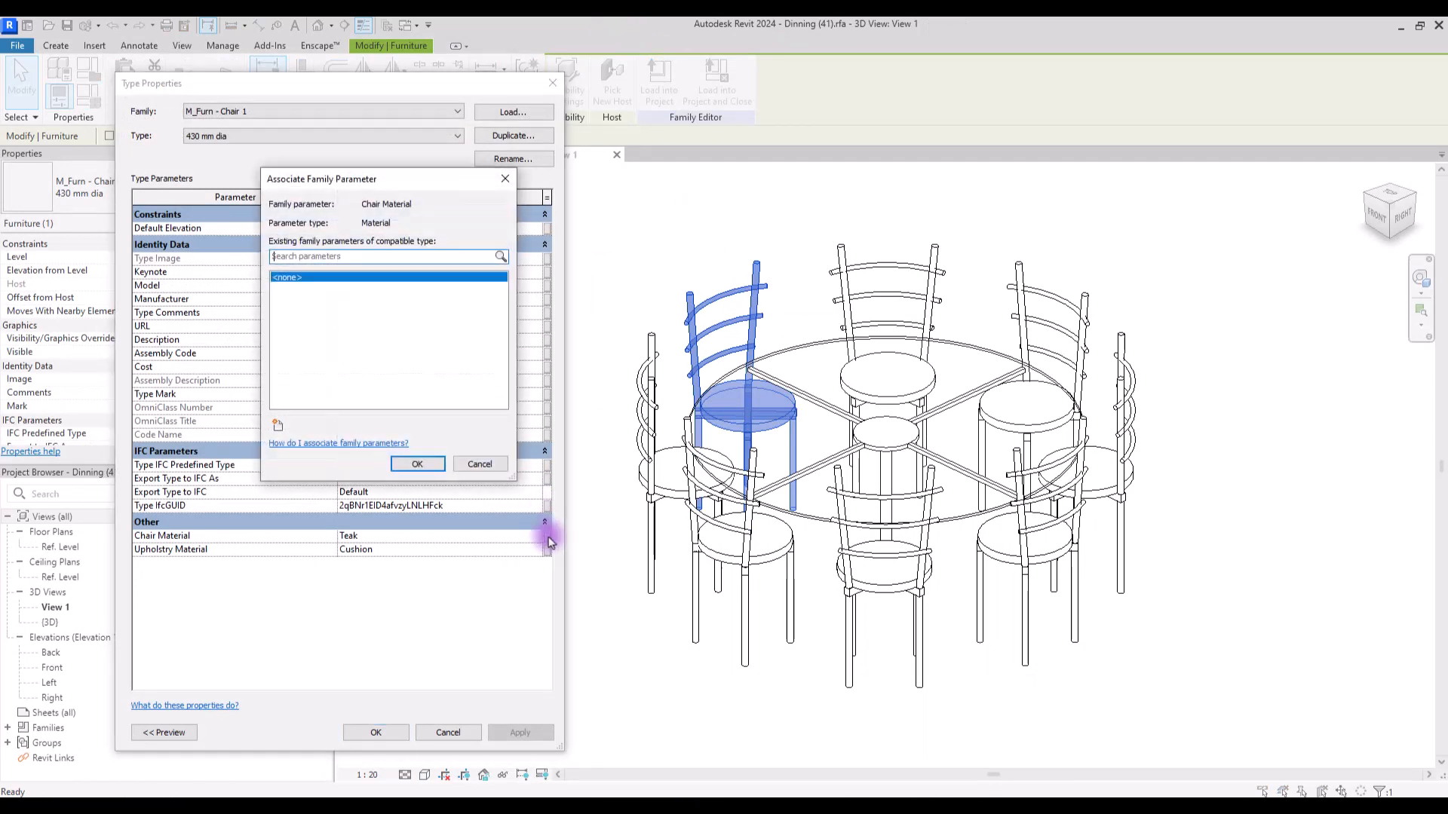
pyautogui.click(279, 427)
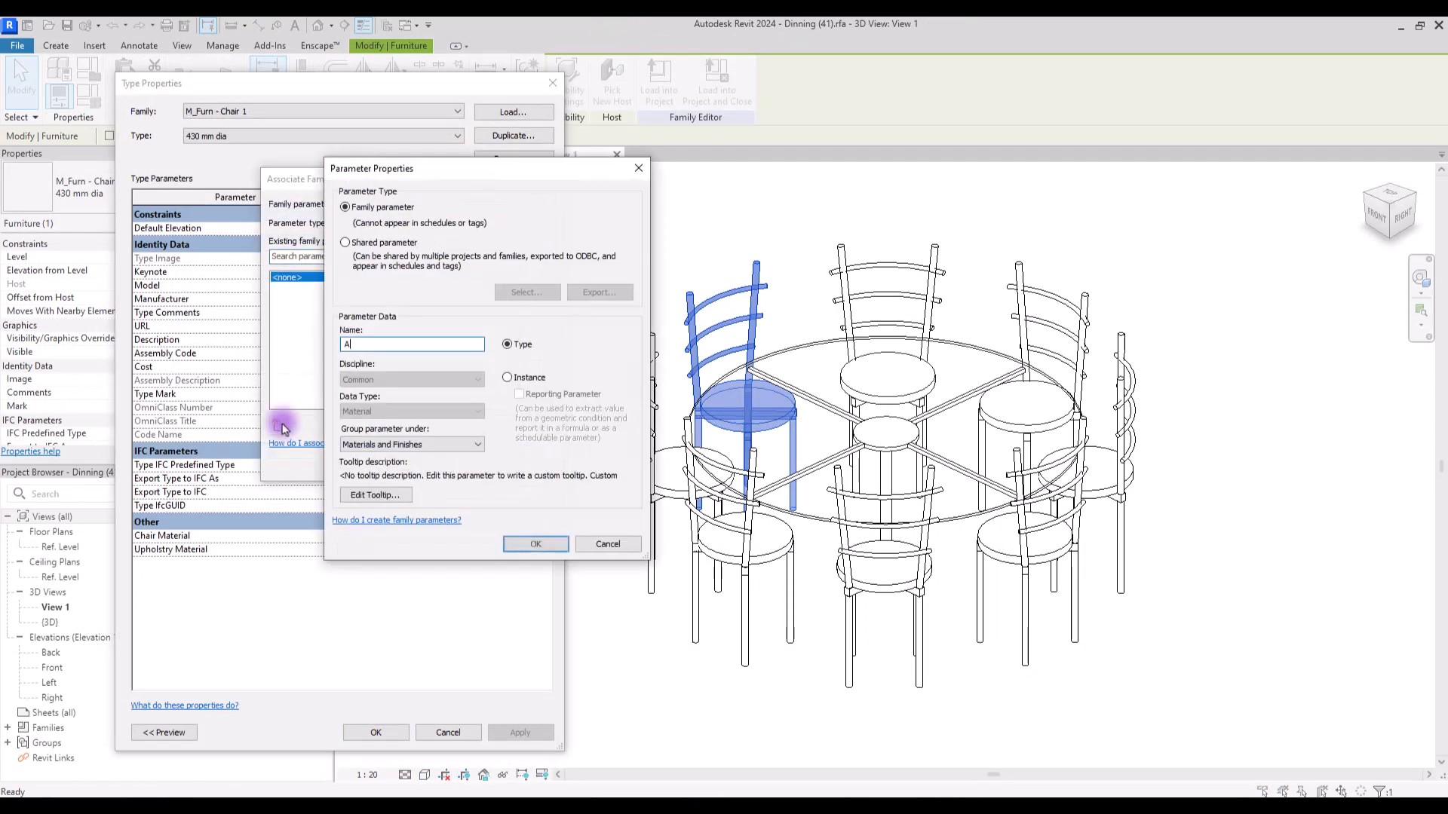
pyautogui.click(535, 543)
pyautogui.click(420, 475)
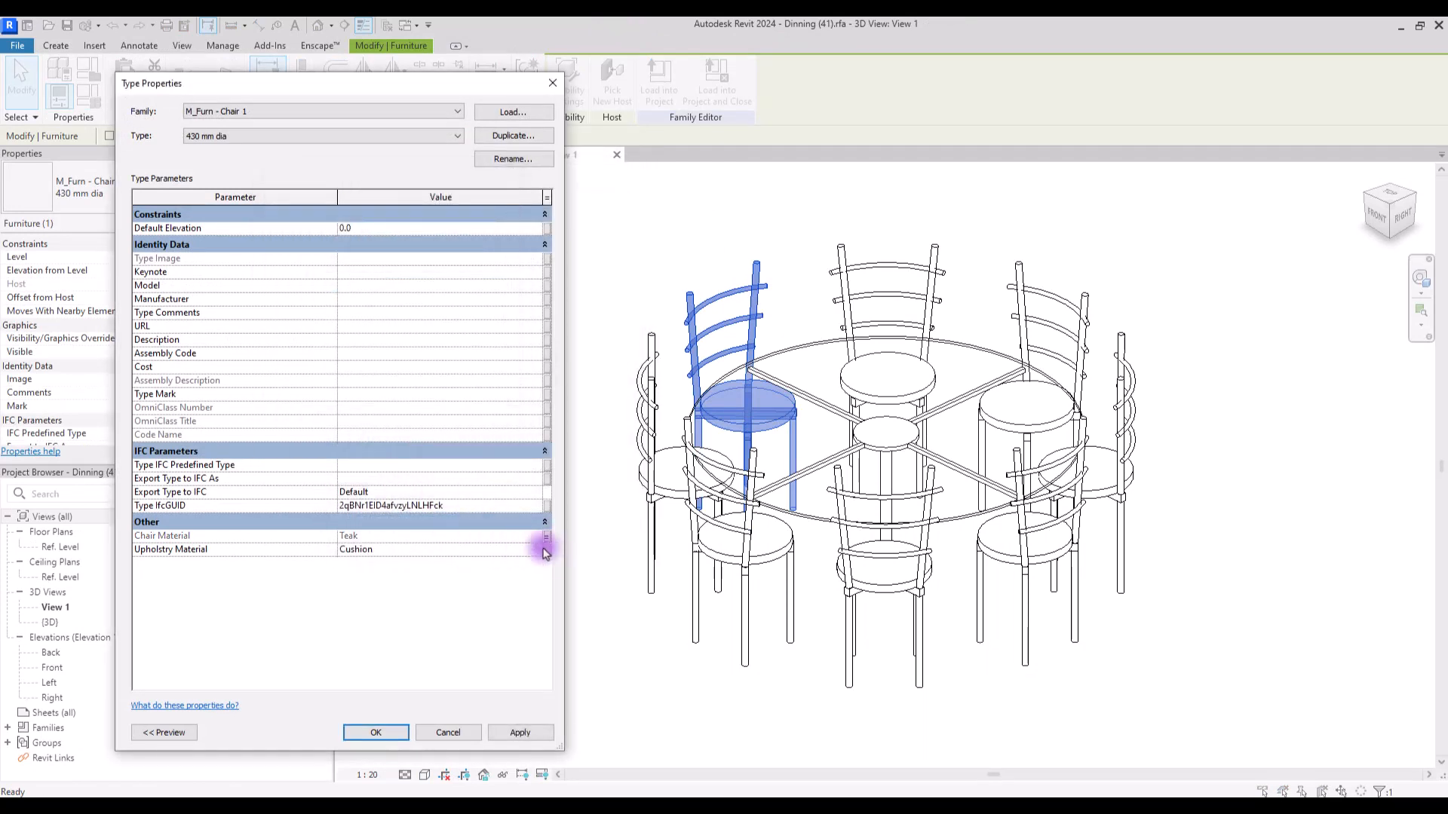
# - Associate the chair type's Upholstry Material with family parameter A and confirm the type changes
pyautogui.click(547, 549)
pyautogui.click(313, 284)
pyautogui.click(433, 463)
pyautogui.click(375, 732)
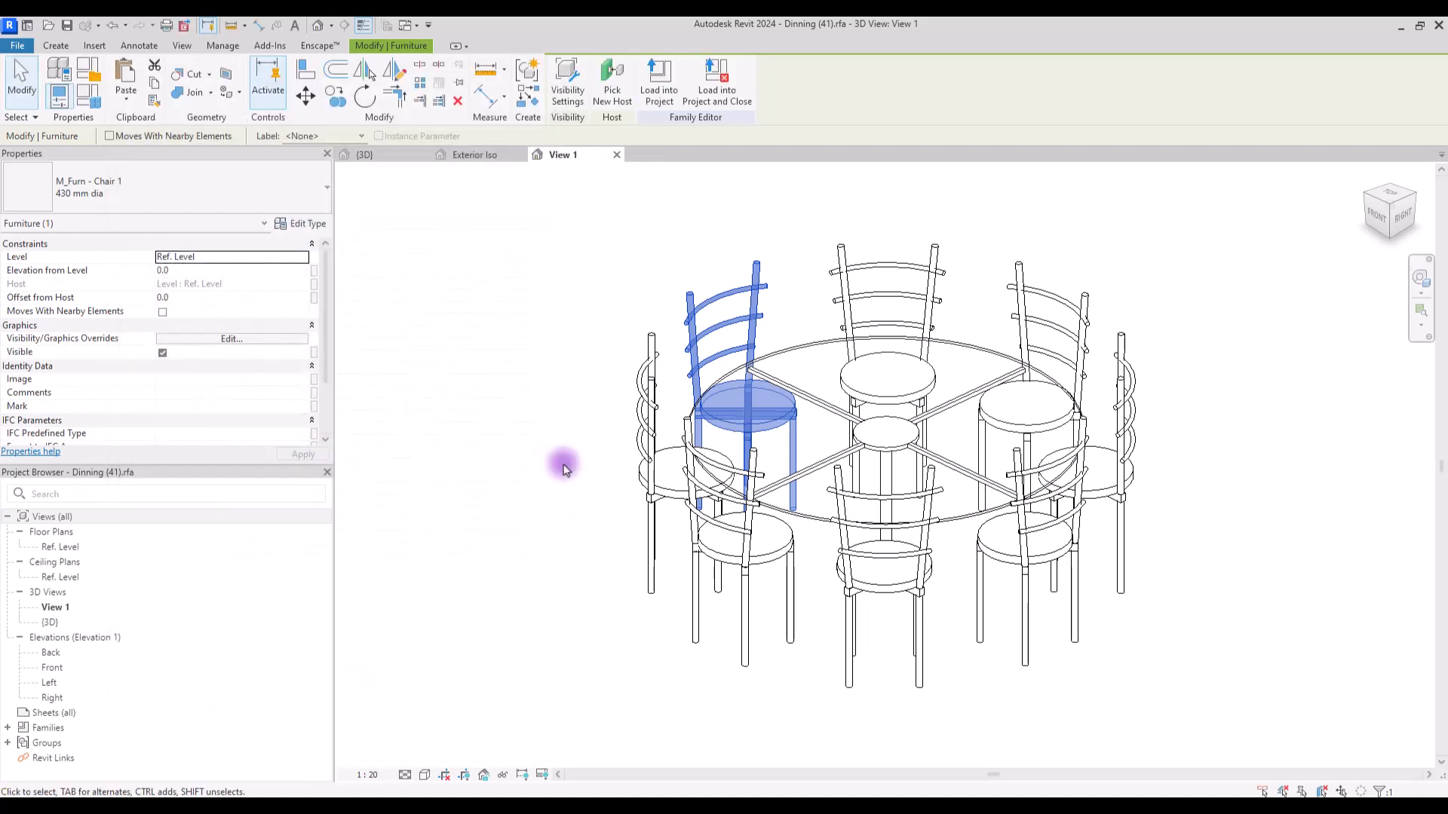
# - Associate the circular dining table's material with family parameter A
pyautogui.click(563, 464)
pyautogui.click(858, 341)
pyautogui.click(301, 224)
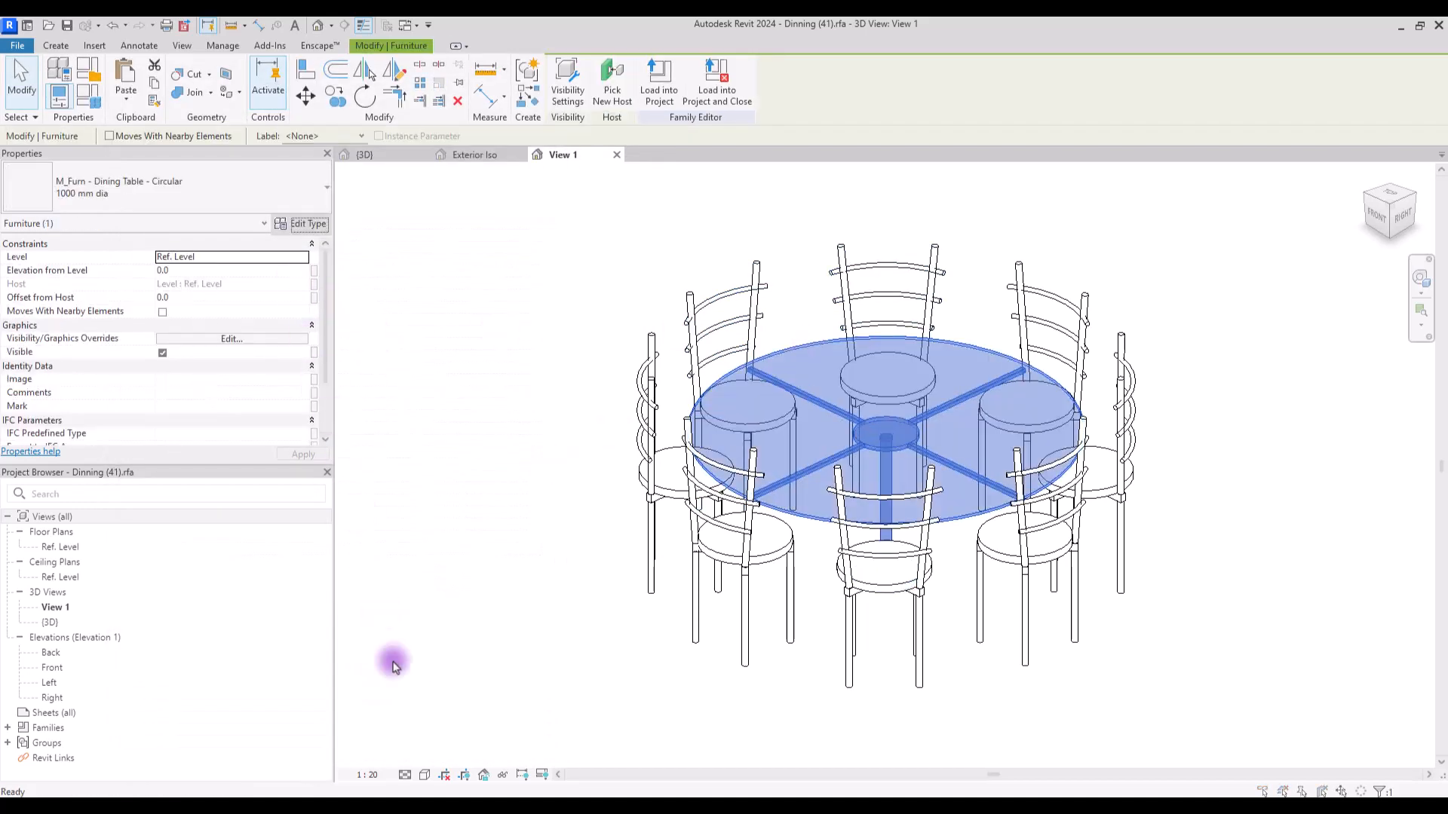
pyautogui.click(569, 528)
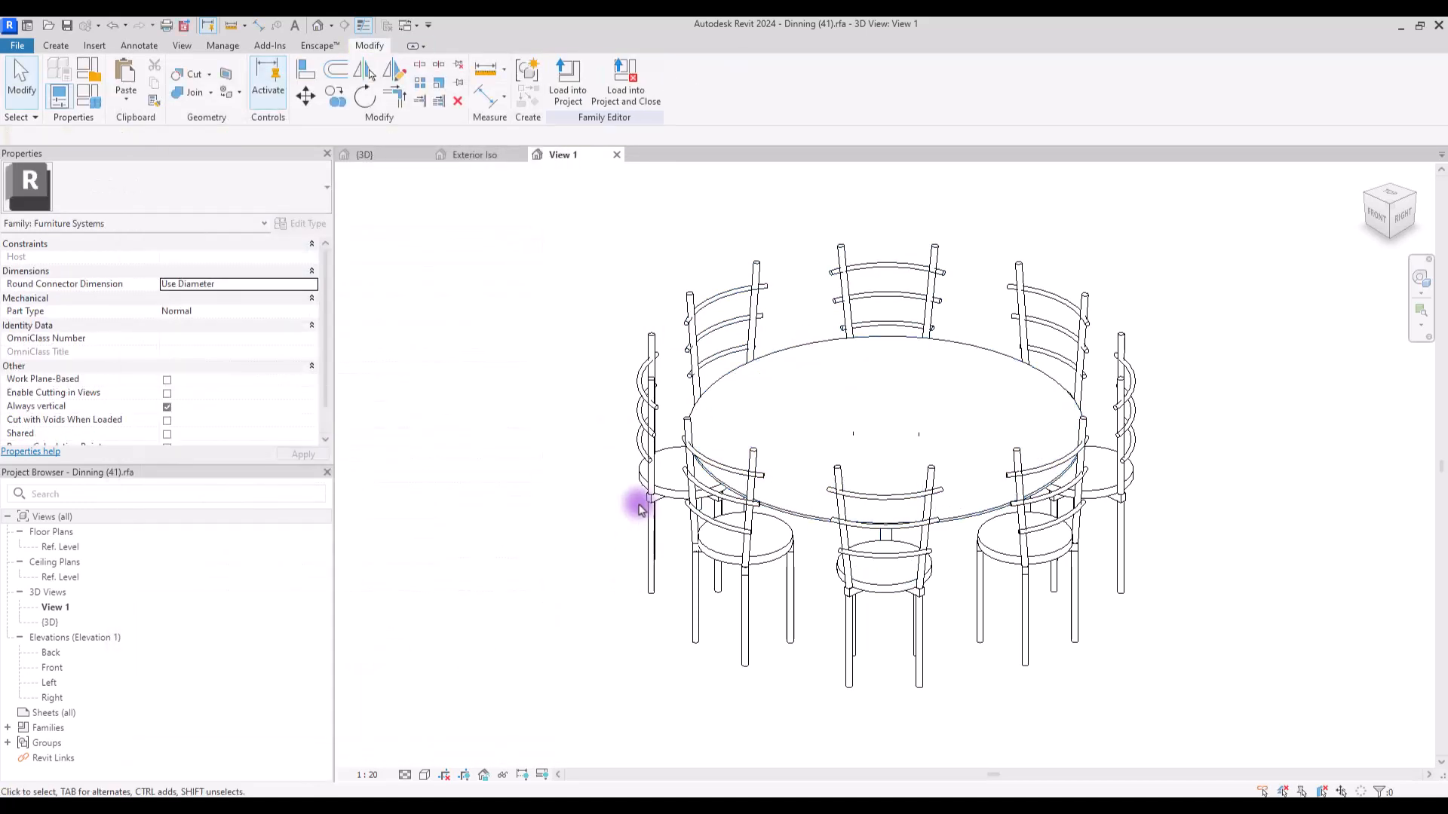
# - Load the edited dining set family into revit project 28-020323-LAST EDITS - YT27.rvt
pyautogui.click(570, 81)
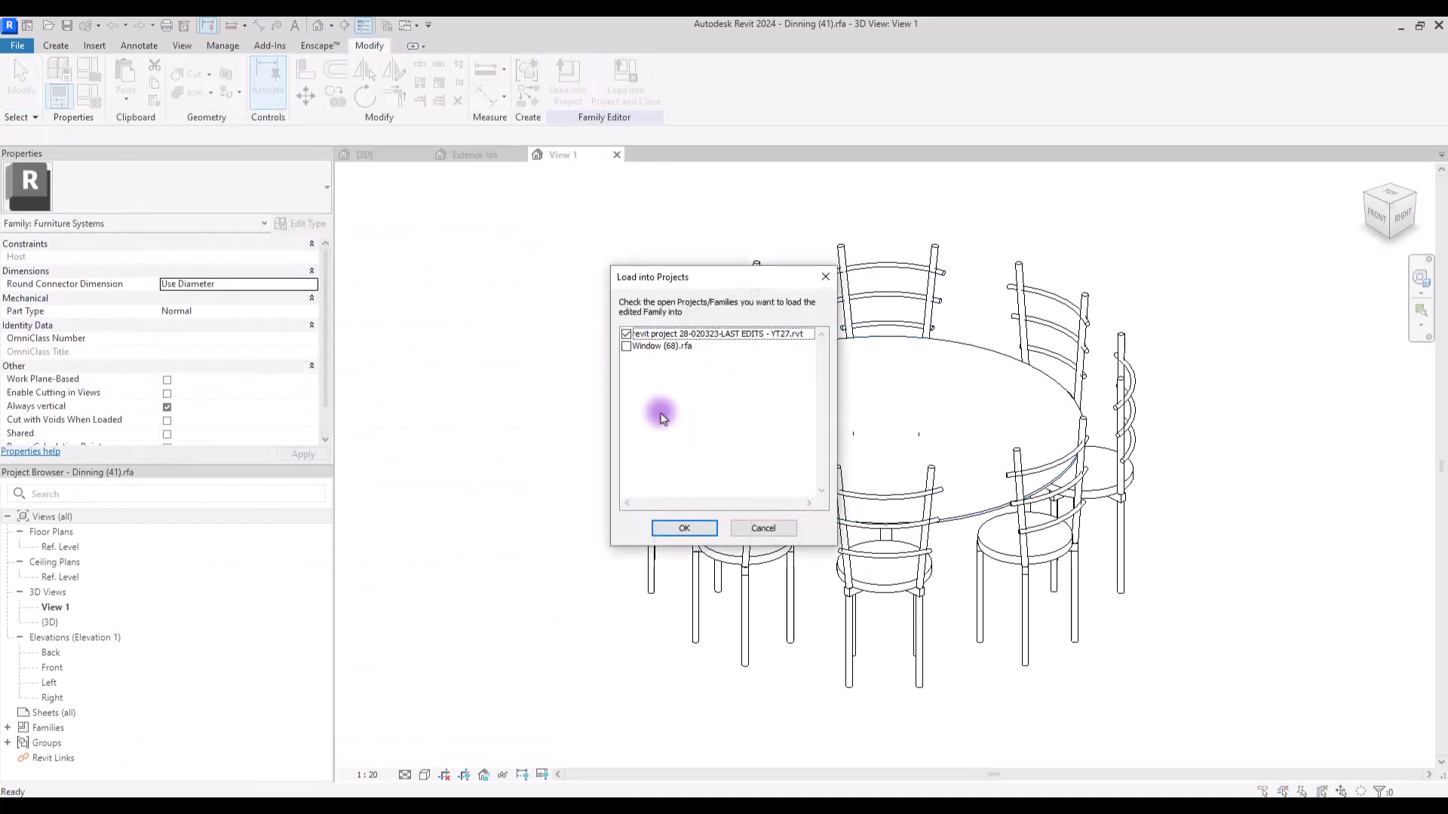
pyautogui.click(687, 530)
pyautogui.click(583, 491)
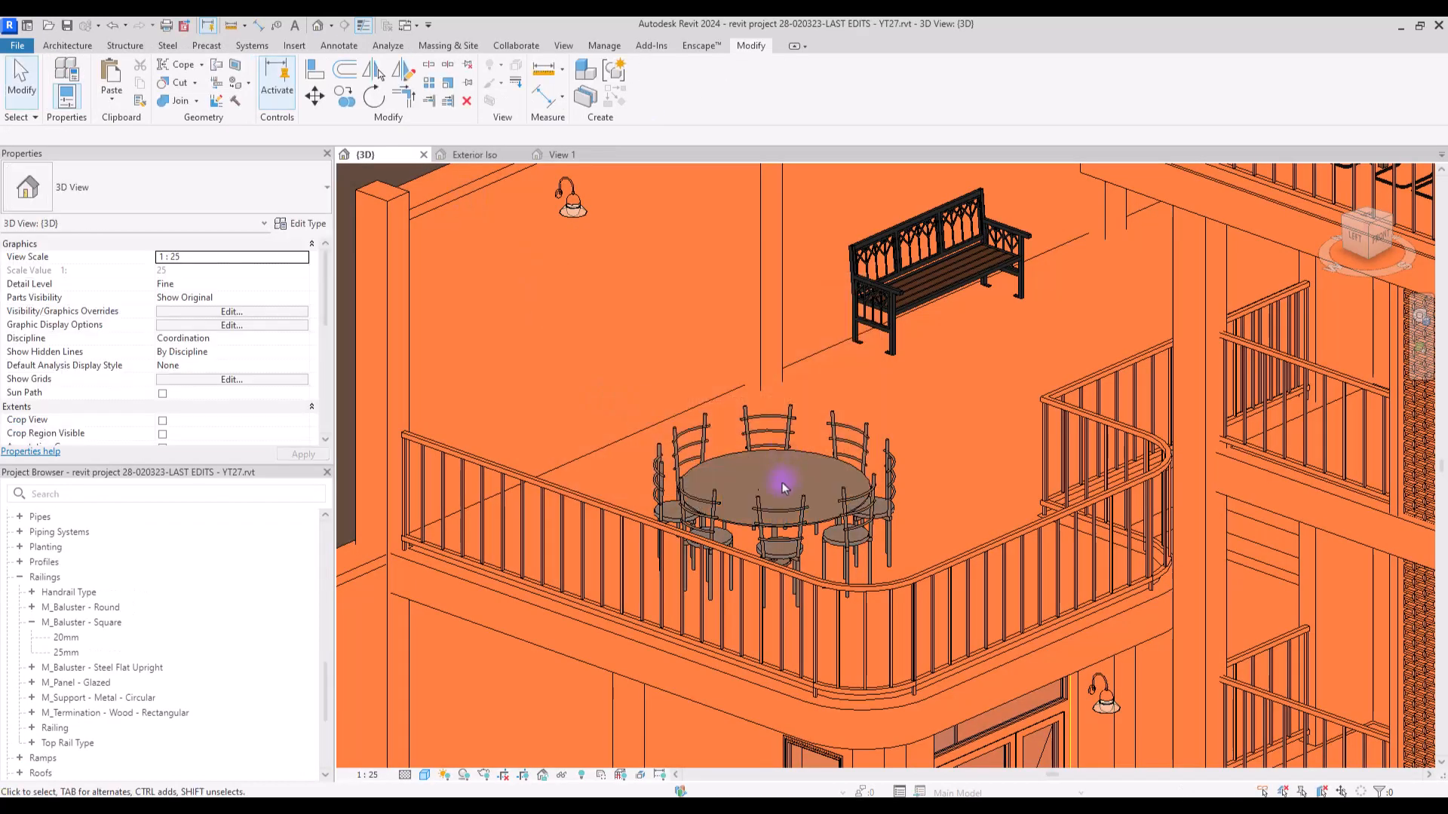
# - Set type parameter A of the terrace's Dinning (41) 1800 mm dia set to 0 Wood for Maquette
pyautogui.scroll(2, 782, 488)
pyautogui.click(782, 488)
pyautogui.click(294, 223)
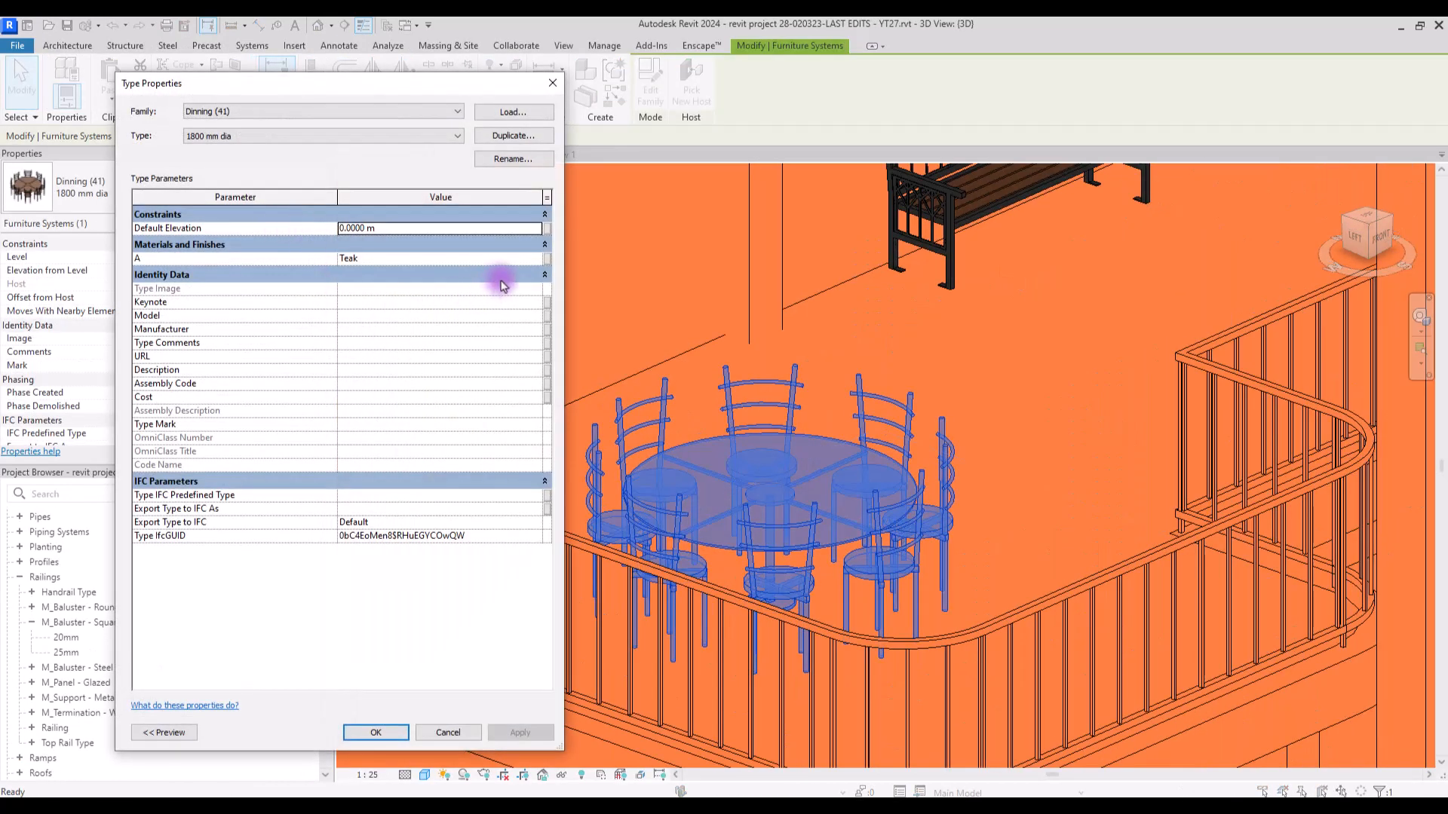
pyautogui.click(537, 258)
pyautogui.moveTo(309, 509); pyautogui.dragTo(320, 175)
pyautogui.click(165, 265)
pyautogui.click(483, 717)
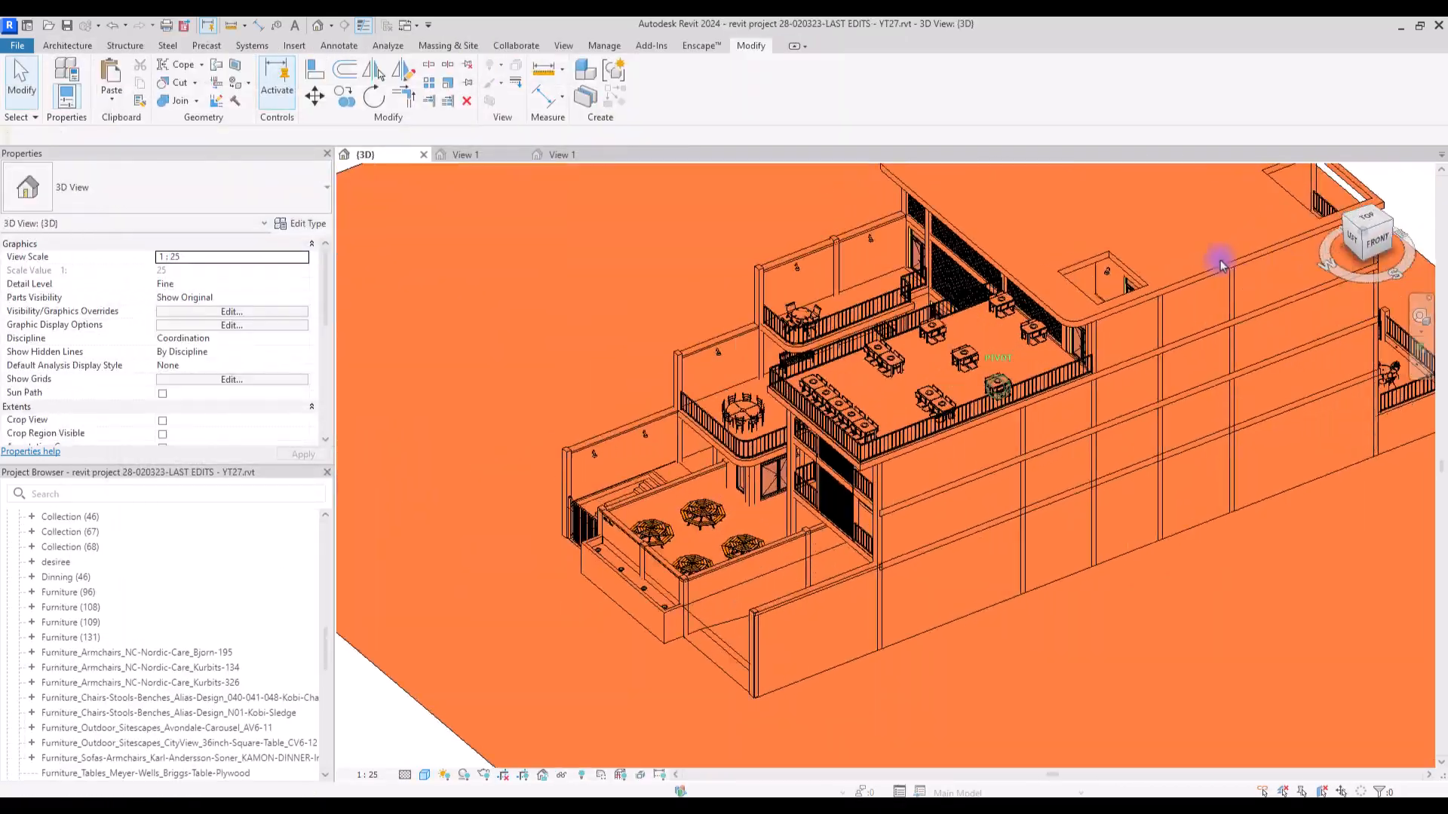
# - Orbit the building, switch to a maximized Enscape window and examine the wood maquette look of the terraces and facades
pyautogui.moveTo(1222, 264)
pyautogui.keyDown('shift'); pyautogui.mouseDown(button='middle')
pyautogui.moveTo(1012, 227)
pyautogui.moveTo(917, 252)
pyautogui.moveTo(1131, 284)
pyautogui.moveTo(1397, 275)
pyautogui.moveTo(455, 246)
pyautogui.moveTo(517, 246)
pyautogui.moveTo(462, 258)
pyautogui.moveTo(717, 273)
pyautogui.mouseUp(button='middle'); pyautogui.keyUp('shift')
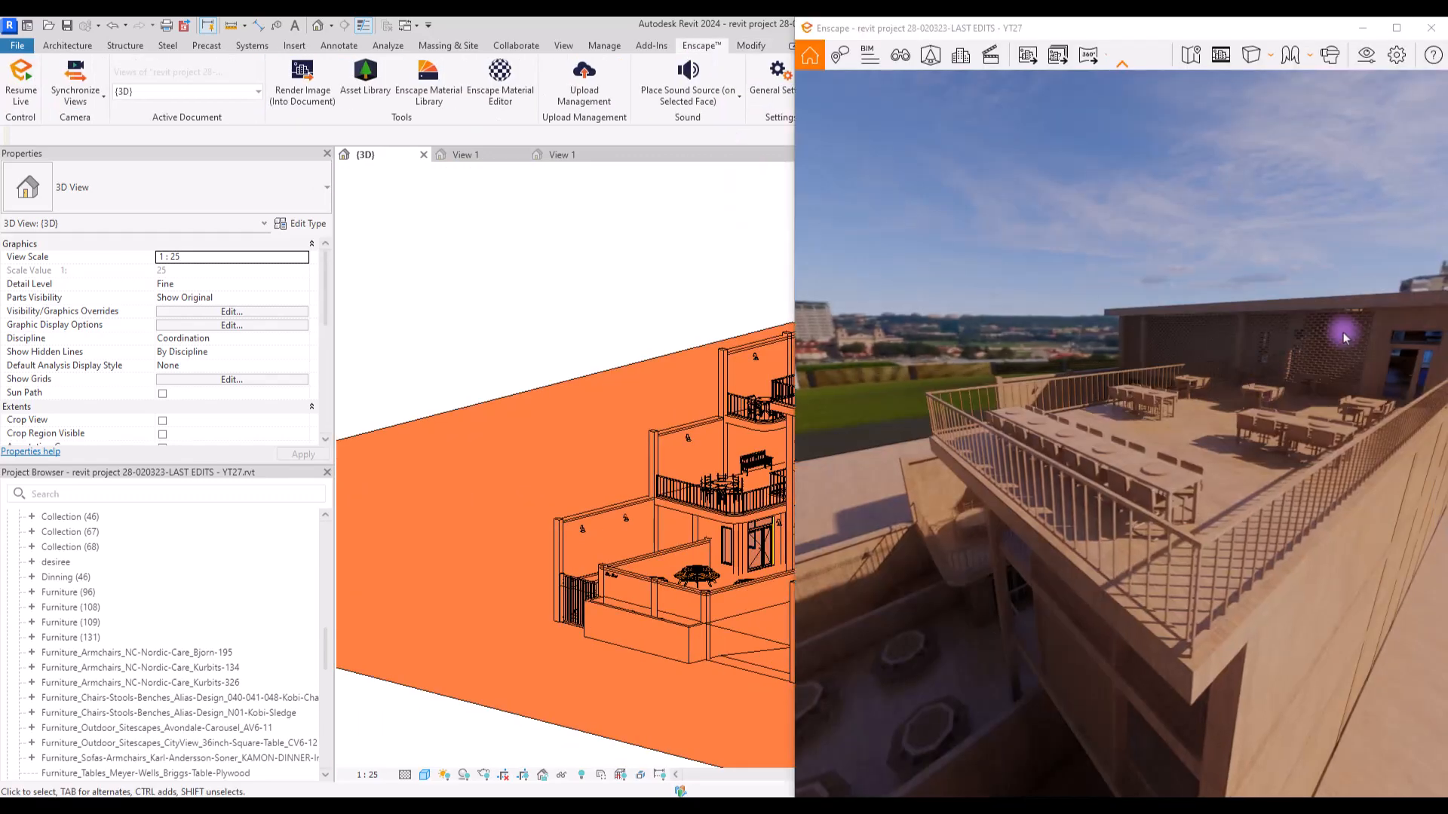
pyautogui.click(1394, 24)
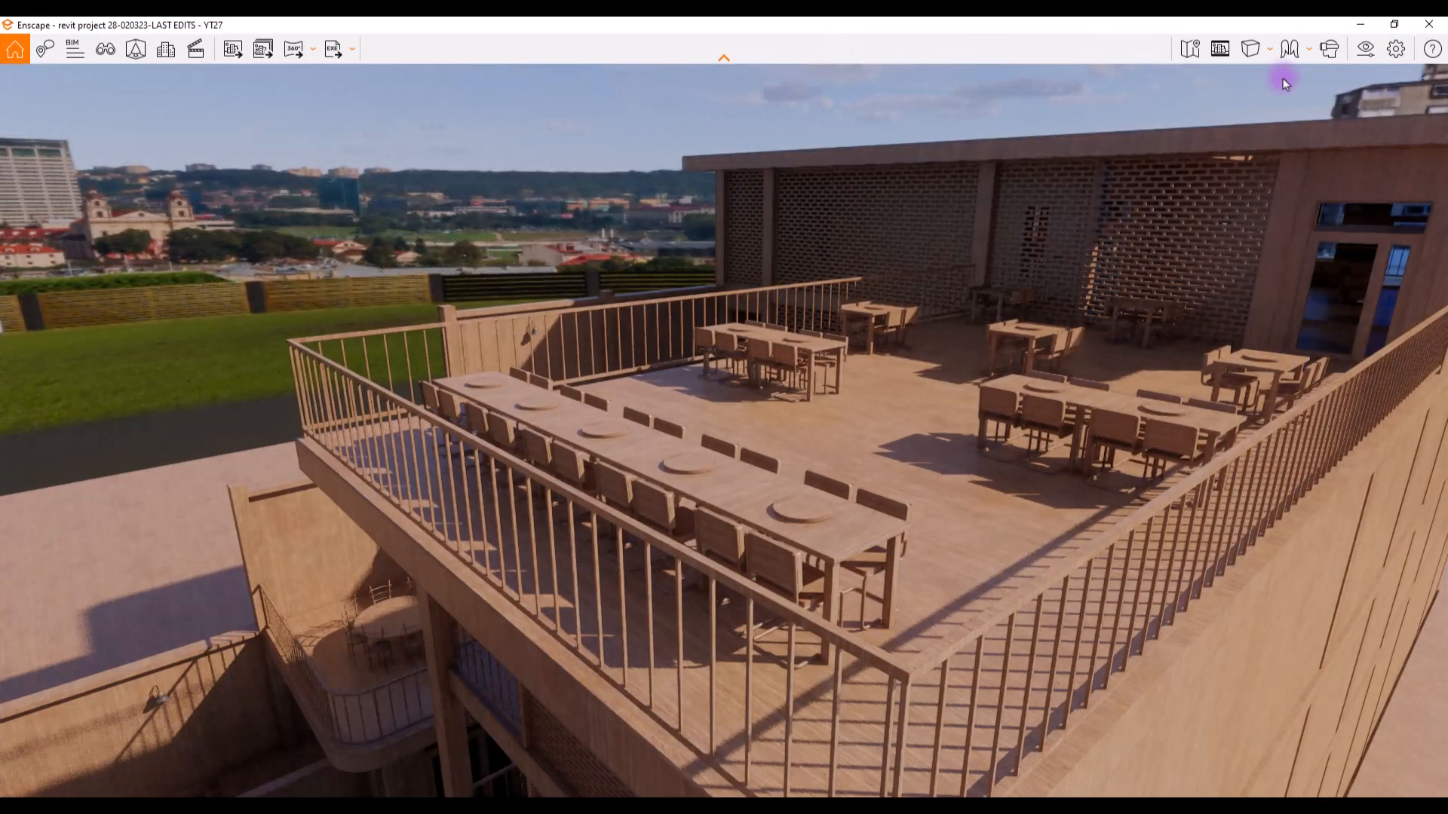
pyautogui.scroll(-6, 494, 449)
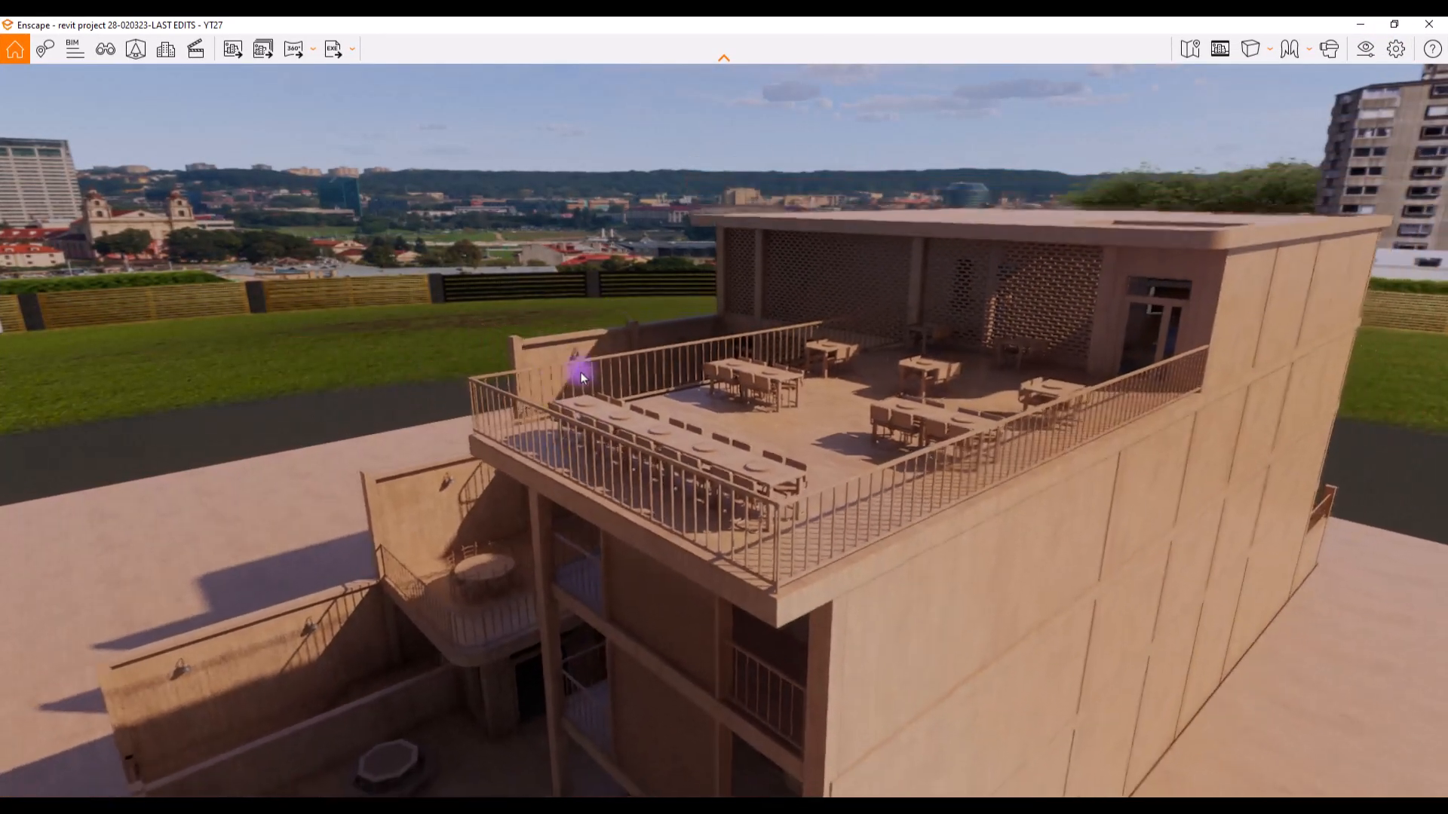
# - Set the Enscape camera to Orthographic projection with the building seen from a raised corner angle
pyautogui.moveTo(673, 364); pyautogui.dragTo(707, 376, button='right')
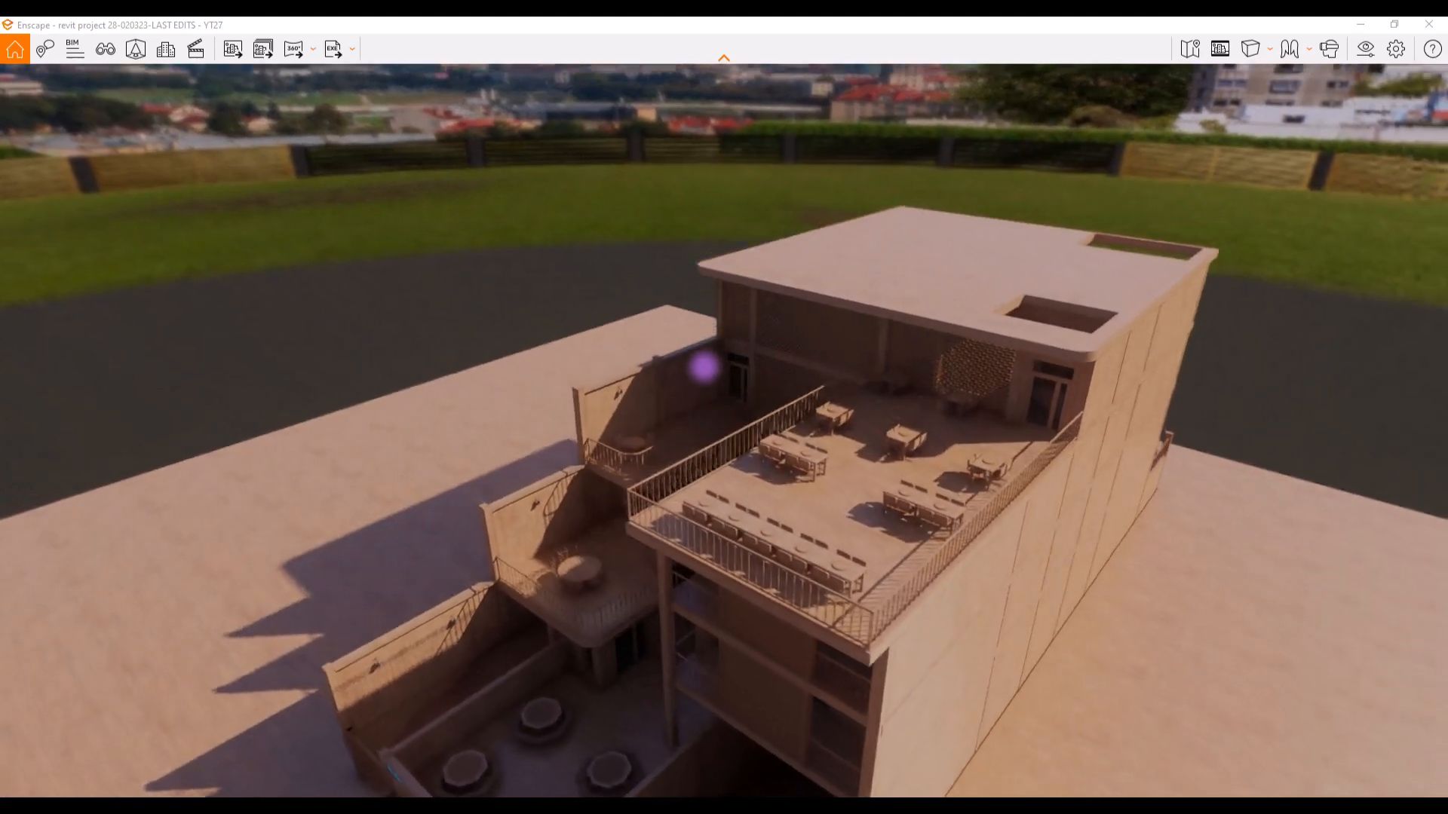
pyautogui.click(1273, 53)
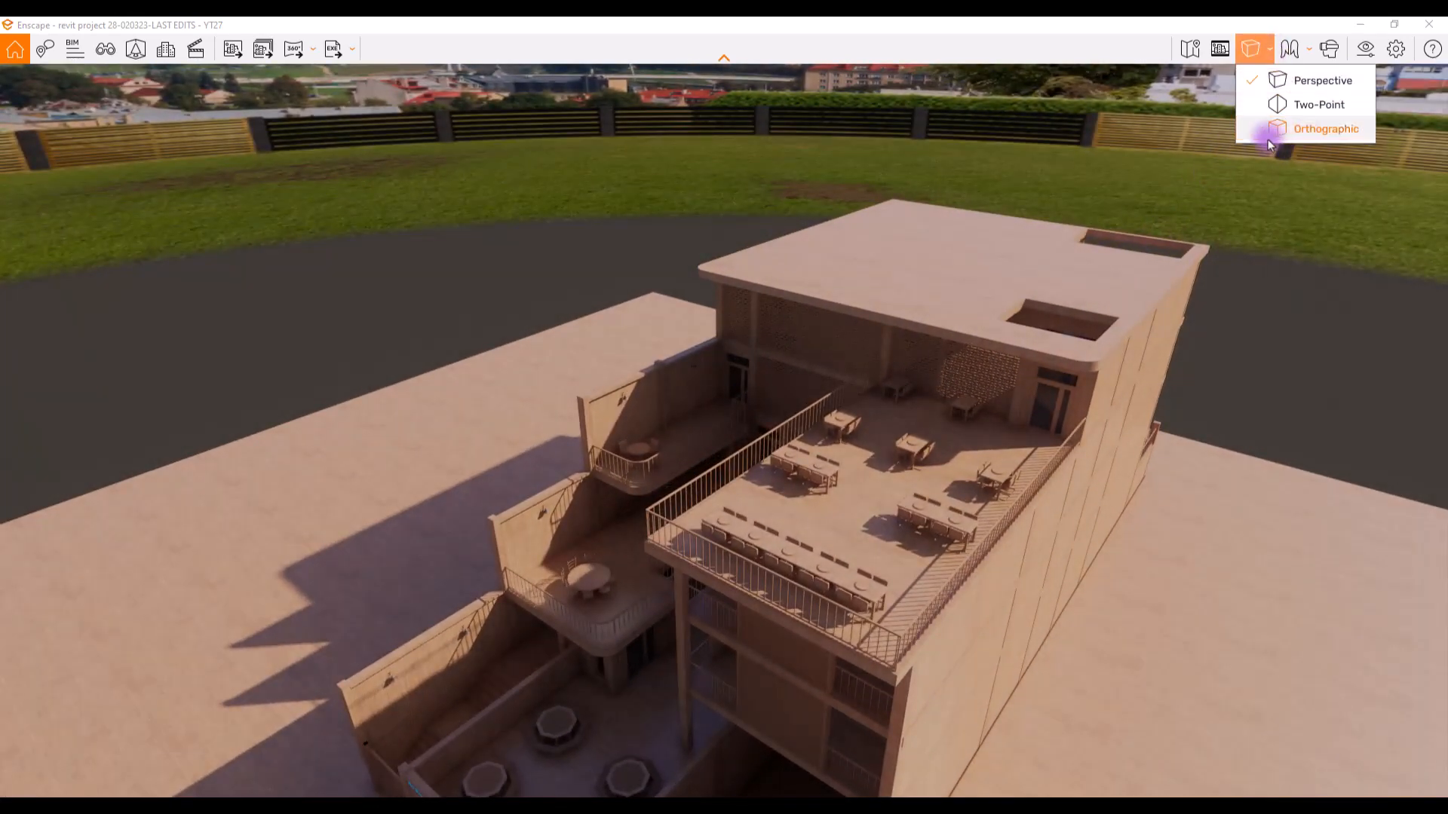
pyautogui.click(1291, 132)
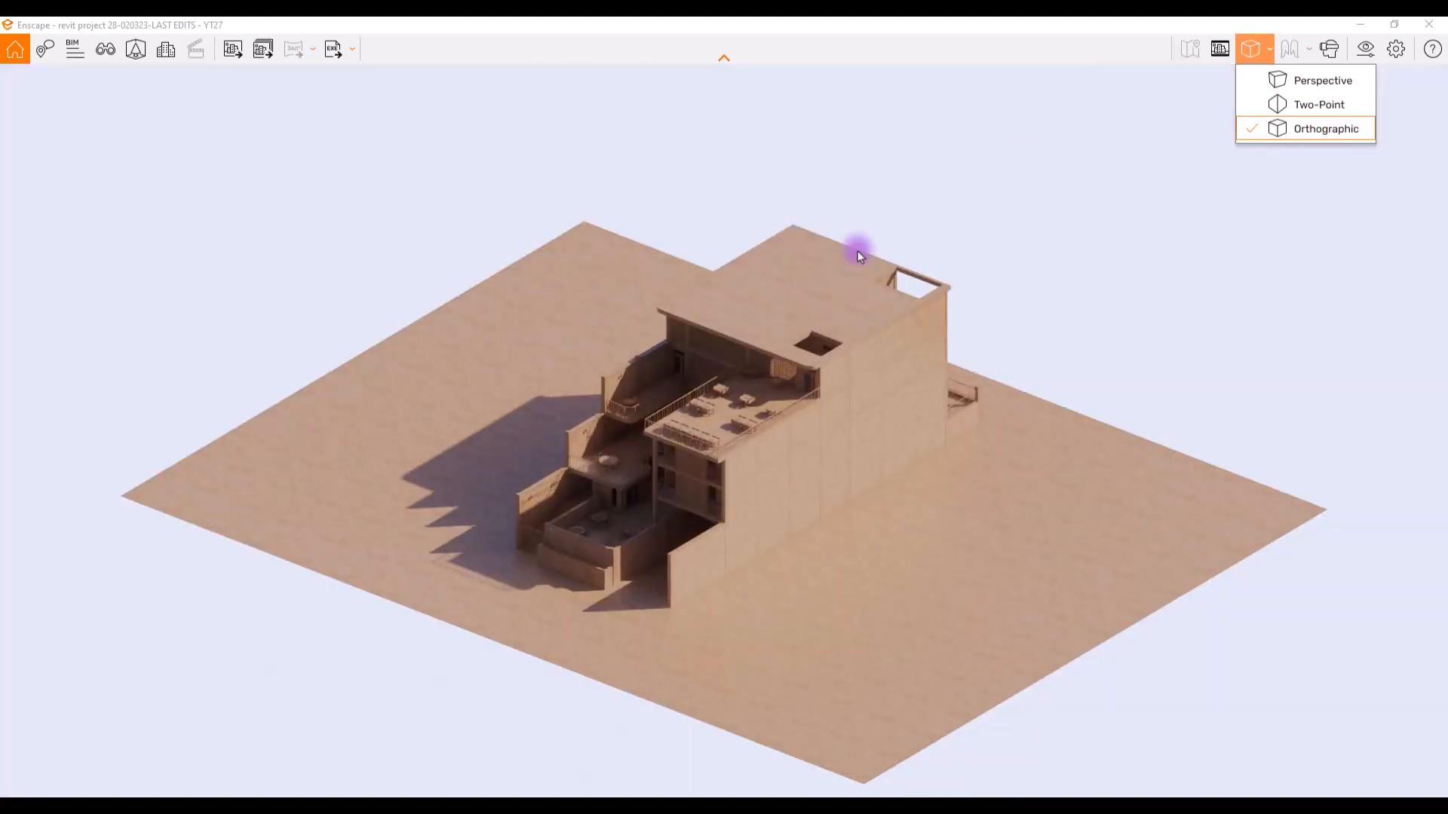
# - Turn on the safe frame and check the output resolution options in the visual settings
pyautogui.click(1221, 50)
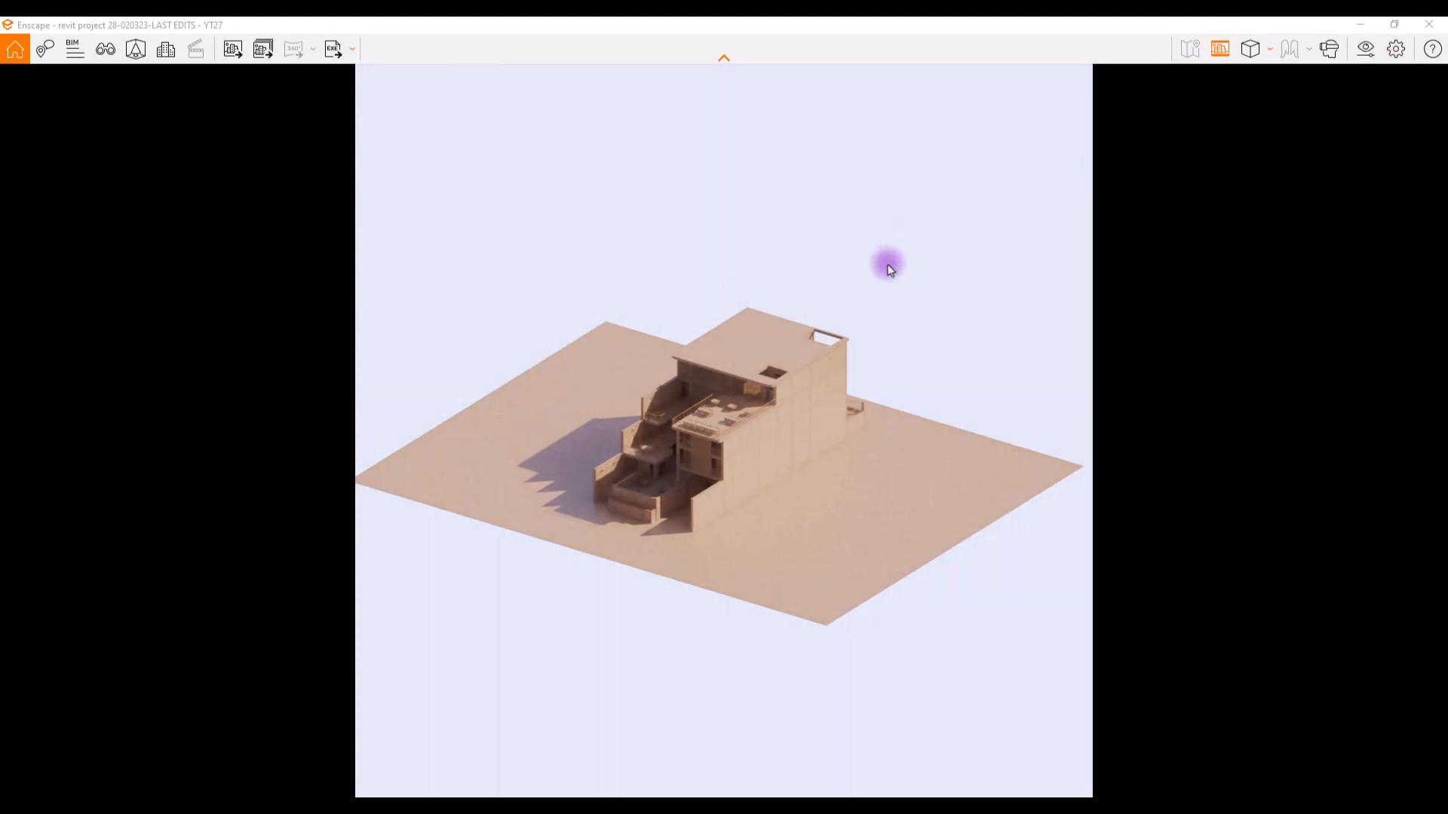
pyautogui.click(1376, 59)
pyautogui.moveTo(1119, 119); pyautogui.dragTo(1084, 113)
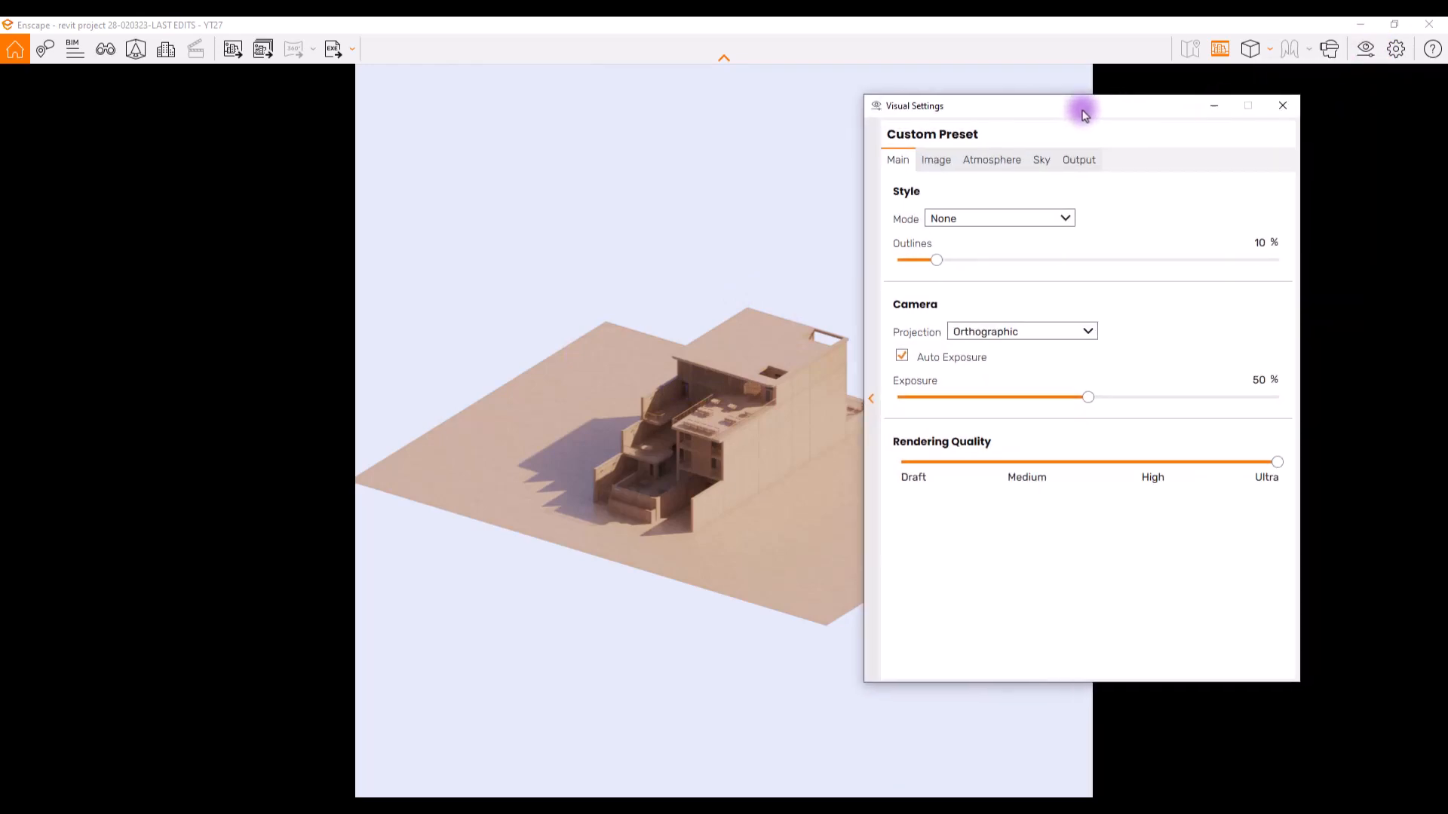
pyautogui.click(1083, 158)
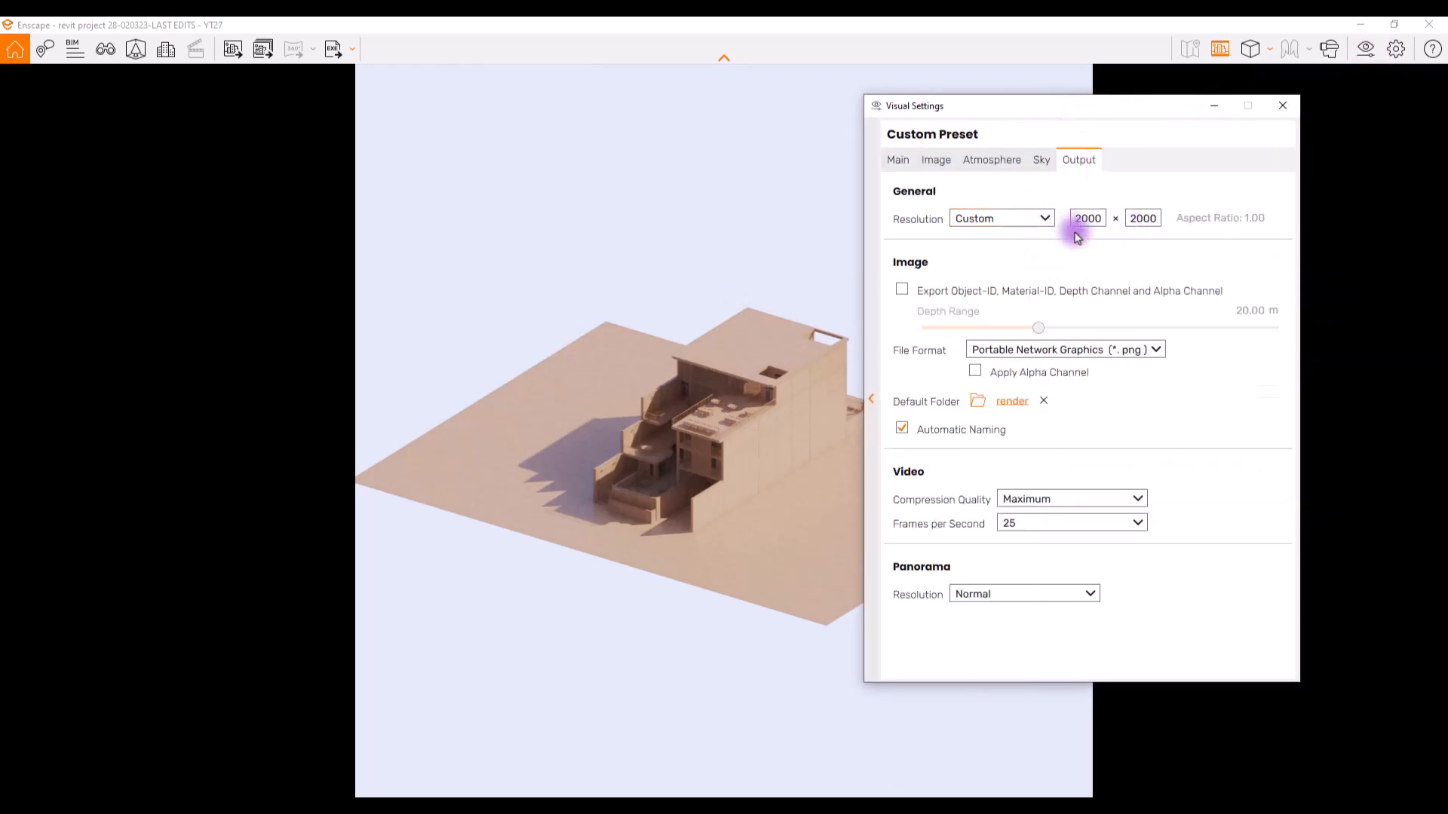
pyautogui.click(1046, 218)
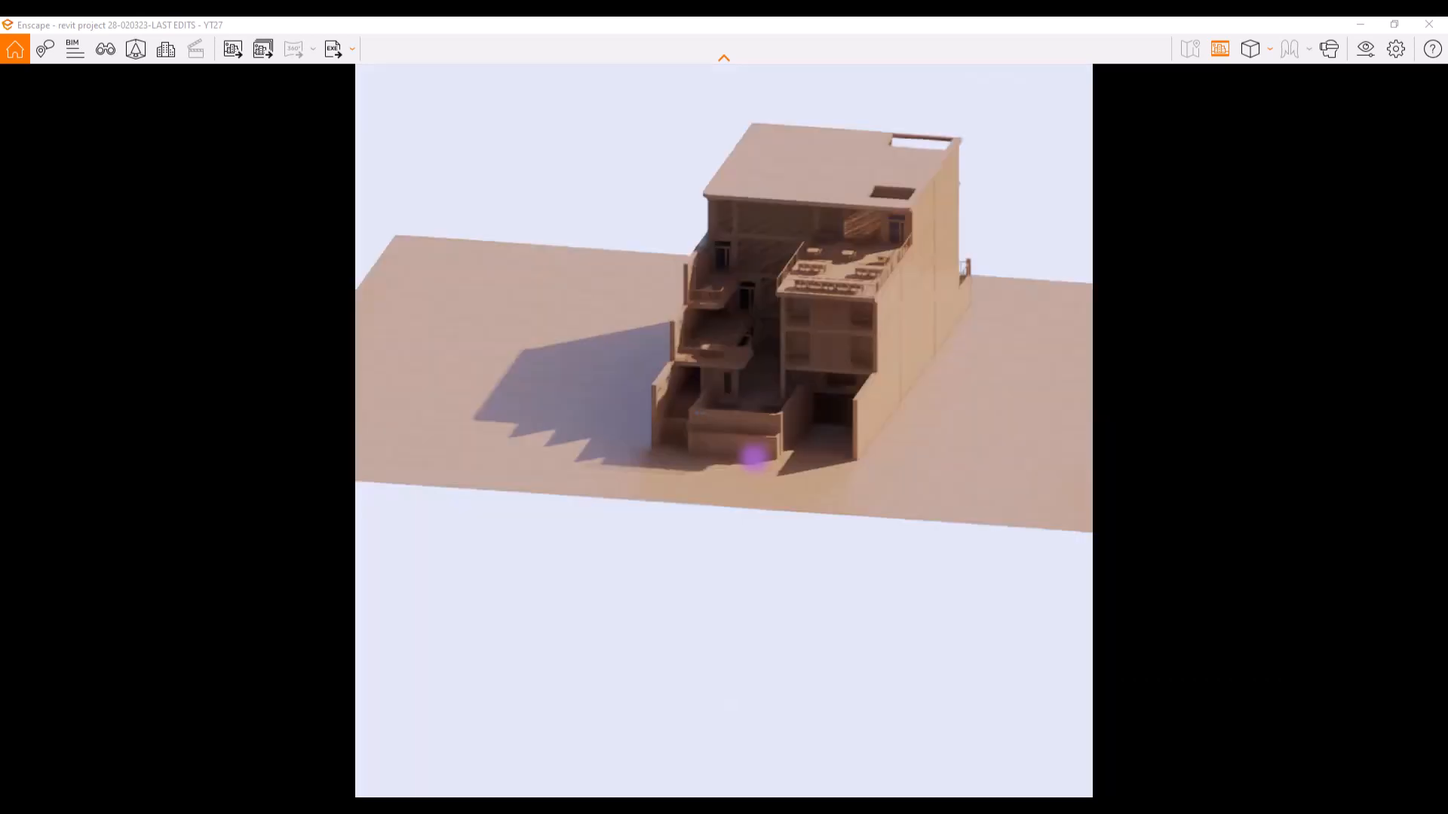
# - Frame the building and its base within the safe frame from an angled viewpoint
pyautogui.moveTo(753, 452); pyautogui.dragTo(860, 314, button='right')
pyautogui.scroll(-6, 641, 629)
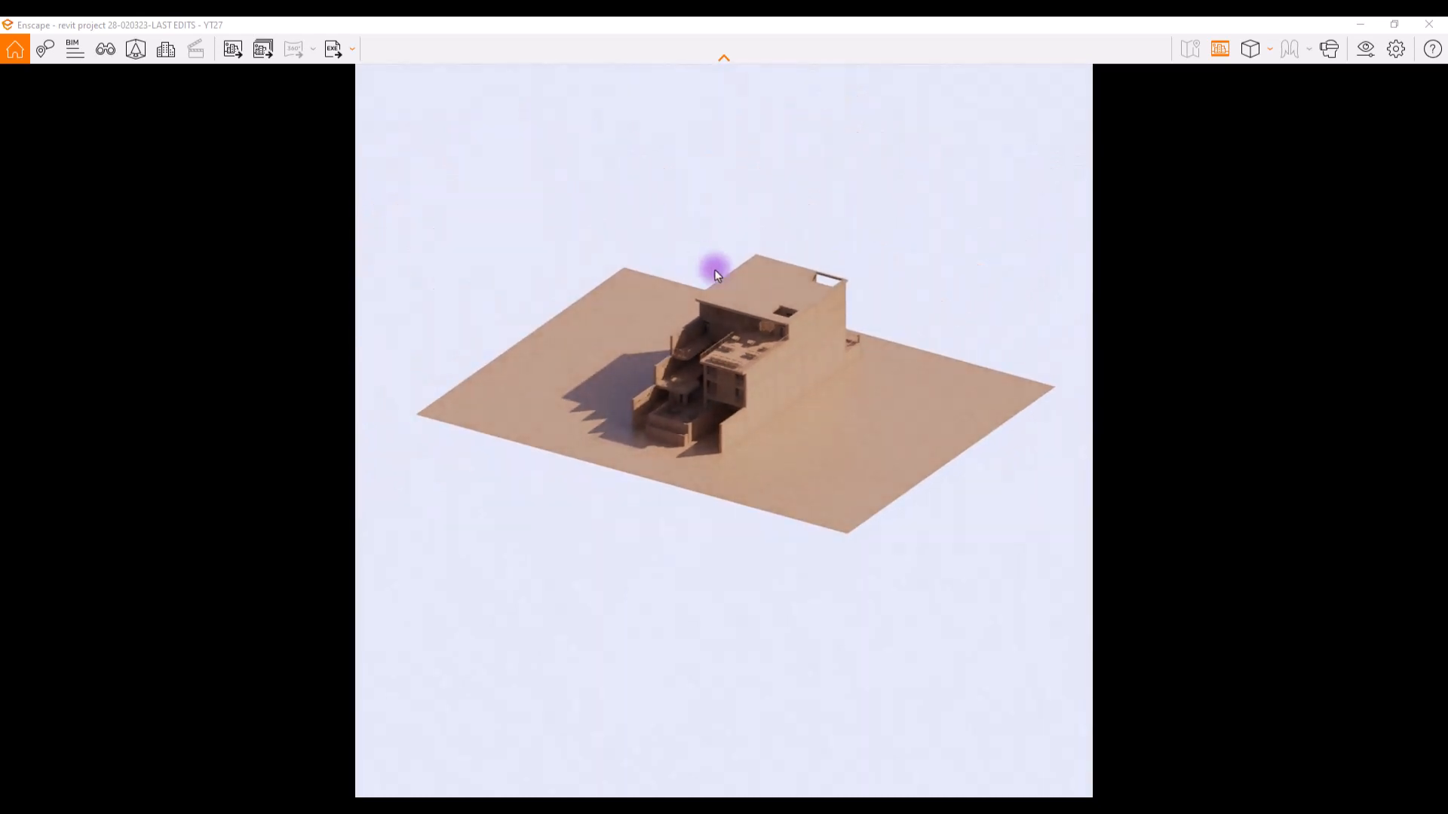
pyautogui.scroll(2, 700, 330)
pyautogui.scroll(5, 713, 312)
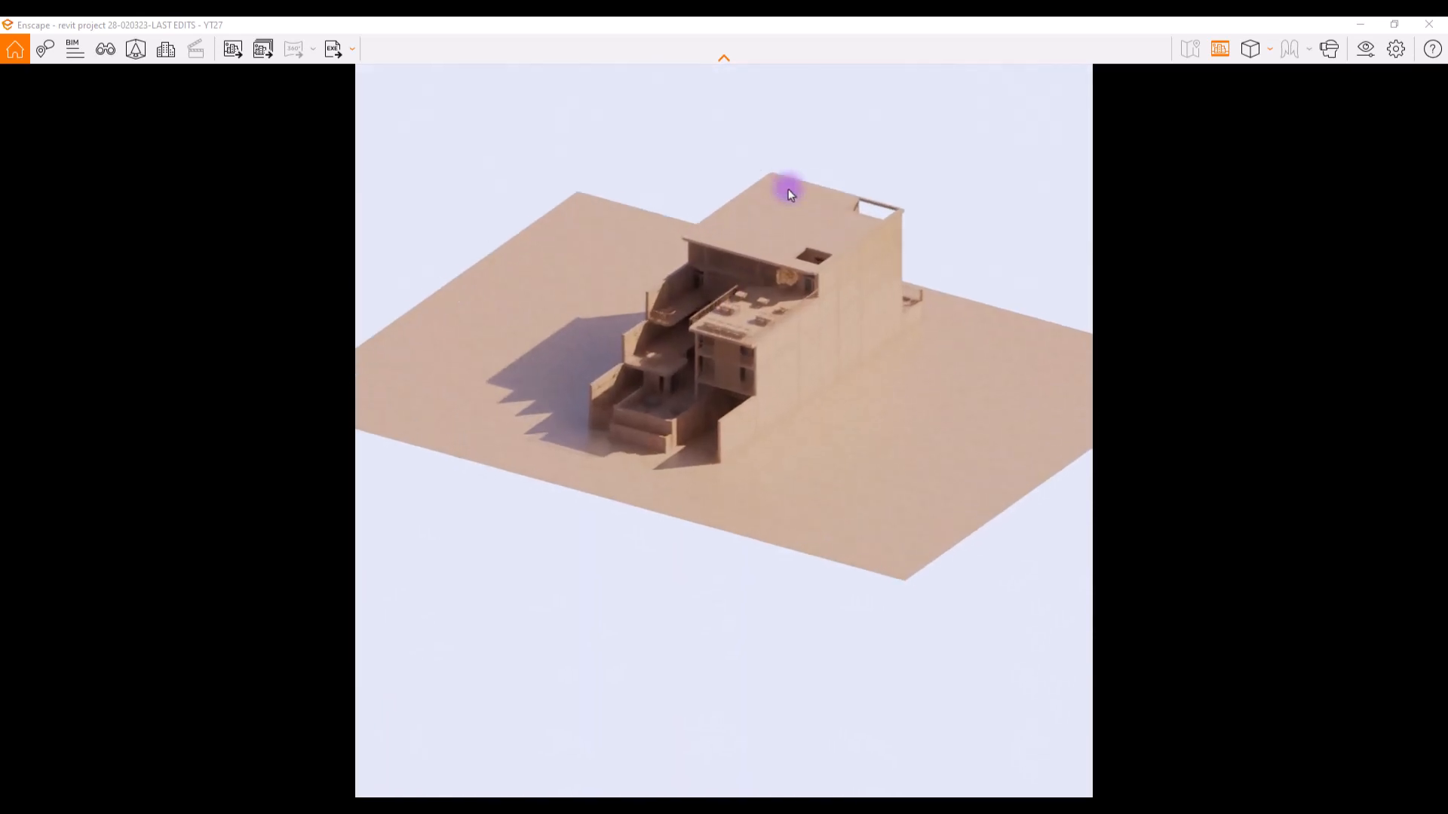
pyautogui.moveTo(714, 516); pyautogui.dragTo(768, 416, button='right')
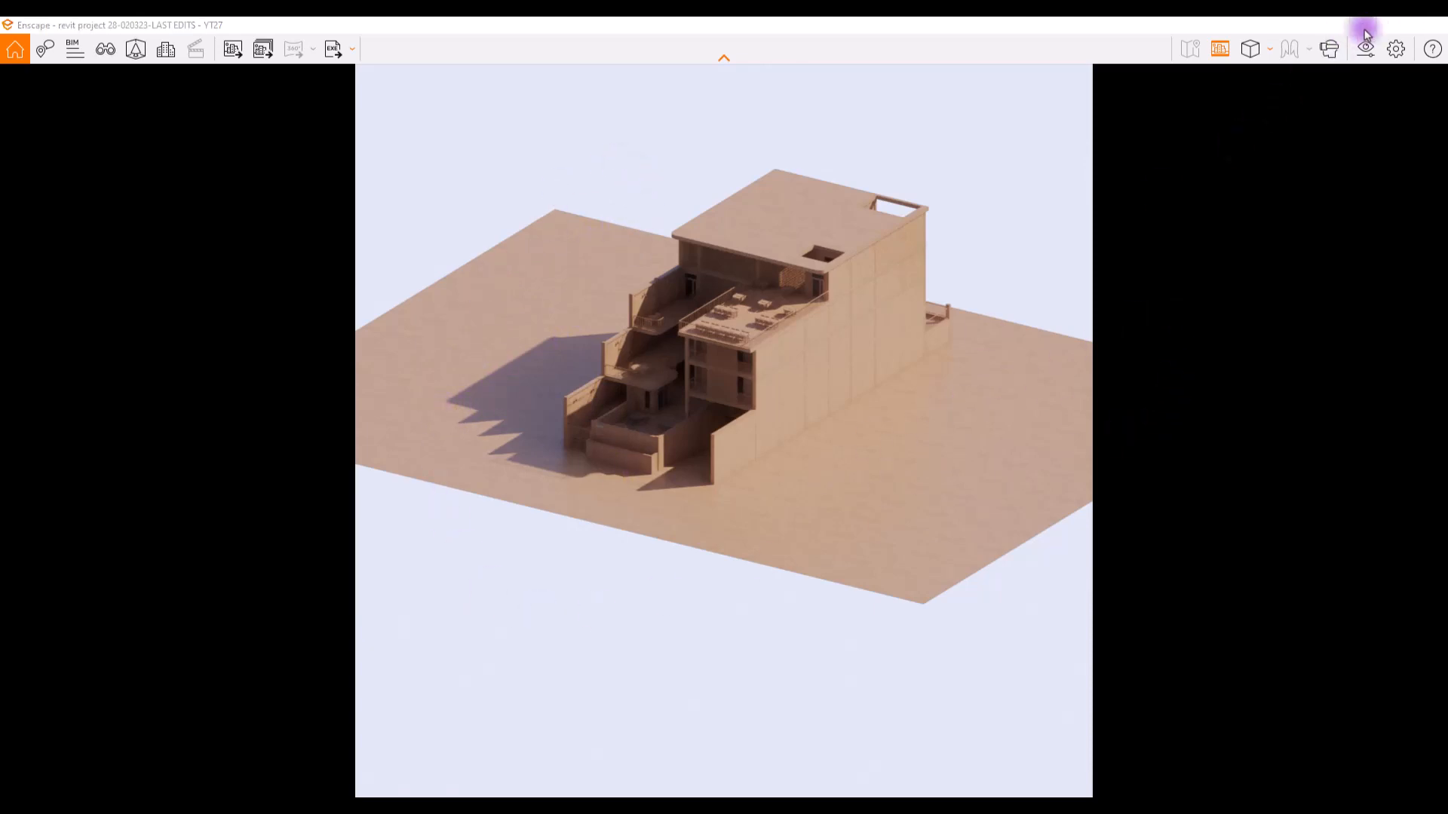
# - Switch to Revit and start an in-place model in the Generic Models category, accepting the default name
pyautogui.click(1361, 25)
pyautogui.click(65, 46)
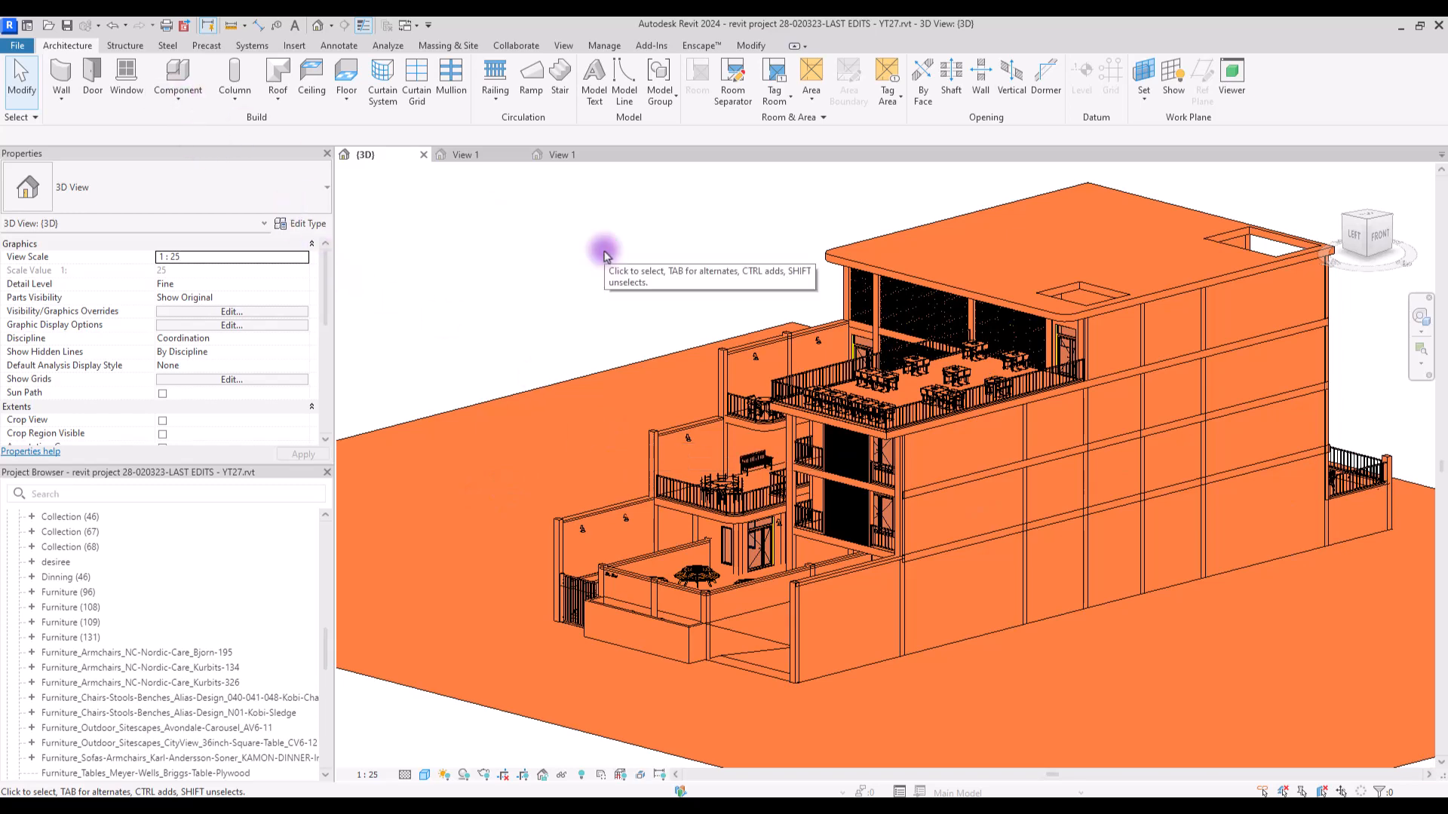
pyautogui.click(178, 92)
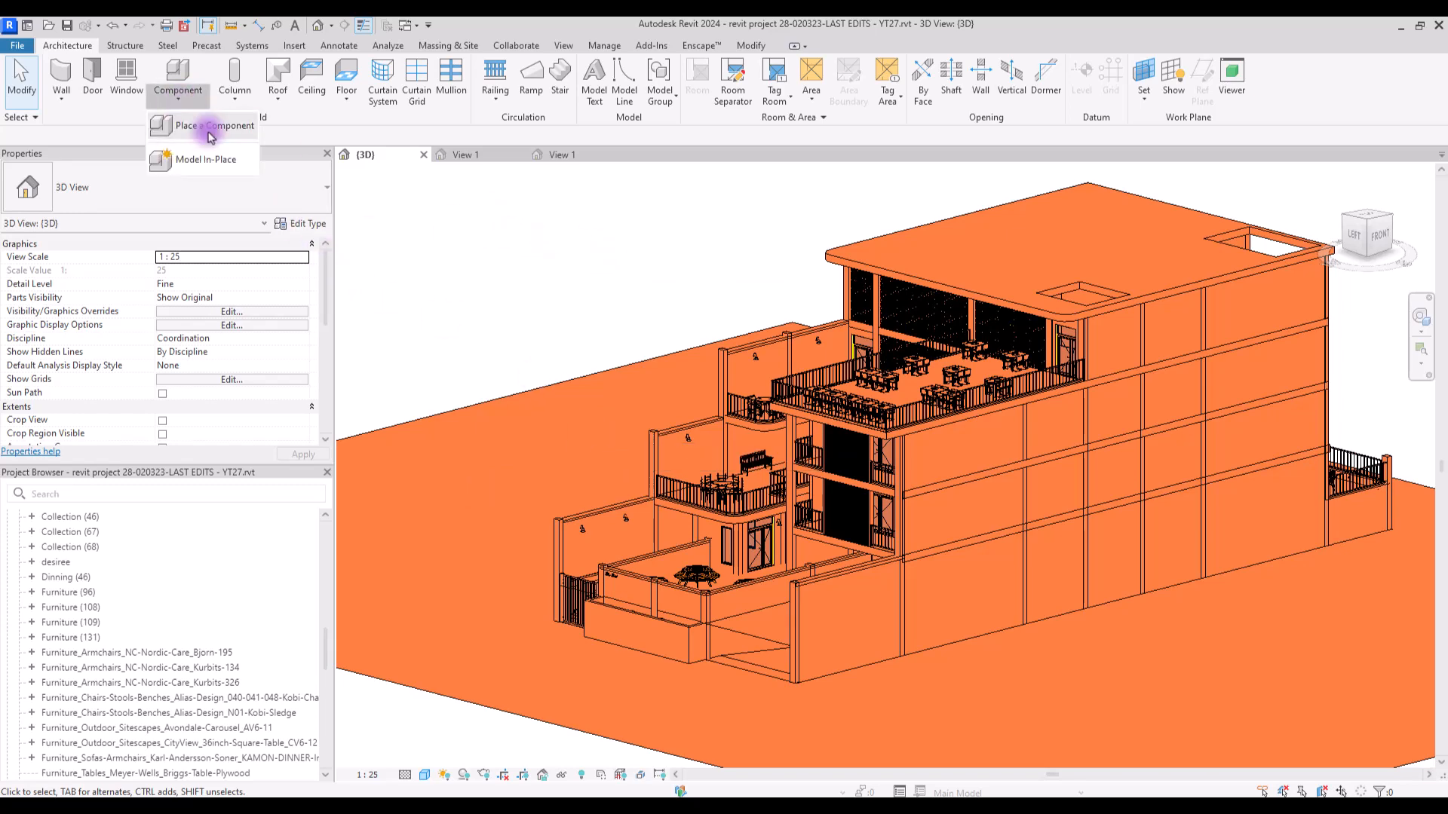
pyautogui.click(243, 155)
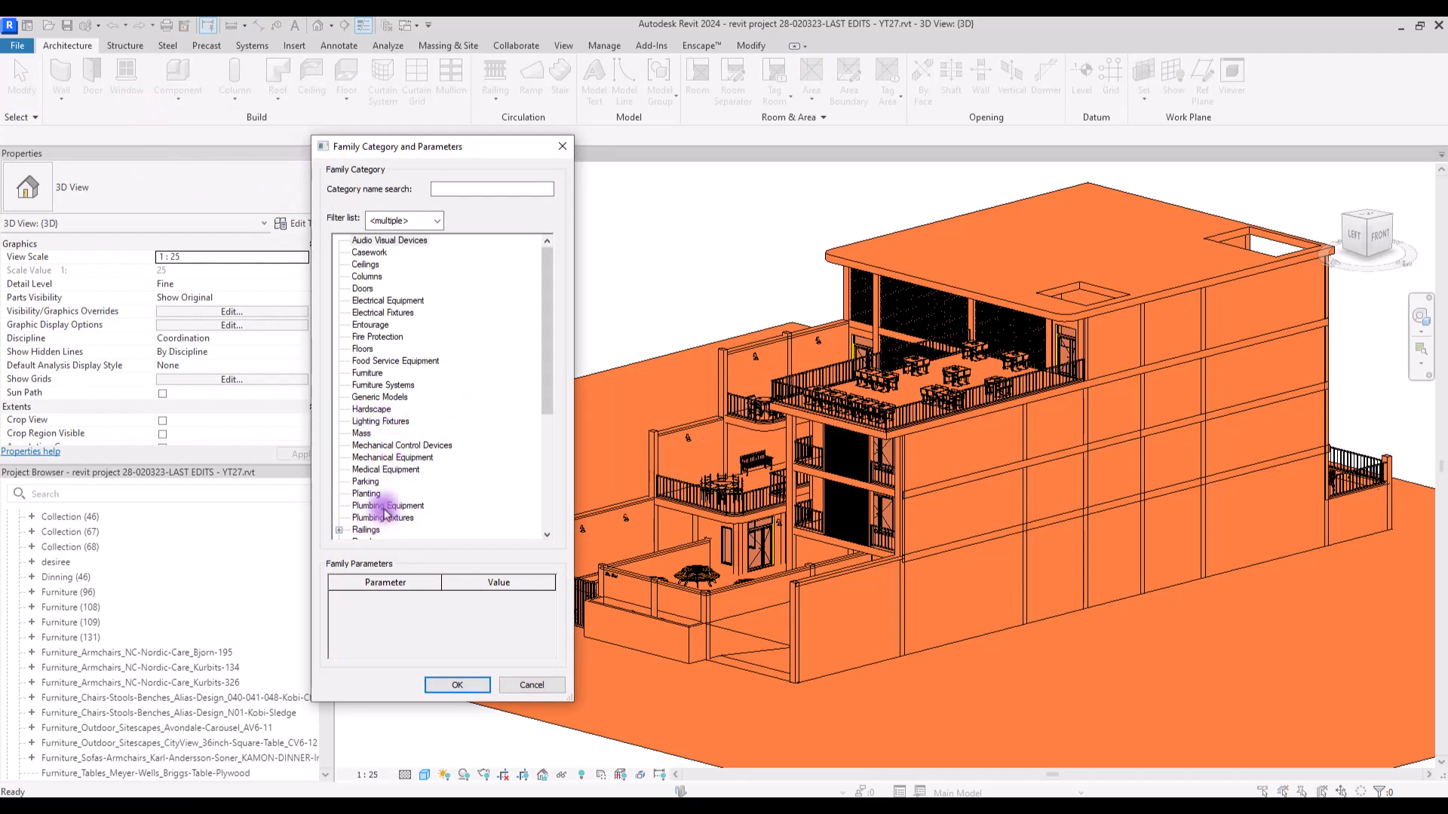
pyautogui.click(379, 397)
pyautogui.click(449, 683)
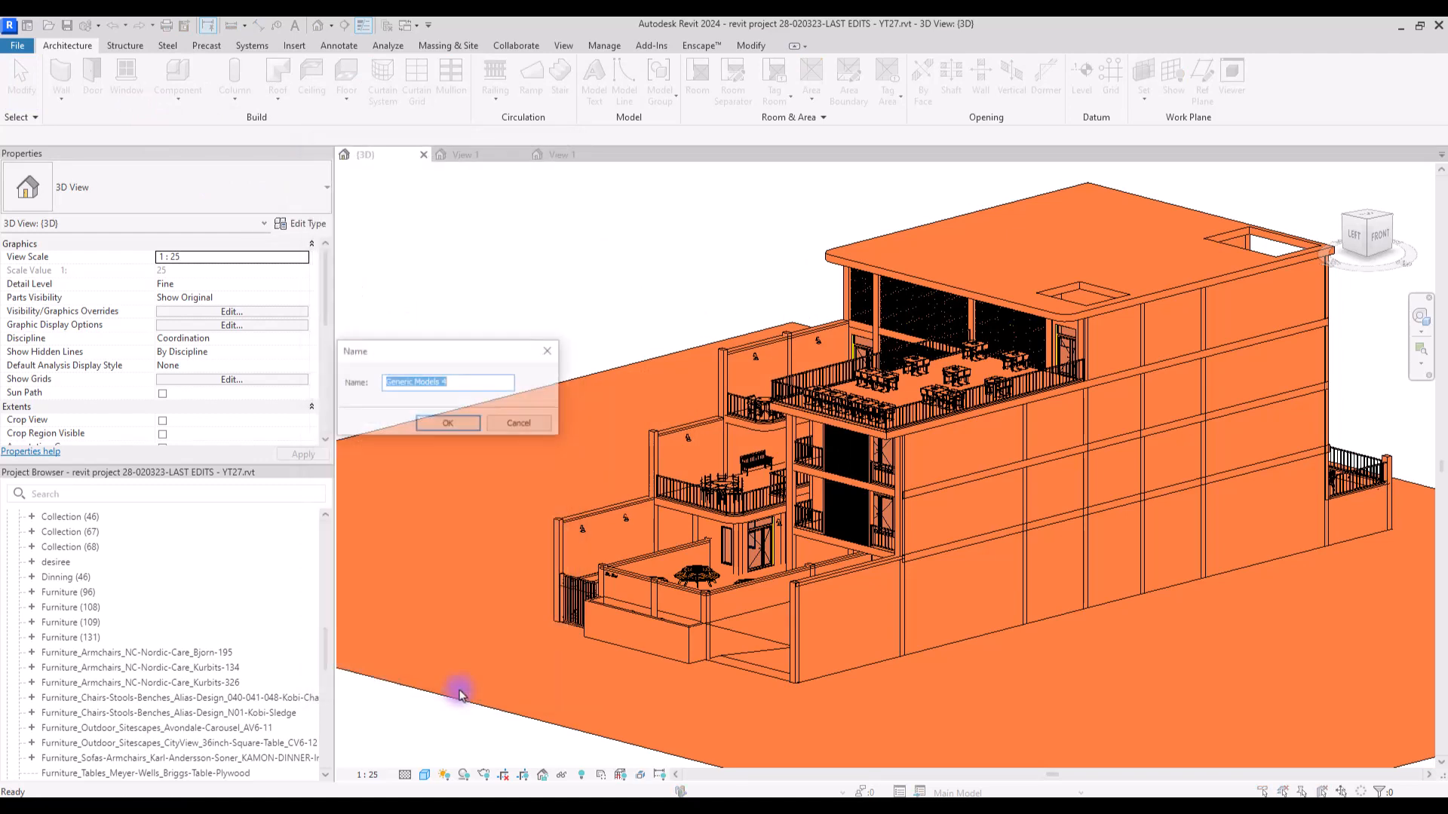
pyautogui.click(446, 425)
# - Create an extrusion from a tall rectangle overlapping the site slab's southwest corner in the top view
pyautogui.click(117, 71)
pyautogui.click(613, 73)
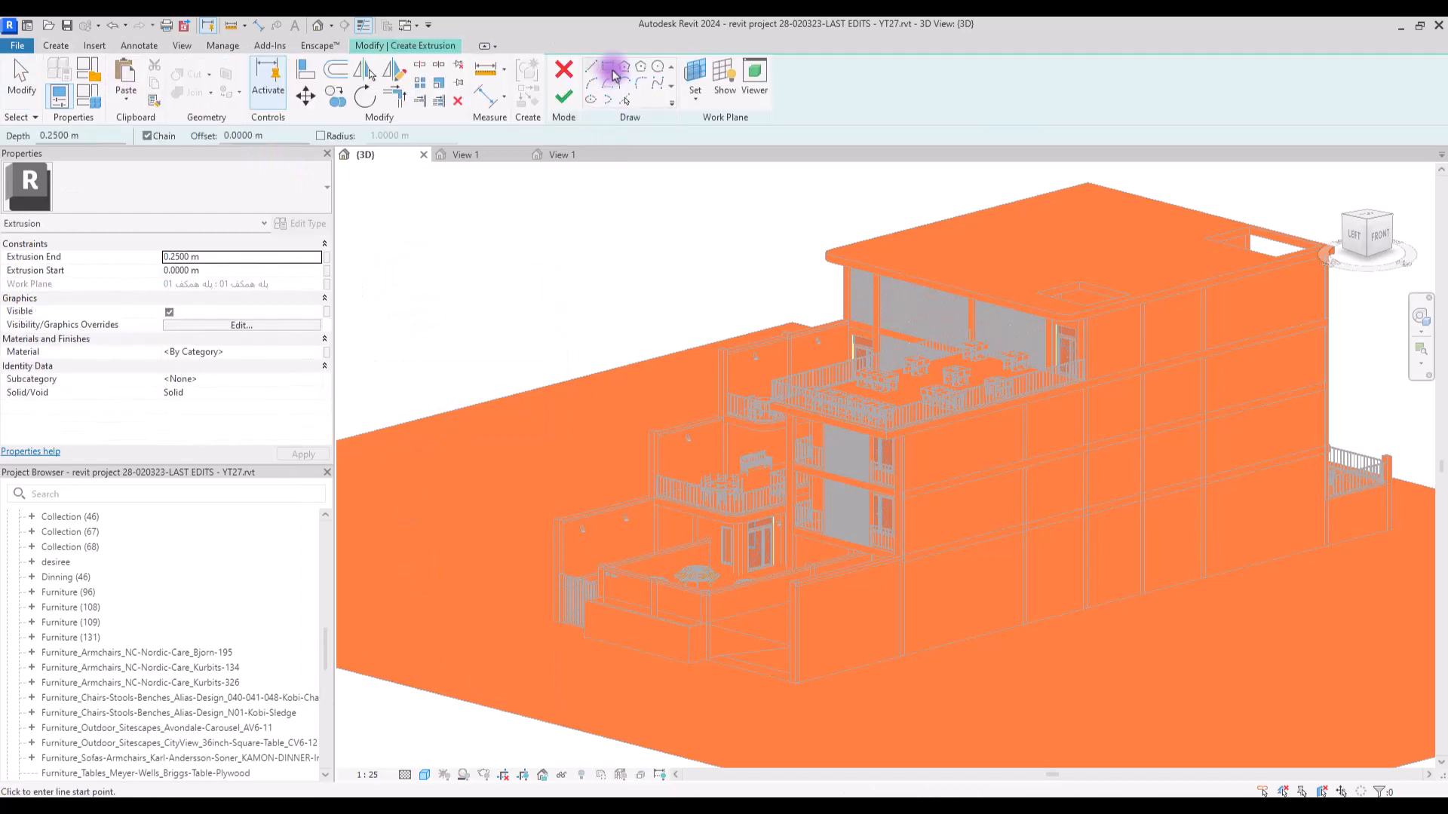
pyautogui.click(1365, 219)
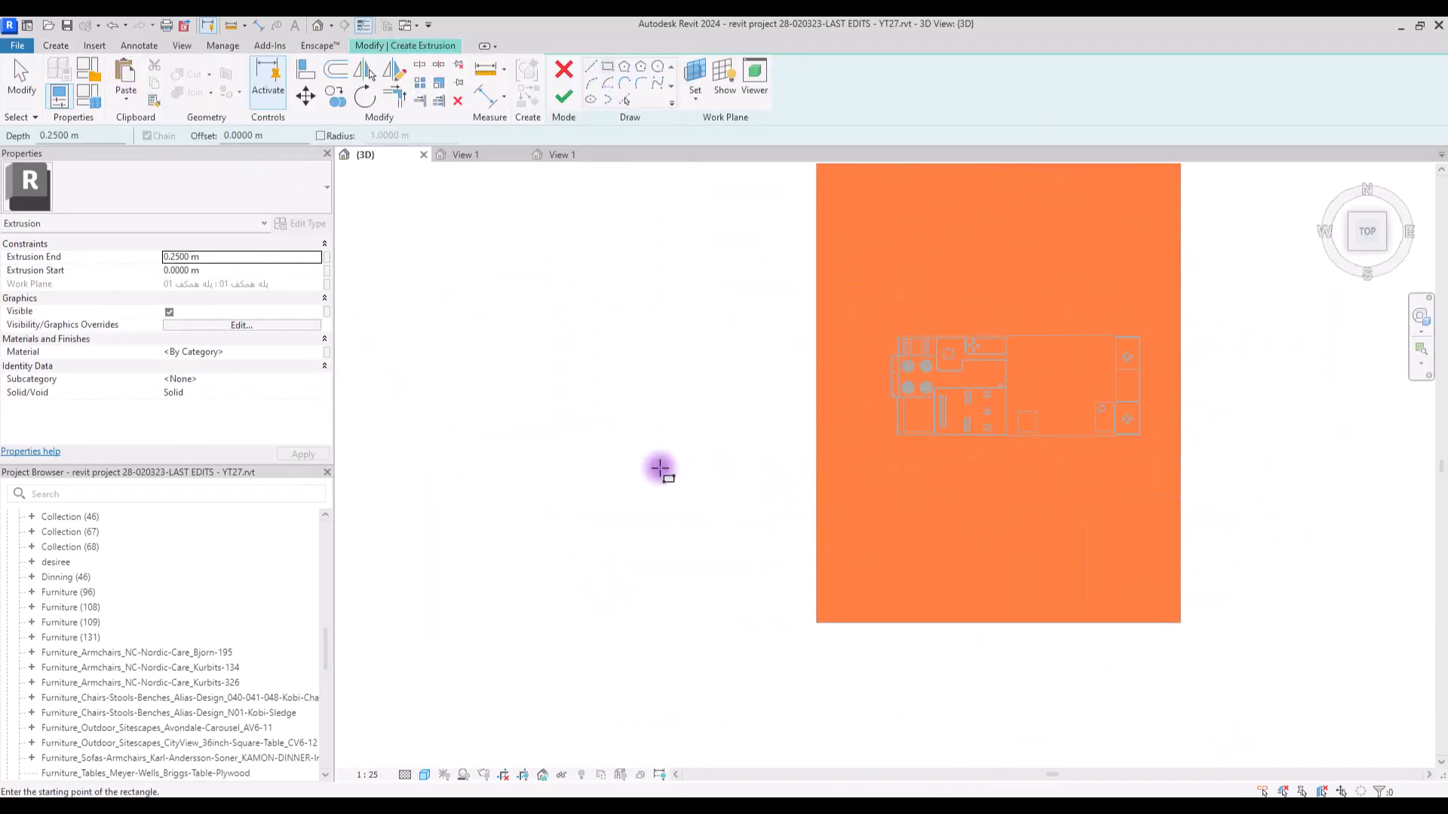
pyautogui.moveTo(660, 468); pyautogui.dragTo(442, 547, button='middle')
pyautogui.click(447, 361)
pyautogui.click(716, 750)
pyautogui.moveTo(786, 701); pyautogui.dragTo(792, 653, button='middle')
pyautogui.scroll(-2, 735, 731)
pyautogui.click(564, 97)
# - Add a wide rectangular extrusion across the north side of the site slab and assign it the 0 Wood for Maquette material
pyautogui.click(117, 71)
pyautogui.click(607, 68)
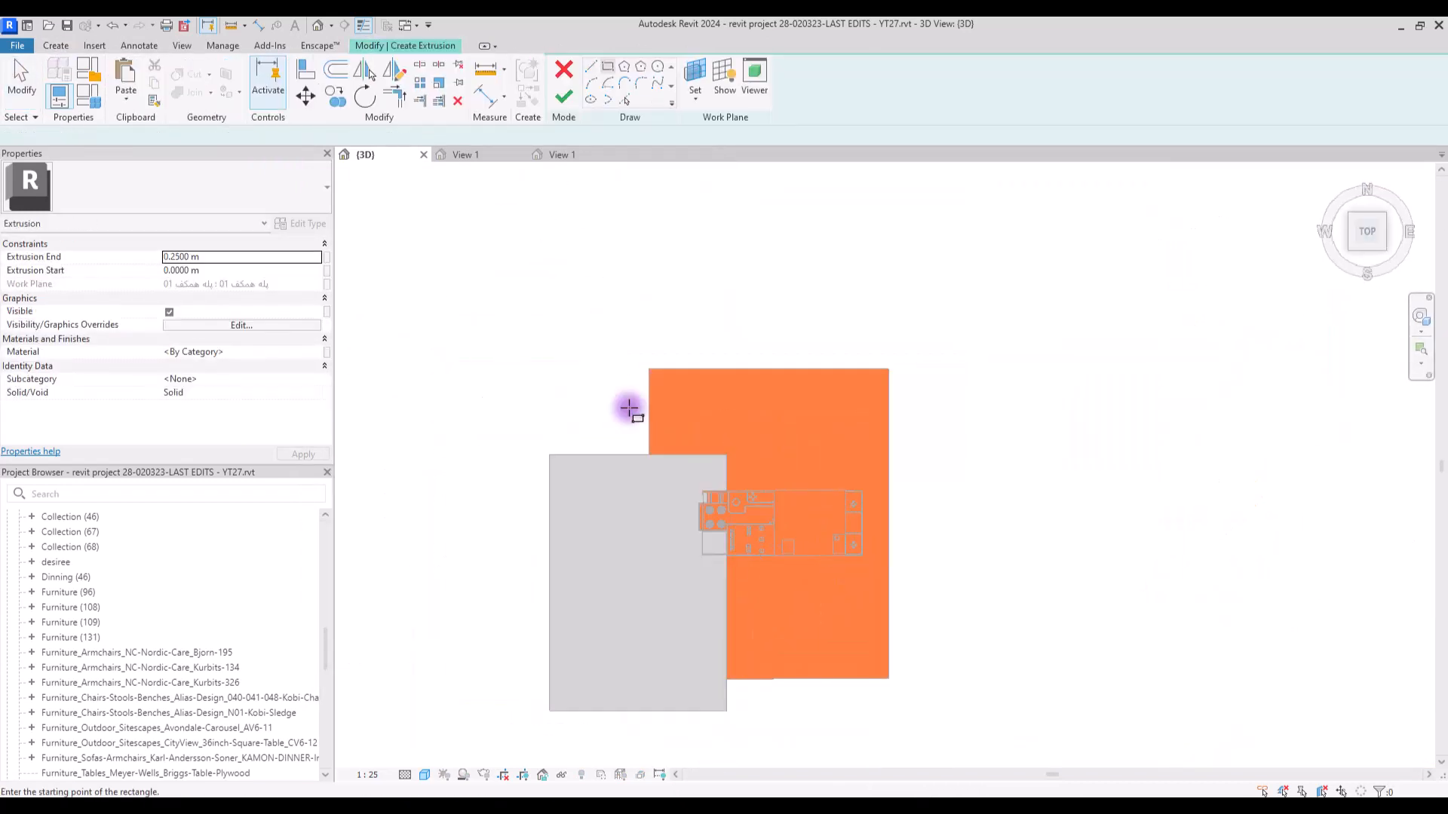
pyautogui.click(601, 416)
pyautogui.click(1266, 181)
pyautogui.click(564, 99)
pyautogui.click(327, 352)
# - Add another extrusion from a narrow north-south rectangle to extend the layered terrain
pyautogui.click(117, 72)
pyautogui.click(706, 195)
pyautogui.click(804, 723)
pyautogui.click(563, 97)
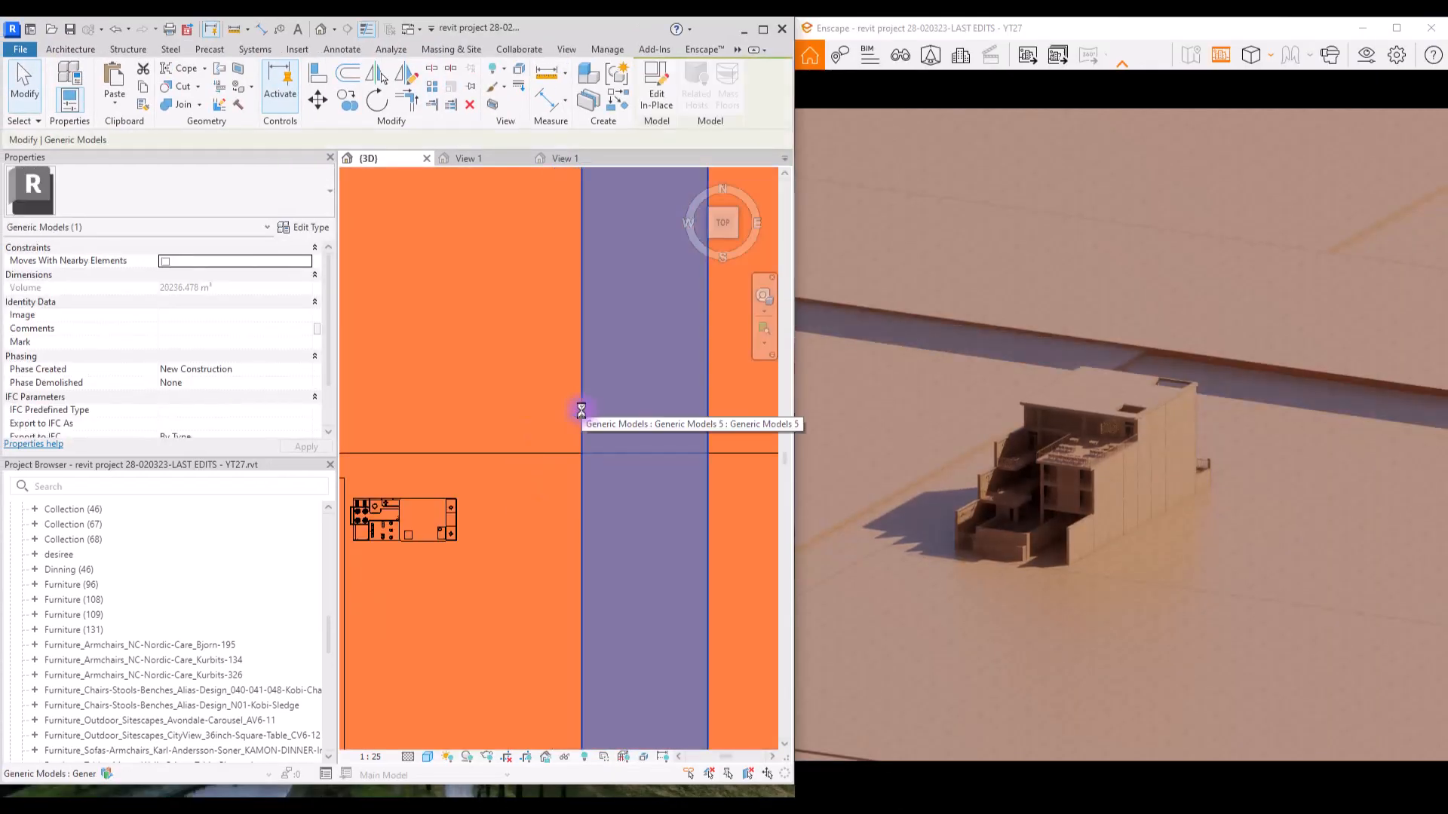
# - Edit a terrain extrusion's sketch, drawing a spline for its curved edge and straight lines along the remaining sides
pyautogui.scroll(-3, 575, 410)
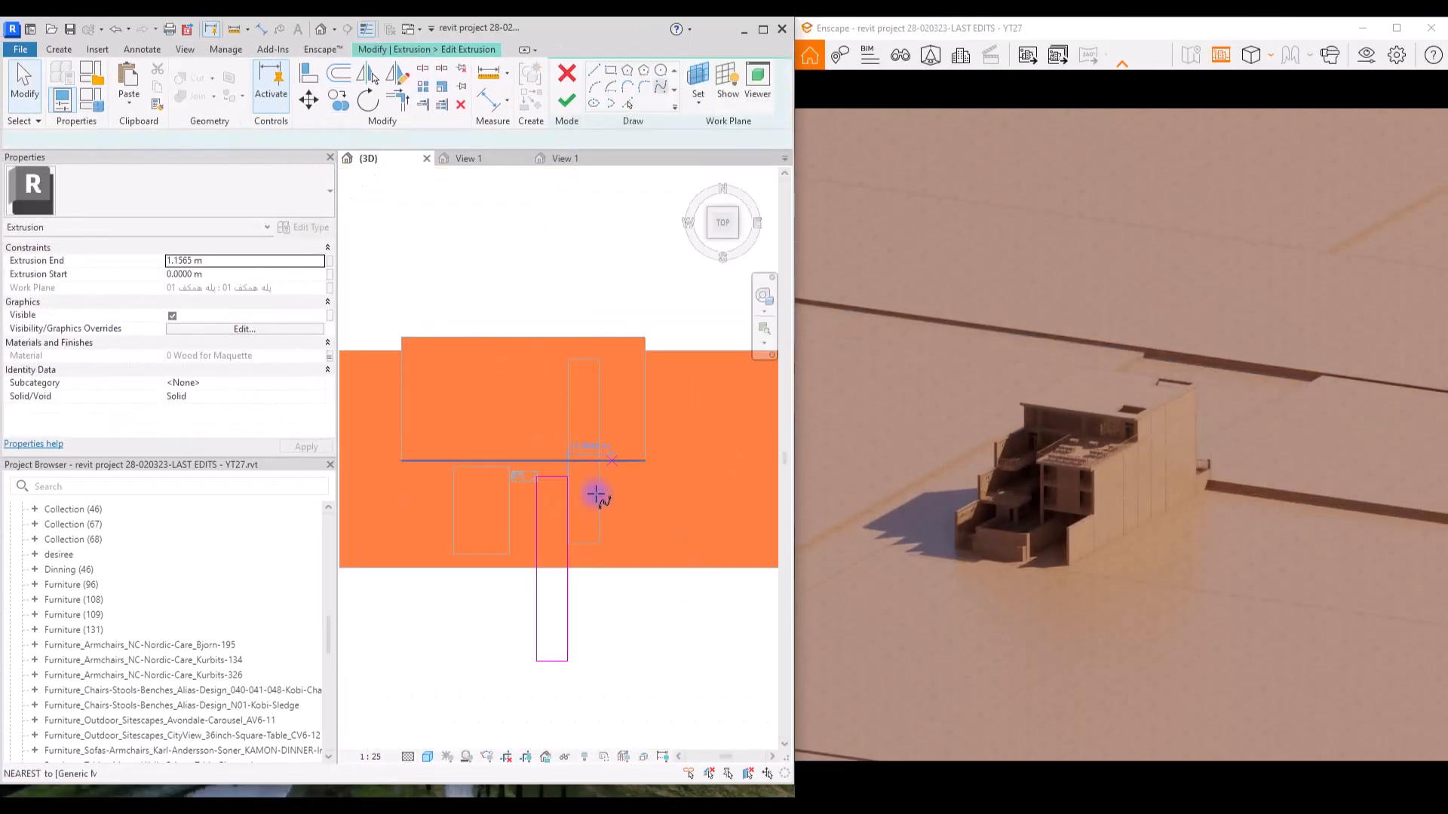
pyautogui.scroll(-2, 592, 499)
pyautogui.click(700, 363)
pyautogui.click(365, 625)
pyautogui.click(595, 70)
pyautogui.click(365, 701)
pyautogui.click(702, 702)
pyautogui.click(702, 360)
# - Join the straight side to the spline's end point and finish the curved terrain extrusion
pyautogui.scroll(8, 712, 361)
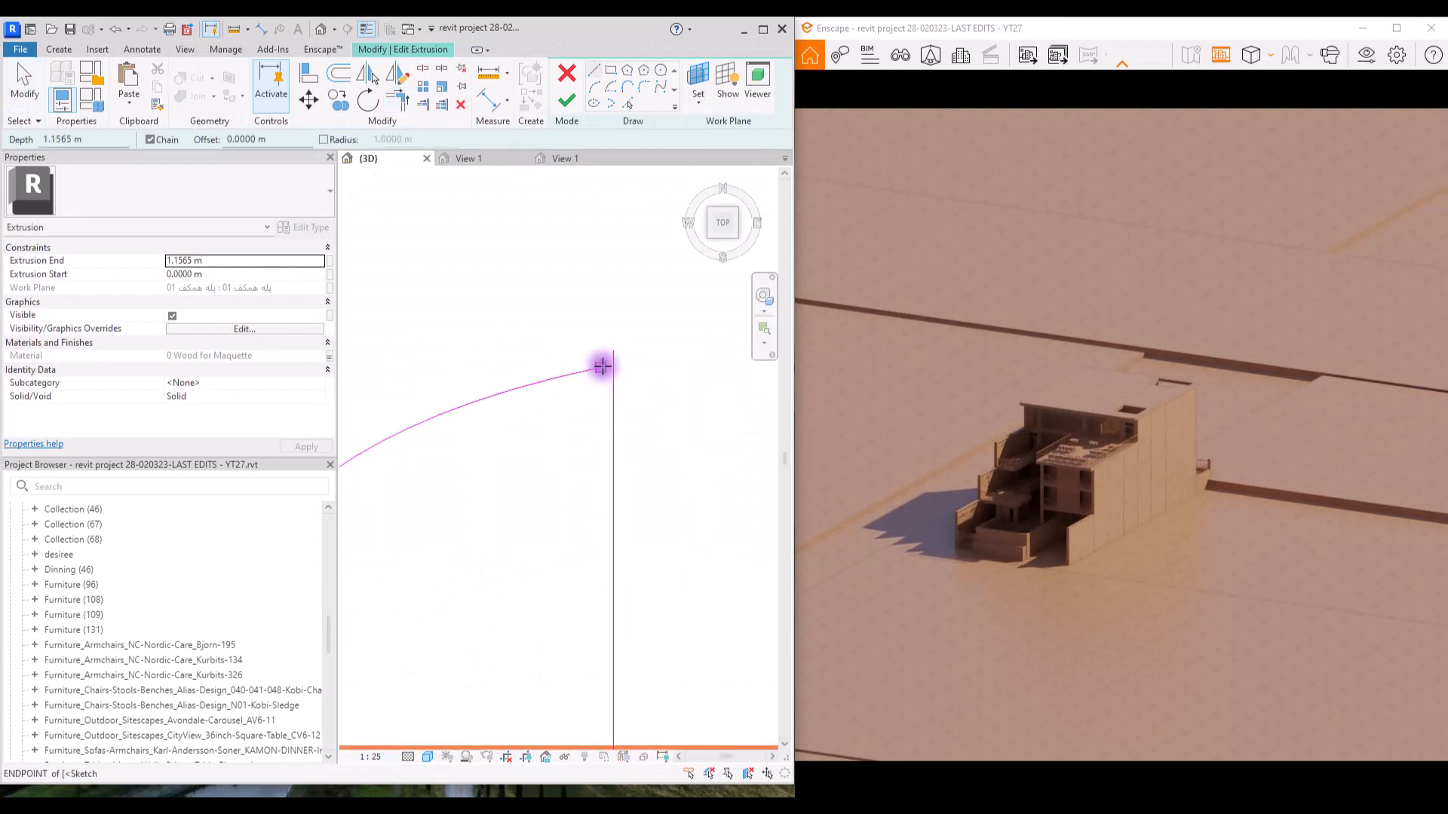
pyautogui.click(602, 367)
pyautogui.scroll(-8, 603, 366)
pyautogui.click(589, 422)
pyautogui.click(566, 100)
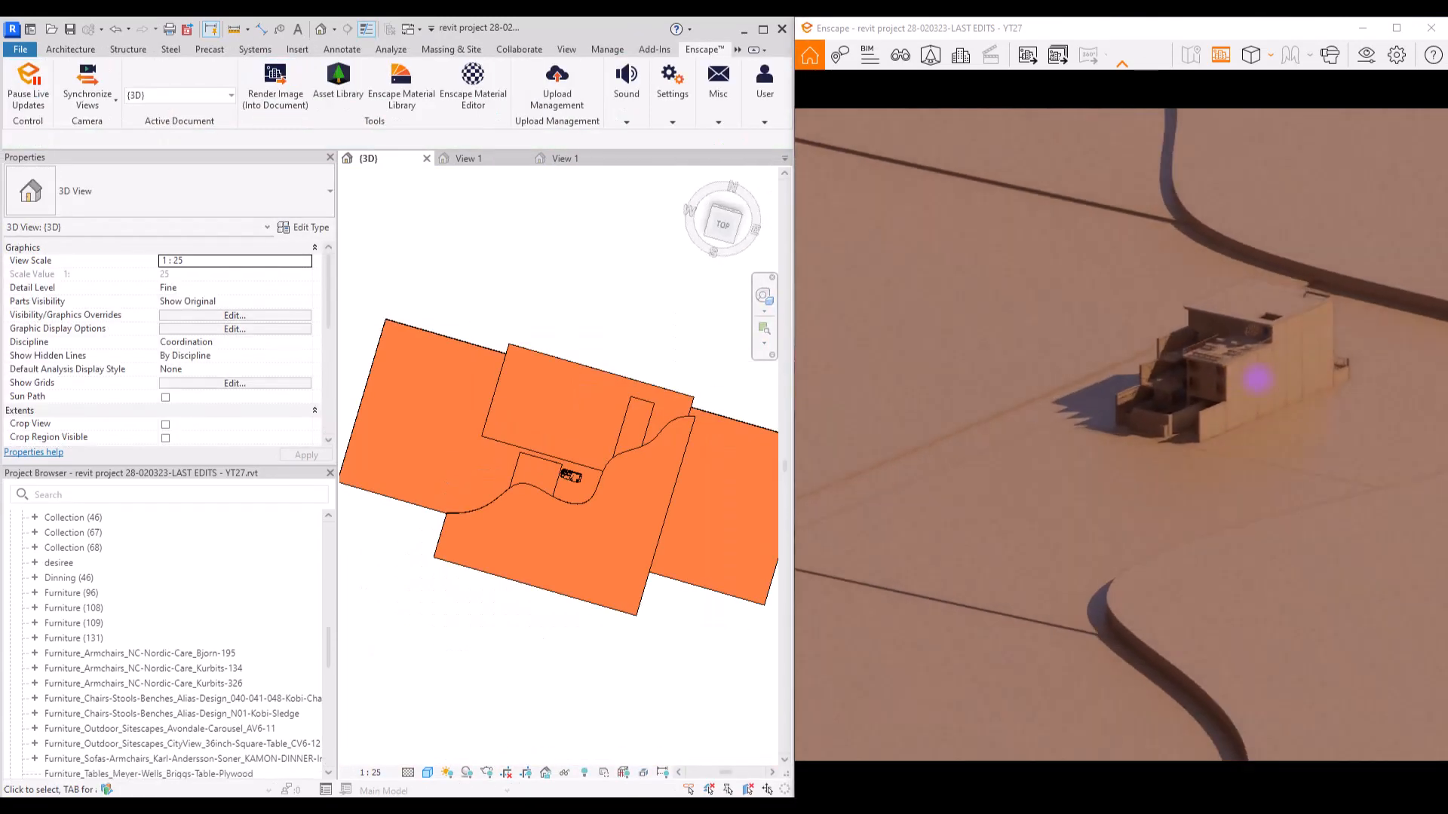
# - Examine the building and the curved terrain steps around it in the Enscape window
pyautogui.moveTo(1257, 380); pyautogui.dragTo(1379, 356, button='right')
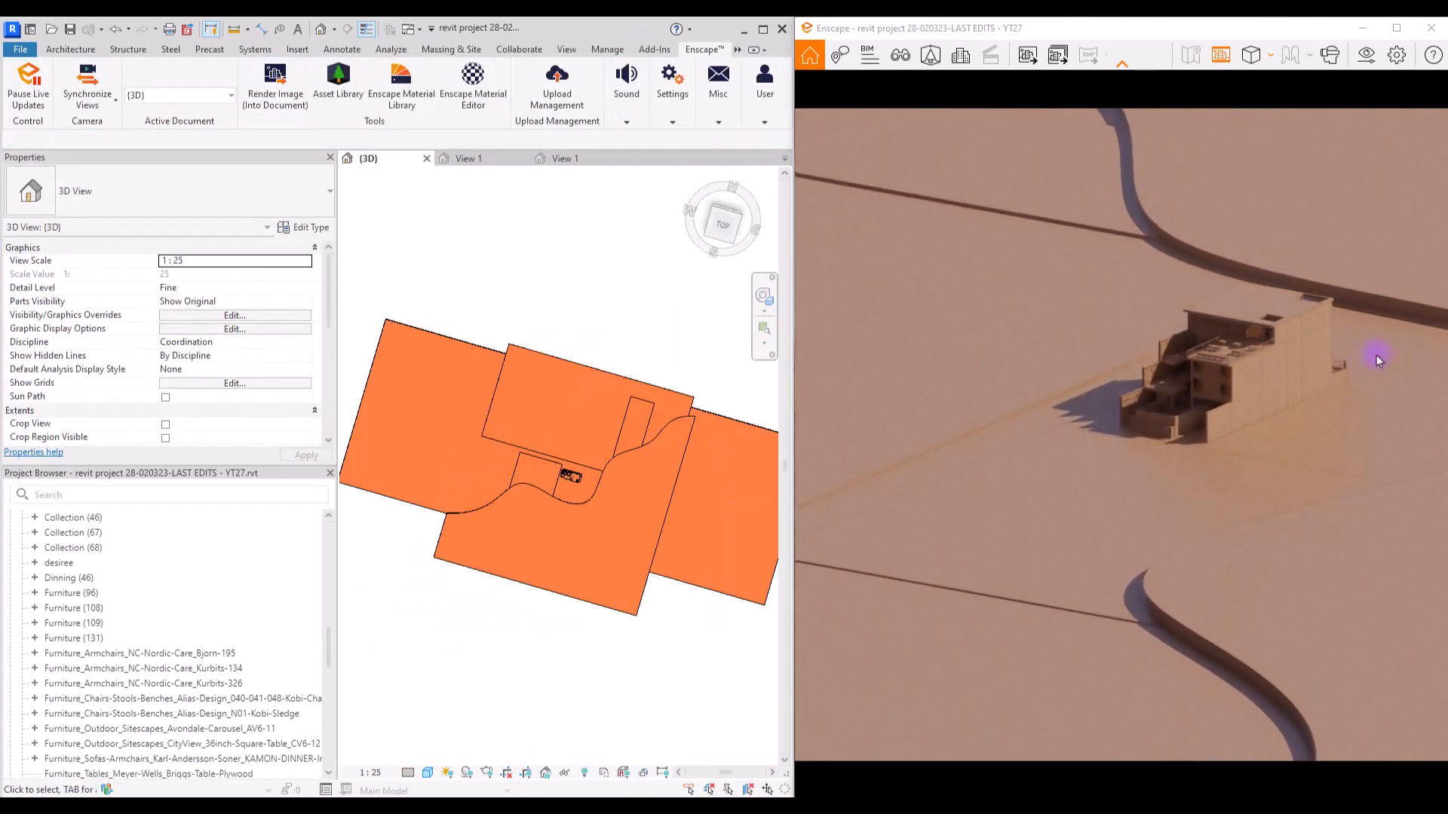
pyautogui.moveTo(971, 329); pyautogui.dragTo(990, 275)
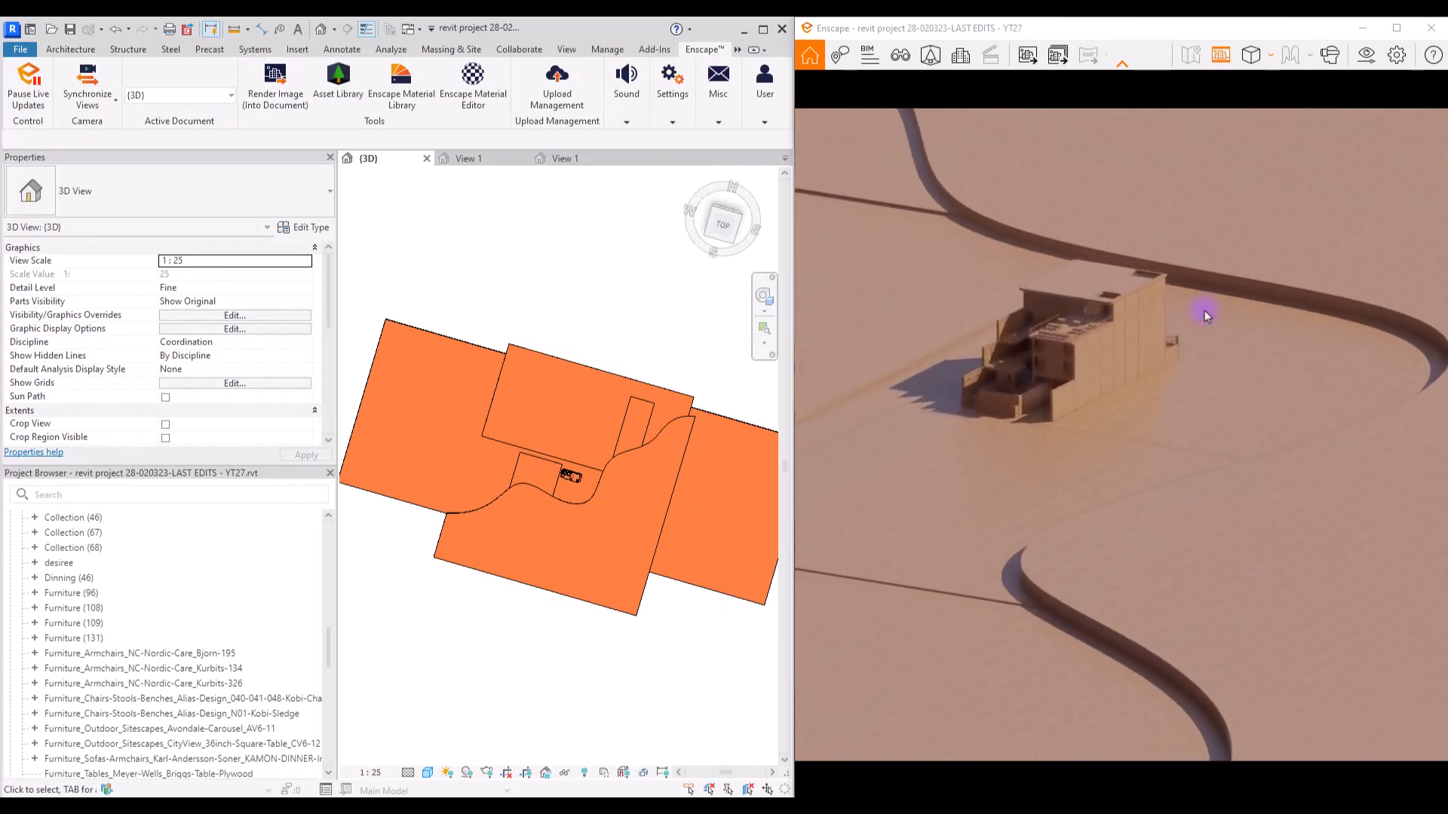
pyautogui.scroll(-2, 1206, 314)
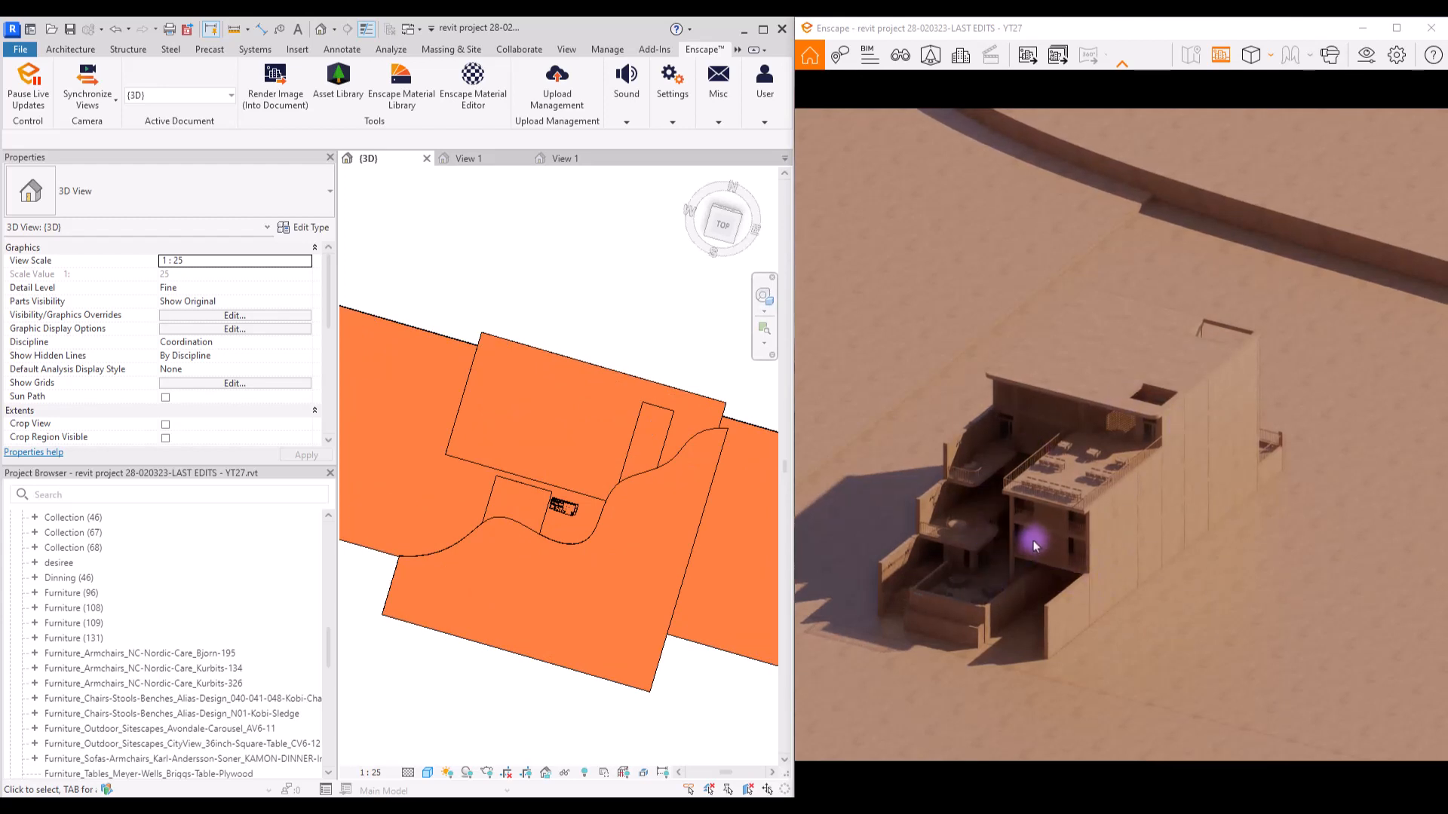
pyautogui.moveTo(1034, 579); pyautogui.dragTo(1027, 514)
pyautogui.scroll(-5, 1025, 515)
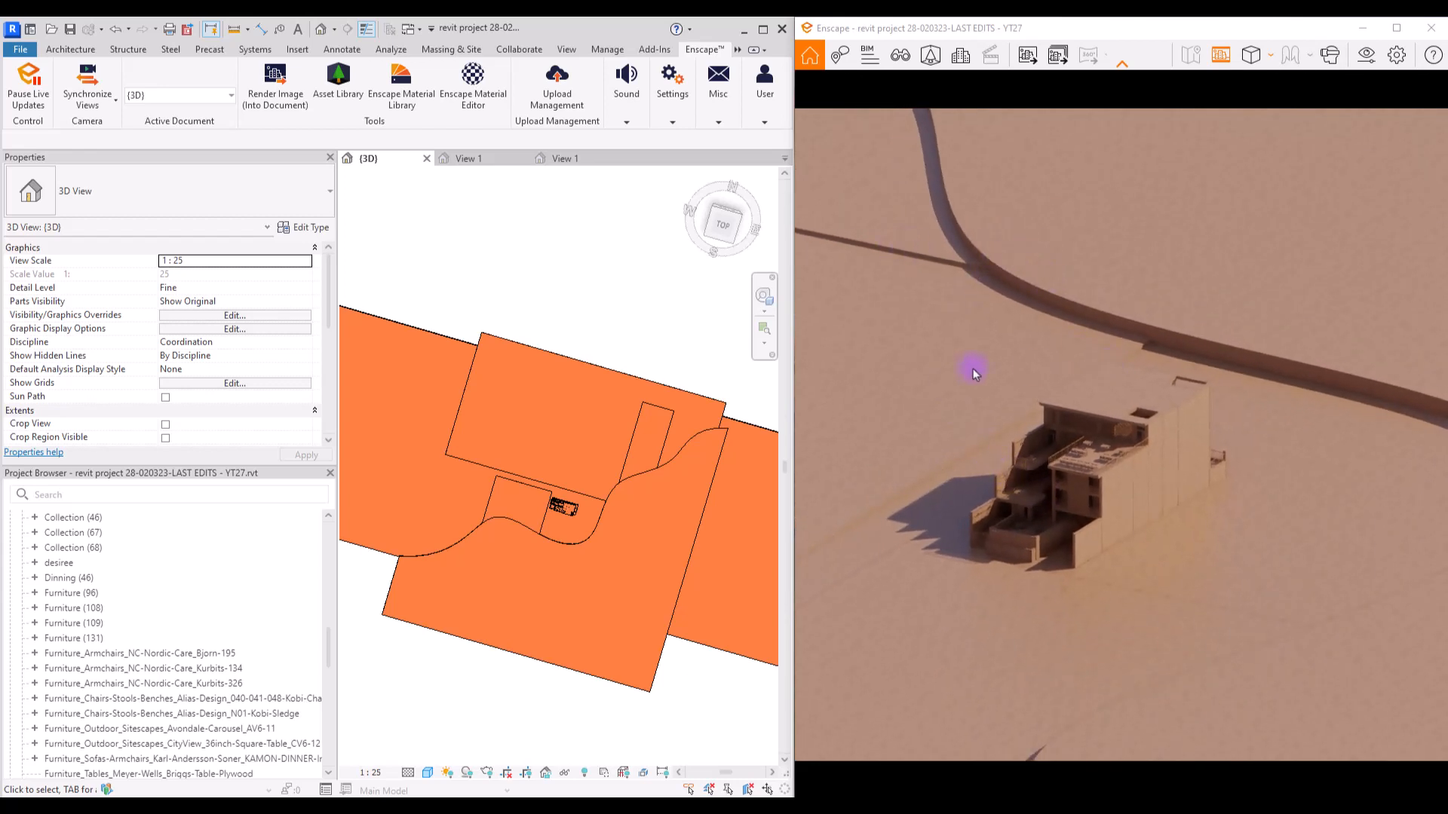
pyautogui.scroll(2, 1097, 424)
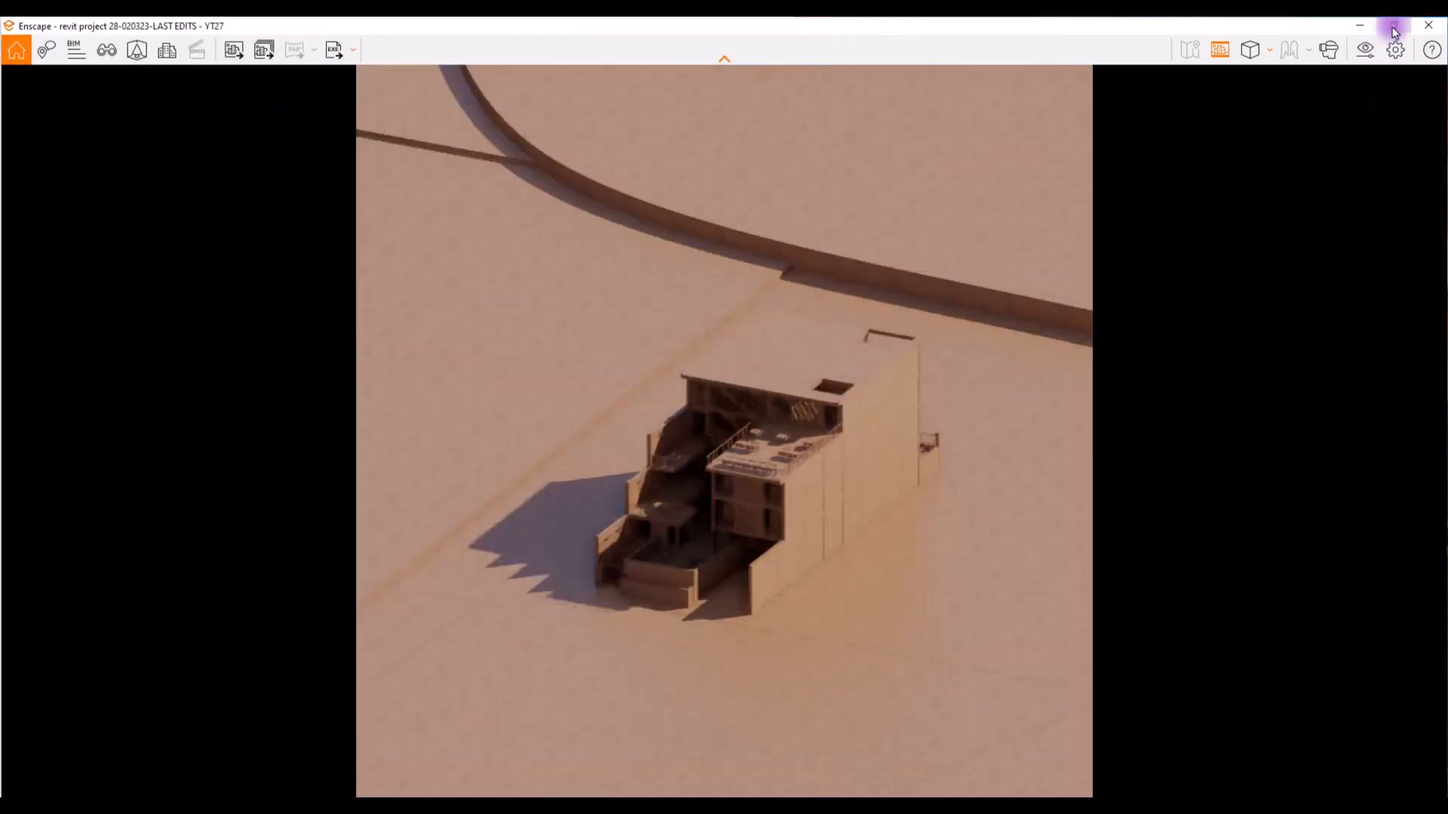
# - Maximize the Enscape window, frame the building closer and raise the sun overhead
pyautogui.click(1397, 28)
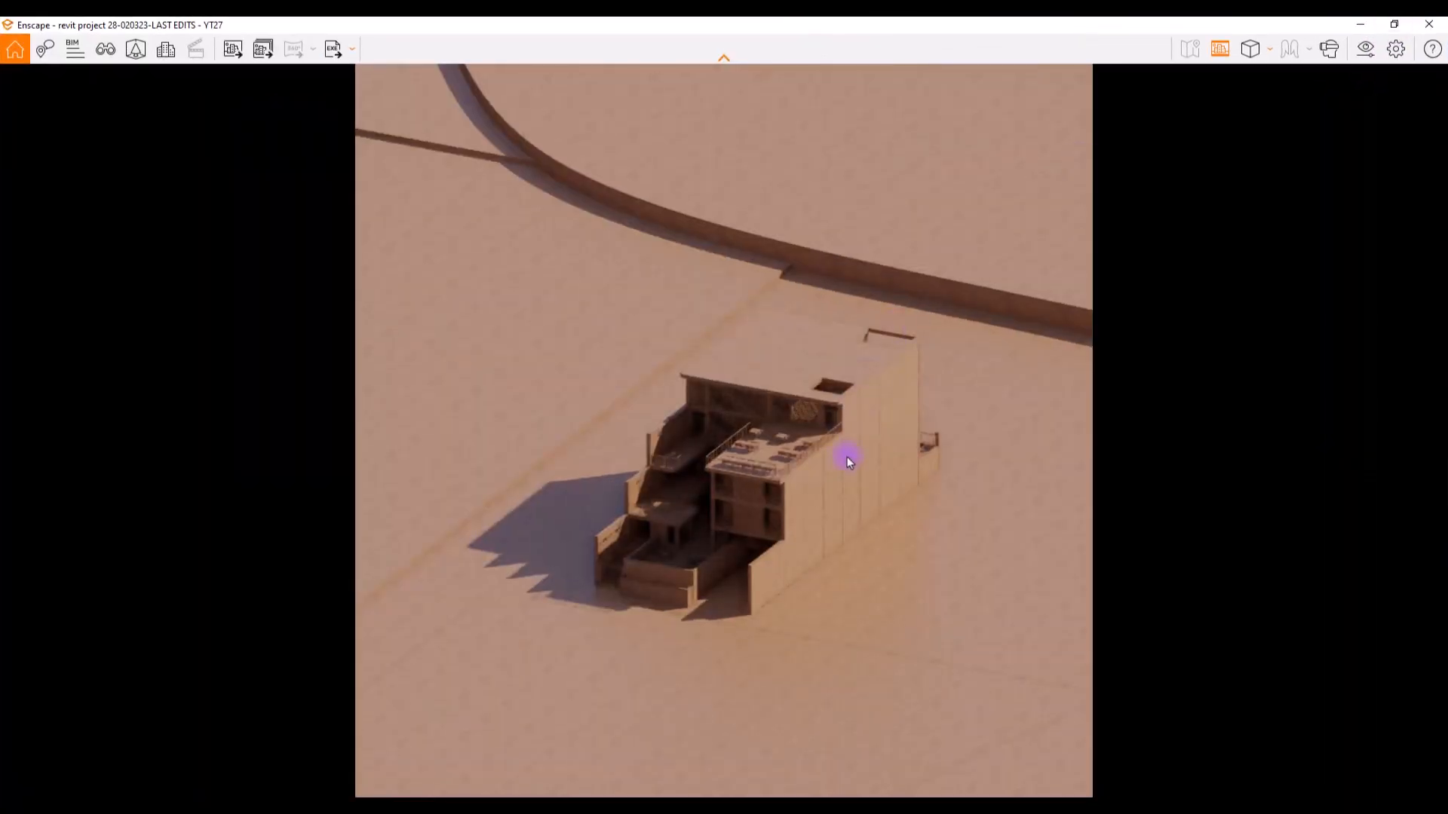
pyautogui.moveTo(792, 511); pyautogui.dragTo(790, 511, button='right')
pyautogui.scroll(2, 737, 566)
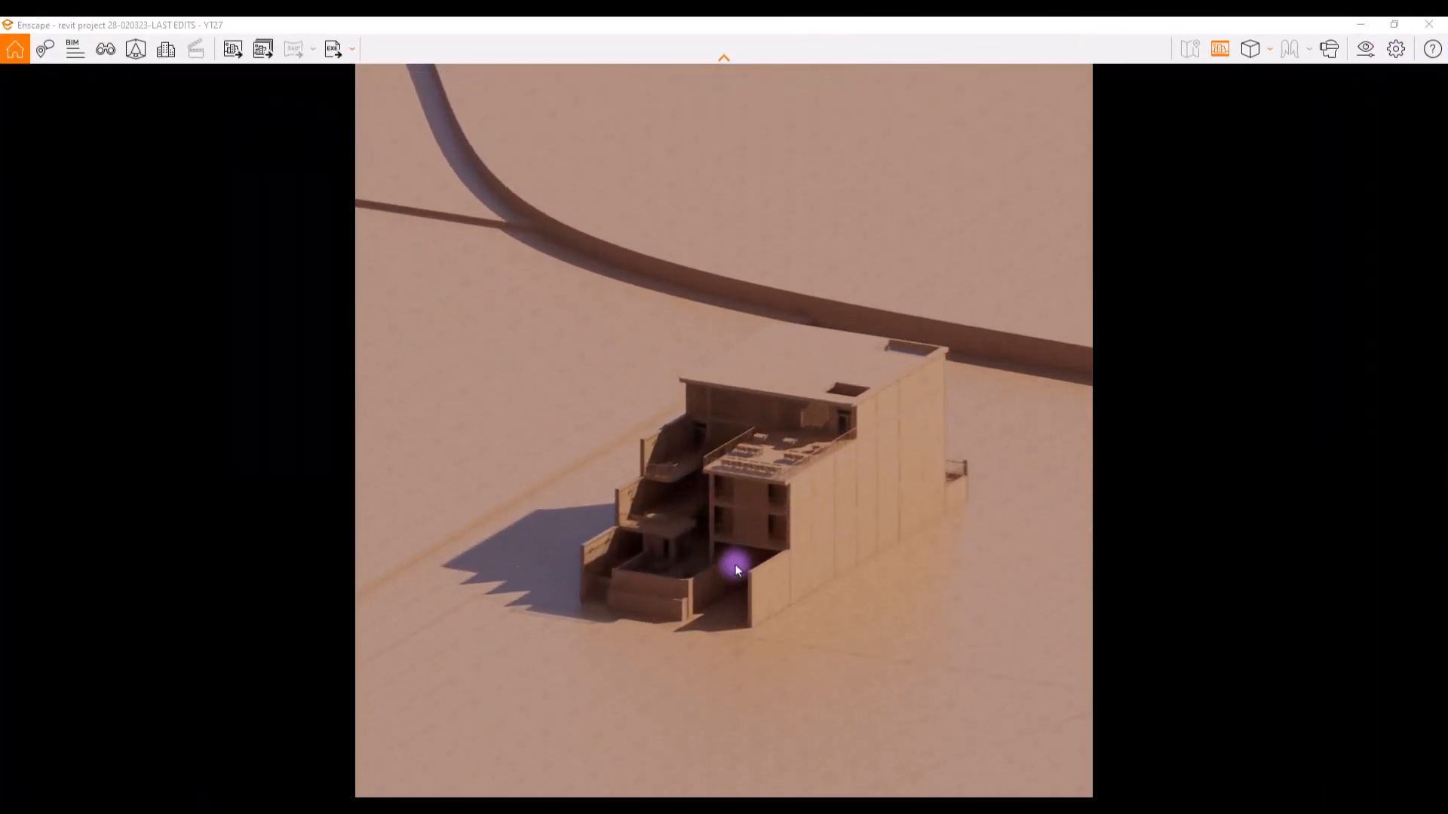
pyautogui.keyDown('shift'); pyautogui.moveTo(822, 428); pyautogui.dragTo(478, 468, button='right'); pyautogui.keyUp('shift')
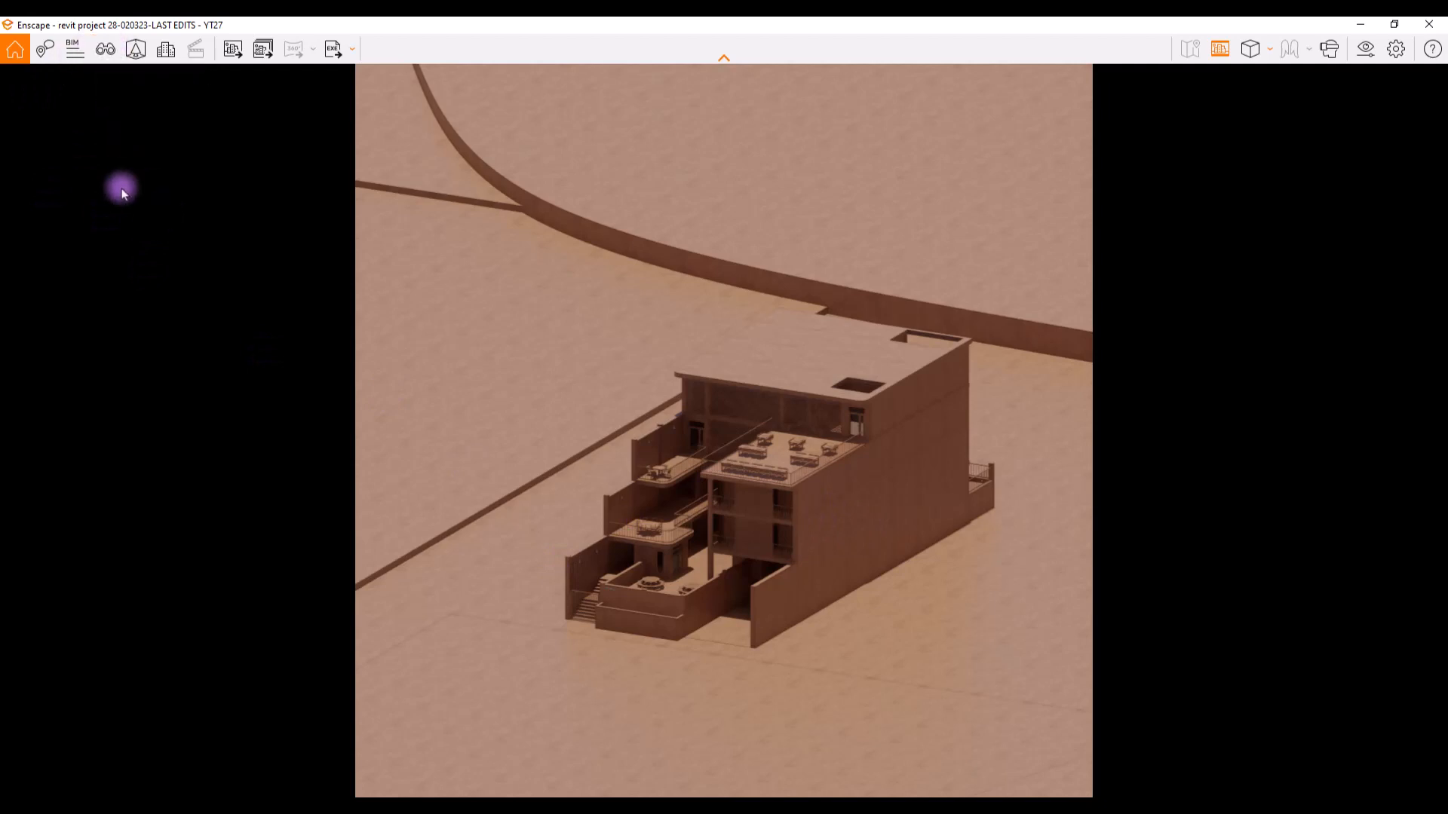
# - Start a new view from the current camera and name it A
pyautogui.click(103, 52)
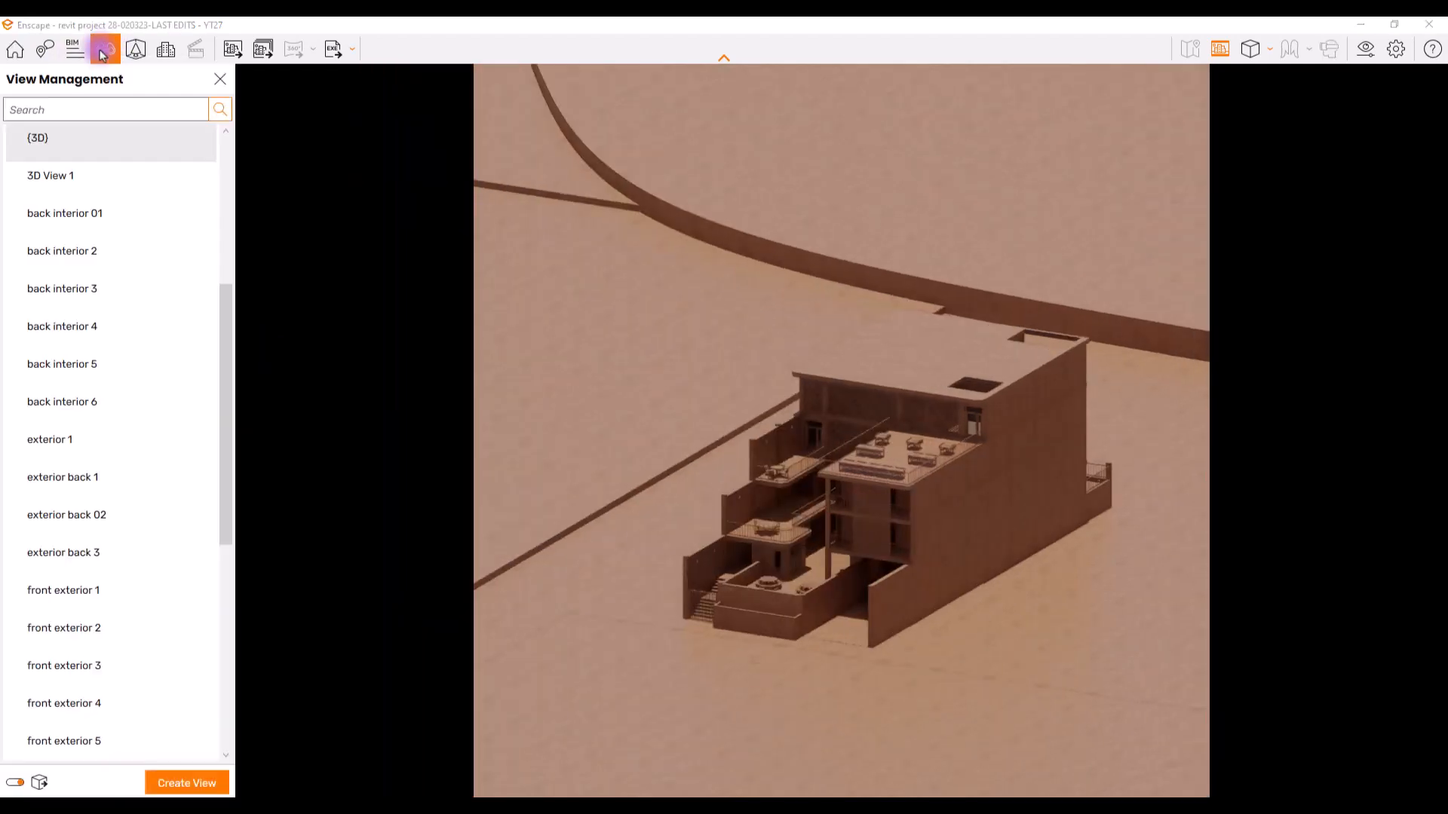
pyautogui.click(205, 786)
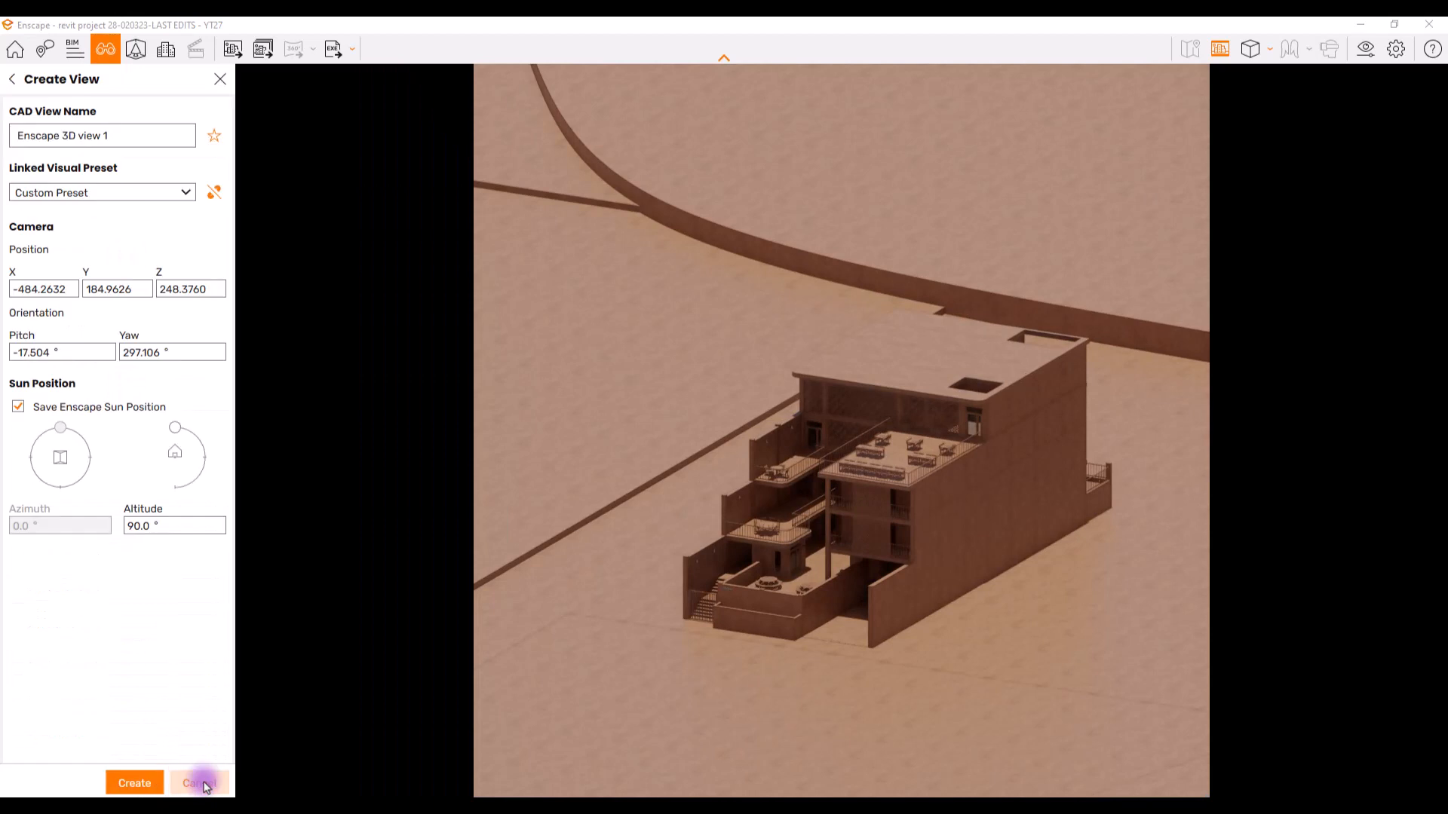
pyautogui.moveTo(121, 134); pyautogui.dragTo(4, 135)
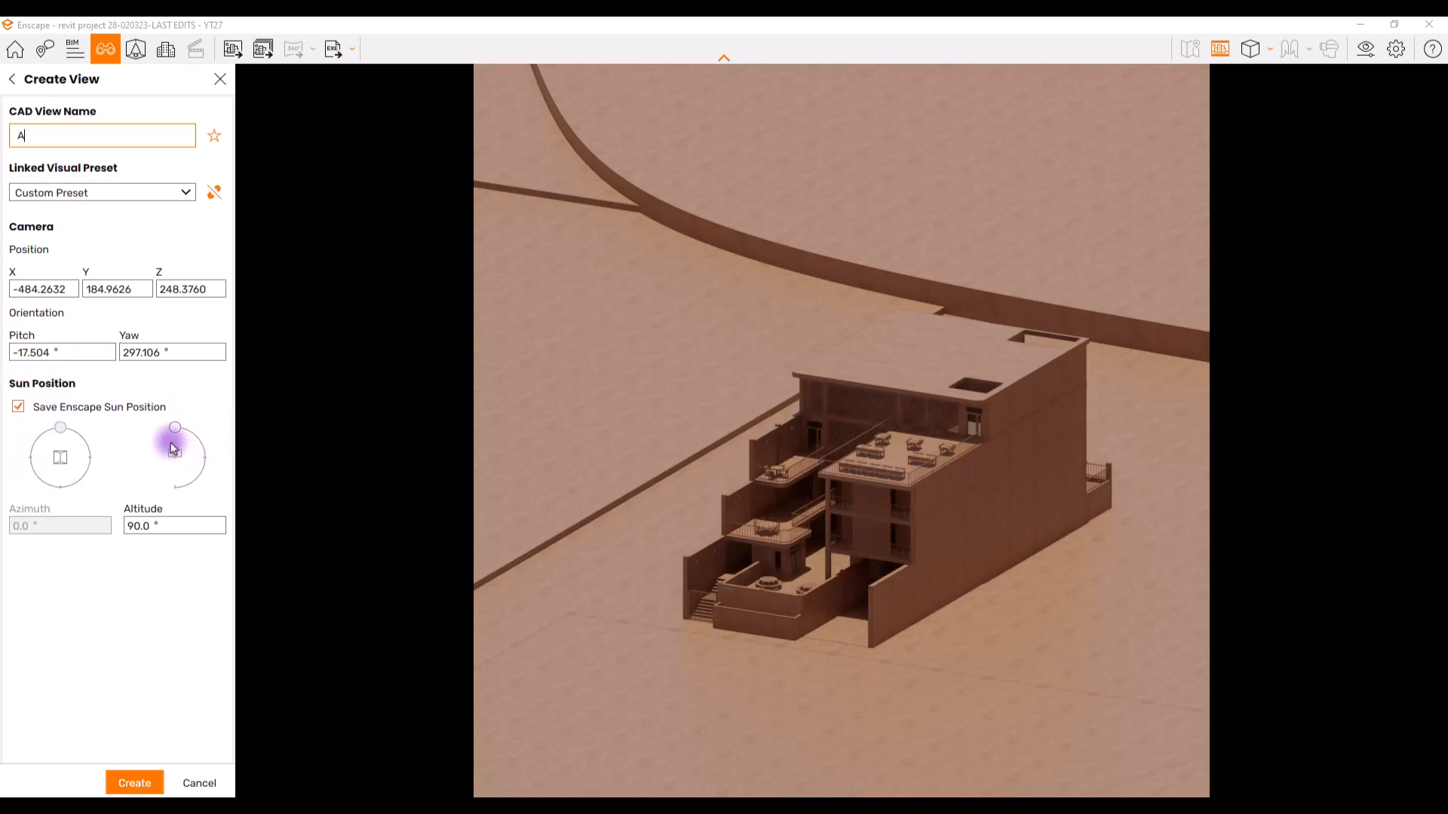
# - Set the new view's sun altitude to about 71° and adjust its azimuth, then create and activate the view
pyautogui.moveTo(175, 436); pyautogui.dragTo(194, 489)
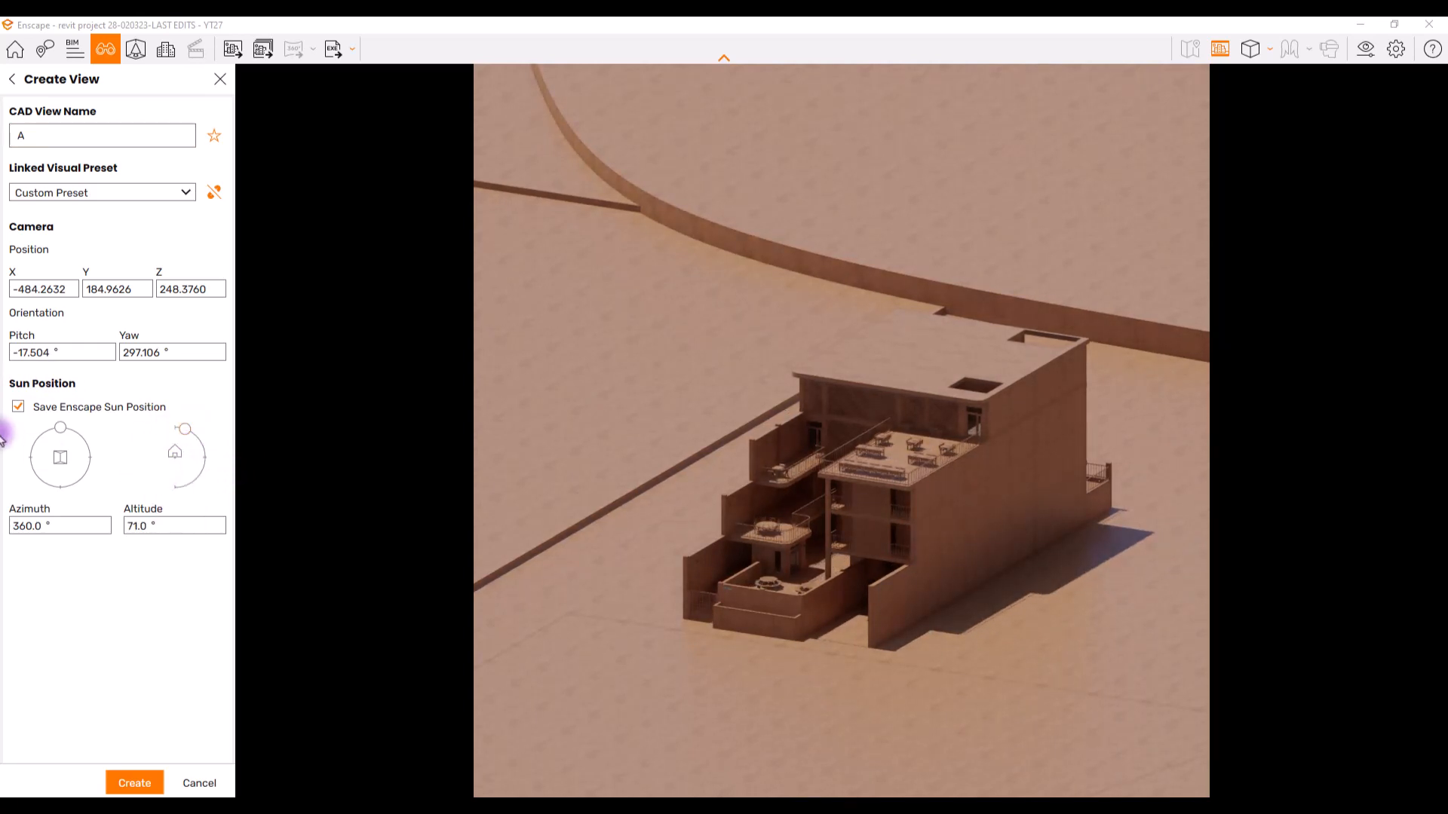
pyautogui.moveTo(74, 439)
pyautogui.mouseDown()
pyautogui.moveTo(59, 427)
pyautogui.moveTo(44, 441)
pyautogui.moveTo(60, 500)
pyautogui.moveTo(119, 514)
pyautogui.mouseUp()
pyautogui.click(147, 786)
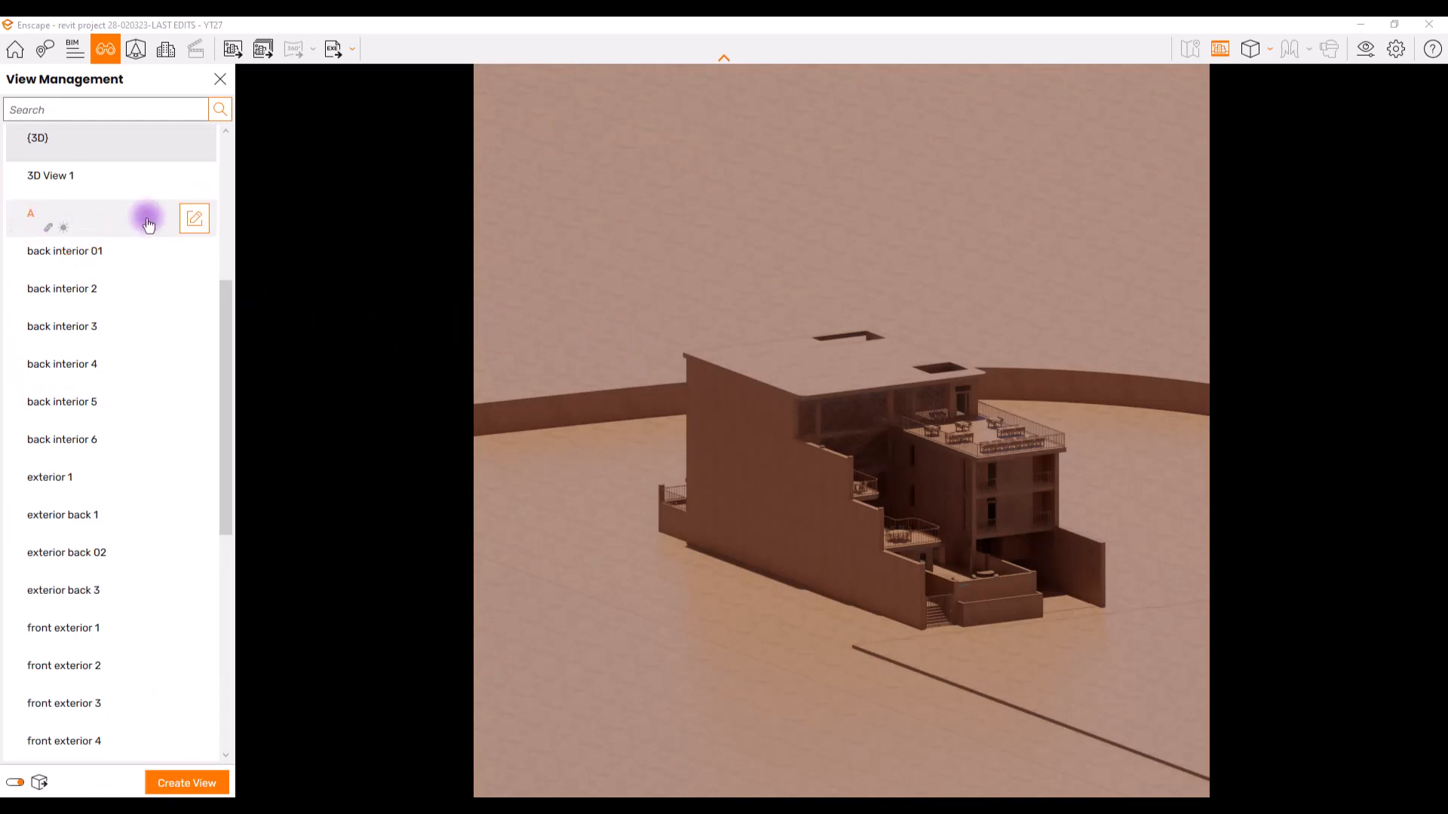
pyautogui.click(106, 210)
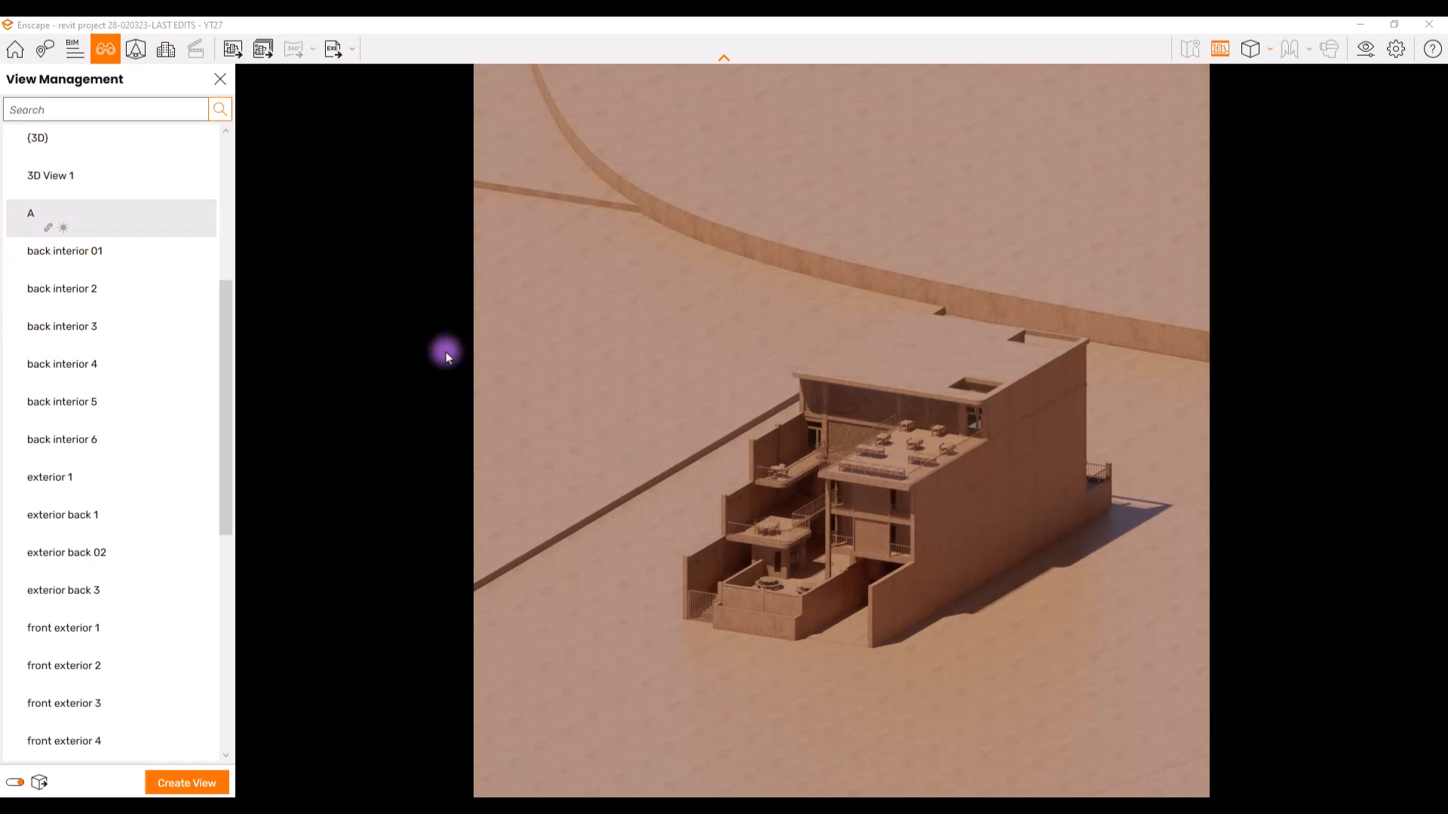
# - Adjust the image corrections to highlights about -85%, shadows about -82% and saturation about 91%, and raise the color temperature
pyautogui.click(219, 78)
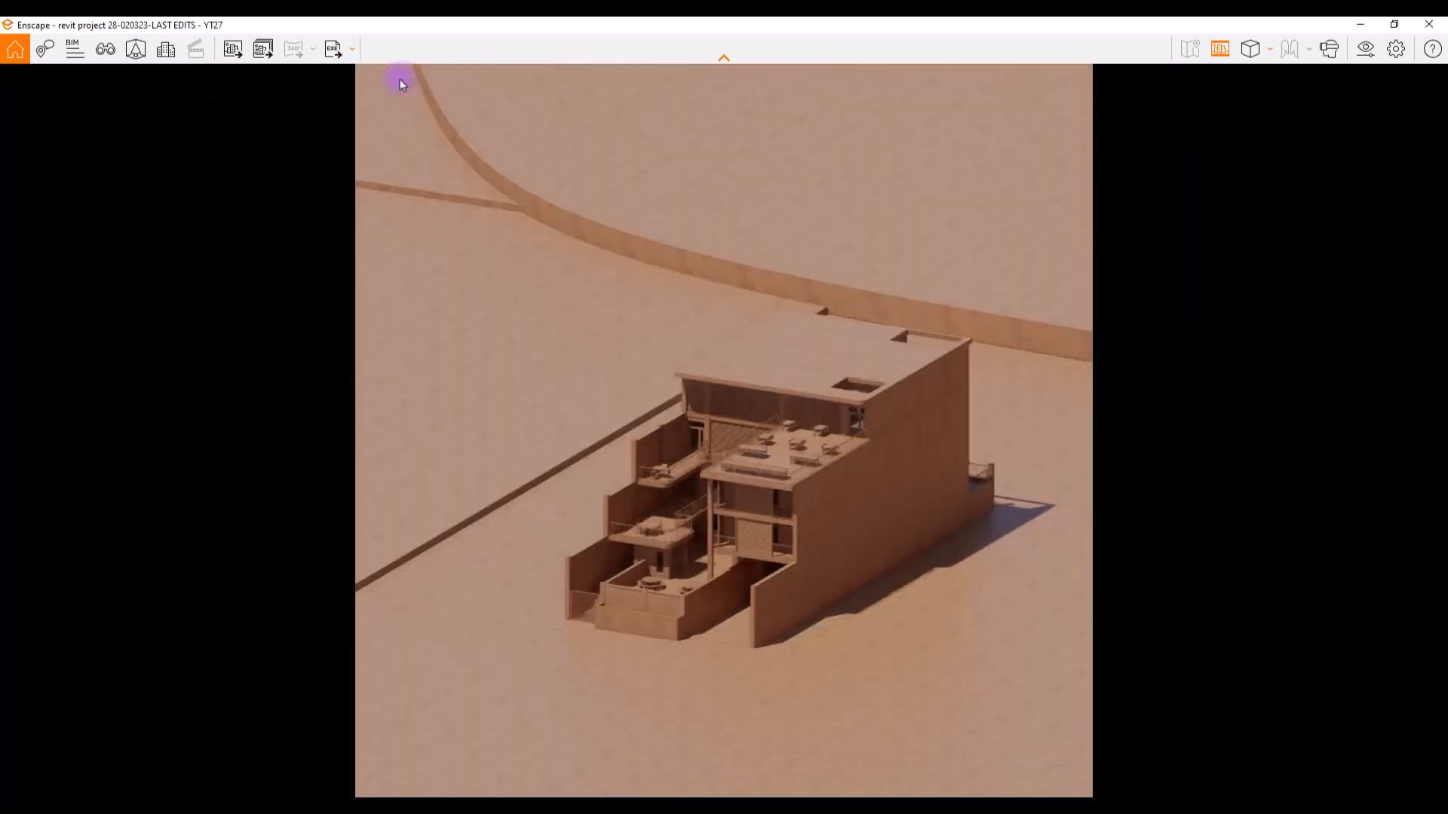
pyautogui.click(1365, 49)
pyautogui.moveTo(1000, 100); pyautogui.dragTo(139, 97)
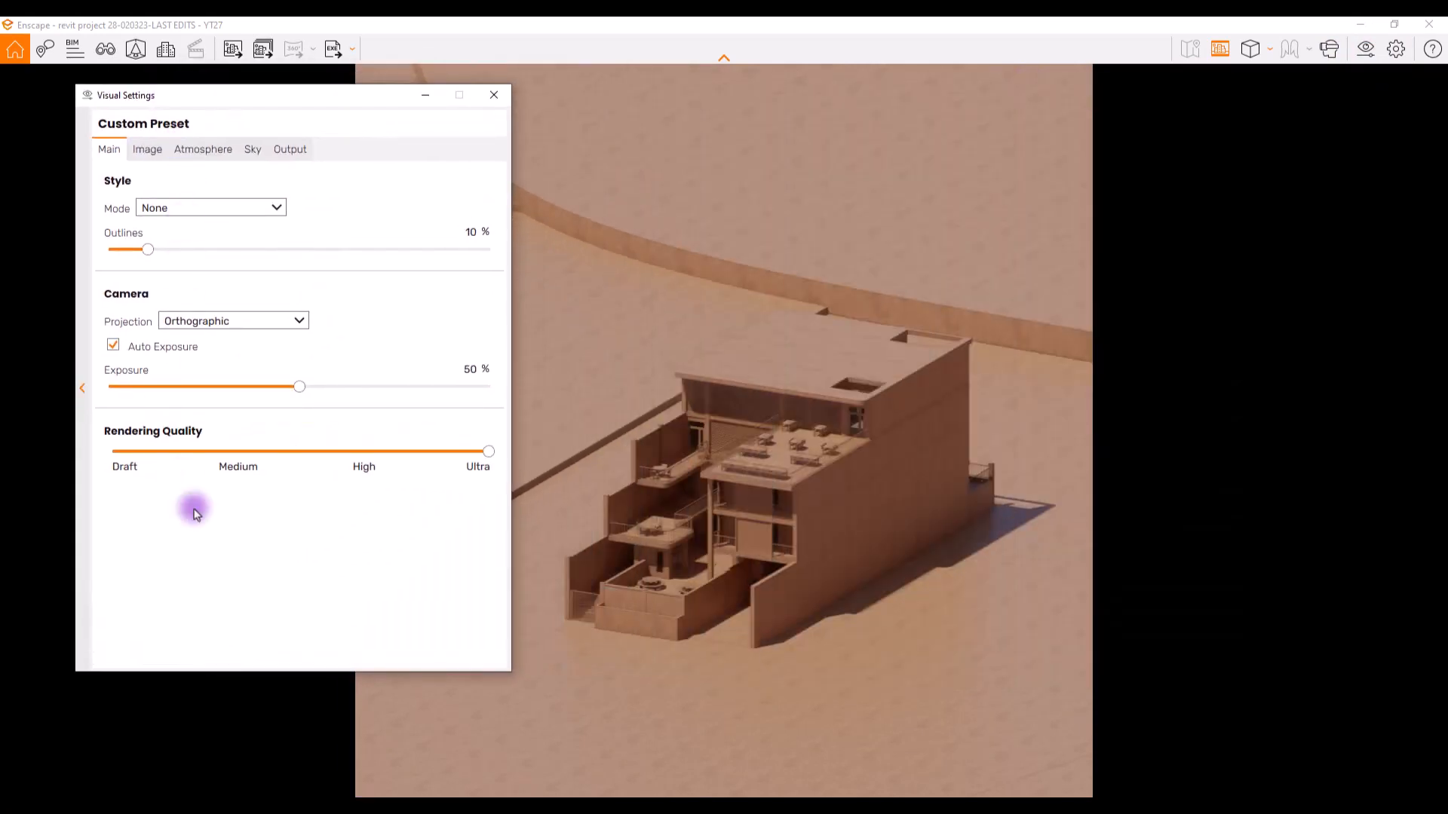
pyautogui.click(148, 149)
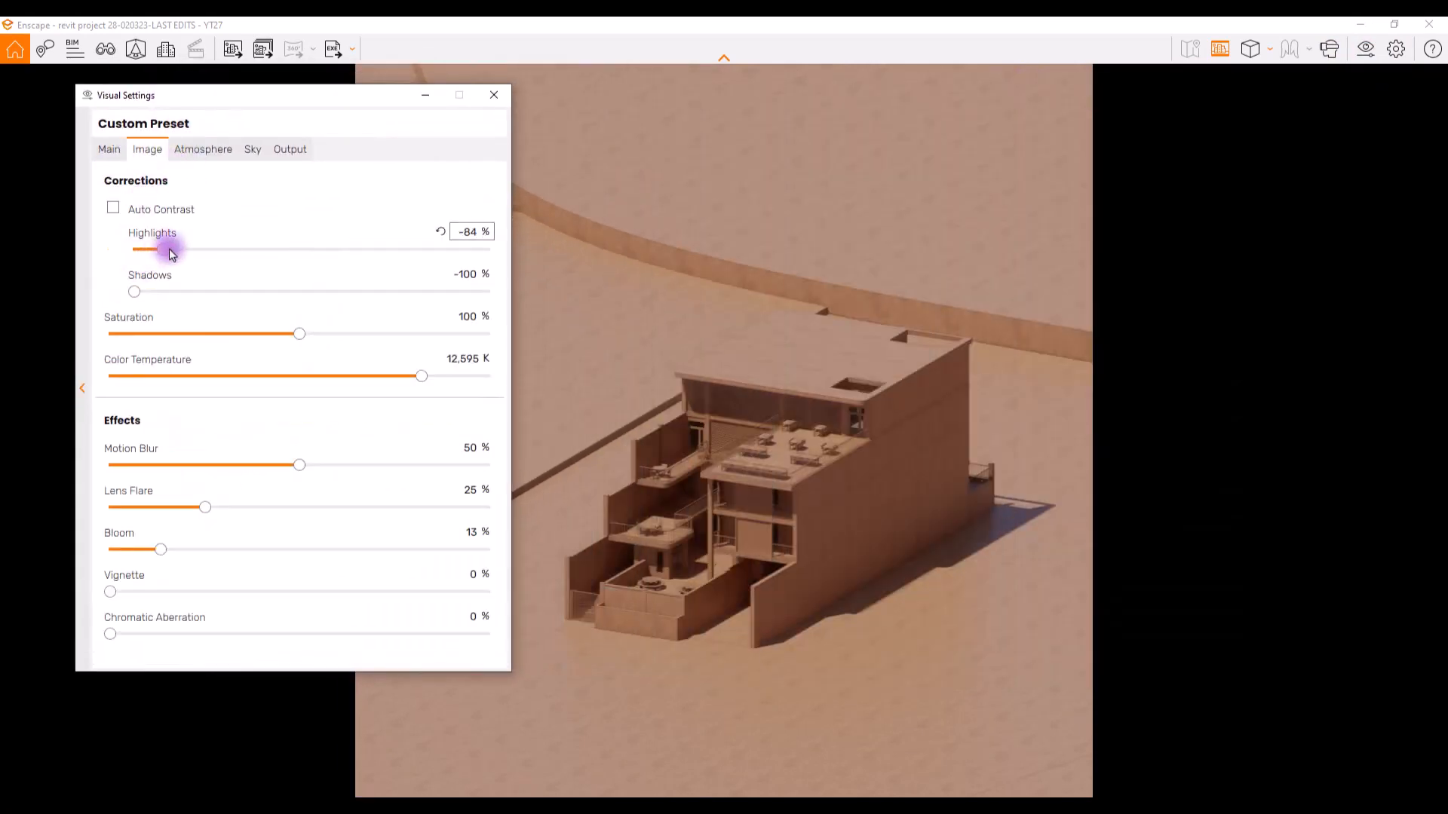
pyautogui.moveTo(204, 256); pyautogui.dragTo(149, 292)
pyautogui.moveTo(154, 250)
pyautogui.mouseDown()
pyautogui.moveTo(143, 247)
pyautogui.moveTo(365, 252)
pyautogui.moveTo(146, 254)
pyautogui.mouseUp()
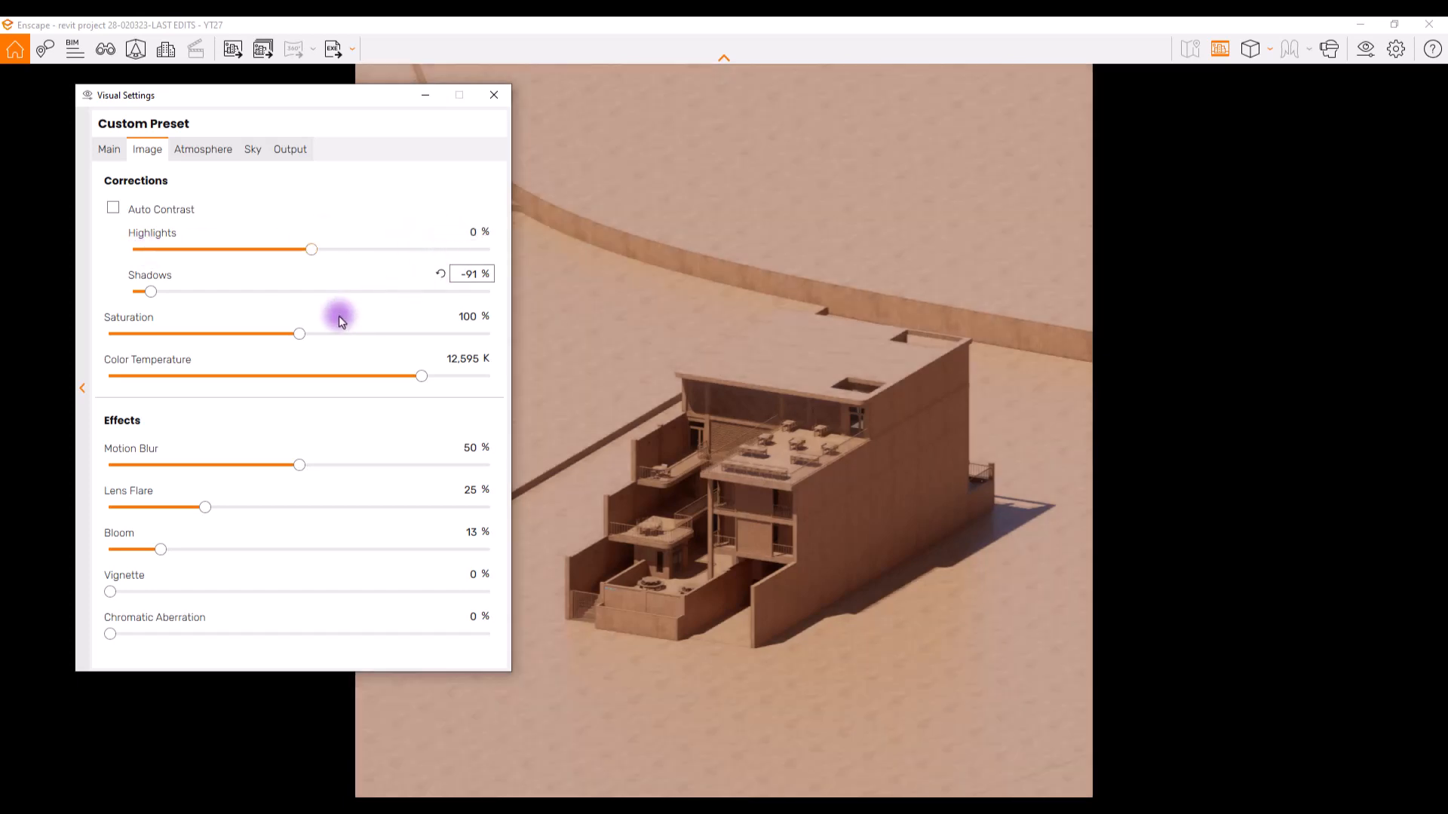
pyautogui.moveTo(299, 333)
pyautogui.mouseDown()
pyautogui.moveTo(219, 347)
pyautogui.moveTo(414, 336)
pyautogui.moveTo(322, 339)
pyautogui.moveTo(260, 367)
pyautogui.moveTo(285, 353)
pyautogui.mouseUp()
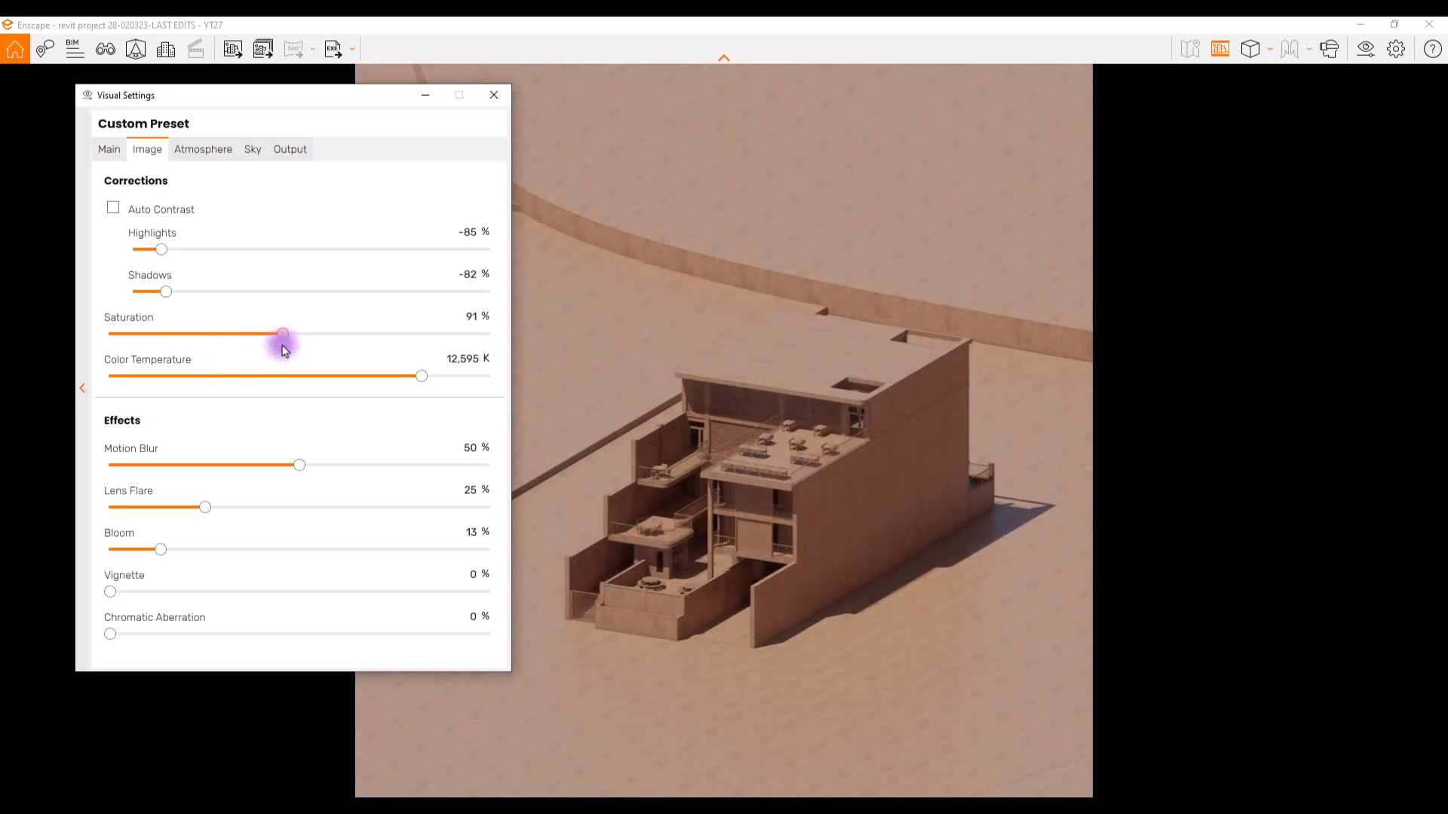
pyautogui.moveTo(417, 376)
pyautogui.mouseDown()
pyautogui.moveTo(136, 401)
pyautogui.moveTo(485, 393)
pyautogui.moveTo(388, 390)
pyautogui.moveTo(442, 377)
pyautogui.mouseUp()
# - Set the sky's cloud density to about 33%, variety to 81% and cirrus amount to 44%, and adjust the cloud latitude
pyautogui.click(192, 155)
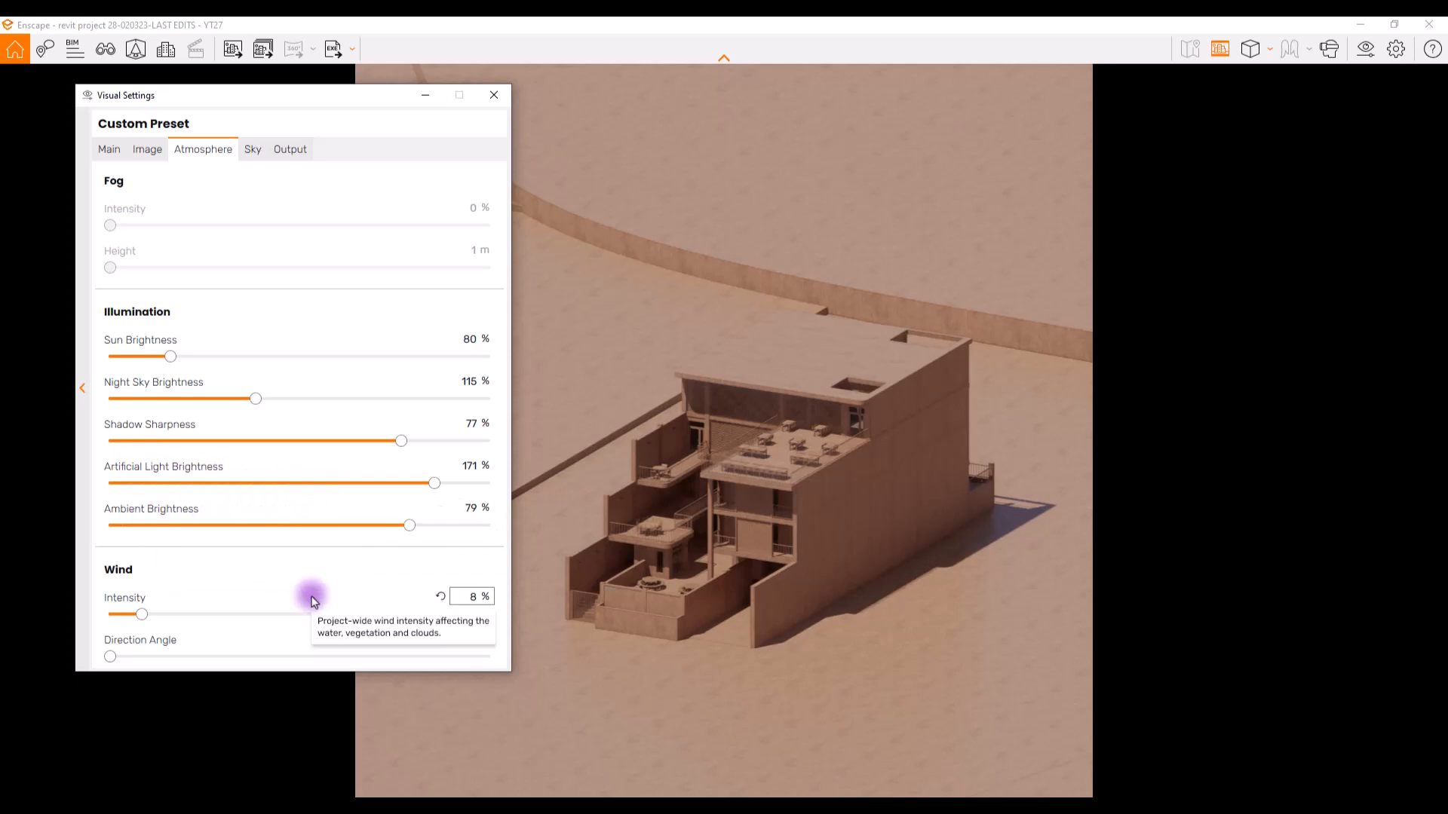
pyautogui.click(254, 150)
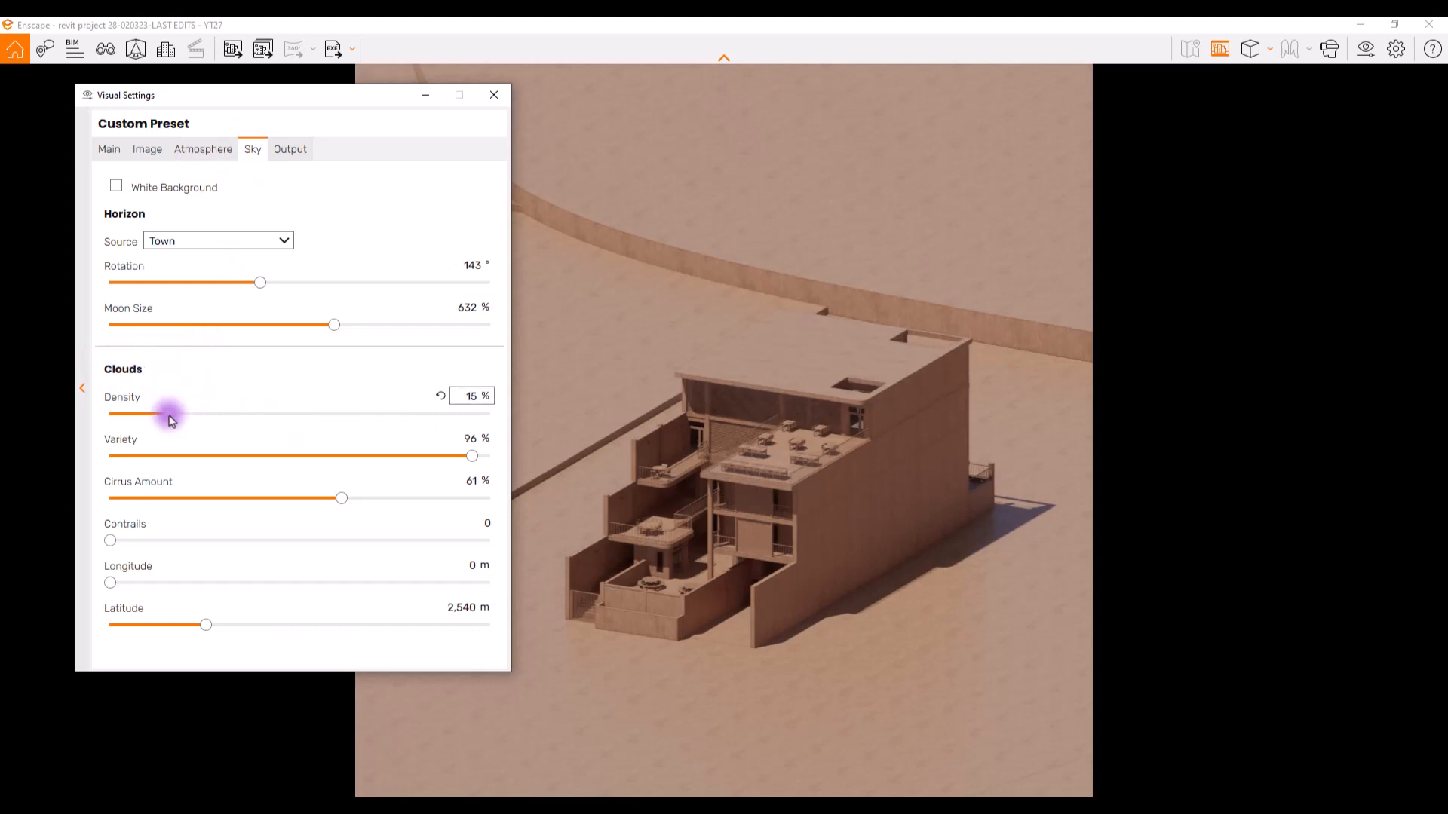
pyautogui.moveTo(169, 413); pyautogui.dragTo(234, 414)
pyautogui.moveTo(471, 460); pyautogui.dragTo(416, 456)
pyautogui.moveTo(340, 500); pyautogui.dragTo(276, 499)
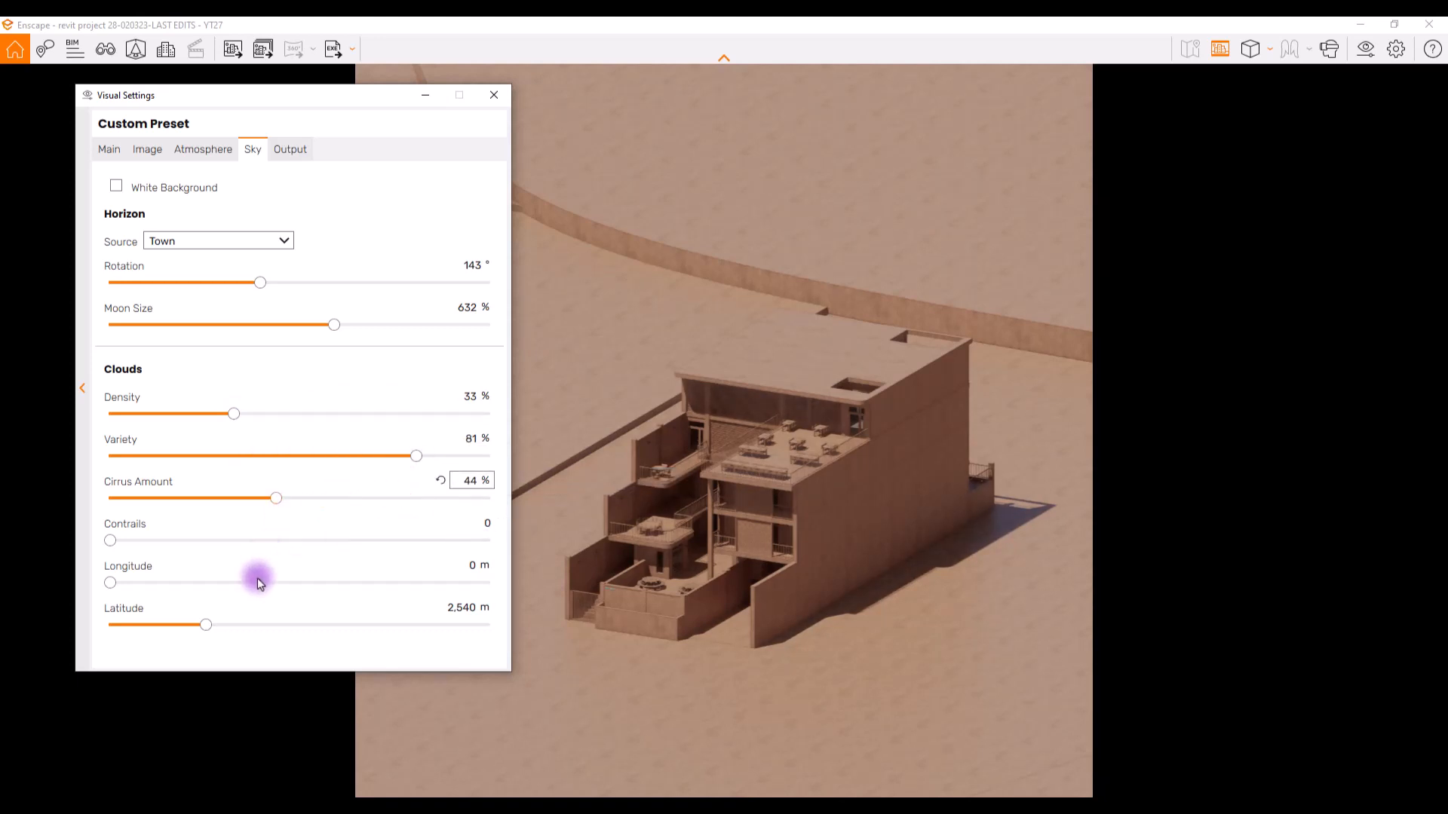
pyautogui.moveTo(205, 624)
pyautogui.mouseDown()
pyautogui.moveTo(248, 627)
pyautogui.moveTo(202, 630)
pyautogui.mouseUp()
pyautogui.moveTo(187, 632); pyautogui.dragTo(217, 629)
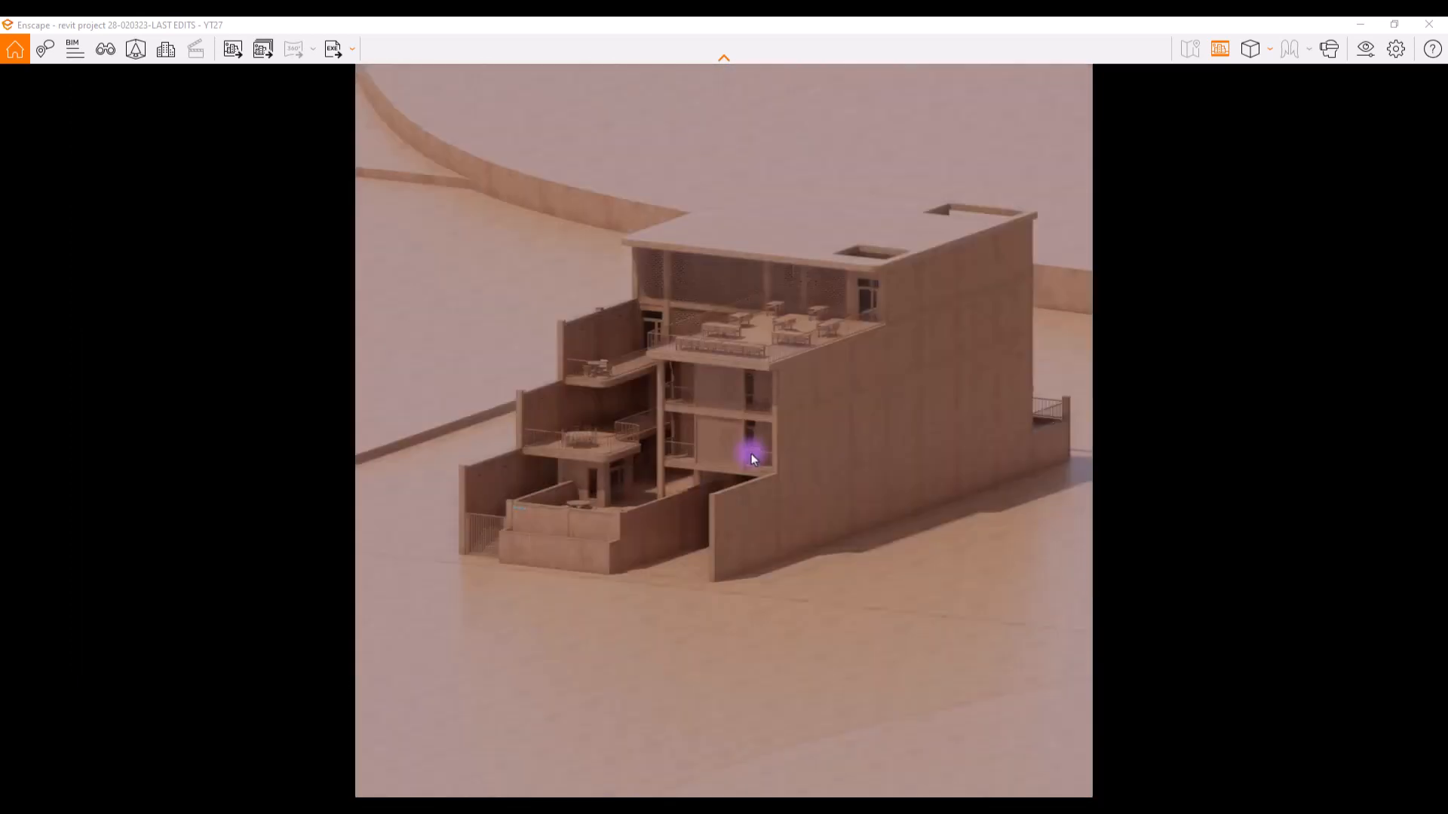
# - Reframe the building in the Enscape view from a lower camera angle
pyautogui.scroll(-3, 747, 483)
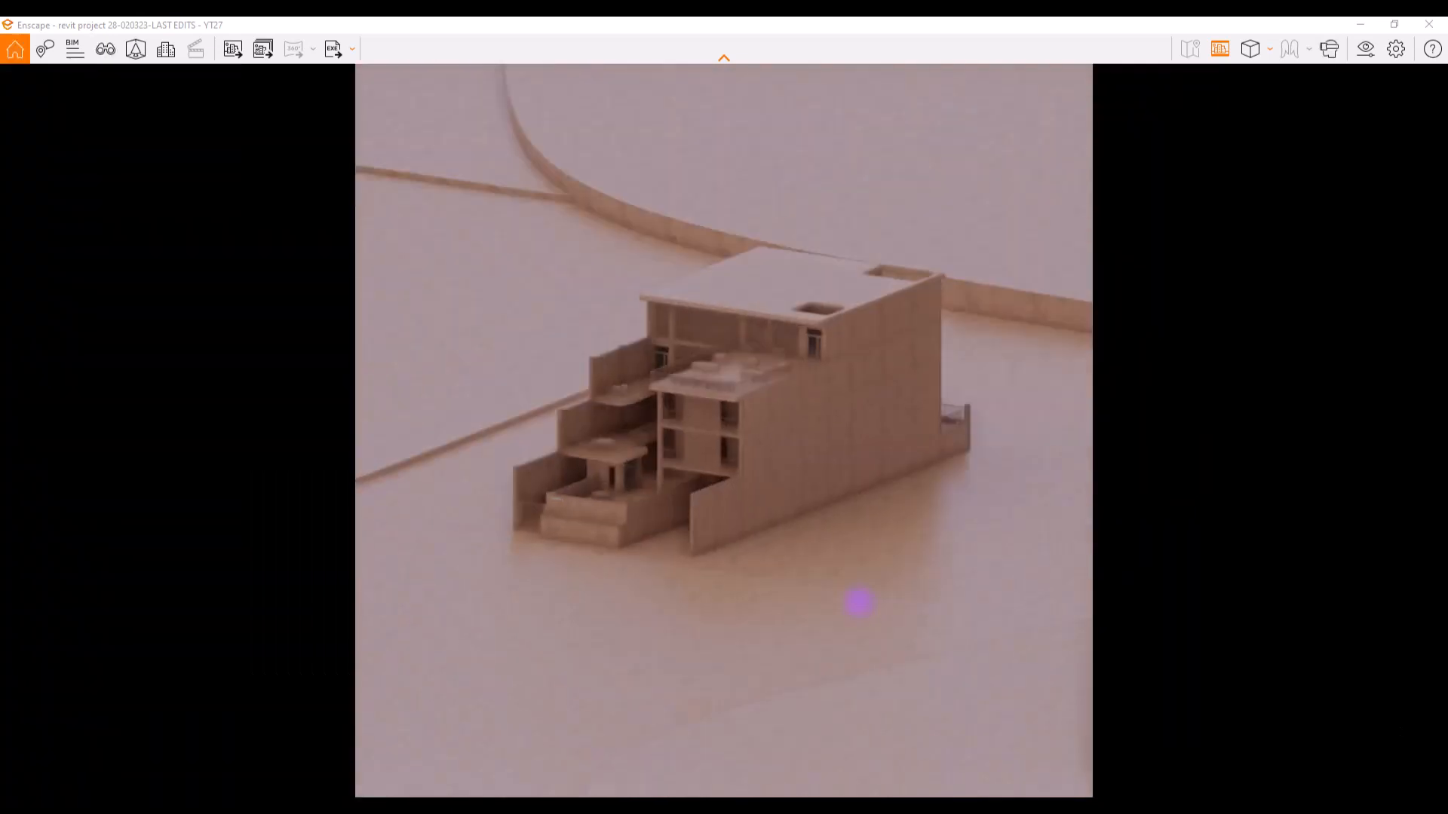
pyautogui.moveTo(857, 601); pyautogui.dragTo(926, 697, button='right')
pyautogui.scroll(3, 761, 619)
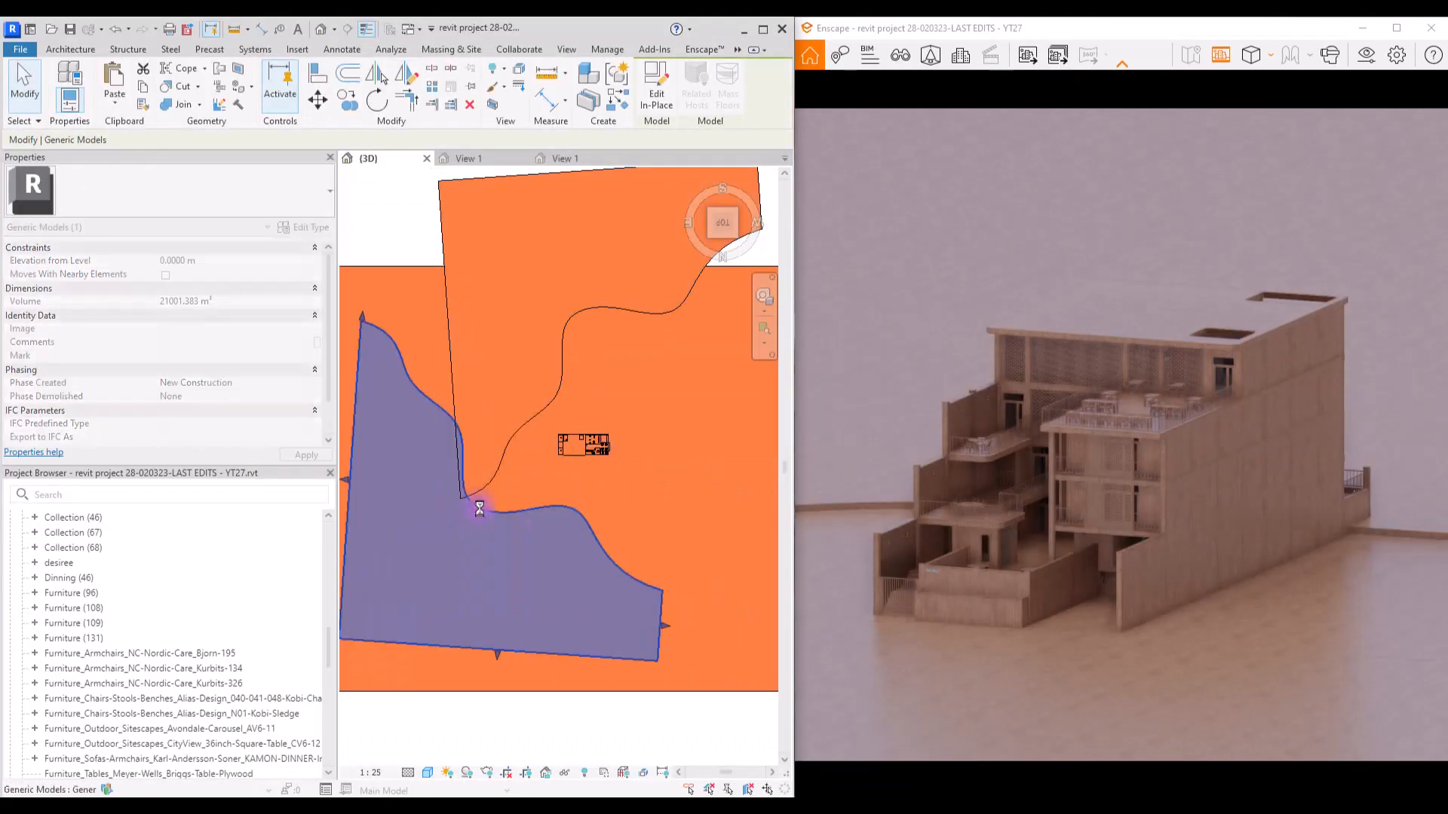
# - Reduce the size of the wavy terrain piece beside the building with an in-place edit
pyautogui.scroll(-3, 658, 648)
pyautogui.click(567, 100)
pyautogui.scroll(3, 559, 528)
pyautogui.click(736, 80)
pyautogui.click(530, 391)
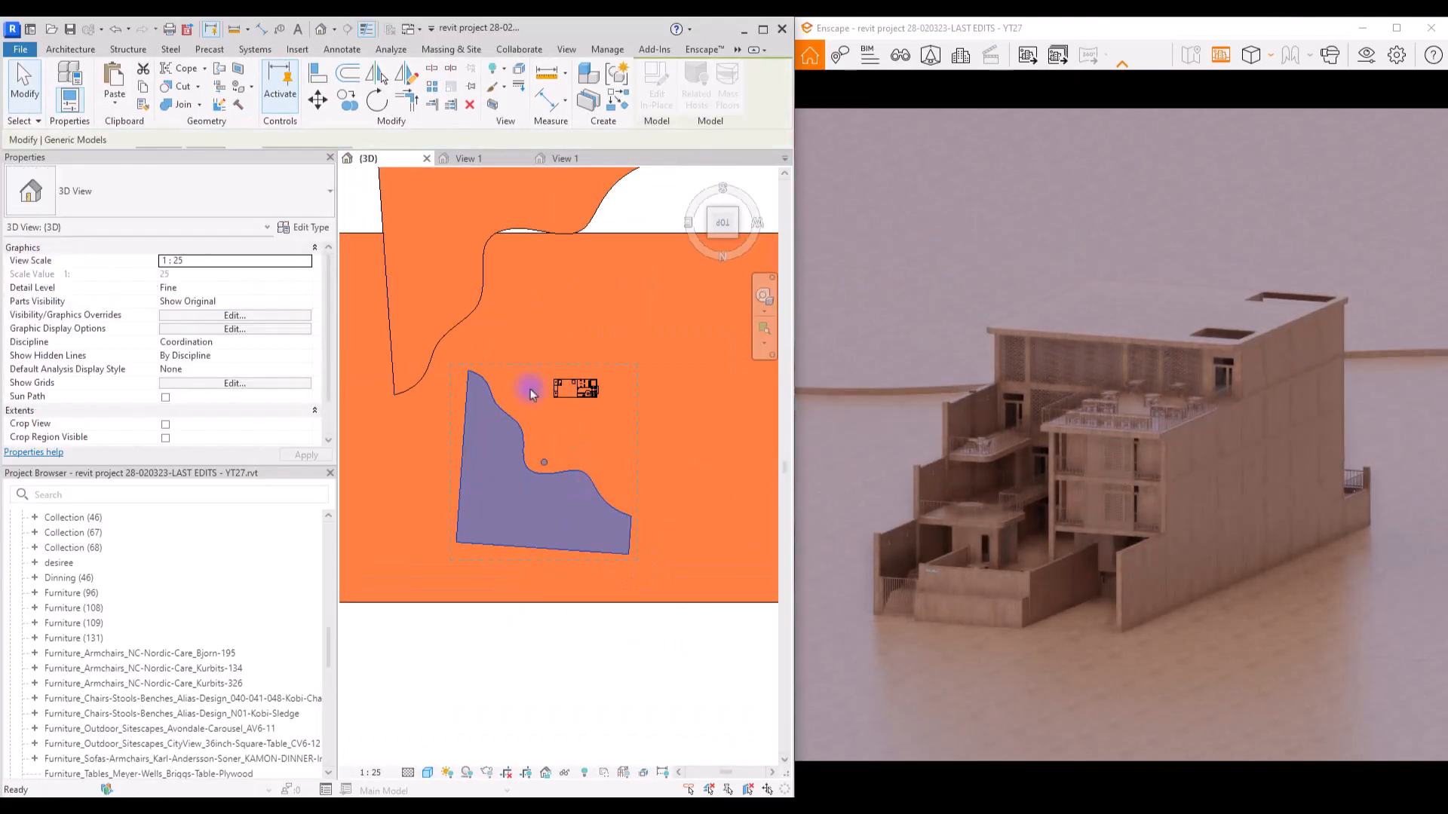
# - Rotate the reduced terrain piece so that its wavy edge faces the building
pyautogui.click(376, 100)
pyautogui.scroll(3, 506, 464)
pyautogui.scroll(-3, 596, 467)
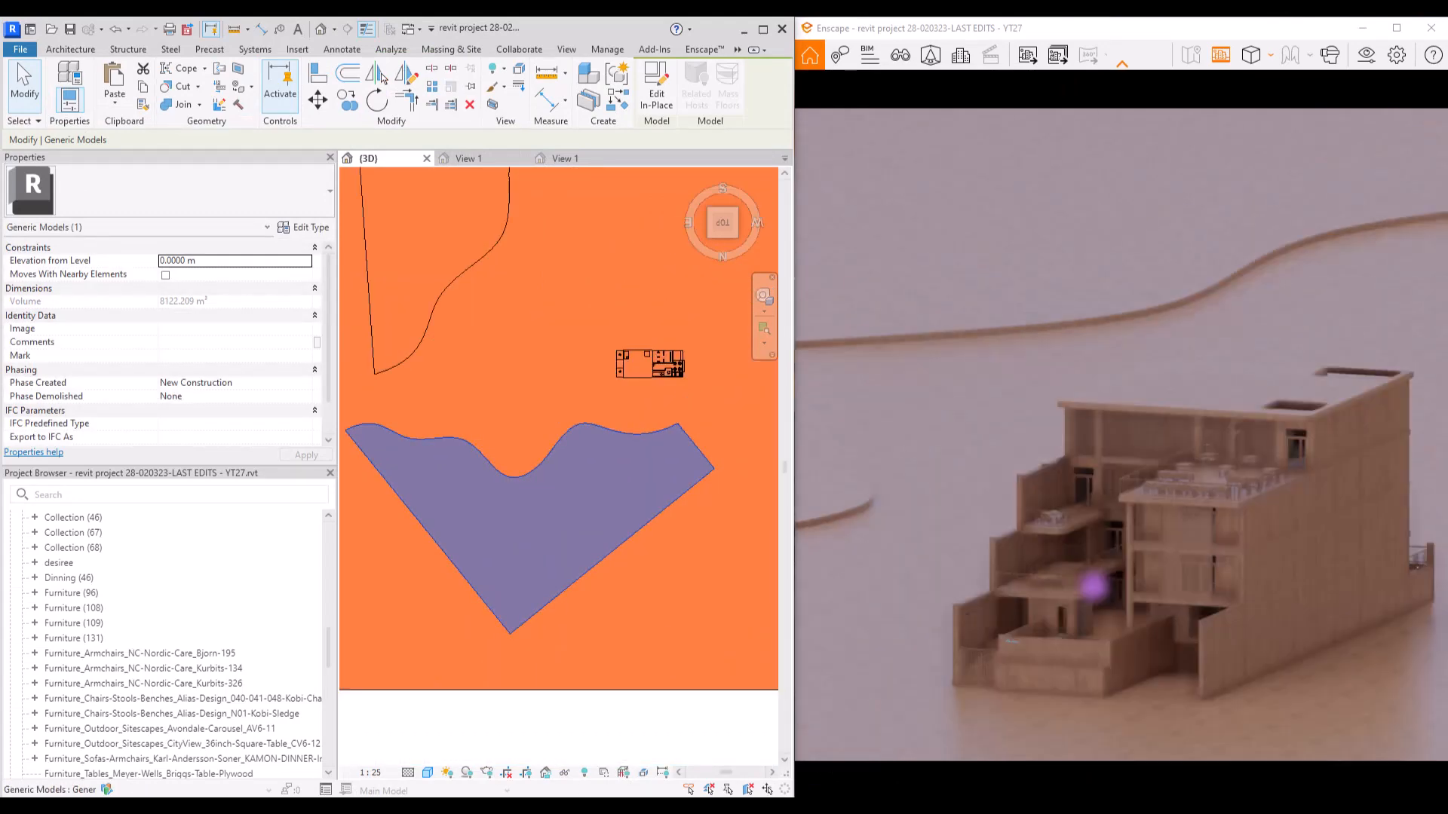
pyautogui.moveTo(590, 429); pyautogui.dragTo(517, 572, button='middle')
pyautogui.scroll(5, 517, 572)
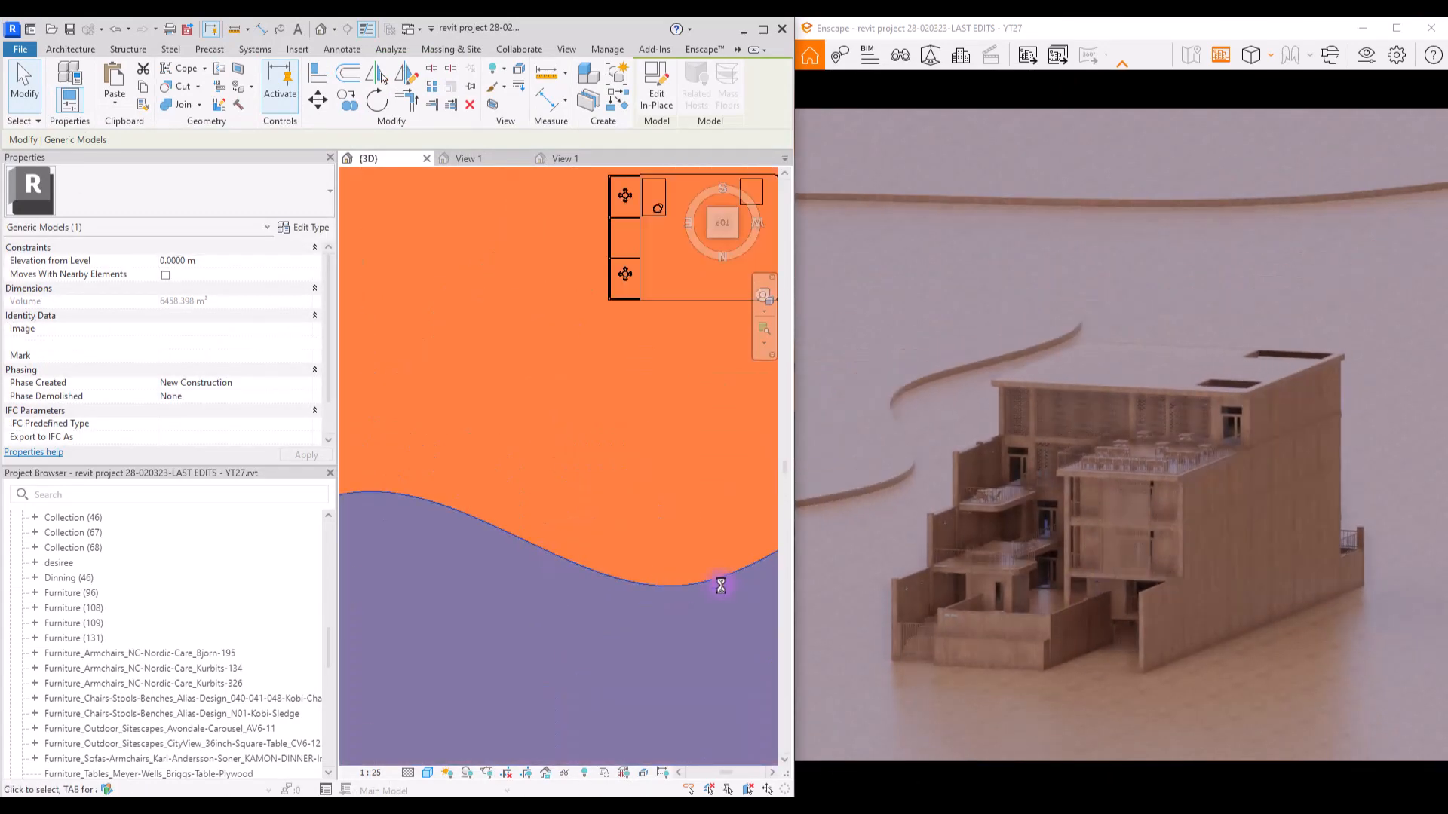
# - Rotate and place further wavy terrain pieces around the building
pyautogui.scroll(-6, 664, 550)
pyautogui.click(376, 101)
pyautogui.scroll(2, 491, 524)
pyautogui.click(559, 572)
pyautogui.click(577, 722)
pyautogui.click(661, 641)
pyautogui.moveTo(679, 558); pyautogui.dragTo(468, 539, button='middle')
pyautogui.moveTo(491, 527); pyautogui.dragTo(445, 505)
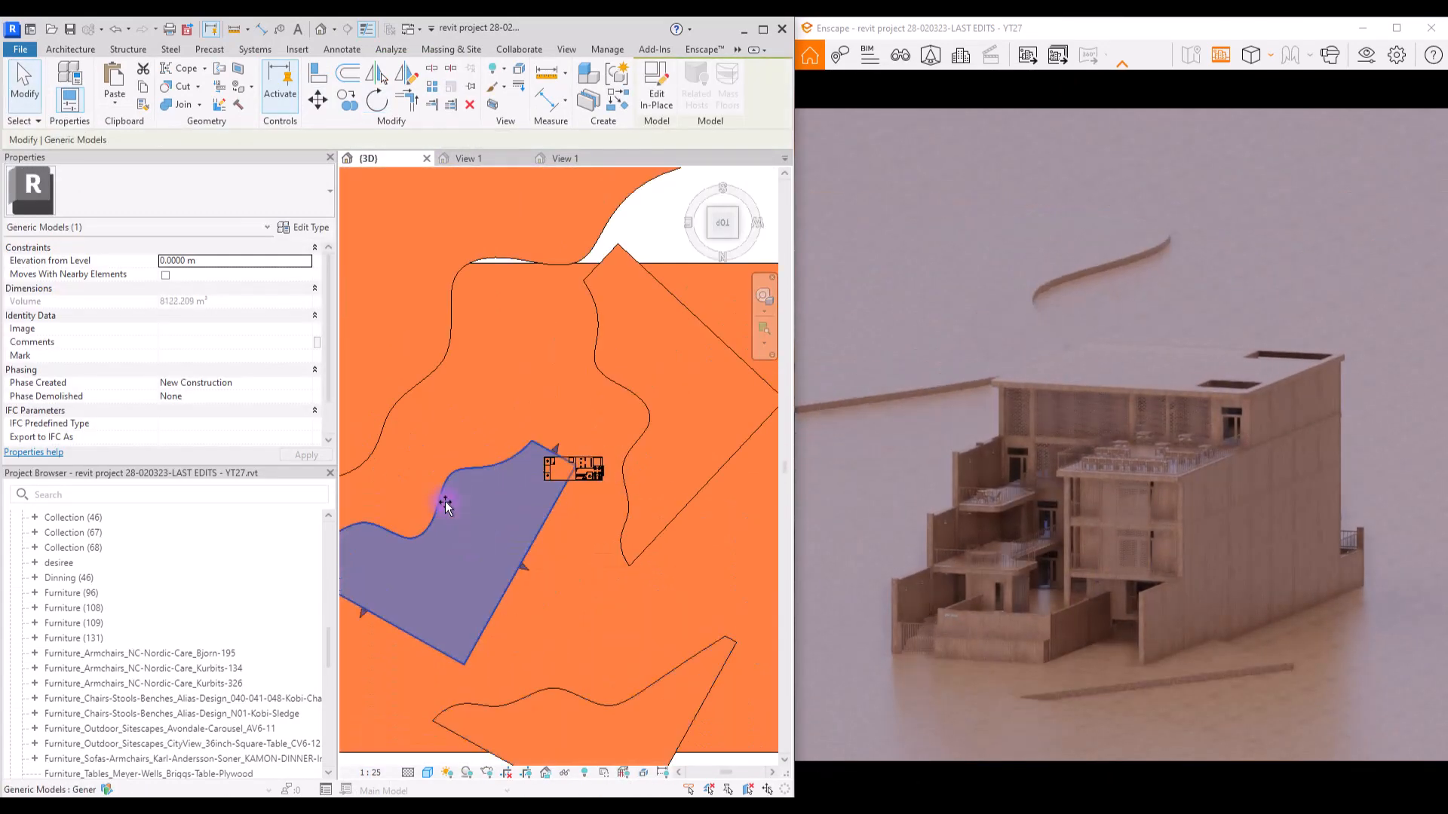
pyautogui.moveTo(445, 505); pyautogui.dragTo(565, 456, button='middle')
# - Rotate the wavy terrain piece near the building and reduce its size with an in-place edit
pyautogui.click(376, 101)
pyautogui.click(456, 140)
pyautogui.scroll(3, 550, 518)
pyautogui.scroll(-2, 555, 482)
pyautogui.click(656, 86)
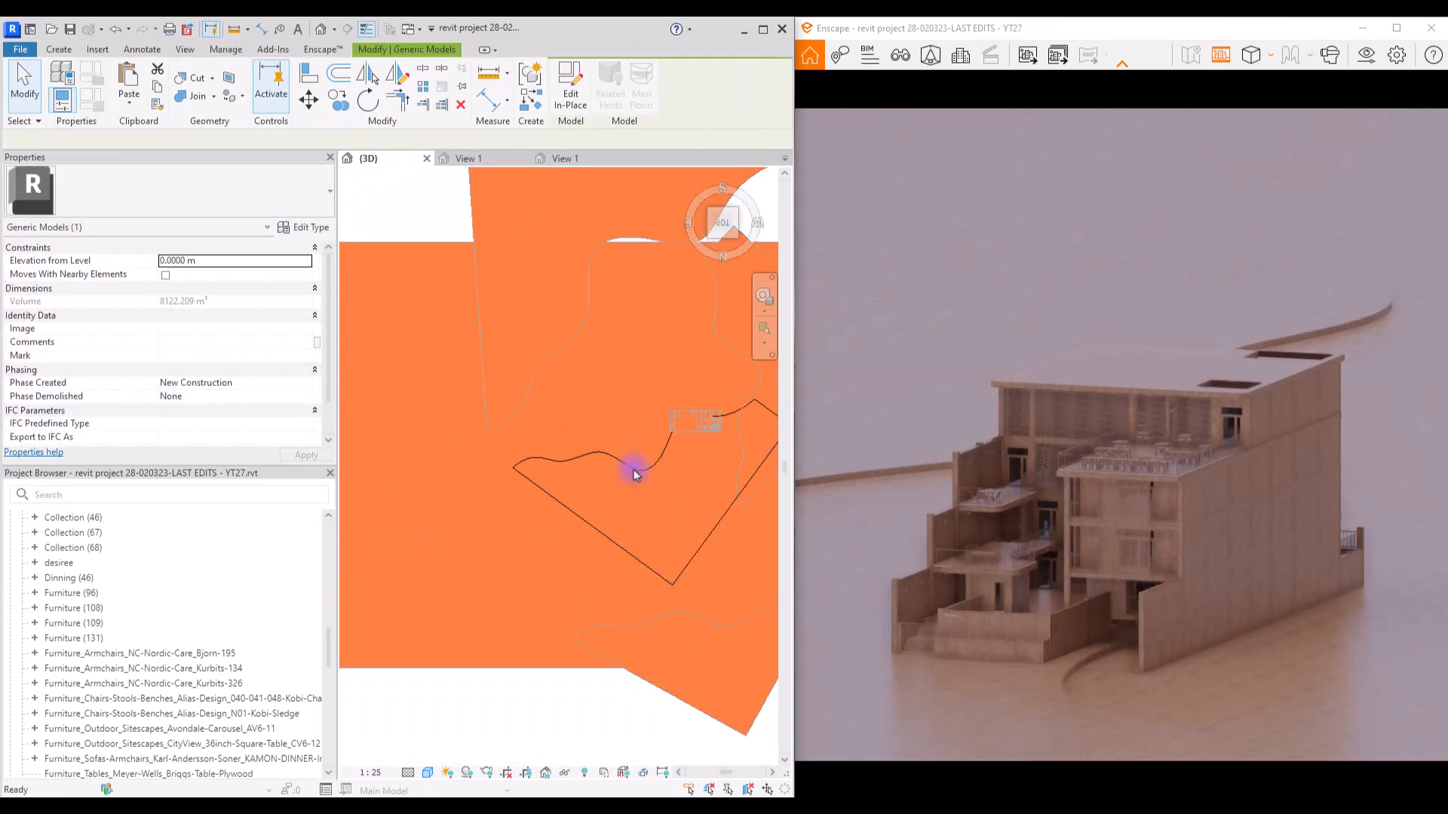
pyautogui.click(637, 472)
pyautogui.scroll(-4, 536, 430)
pyautogui.click(736, 90)
# - Reposition the small wavy terrain piece away from the building and edit its shape in place
pyautogui.scroll(5, 576, 437)
pyautogui.scroll(-5, 613, 477)
pyautogui.moveTo(608, 513); pyautogui.dragTo(590, 504)
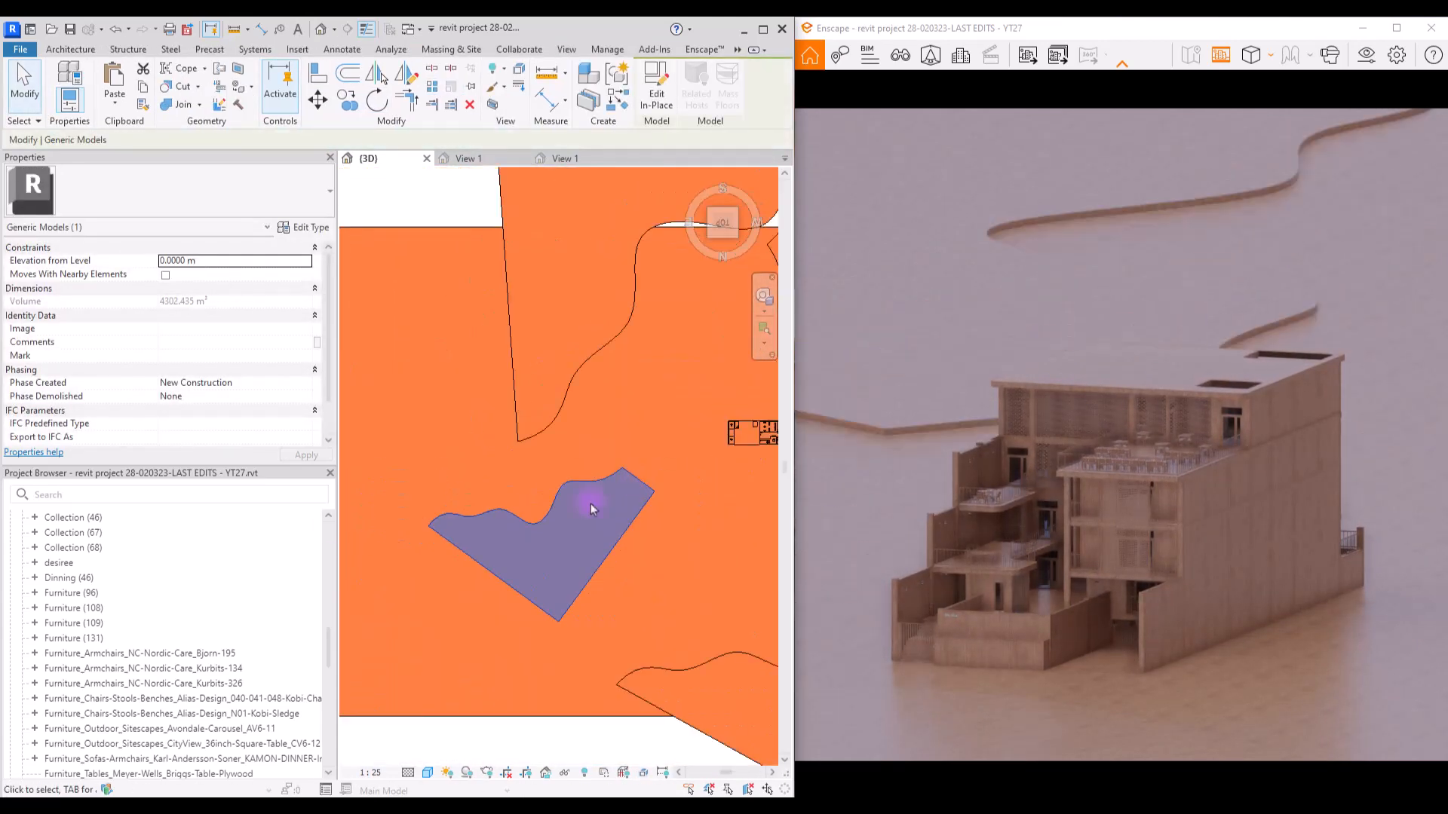
pyautogui.click(656, 87)
pyautogui.doubleClick(591, 503)
pyautogui.click(546, 100)
pyautogui.click(736, 90)
# - Move the large wavy terrain piece so that its curved edge runs along the far side of the building
pyautogui.moveTo(724, 392); pyautogui.dragTo(490, 498, button='middle')
pyautogui.click(592, 494)
pyautogui.scroll(6, 592, 494)
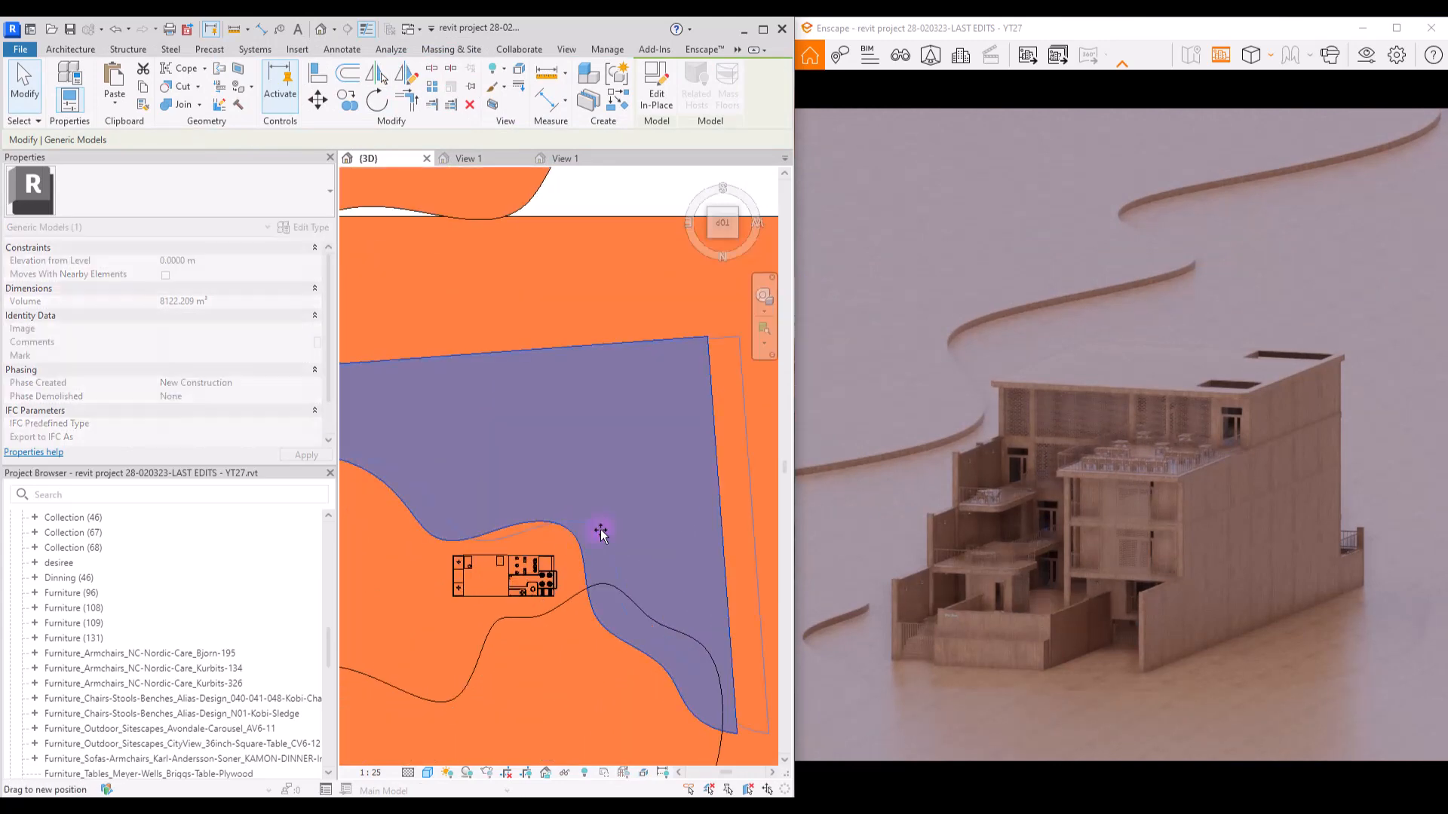
pyautogui.press('Escape')
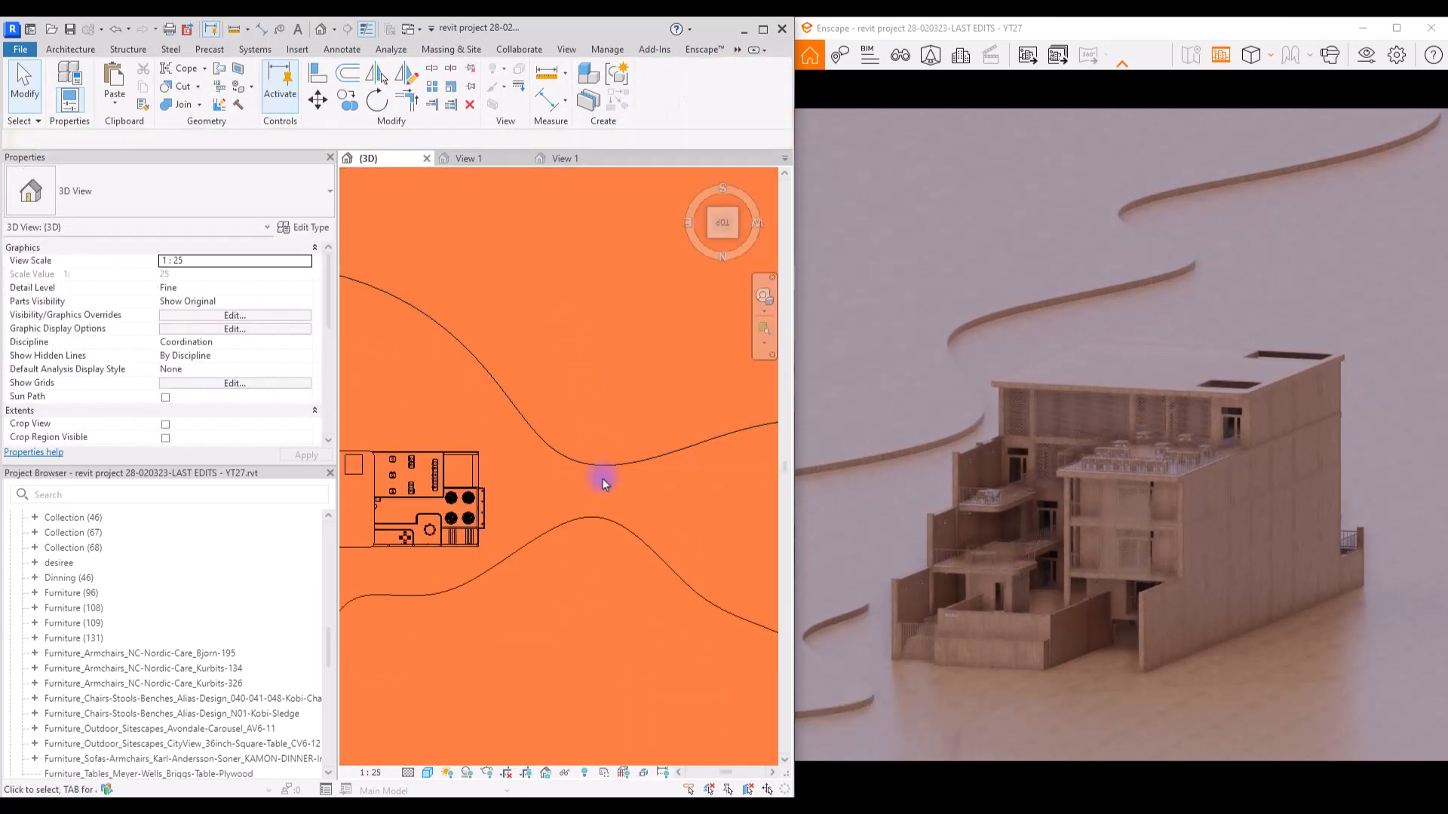
# - Delete the large terrain piece extending past the base, and select the triangular piece overhanging its opposite edge
pyautogui.scroll(-8, 603, 487)
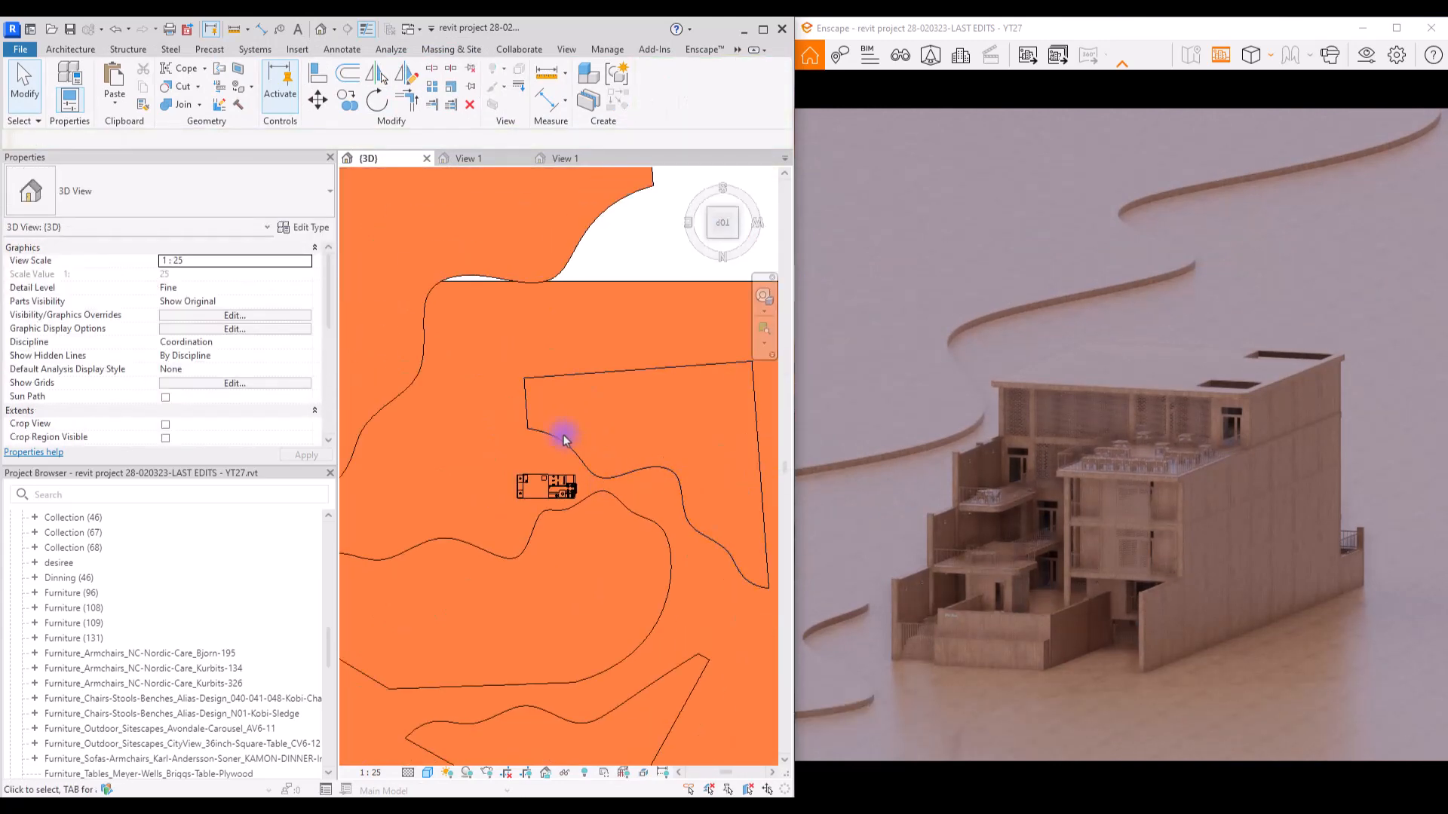
pyautogui.click(582, 336)
pyautogui.press('Delete')
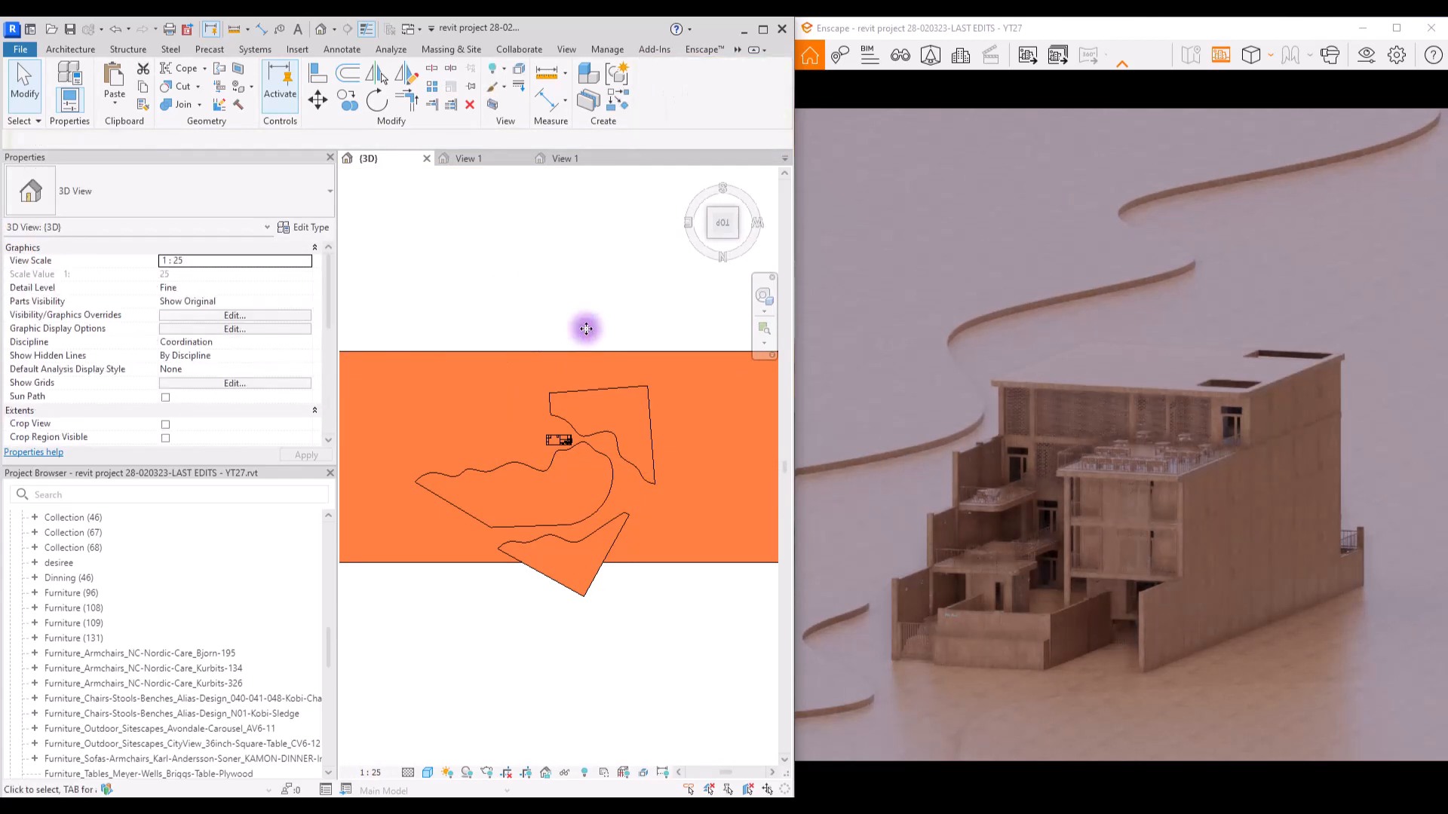
pyautogui.click(581, 594)
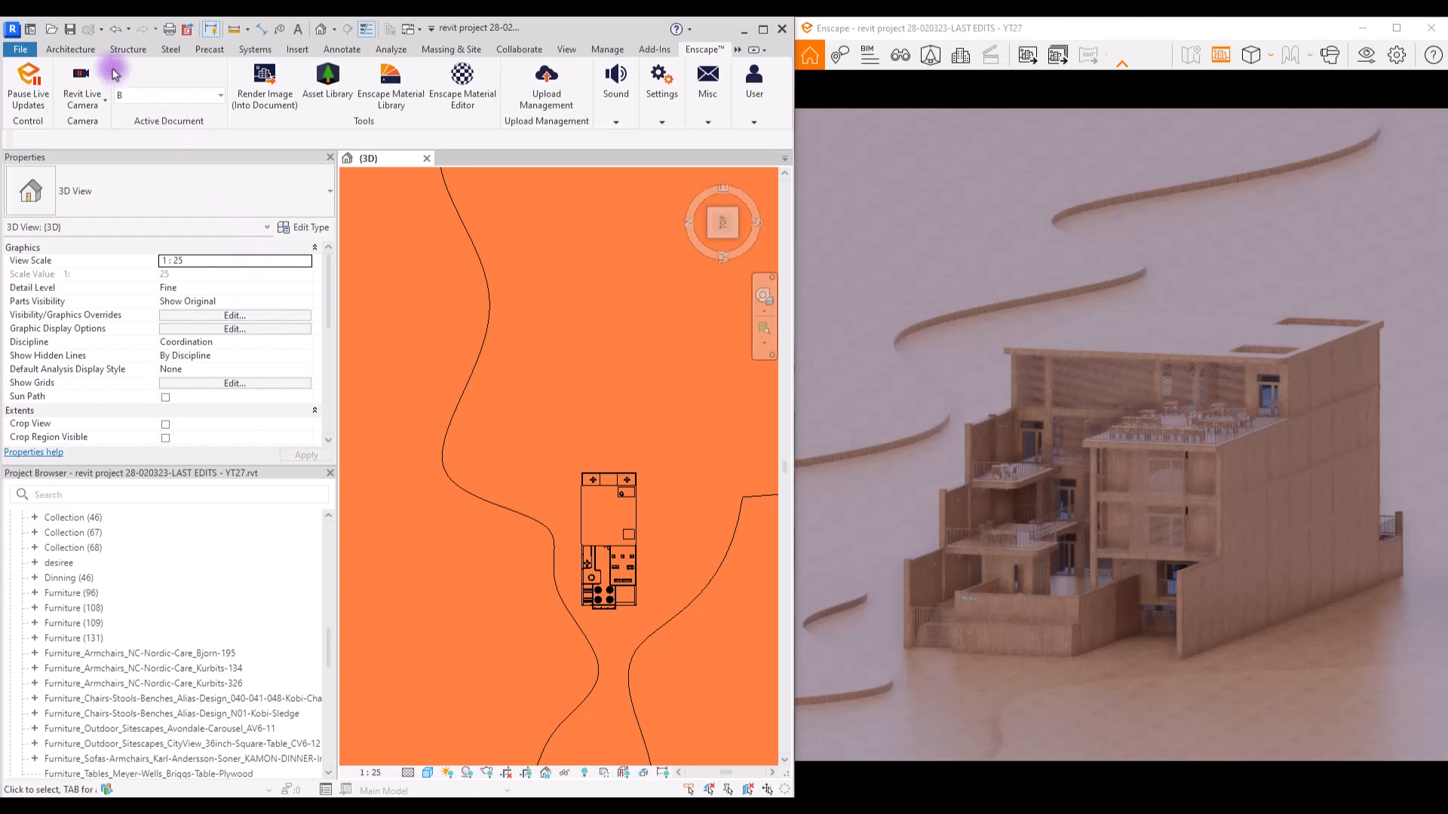
pyautogui.click(71, 50)
pyautogui.scroll(-4, 589, 536)
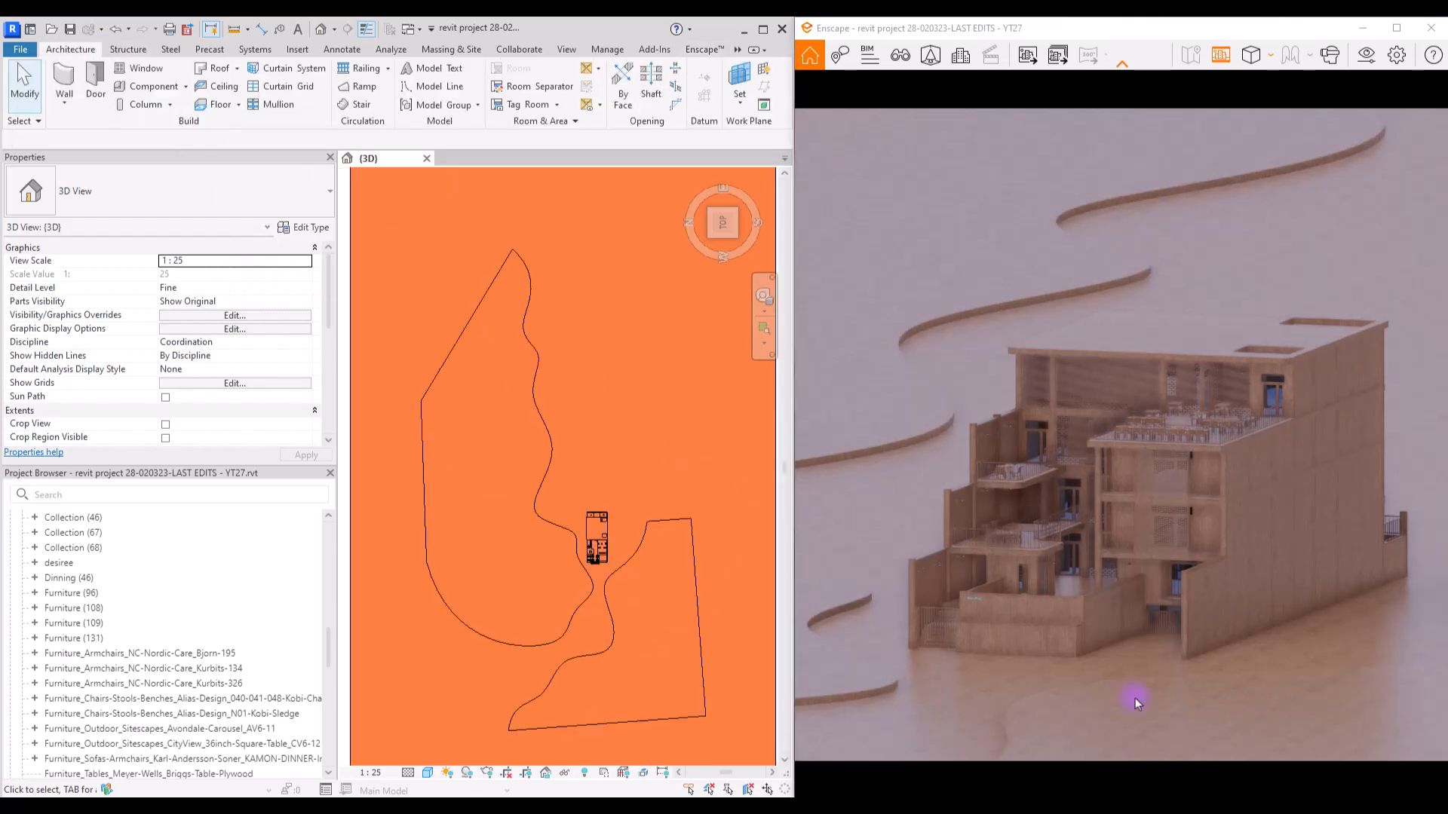
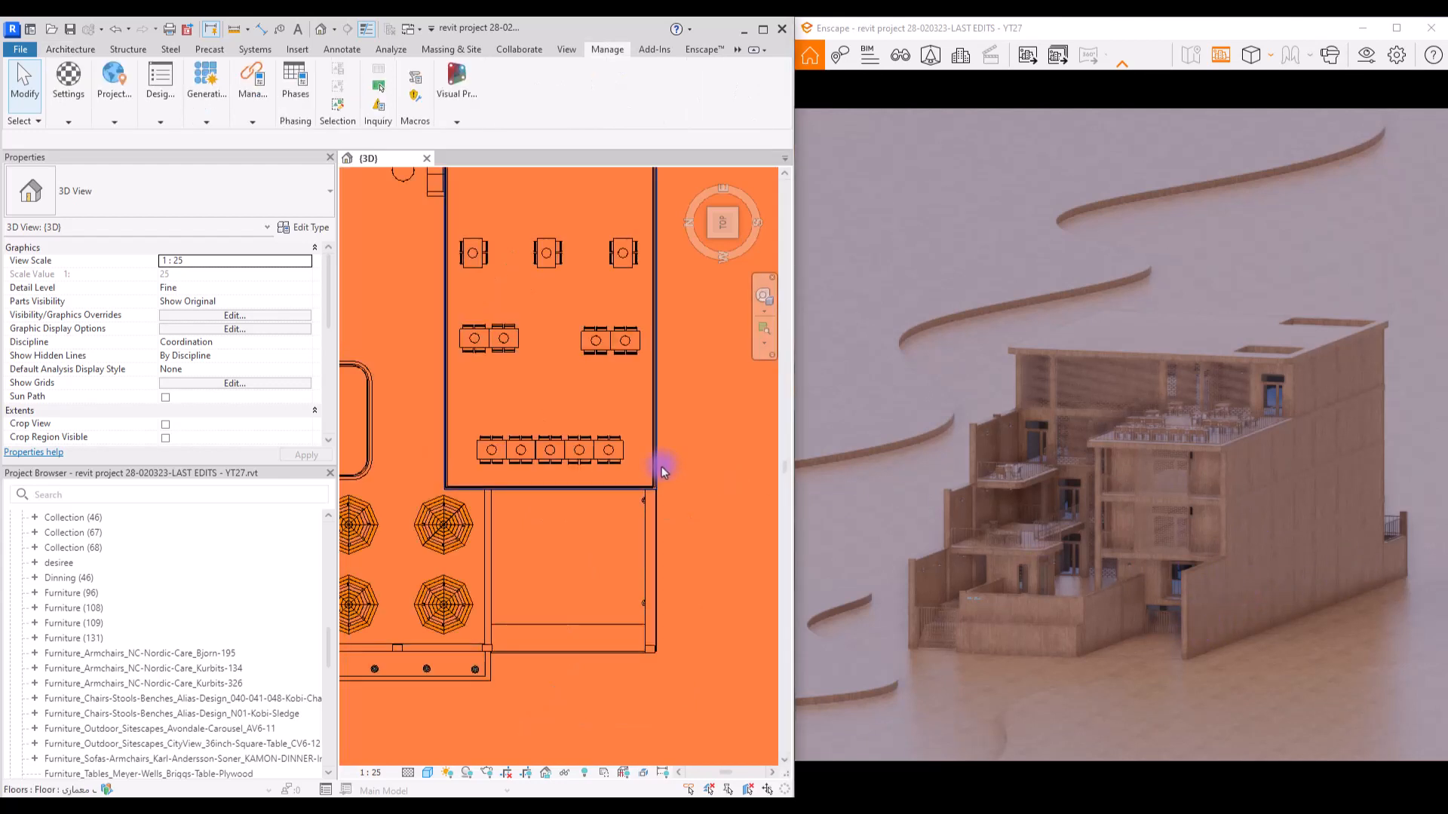
# - Create a new material named "01 wooden wall" from the structure layer of the low end wall's type
pyautogui.keyDown('shift'); pyautogui.moveTo(662, 478); pyautogui.dragTo(378, 705, button='middle'); pyautogui.keyUp('shift')
pyautogui.click(465, 436)
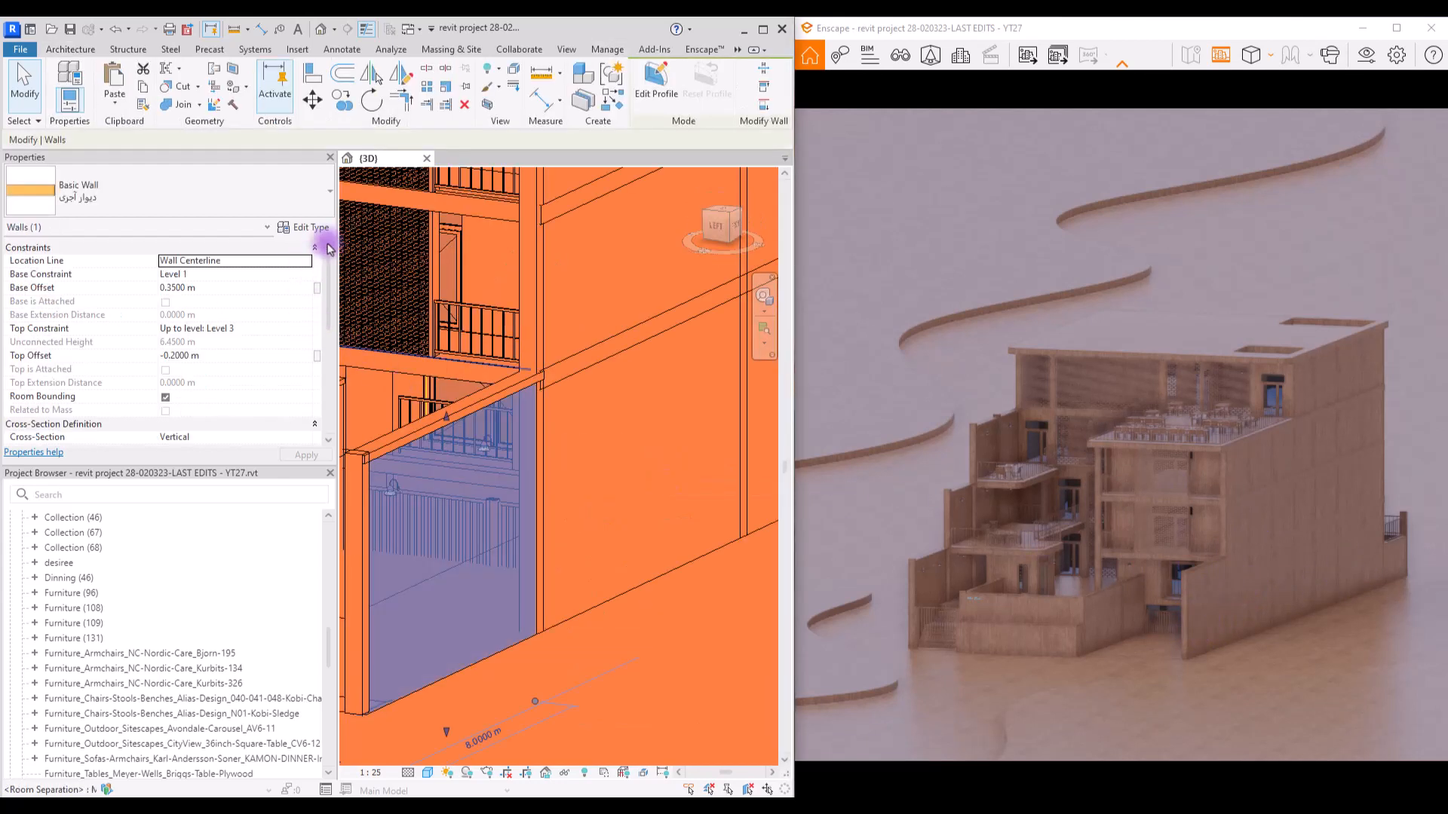
pyautogui.click(309, 227)
pyautogui.click(397, 229)
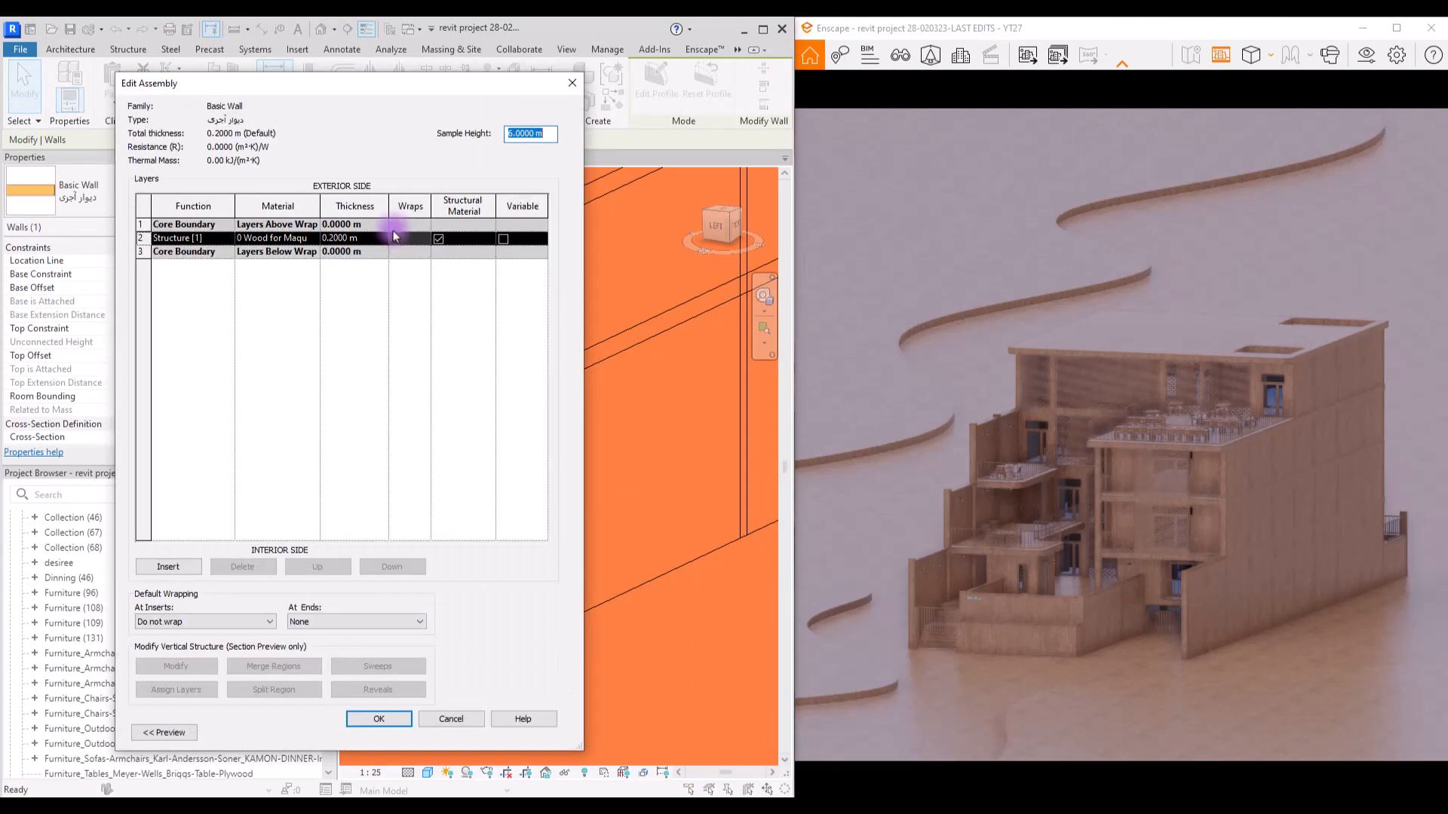
pyautogui.click(315, 237)
pyautogui.click(317, 237)
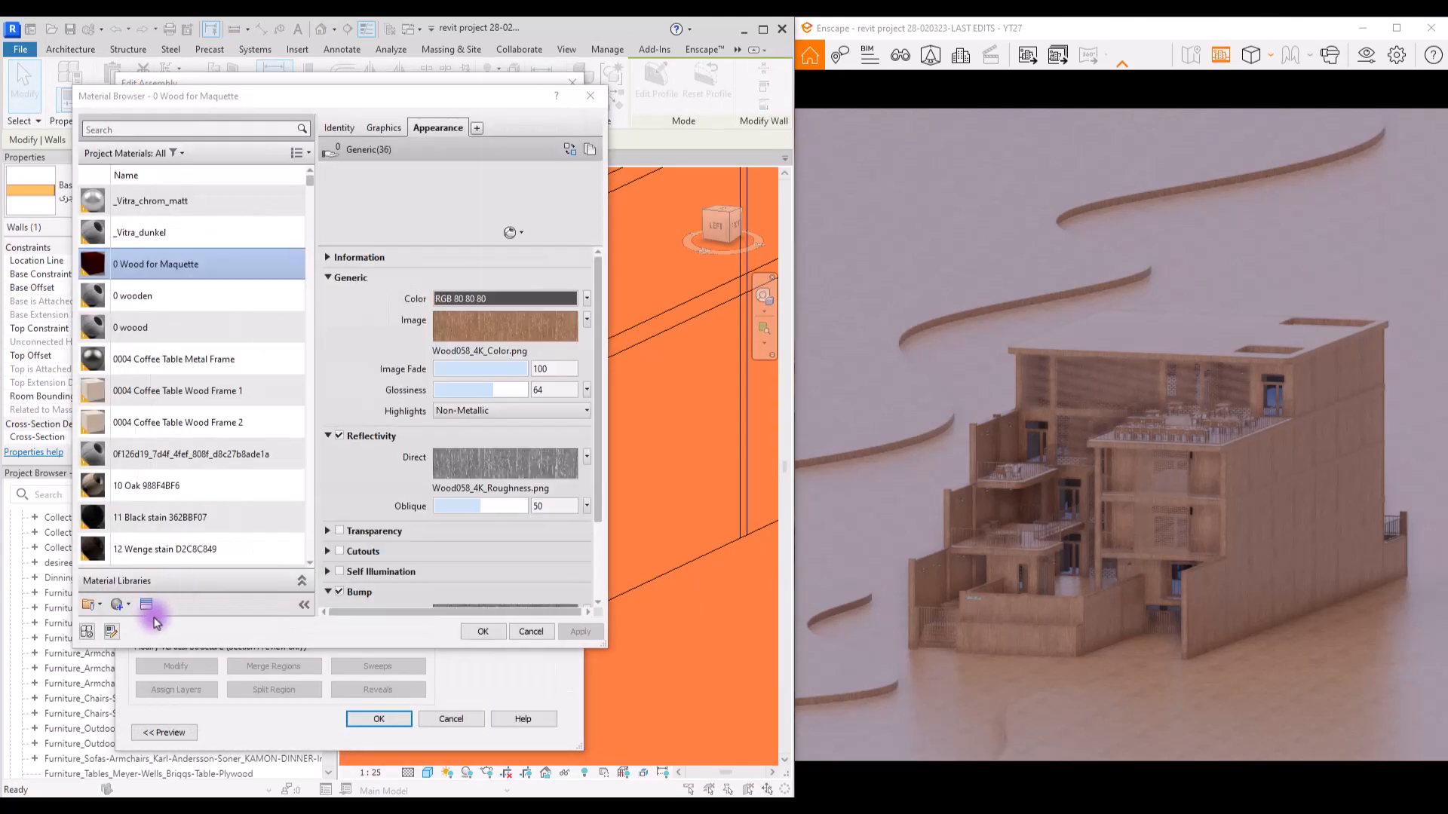
pyautogui.click(124, 604)
pyautogui.click(141, 622)
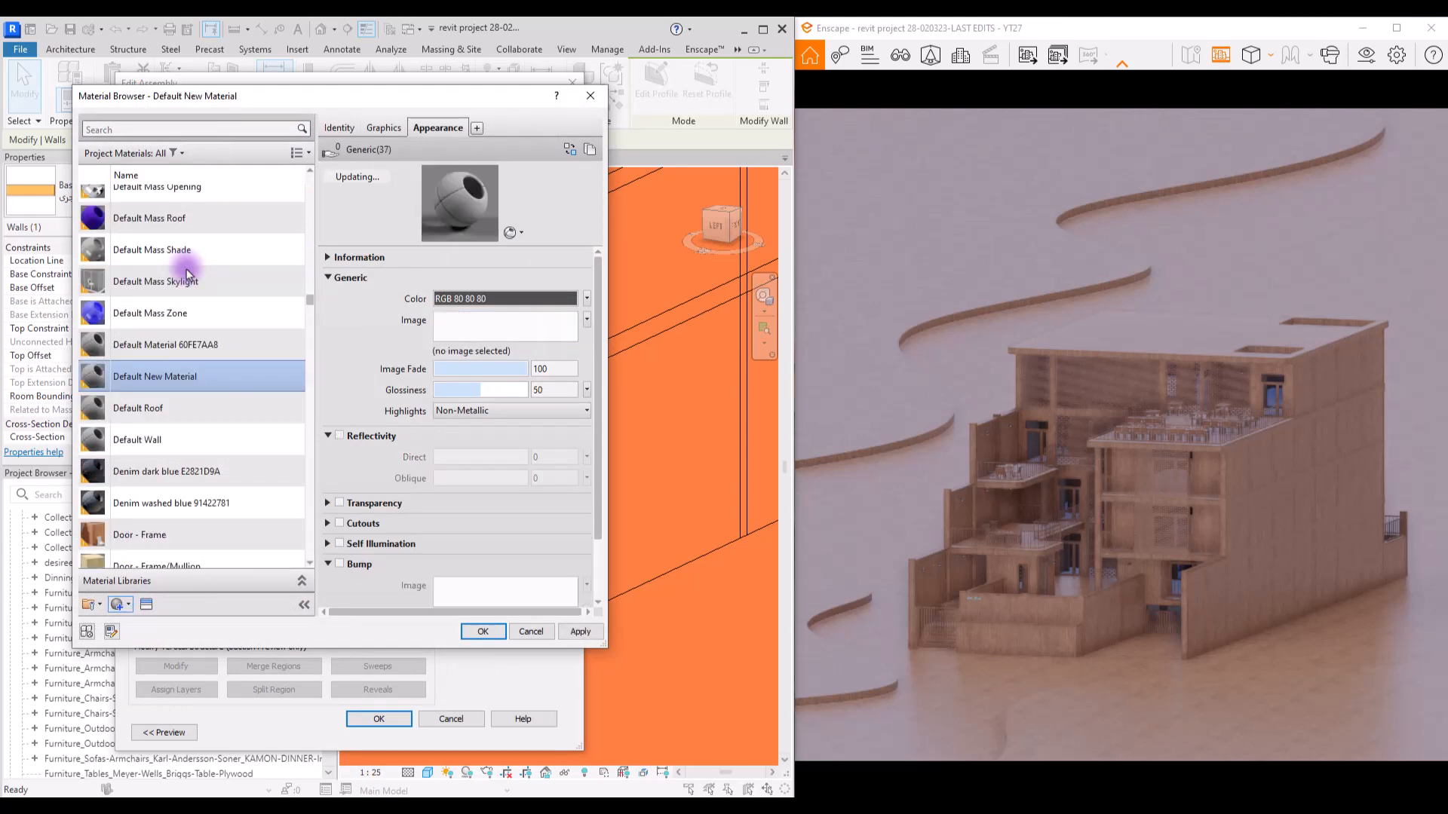
pyautogui.write('01 wooden wall')
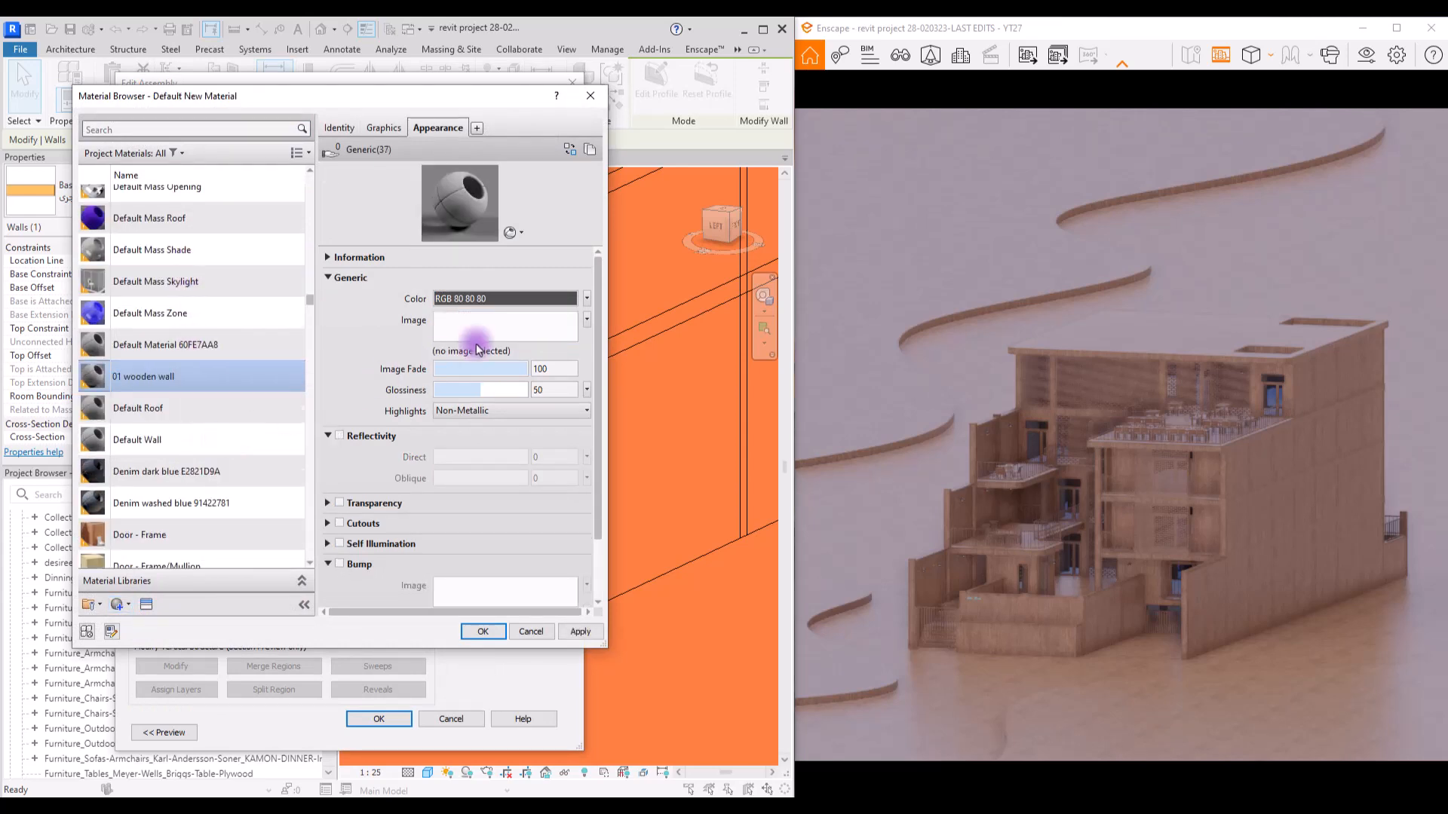
# - Assign Wood058_4K_Color.png as the material's image, with a 90° rotation and a 5 m sample size
pyautogui.click(476, 344)
pyautogui.doubleClick(217, 159)
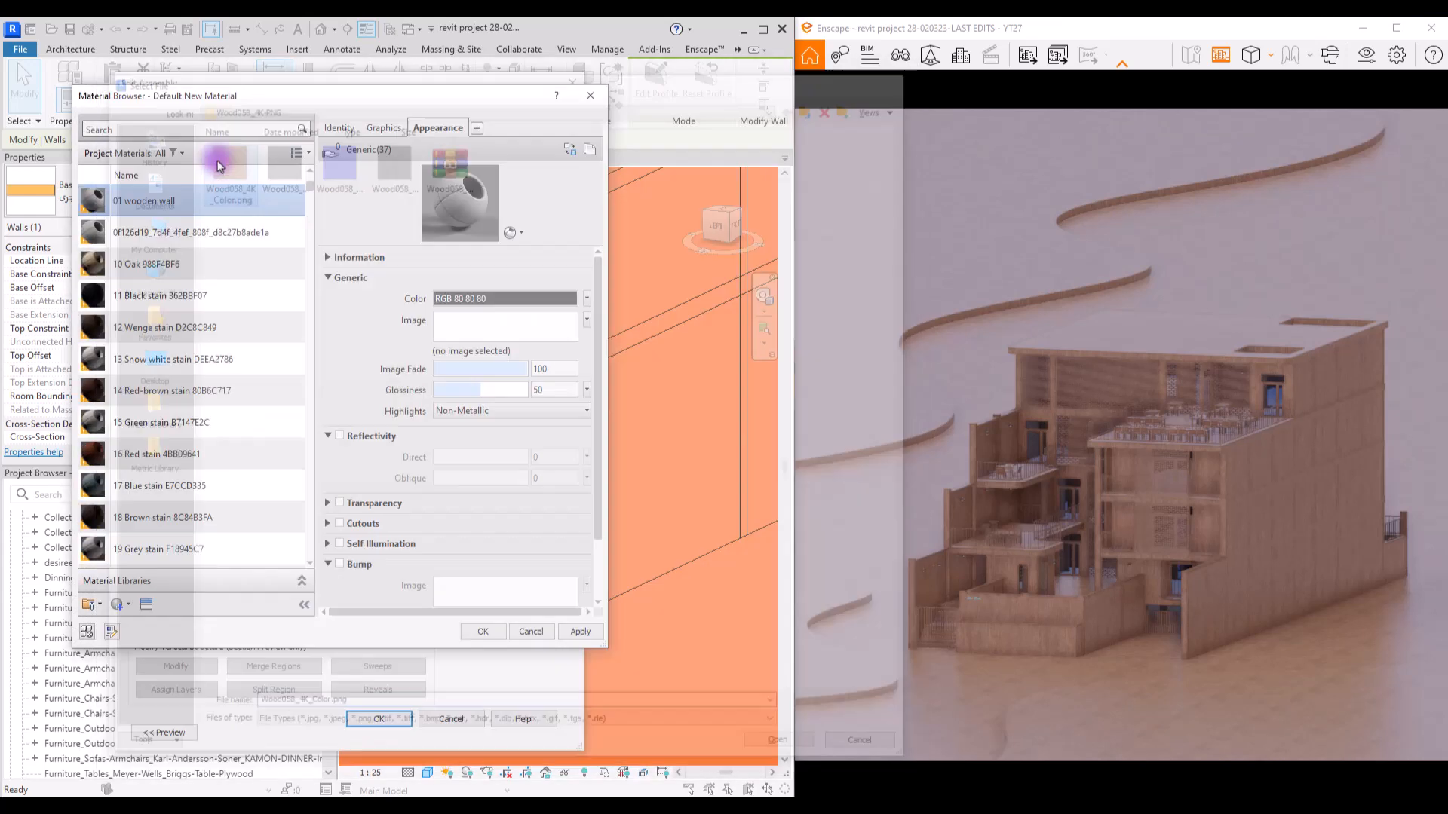
pyautogui.click(484, 331)
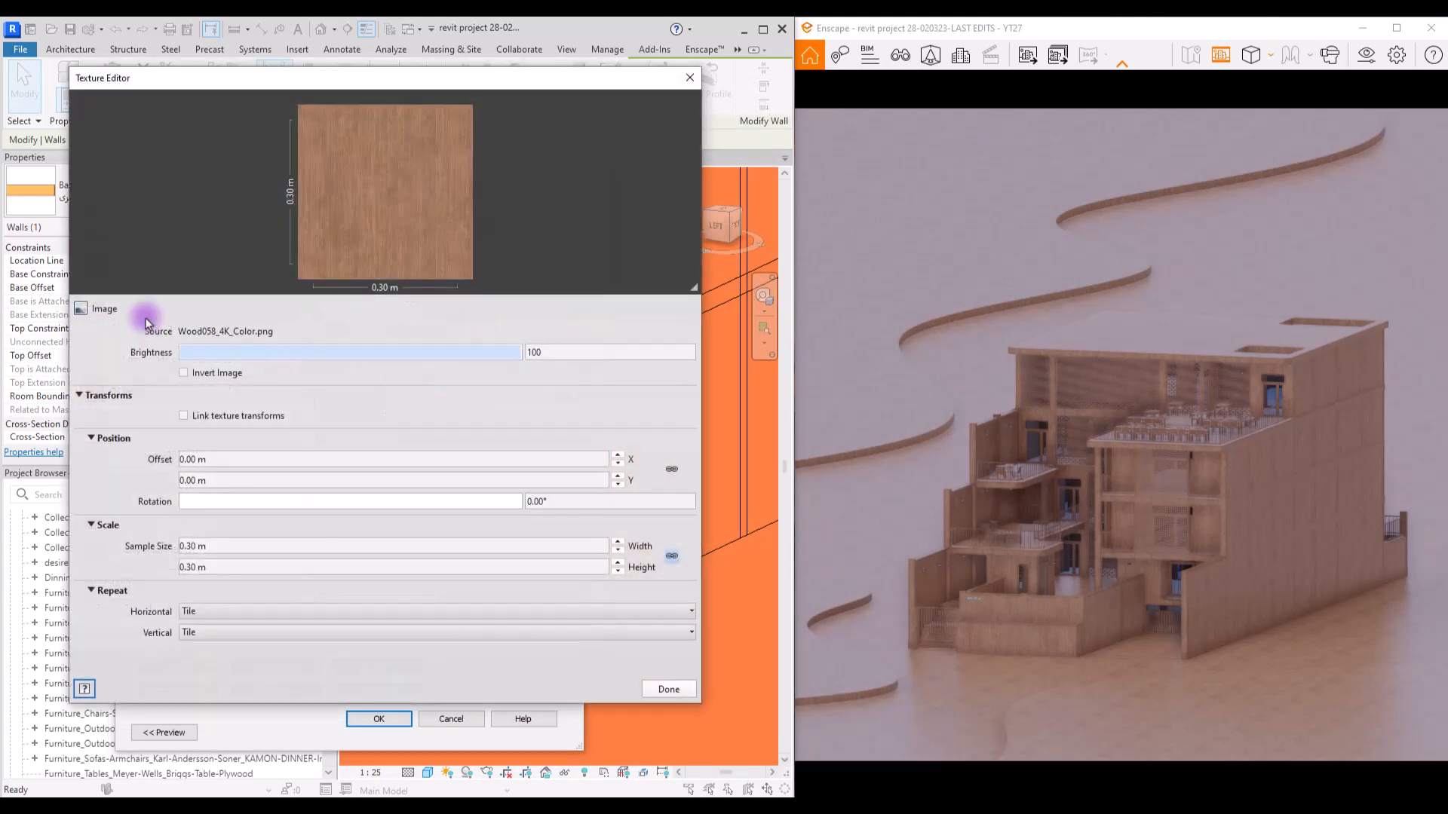
pyautogui.click(573, 498)
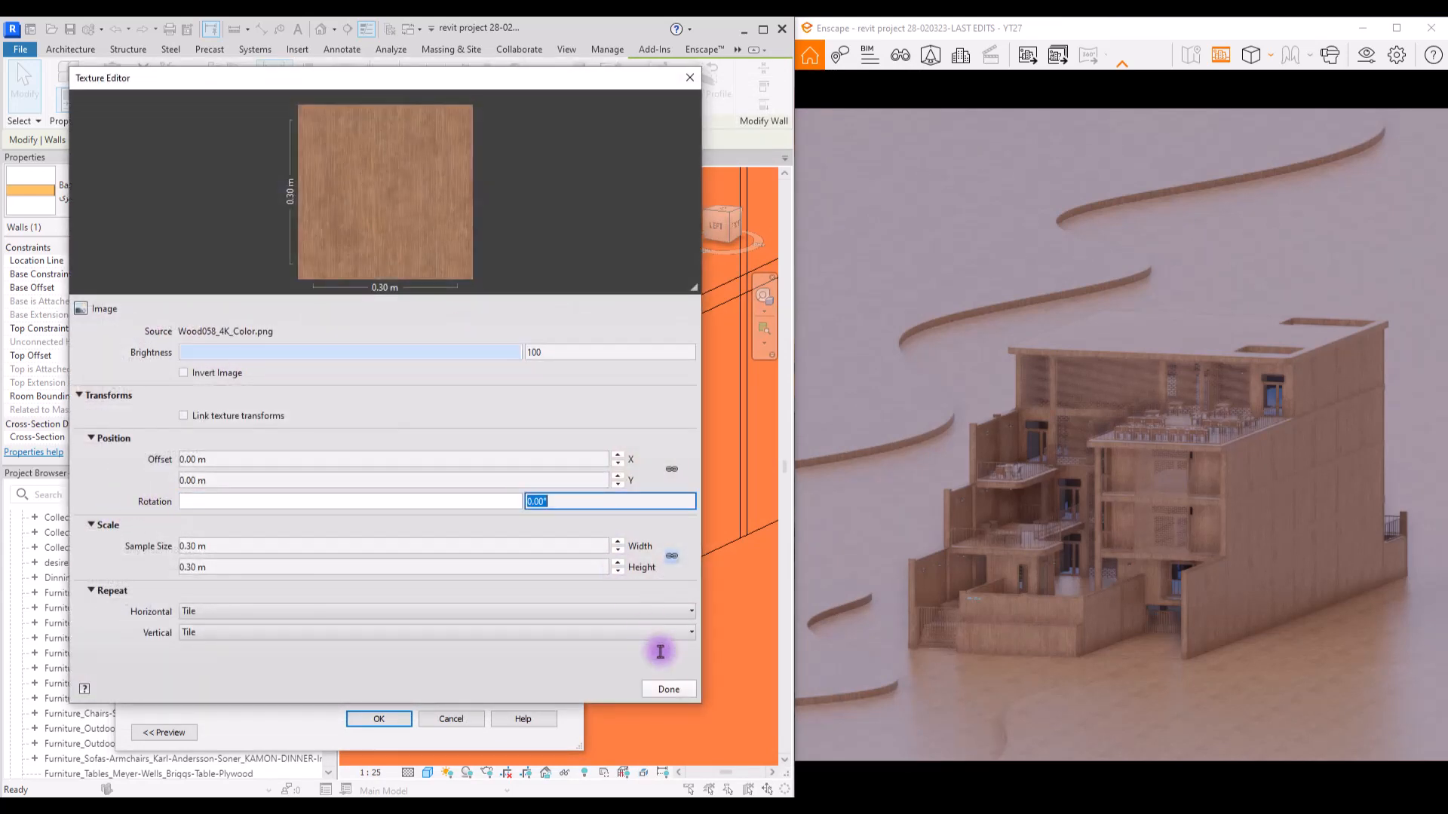
pyautogui.write('90')
pyautogui.press('Tab')
pyautogui.write('5')
pyautogui.press('Tab')
pyautogui.click(680, 693)
# - Enable reflectivity on 01 wooden wall and use Wood058_4K_Roughness.png as its direct map, rotated 90° with a 5 m sample size
pyautogui.click(339, 436)
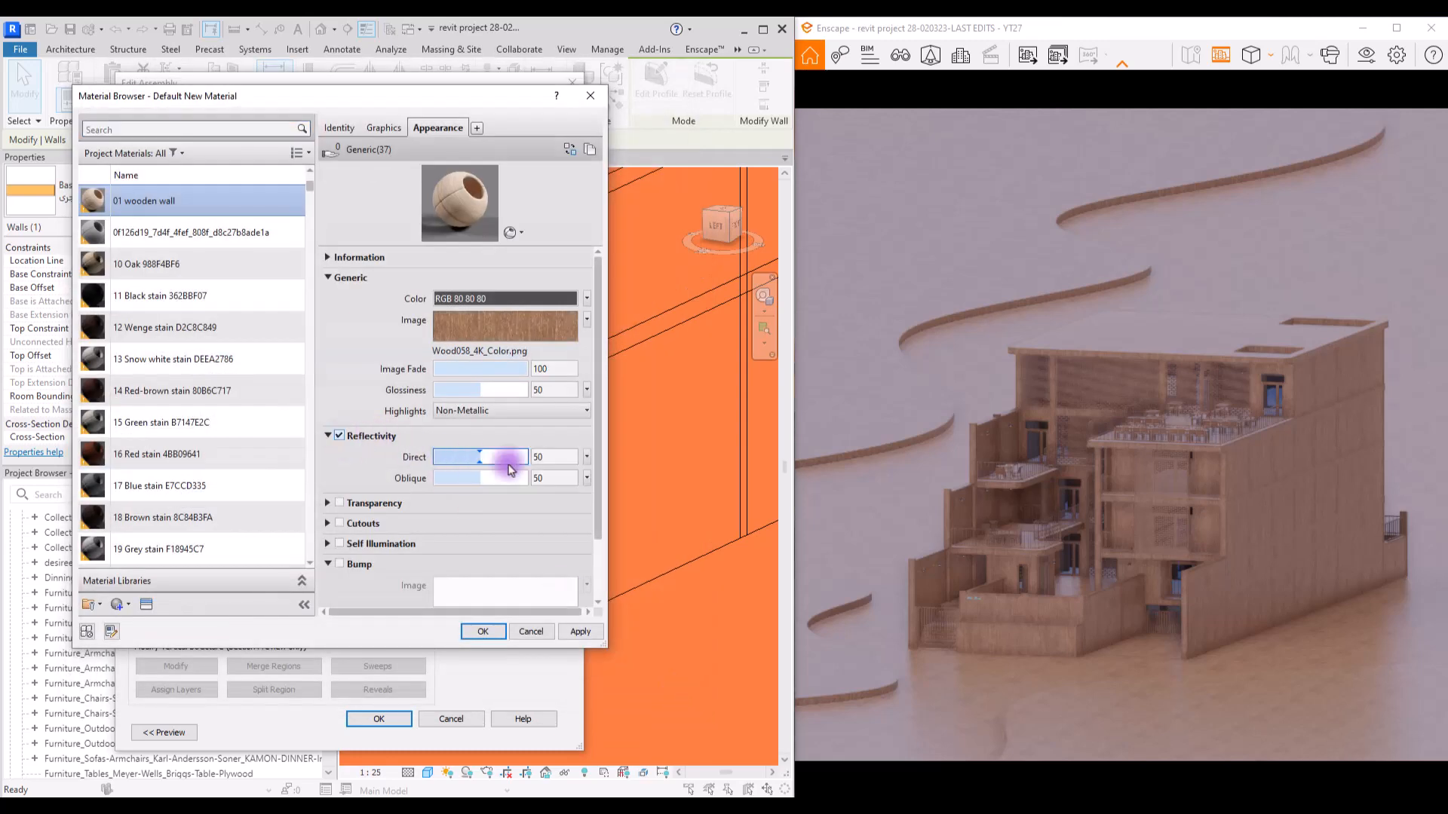
pyautogui.click(586, 457)
pyautogui.click(586, 457)
pyautogui.doubleClick(391, 159)
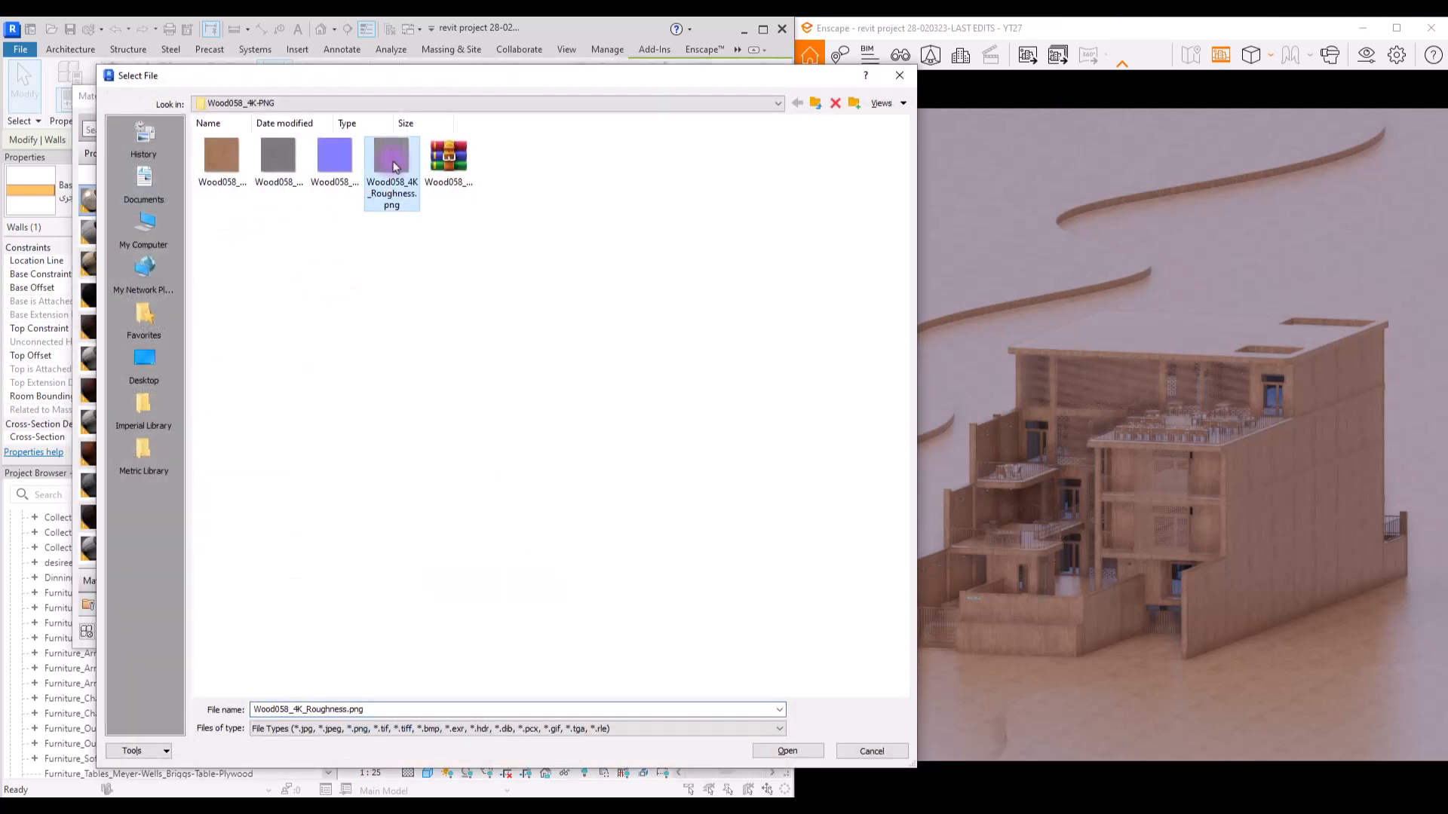
pyautogui.click(615, 500)
pyautogui.write('90')
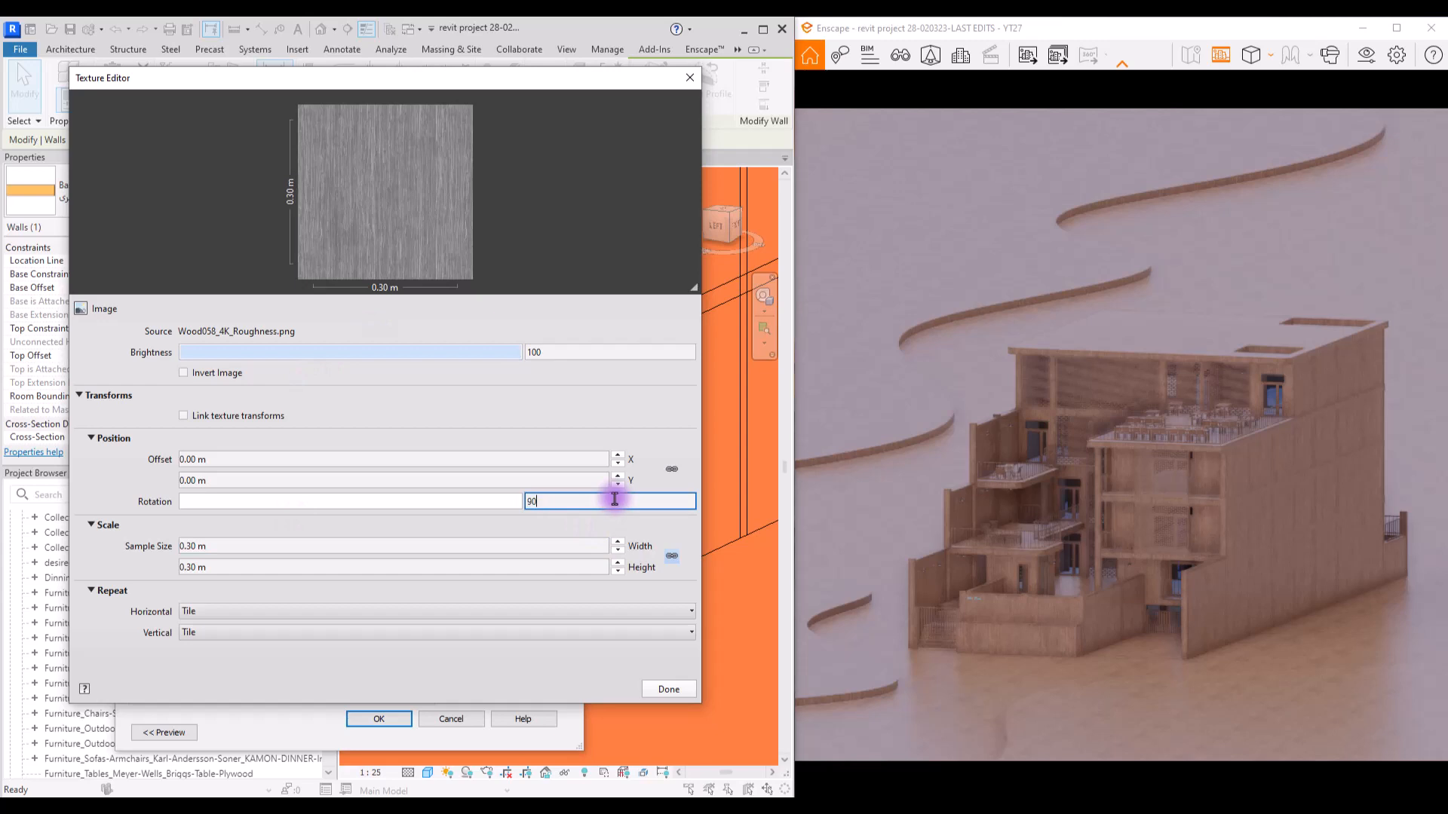
pyautogui.click(190, 548)
pyautogui.write('5.')
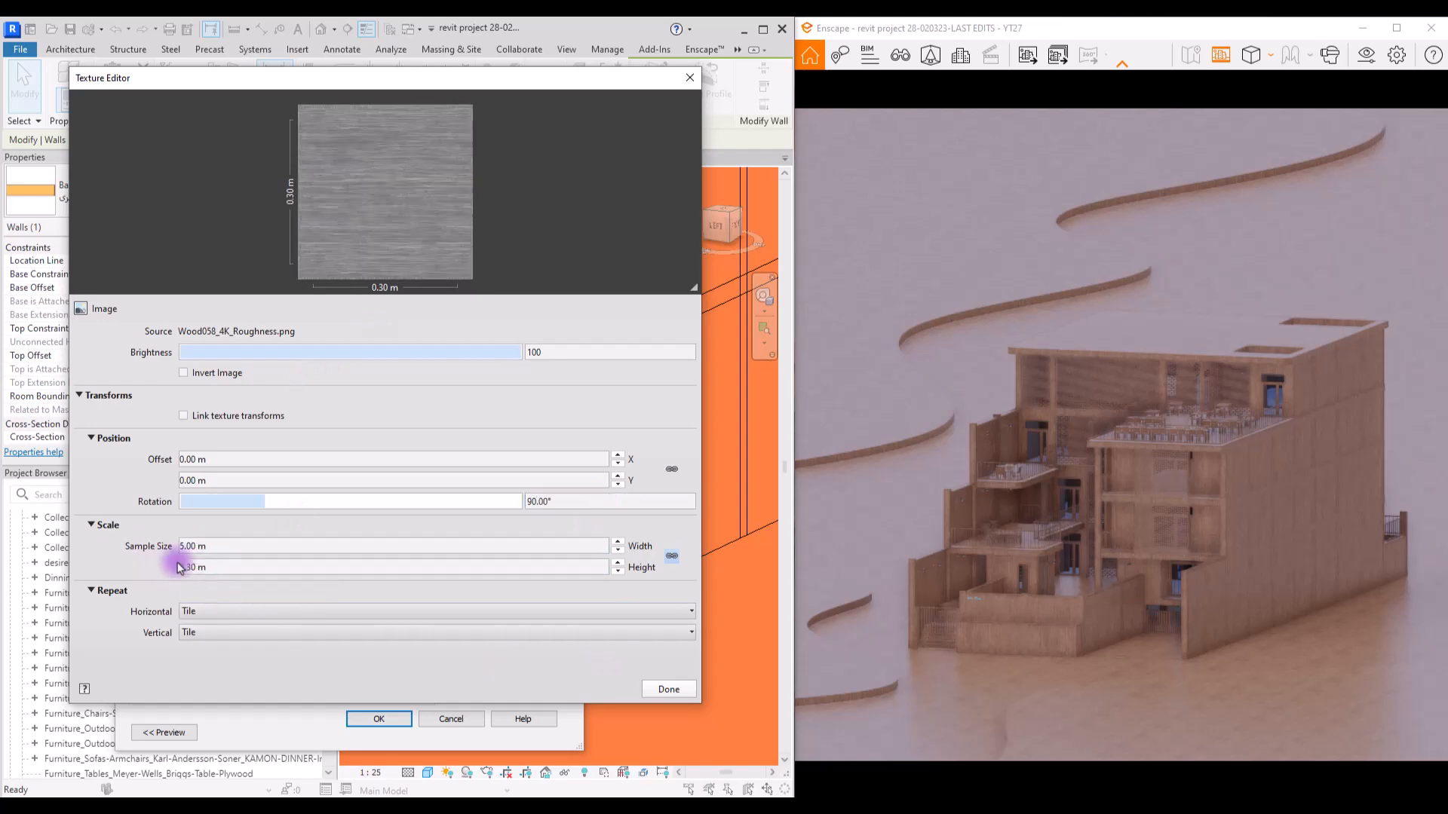
pyautogui.click(669, 689)
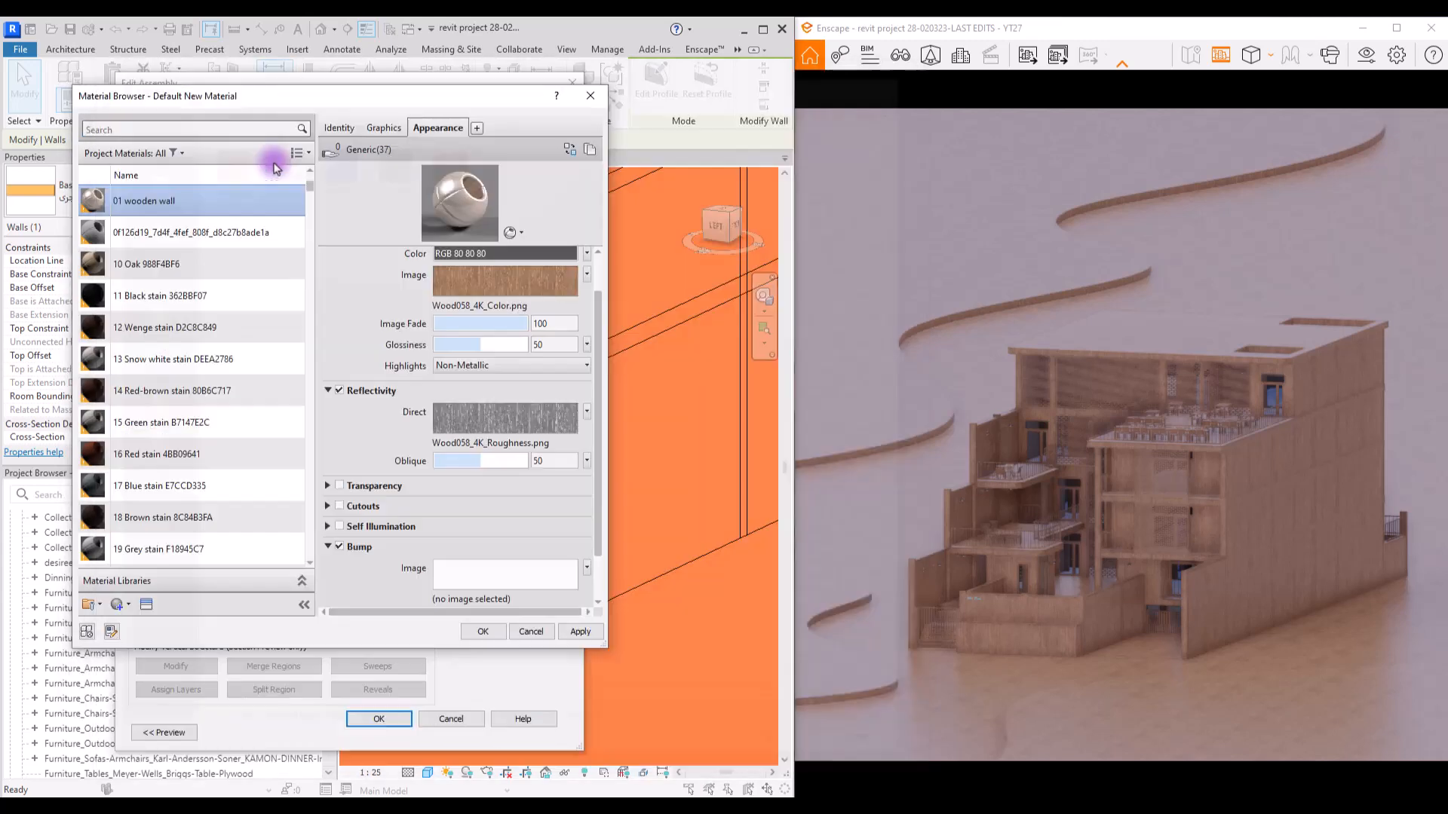
# - Set up Wood058_4K_Displacement.png as the material's bump image, with a 90° rotation and a 5 m by 5 m sample size
pyautogui.click(584, 500)
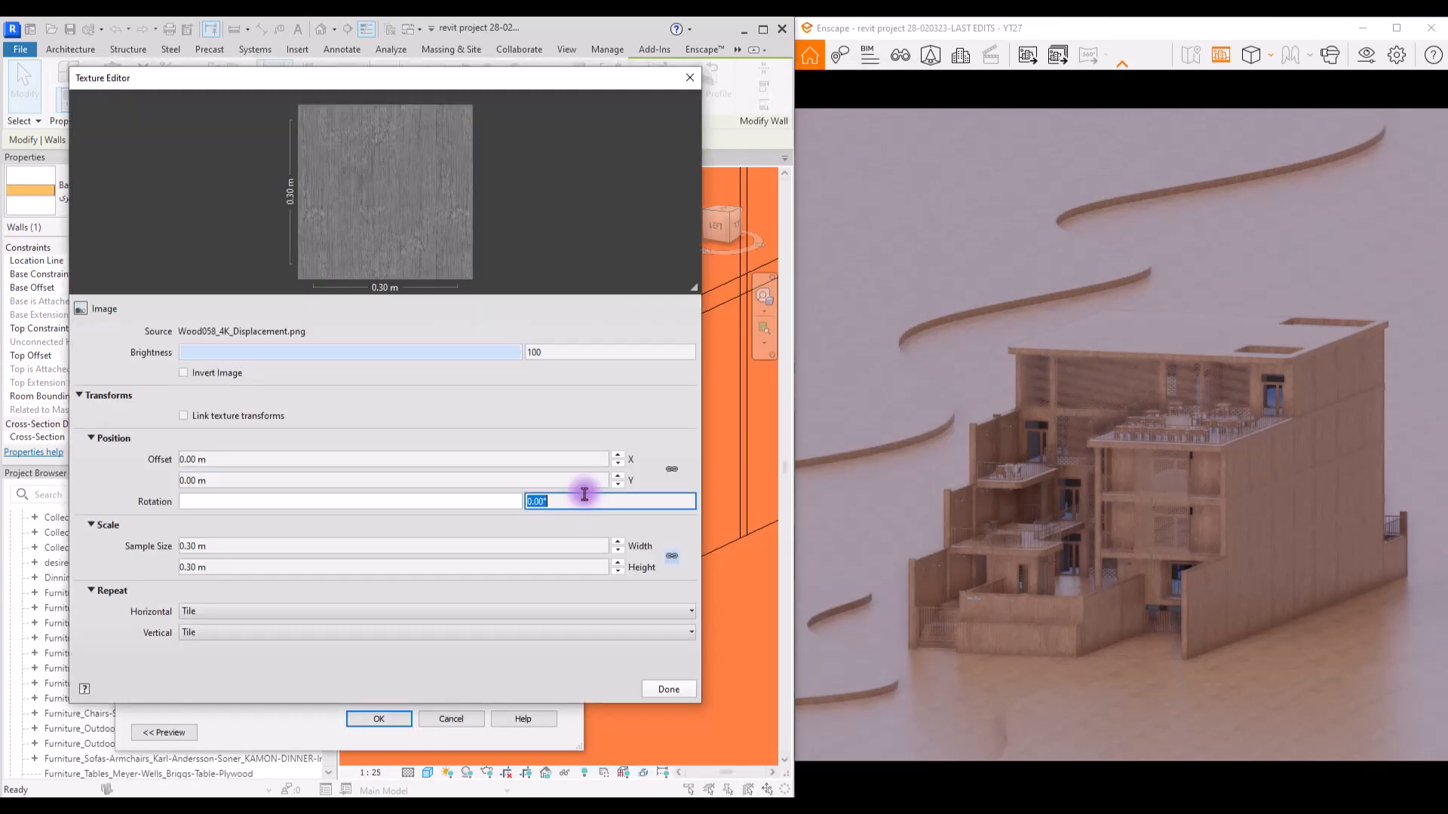
pyautogui.write('90')
pyautogui.click(229, 543)
pyautogui.write('5')
pyautogui.click(229, 570)
pyautogui.write('5')
pyautogui.click(670, 686)
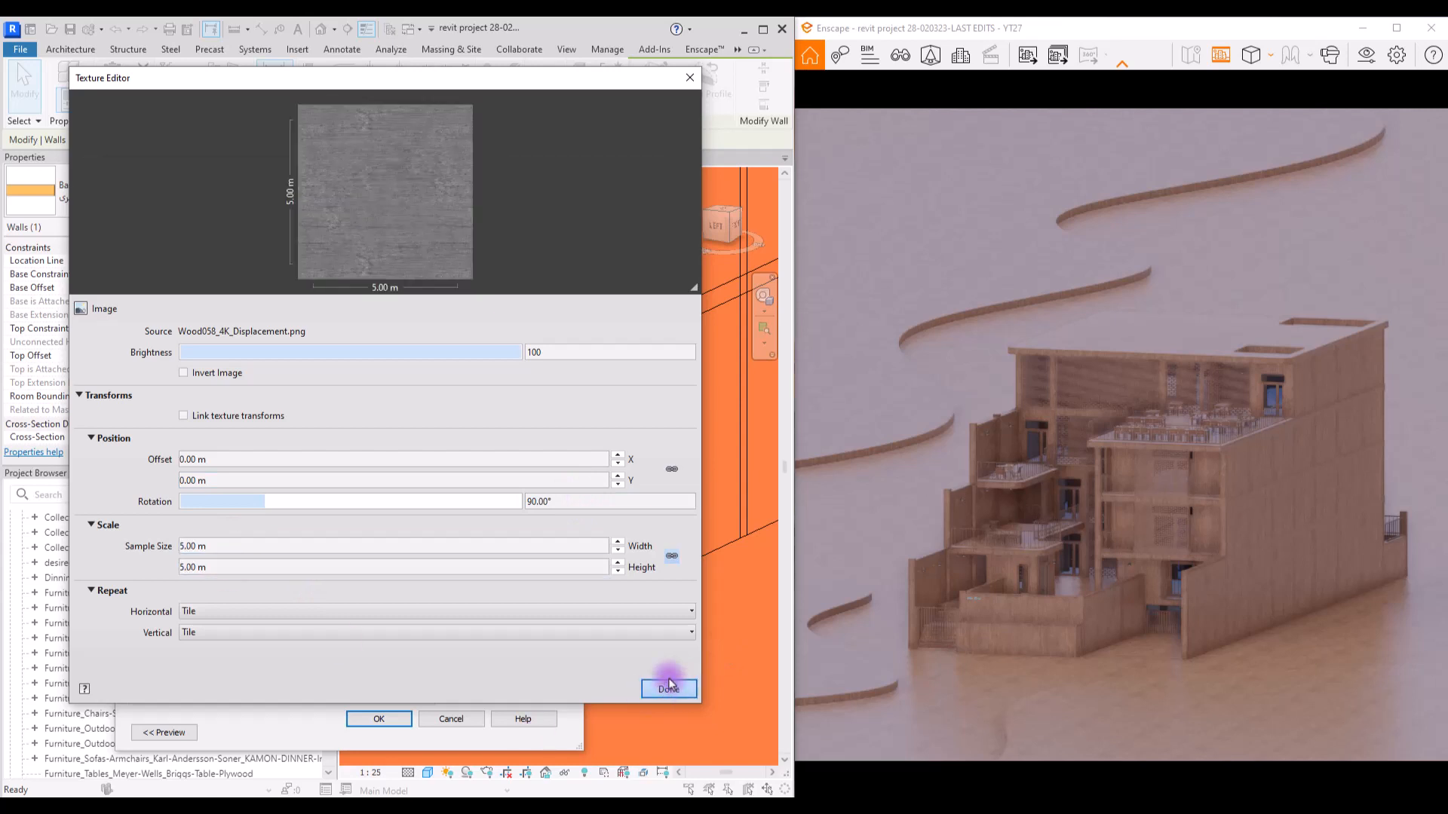
# - Set the wall material's bump amount to 100 and adjust its glossiness
pyautogui.scroll(-2, 375, 565)
pyautogui.doubleClick(556, 562)
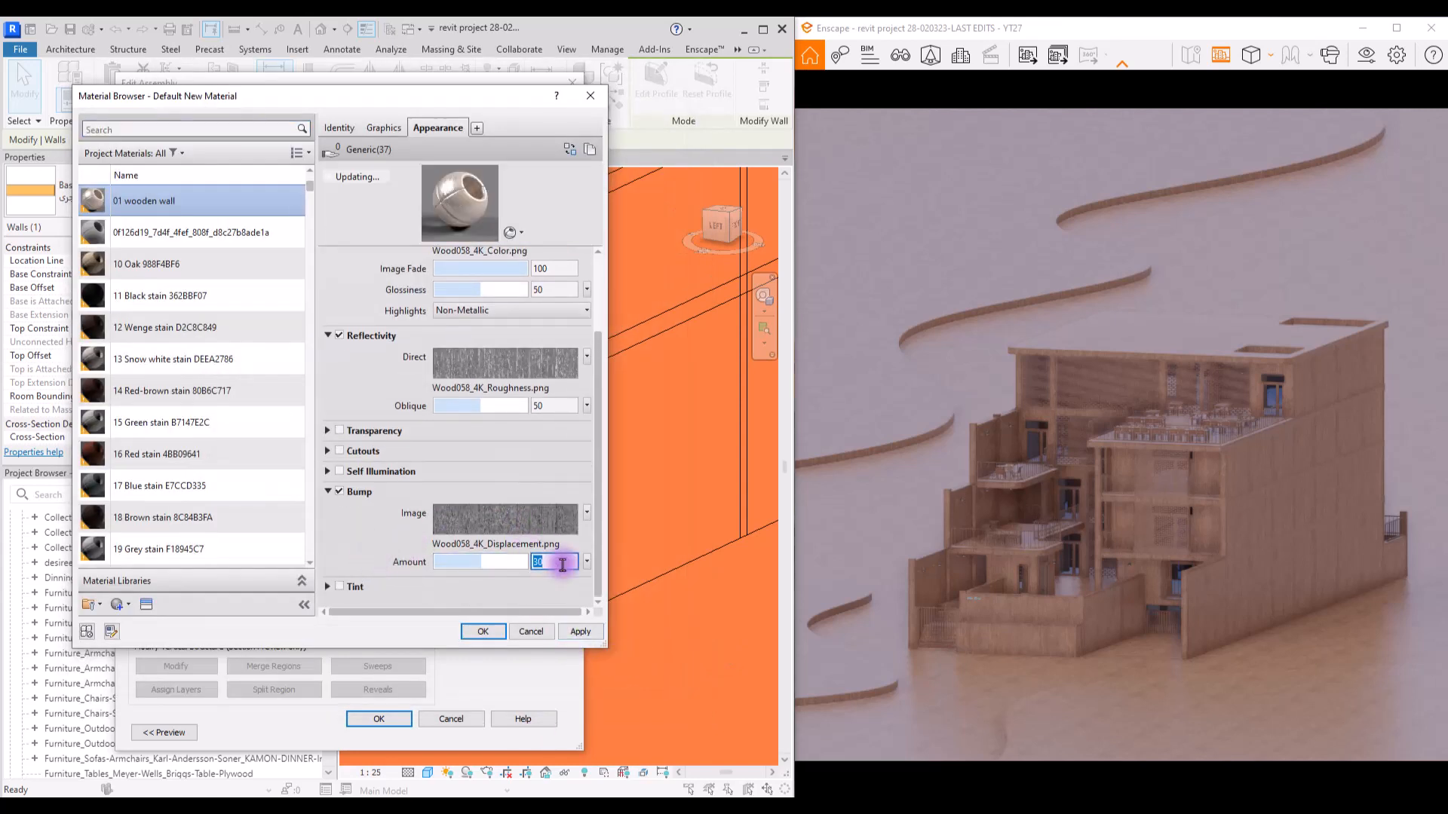
pyautogui.click(555, 289)
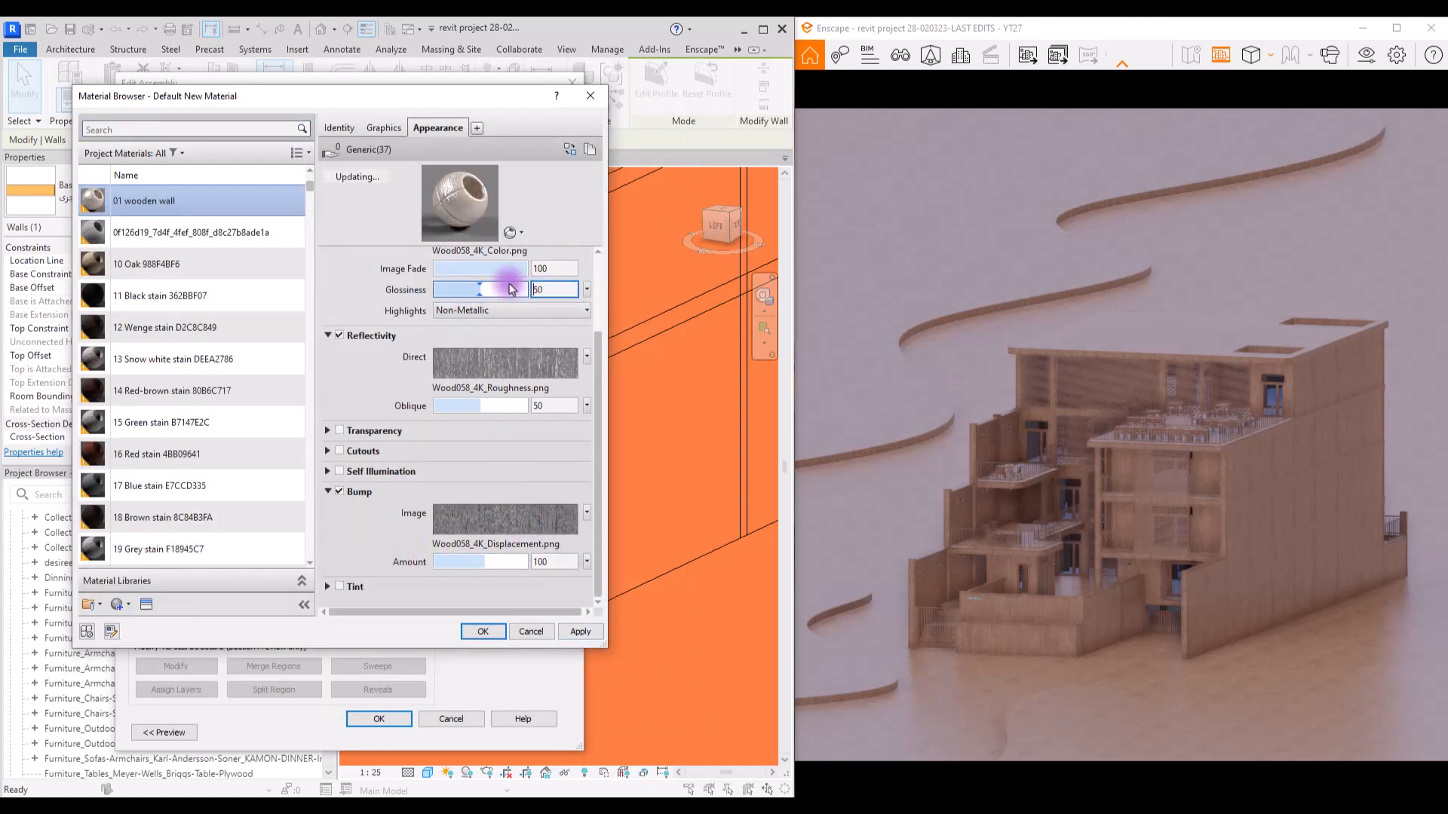
pyautogui.moveTo(549, 290); pyautogui.dragTo(517, 291)
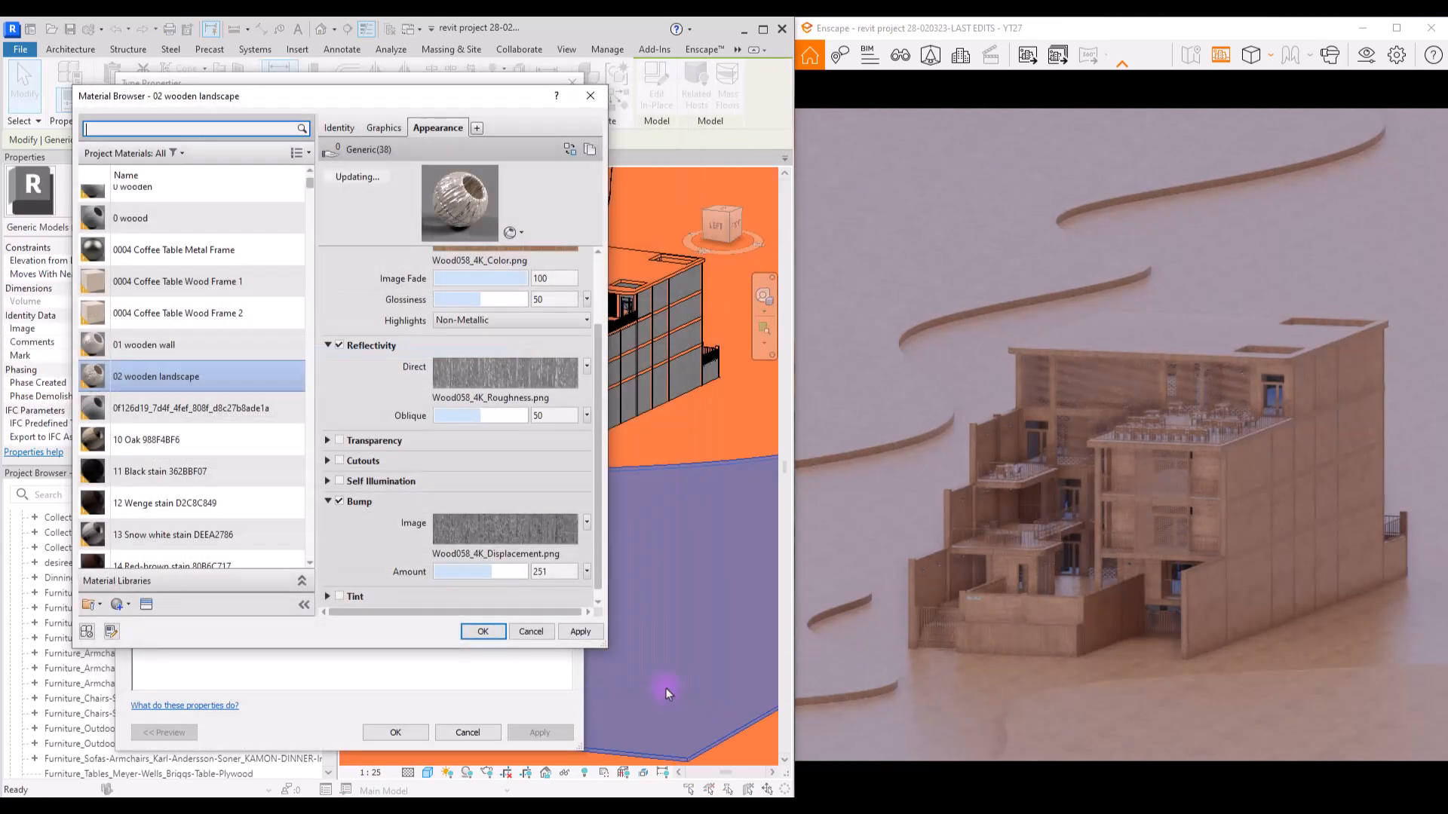
# - Assign the 02 wooden landscape material to the near terrain piece, the wavy piece behind the building and the large base
pyautogui.click(588, 632)
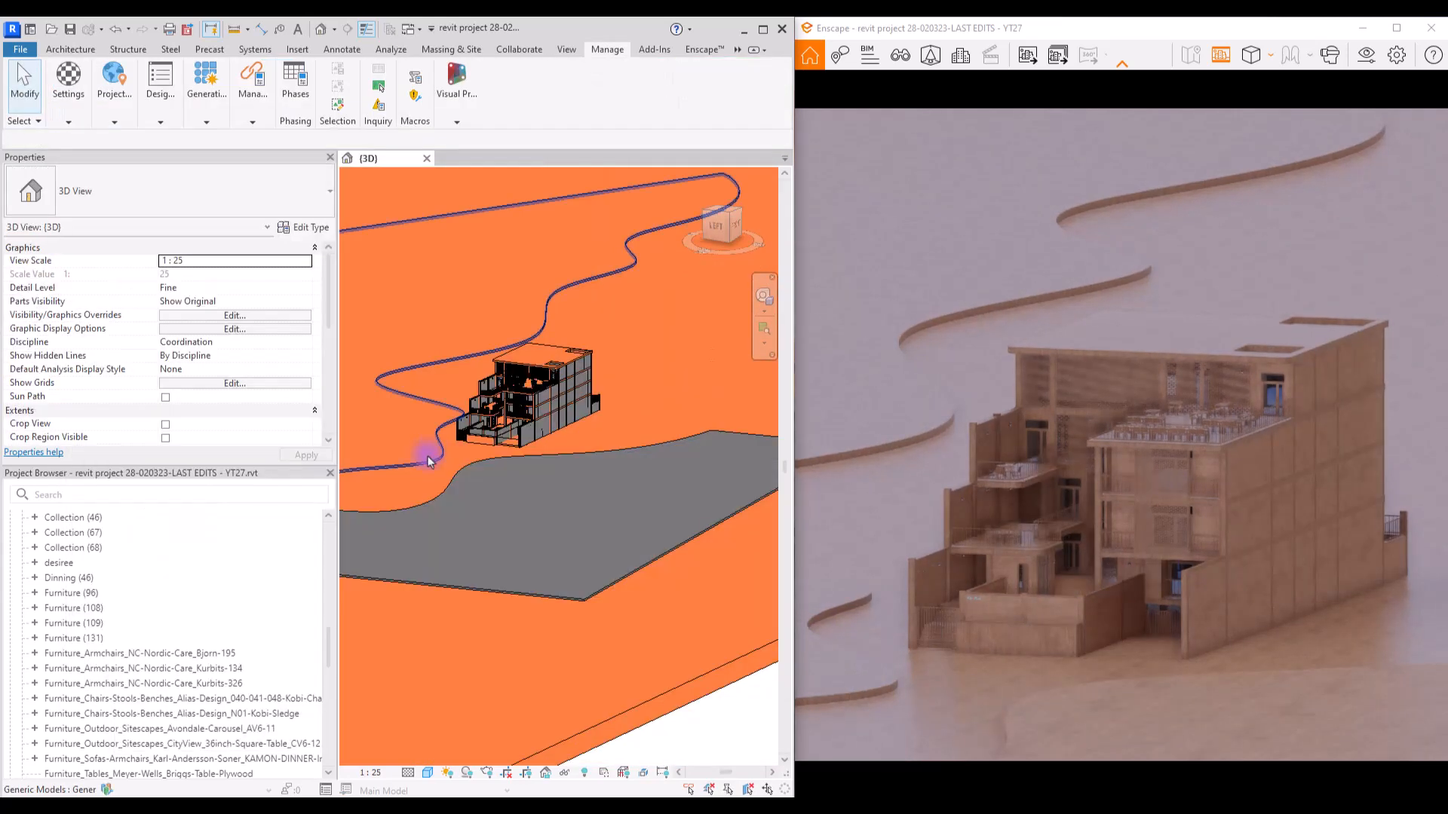
pyautogui.click(426, 454)
pyautogui.click(308, 236)
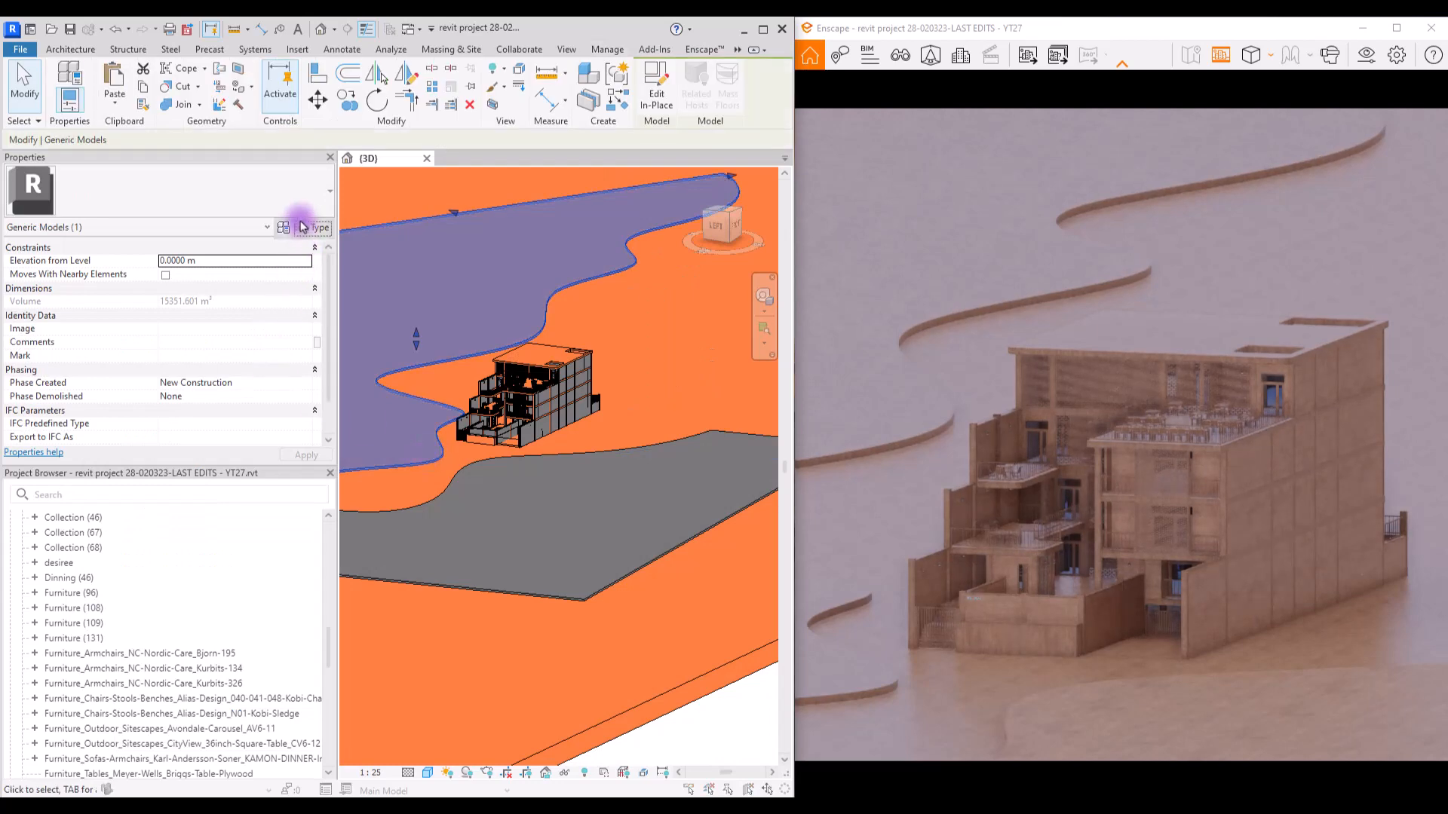
pyautogui.click(556, 233)
pyautogui.click(557, 232)
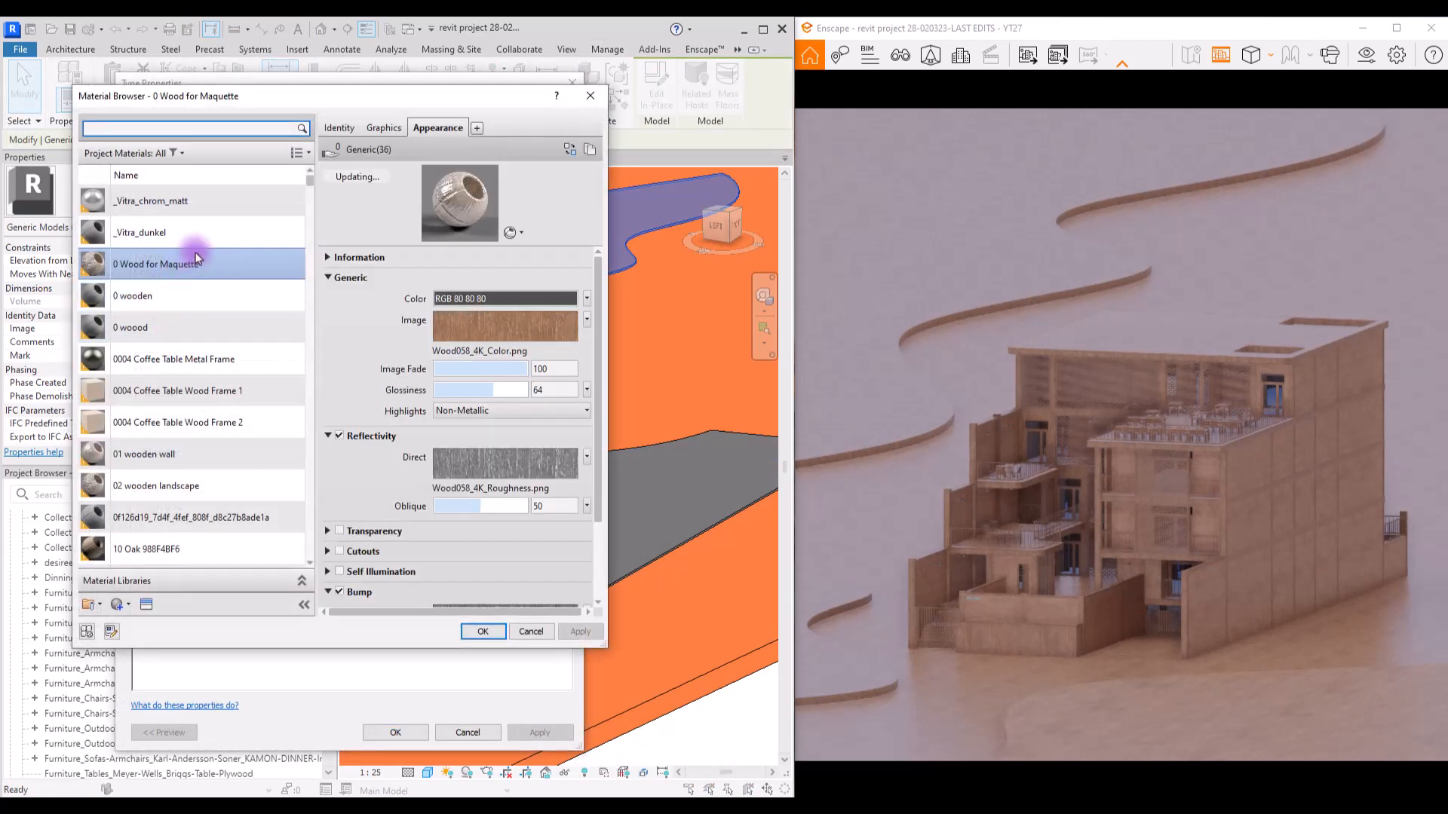
pyautogui.click(218, 496)
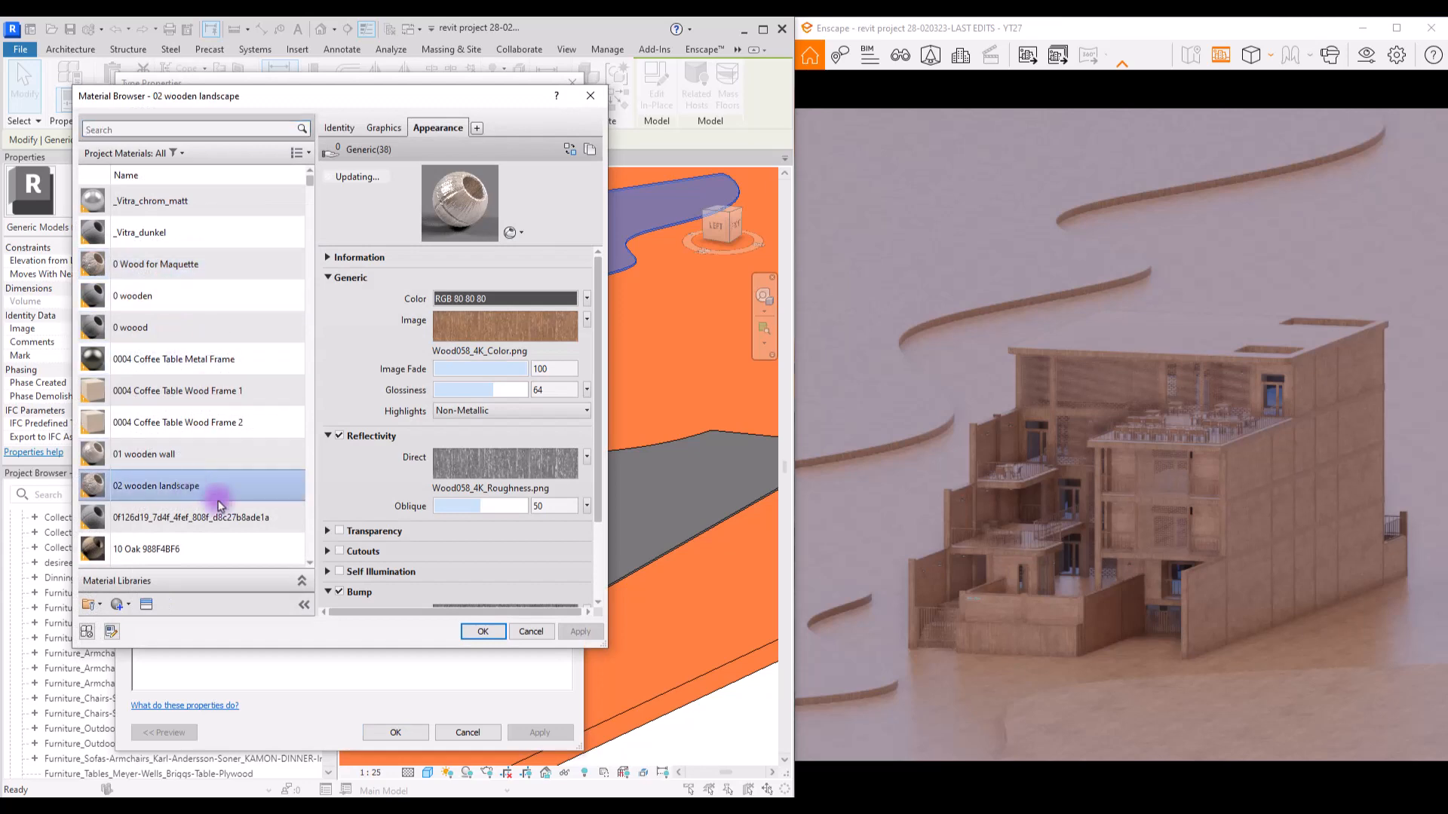
pyautogui.click(487, 631)
pyautogui.click(395, 733)
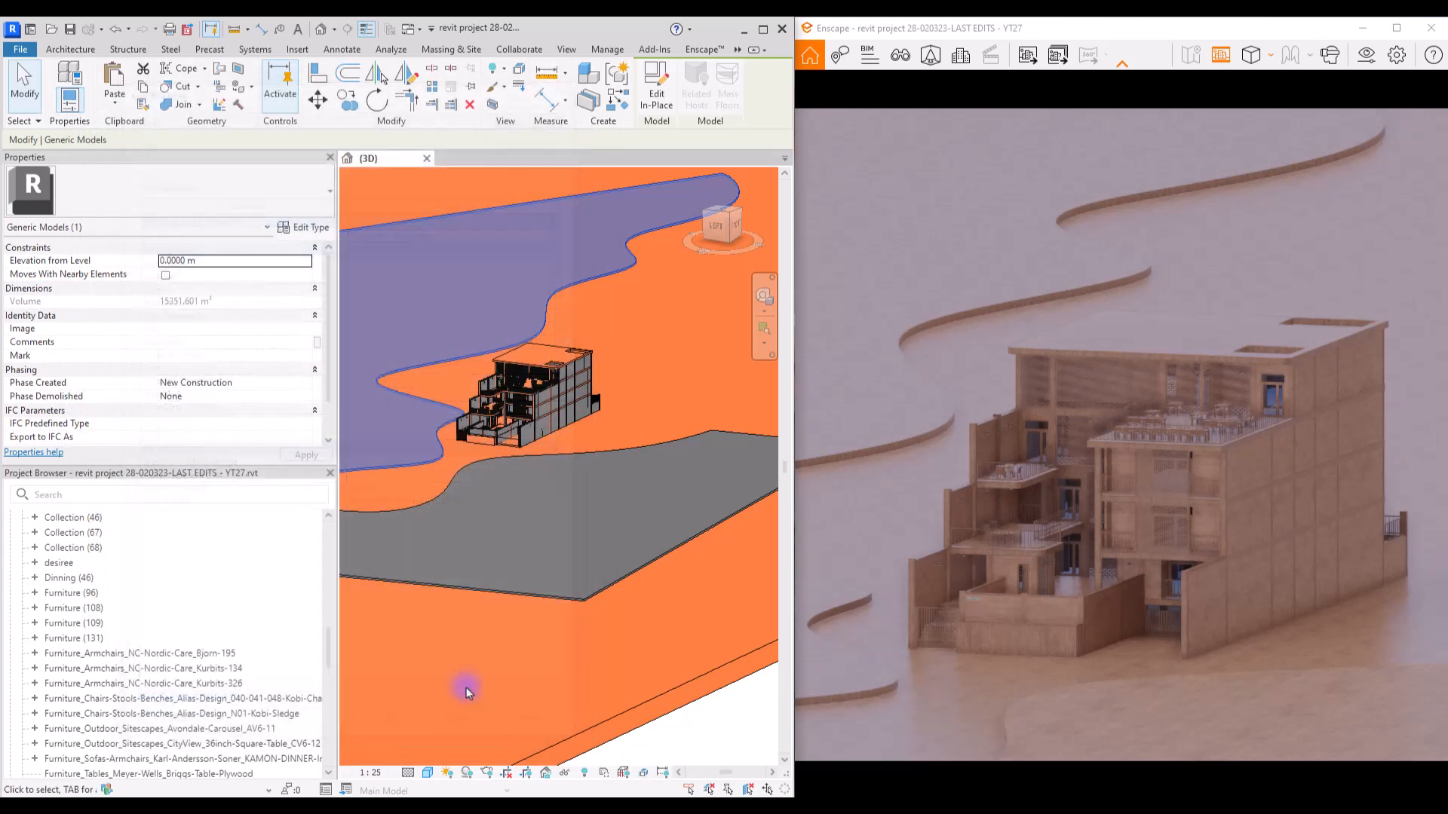
pyautogui.click(670, 689)
pyautogui.click(306, 227)
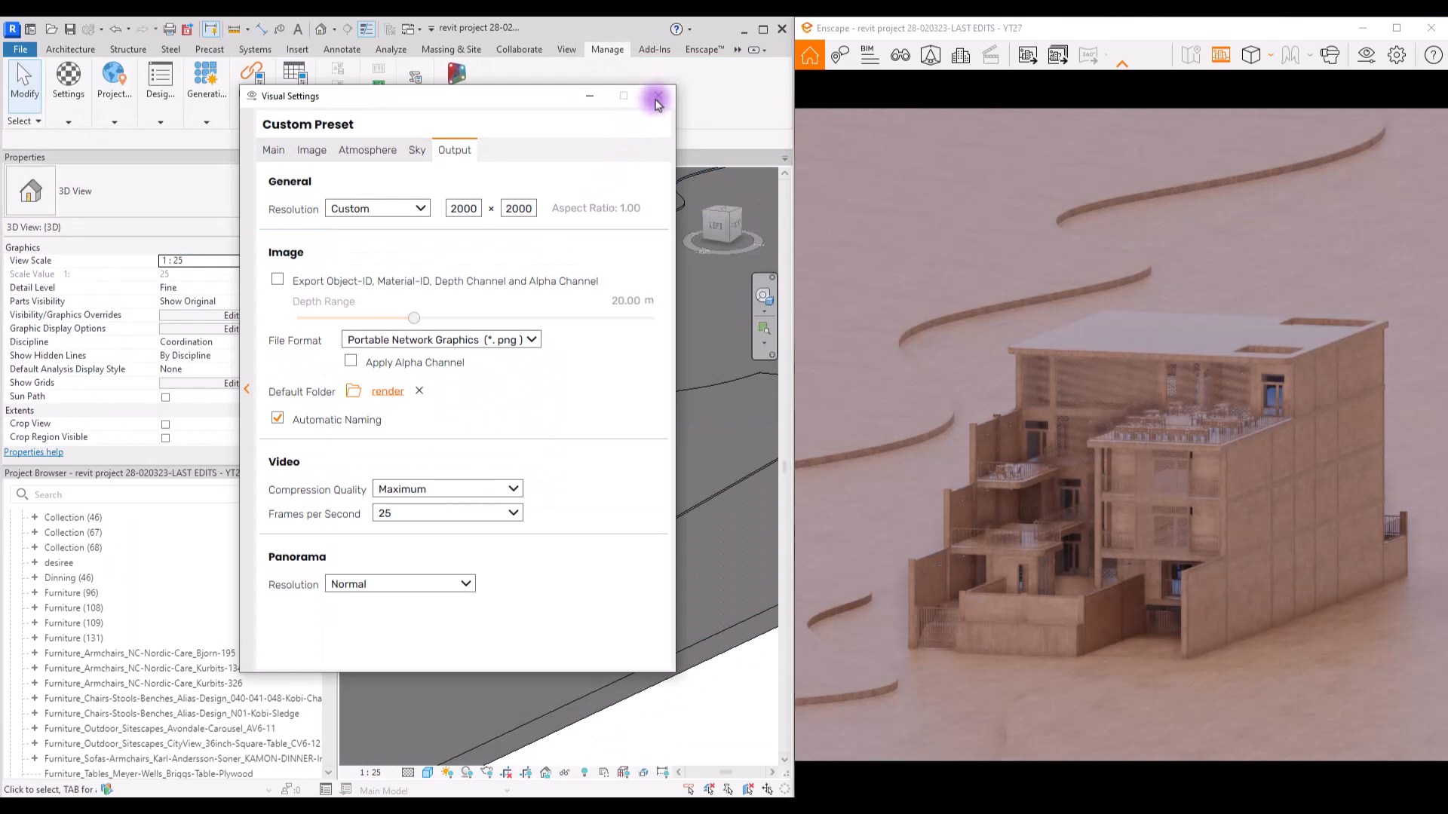
# - Review the render output settings in Enscape's Visual Settings
pyautogui.click(656, 98)
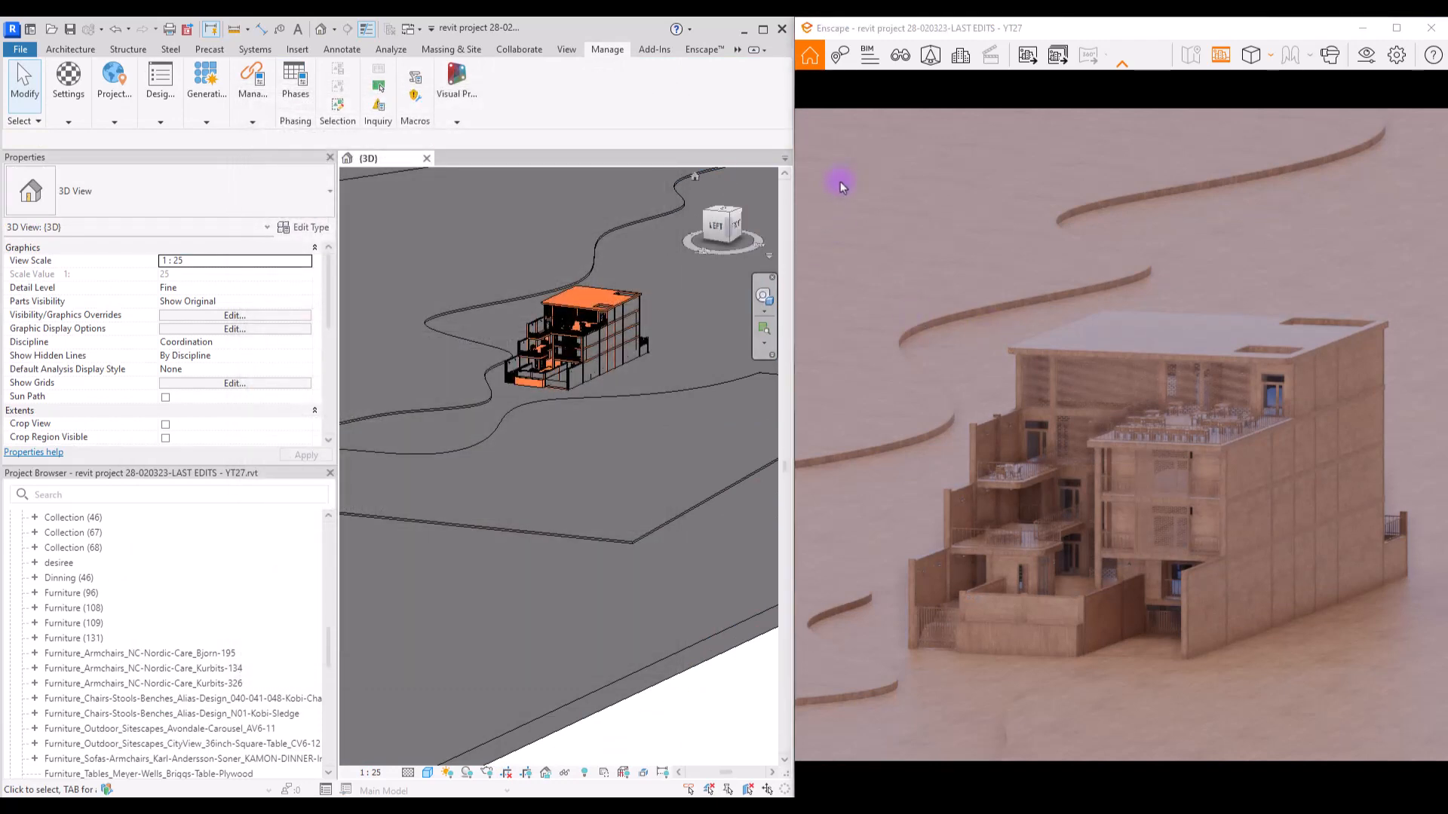
pyautogui.click(1367, 54)
pyautogui.click(455, 150)
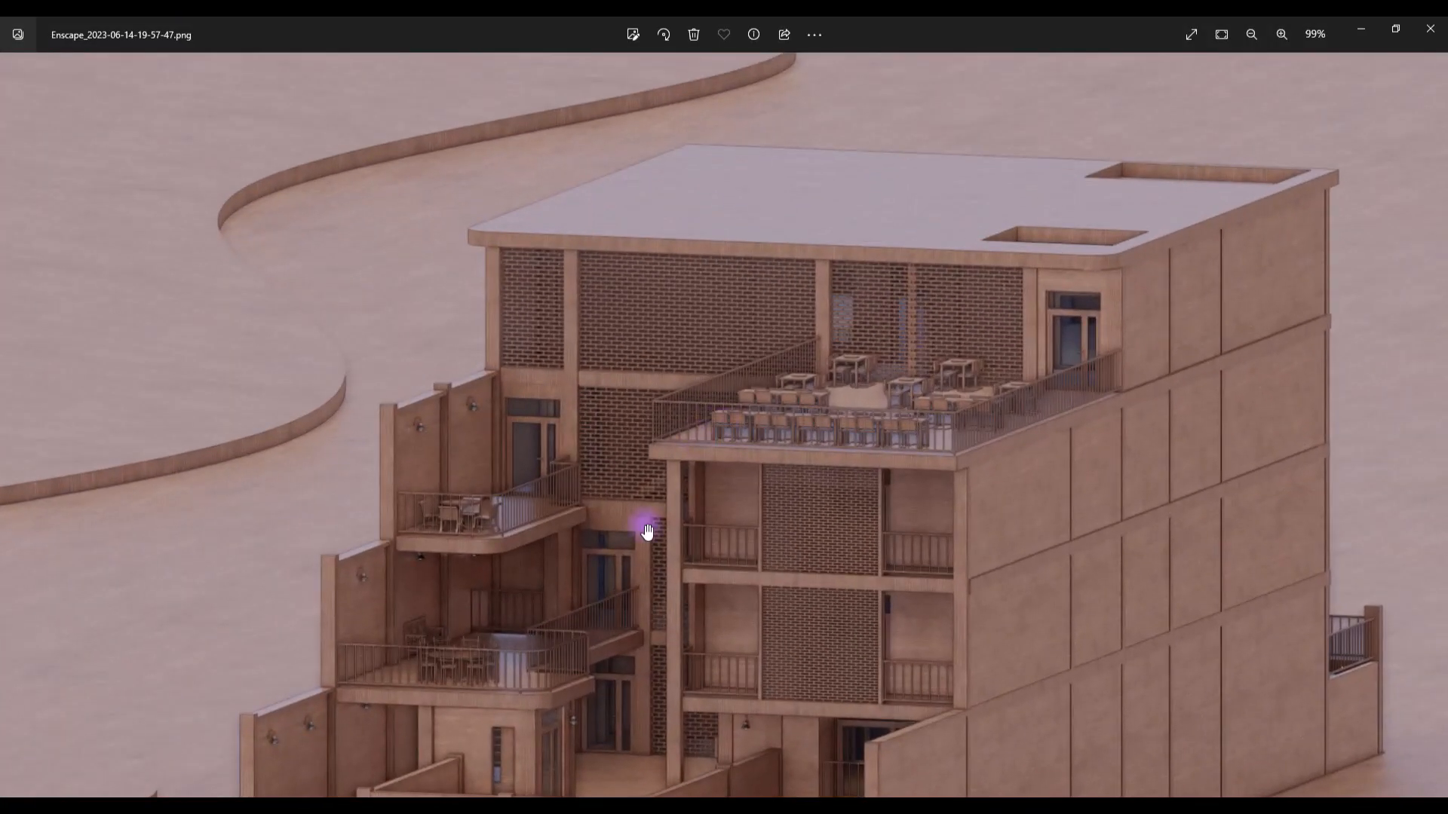
pyautogui.moveTo(647, 524); pyautogui.dragTo(619, 128)
pyautogui.moveTo(770, 252); pyautogui.dragTo(819, 386)
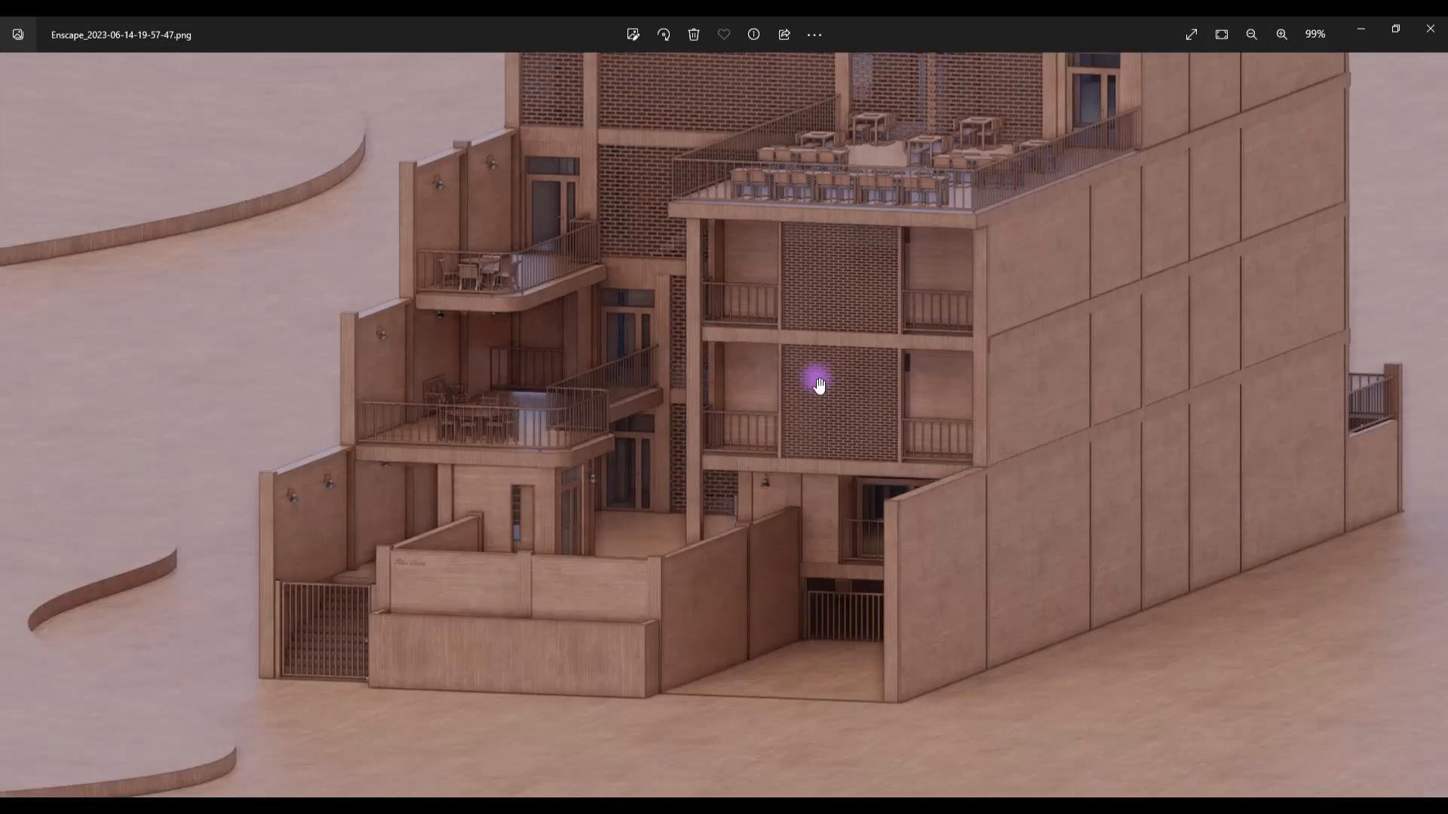
pyautogui.moveTo(749, 355); pyautogui.dragTo(695, 525)
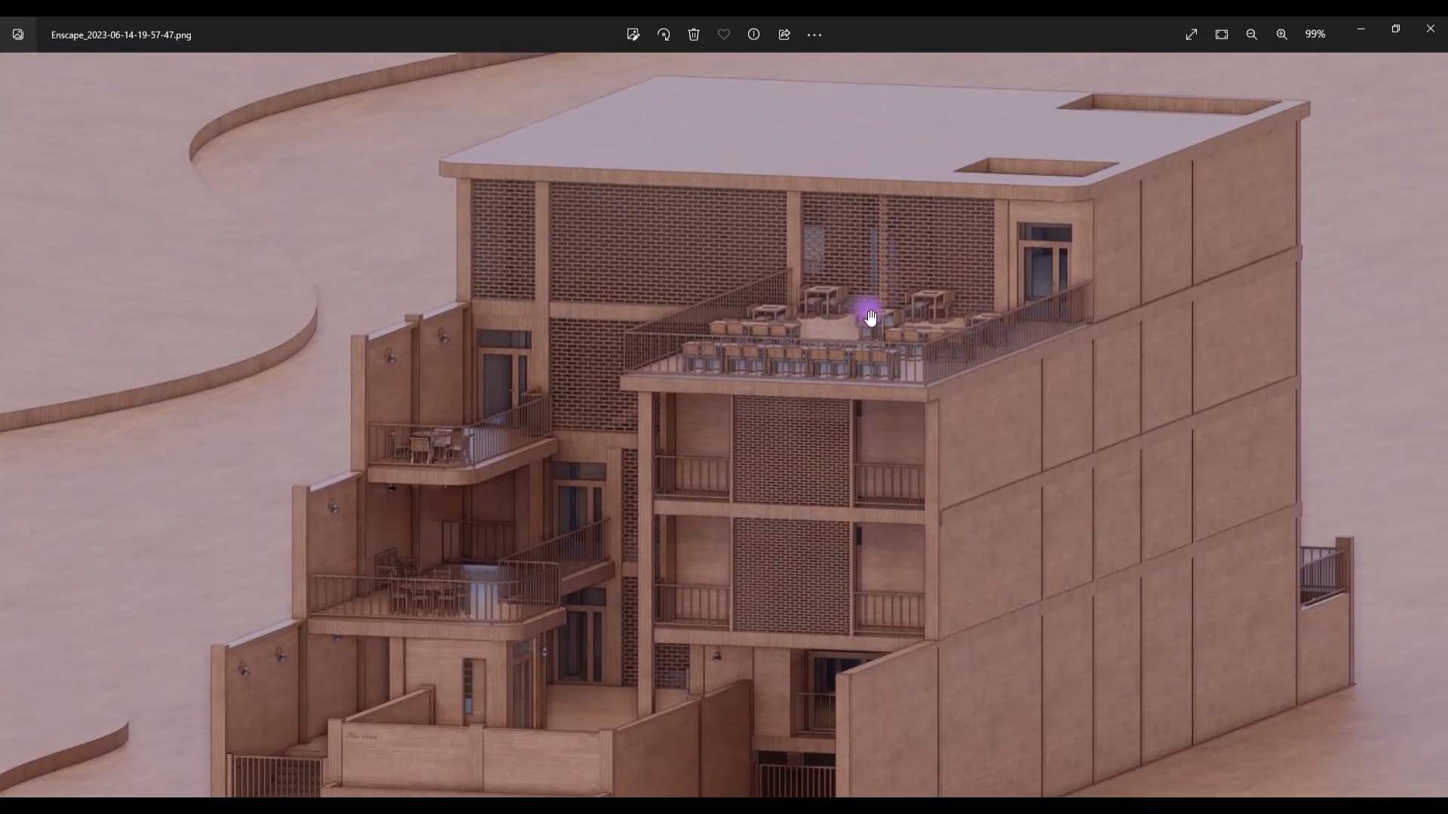
pyautogui.moveTo(1054, 477); pyautogui.dragTo(1047, 344)
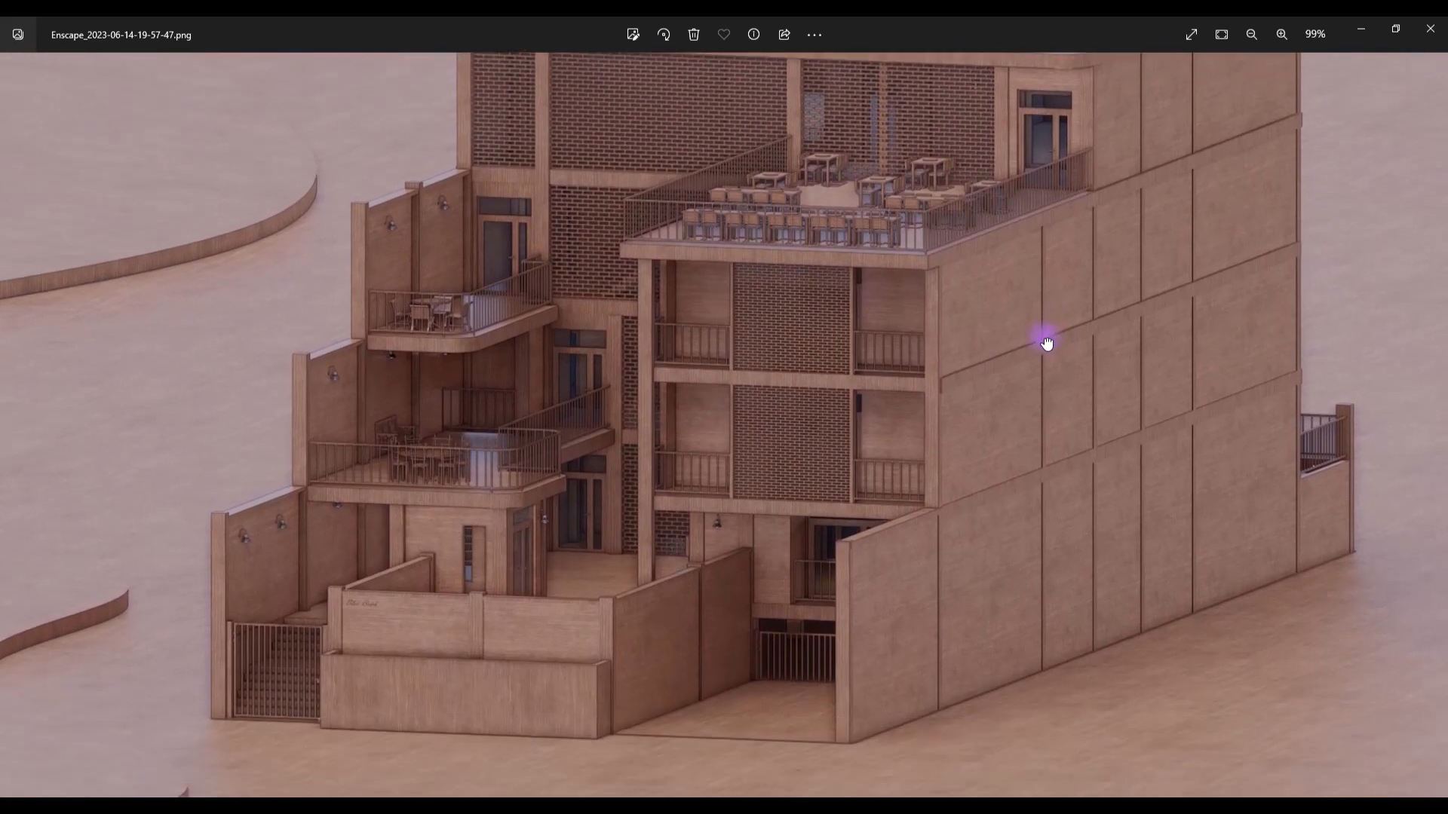
pyautogui.moveTo(997, 459); pyautogui.dragTo(983, 370)
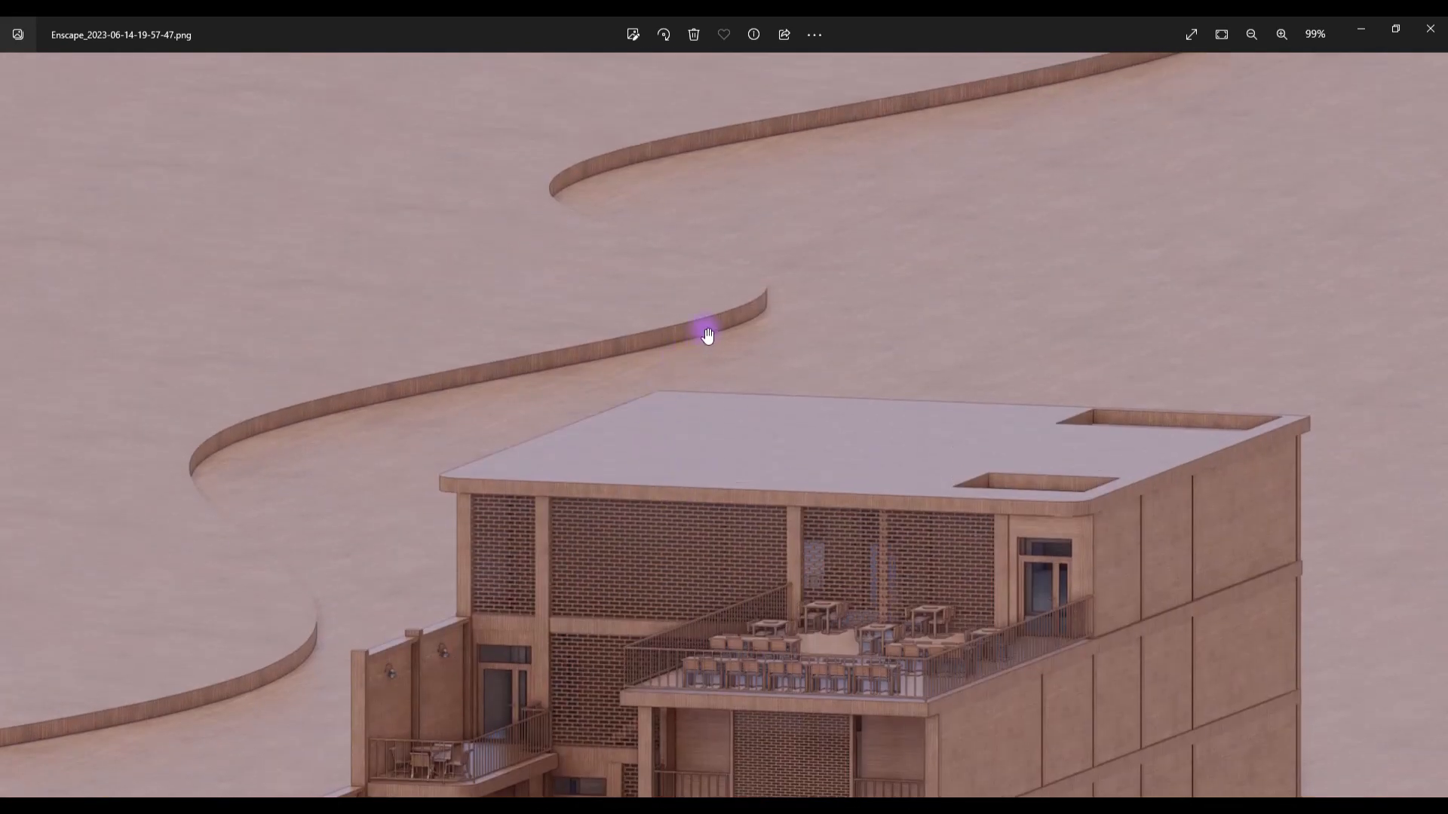
pyautogui.moveTo(750, 307); pyautogui.dragTo(812, 151)
pyautogui.moveTo(749, 475); pyautogui.dragTo(745, 198)
pyautogui.scroll(-3, 550, 340)
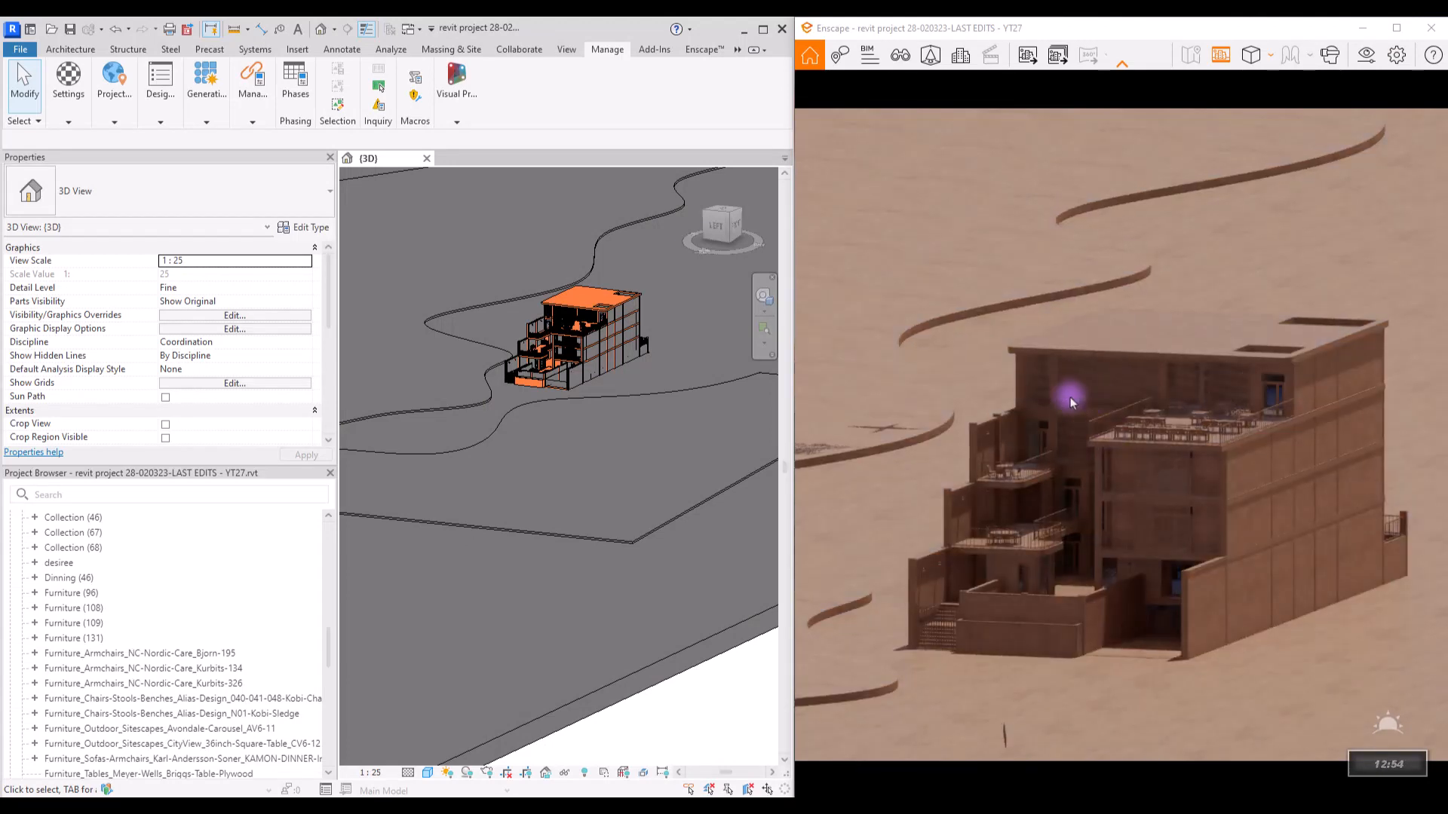
# - Shift the time of day in the Enscape view from midday to dusk for a night-lit scene
pyautogui.moveTo(1019, 397)
pyautogui.keyDown('shift'); pyautogui.mouseDown(button='right')
pyautogui.moveTo(1028, 407)
pyautogui.moveTo(945, 362)
pyautogui.mouseUp(button='right'); pyautogui.keyUp('shift')
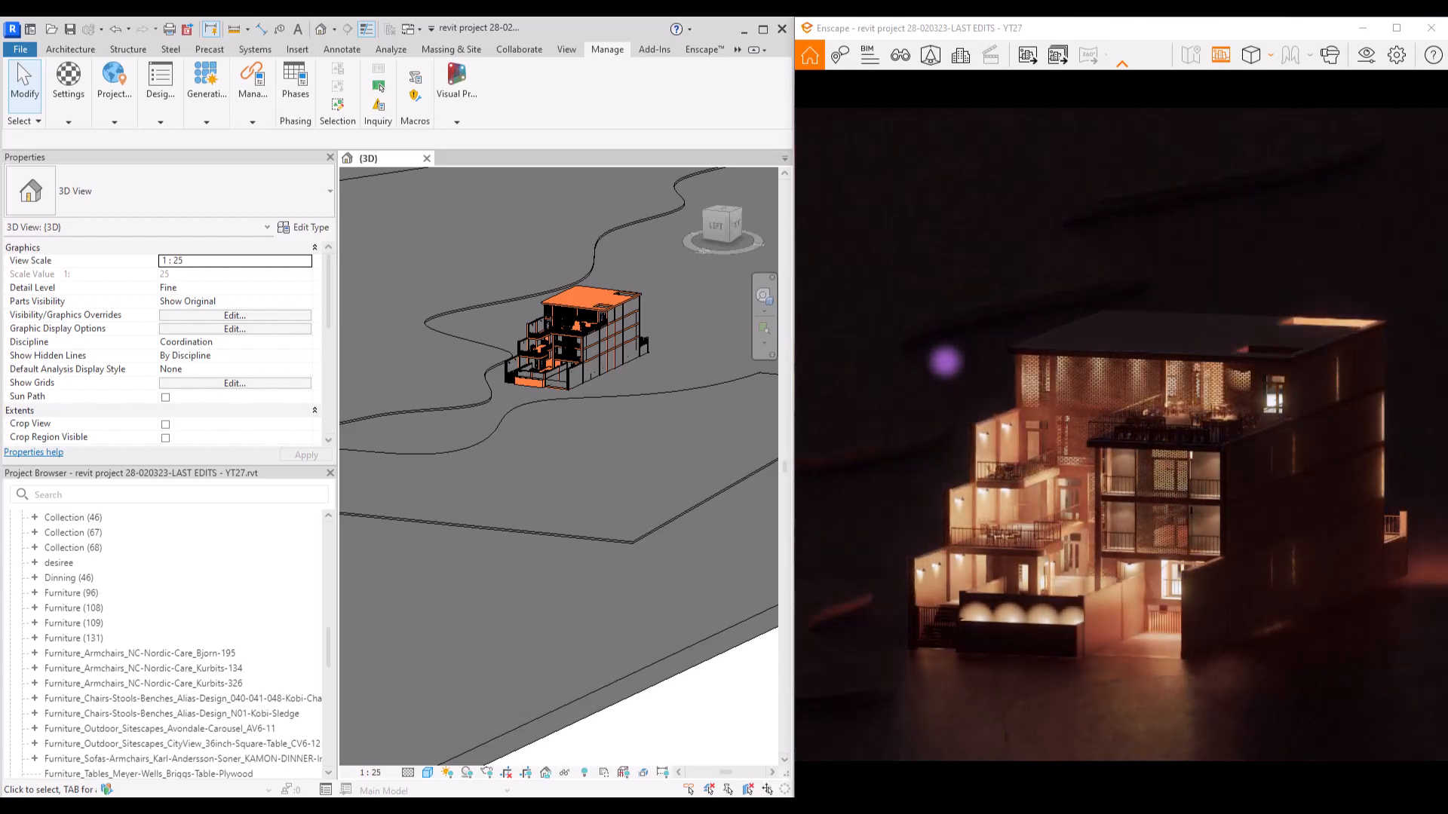
pyautogui.keyDown('shift'); pyautogui.moveTo(945, 362); pyautogui.dragTo(1069, 333, button='right'); pyautogui.keyUp('shift')
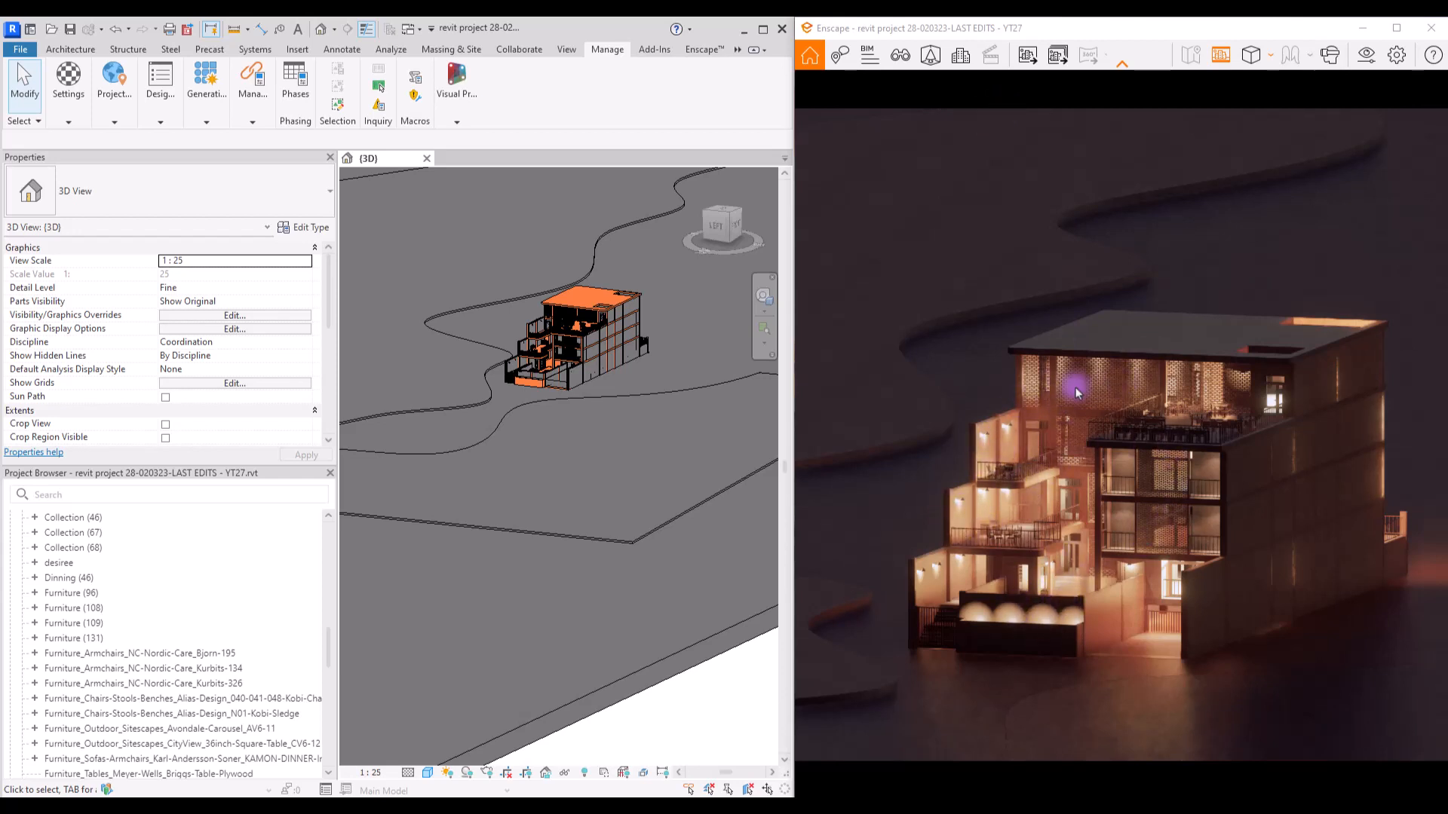
# - Set the initial intensity of the upper balcony's wall light type to an illuminance of 1 lx
pyautogui.scroll(10, 474, 325)
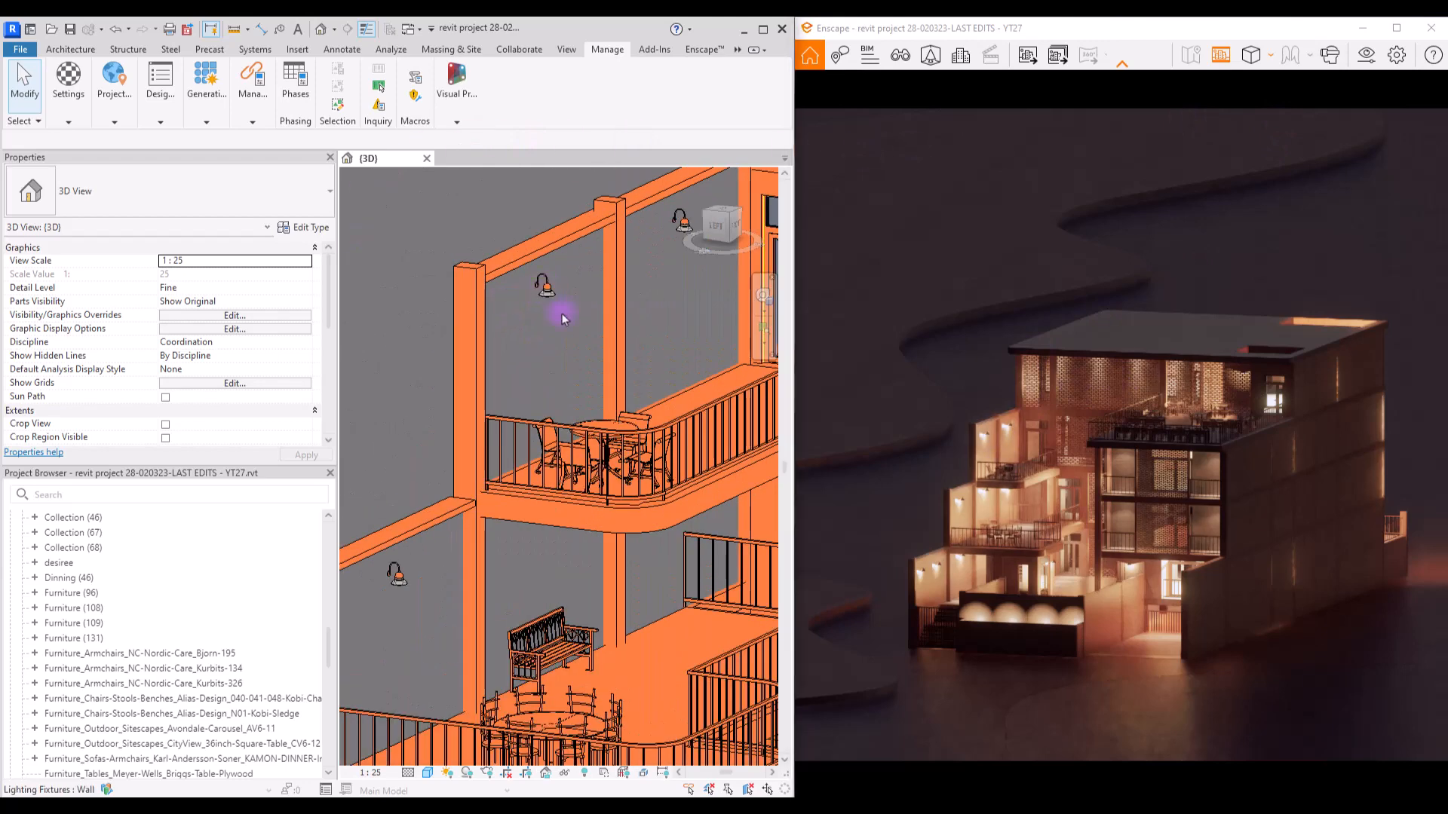
pyautogui.click(581, 452)
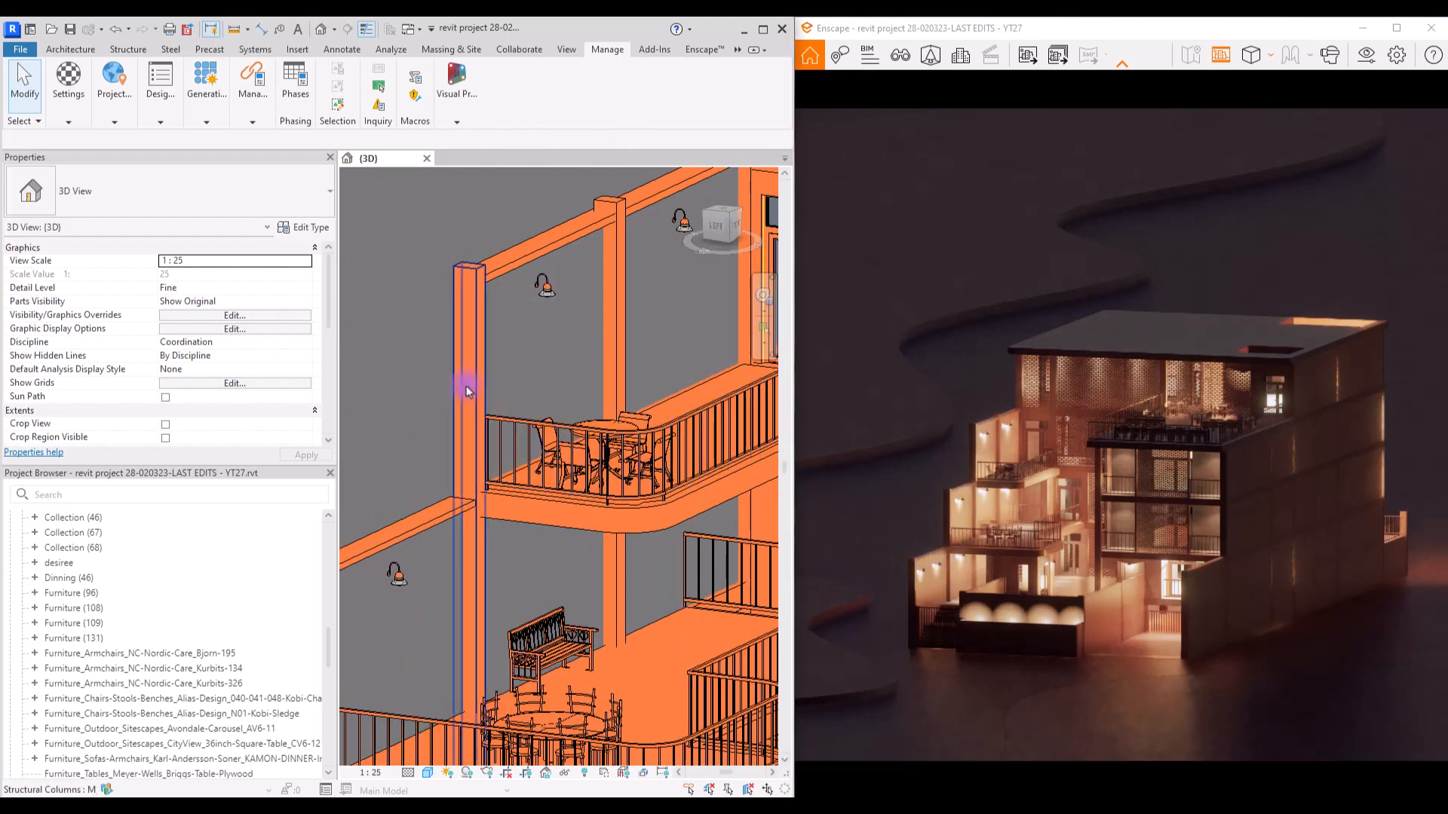
pyautogui.click(544, 288)
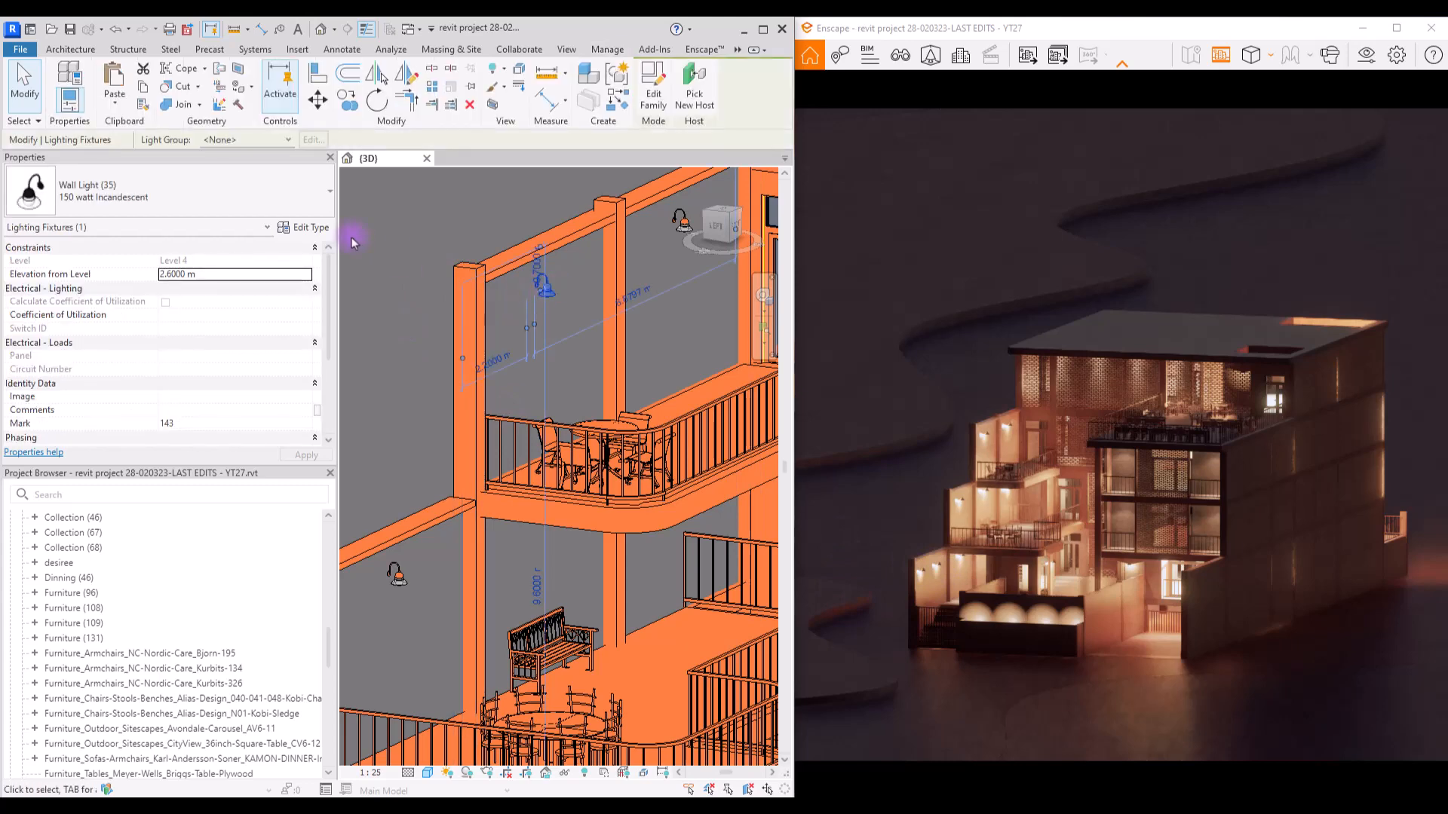
pyautogui.click(311, 233)
pyautogui.scroll(-5, 519, 438)
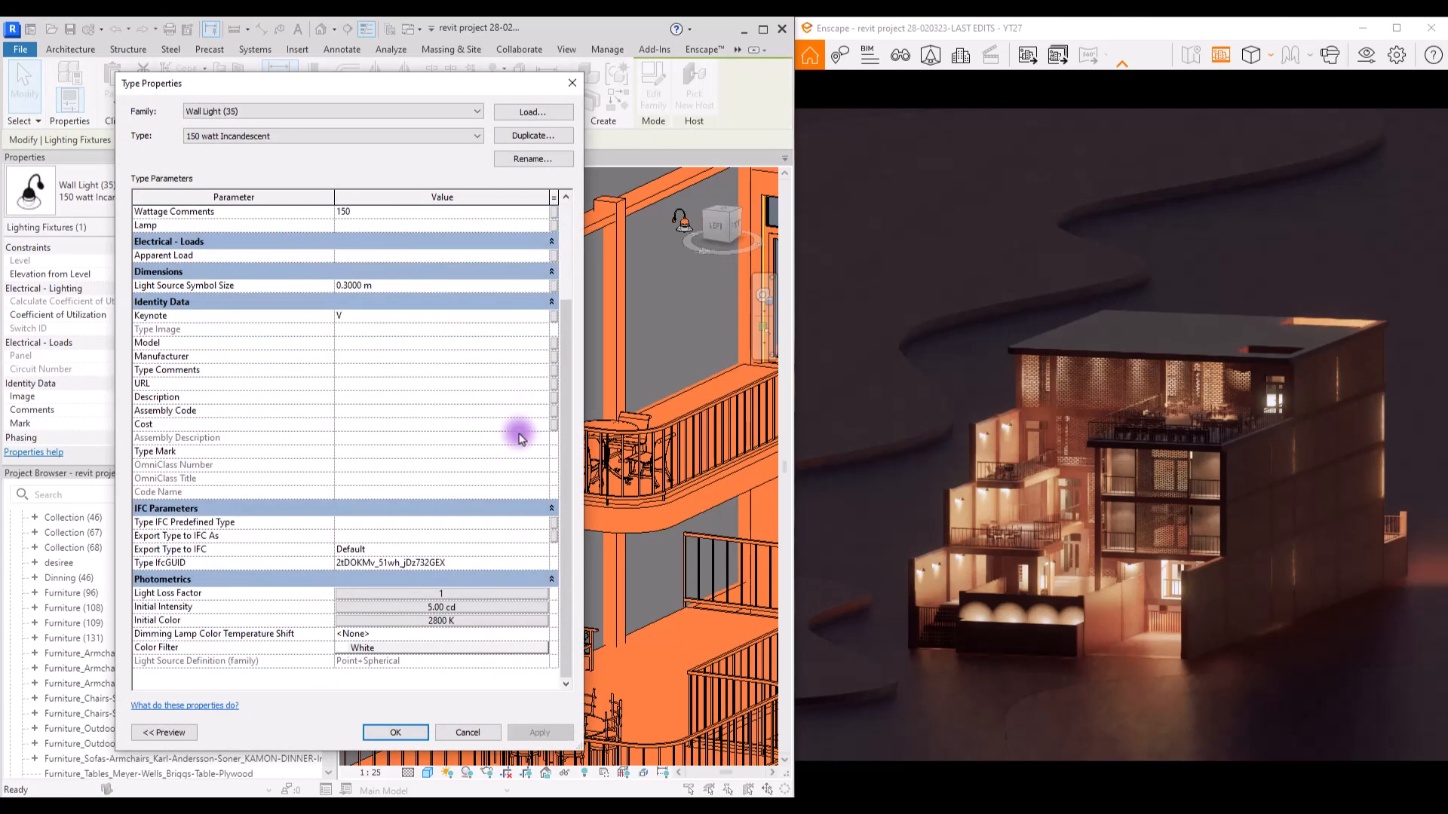
pyautogui.click(452, 609)
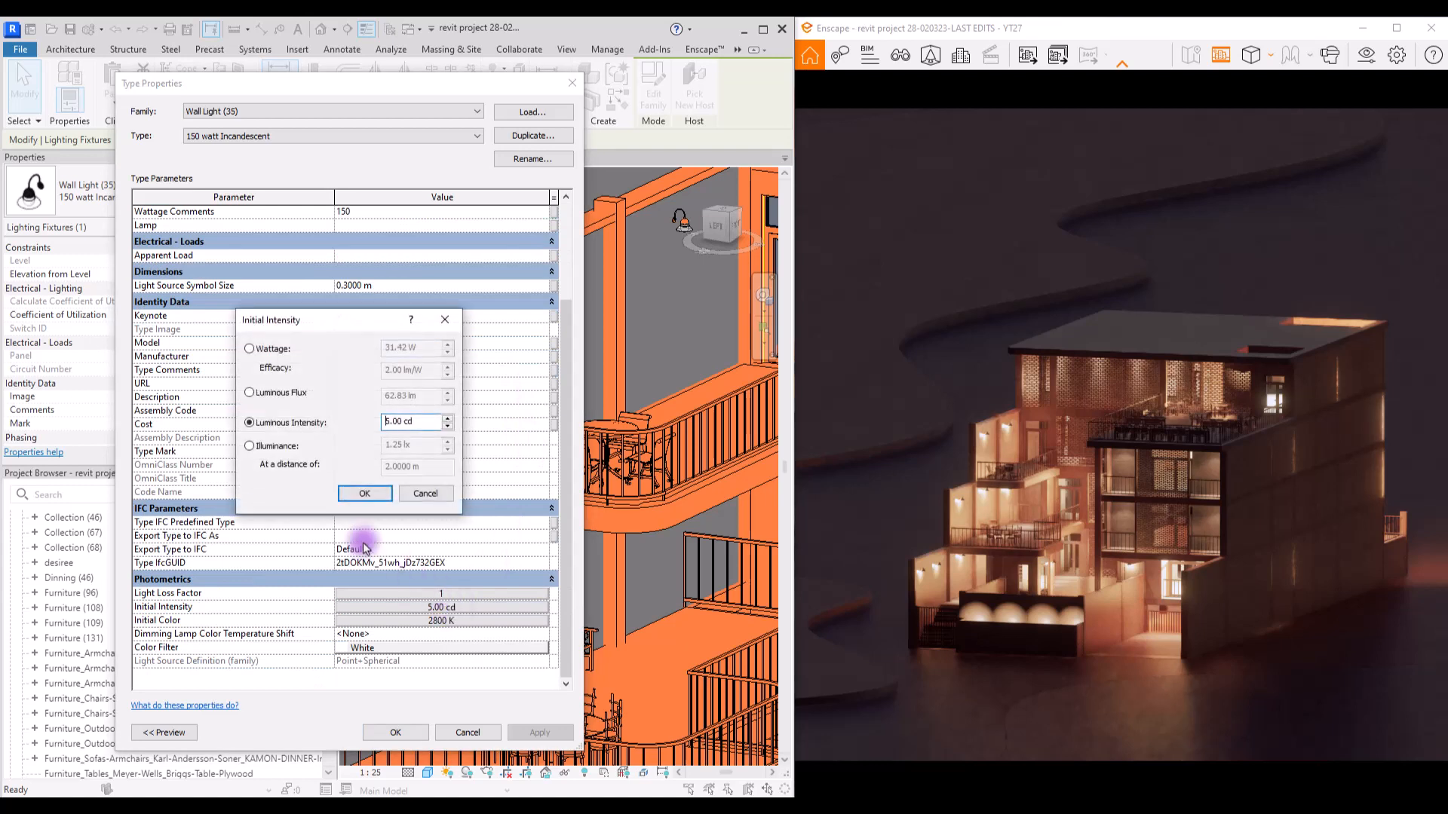
pyautogui.click(287, 448)
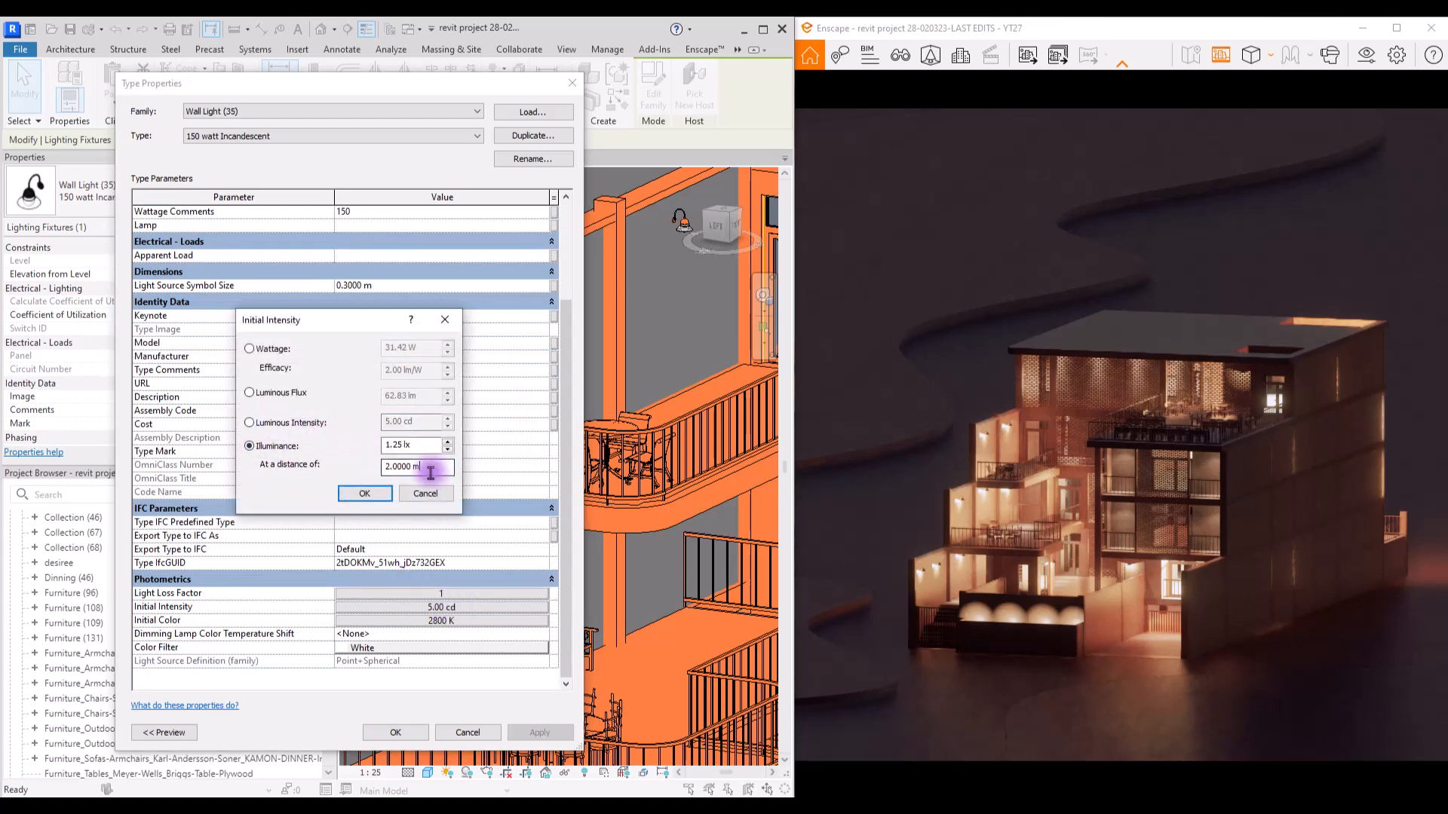
pyautogui.moveTo(430, 472); pyautogui.dragTo(315, 459)
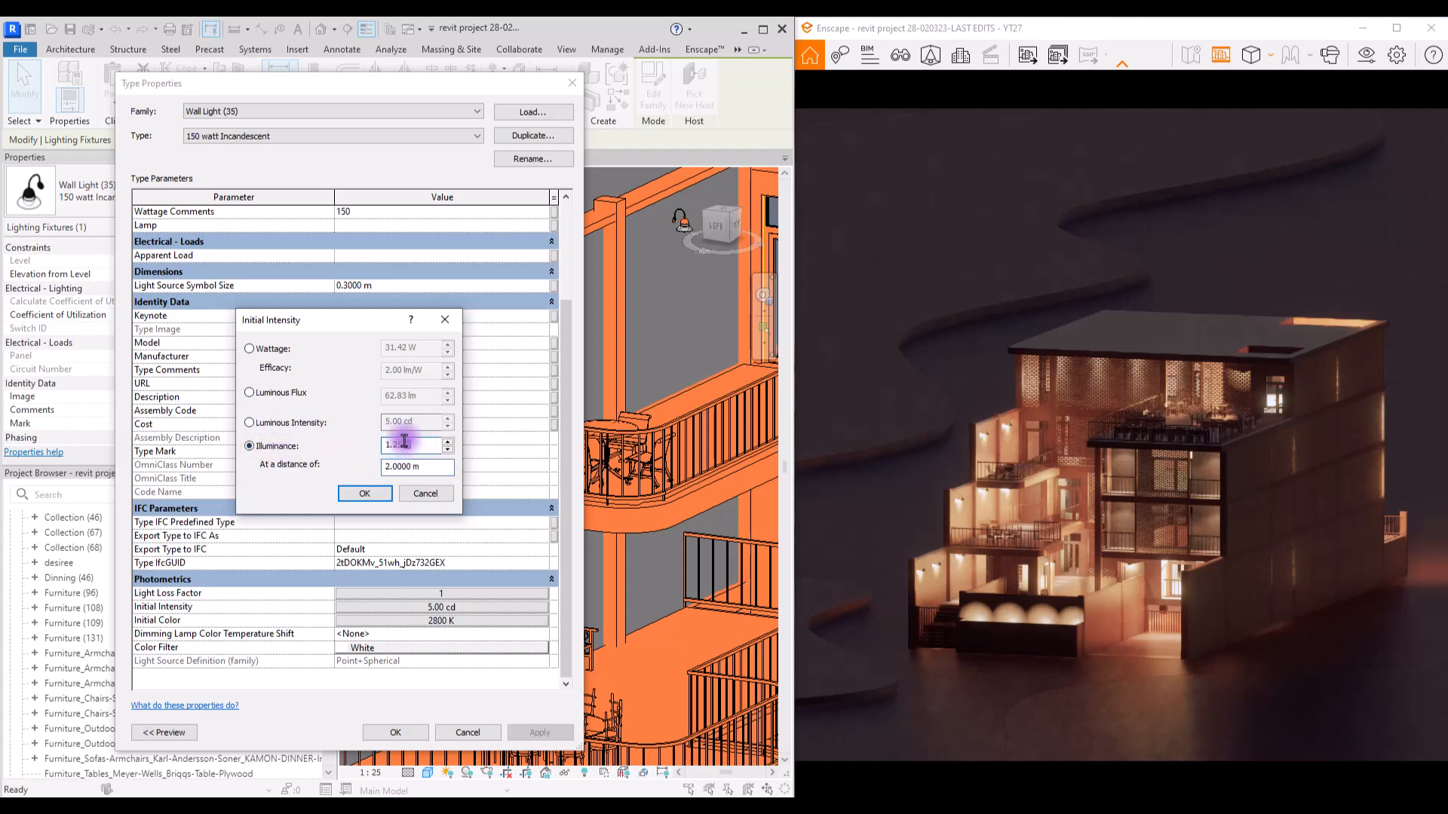
pyautogui.moveTo(404, 441); pyautogui.dragTo(349, 450)
pyautogui.press('Return')
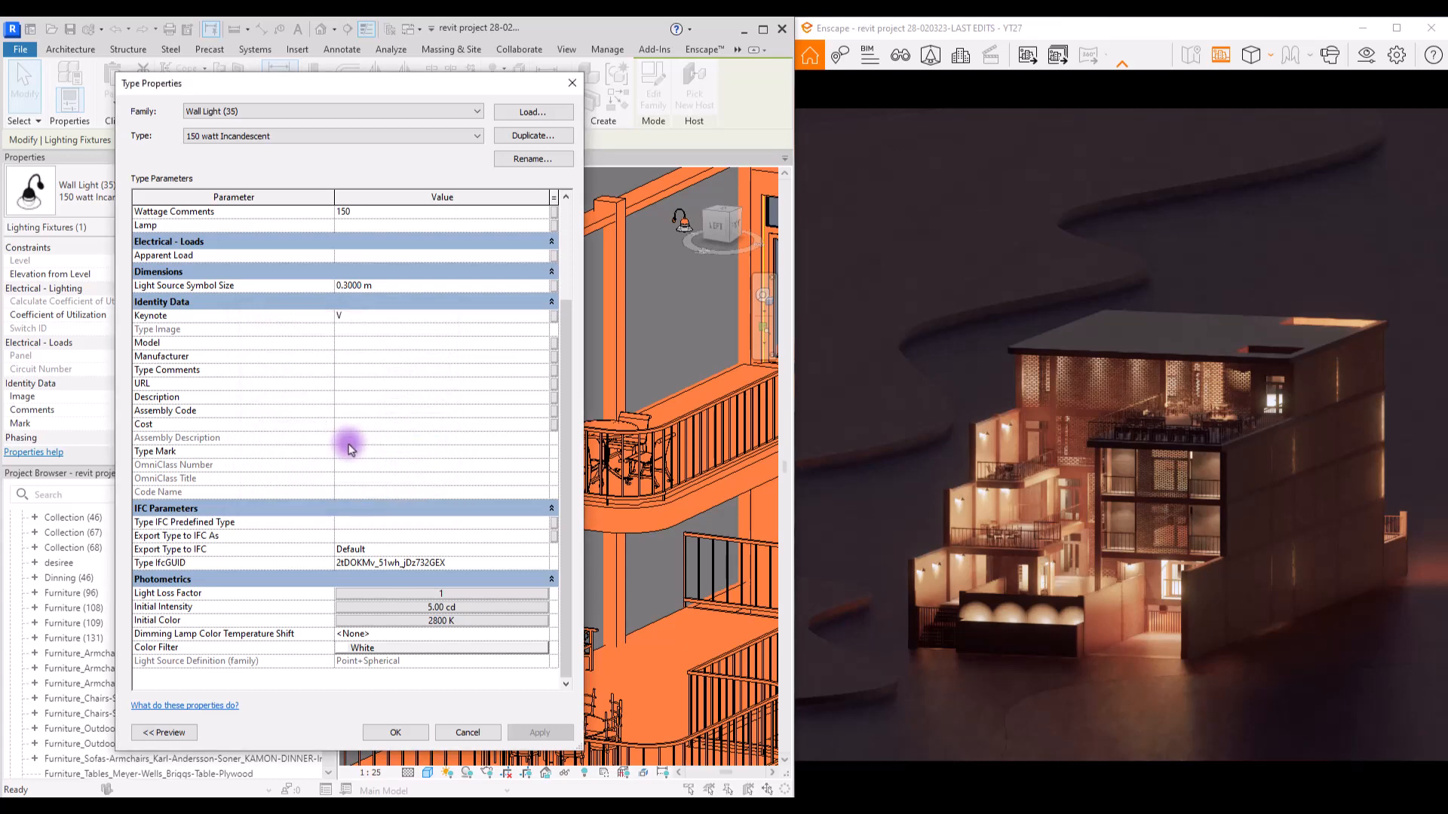
# - Set the distance for the wall light's illuminance to 1 m and apply the type changes
pyautogui.click(412, 606)
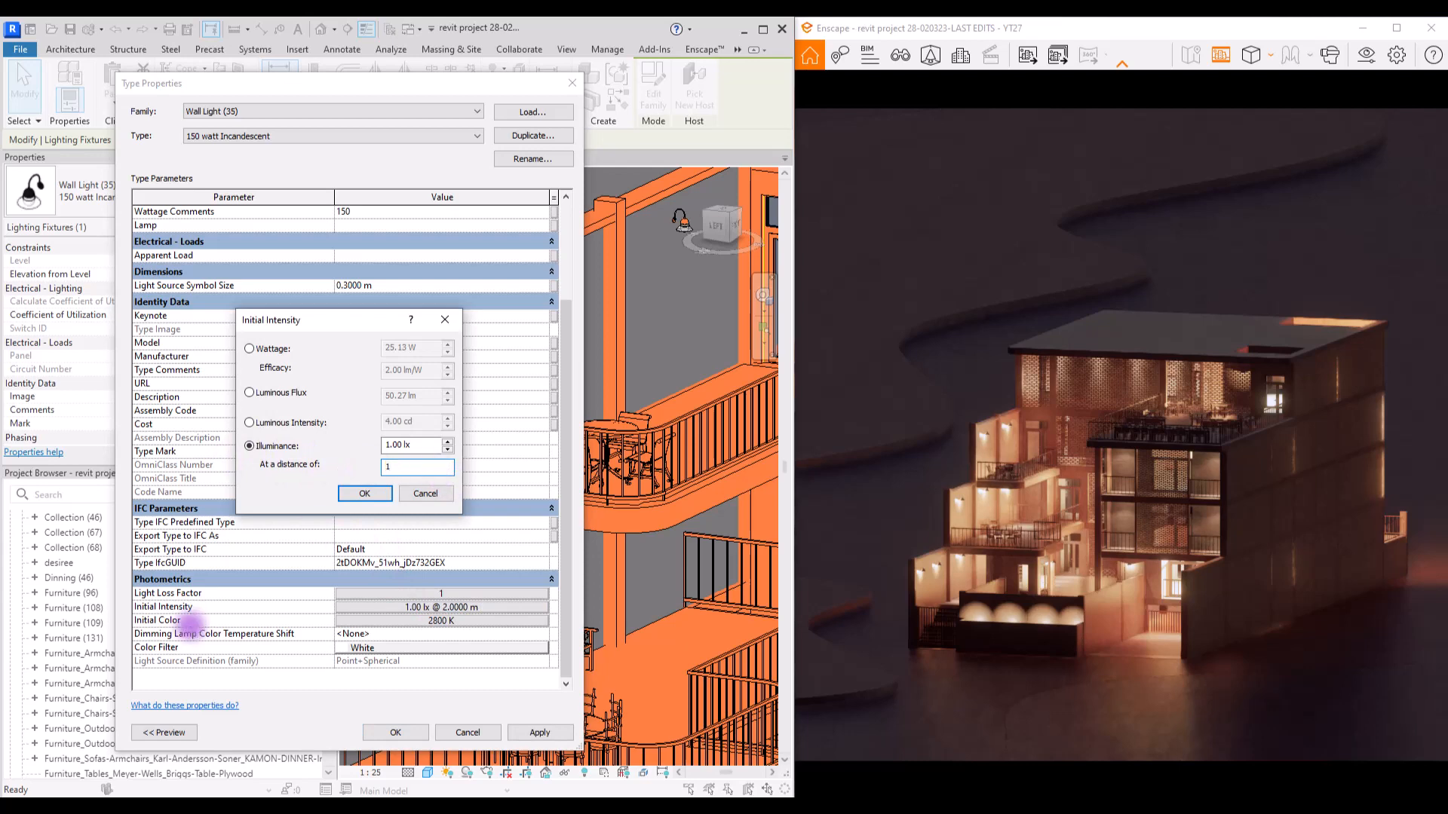
pyautogui.press('Return')
pyautogui.press('Return')
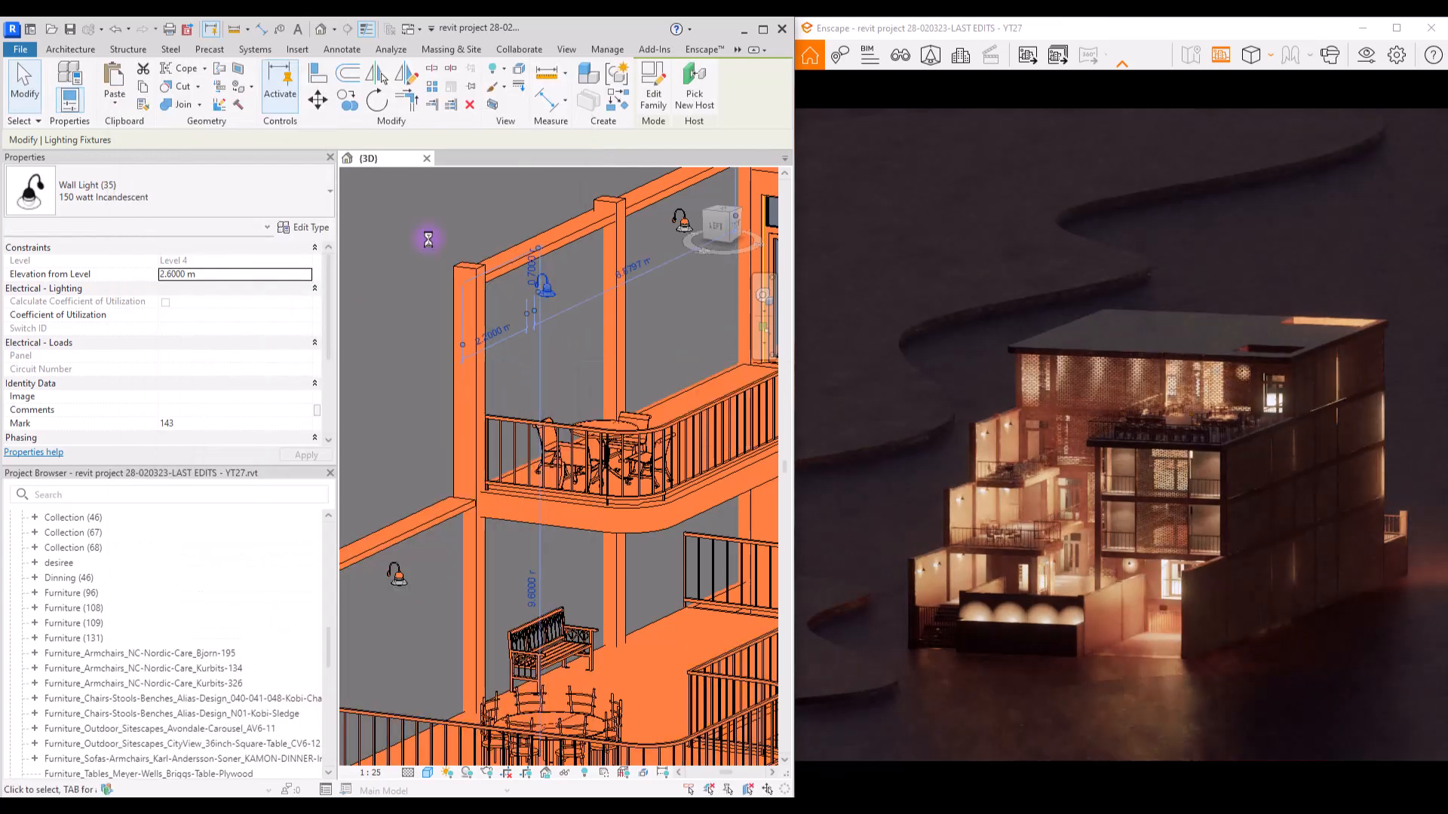
# - Deselect the wall light and lower the artificial light brightness in the Enscape atmosphere settings
pyautogui.click(438, 214)
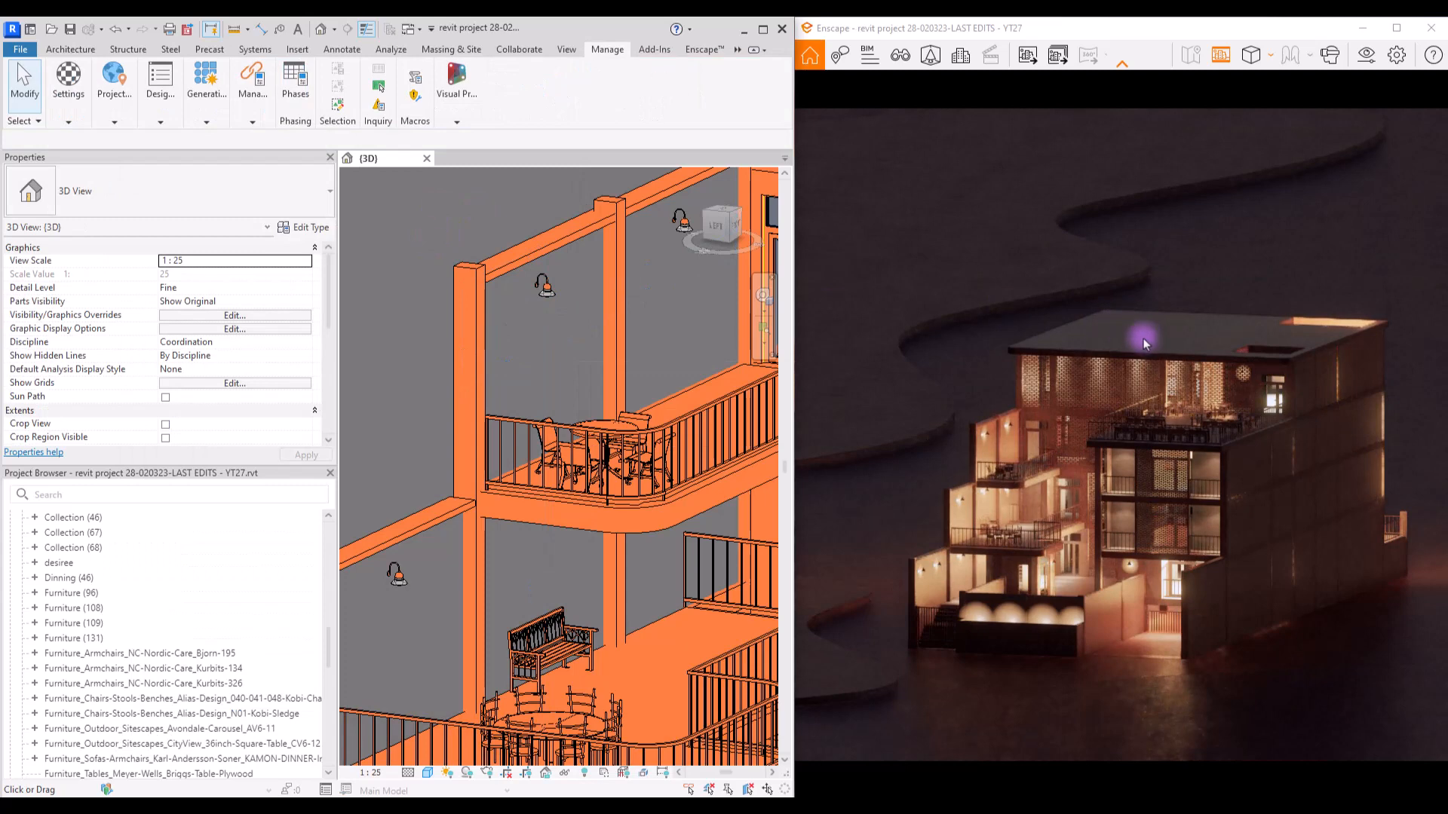
pyautogui.click(1365, 54)
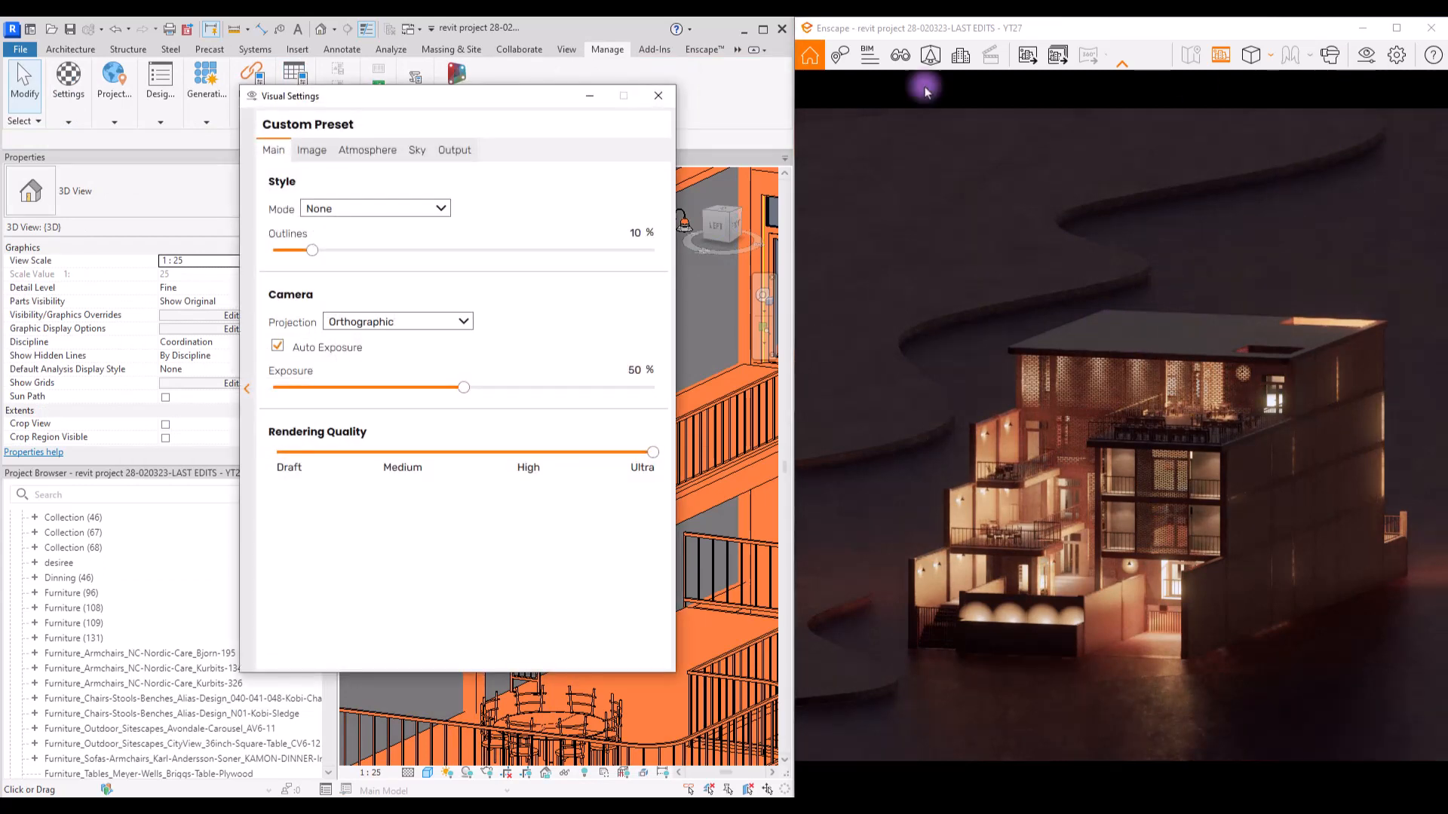
pyautogui.click(365, 151)
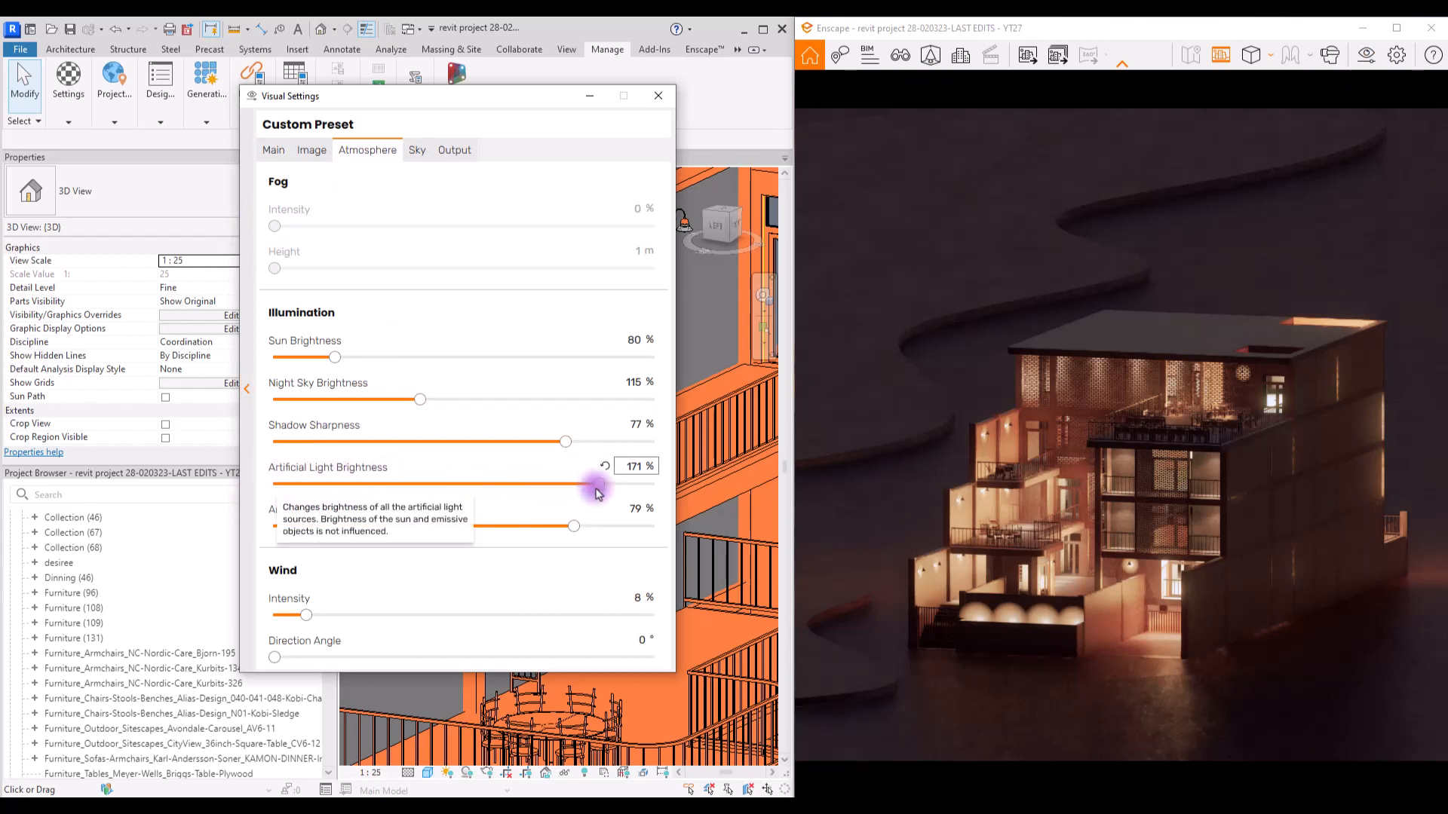
pyautogui.moveTo(594, 485); pyautogui.dragTo(466, 485)
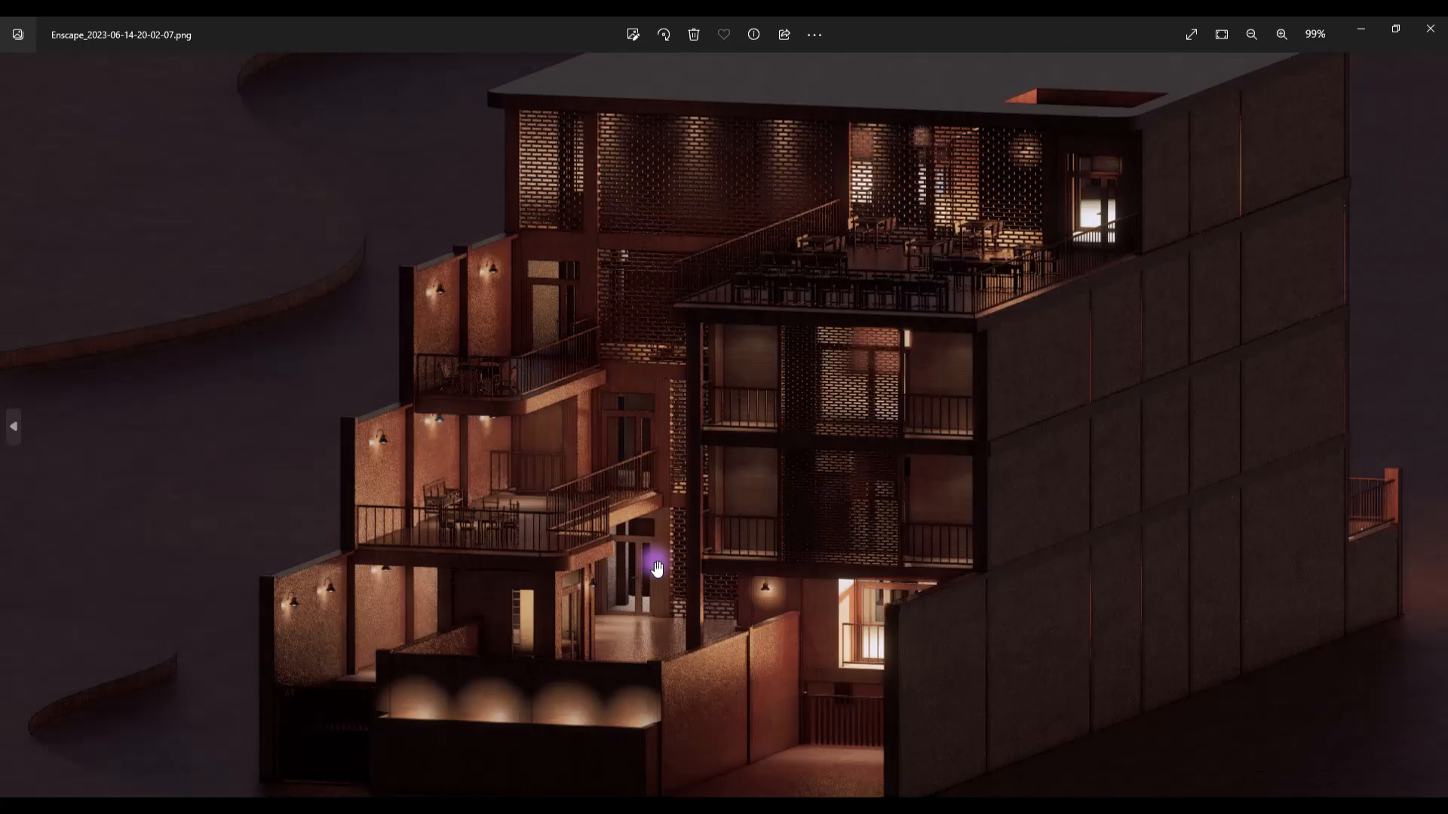
pyautogui.scroll(5, 430, 445)
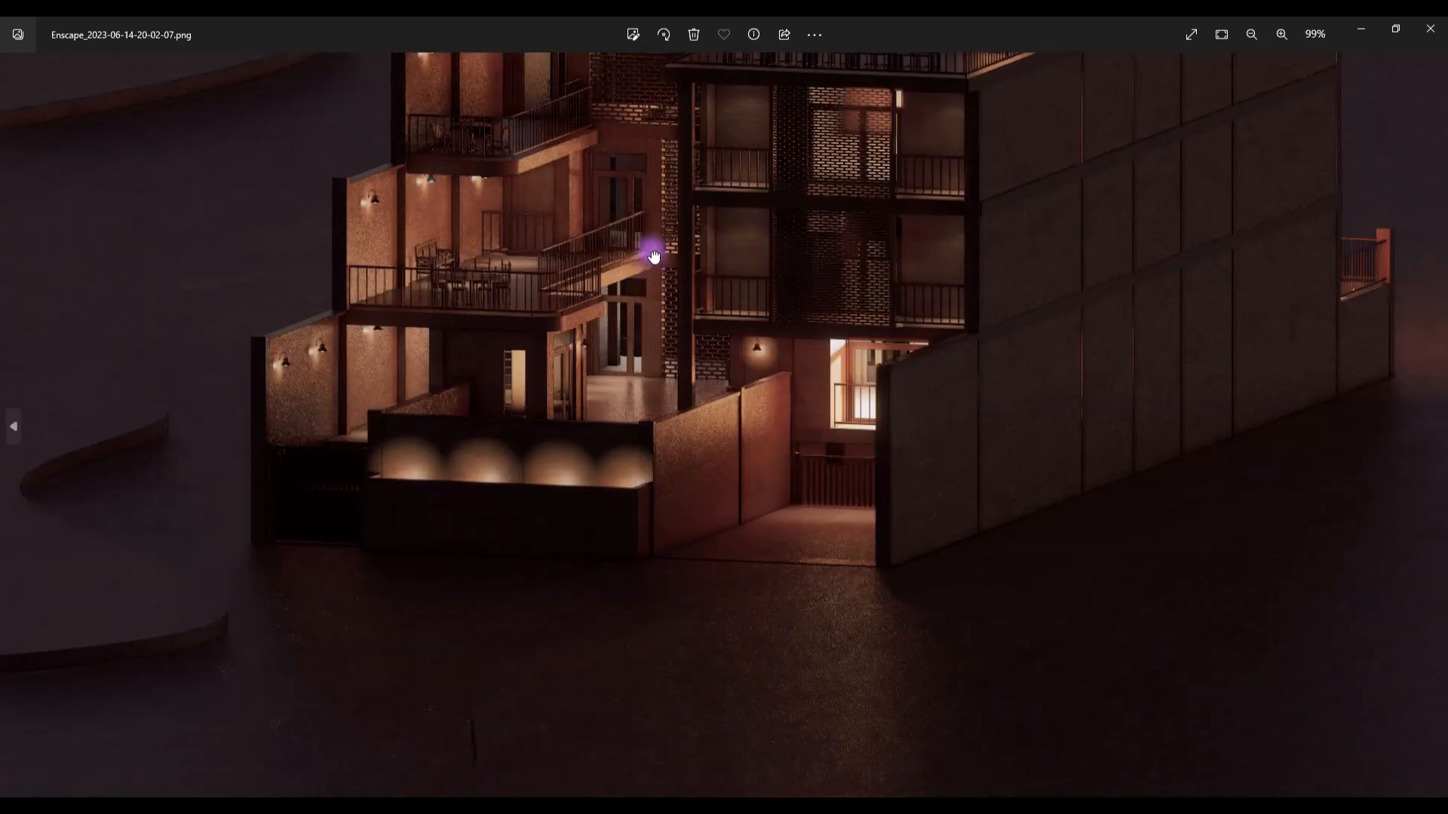
pyautogui.scroll(3, 566, 467)
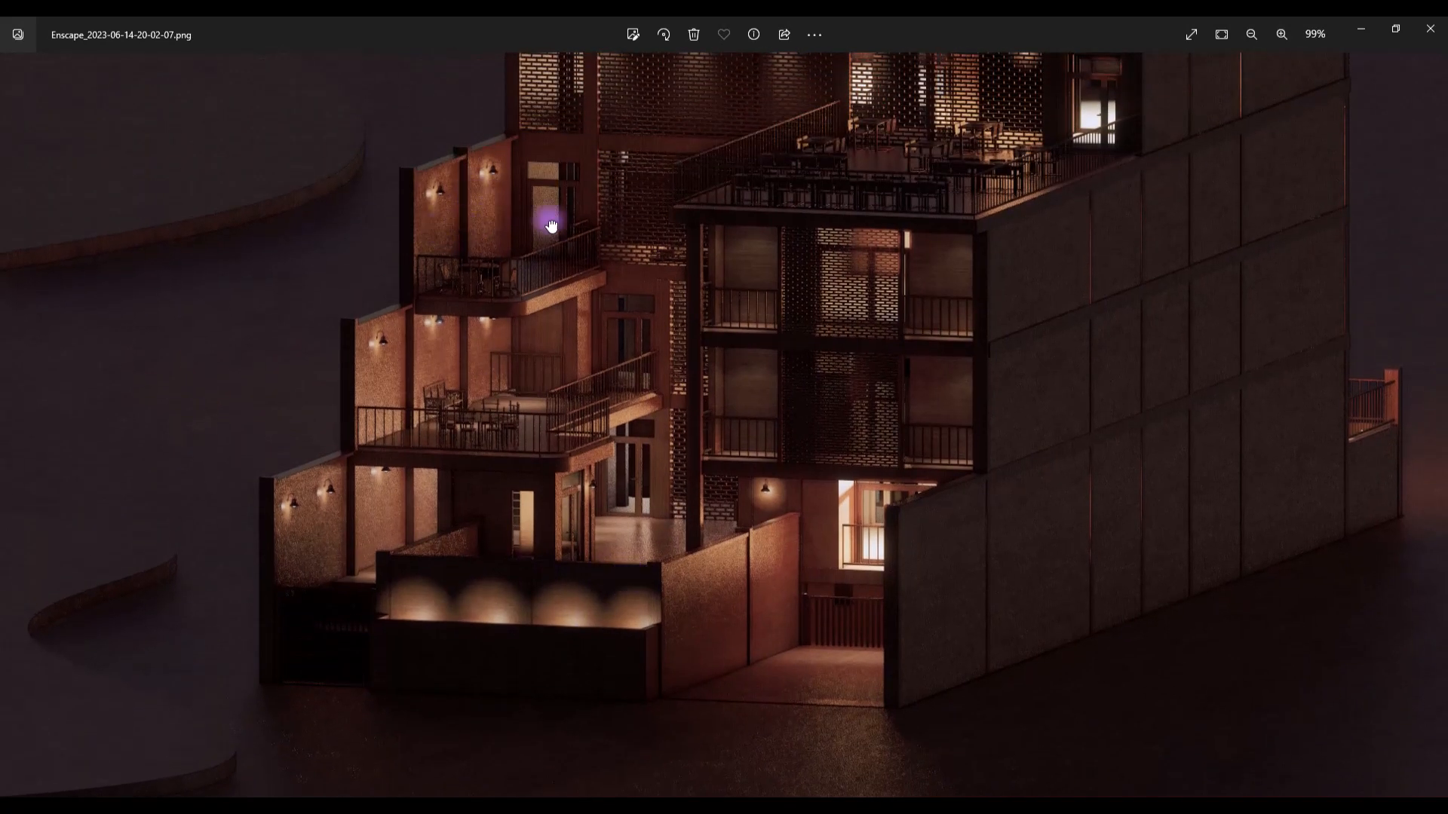
pyautogui.scroll(4, 597, 414)
pyautogui.moveTo(648, 367); pyautogui.dragTo(673, 187)
pyautogui.click(1426, 31)
pyautogui.click(1413, 29)
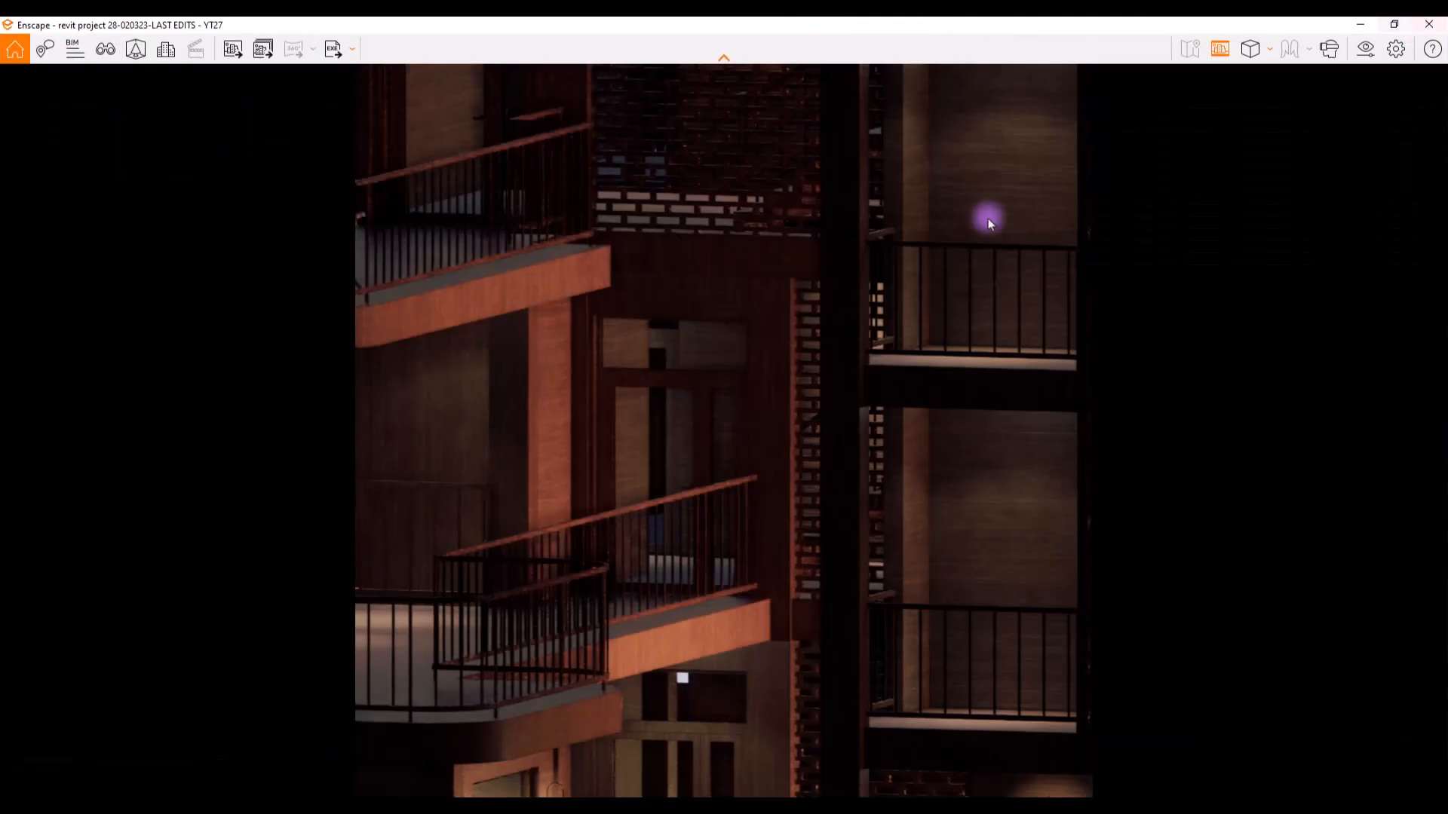
# - Examine the night lighting in the Enscape view from the front and from above, focusing on the balconies, perforated brick walls and courtyard seating
pyautogui.scroll(-7, 767, 453)
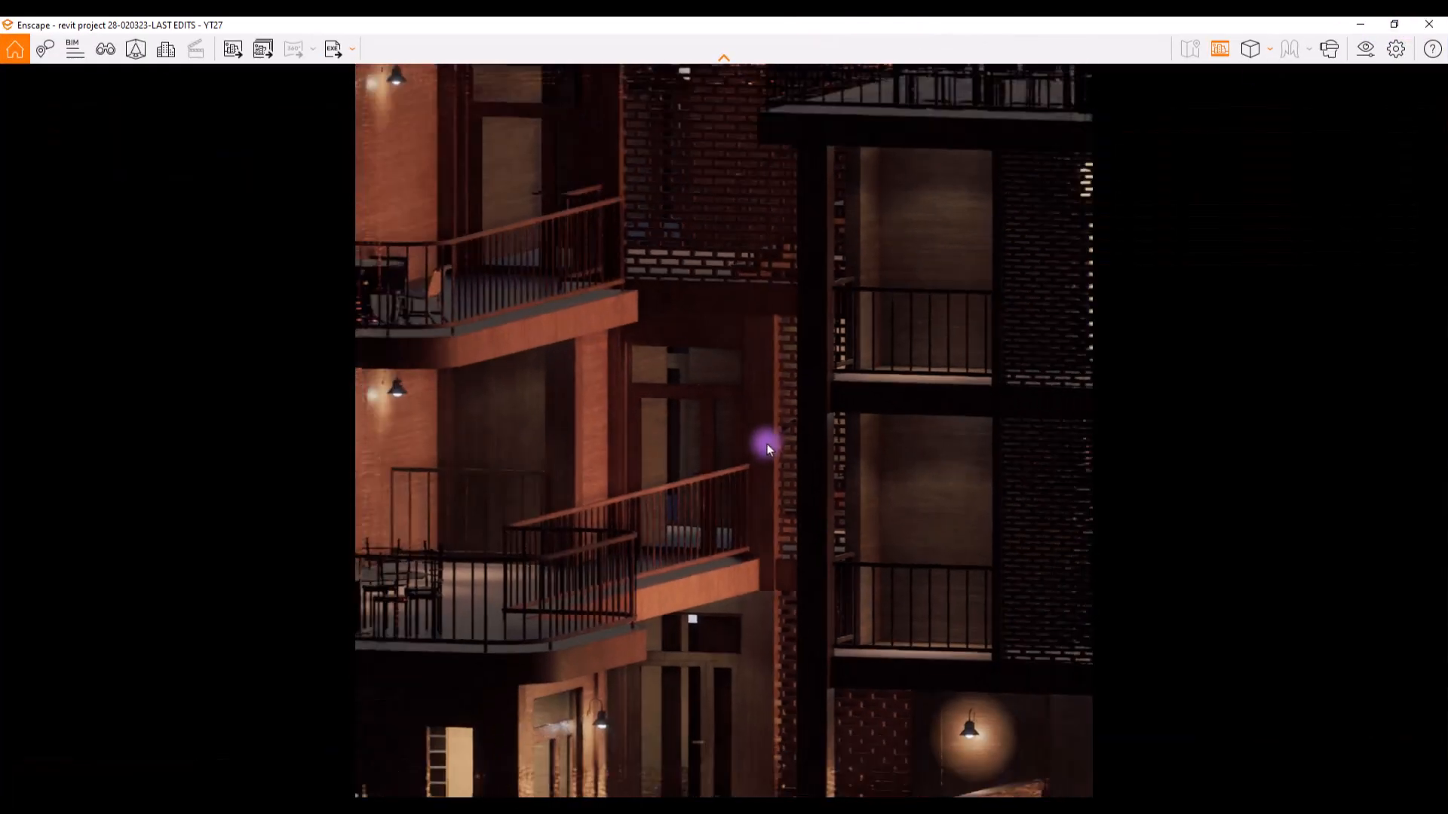
pyautogui.scroll(-5, 767, 445)
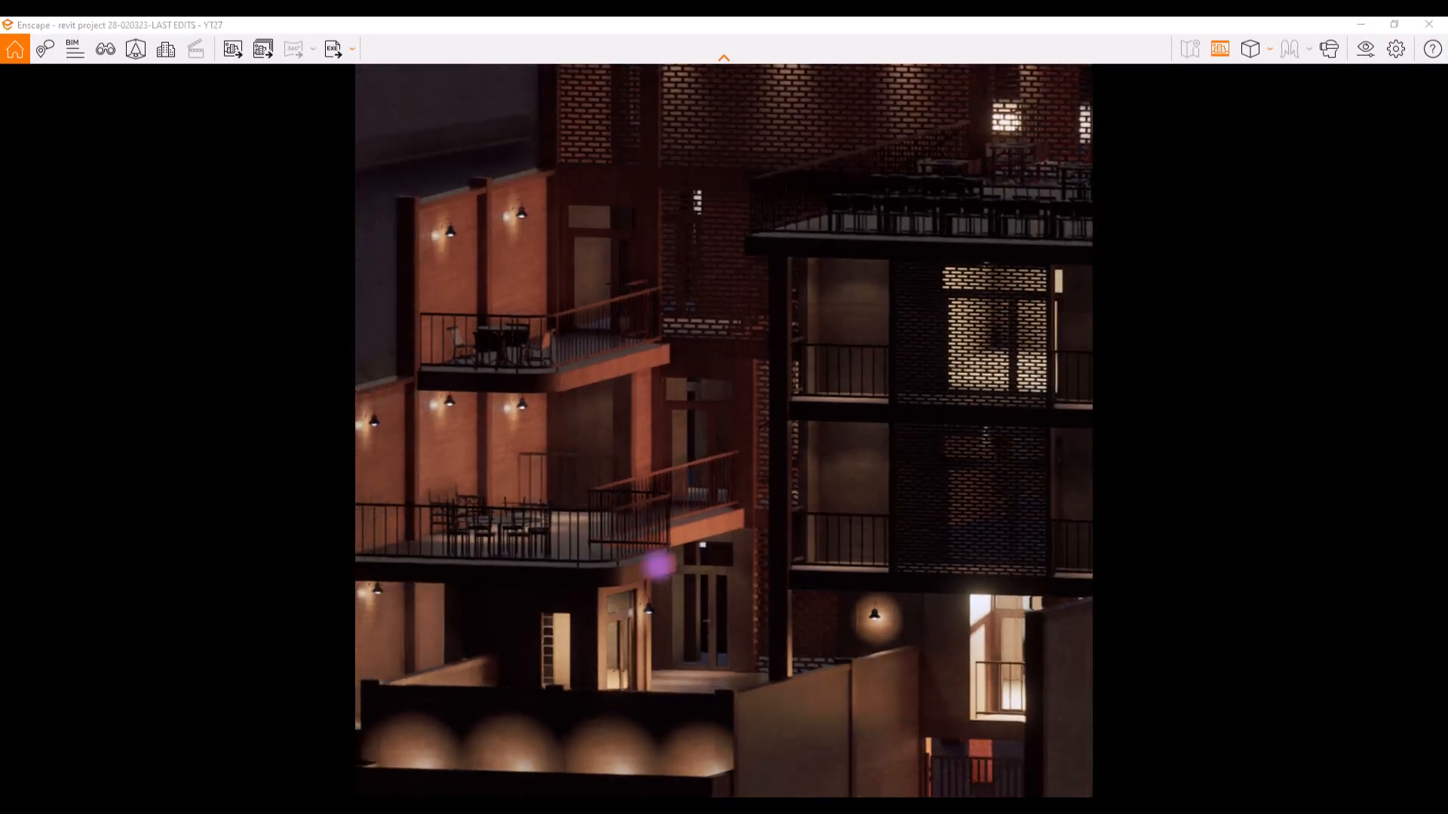
pyautogui.moveTo(658, 565); pyautogui.dragTo(656, 558, button='right')
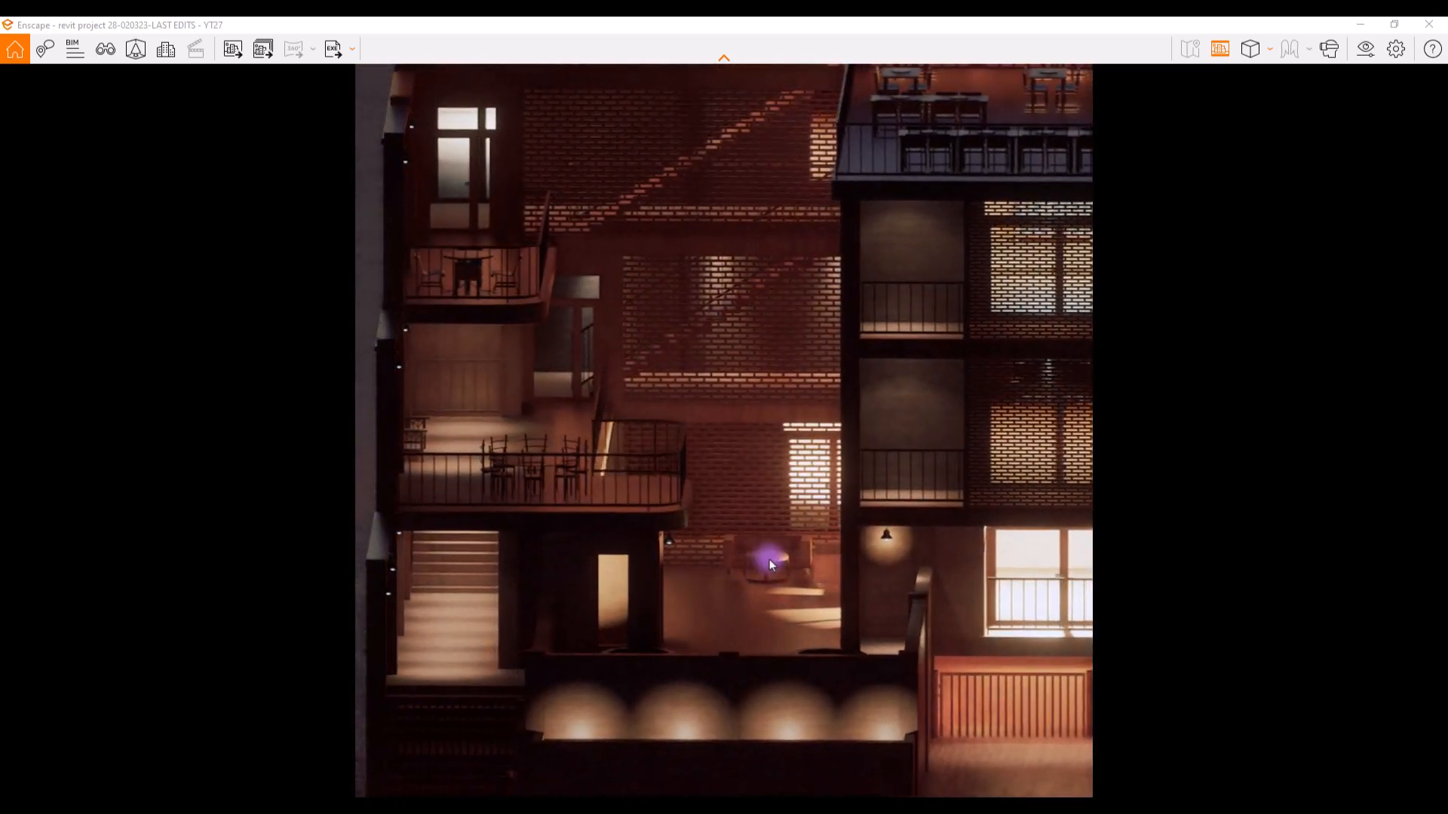
pyautogui.rightClick(771, 564)
pyautogui.scroll(3, 771, 564)
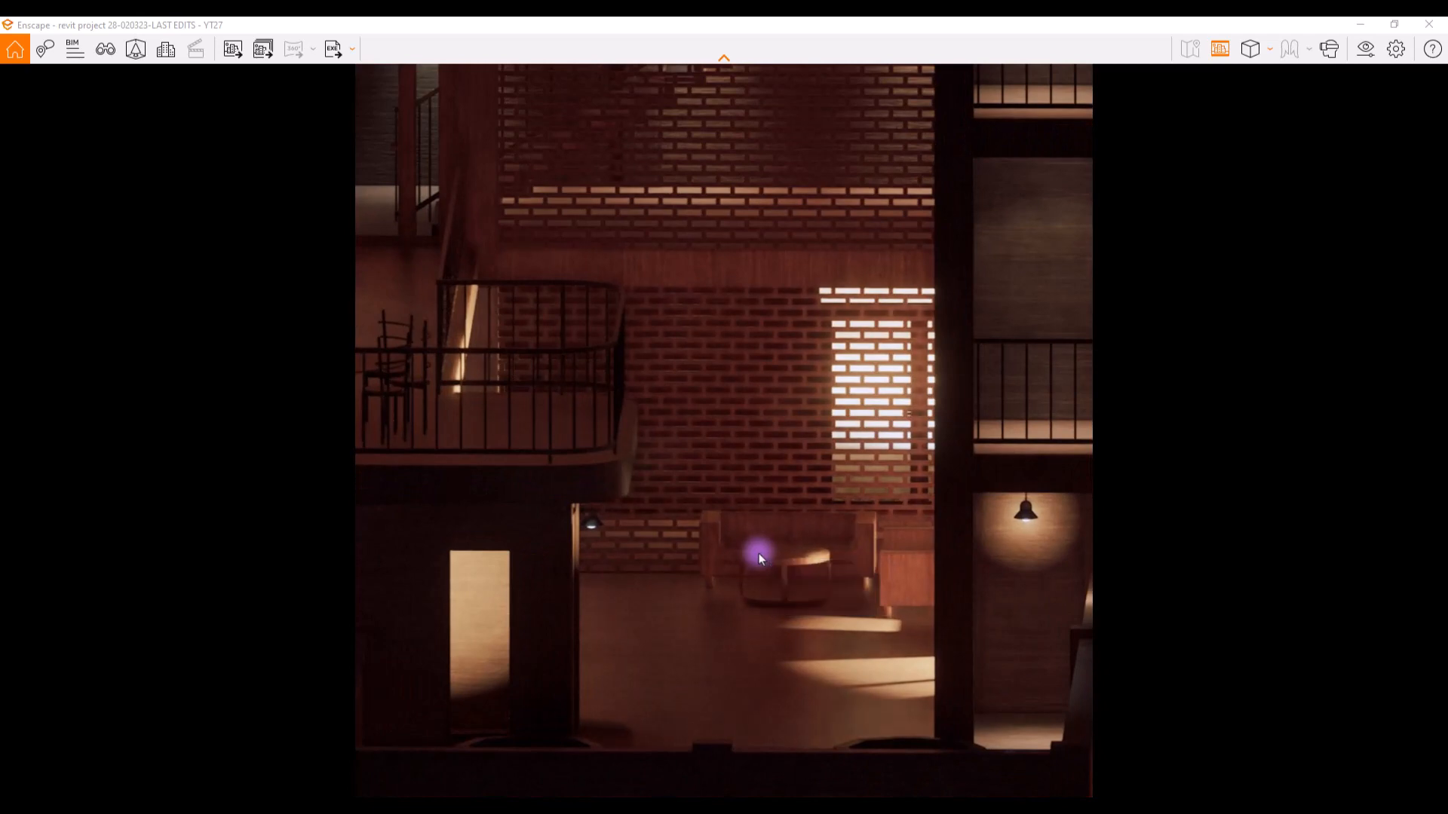
pyautogui.moveTo(785, 575); pyautogui.dragTo(514, 519, button='right')
pyautogui.moveTo(514, 519); pyautogui.dragTo(686, 525)
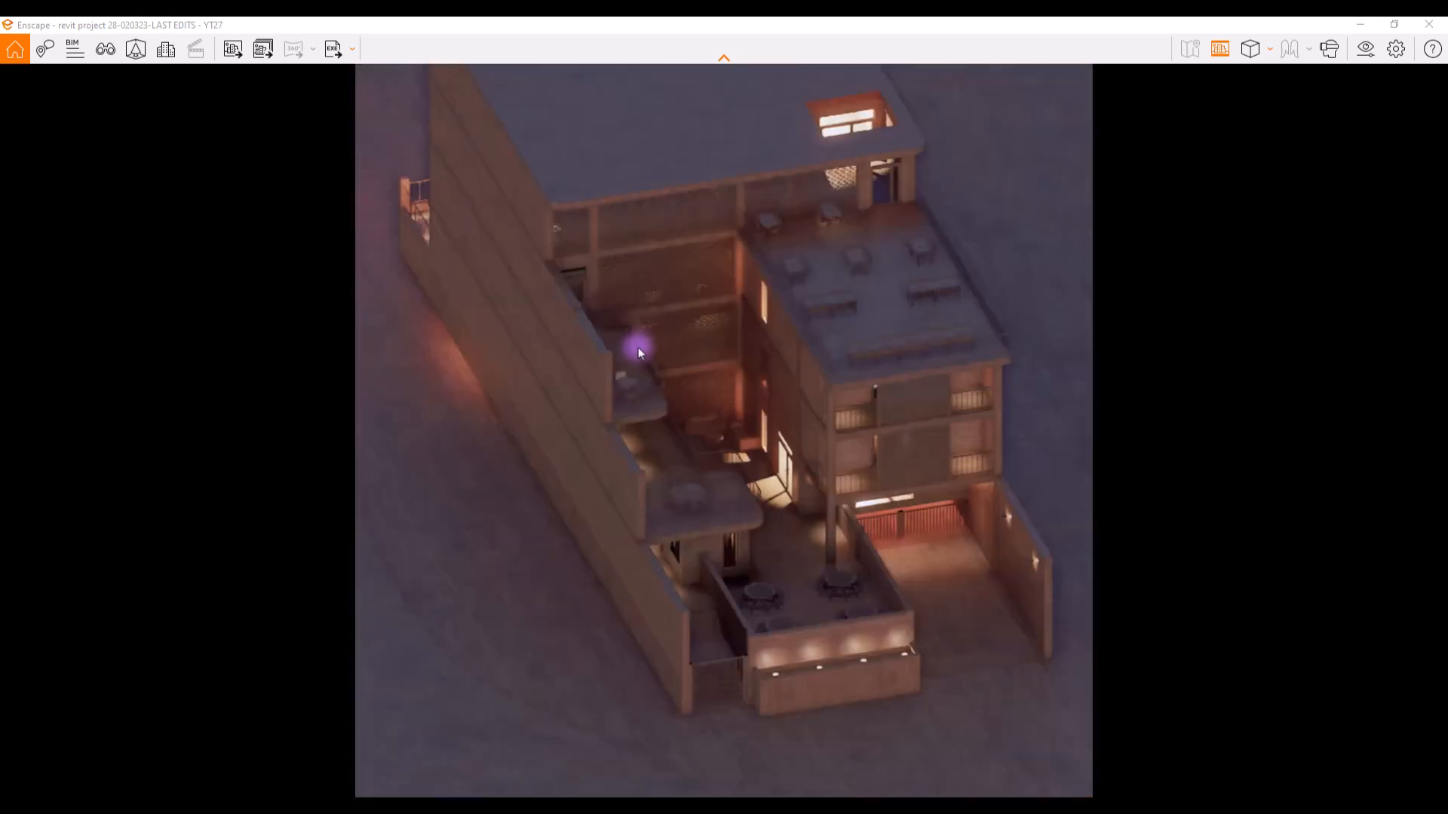
pyautogui.moveTo(637, 336); pyautogui.dragTo(727, 398)
pyautogui.press('w')
pyautogui.moveTo(727, 397); pyautogui.dragTo(724, 396, button='right')
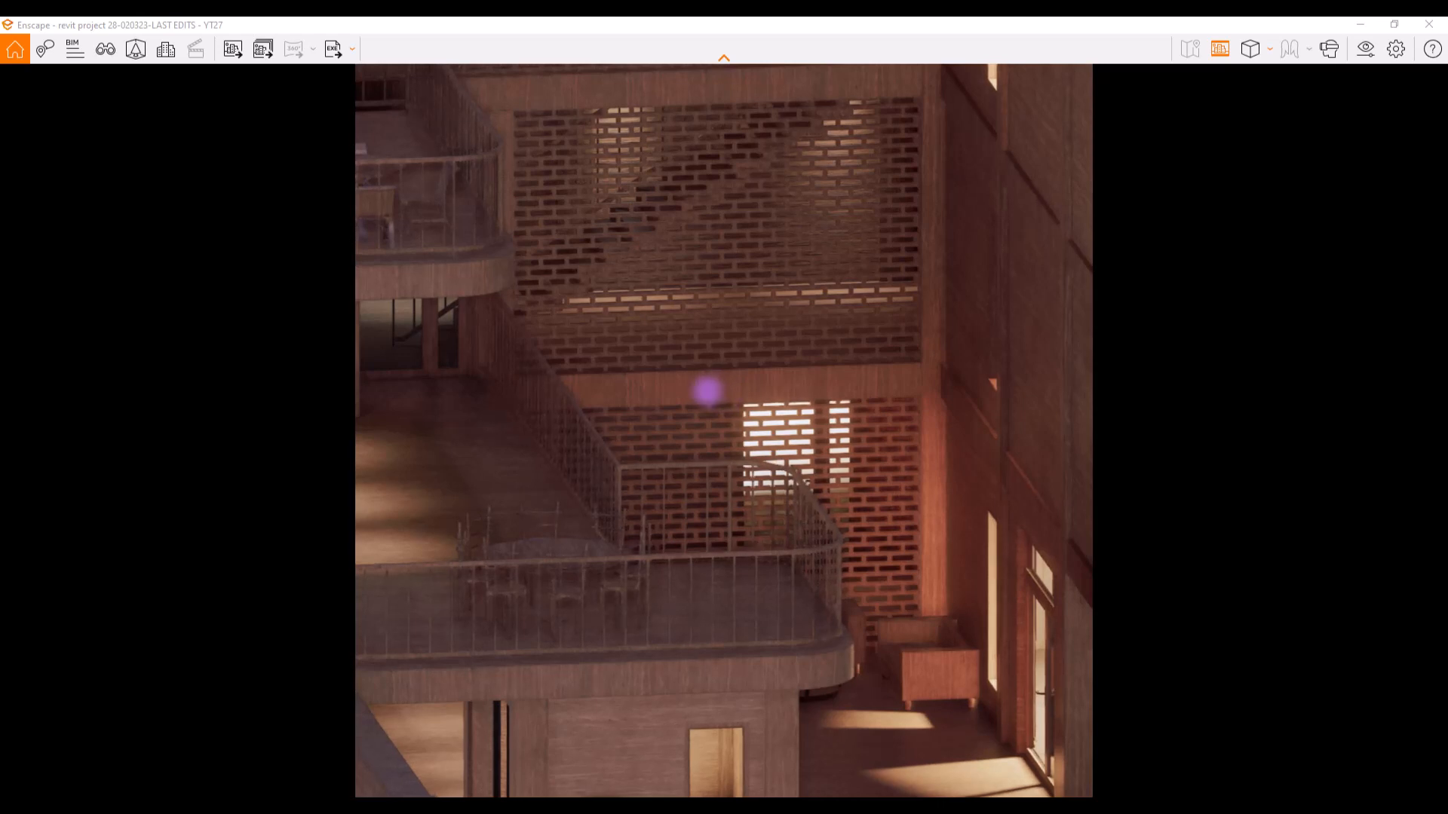
pyautogui.moveTo(707, 391); pyautogui.dragTo(709, 391, button='right')
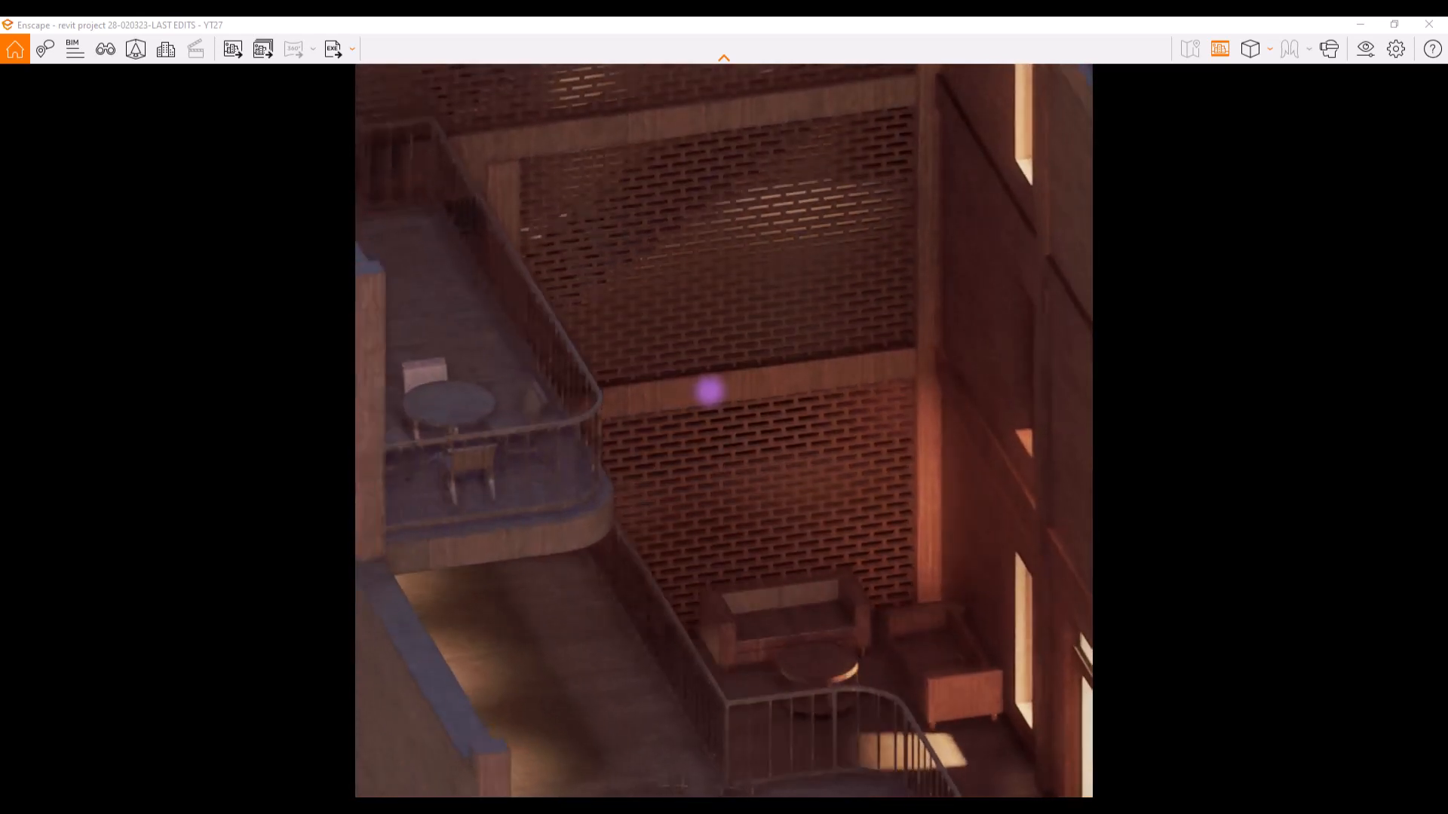